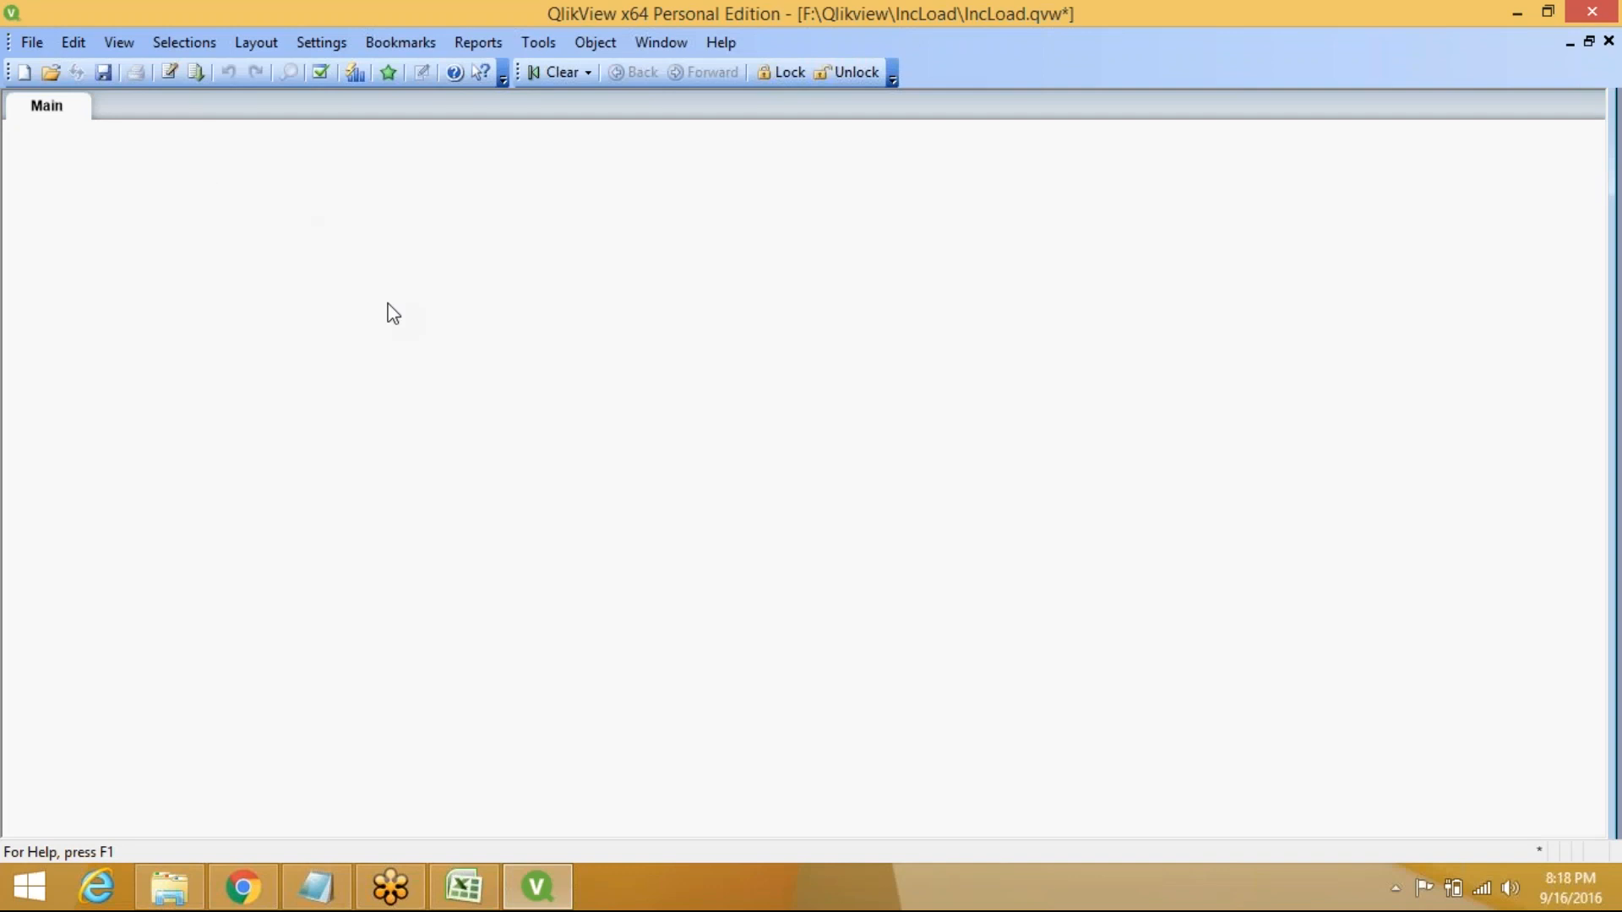
Insert a LOAD of OrderID, ProductID, CustomerId, Amount and OrderDate from F:\Qlikview\IncLoad\intload1.xls
key("ctrl+e")
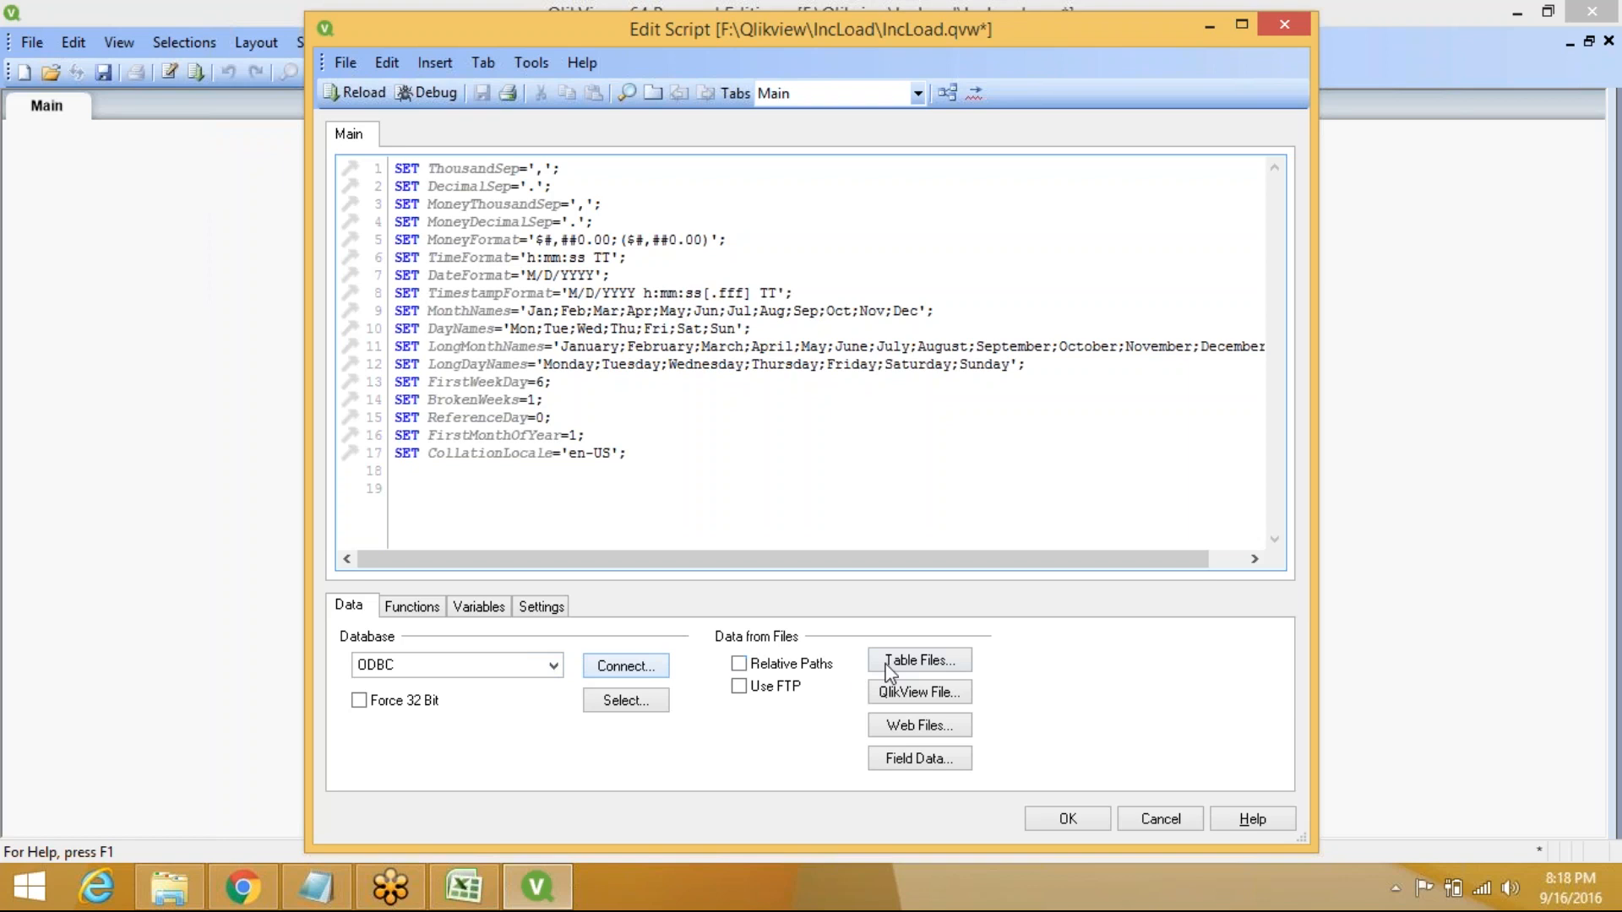
left_click(910, 665)
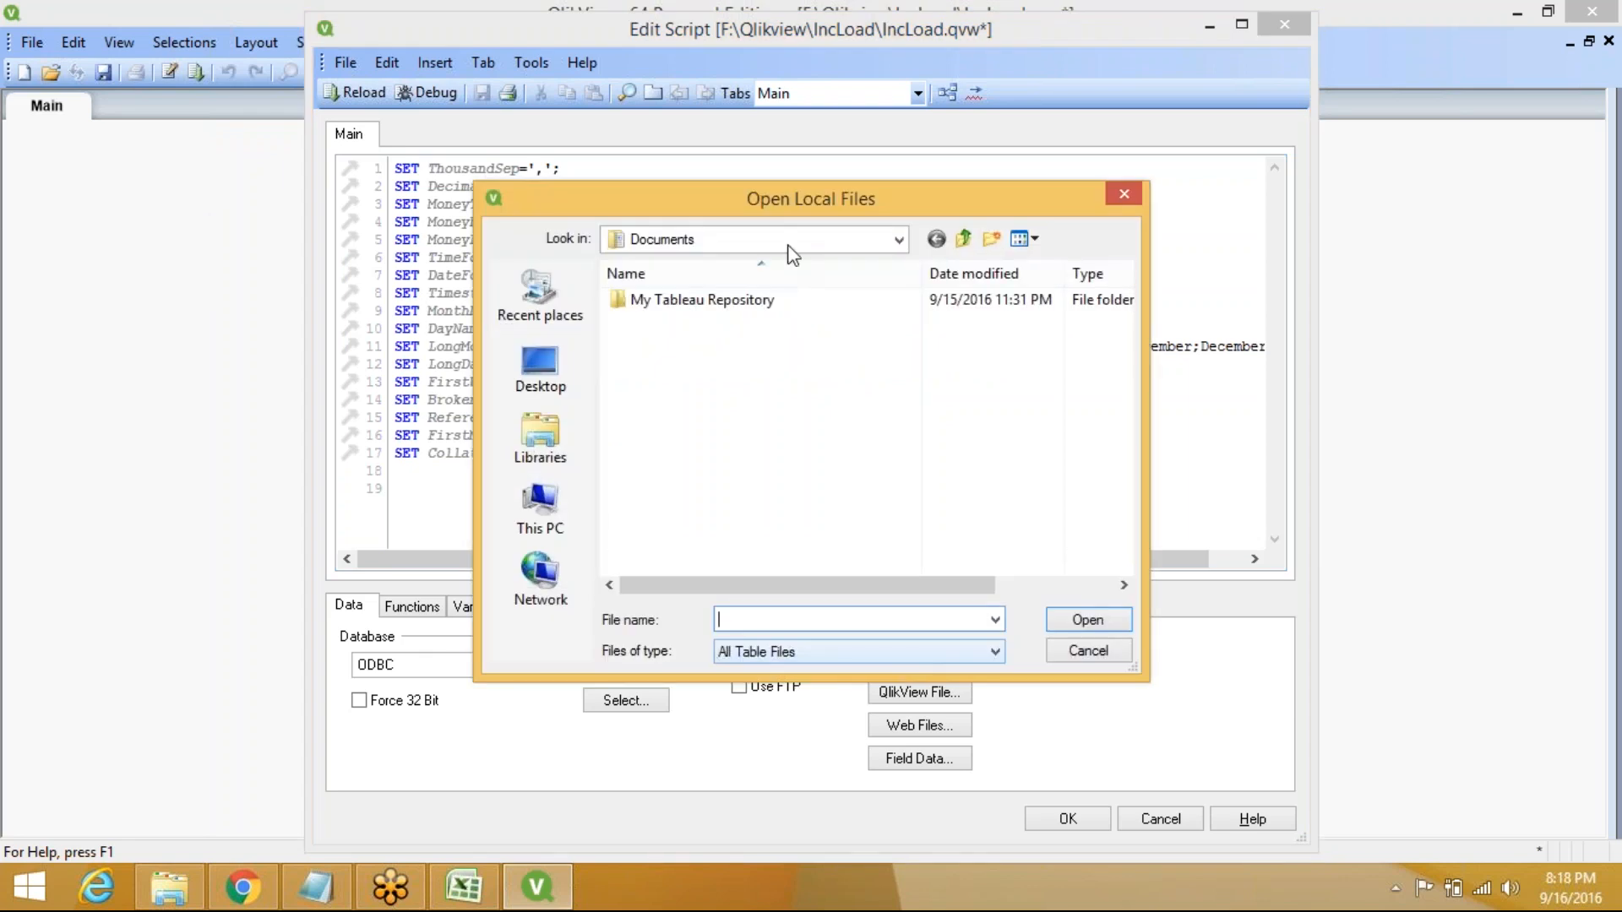
left_click(541, 507)
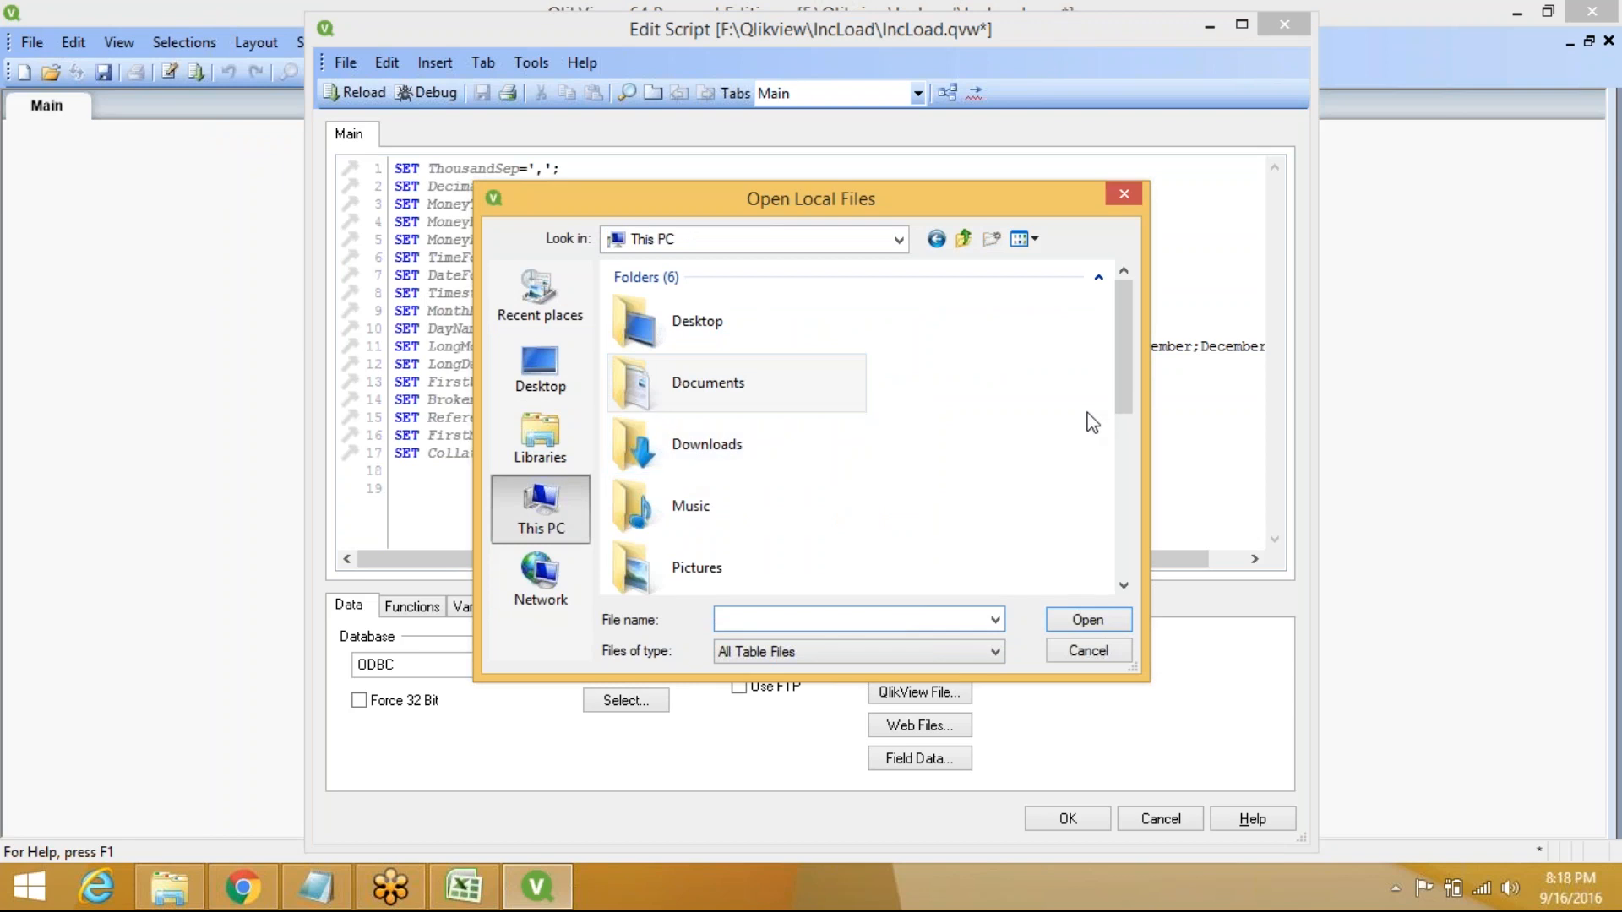
left_click(1124, 491)
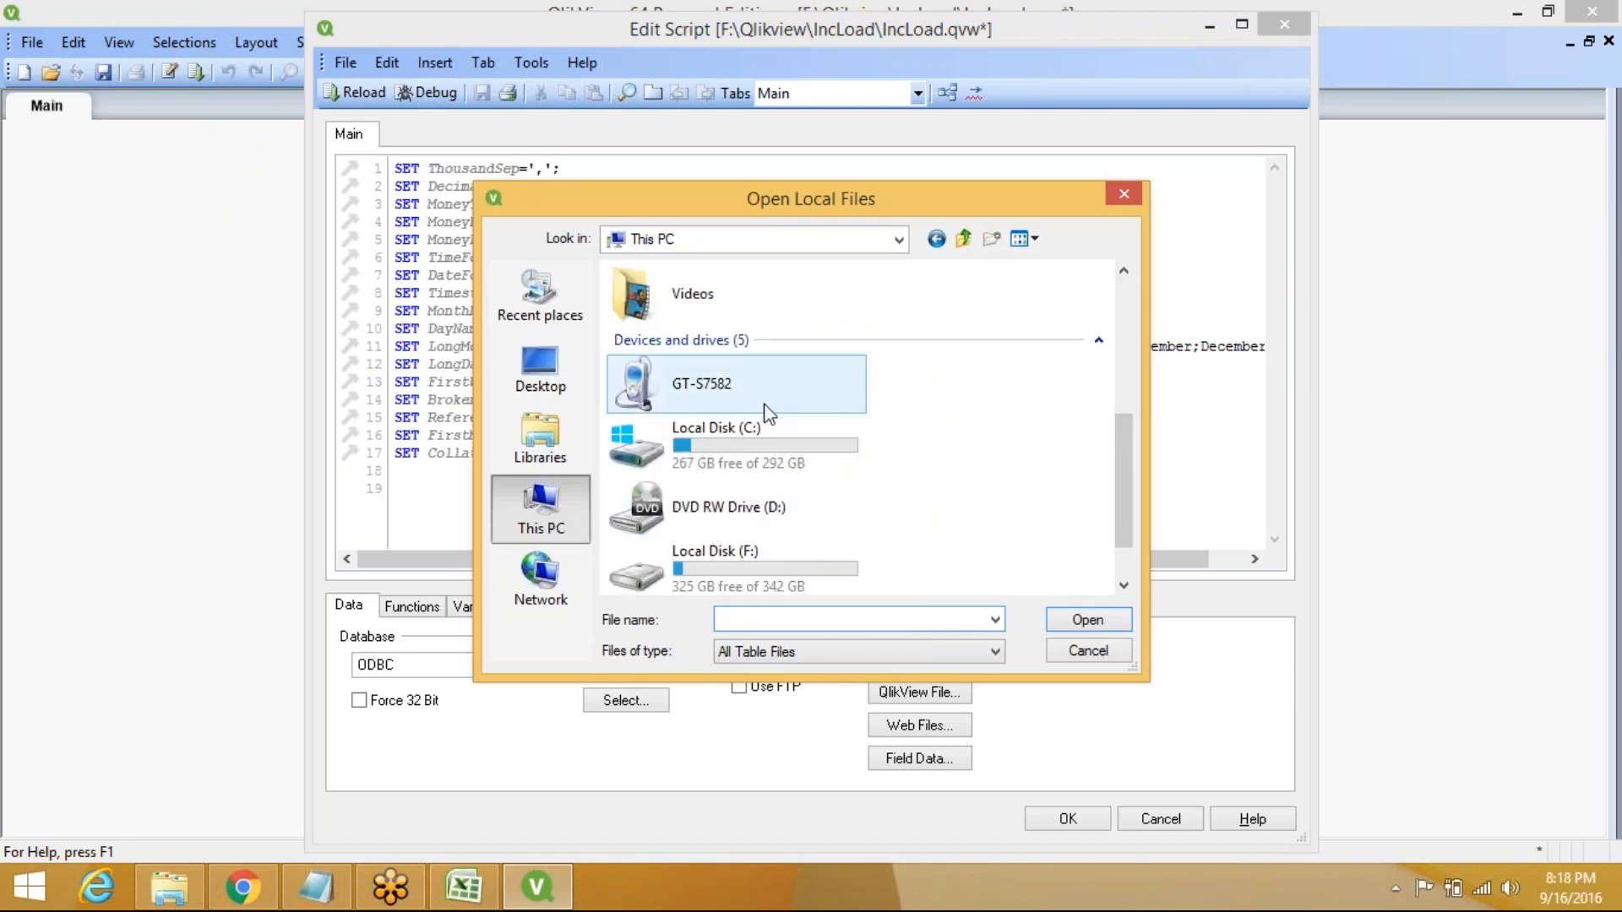
double_click(749, 574)
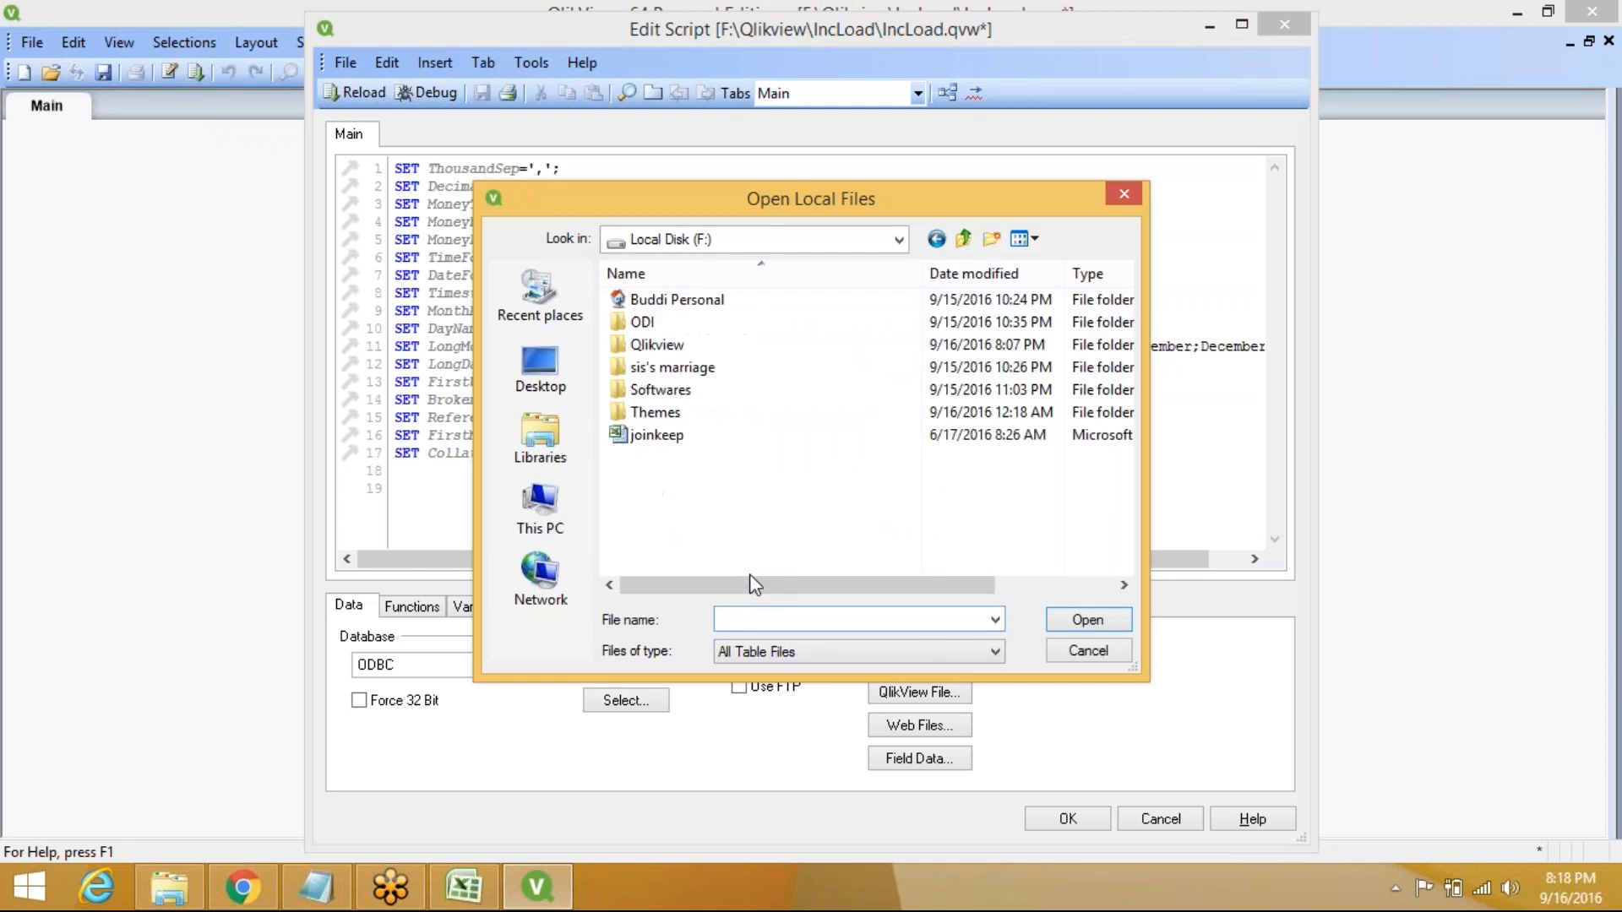
double_click(699, 346)
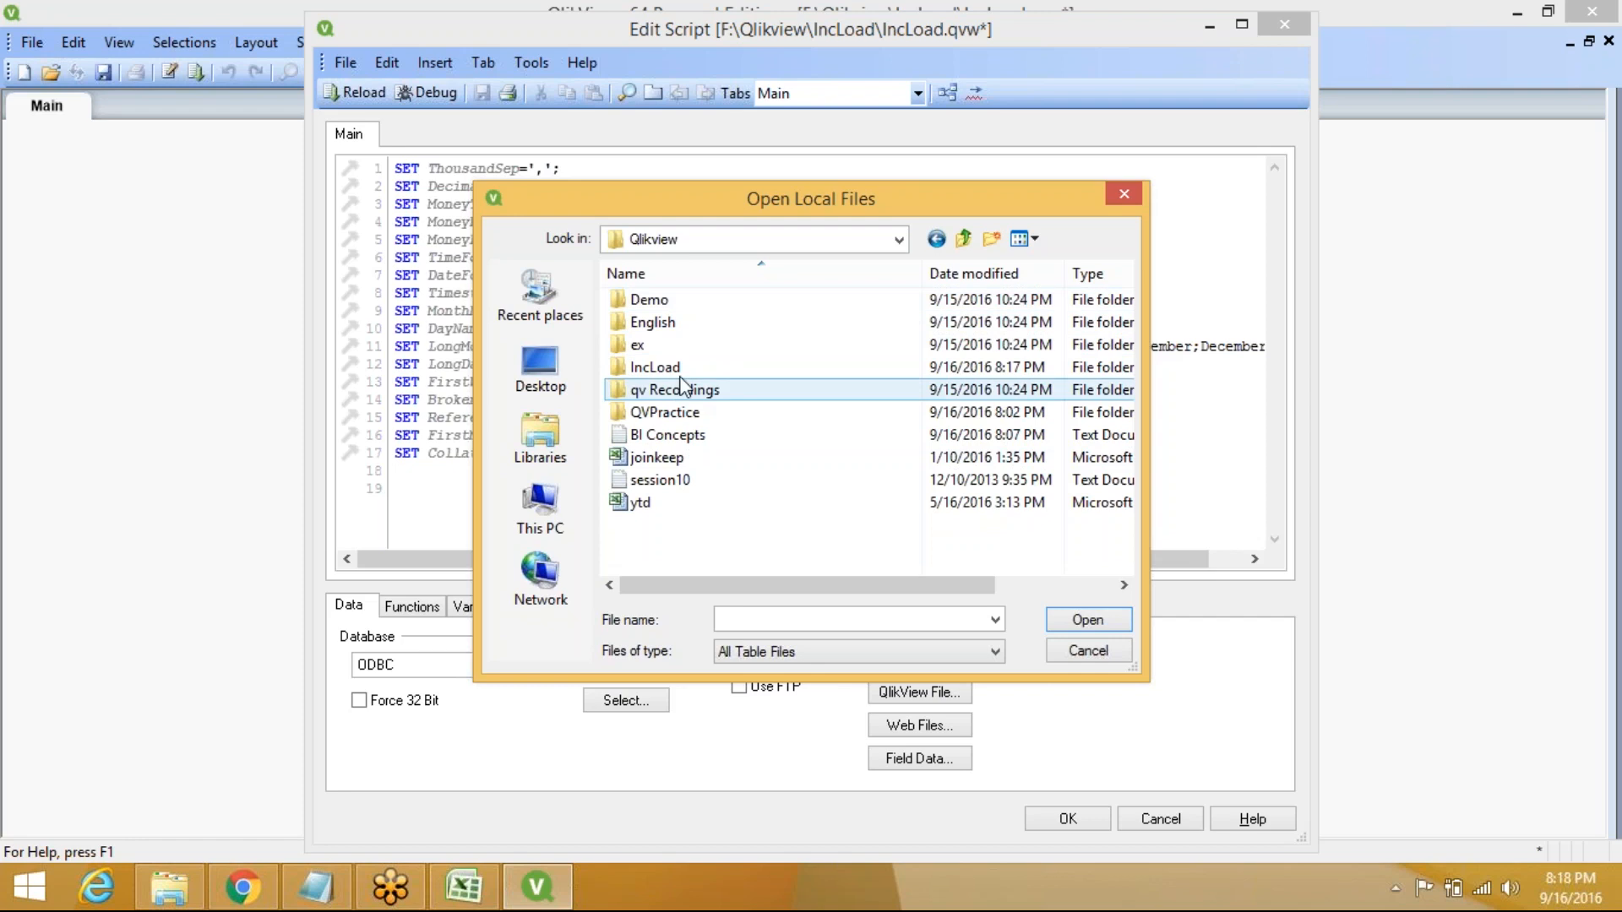
double_click(681, 366)
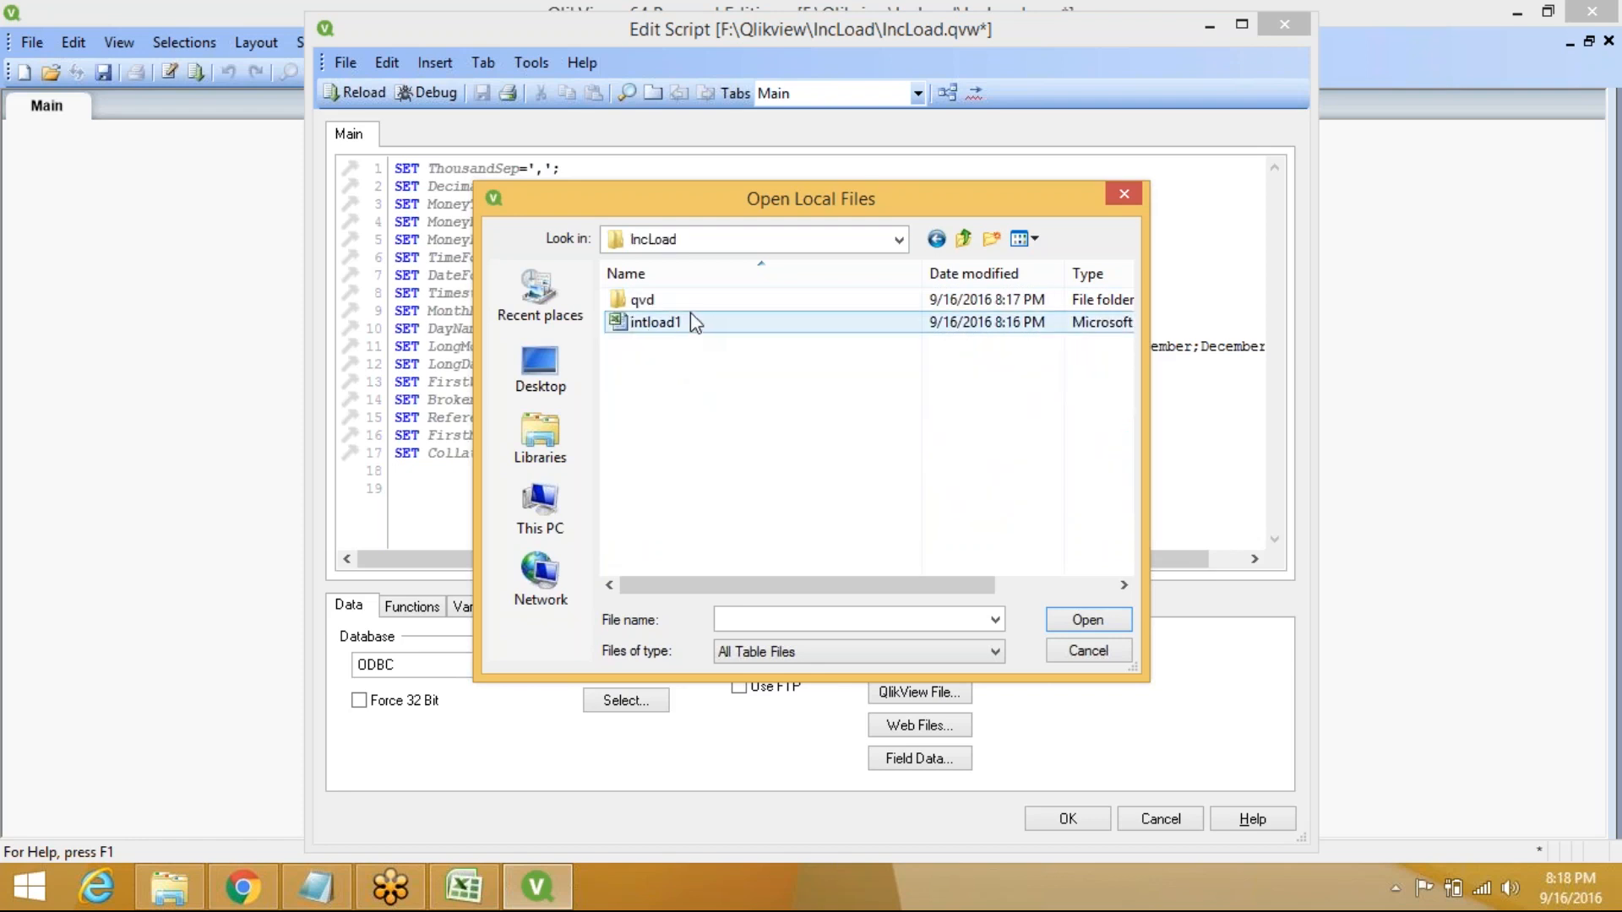
double_click(689, 322)
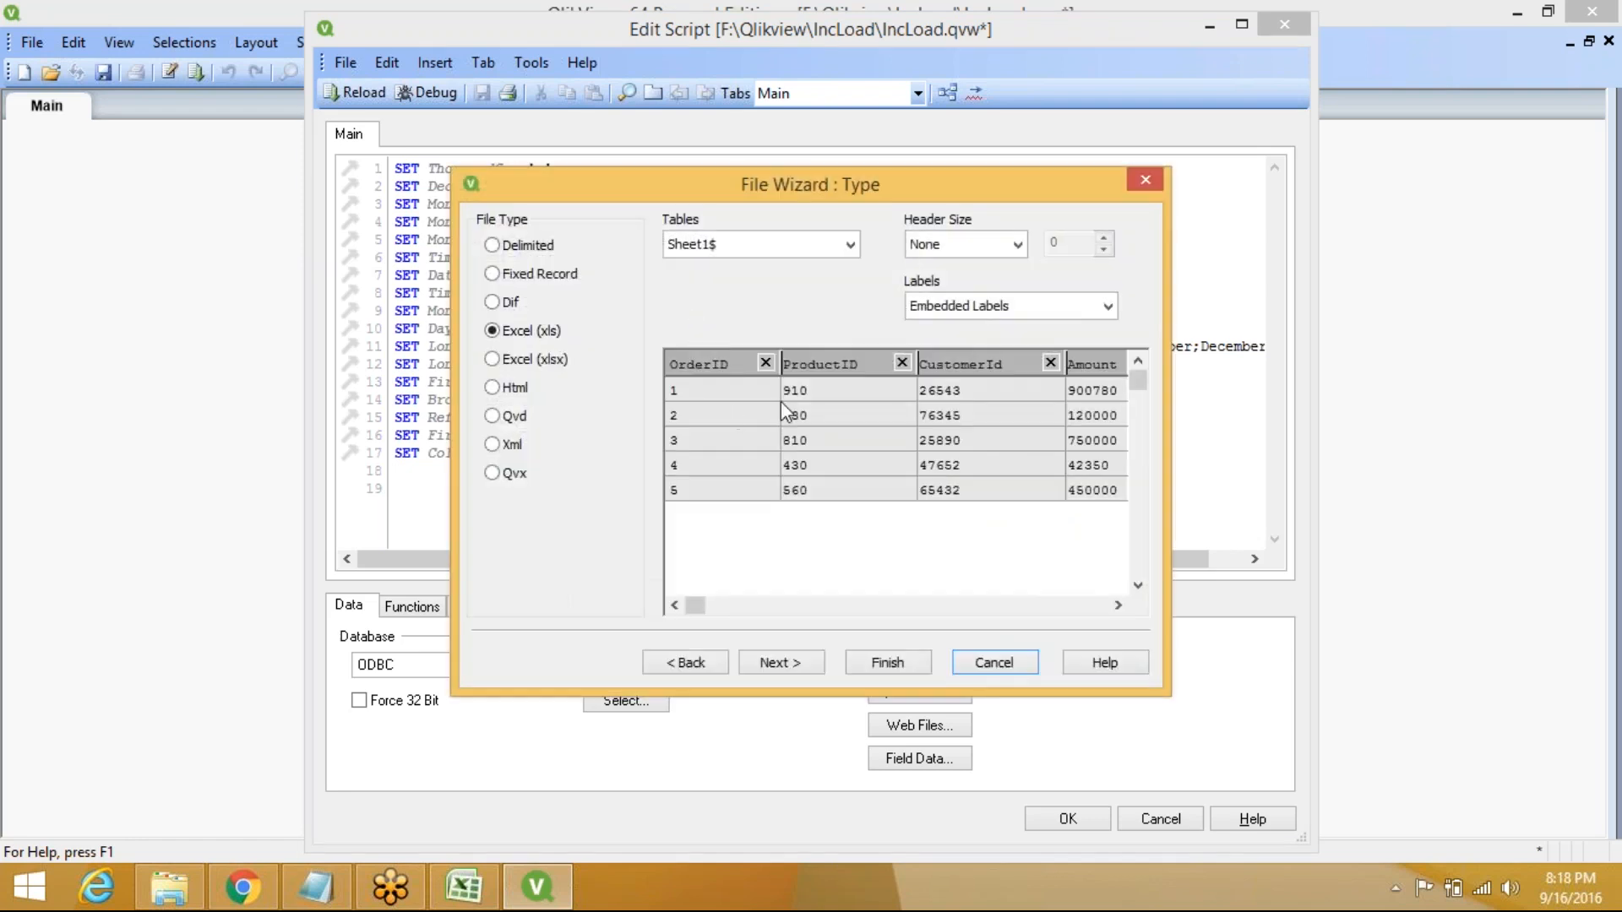
left_click(879, 663)
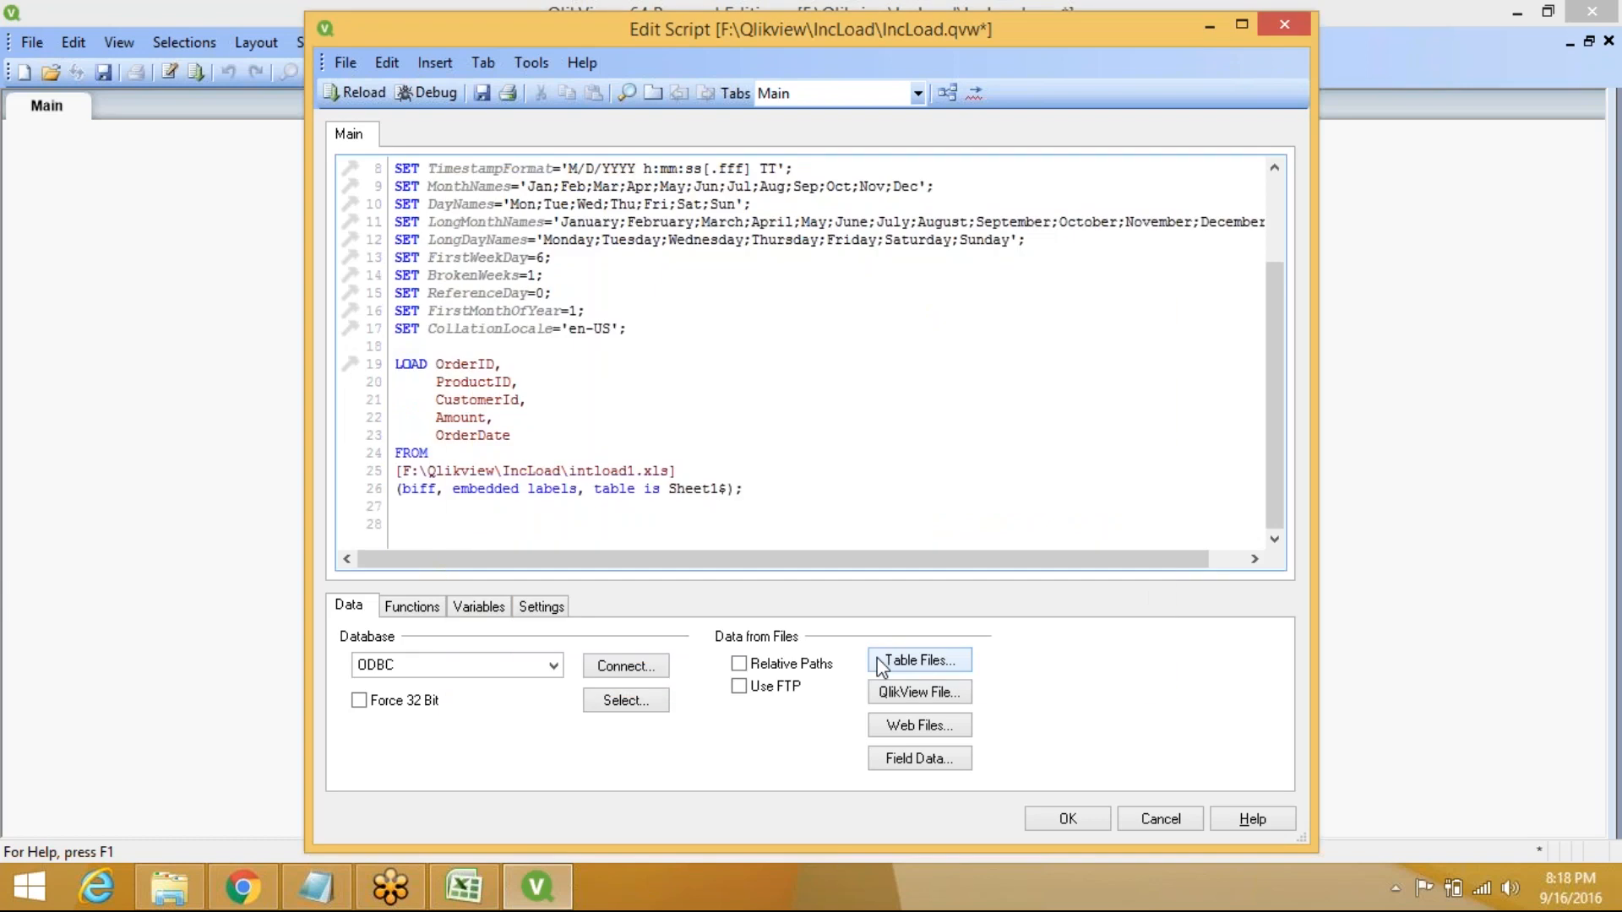
Label the loaded table by adding 'Orders:' on a new line above the LOAD statement
key("Return")
key("Return")
key("Return")
key("Return")
key("Return")
key("Return")
key("Return")
key("Return")
key("Return")
key("Return")
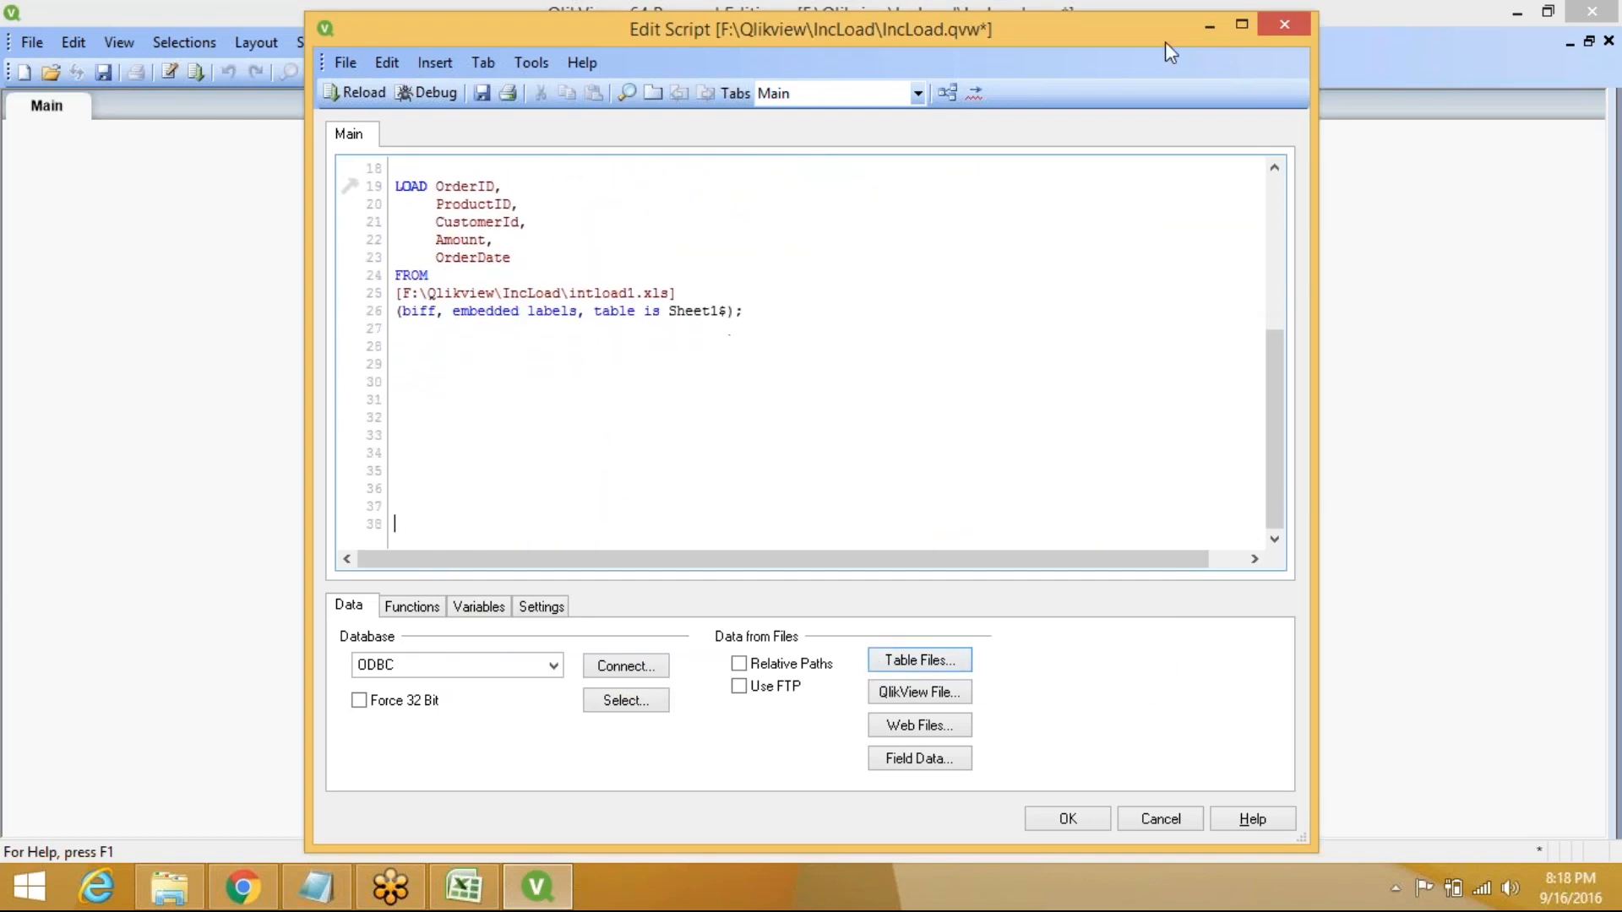
left_click(1244, 23)
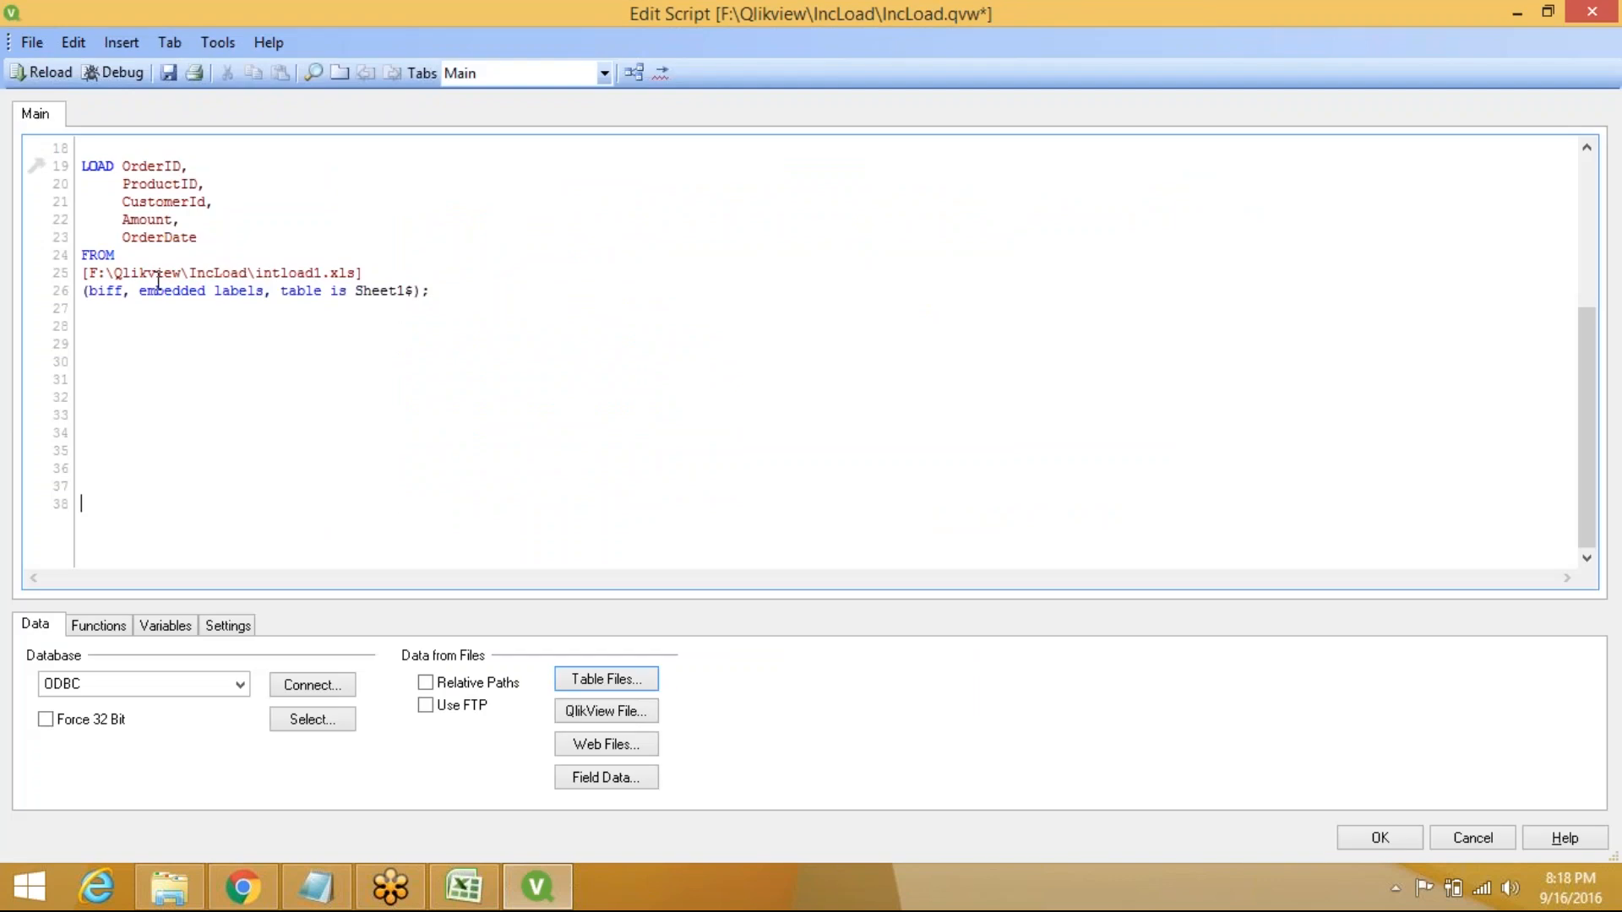
left_click(97, 330)
left_click(87, 149)
key("Return")
type("I")
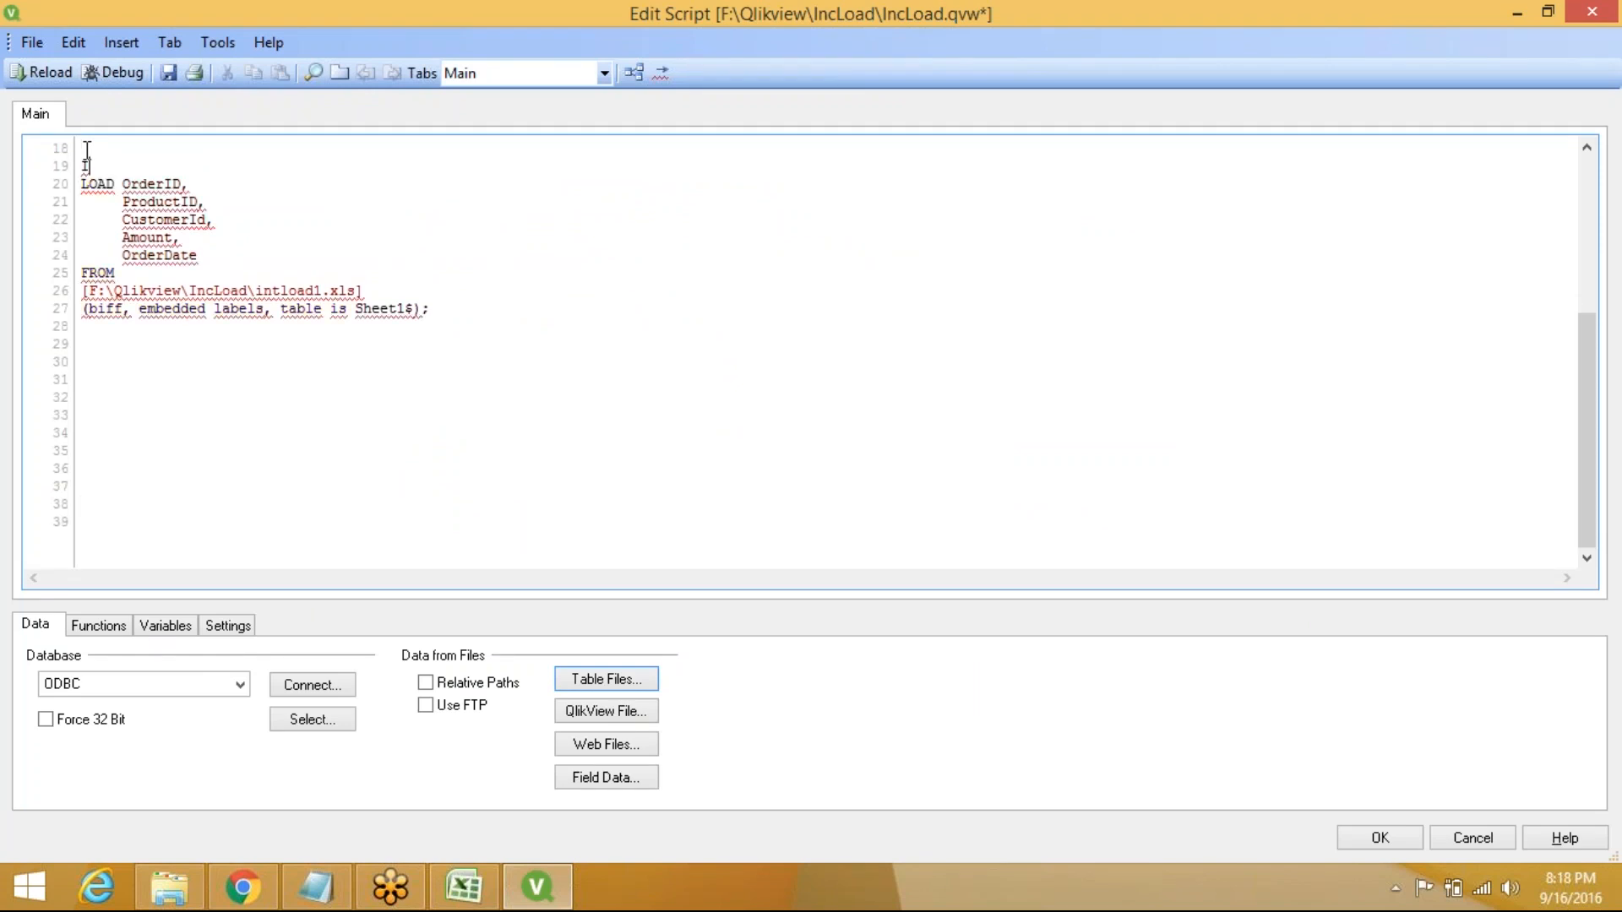
key("BackSpace")
type("Order")
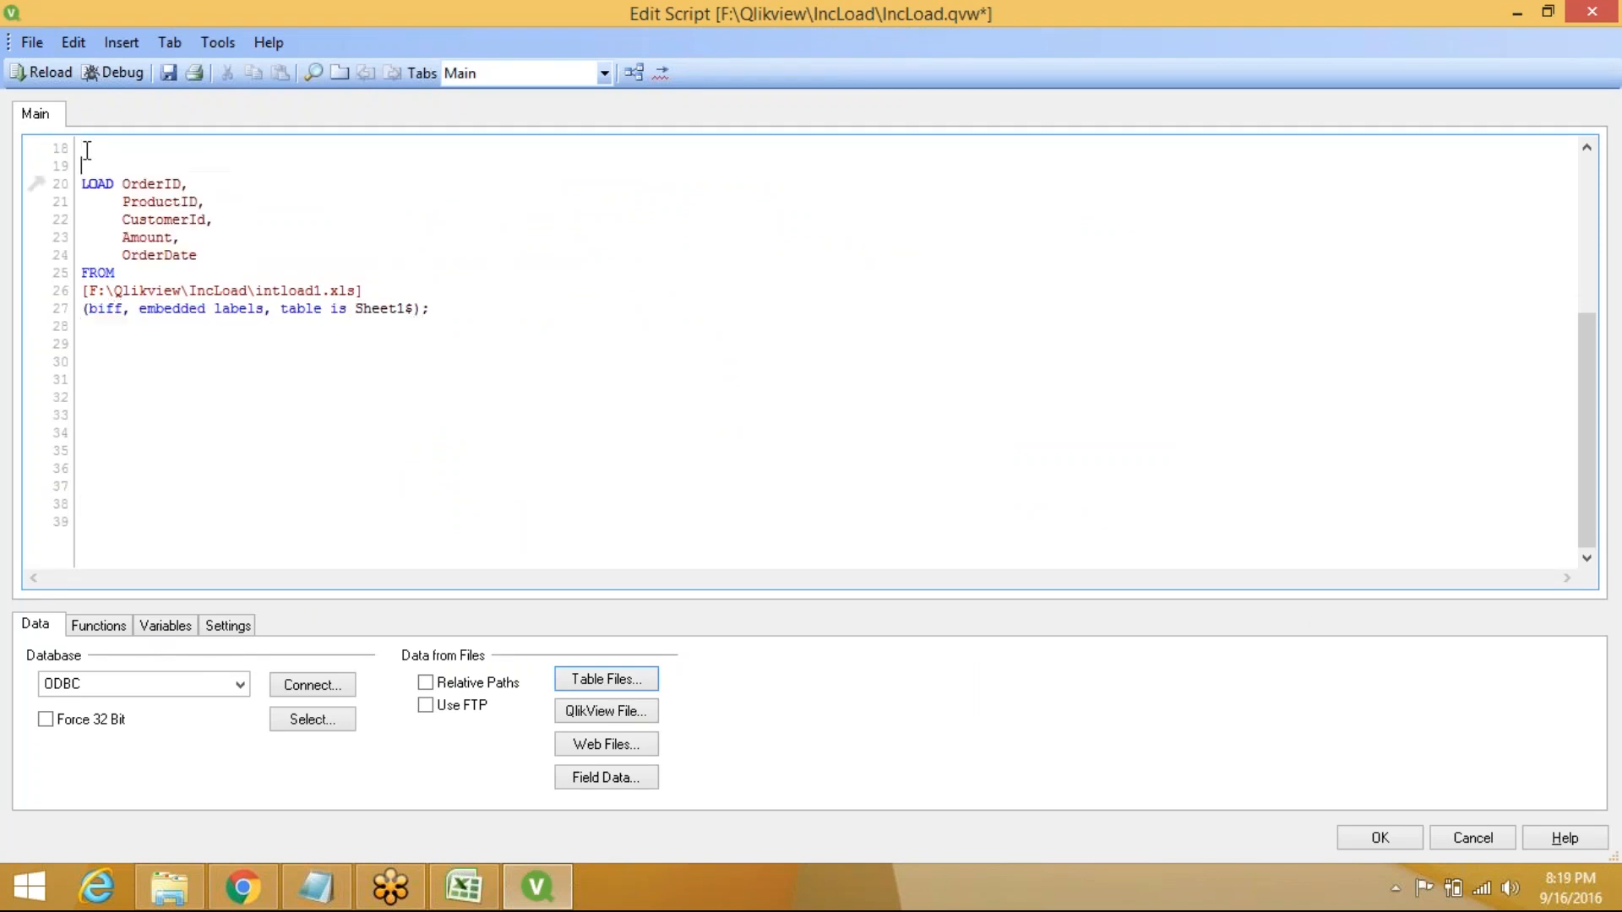
type("s")
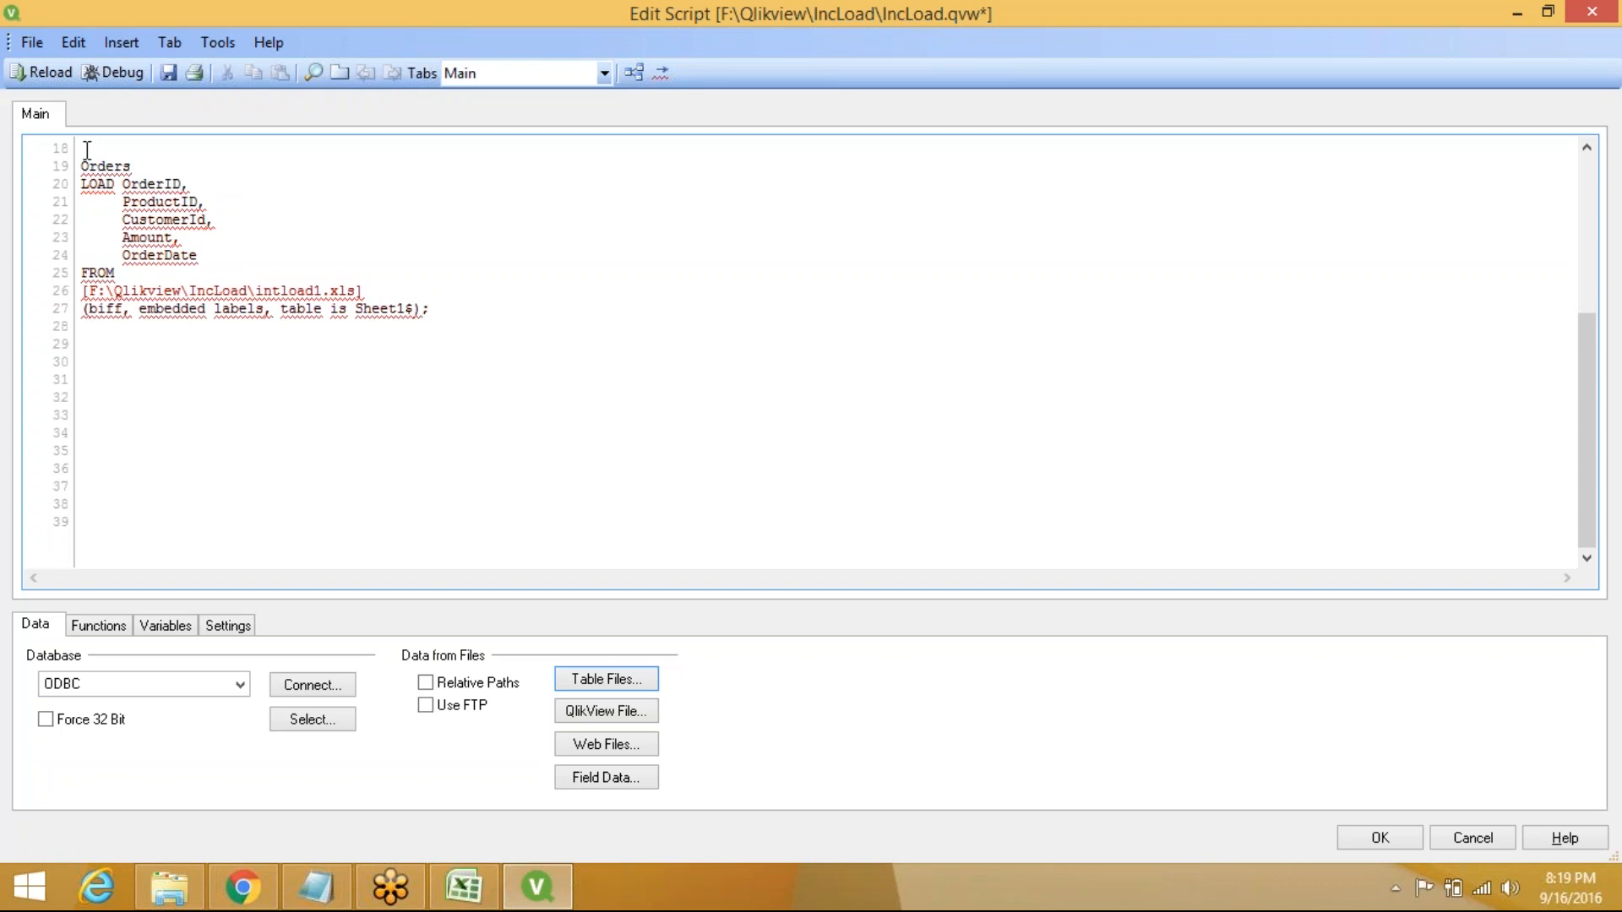
type(":")
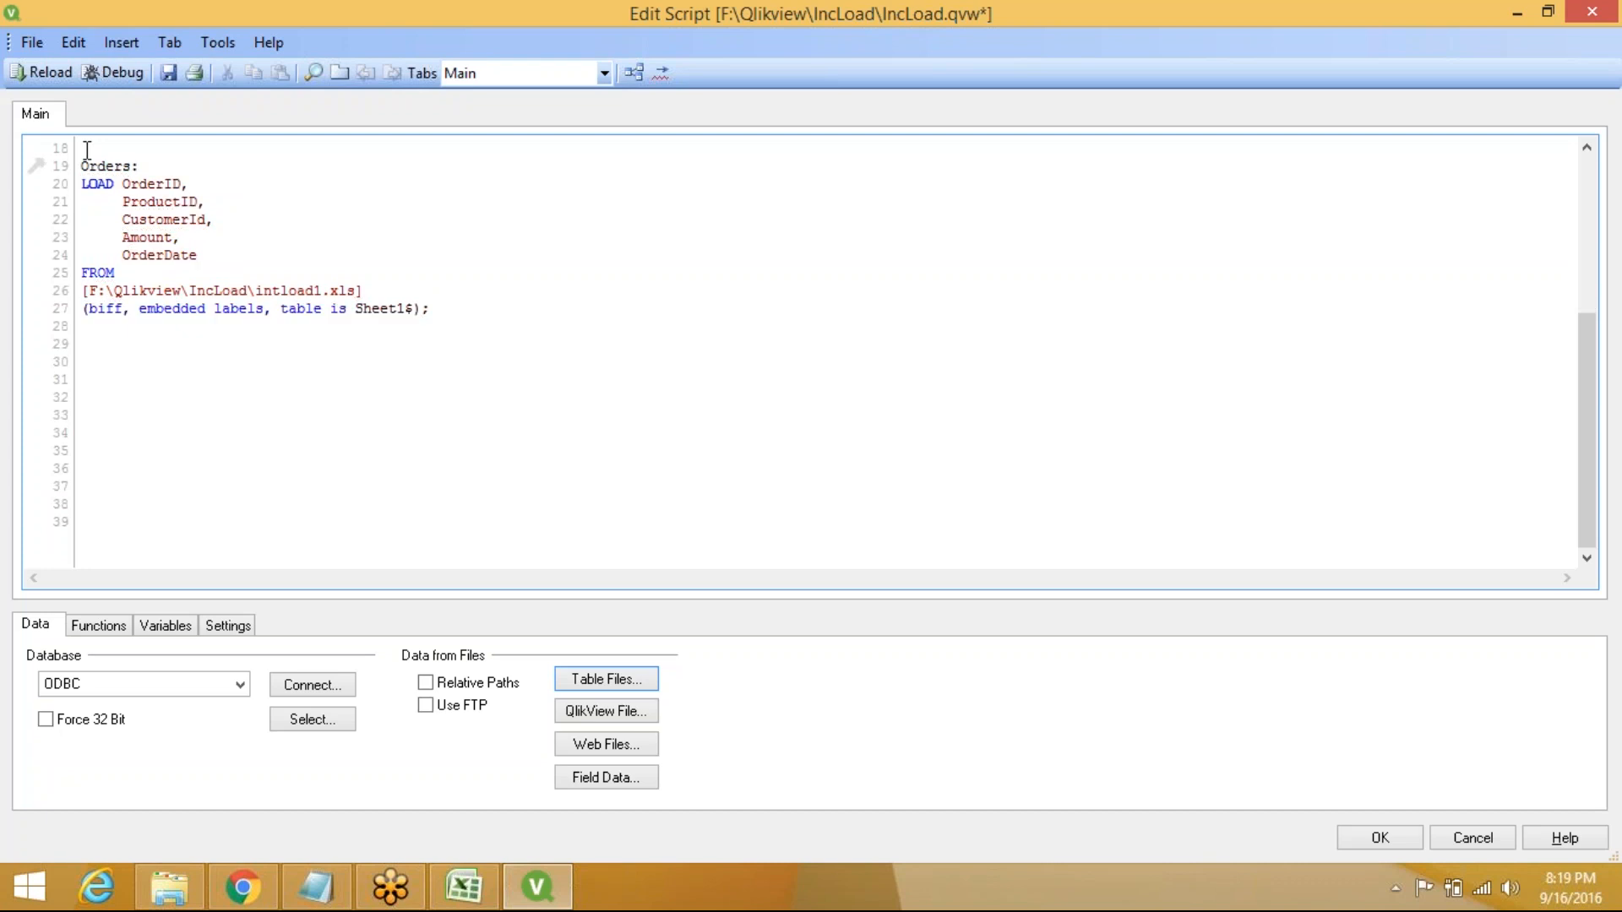
Add 'STORE Orders into qvd/Orders.qvd(qvd);' below the load statement
left_click(89, 371)
type("st")
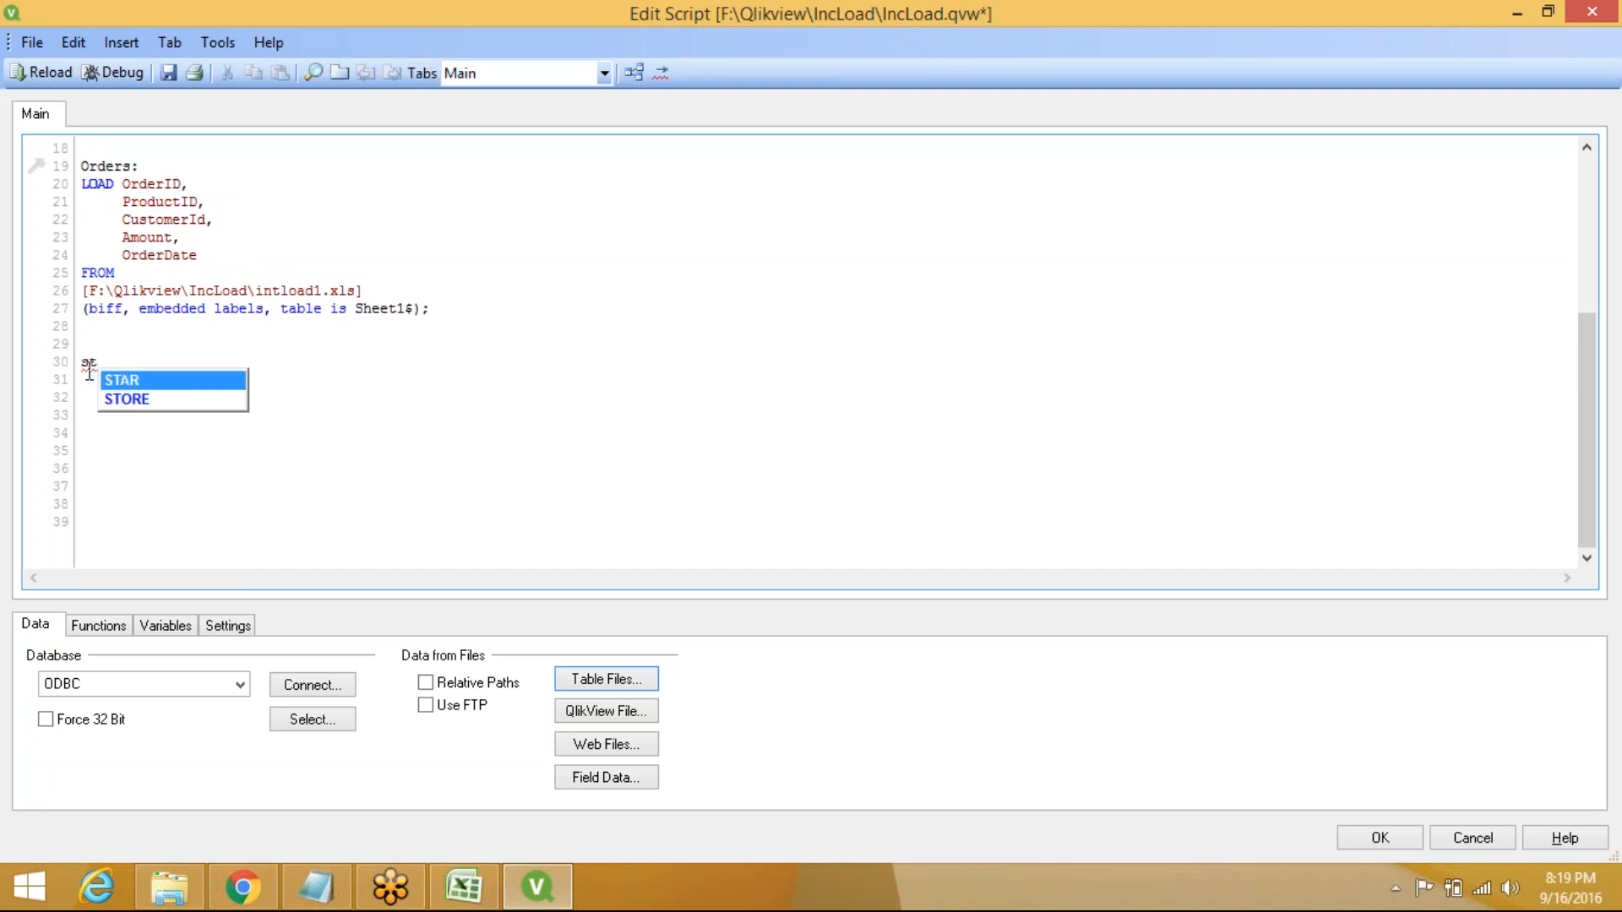
key("Down")
key("Return")
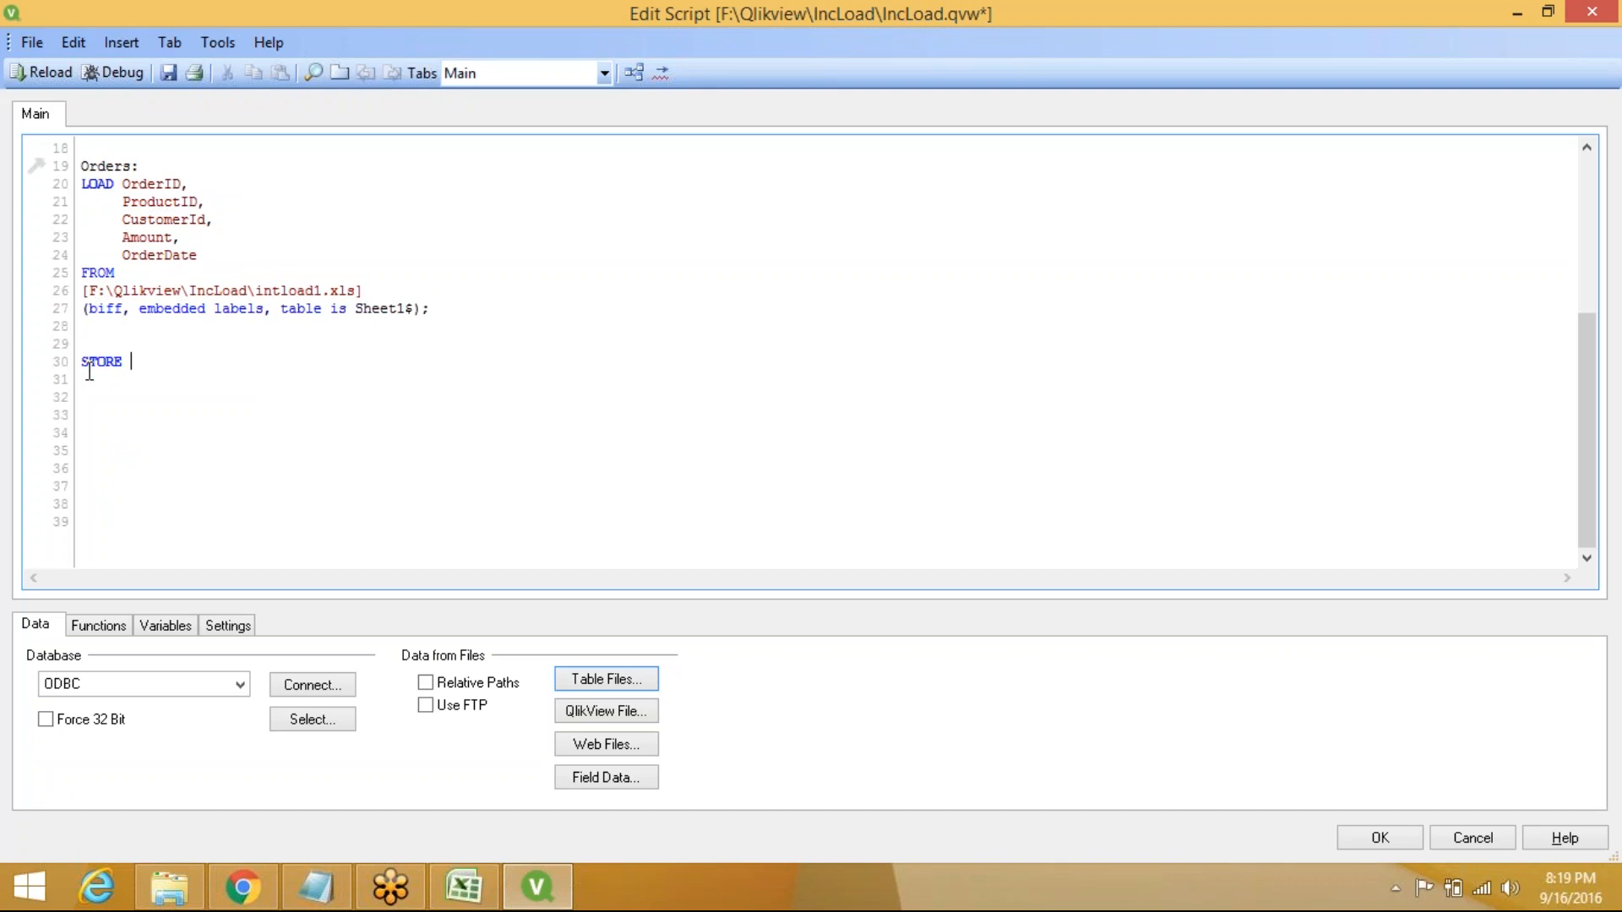
type("Orders i")
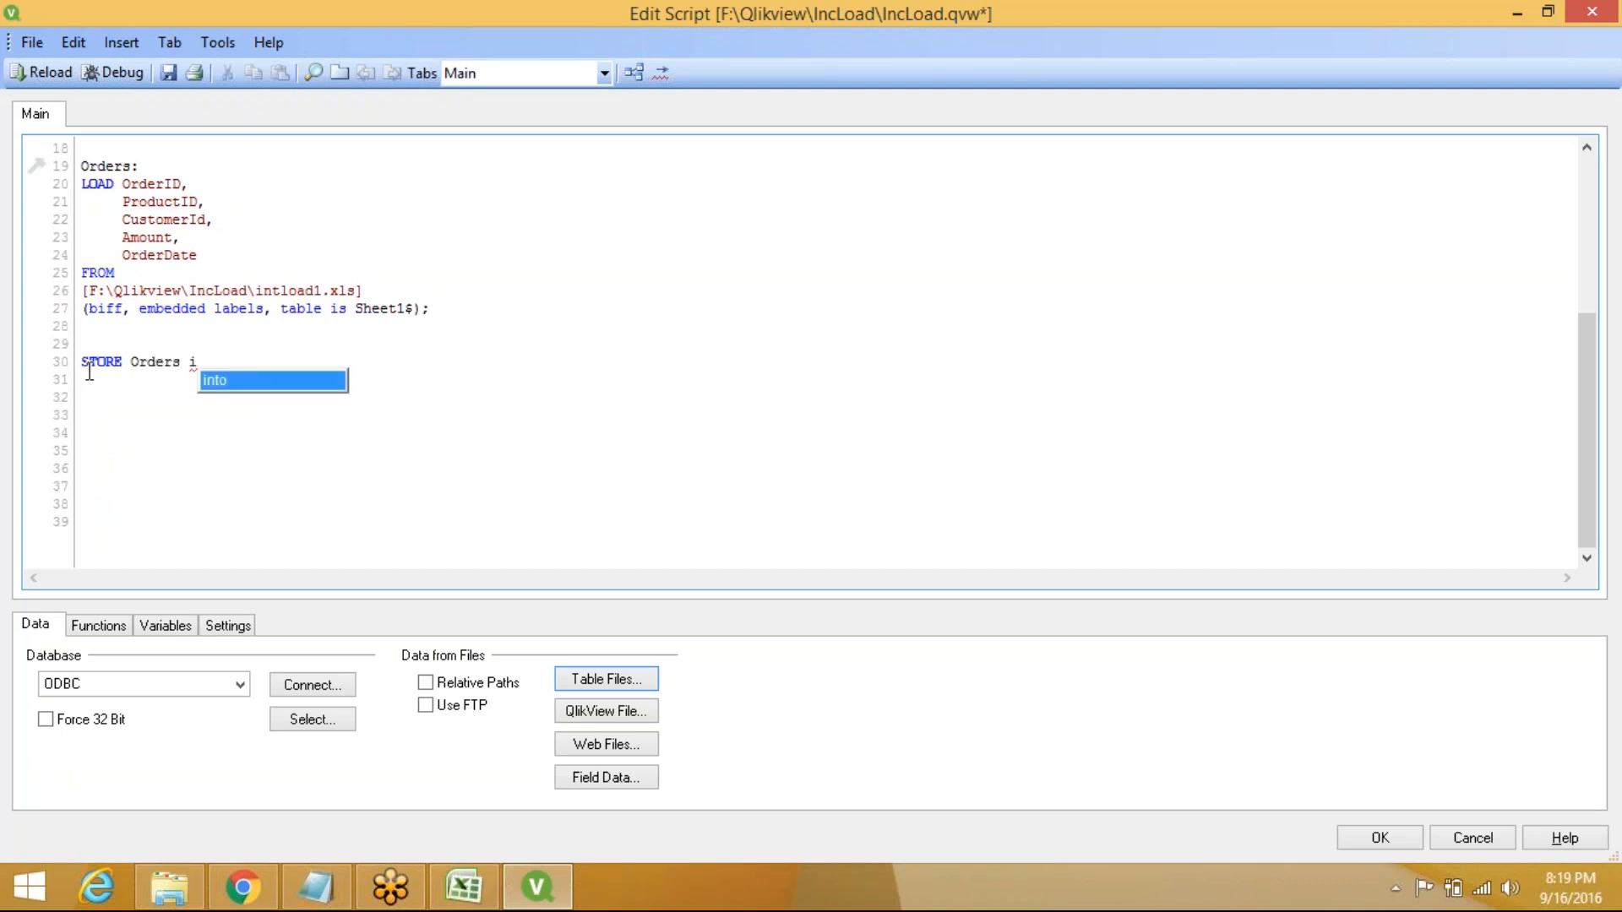
key("Return")
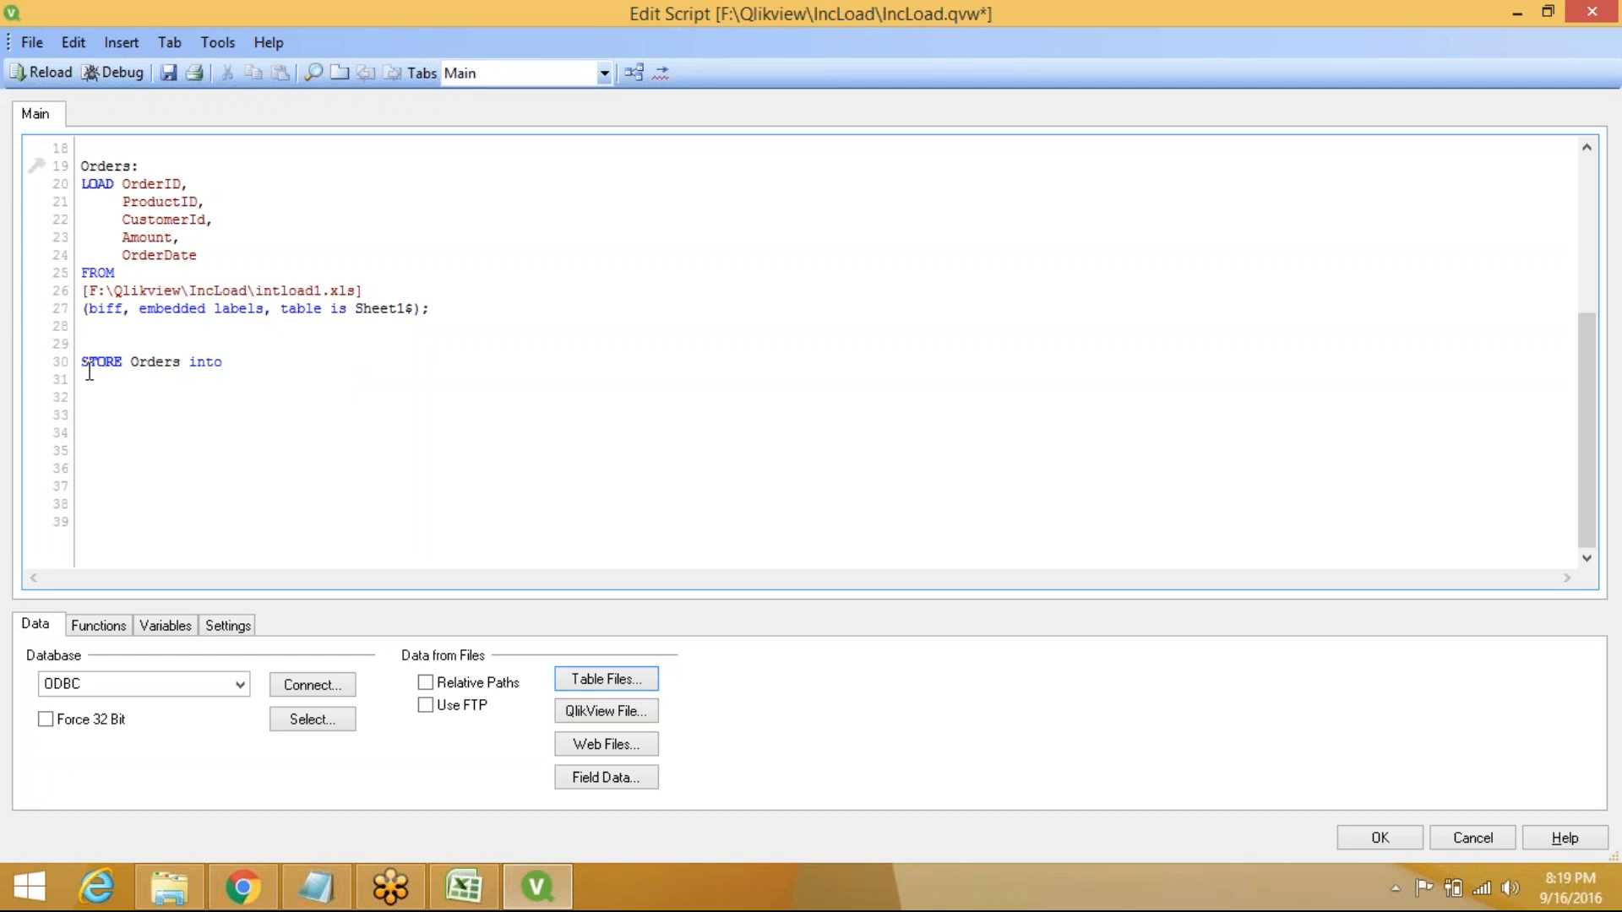
type("qvd/")
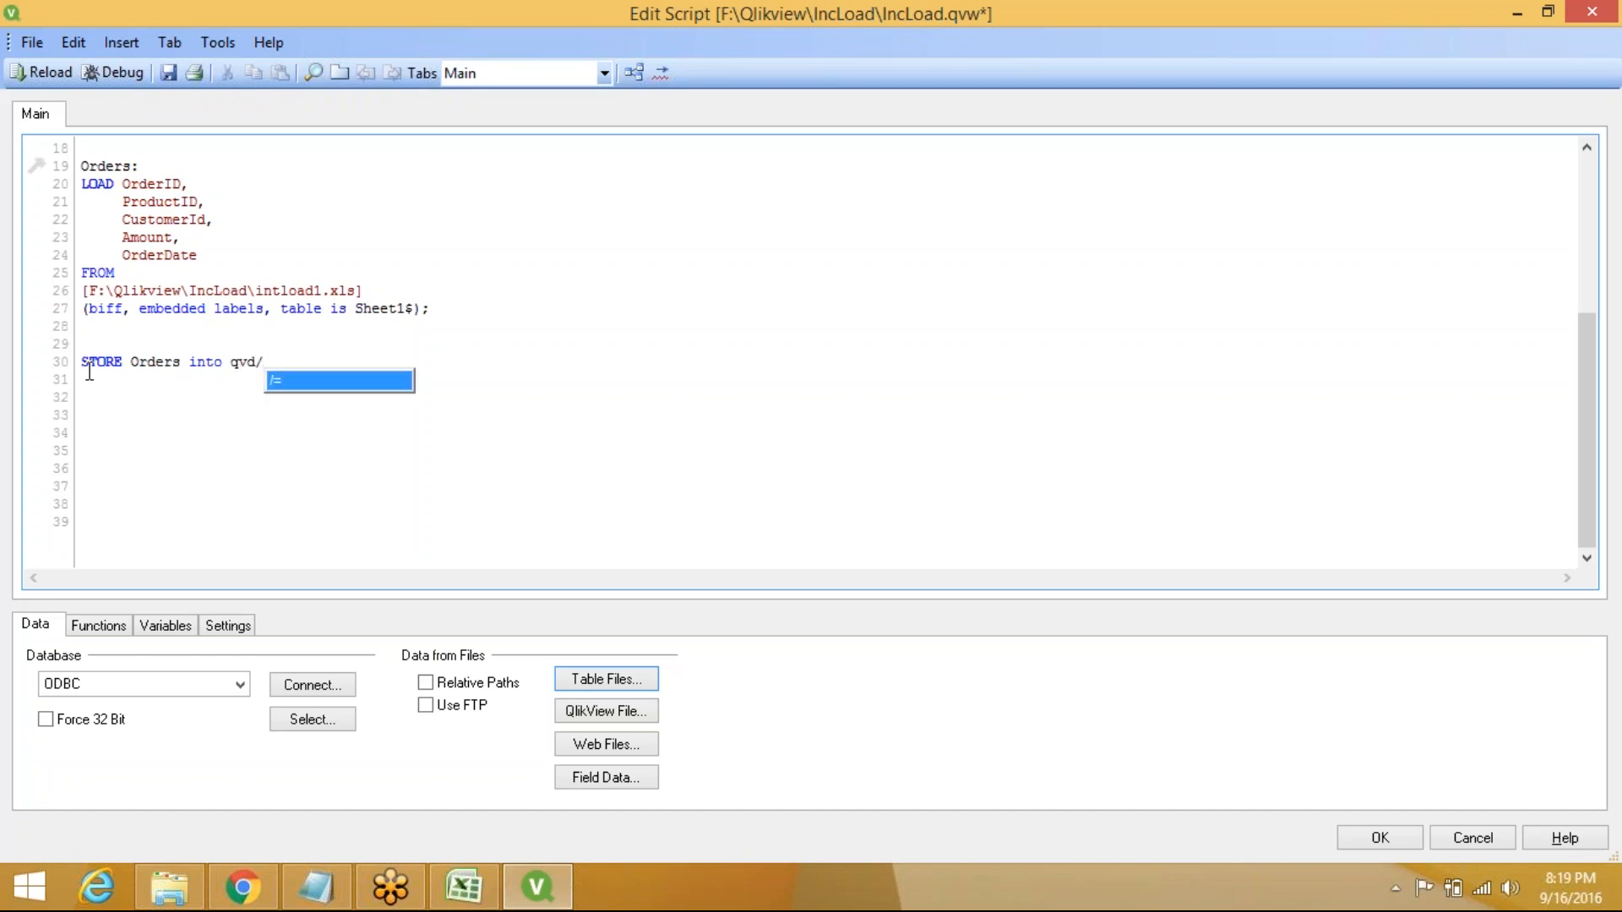
type("Or")
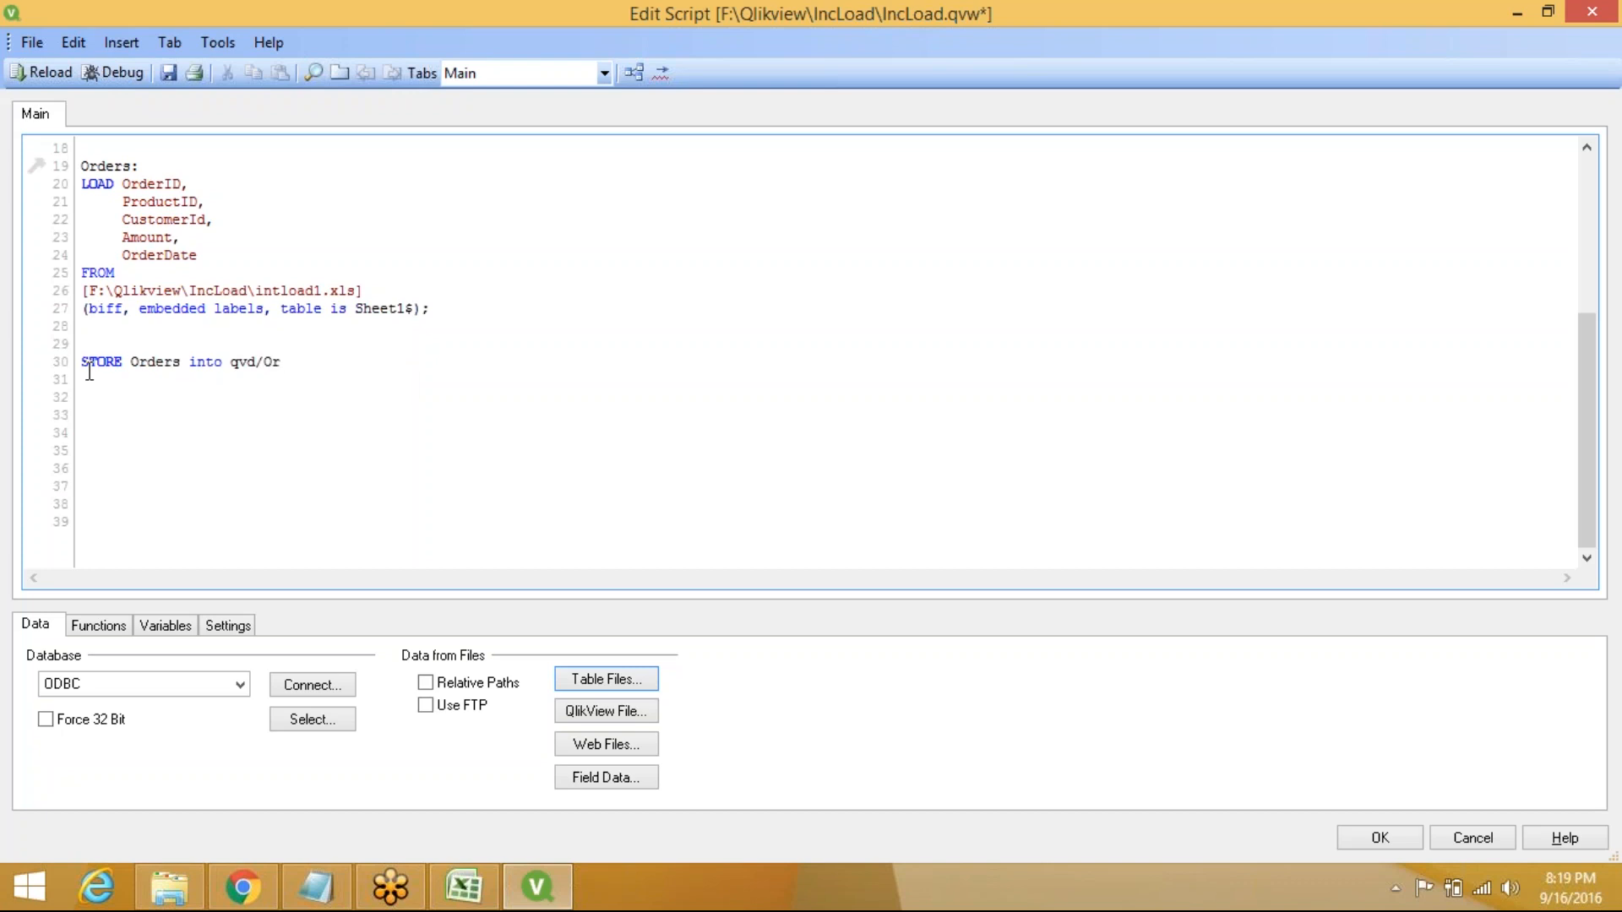
type("ders.qvd(qvd);")
key("Return")
key("Return")
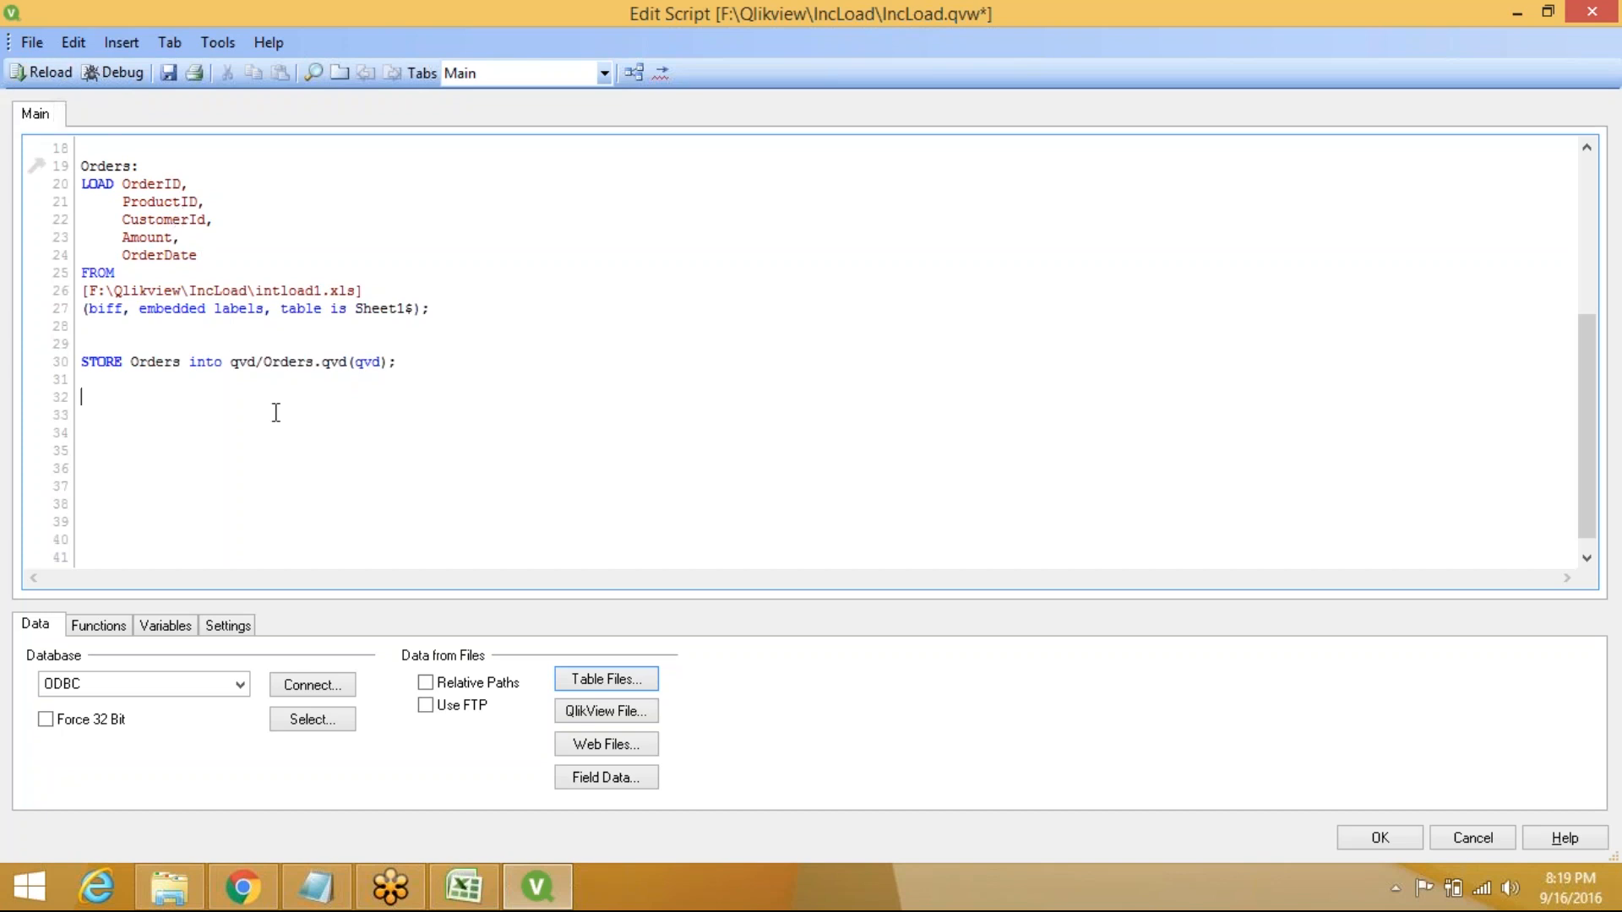
Save over the existing IncLoad.qvw and reload the script, closing Sheet Properties without adding fields
left_click(50, 74)
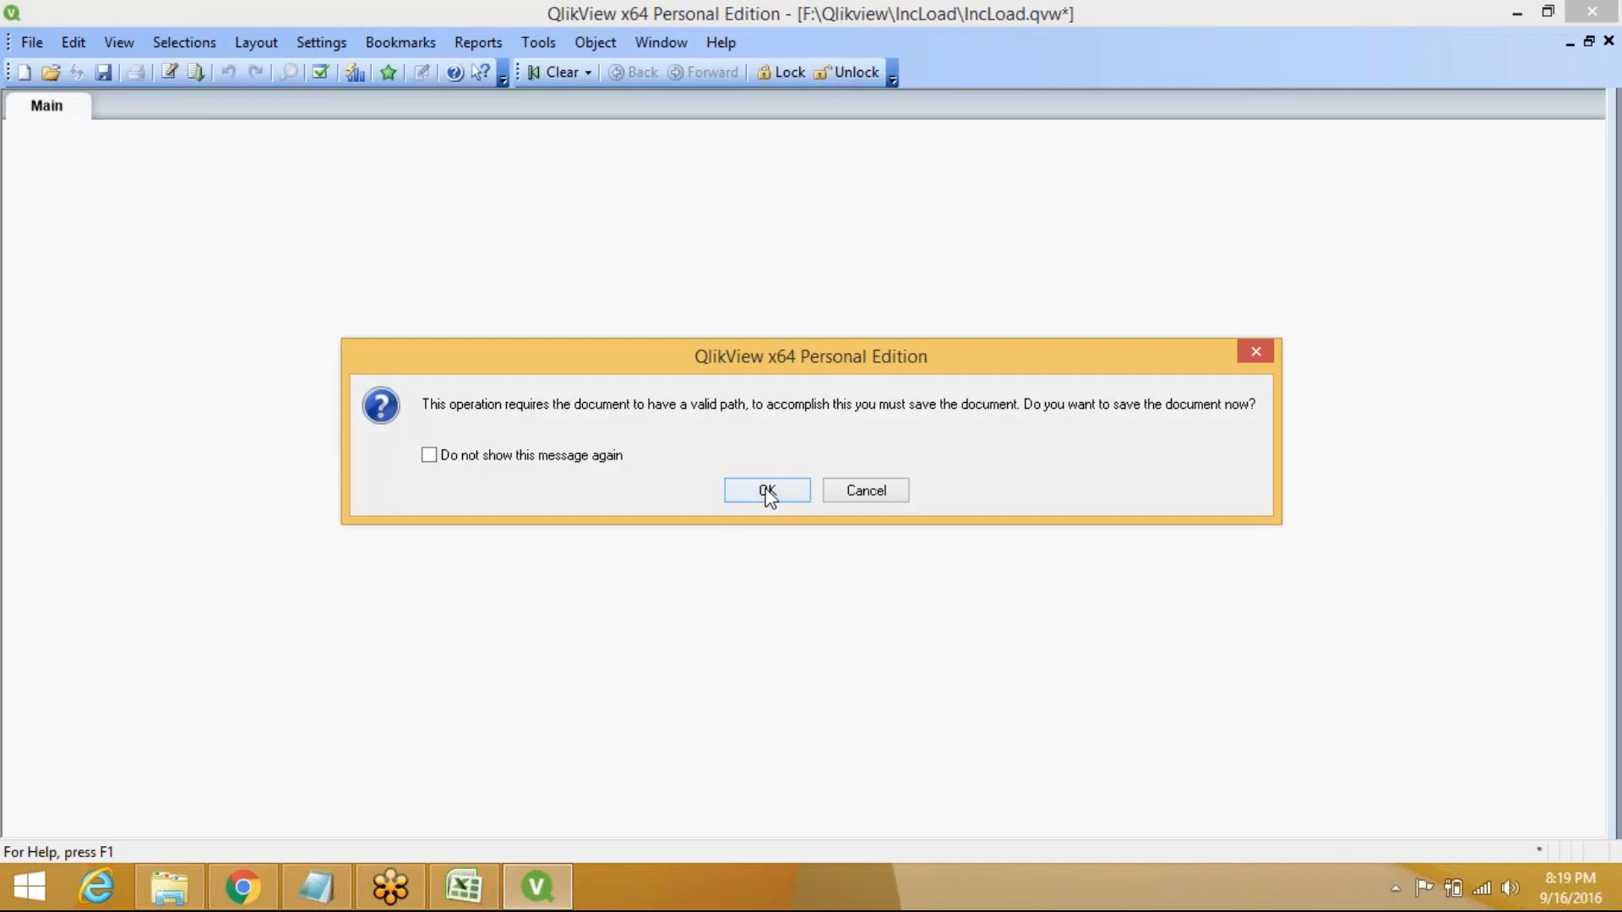
left_click(767, 491)
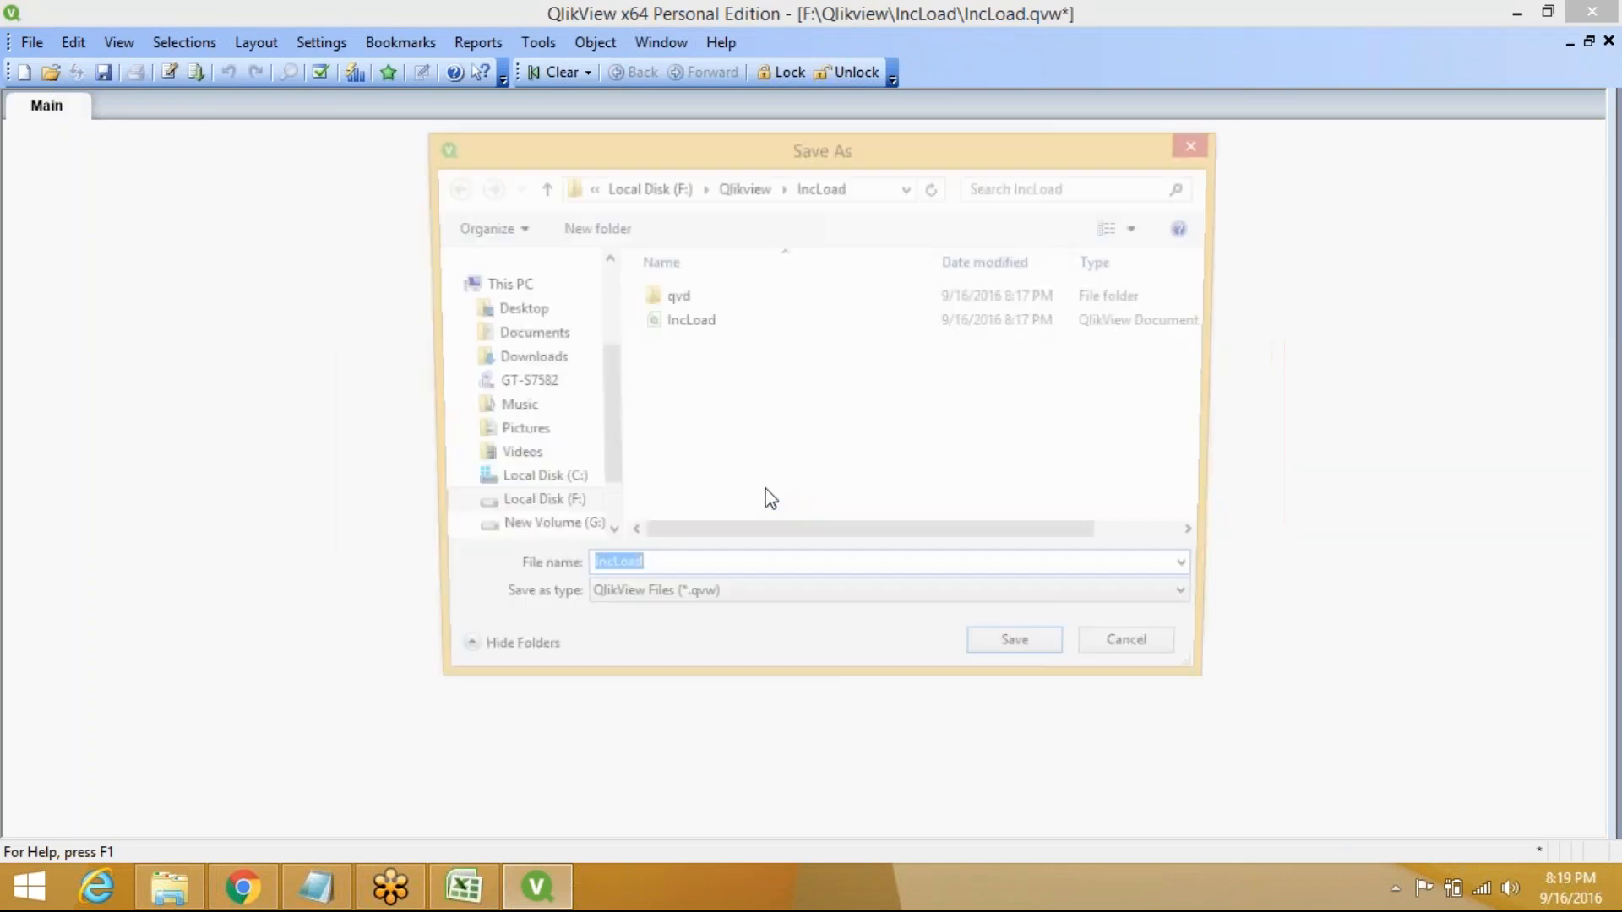
left_click(1026, 659)
left_click(875, 450)
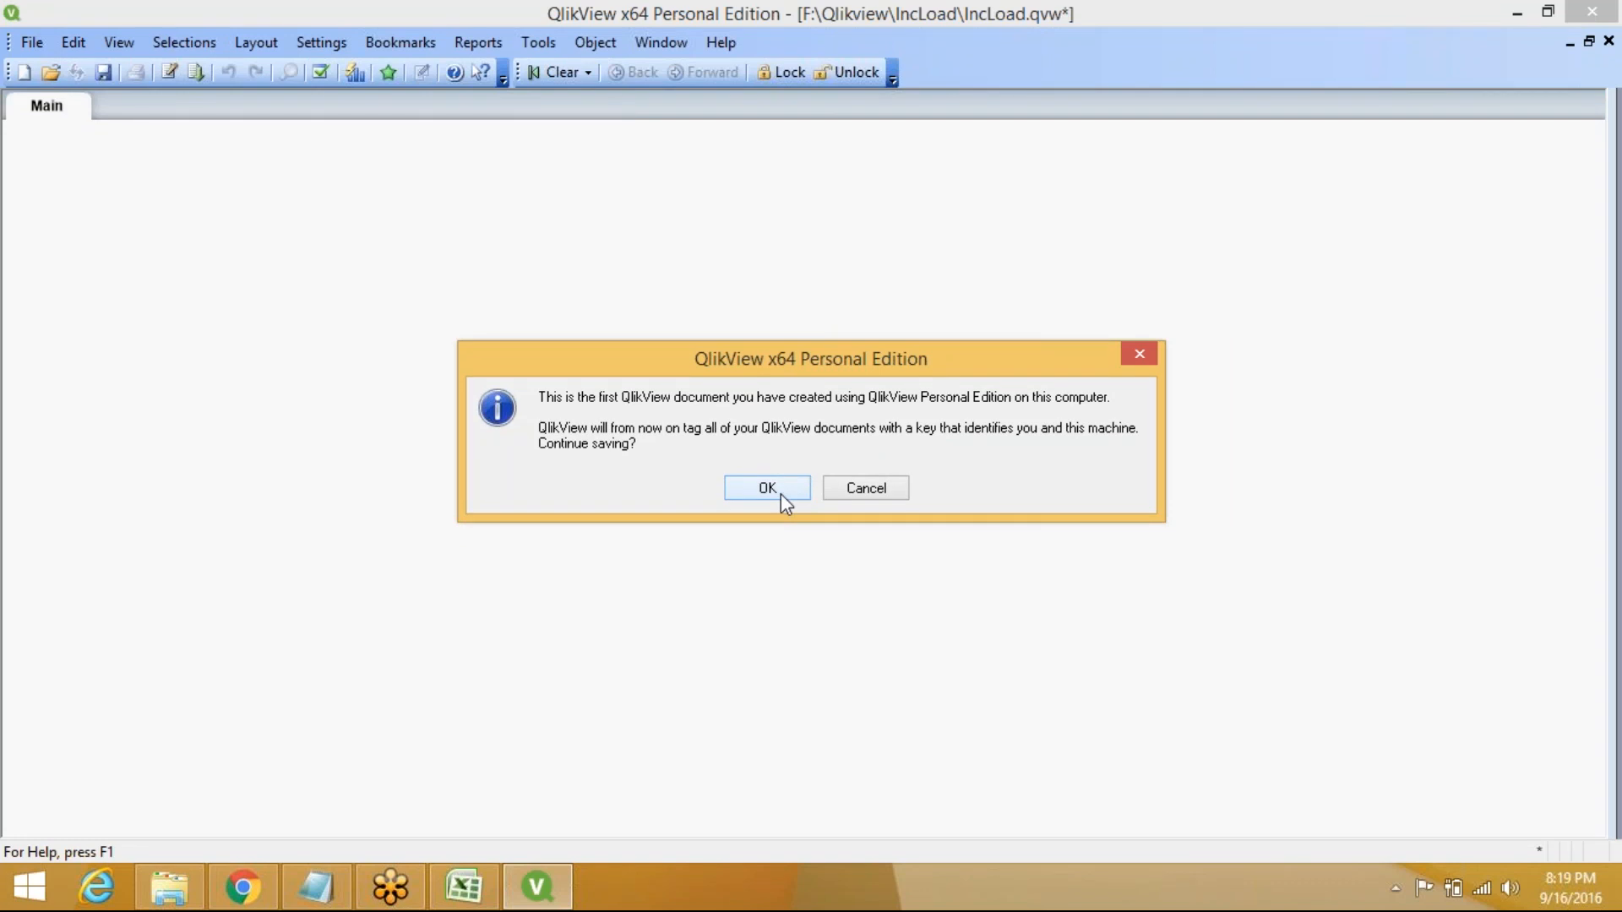
left_click(781, 494)
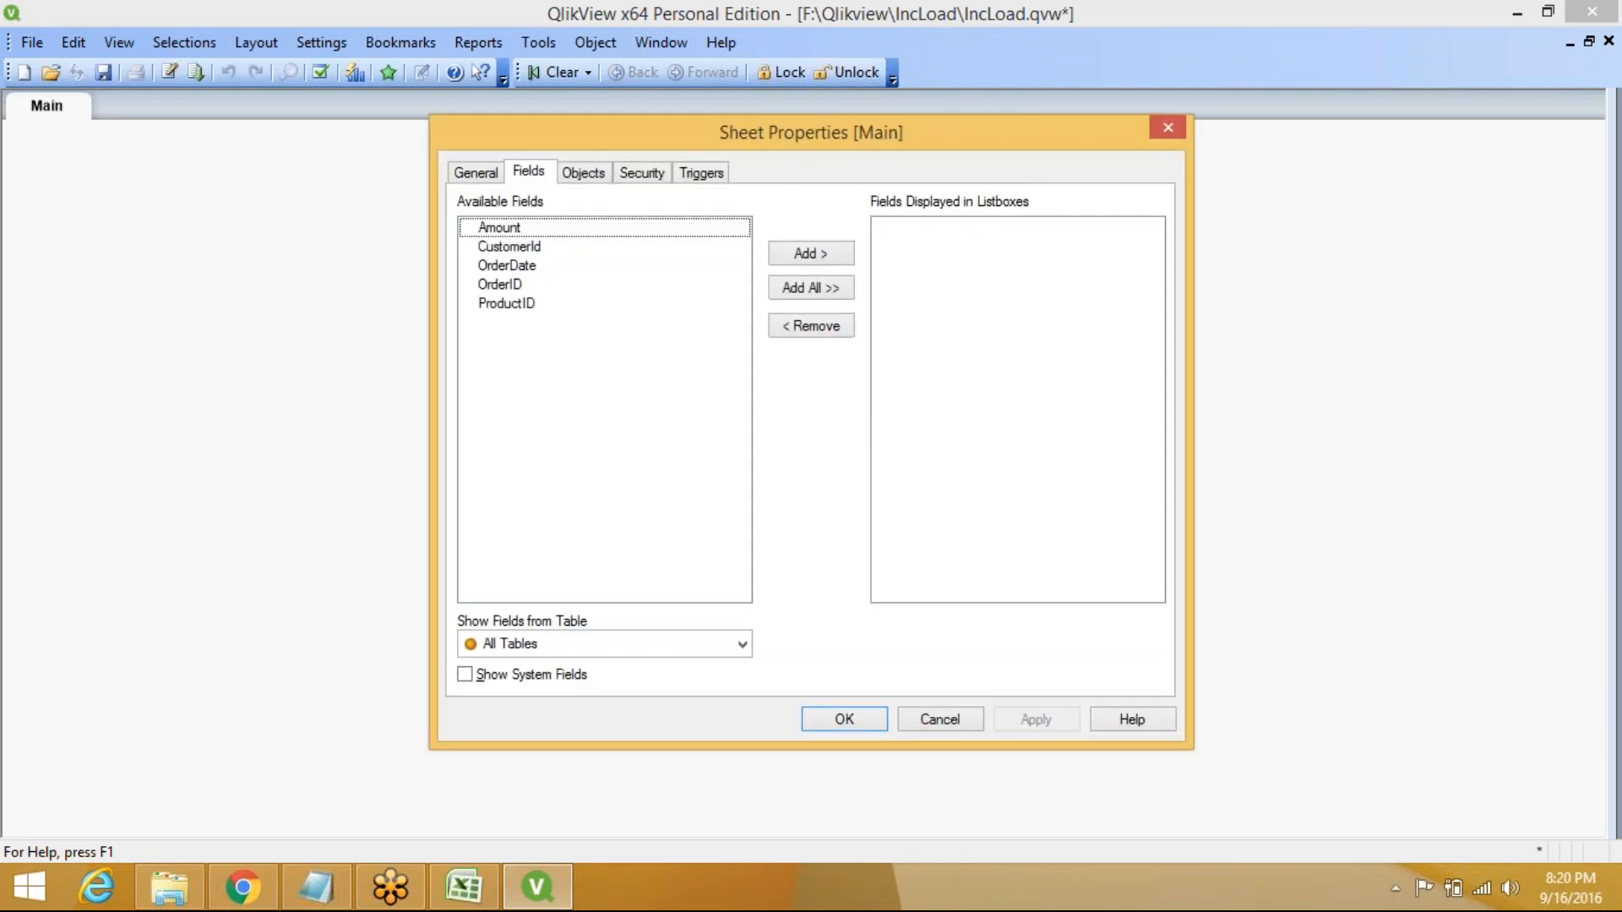
left_click(846, 719)
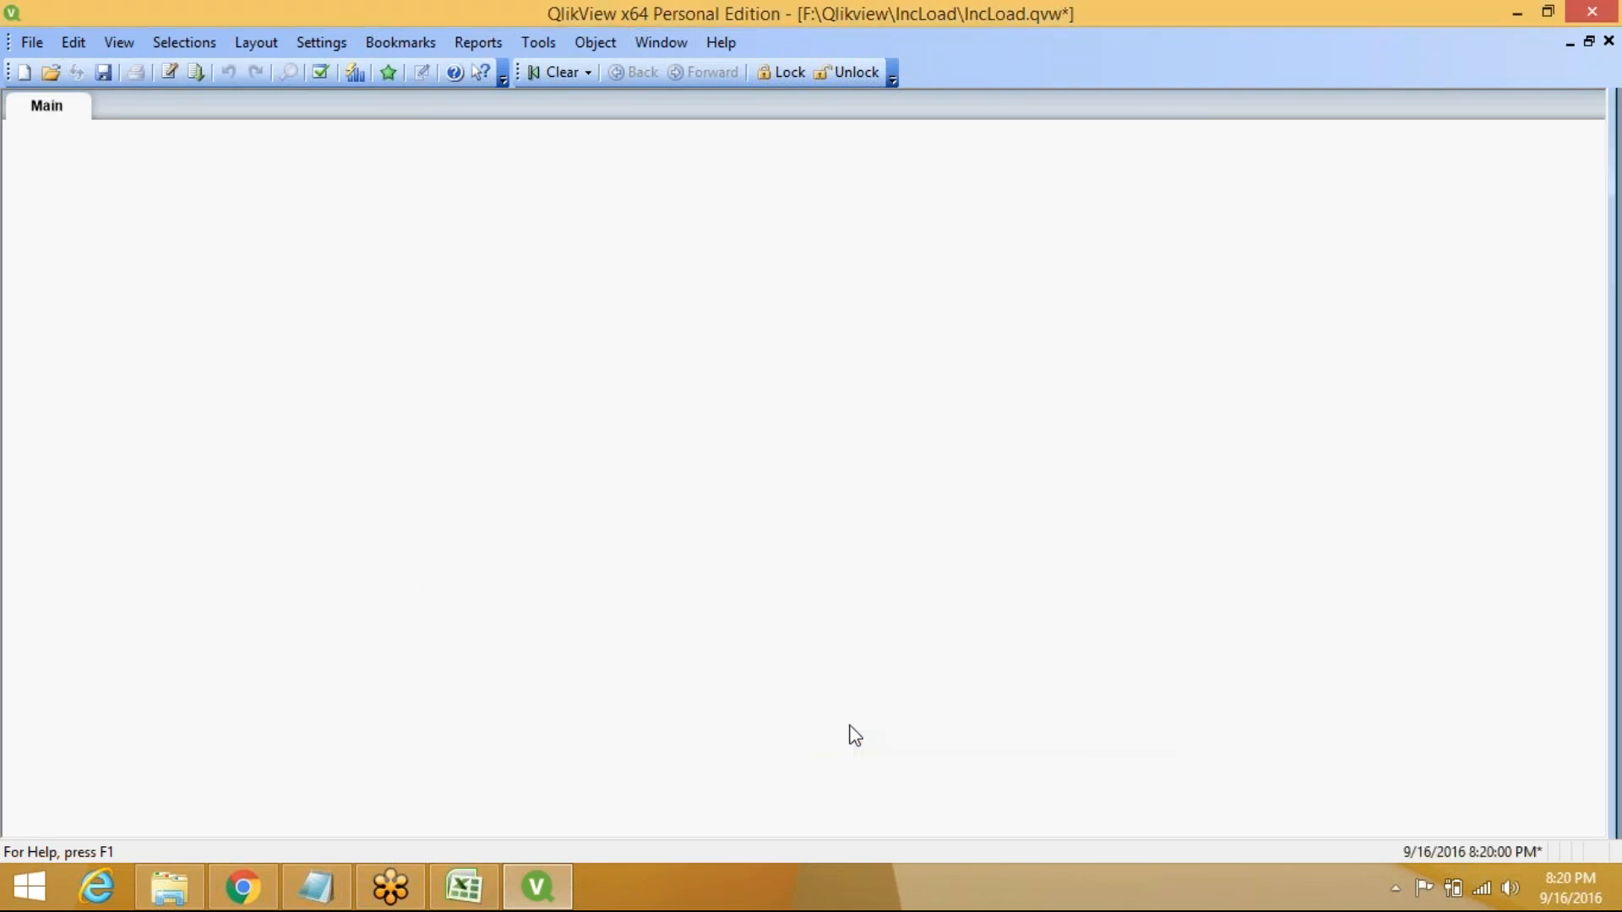
Confirm Orders.qvd exists in the qvd folder, then return to the Incremental Load notes
left_click(175, 891)
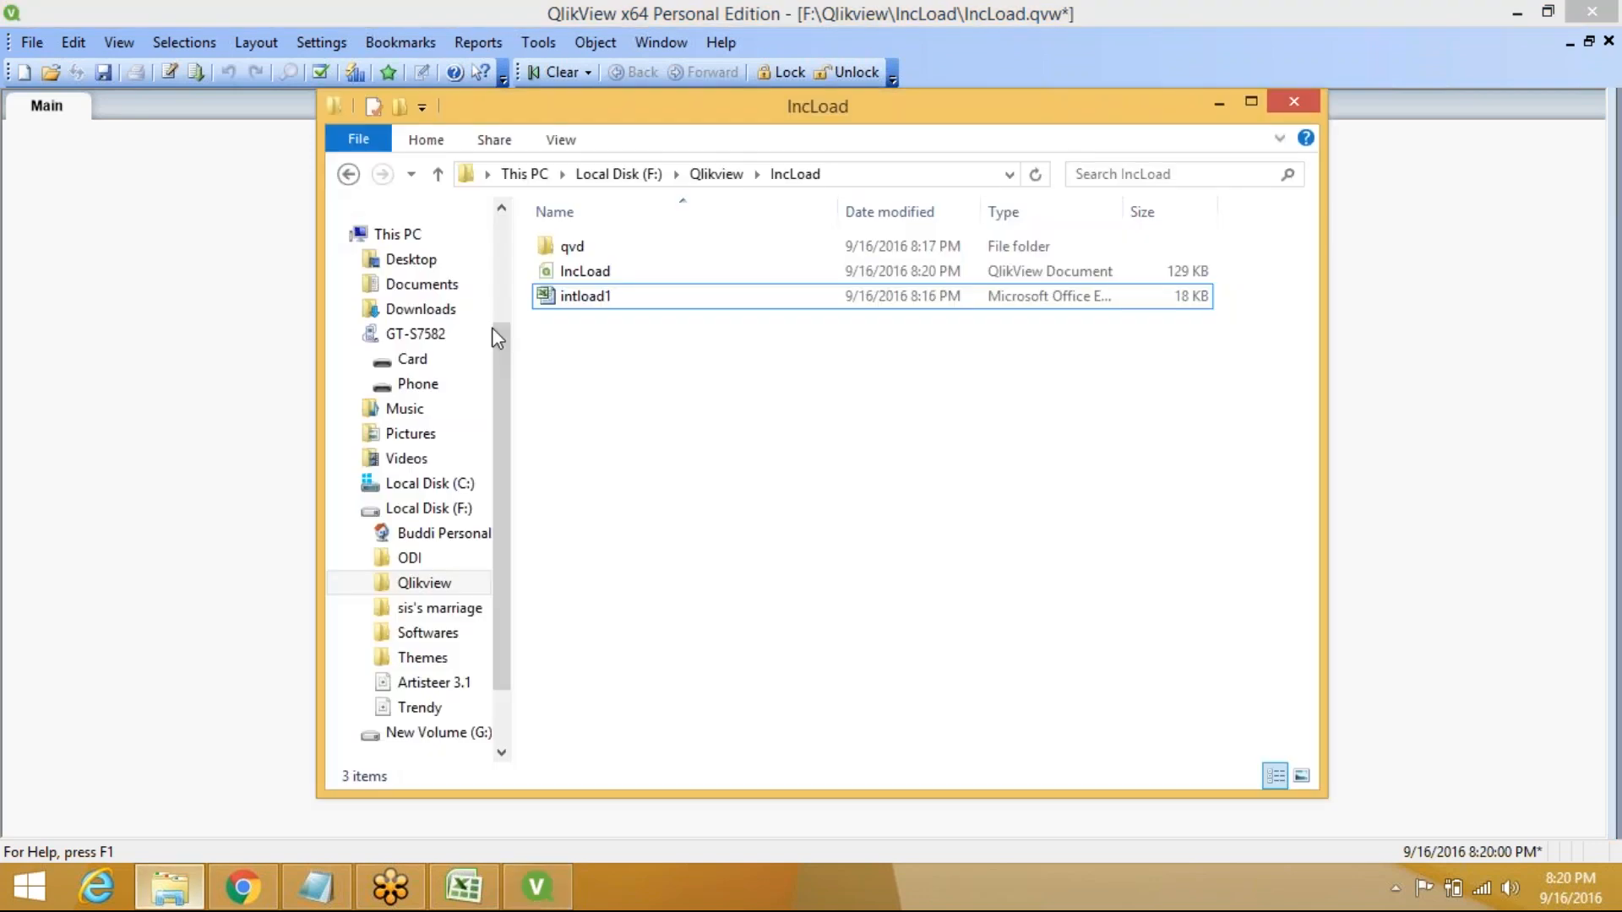
double_click(646, 247)
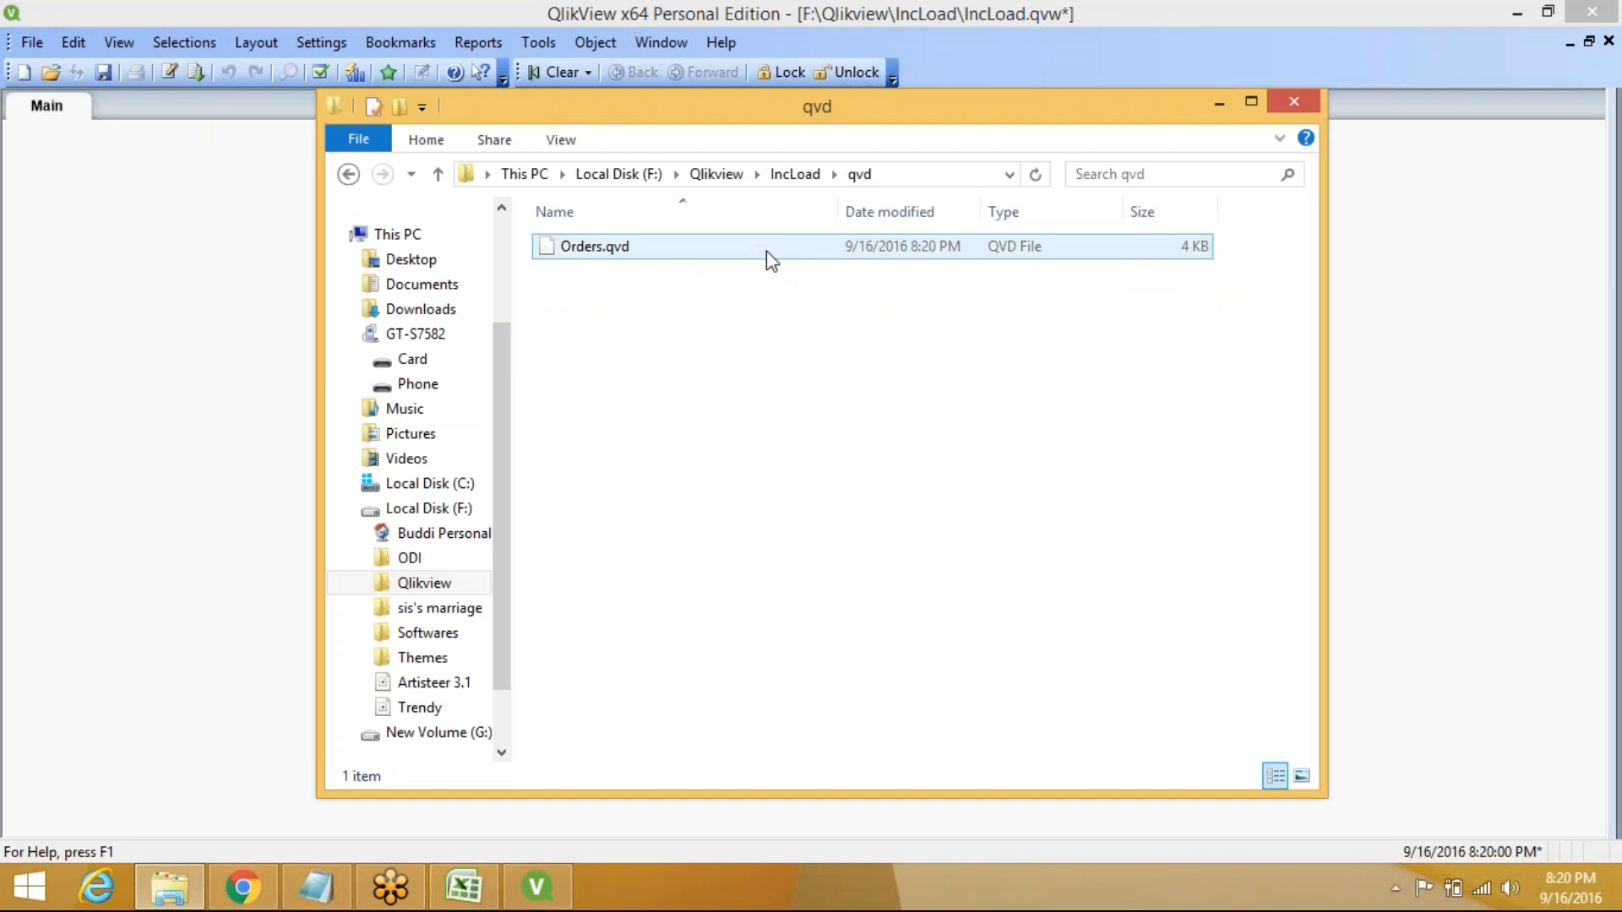
left_click(117, 269)
left_click(316, 888)
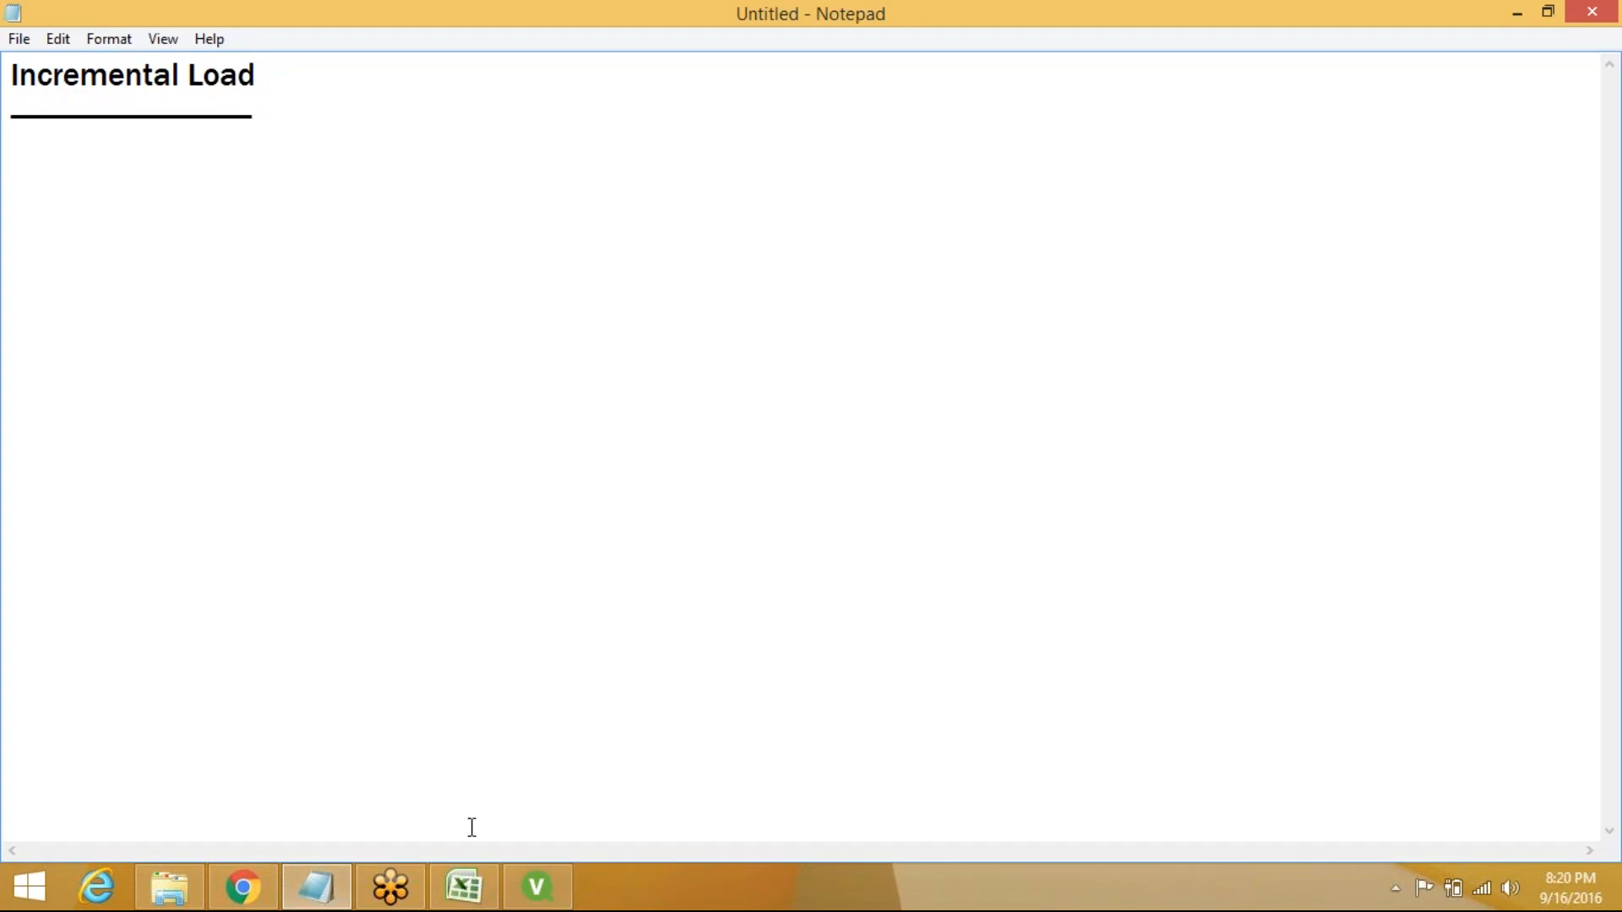
Switch back to the IncLoad document and reopen its script with Ctrl+E on a new empty line
left_click(302, 895)
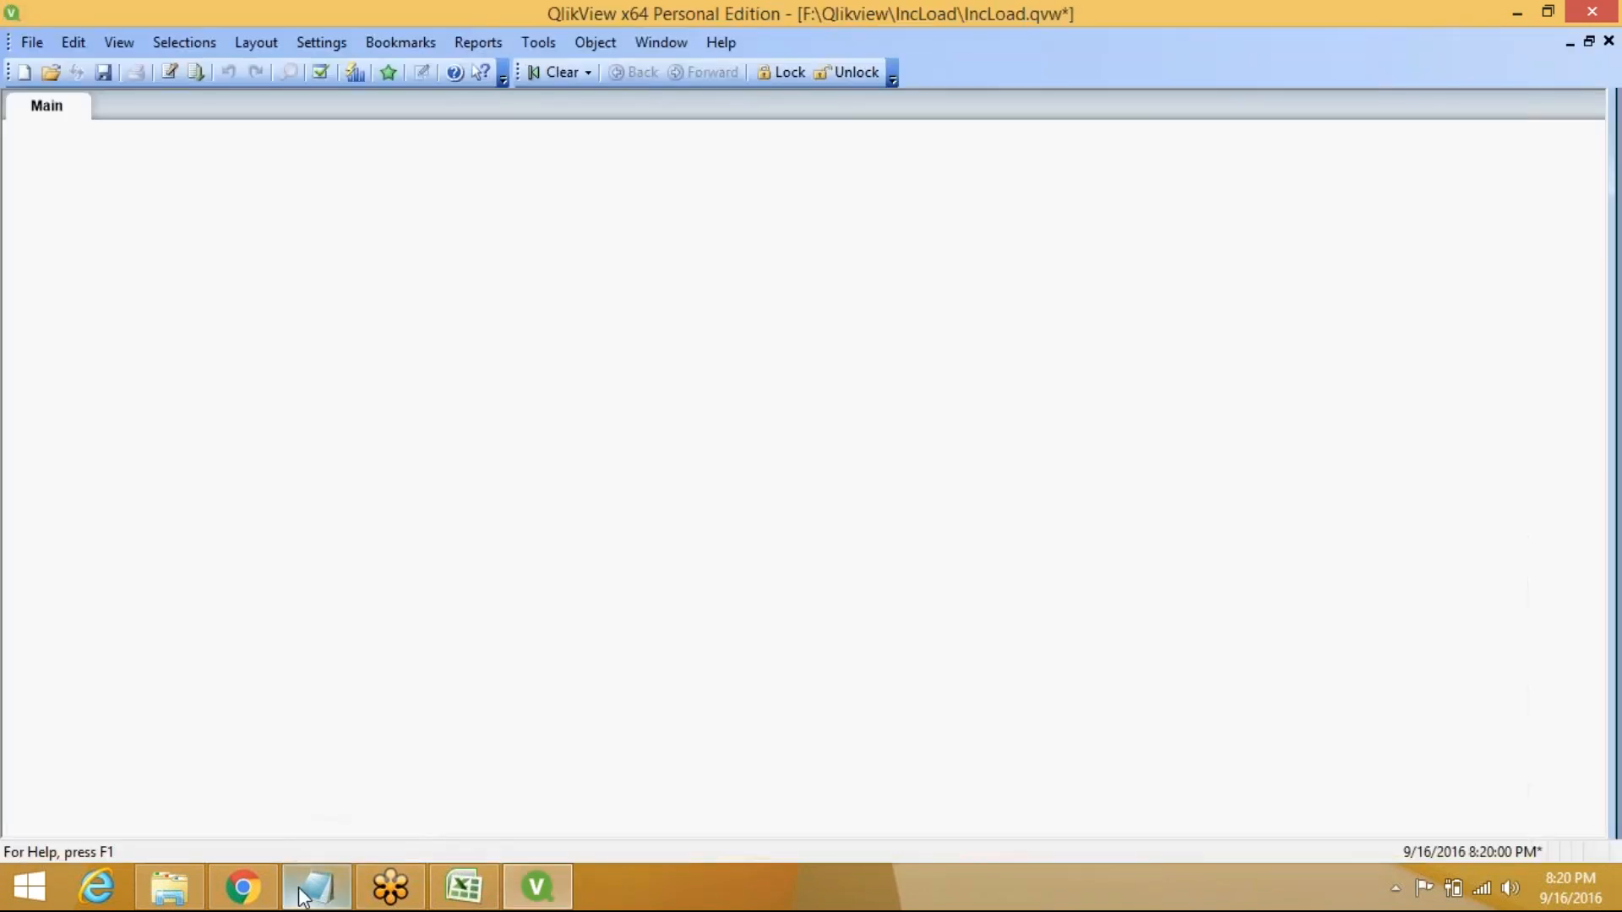
mouse_move(538, 894)
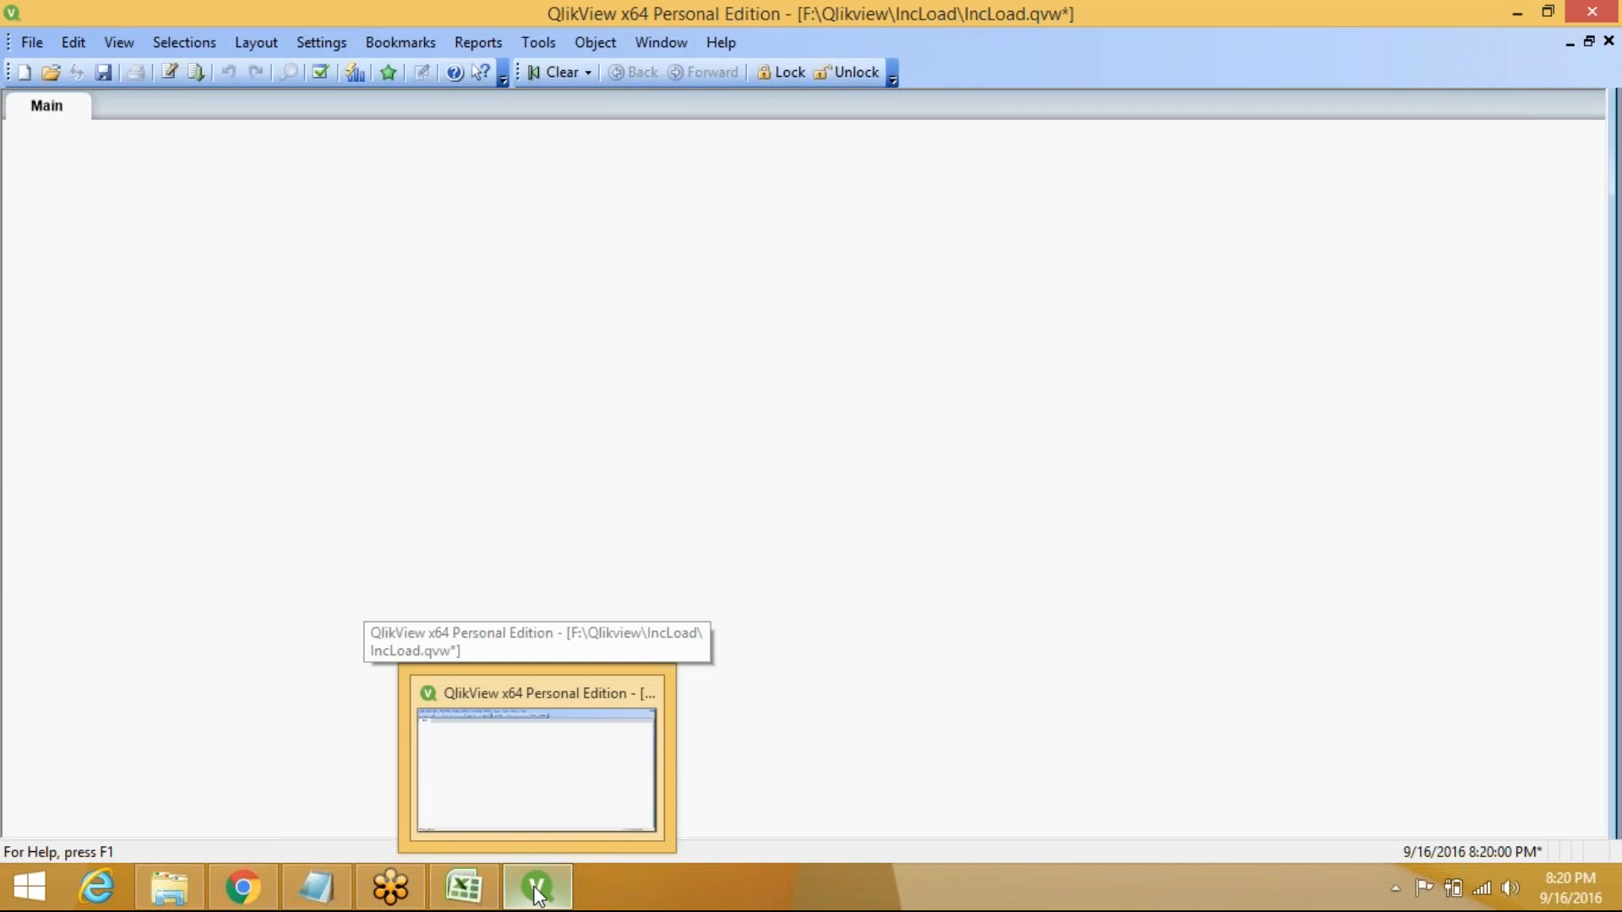
left_click(541, 786)
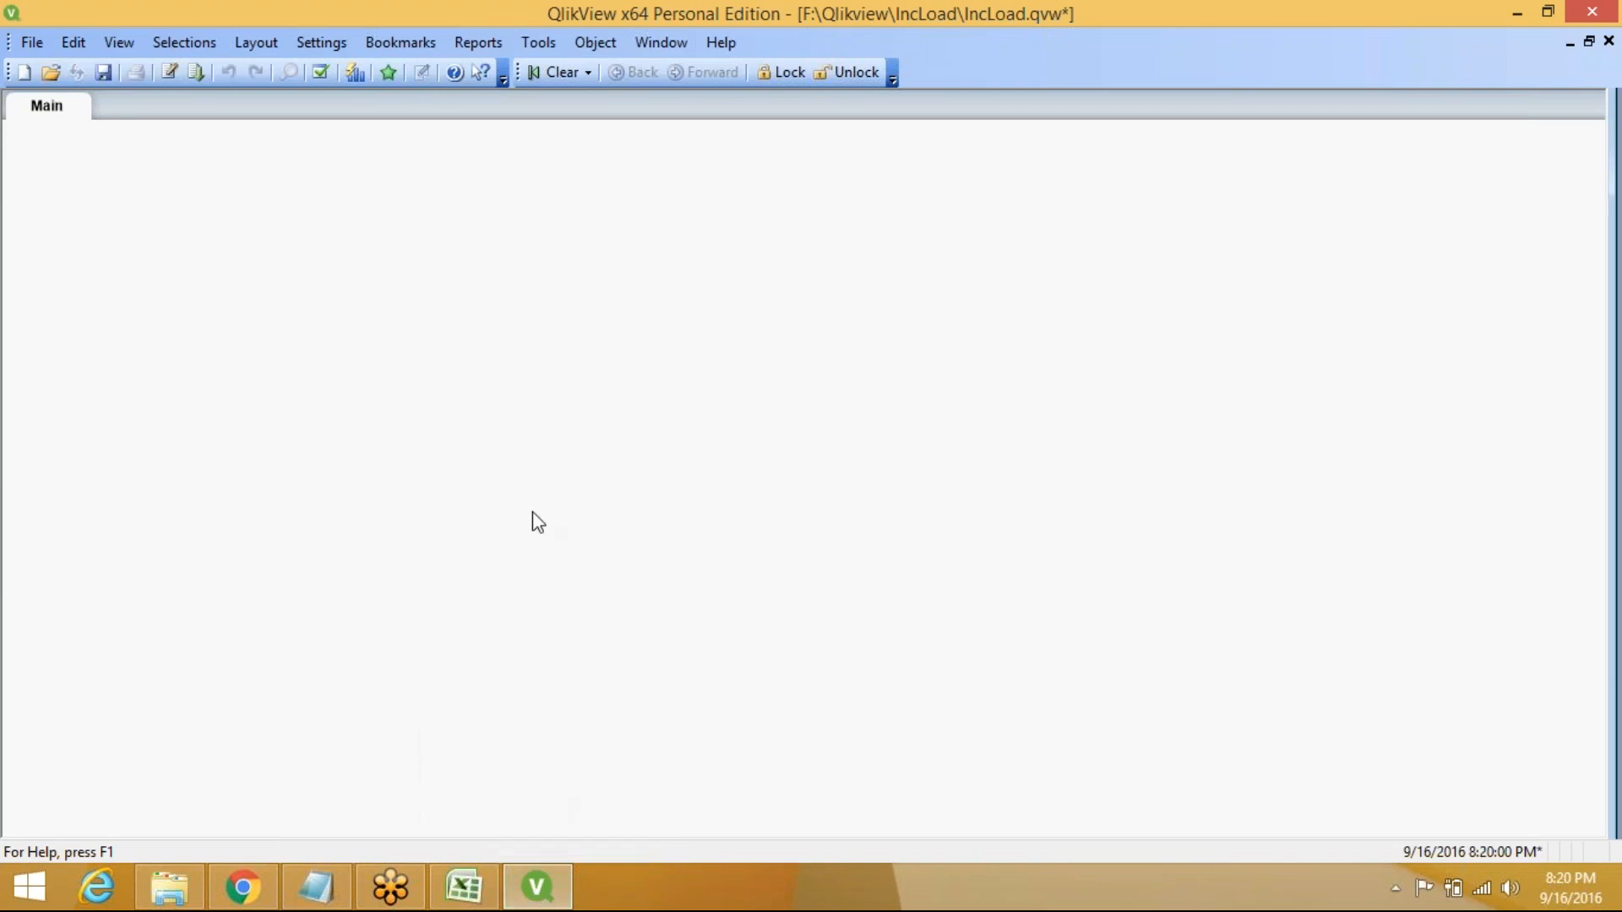
key("ctrl+e")
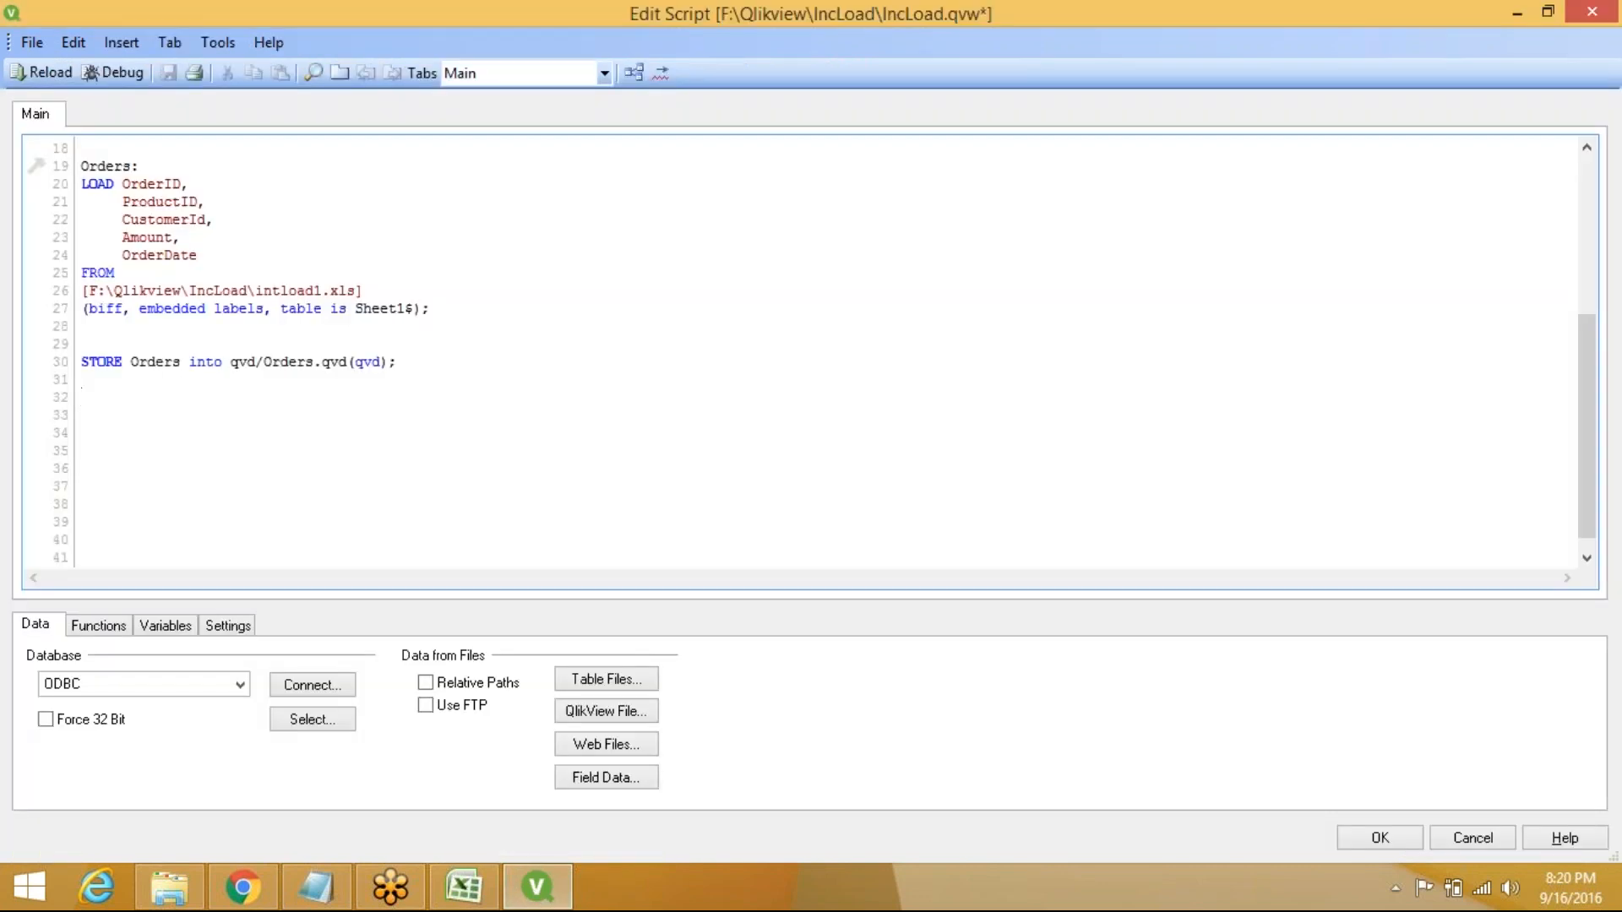
key("Return")
Select script lines 19–31 holding the Orders load and STORE, and comment them out
left_click(79, 166)
left_click_drag(78, 165, 426, 380)
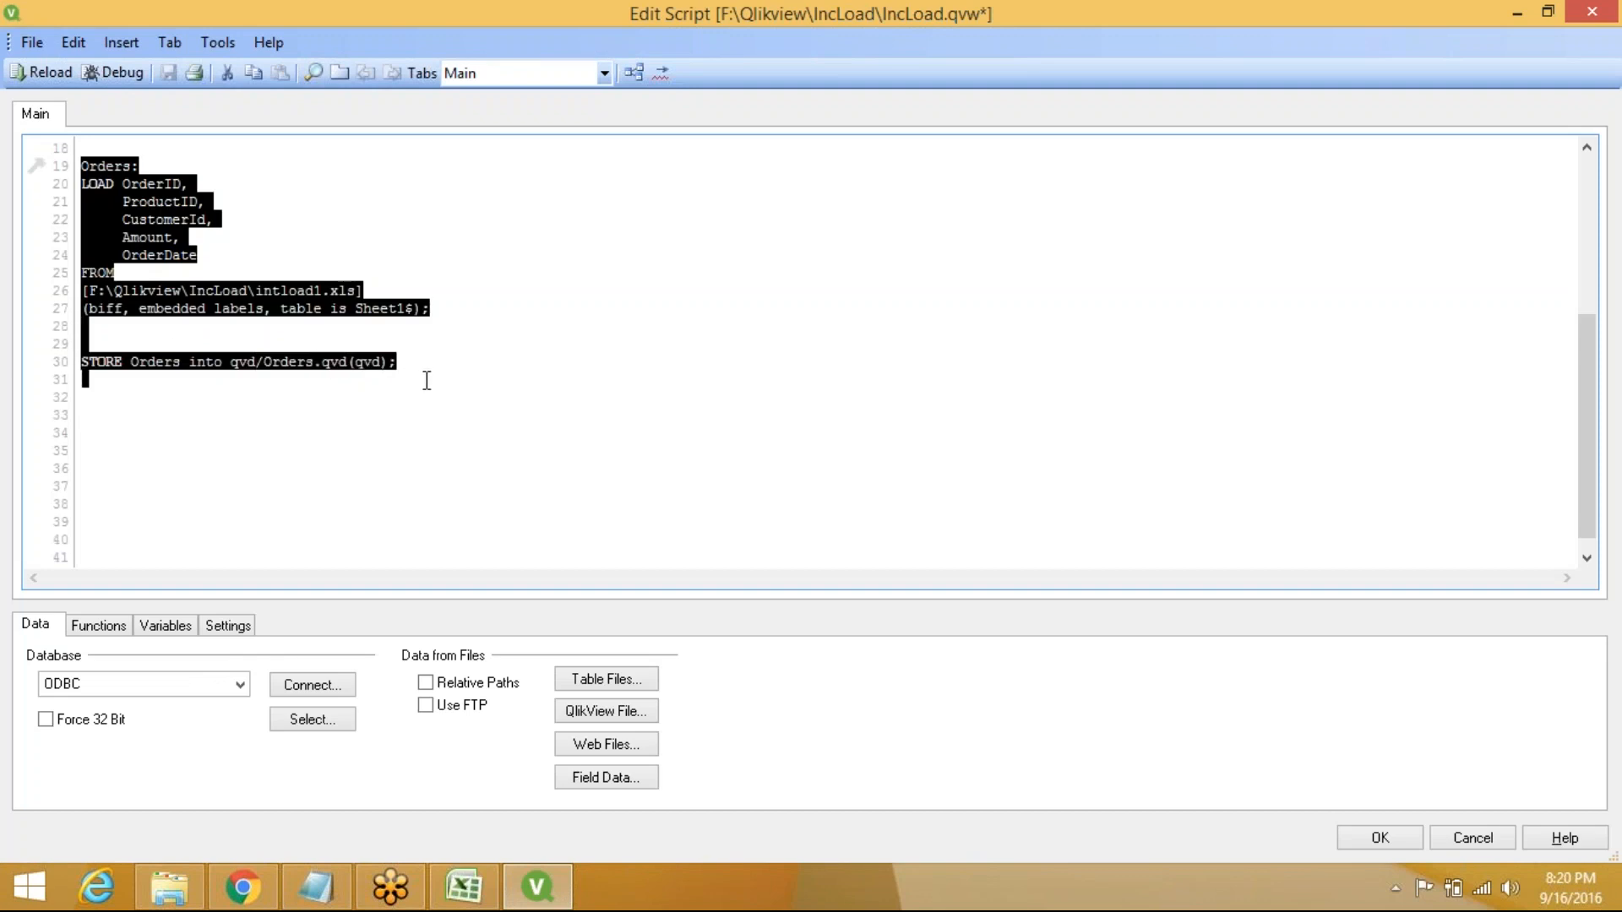
right_click(136, 204)
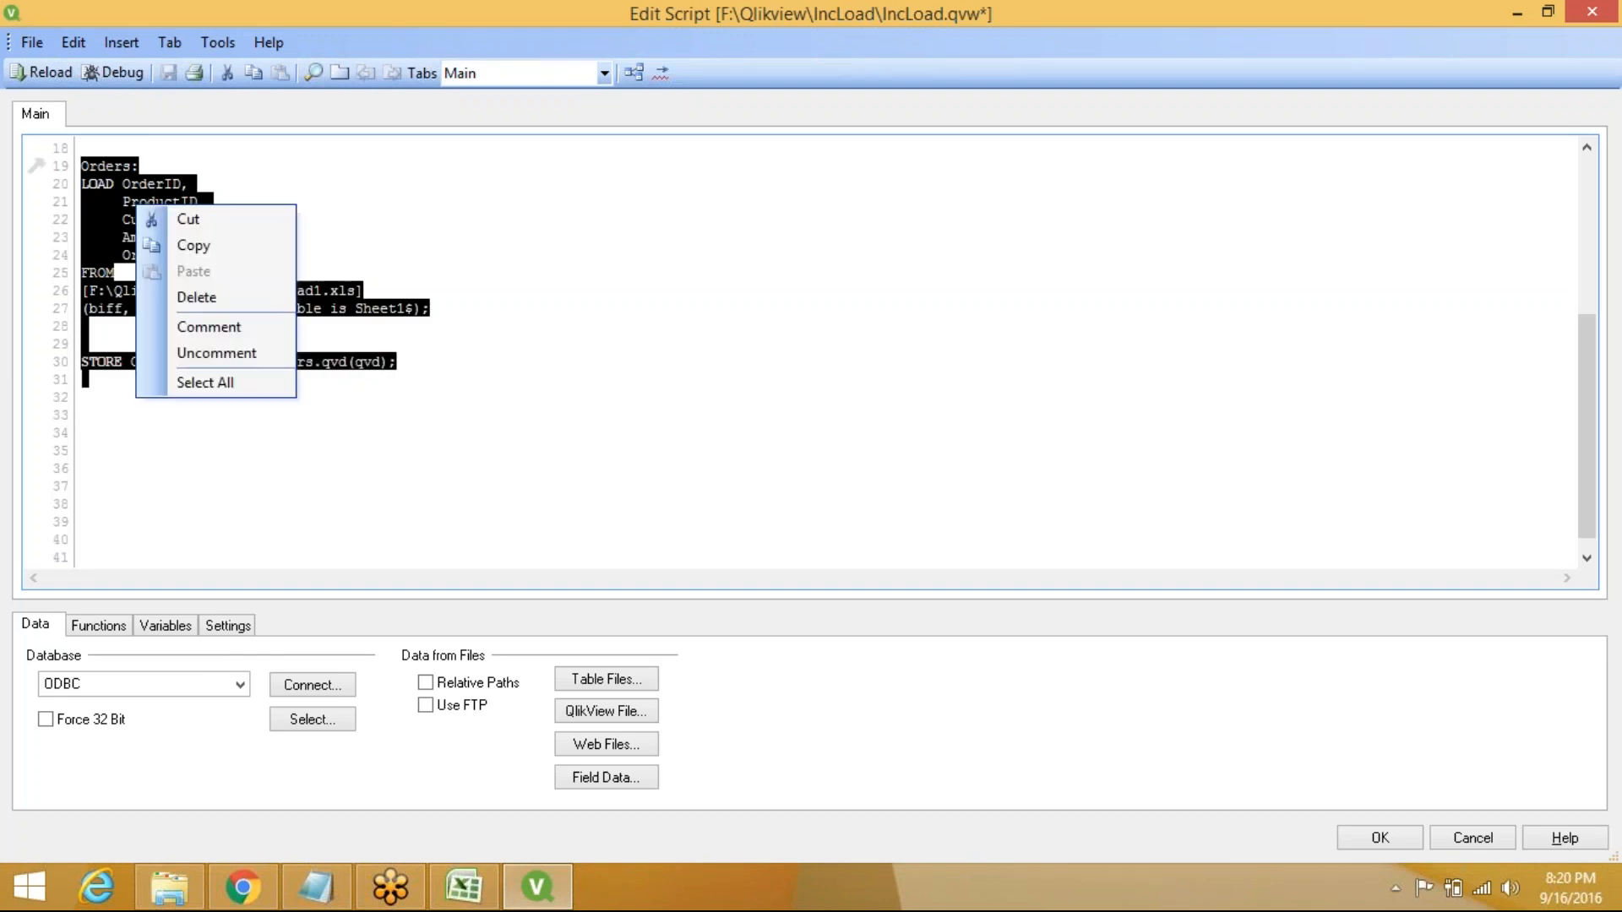
left_click(239, 327)
left_click(105, 435)
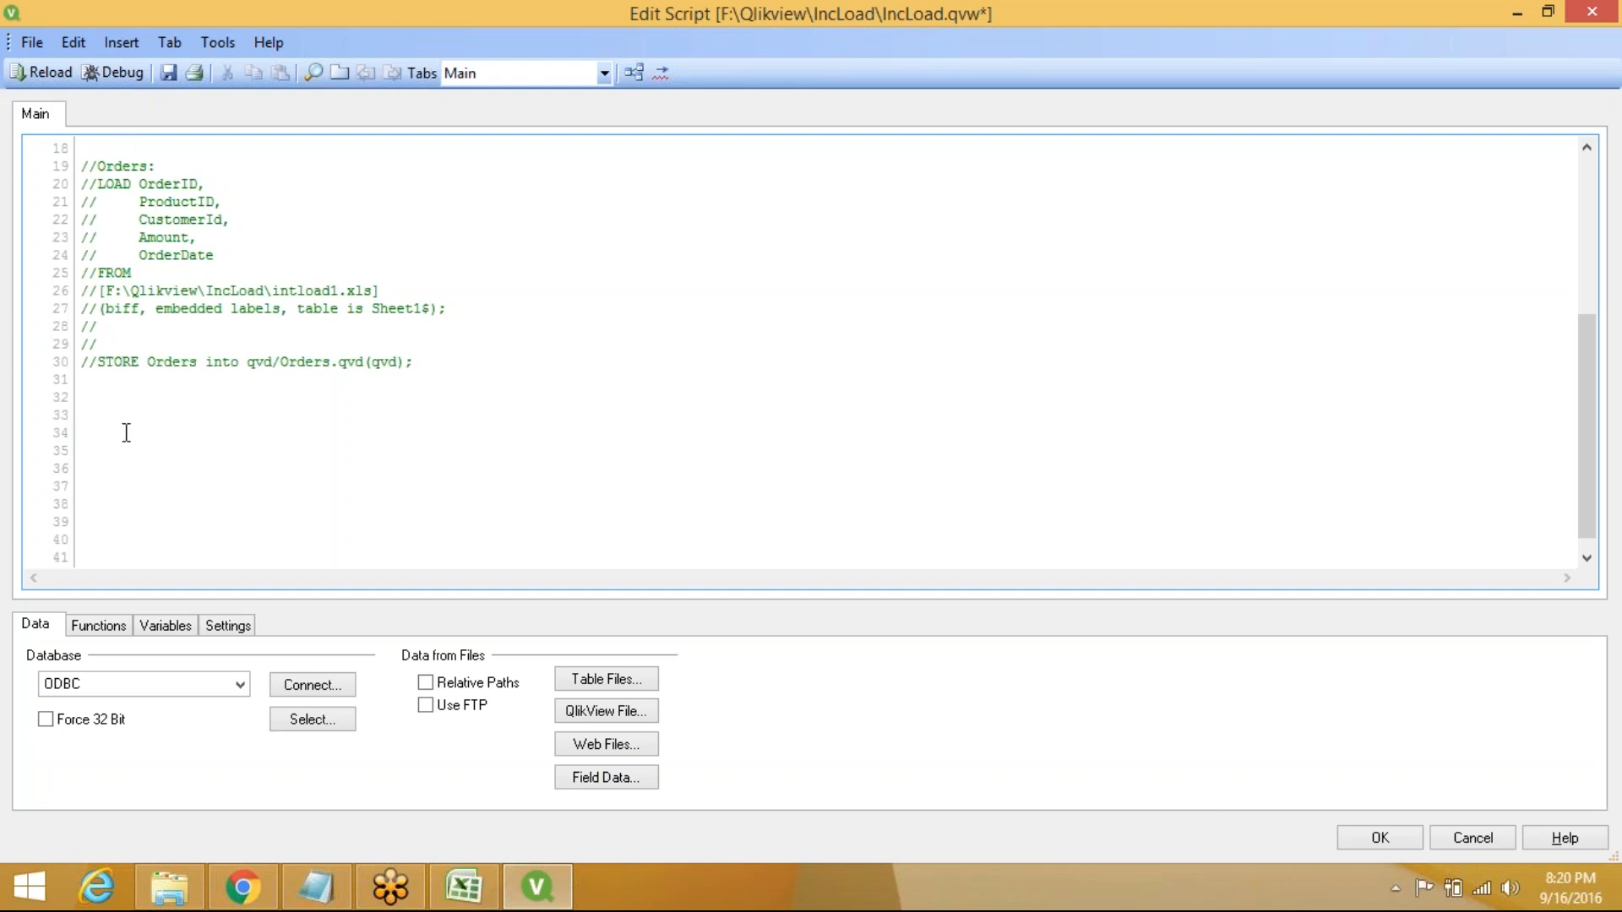
Add a new script tab named ModDate
left_click(160, 47)
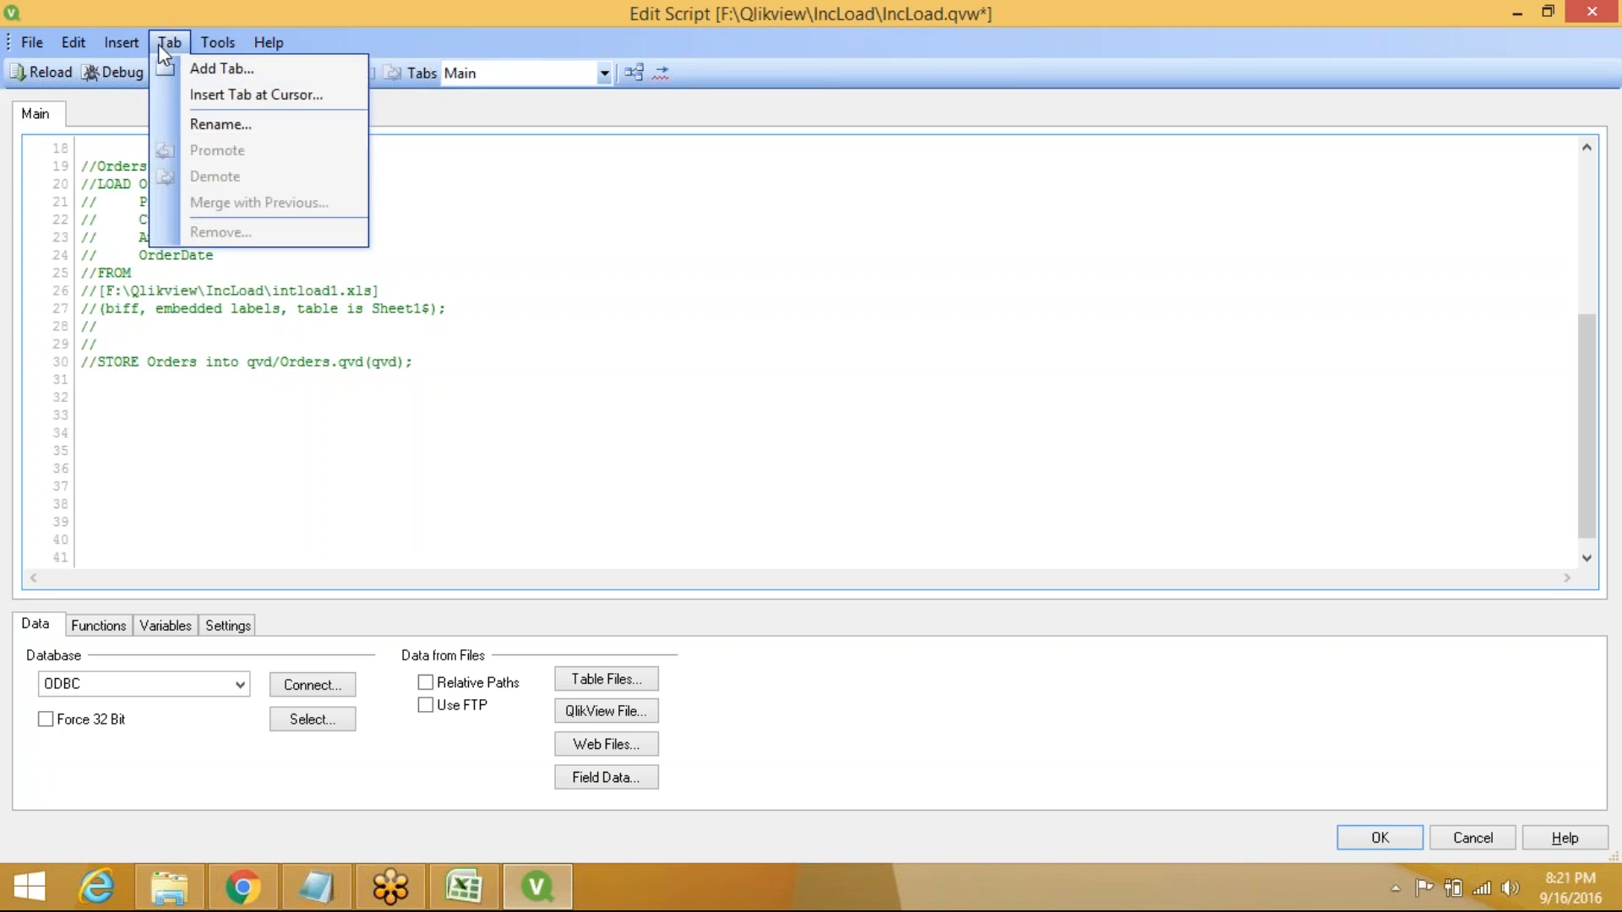
left_click(224, 72)
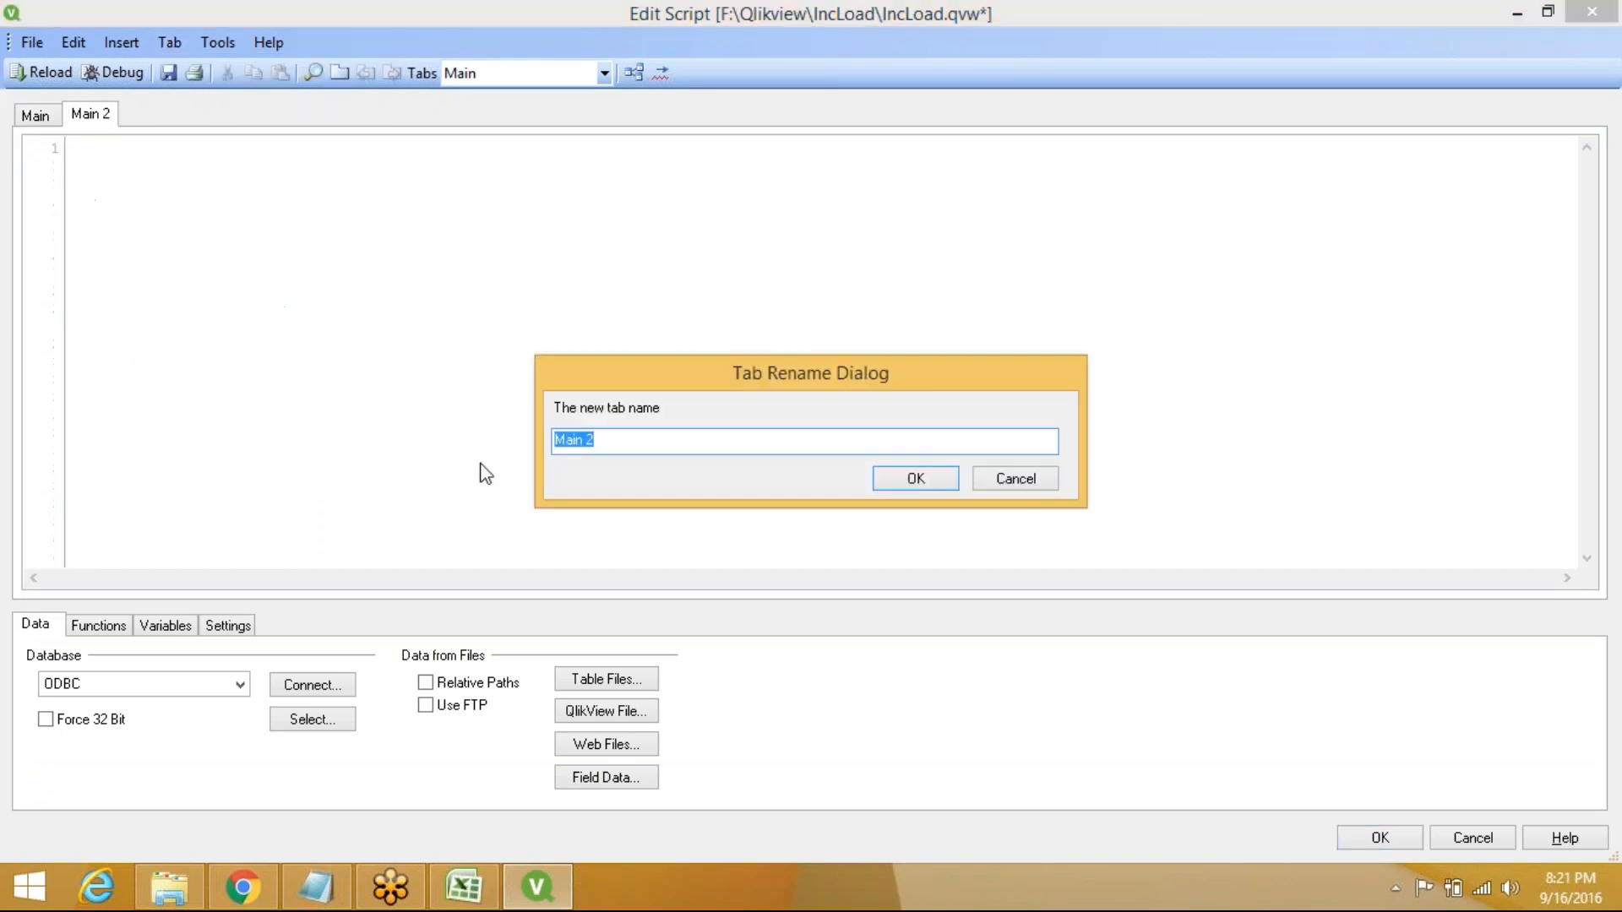
type("ModDate")
left_click(914, 476)
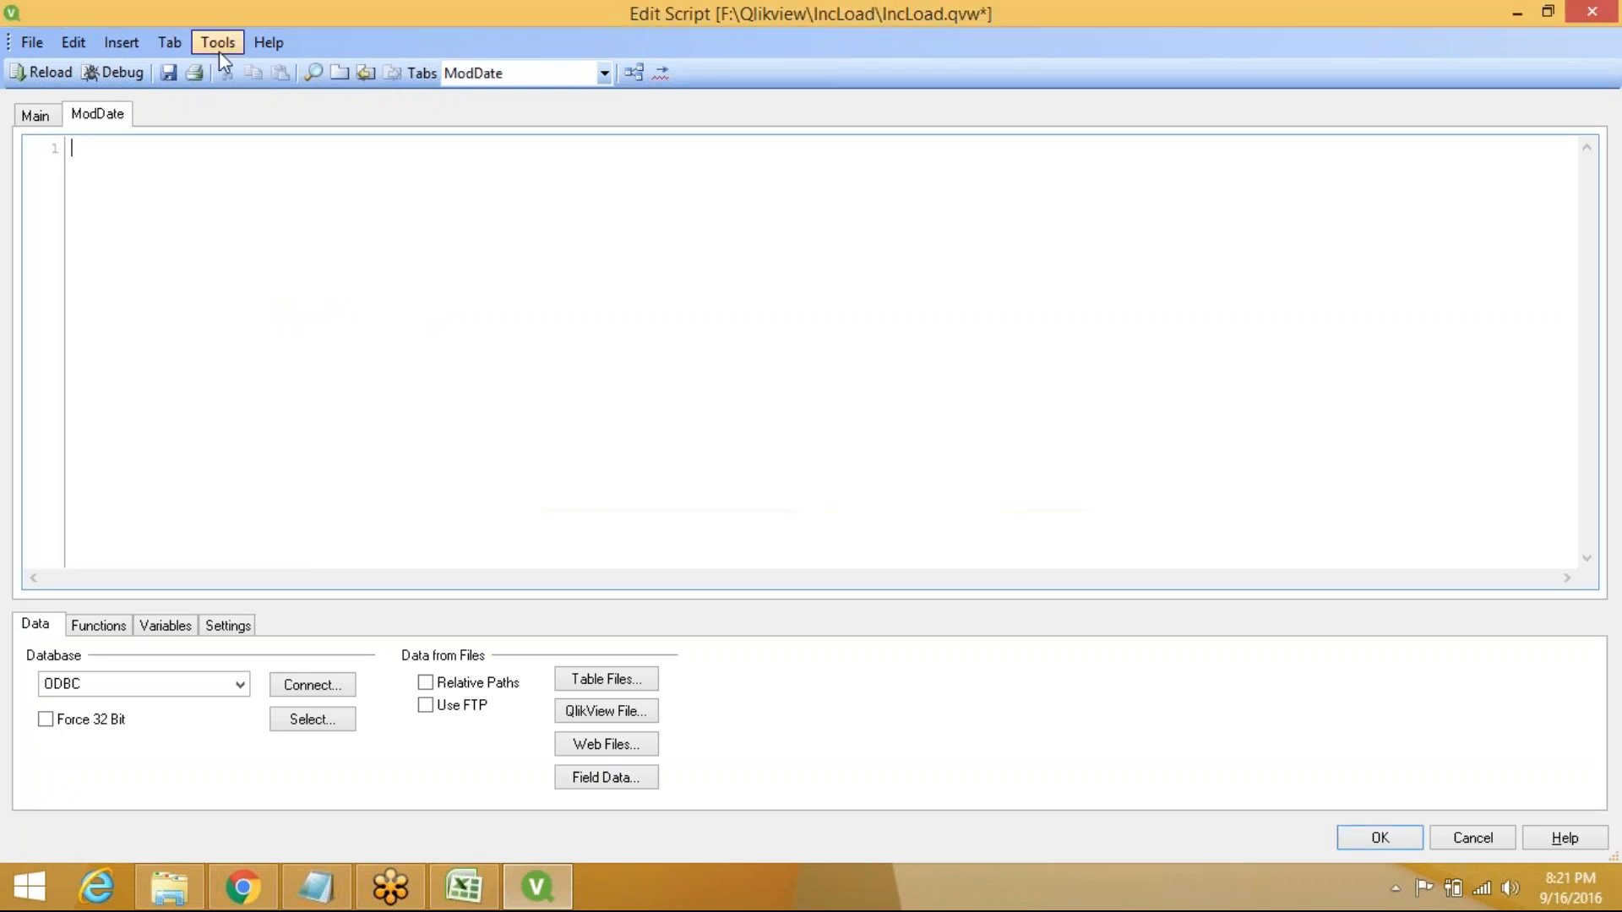
Add a second tab named IncrementalLoad, then switch to the ModDate tab
left_click(168, 42)
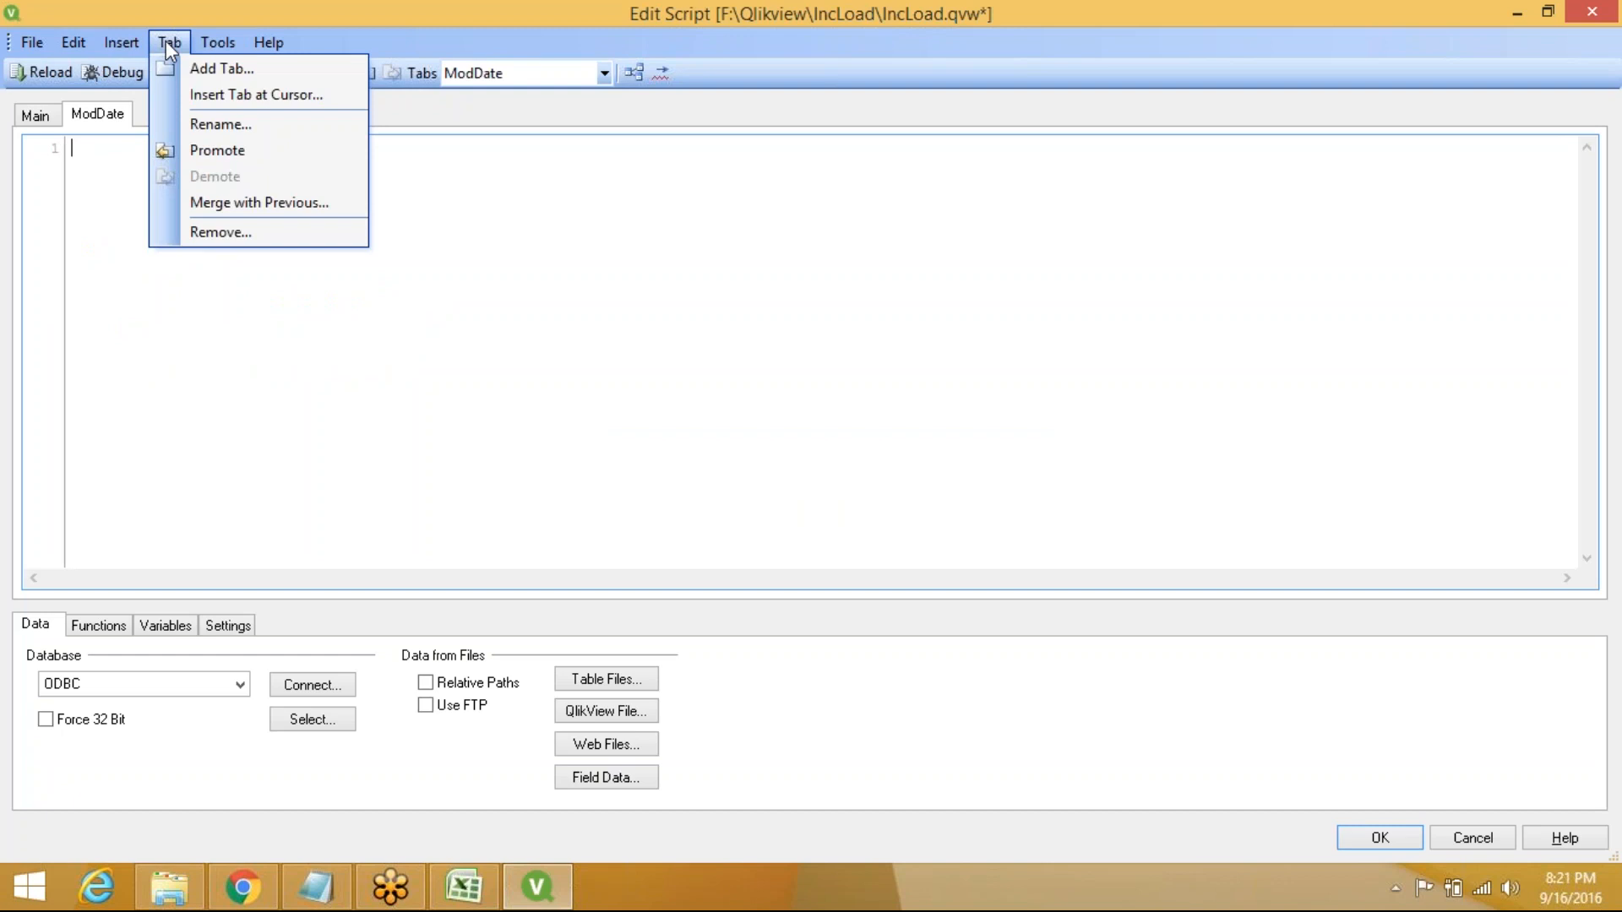
left_click(215, 73)
type("Inc")
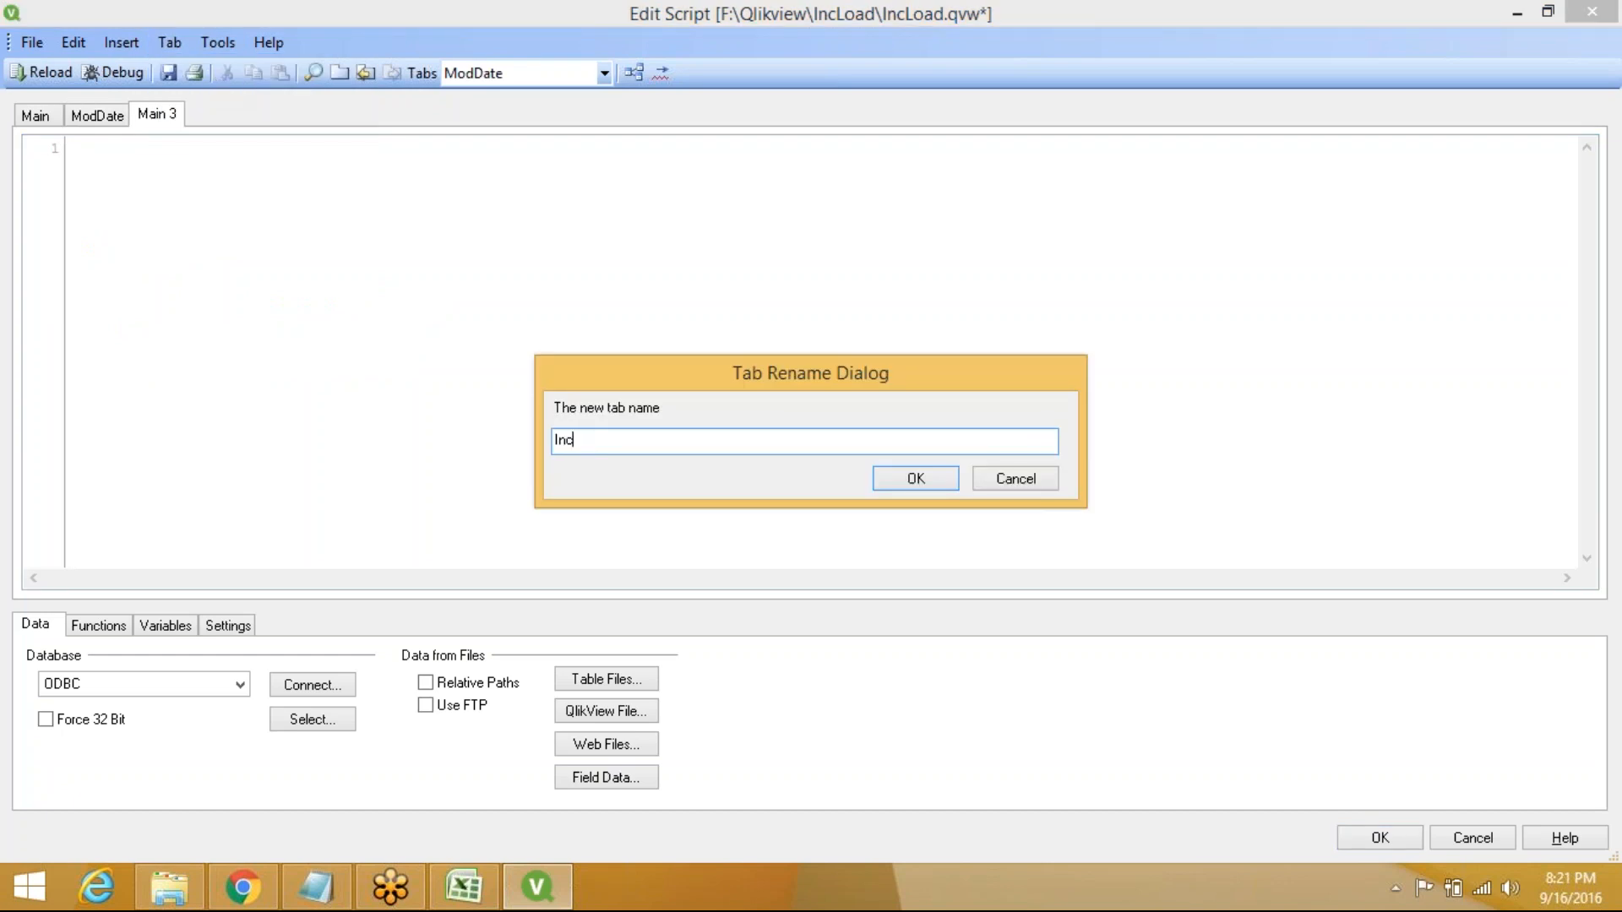
type("rementalLoad")
left_click(906, 478)
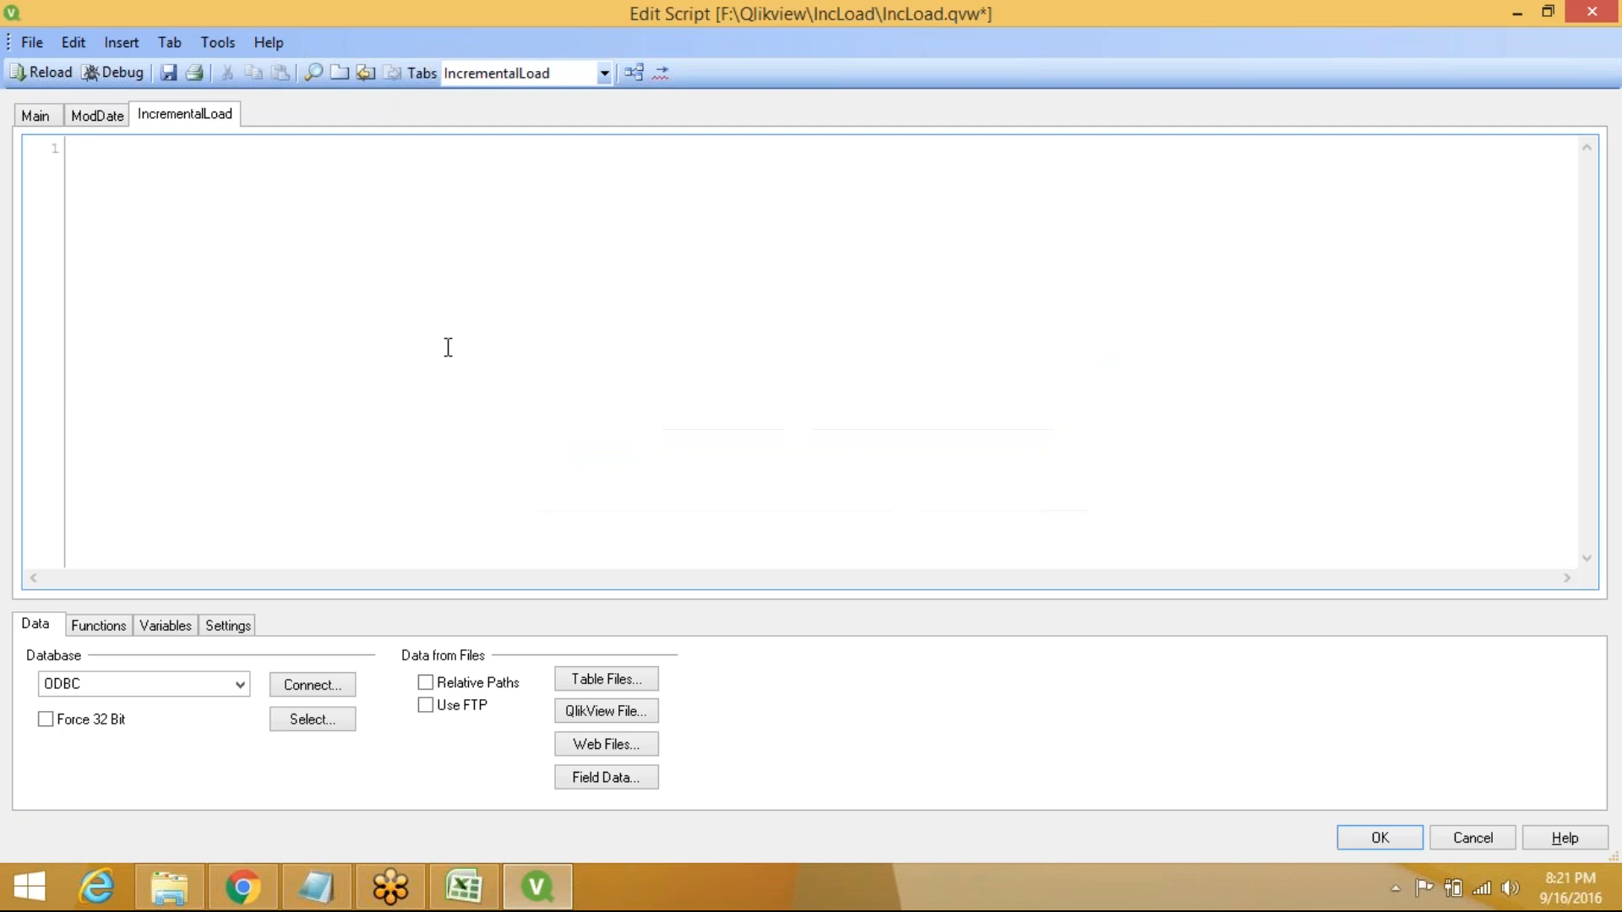
left_click(100, 118)
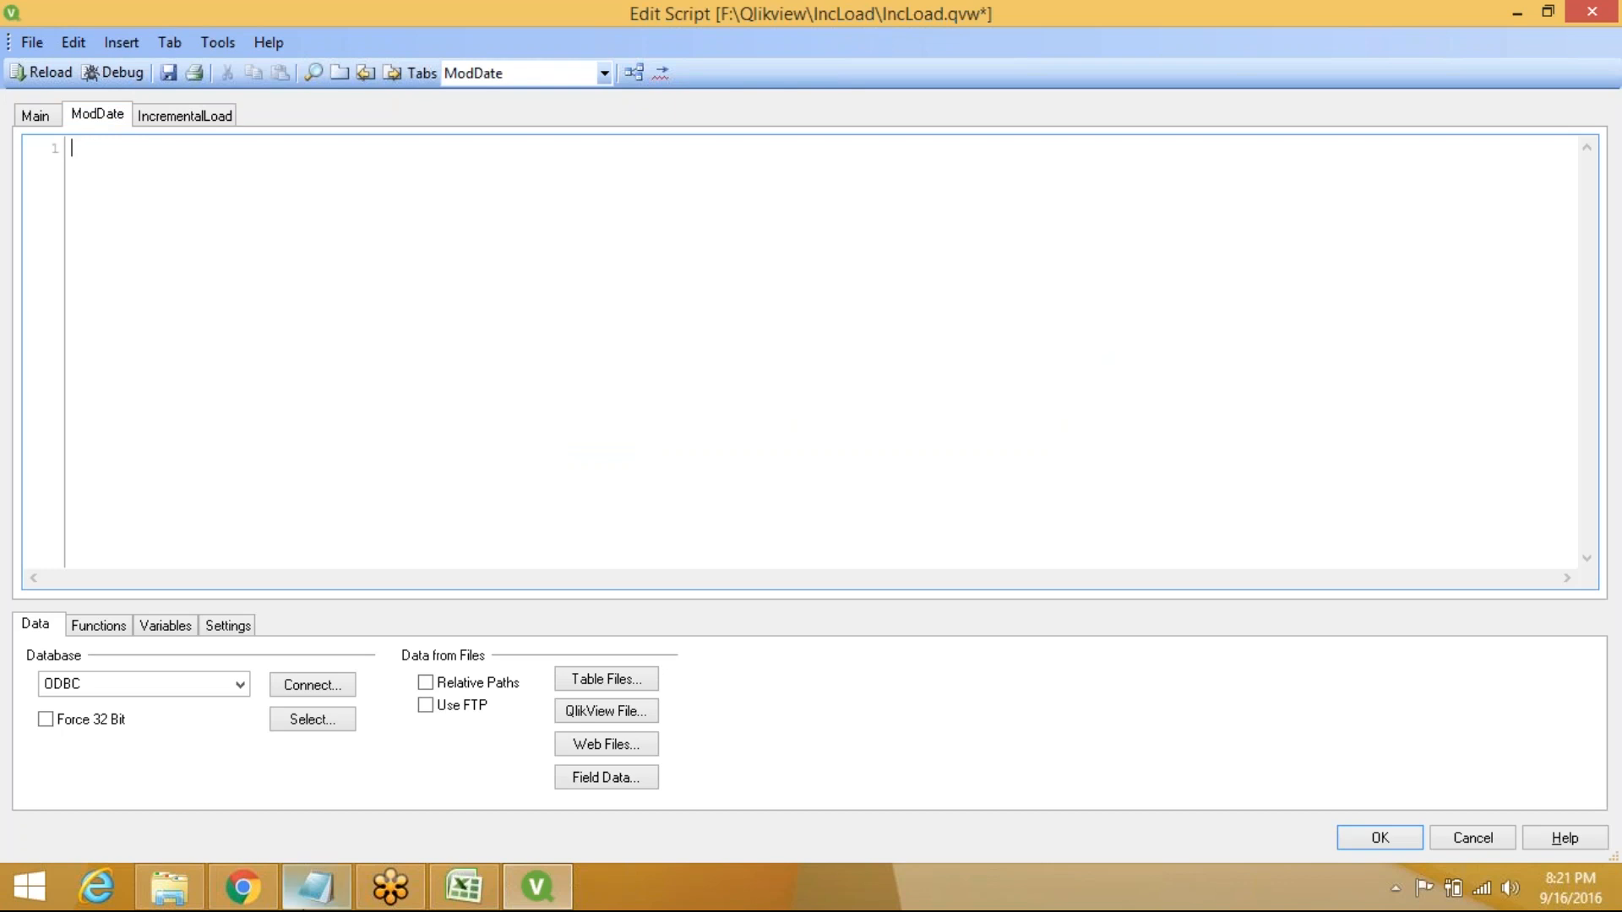
Begin the Notepad heading 'Calculating Last Modi' and turn on Word Wrap
left_click(318, 901)
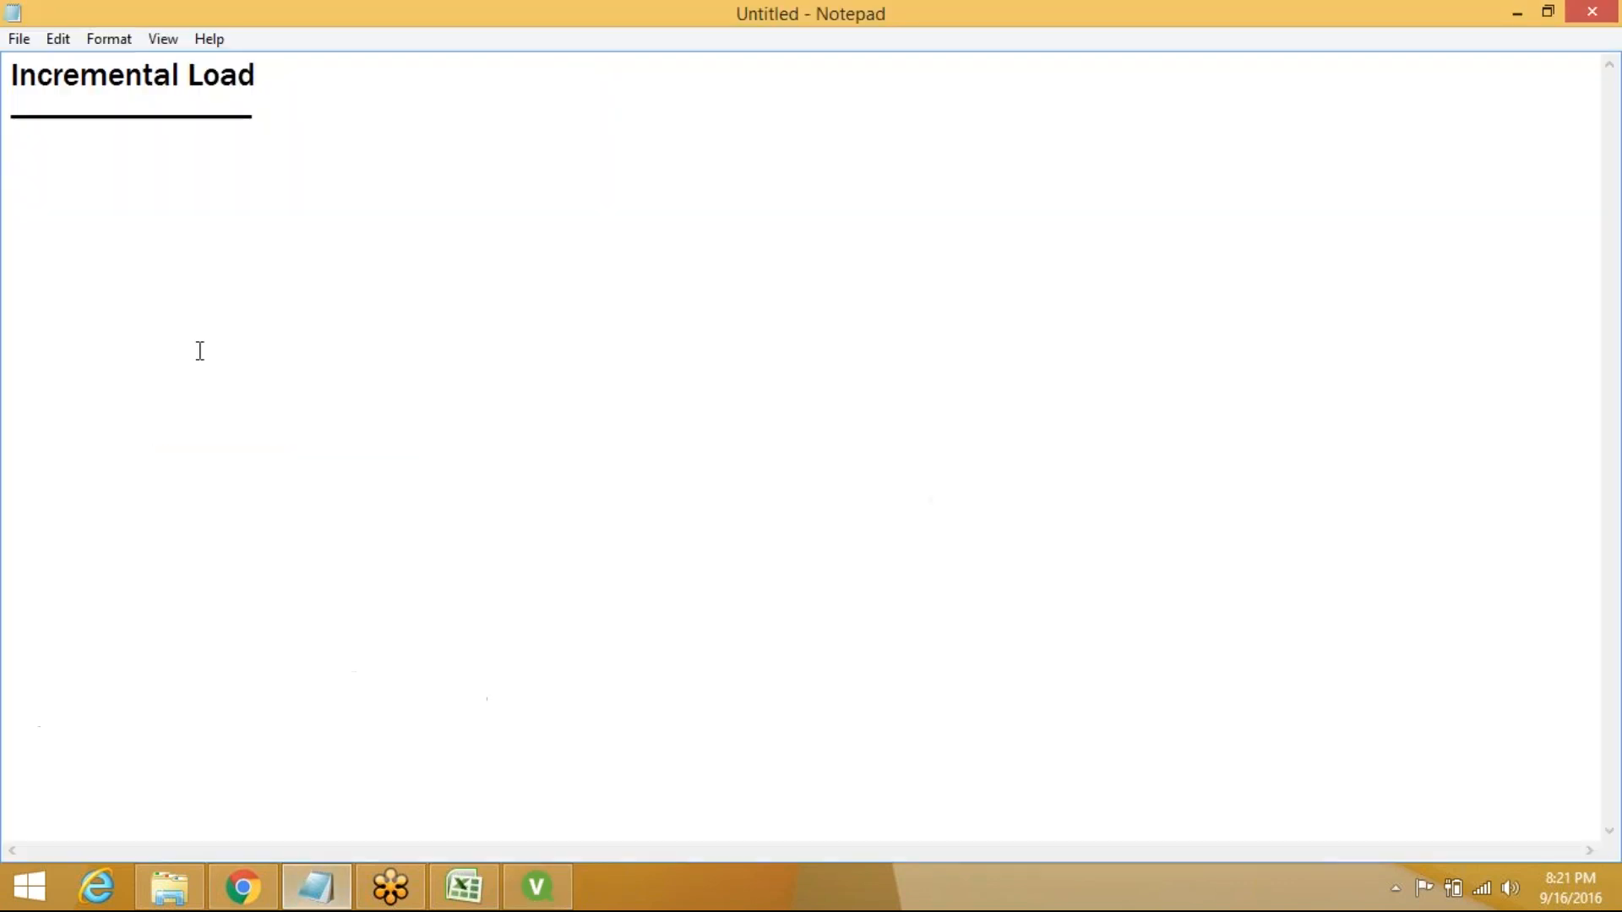
type("Calculating Last ")
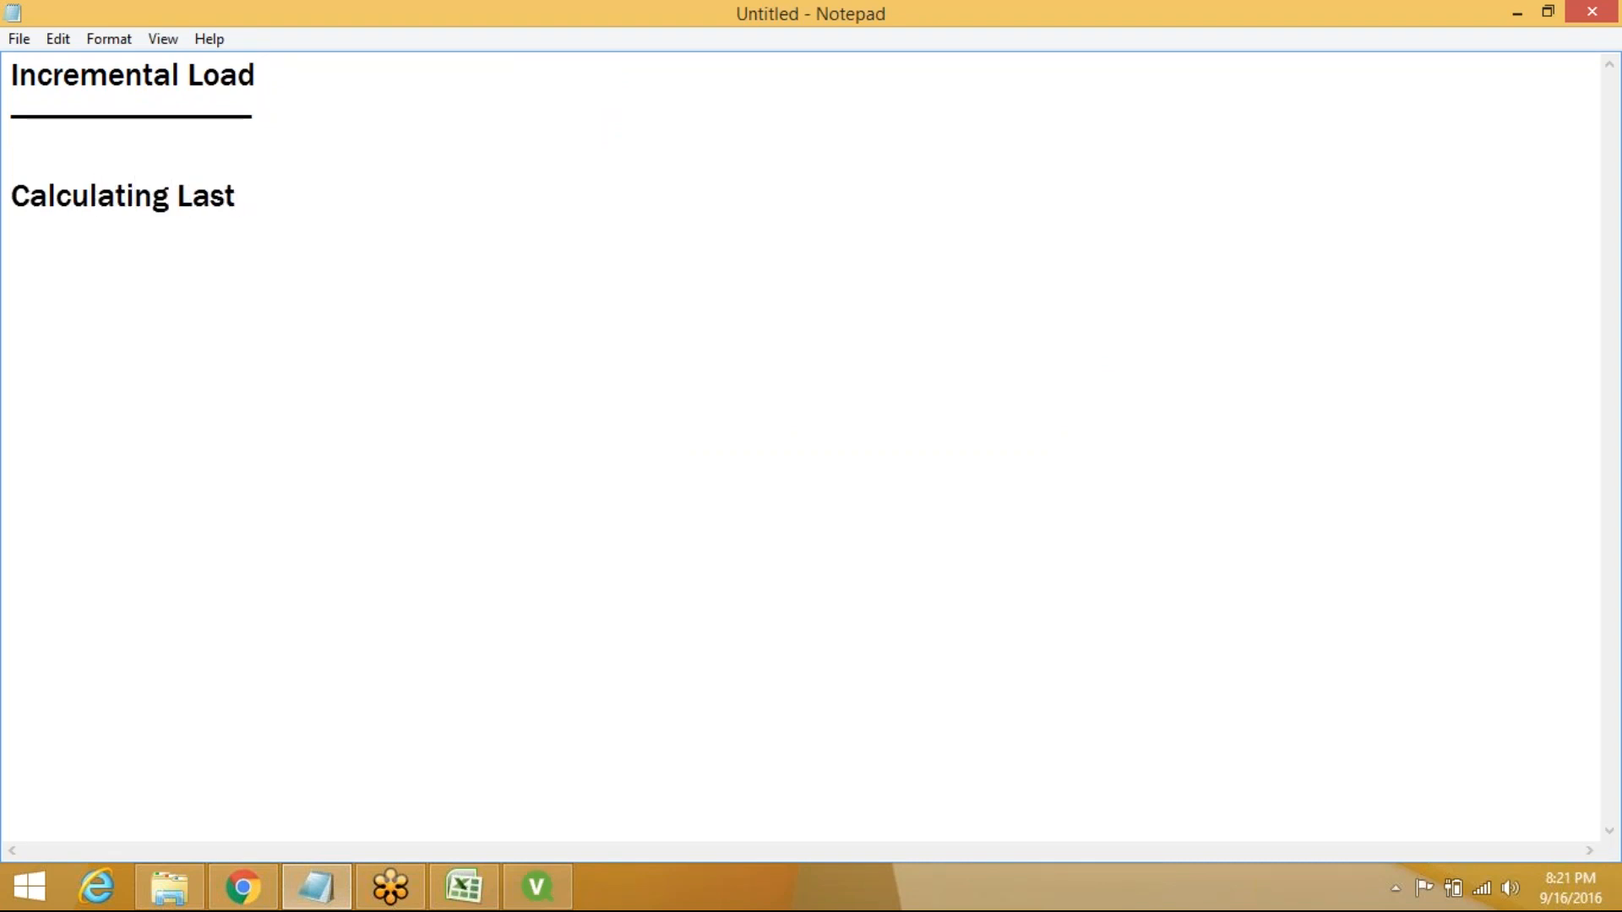
type("Modi")
left_click(109, 39)
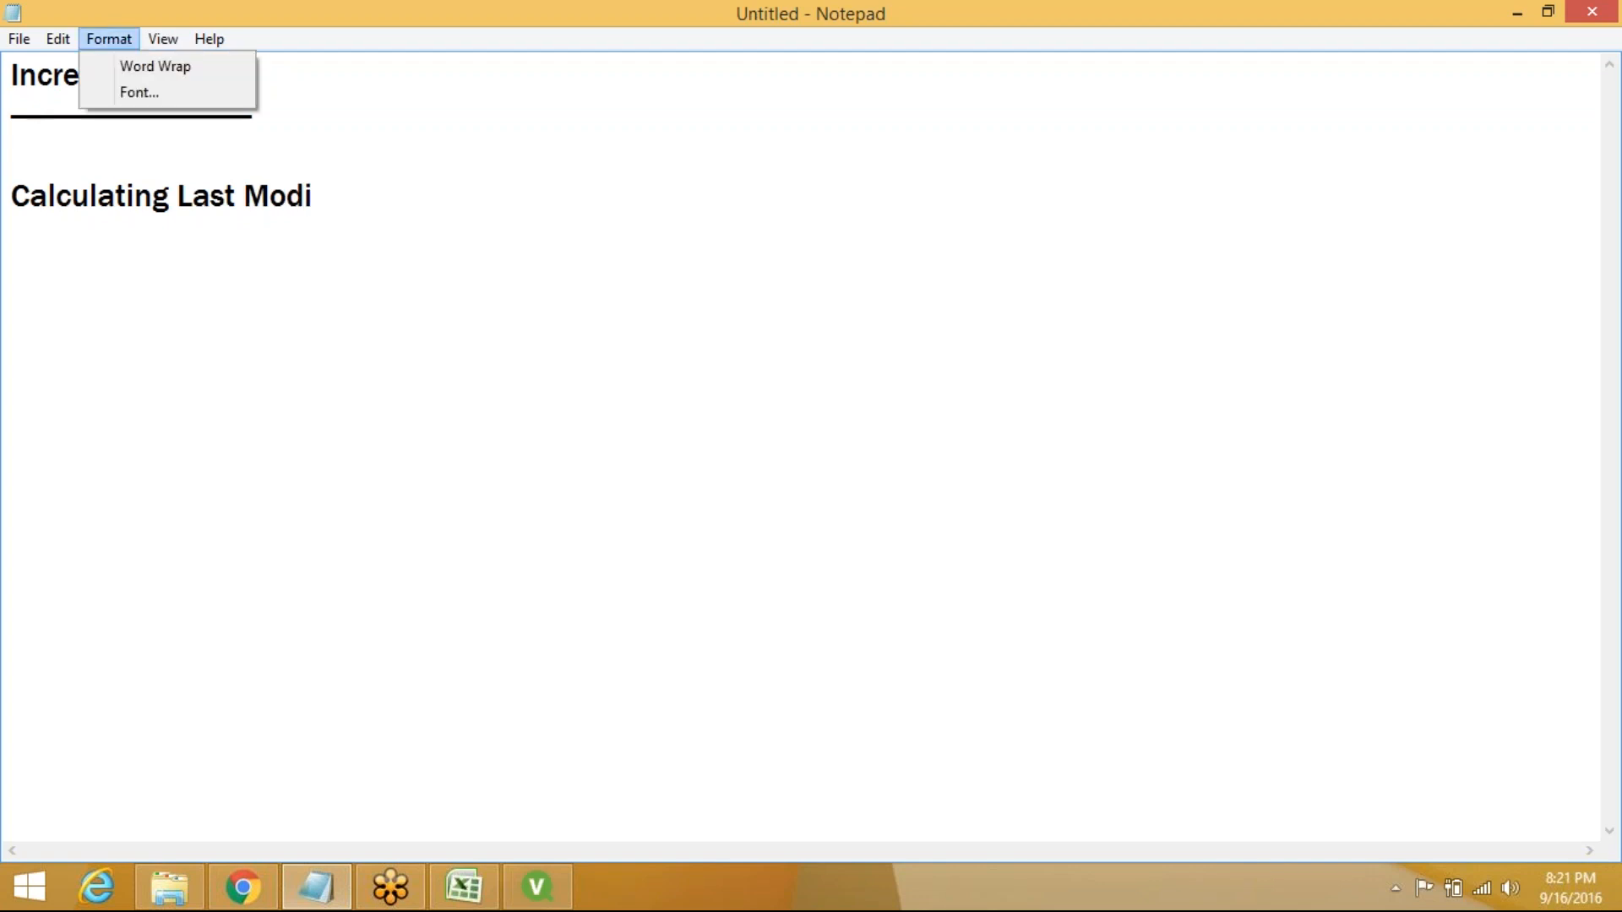
left_click(132, 56)
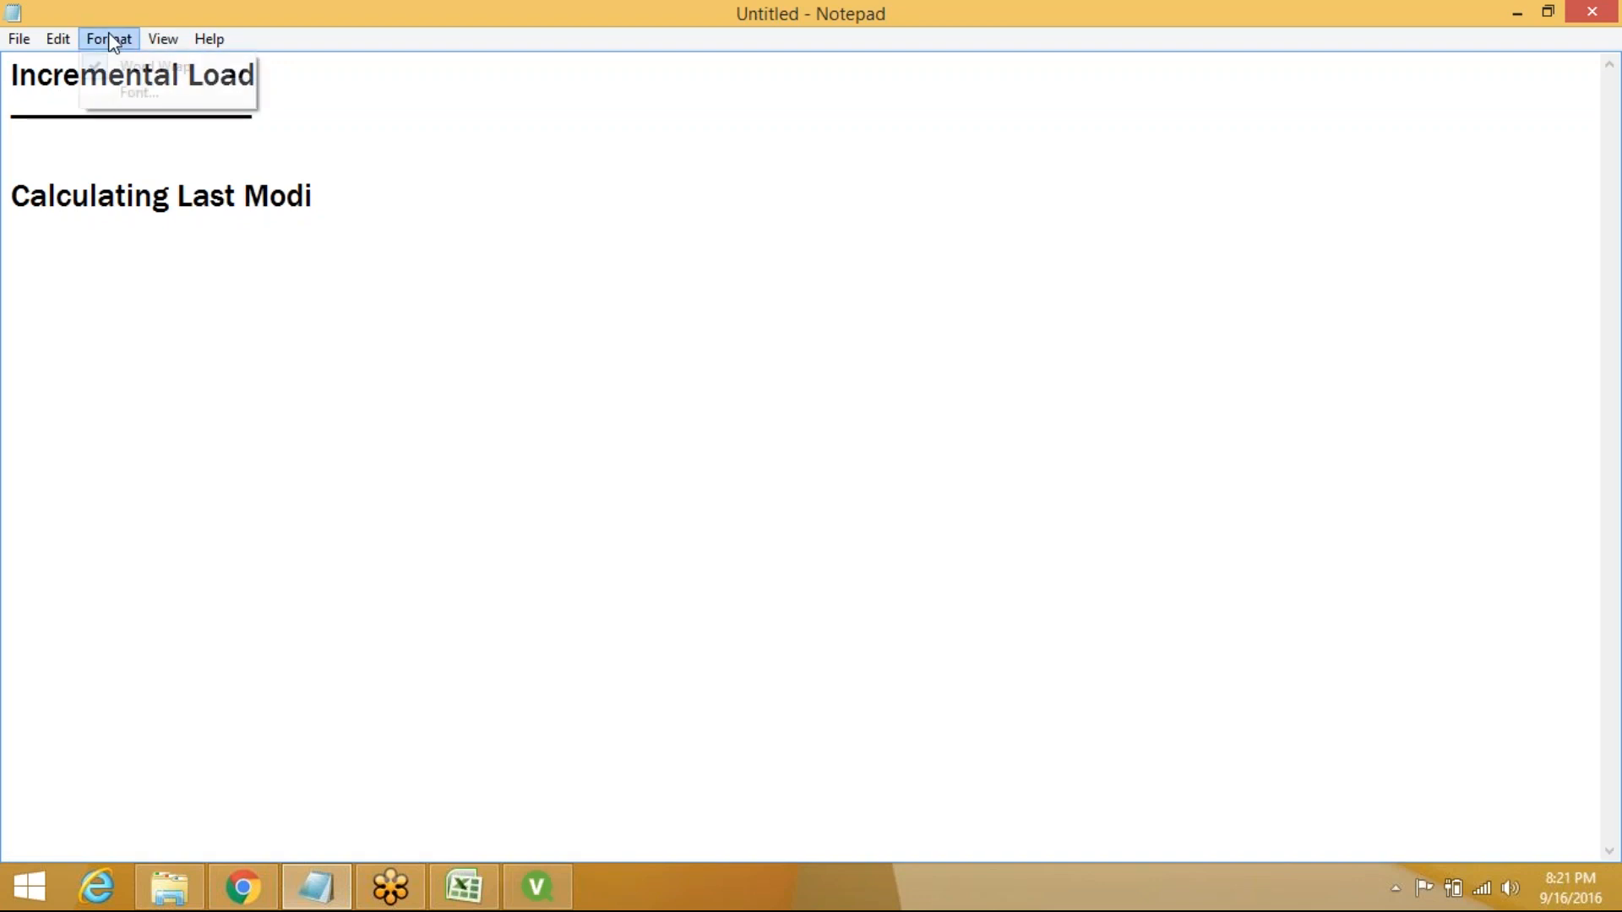
Change the Notepad font size to 18
left_click(109, 39)
left_click(139, 93)
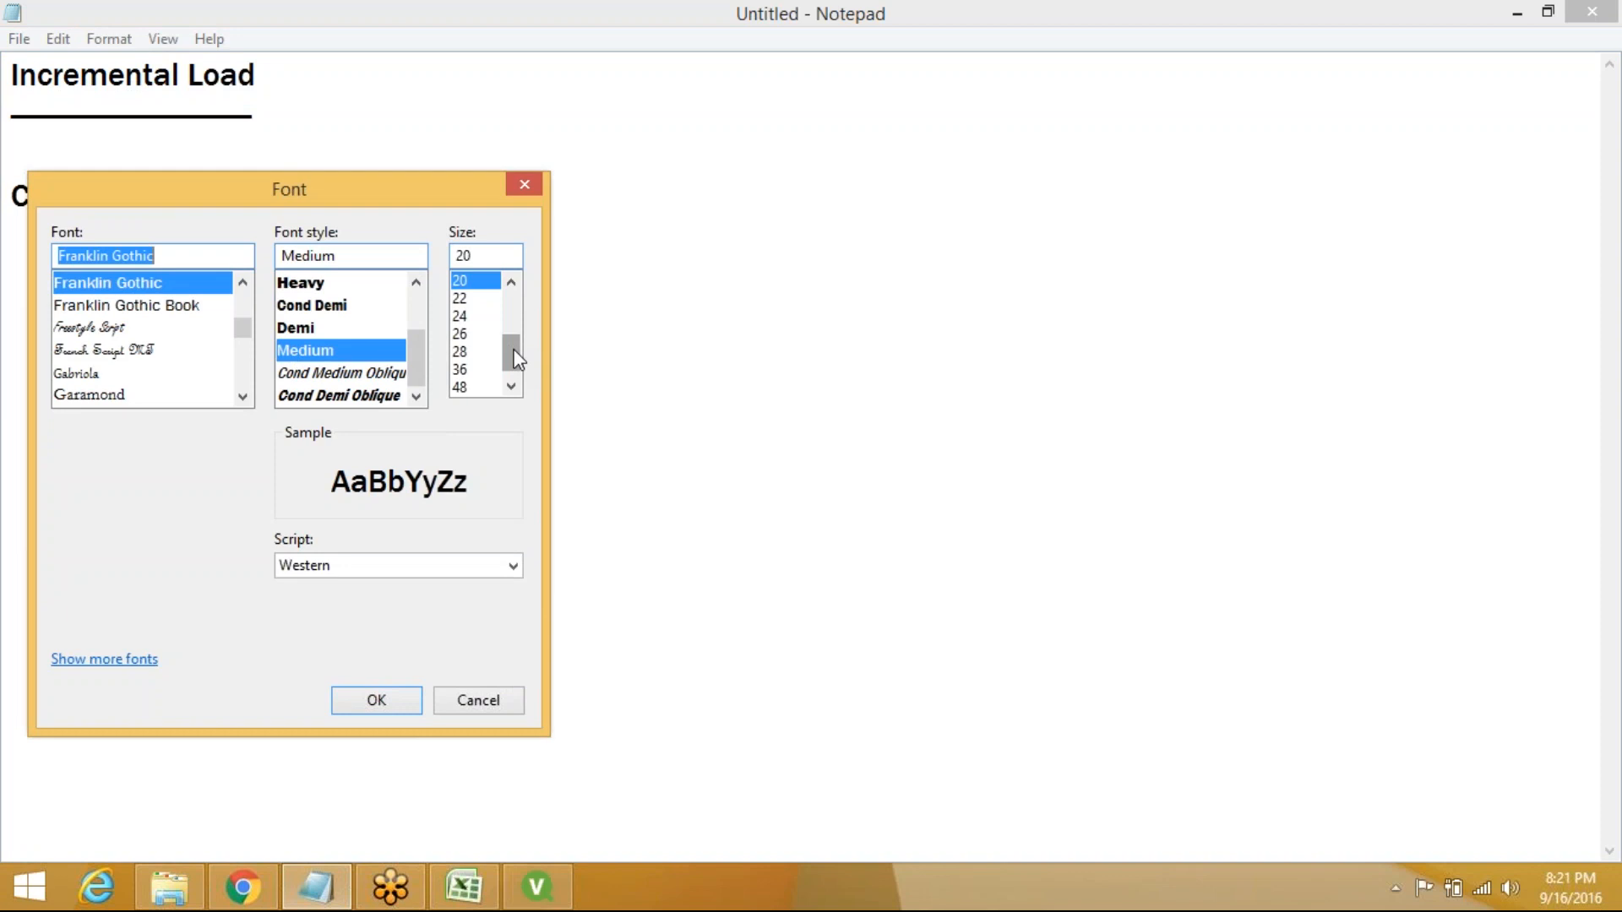
left_click_drag(512, 347, 509, 343)
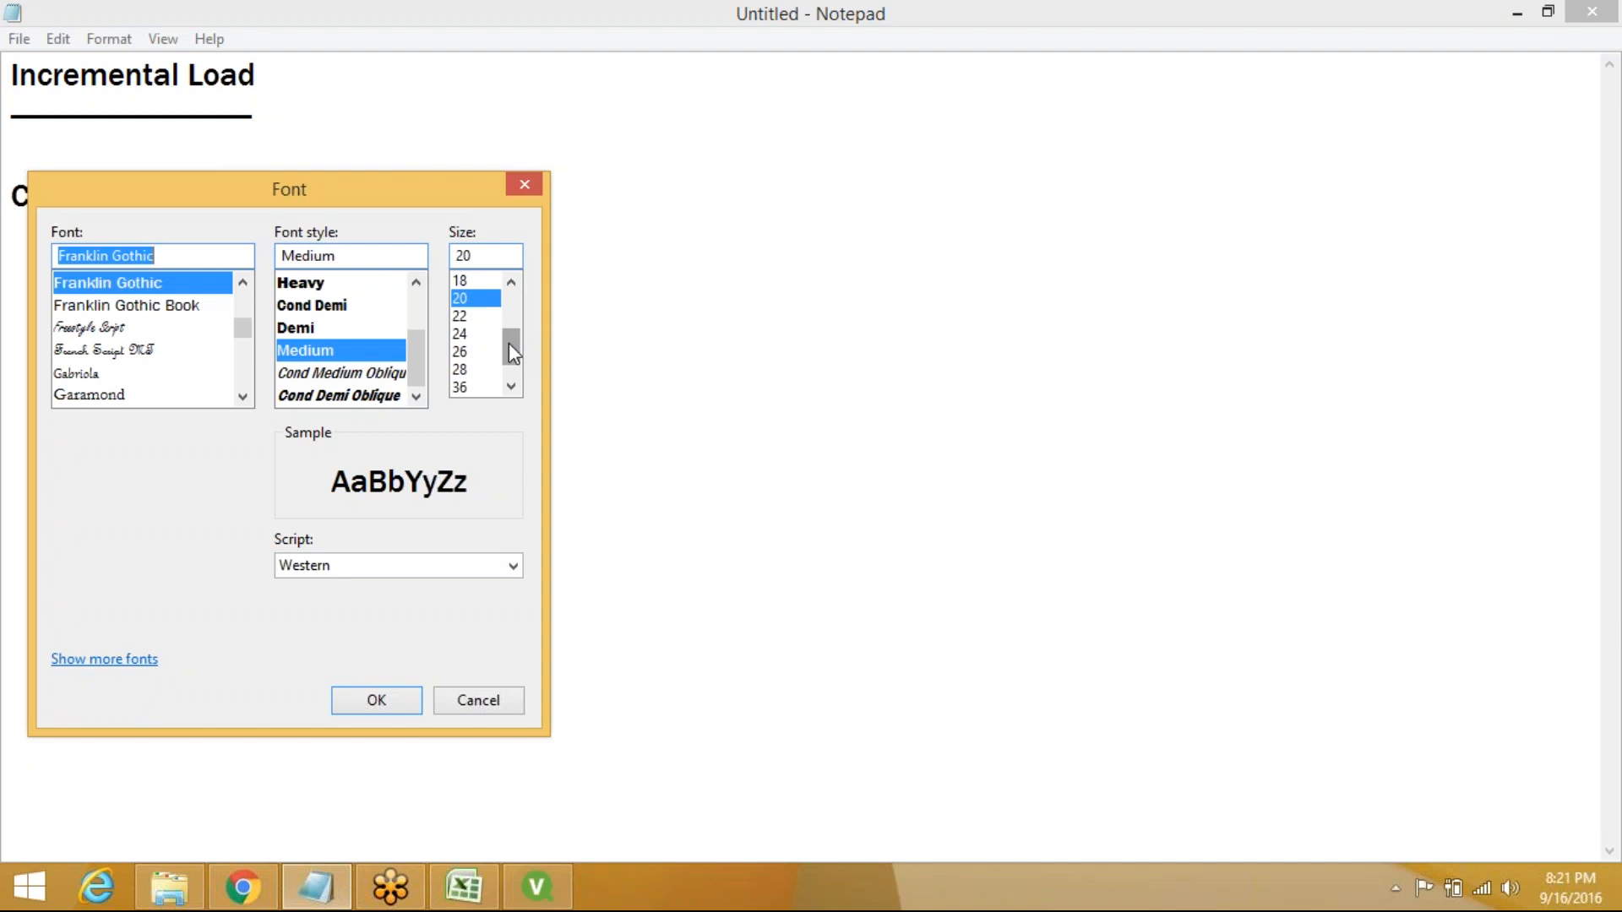
left_click(463, 281)
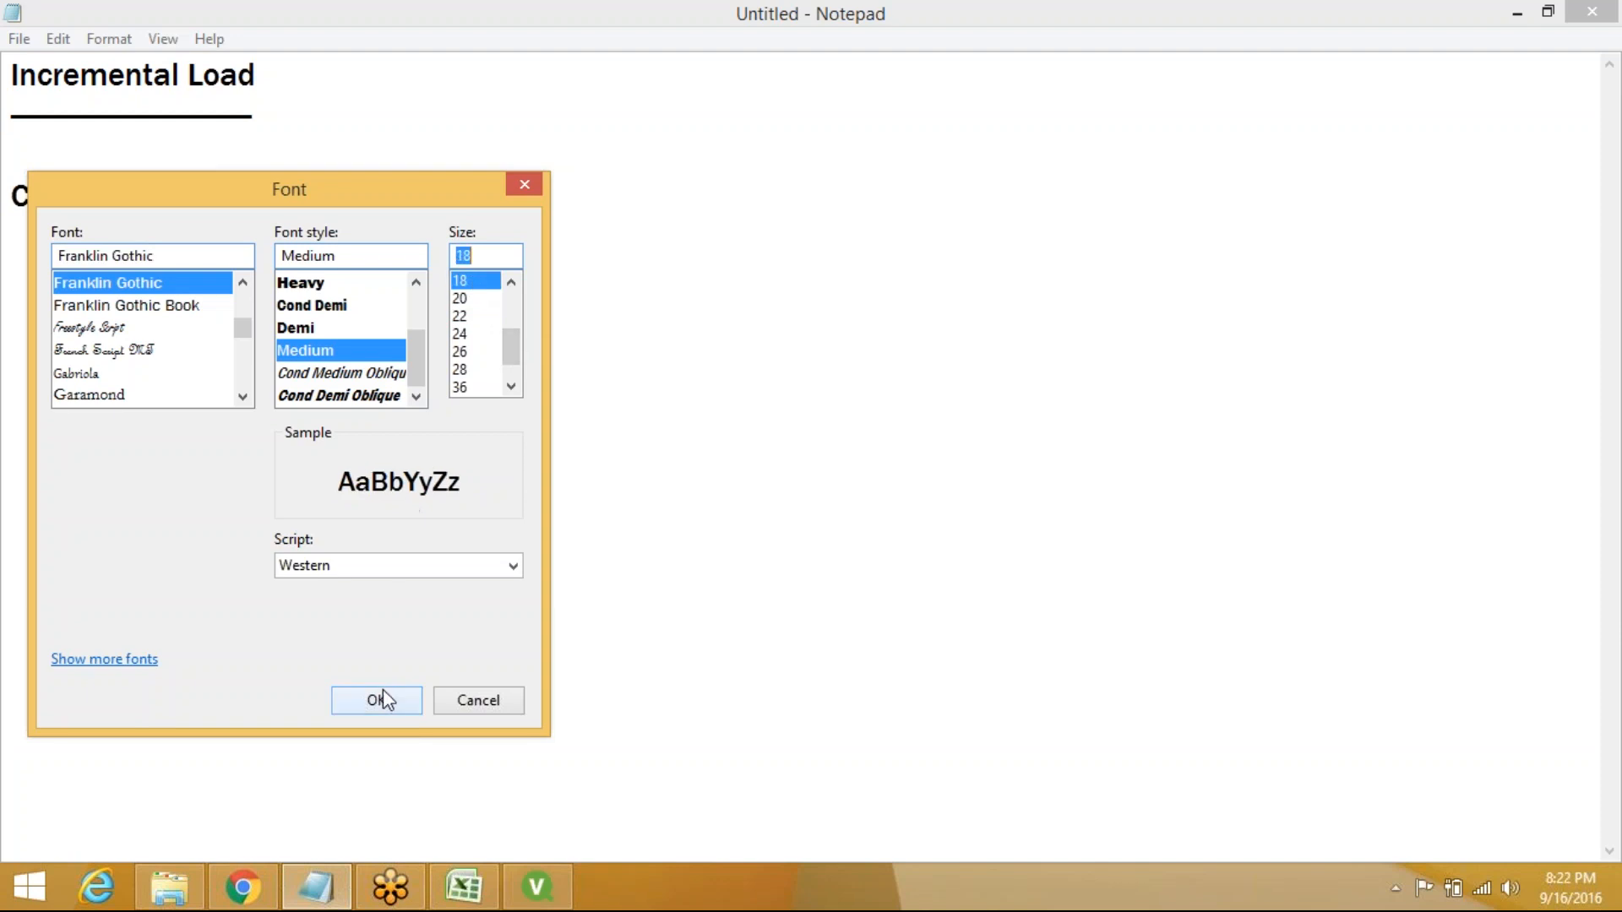
left_click(384, 700)
left_click(315, 187)
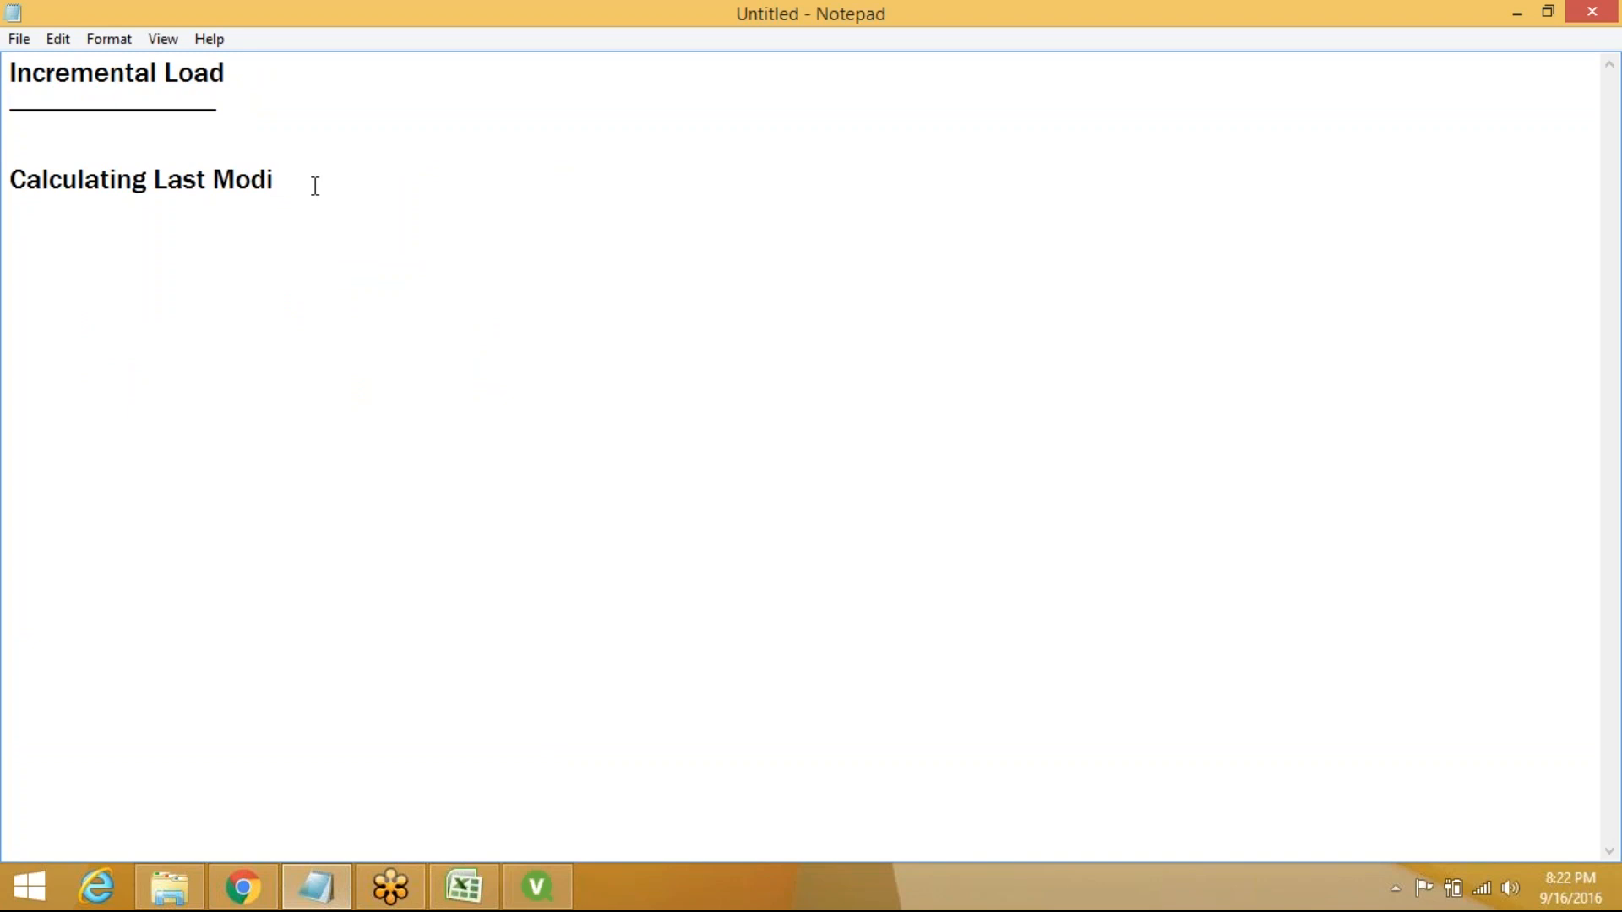
Complete the heading 'Calculating Last Modification Date' and underline it with a row of underscores
type("fication Date")
key("Return")
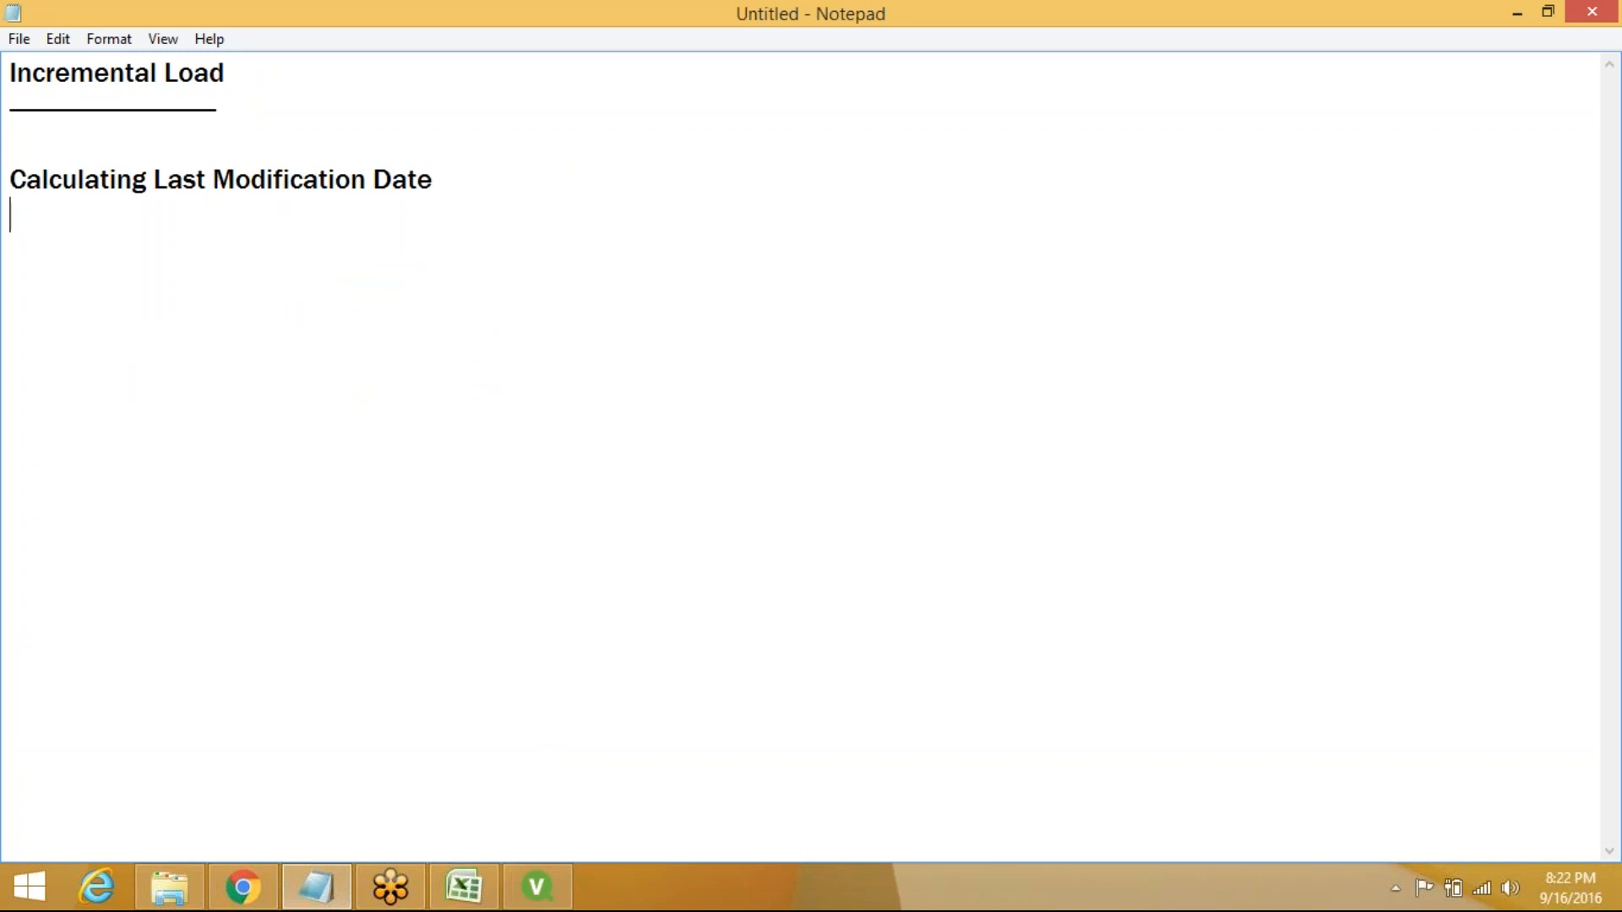
type("_________________________________________")
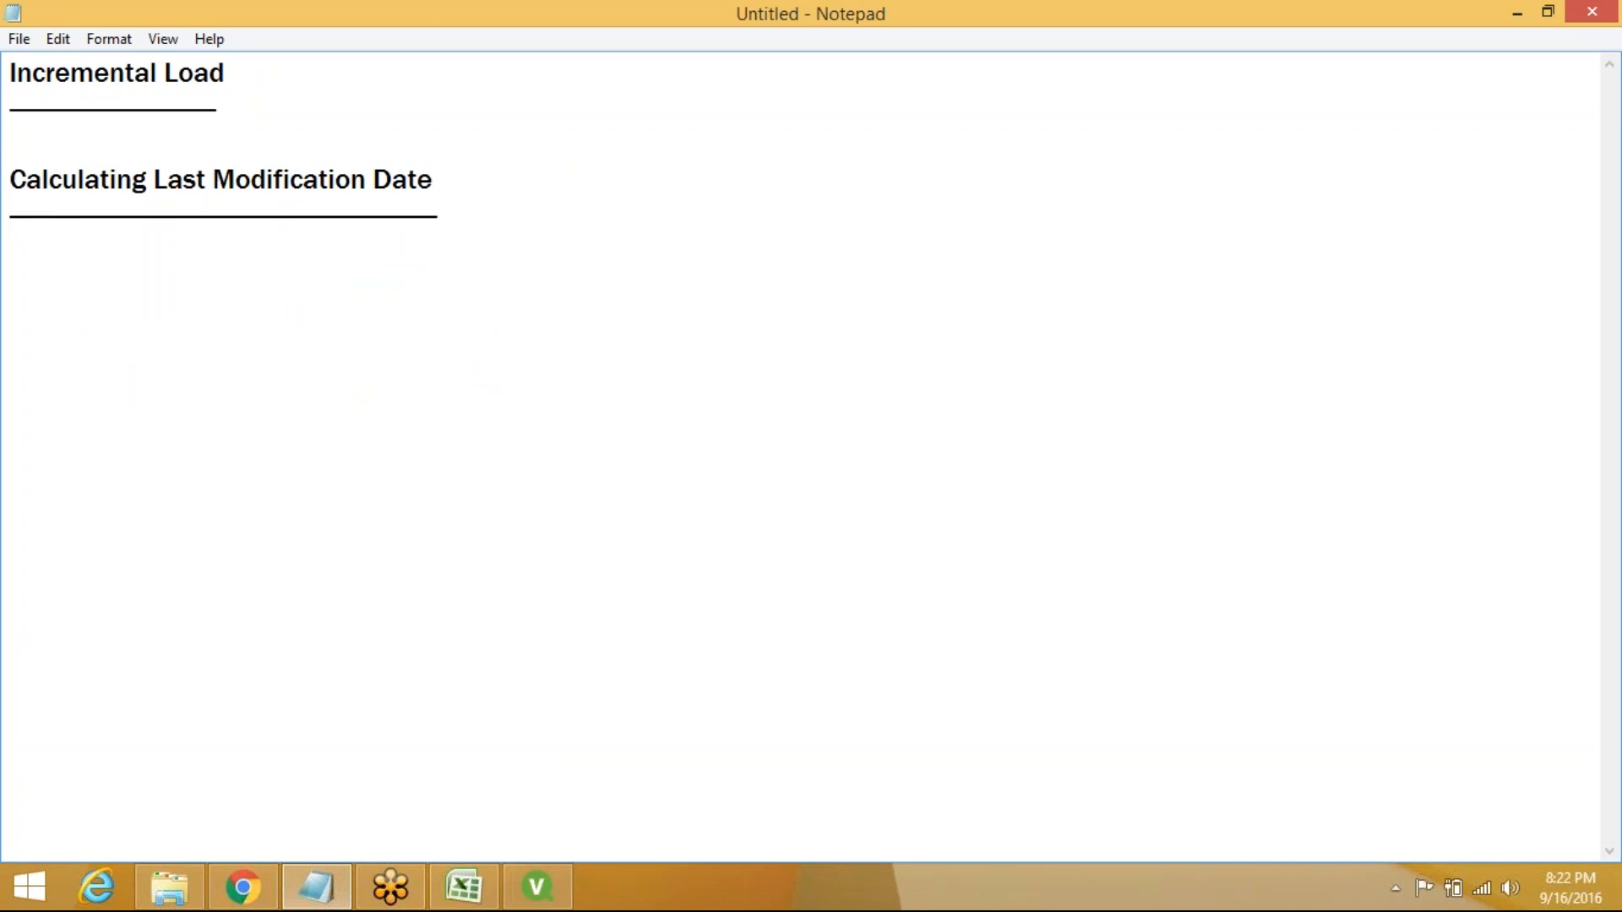
key("Return")
List '-> Load Orders.qvd' and '-> Sort Orders.qvd in the ascending Order of OrderDate', then begin another '->'
type("-> Load")
type("q")
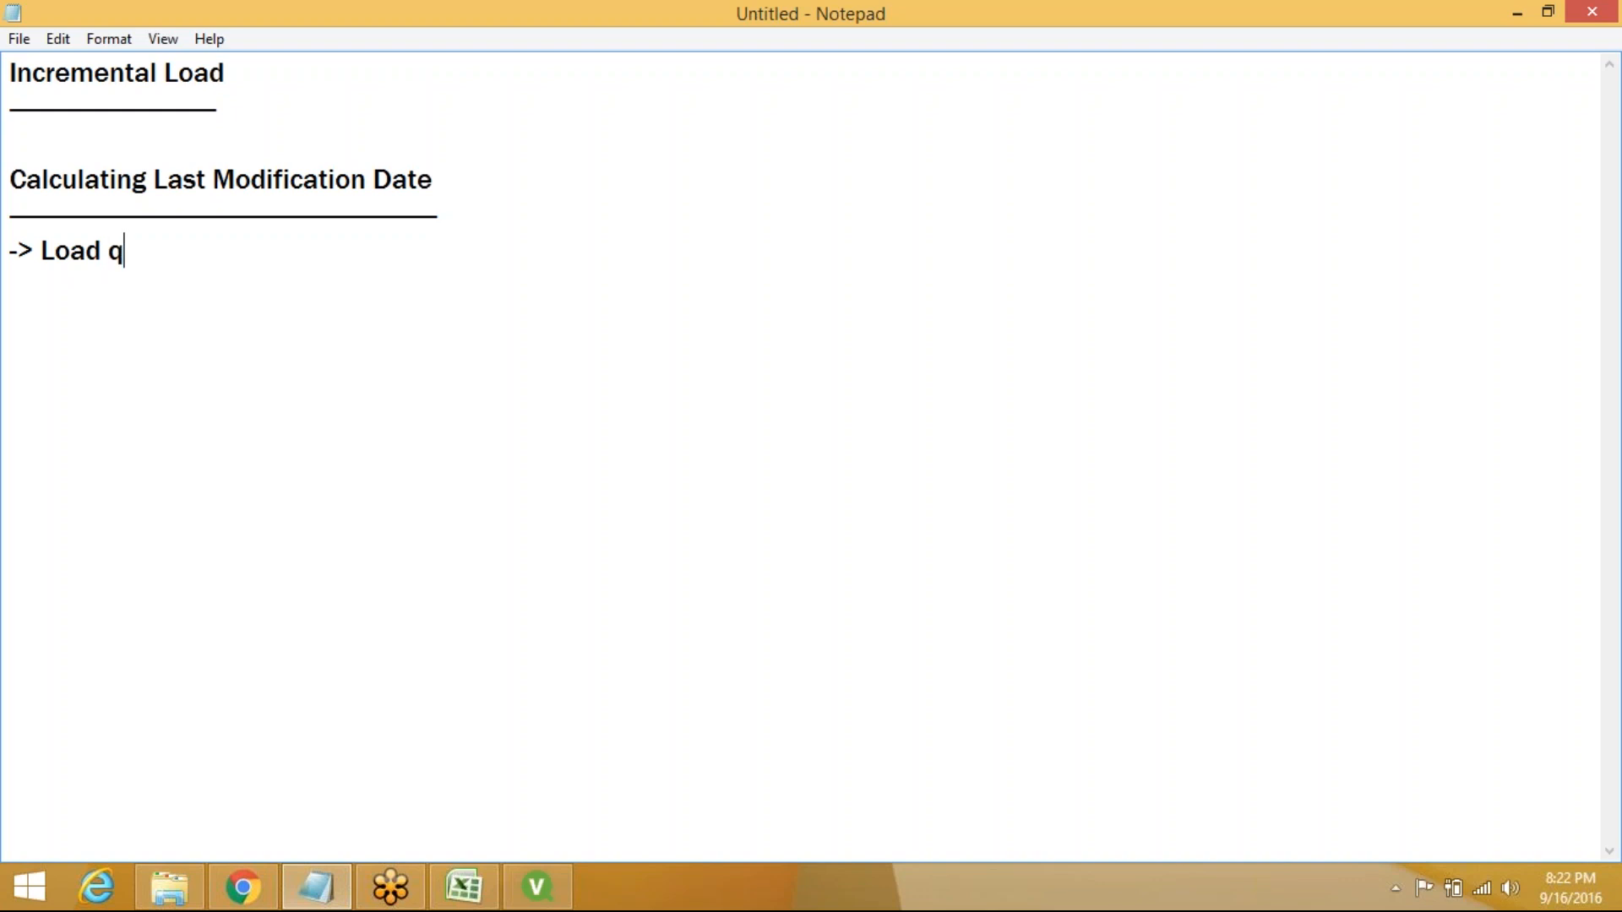
key("BackSpace")
type("Orders.qvd")
key("Return")
type("-")
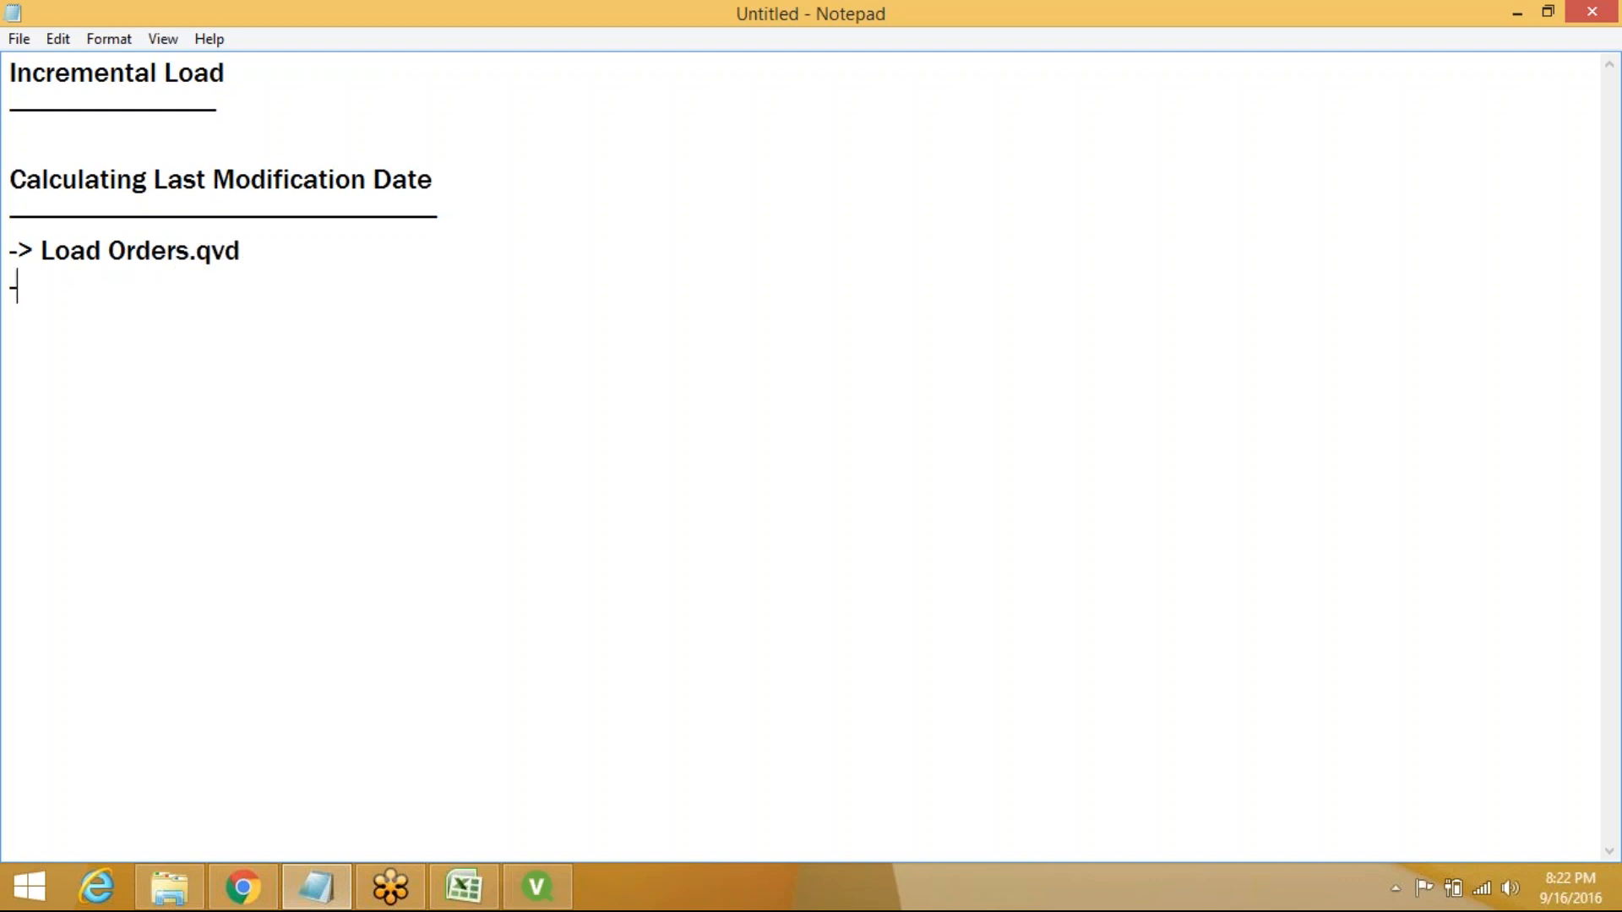
type("> Sort Orders.")
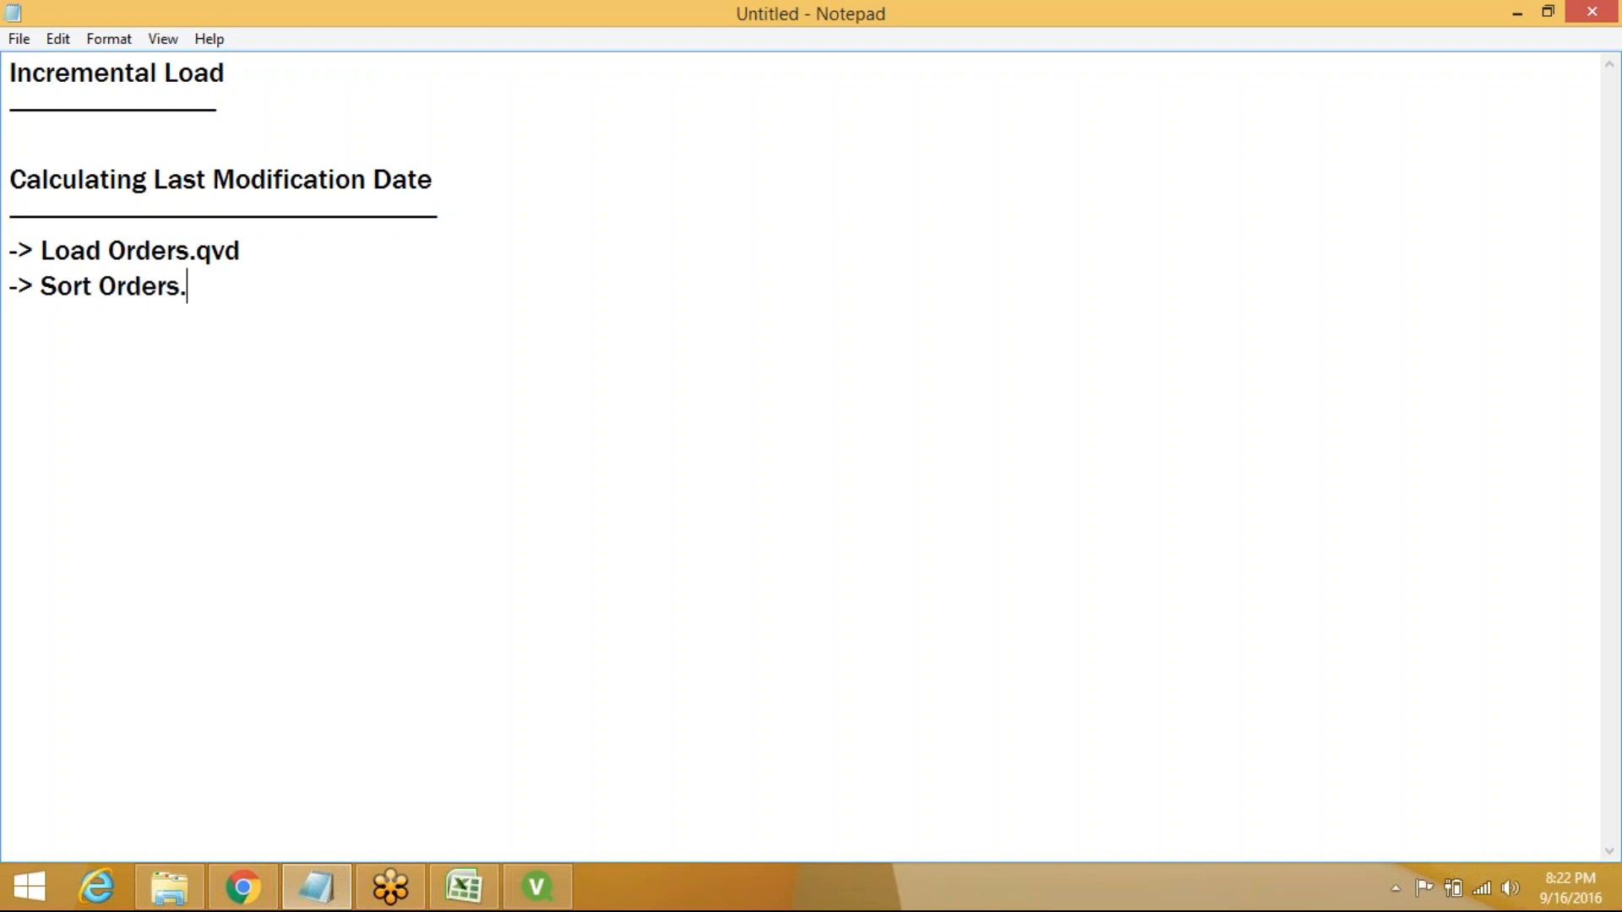
type("qvd in the a")
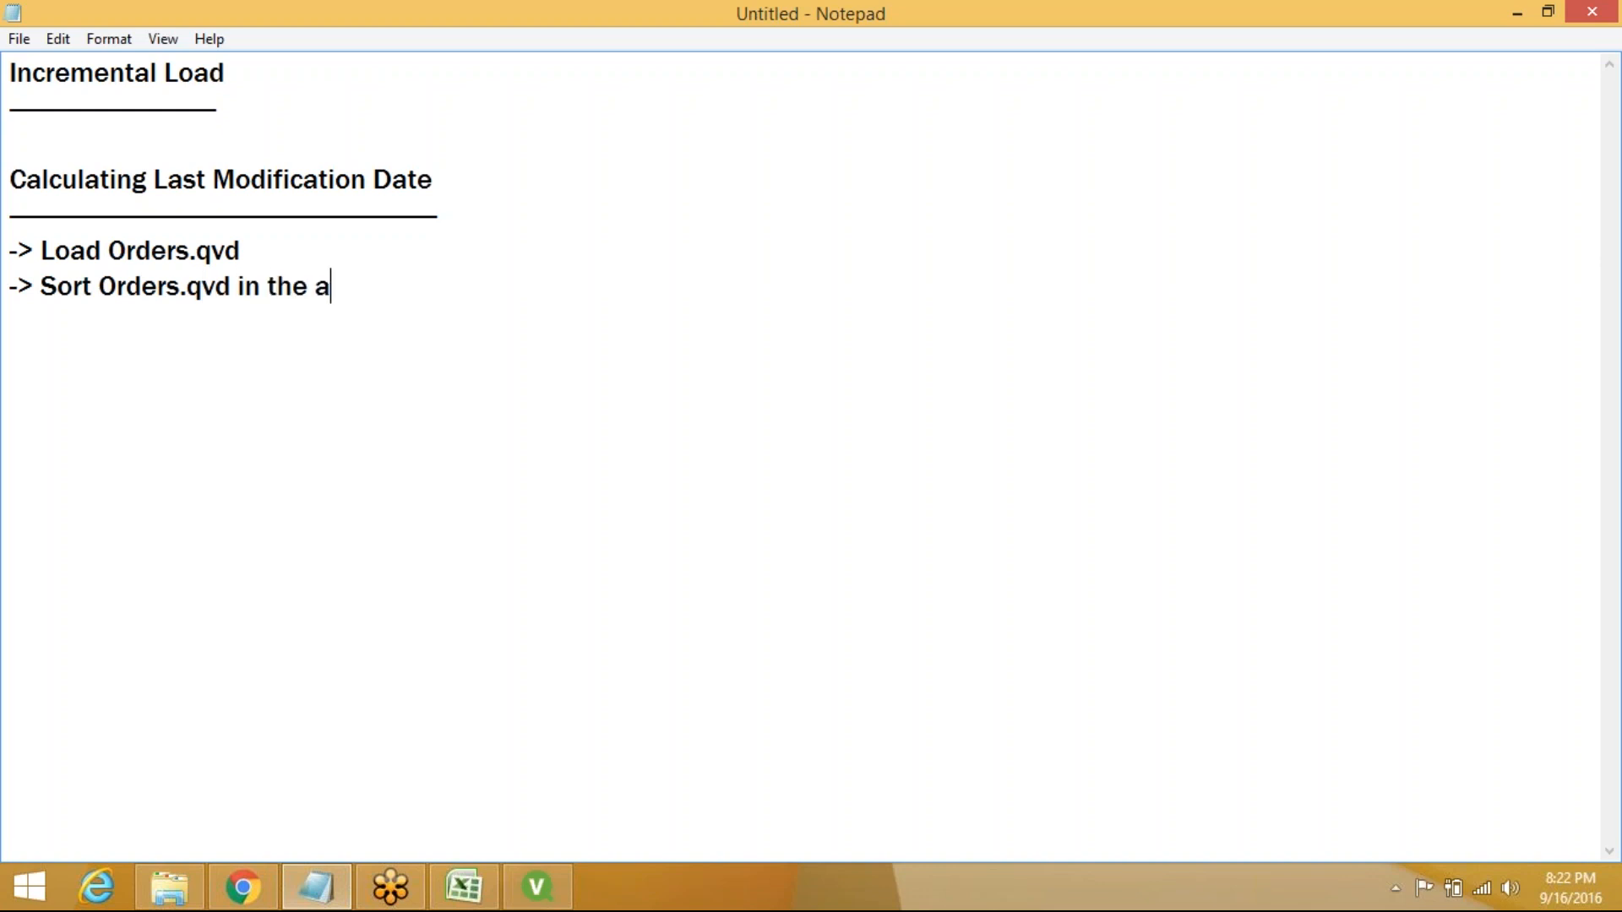
type("scending ")
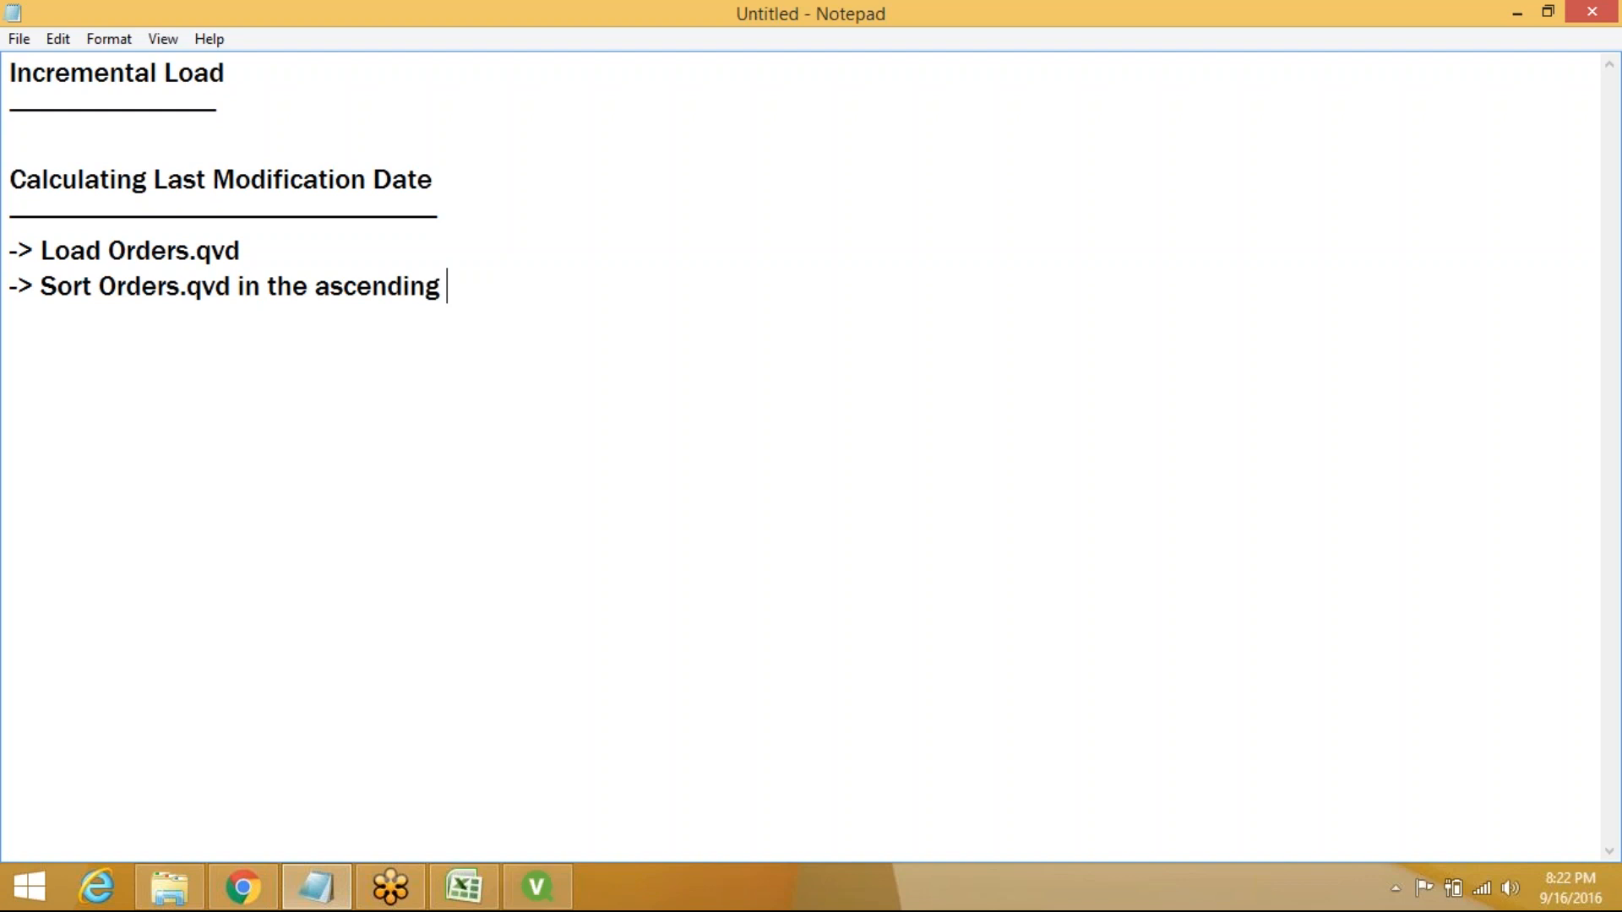
type("Order of")
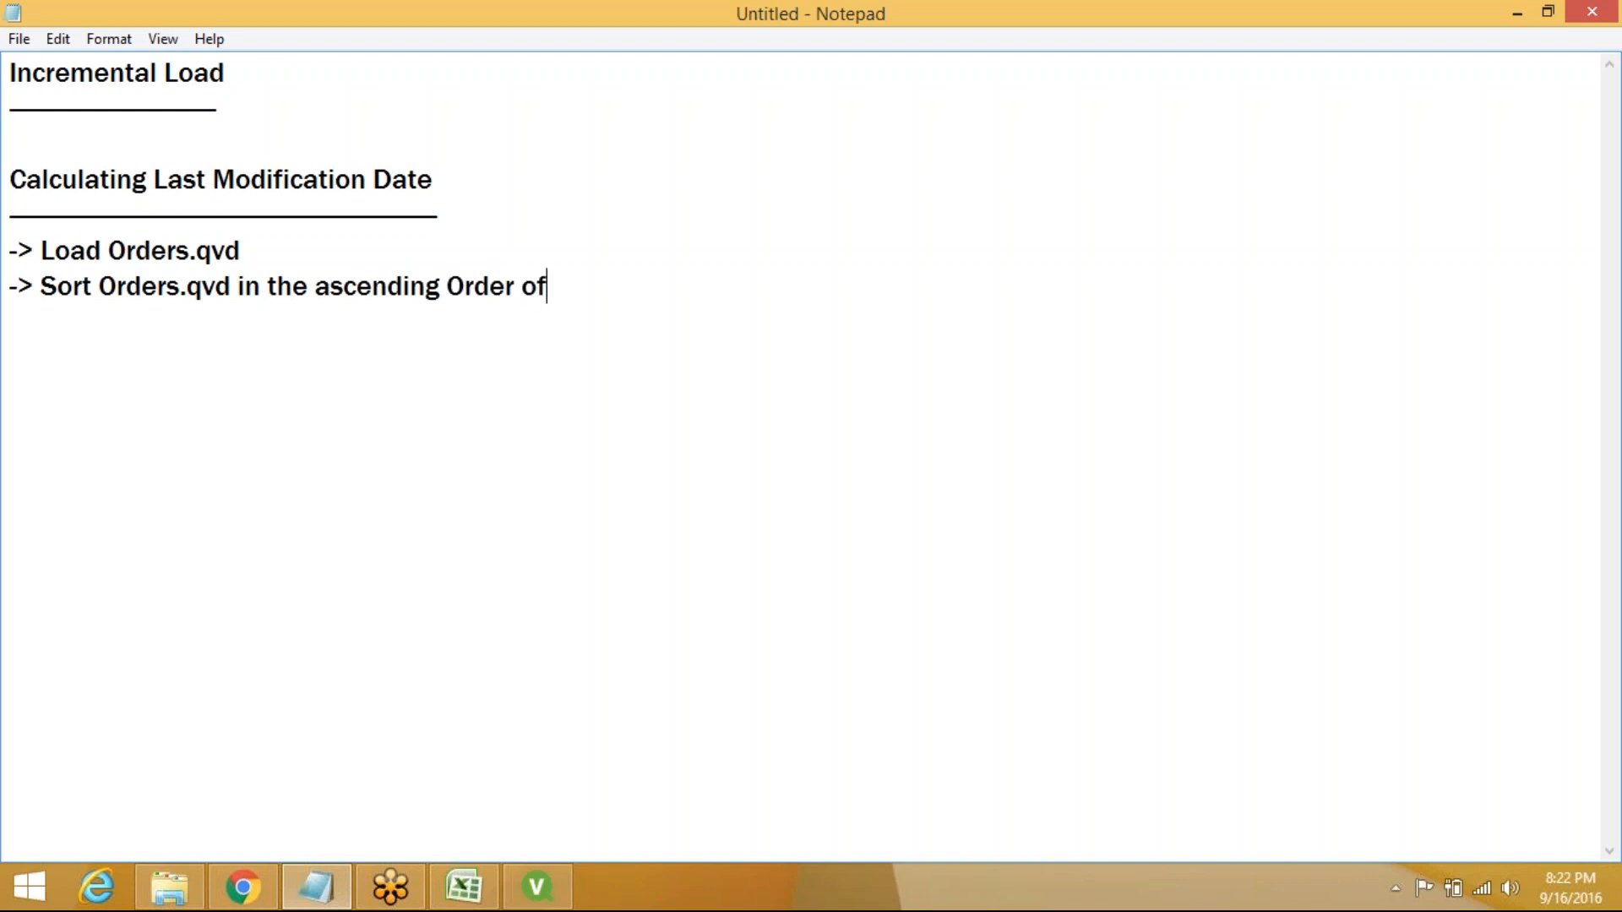
type(" OrderDate")
key("Return")
type("-")
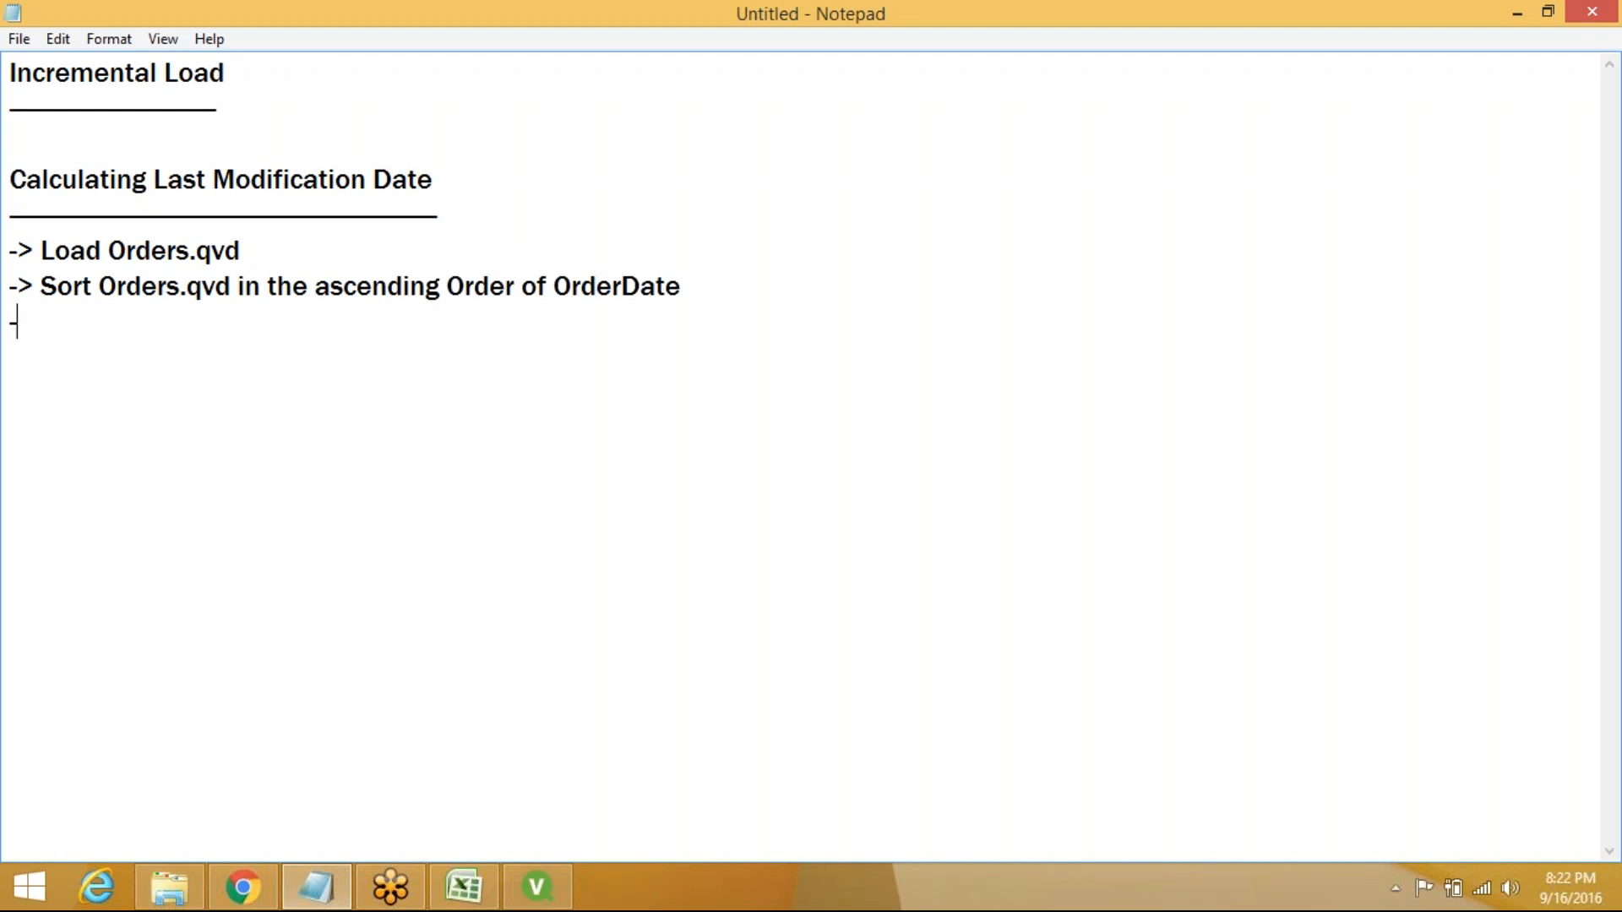
type(">")
Write 'Fetch Max OrderDate by Peek() and keep in a variable(vModDate)', then a 'Peek()' line below
type("Fetch M")
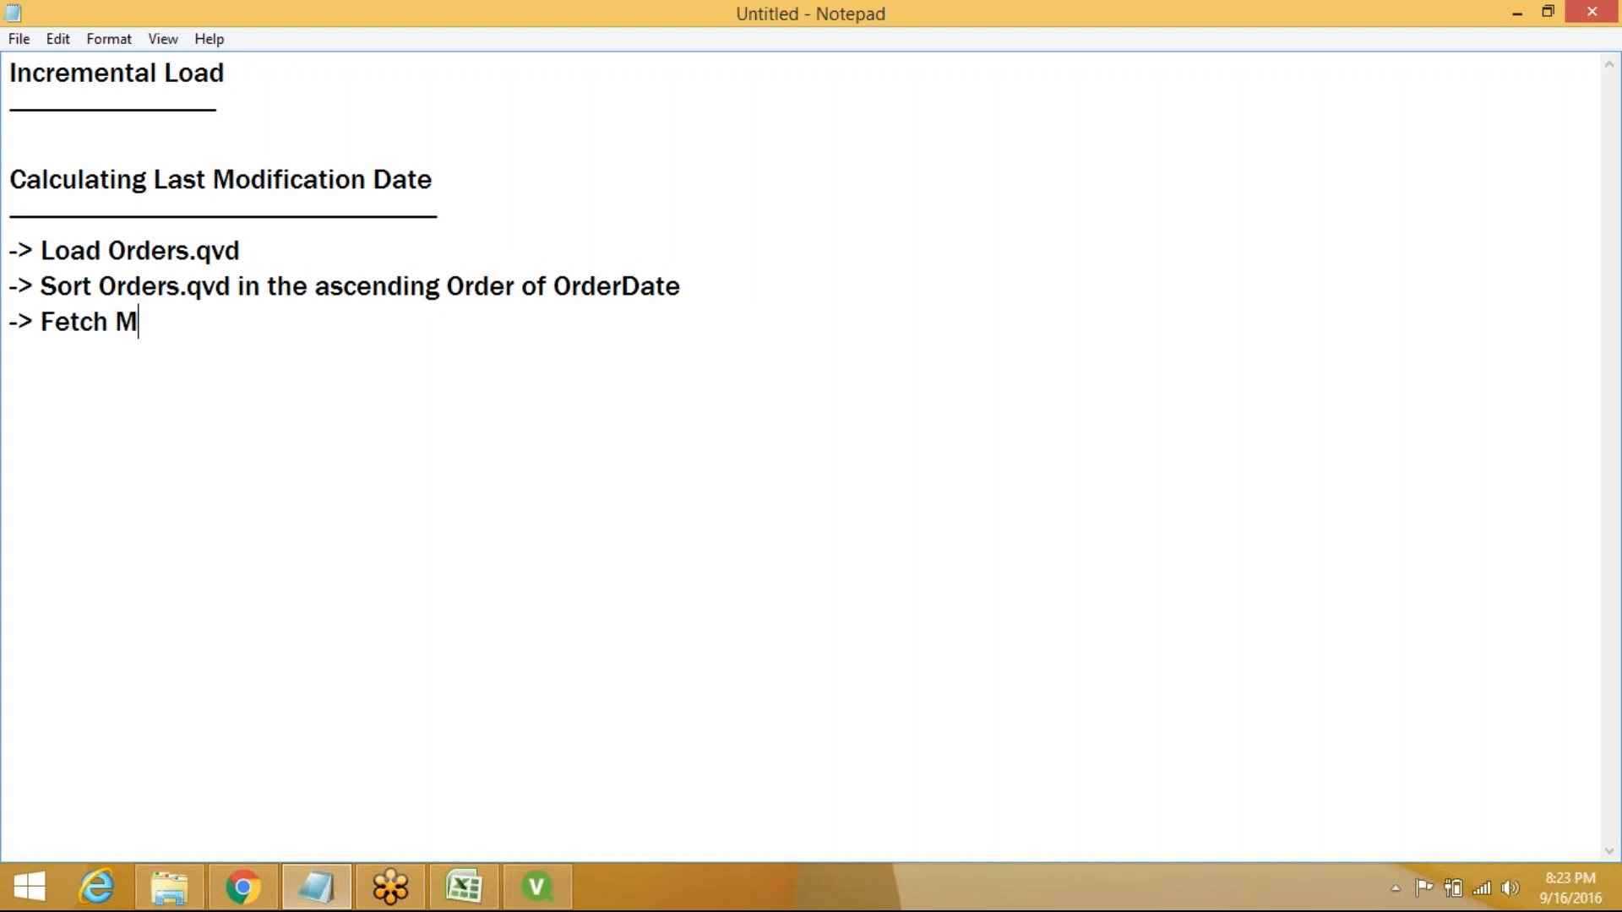
type("ax OrderDate ")
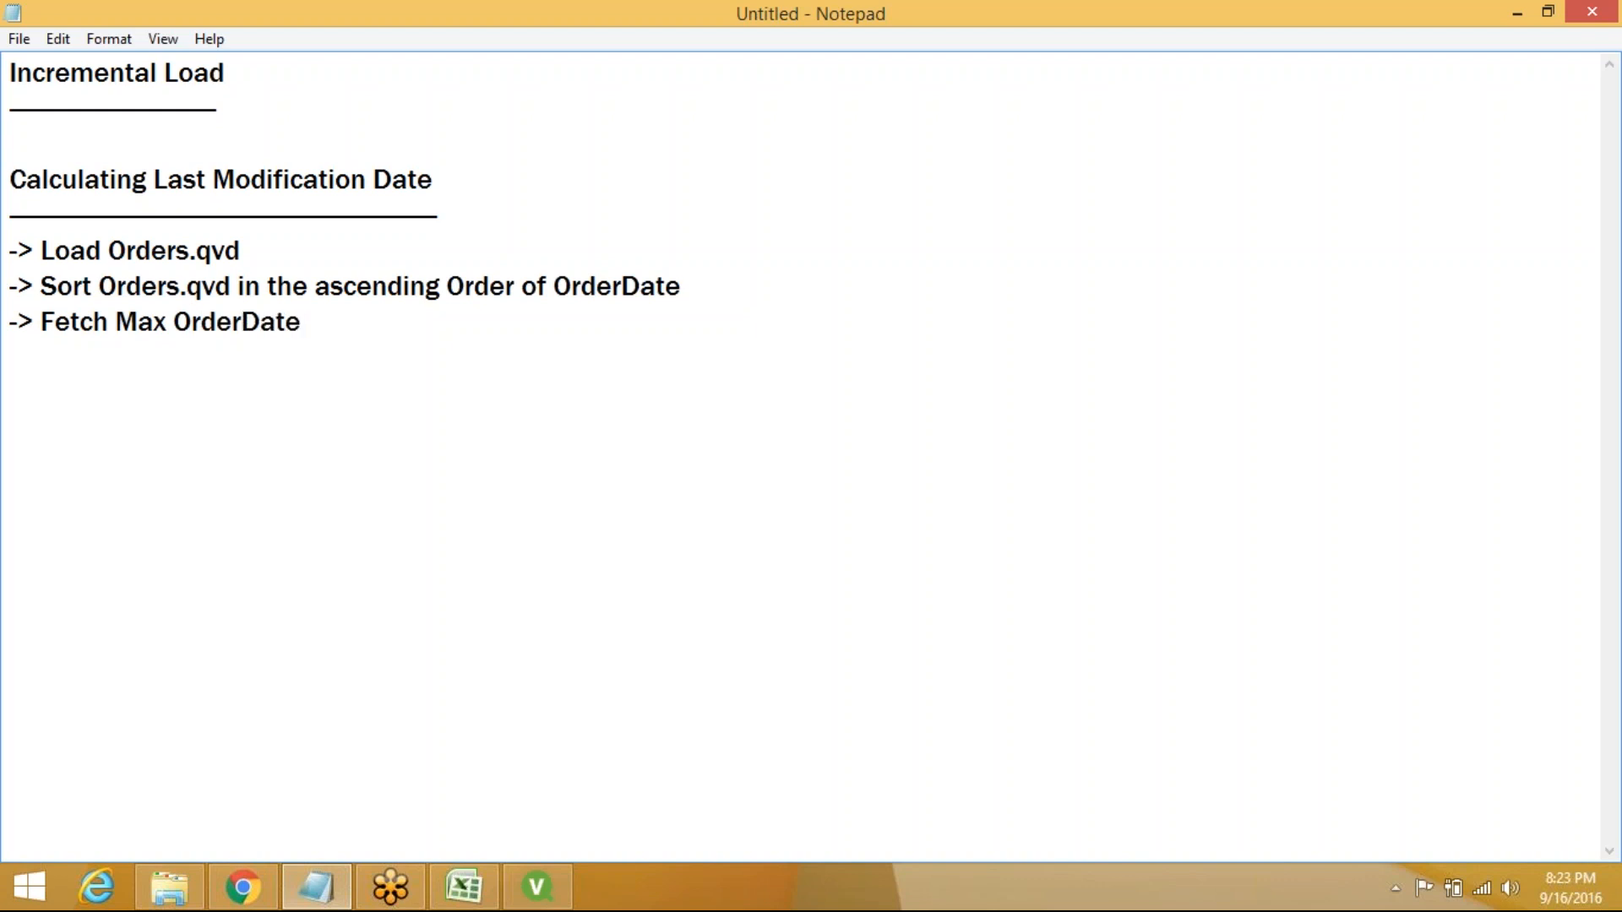
type("by Peek()")
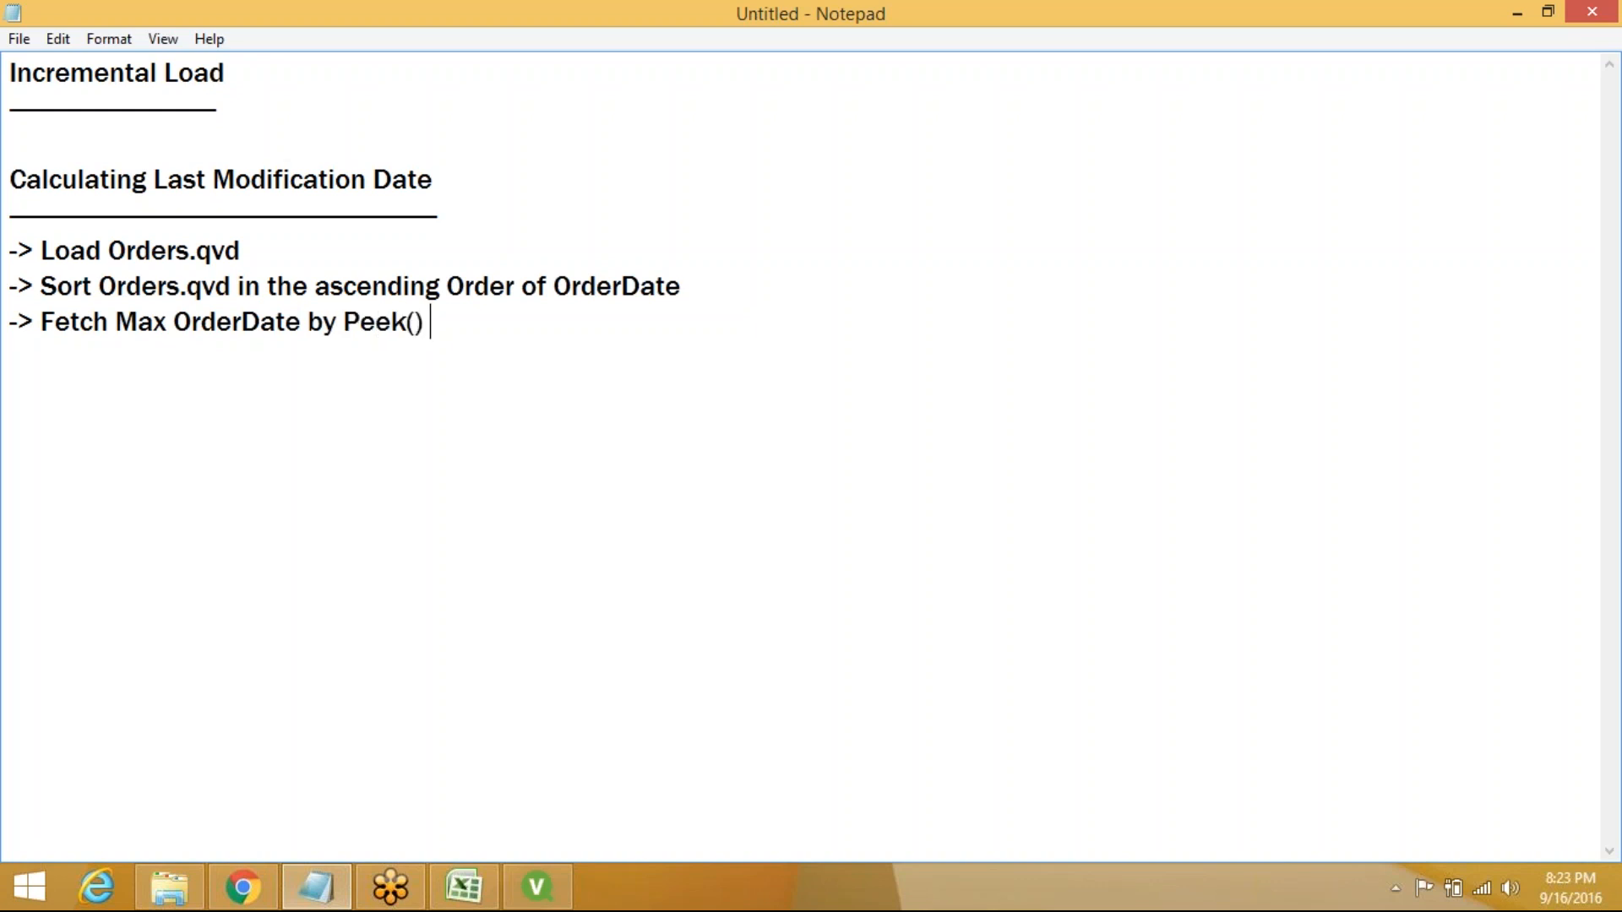
type(" and keep oi")
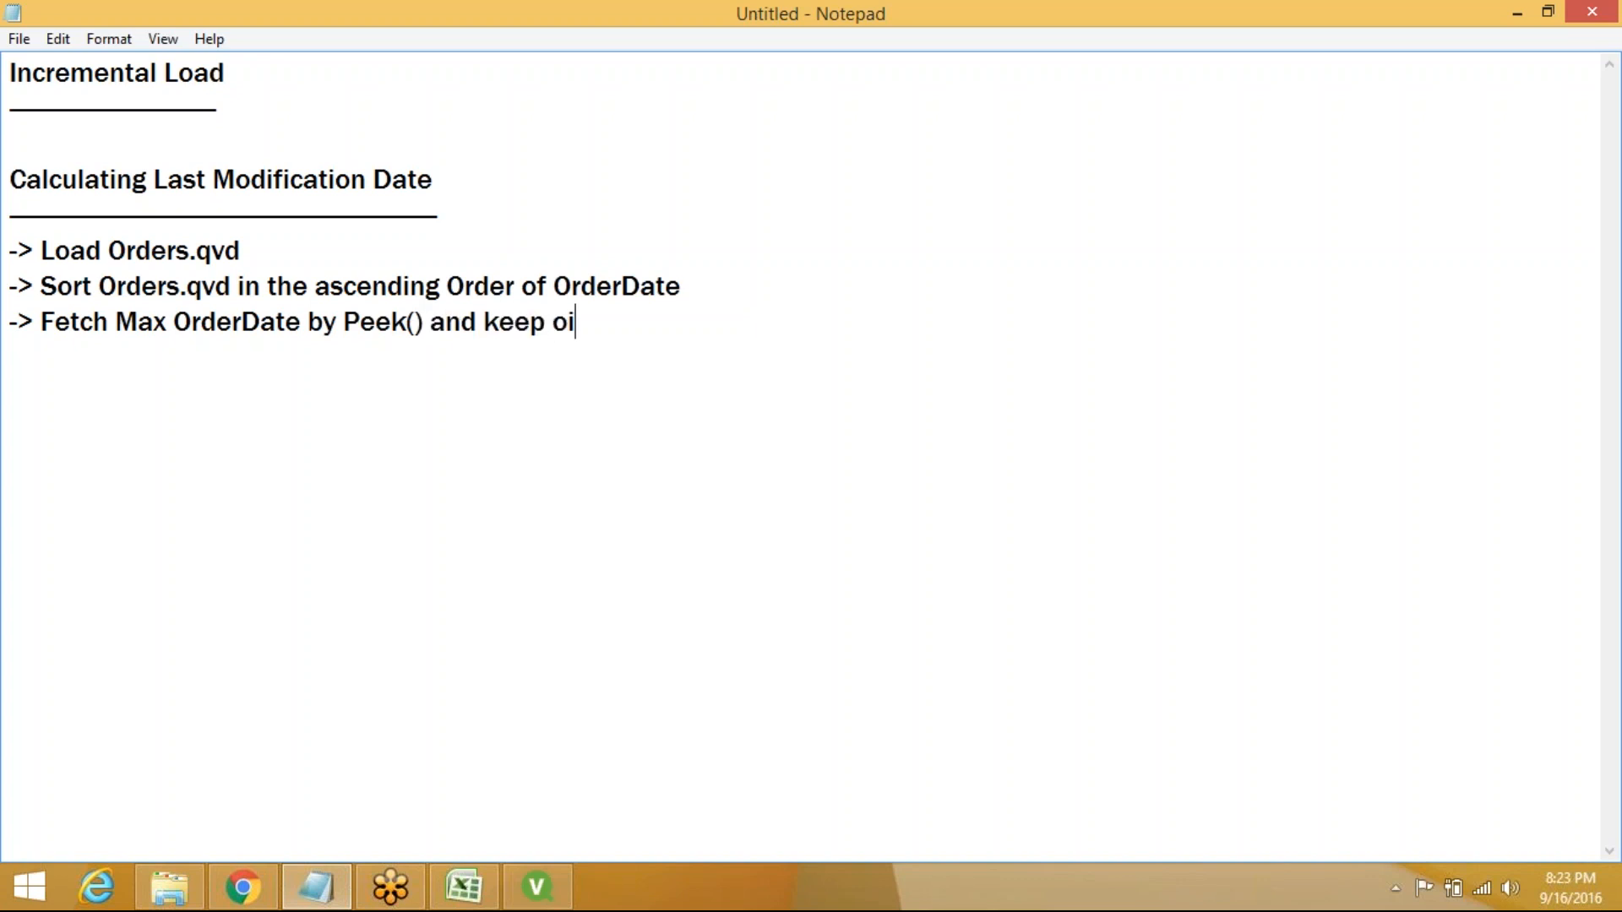
key("BackSpace")
key("BackSpace")
type("in a variable")
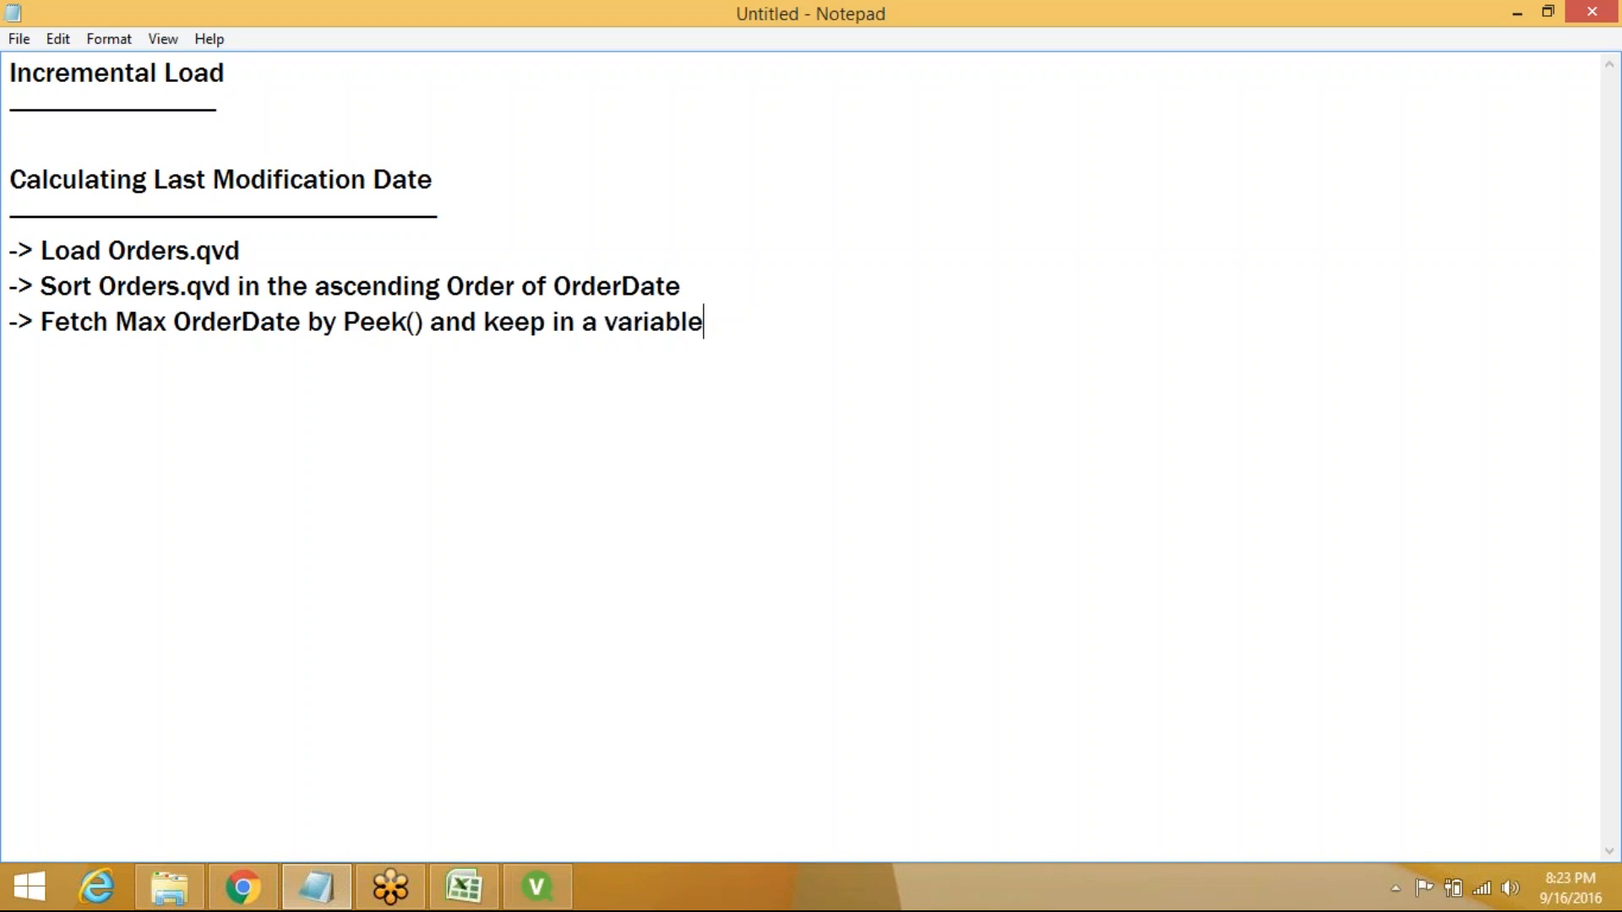
type("(v)")
key("Left")
type("v")
type("ModDate")
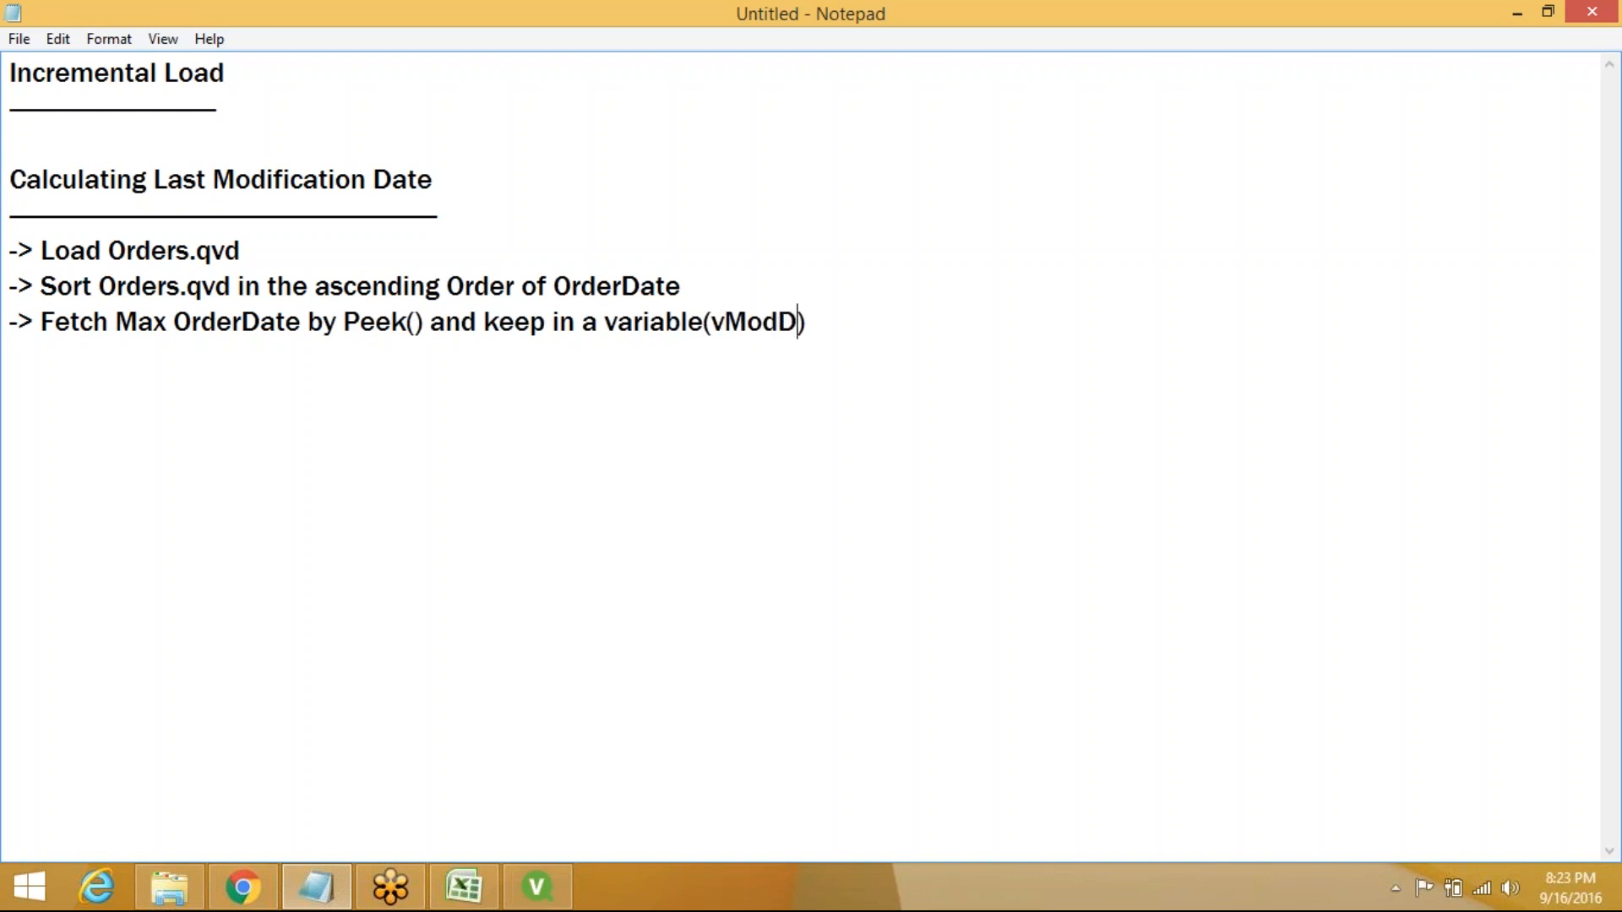
key("End")
key("Return")
key("Return")
type("Peek()")
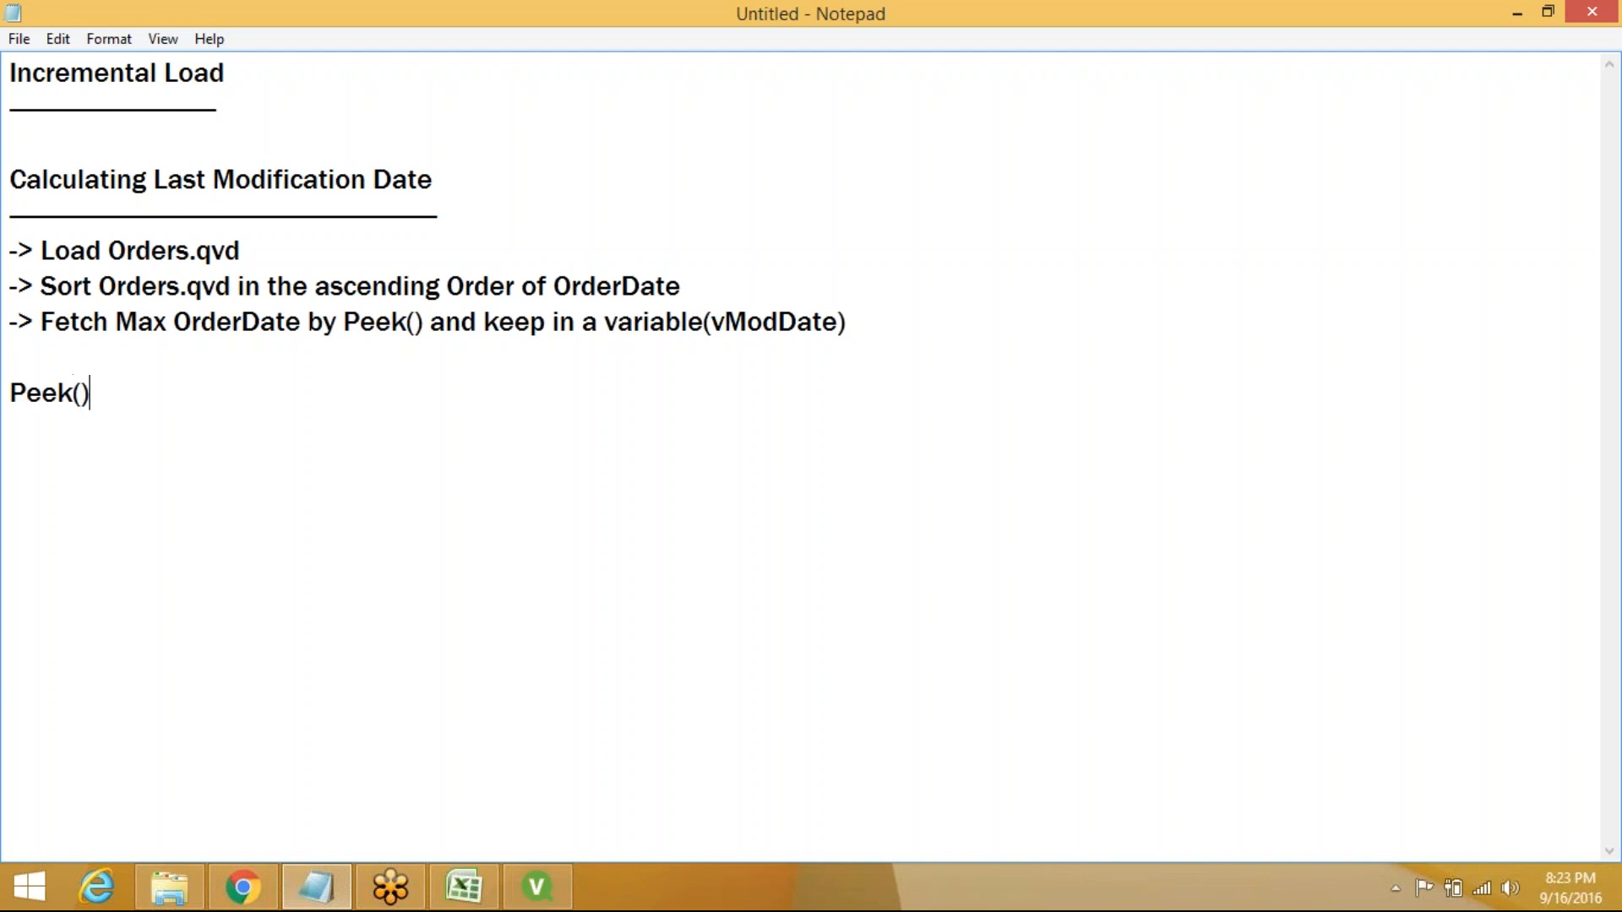
Write the syntax line Peek('FieldName',position,'TableName') in Notepad
key("Left")
type("''")
type("Ordere")
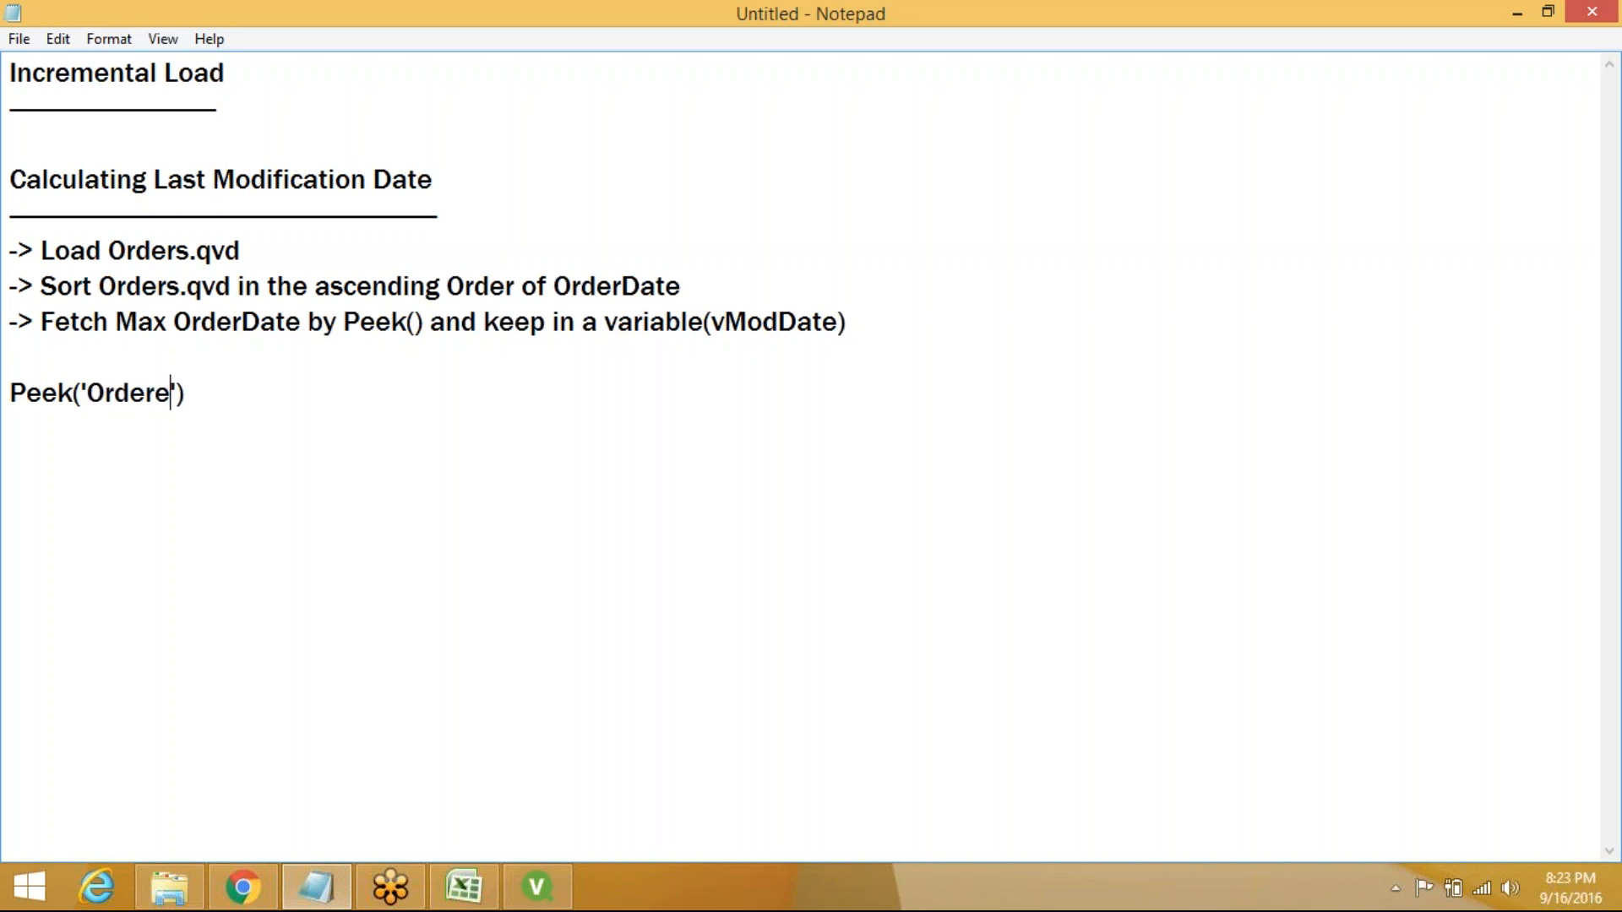
key("BackSpace")
type("DA")
key("BackSpace")
key("BackSpace")
key("BackSpace")
key("BackSpace")
key("BackSpace")
key("BackSpace")
key("BackSpace")
type("Fo")
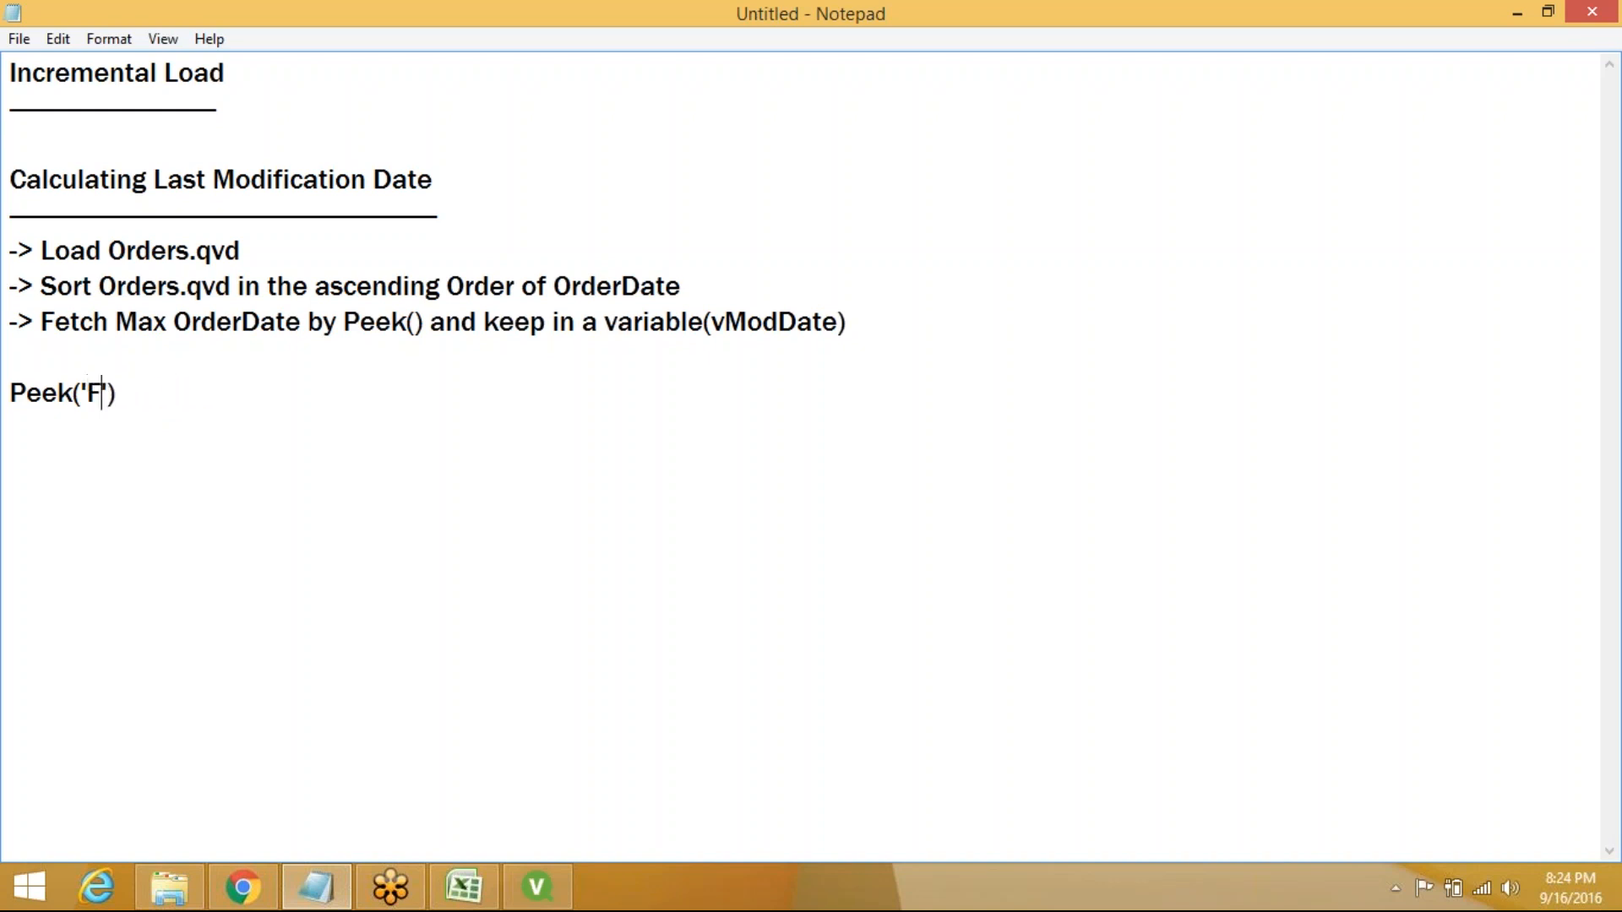
key("BackSpace")
type("ieldName")
key("Right")
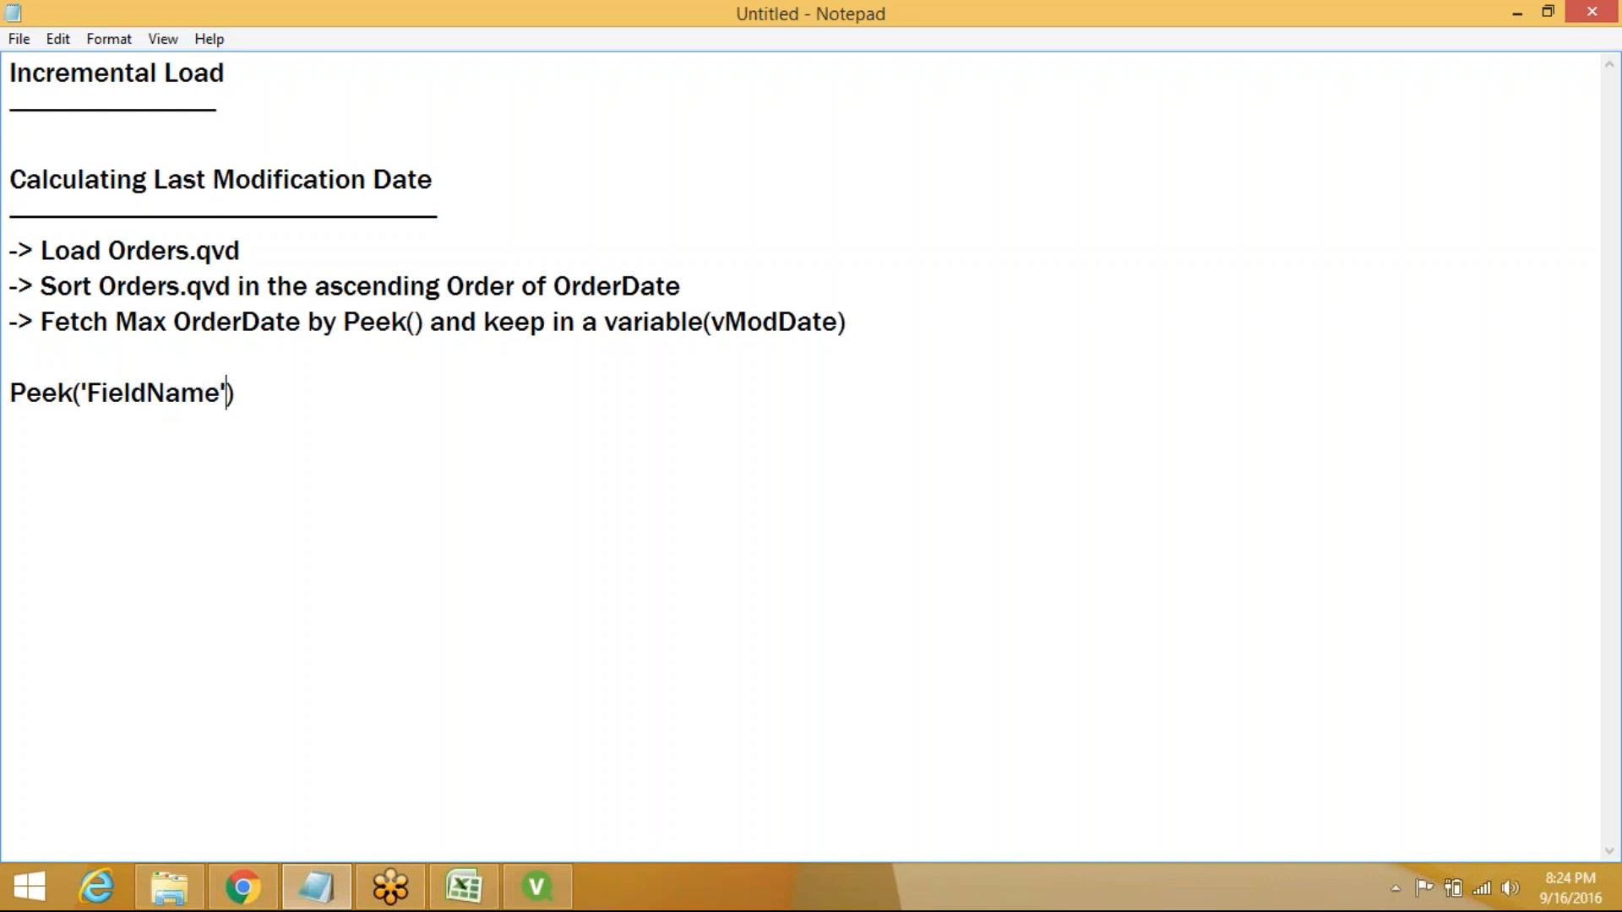
type(",position,")
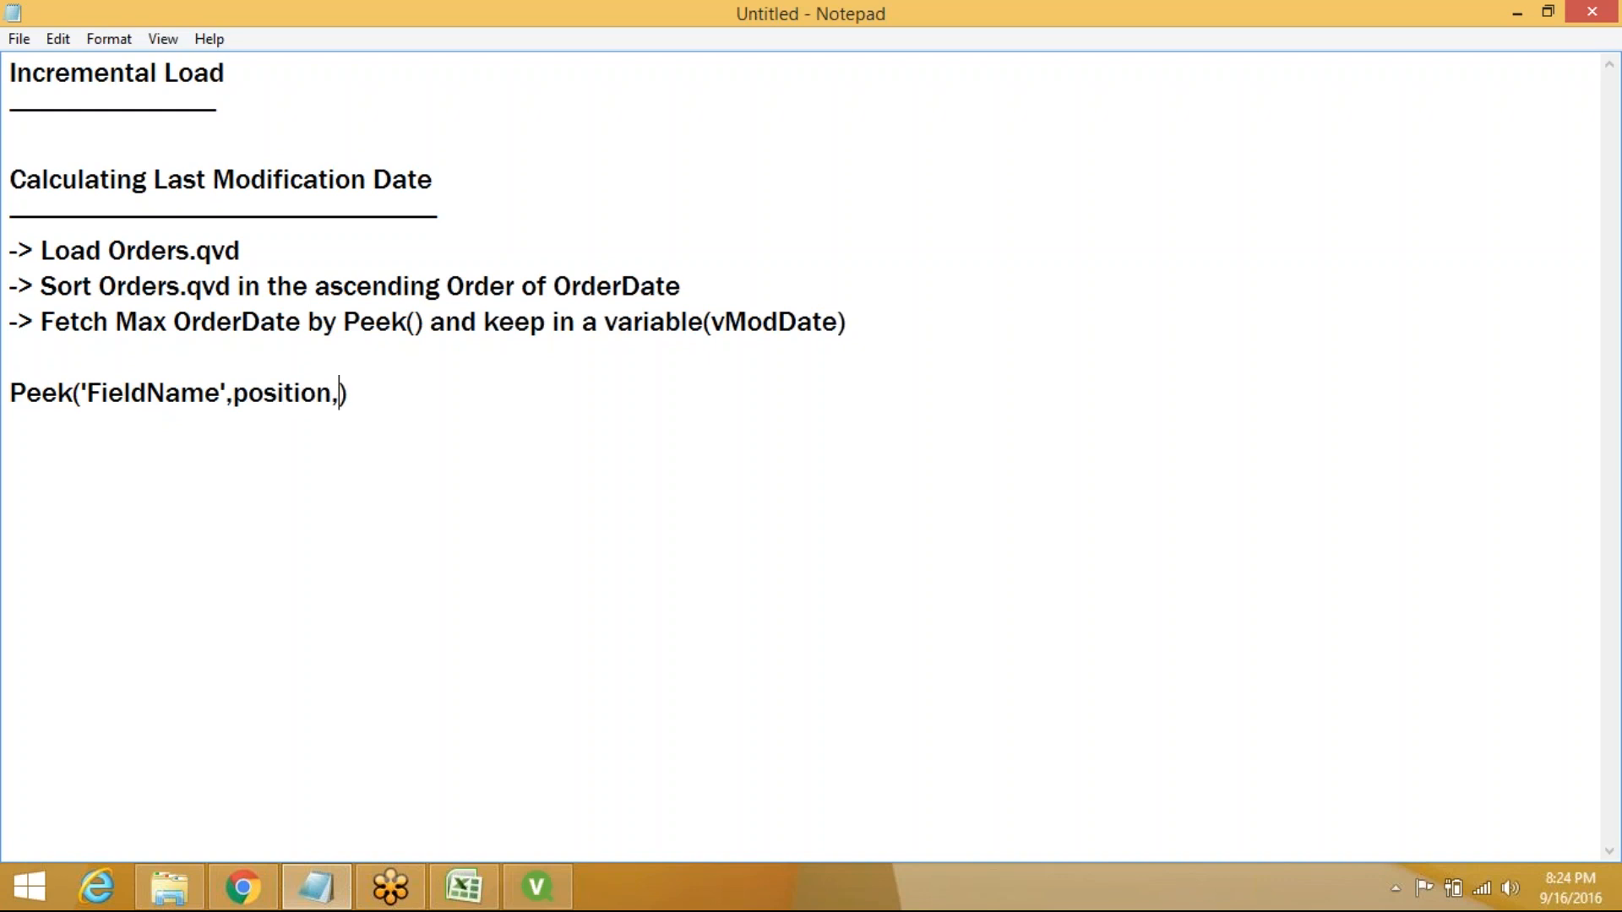
type("''")
key("Left")
type("TableName")
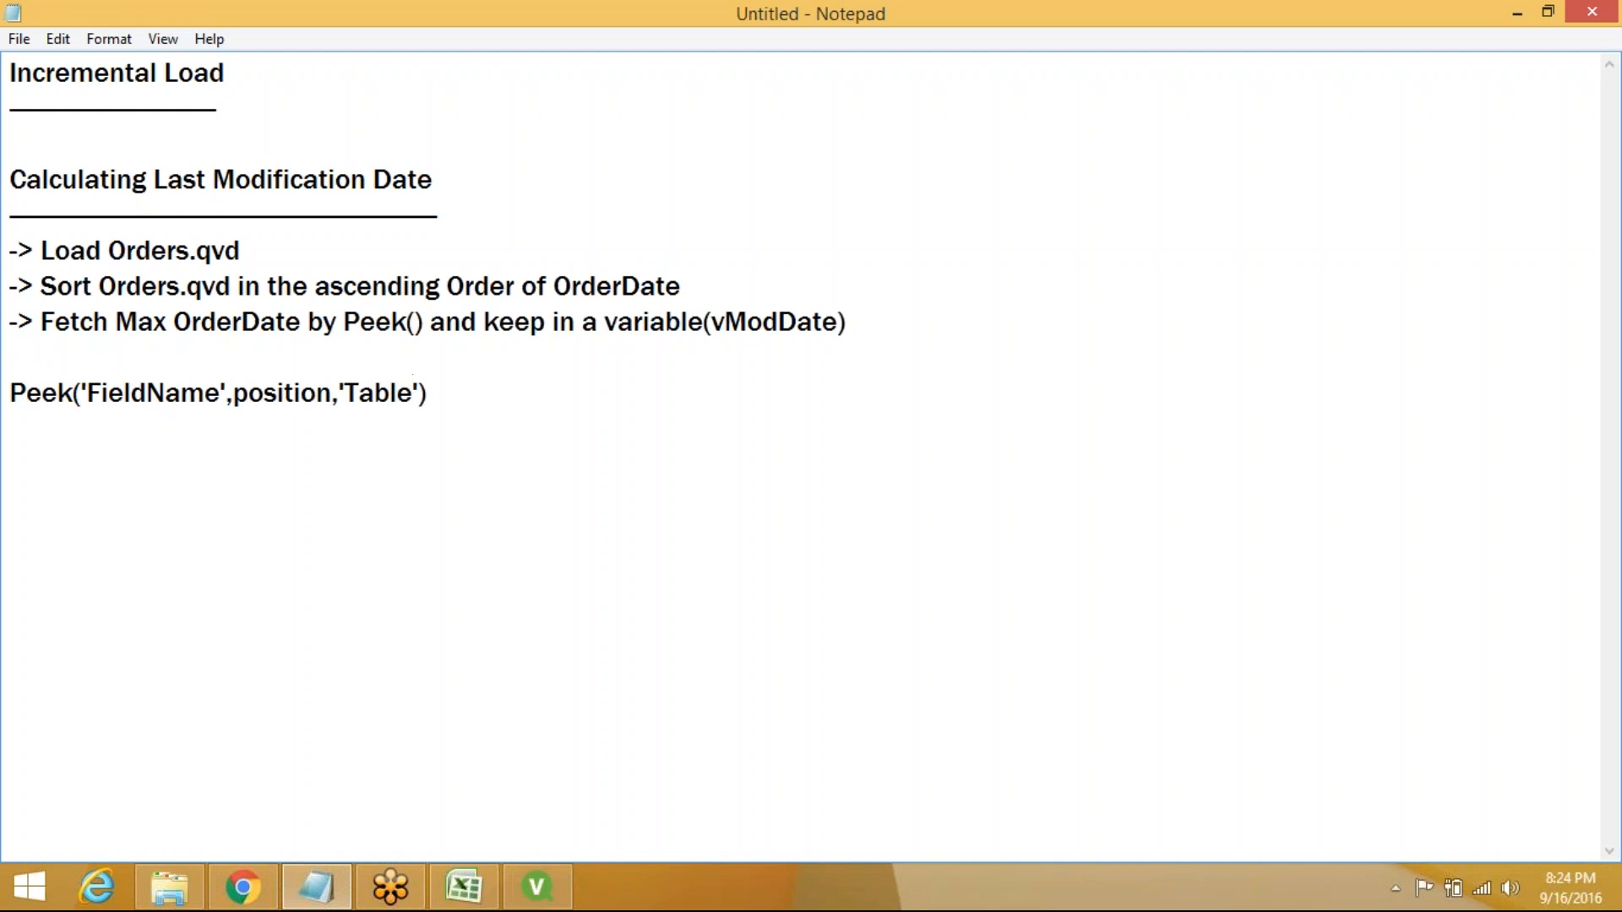
key("Right")
key("Right")
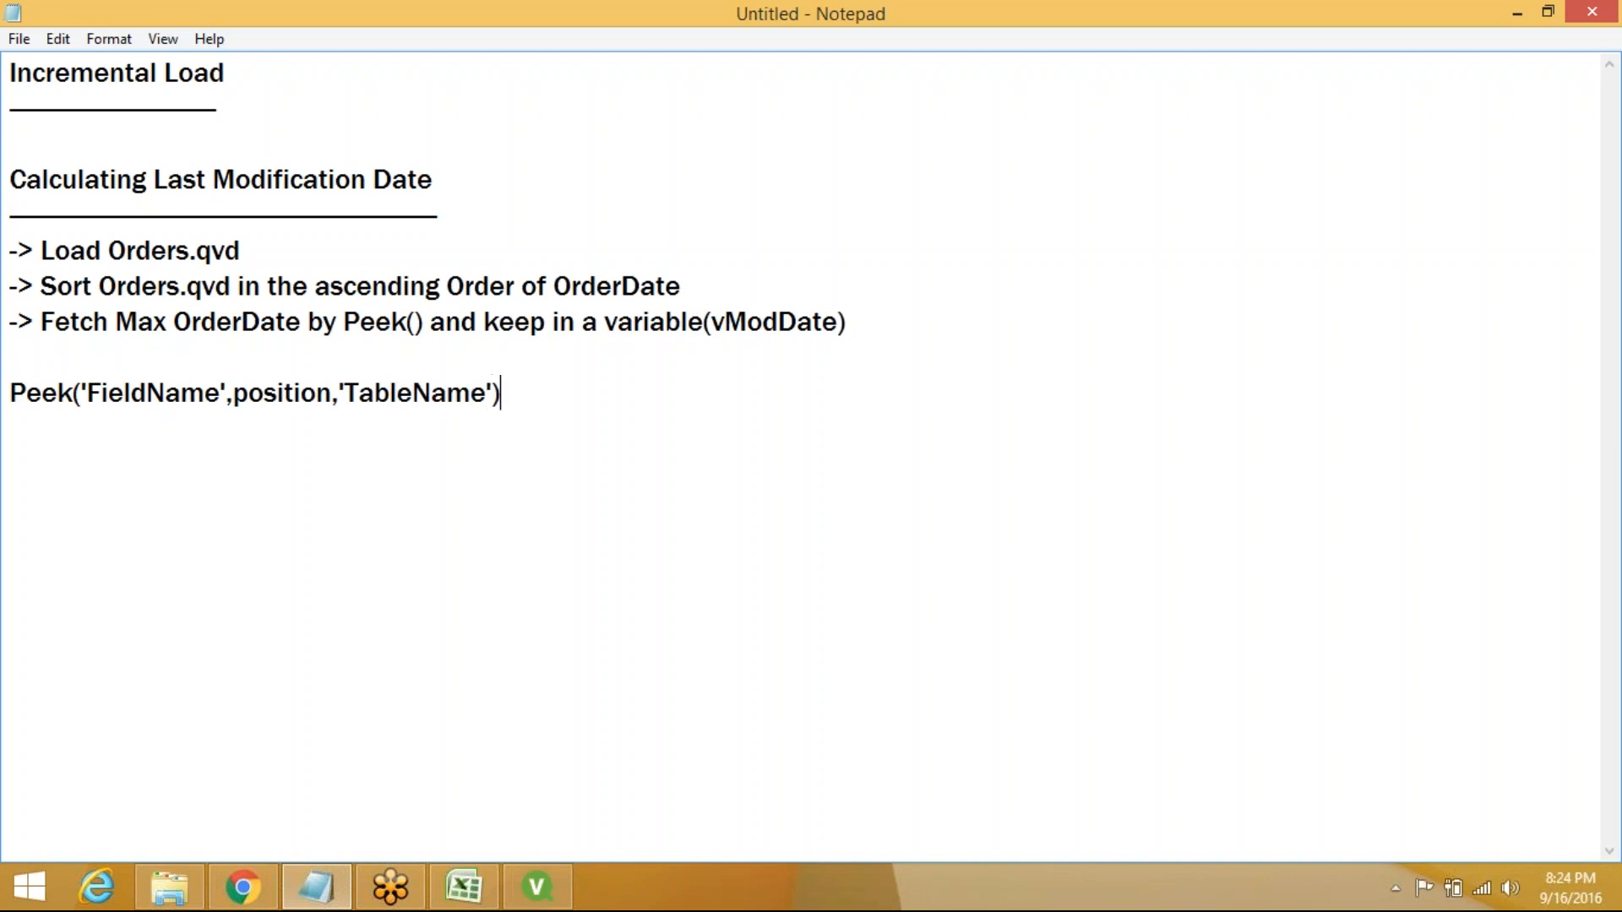
On a new line, begin Peek('OrderDate', for the OrderDate field
key("Return")
type("Peek()")
key("Left")
type("''OrderDat")
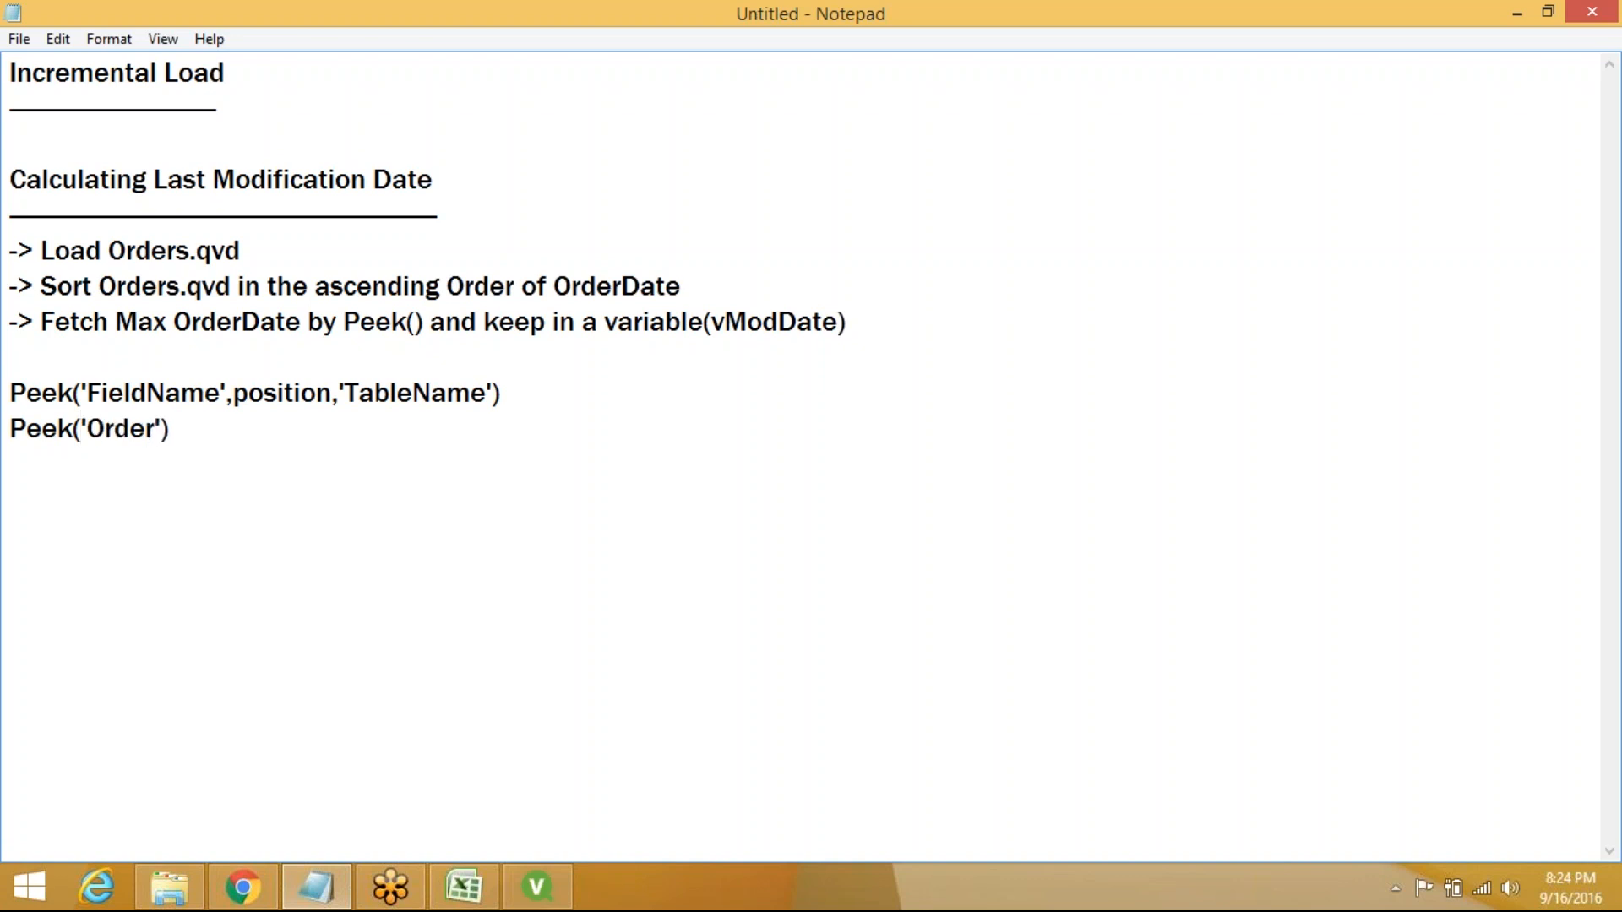
type("e")
key("Right")
type(",")
Fill in the Peek arguments -1 and 'OrderSort' to give Peek('OrderDate',-1,'OrderSort')
type("-1,")
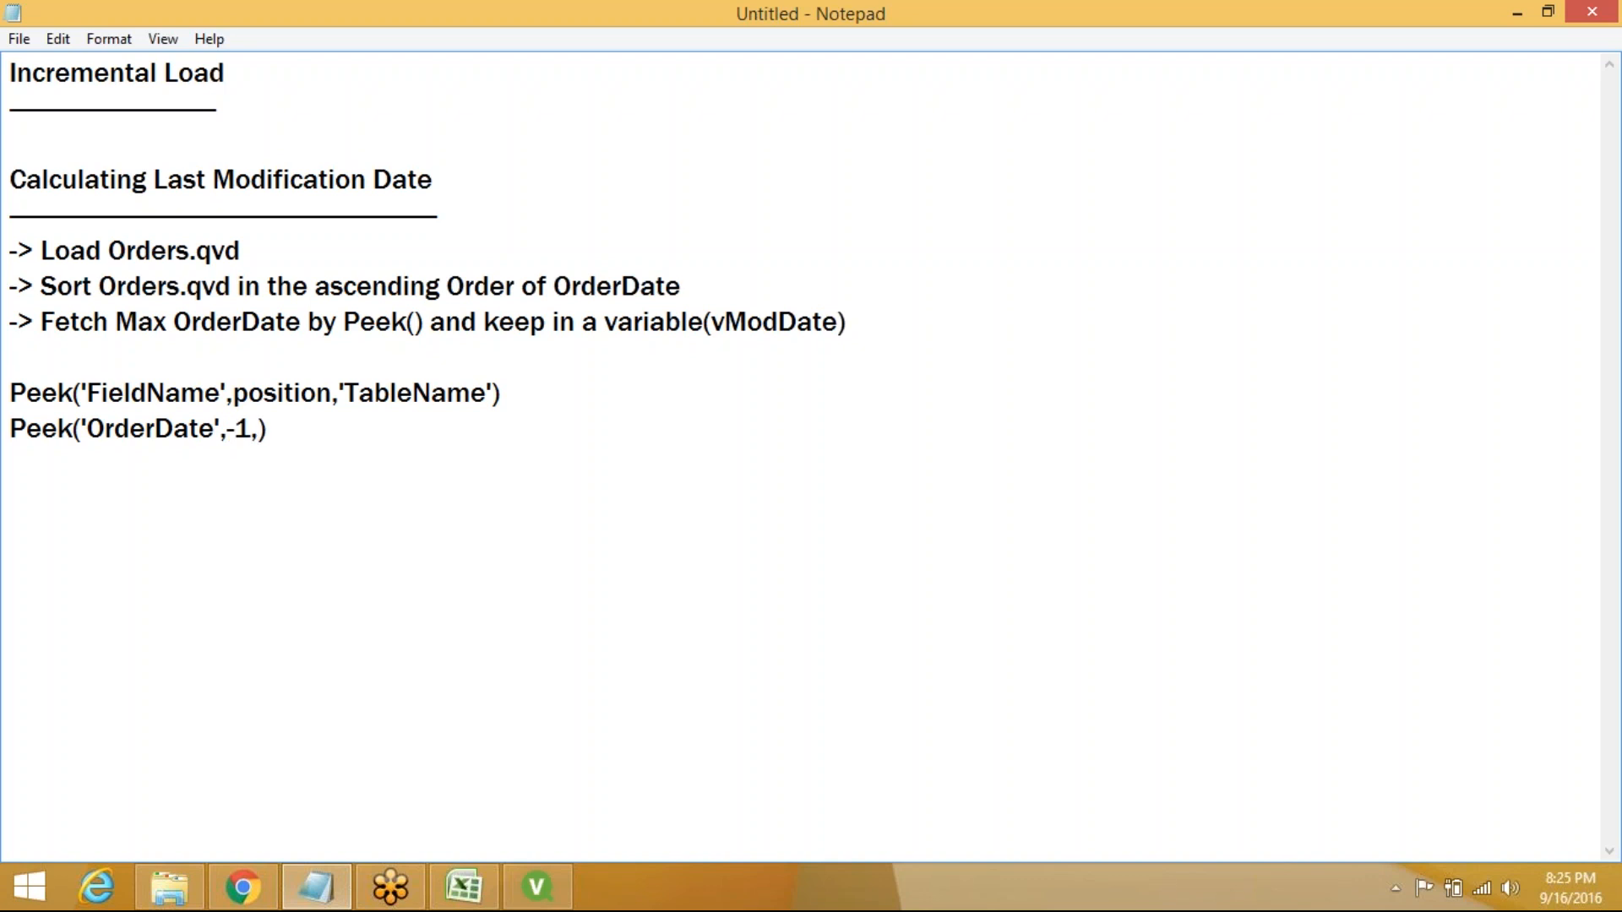
type("''")
key("Left")
type("OrderS")
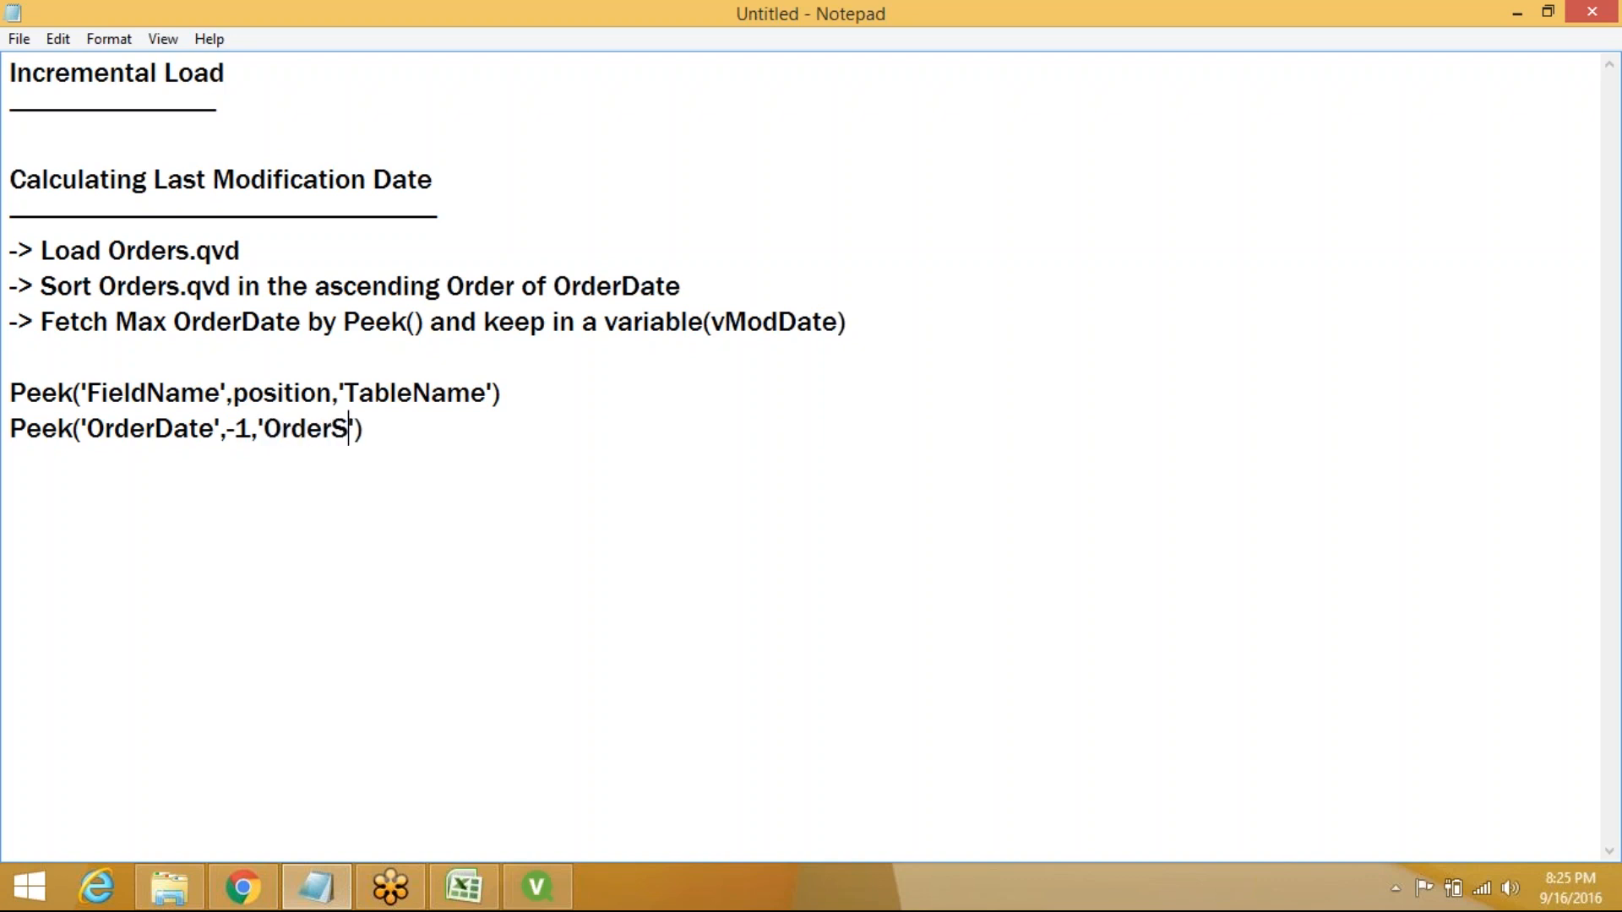
type("ort")
key("Right")
key("Right")
Prefix the line with 'Let vModDate=', end it with ';', and start a 'SET and LET' heading below
key("Return")
key("Return")
key("Up")
key("Up")
type("Let v")
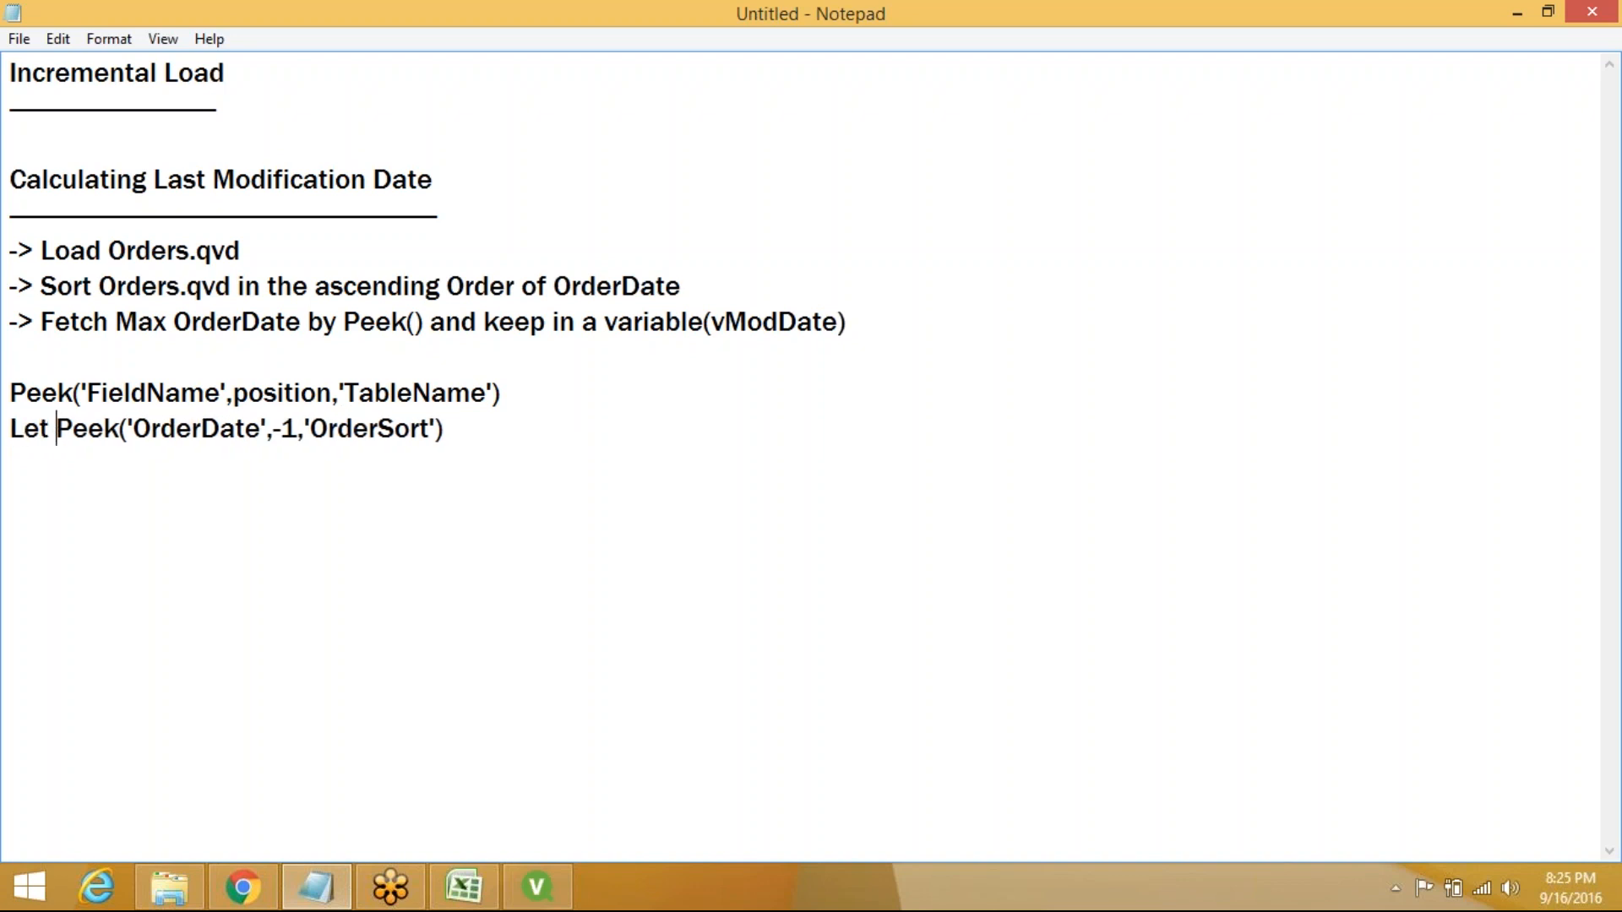
type("Mod")
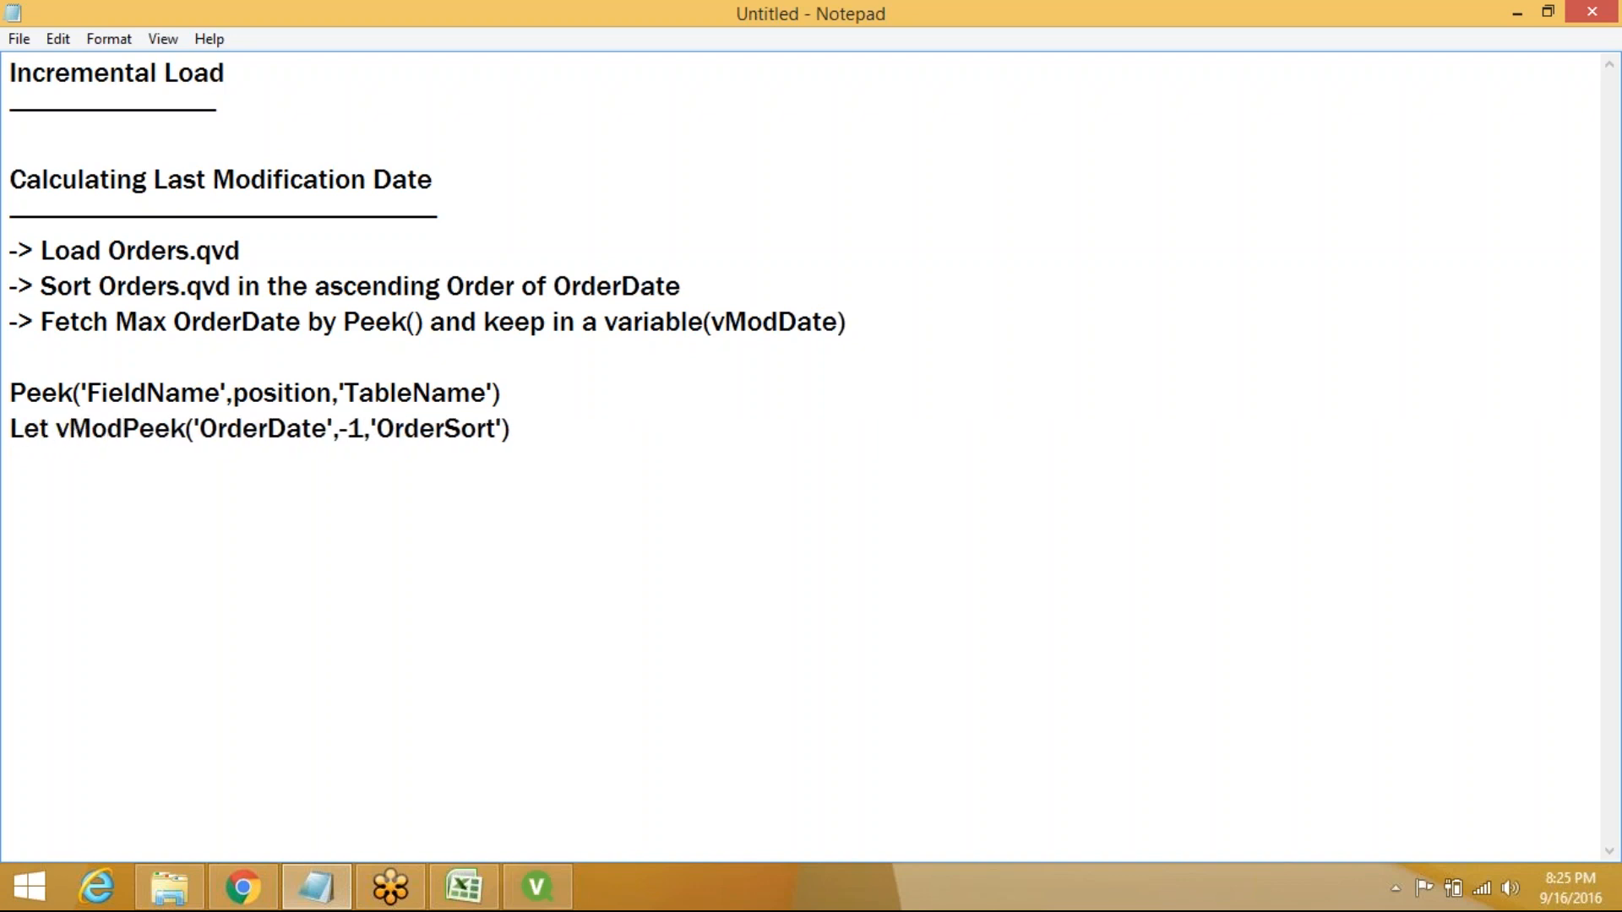
type("Date")
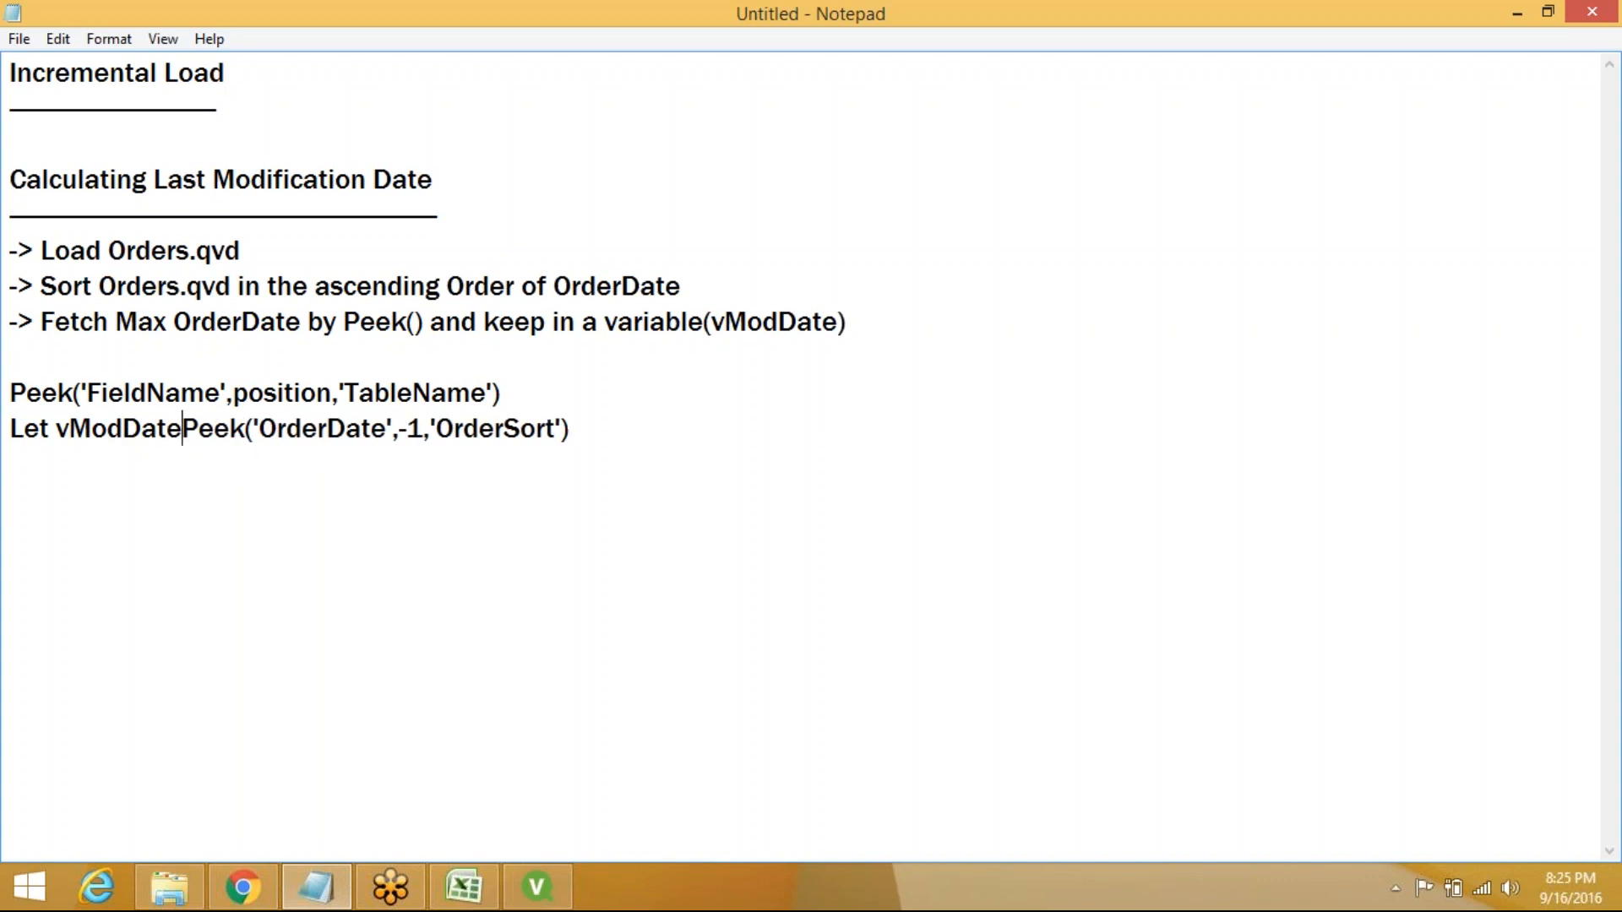
type("=")
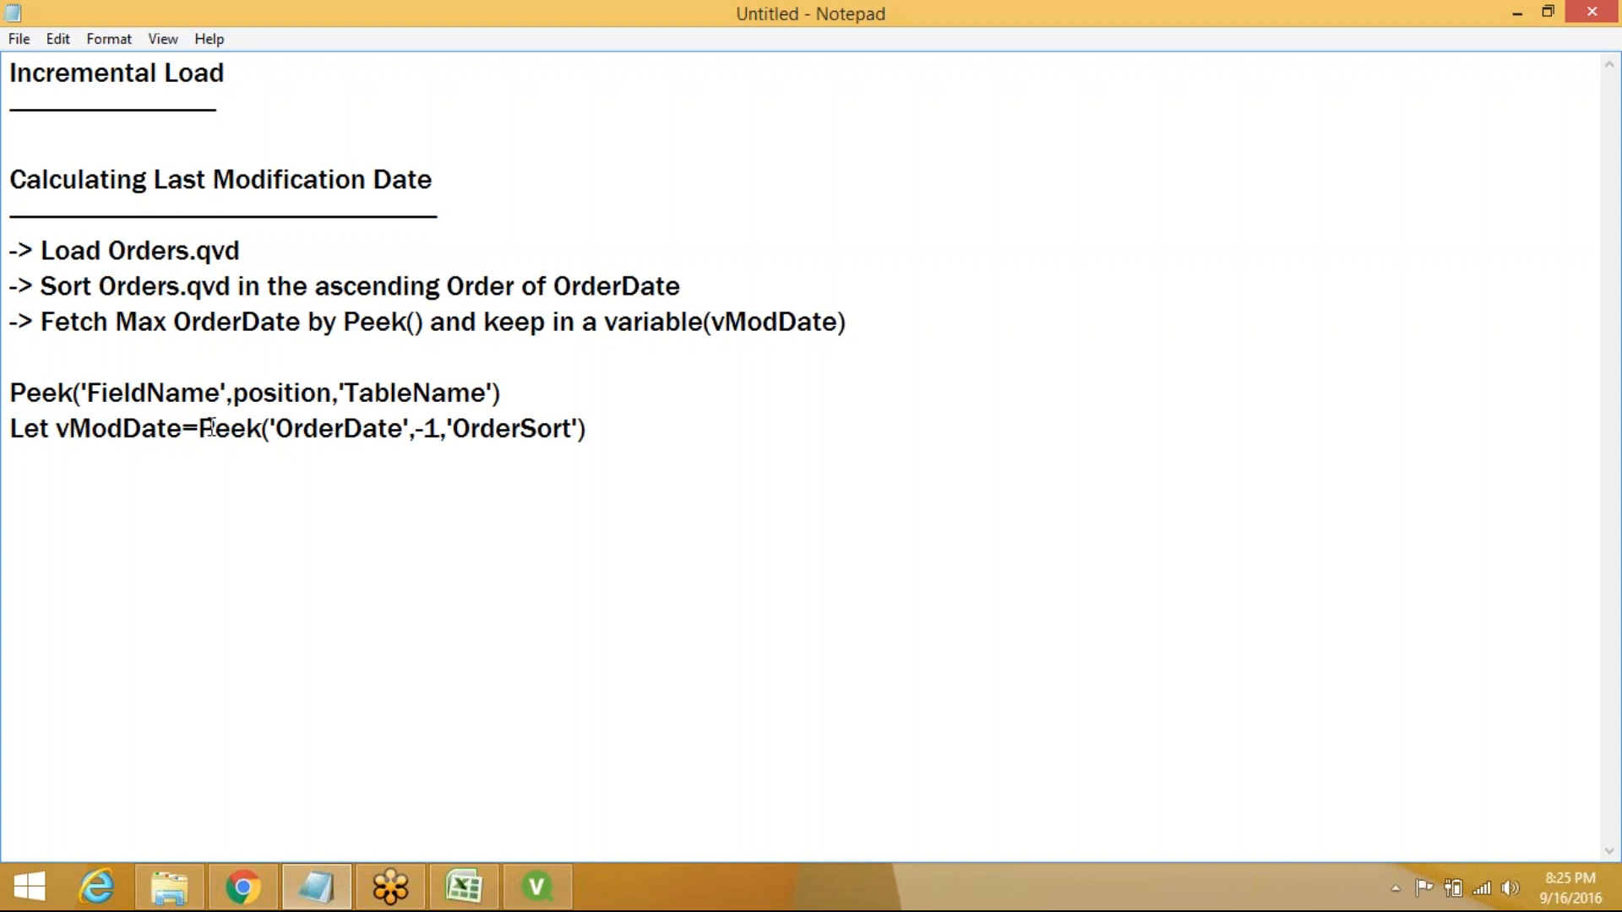
left_click_drag(216, 431, 590, 436)
left_click(590, 436)
type(";")
left_click(11, 497)
type("SET and")
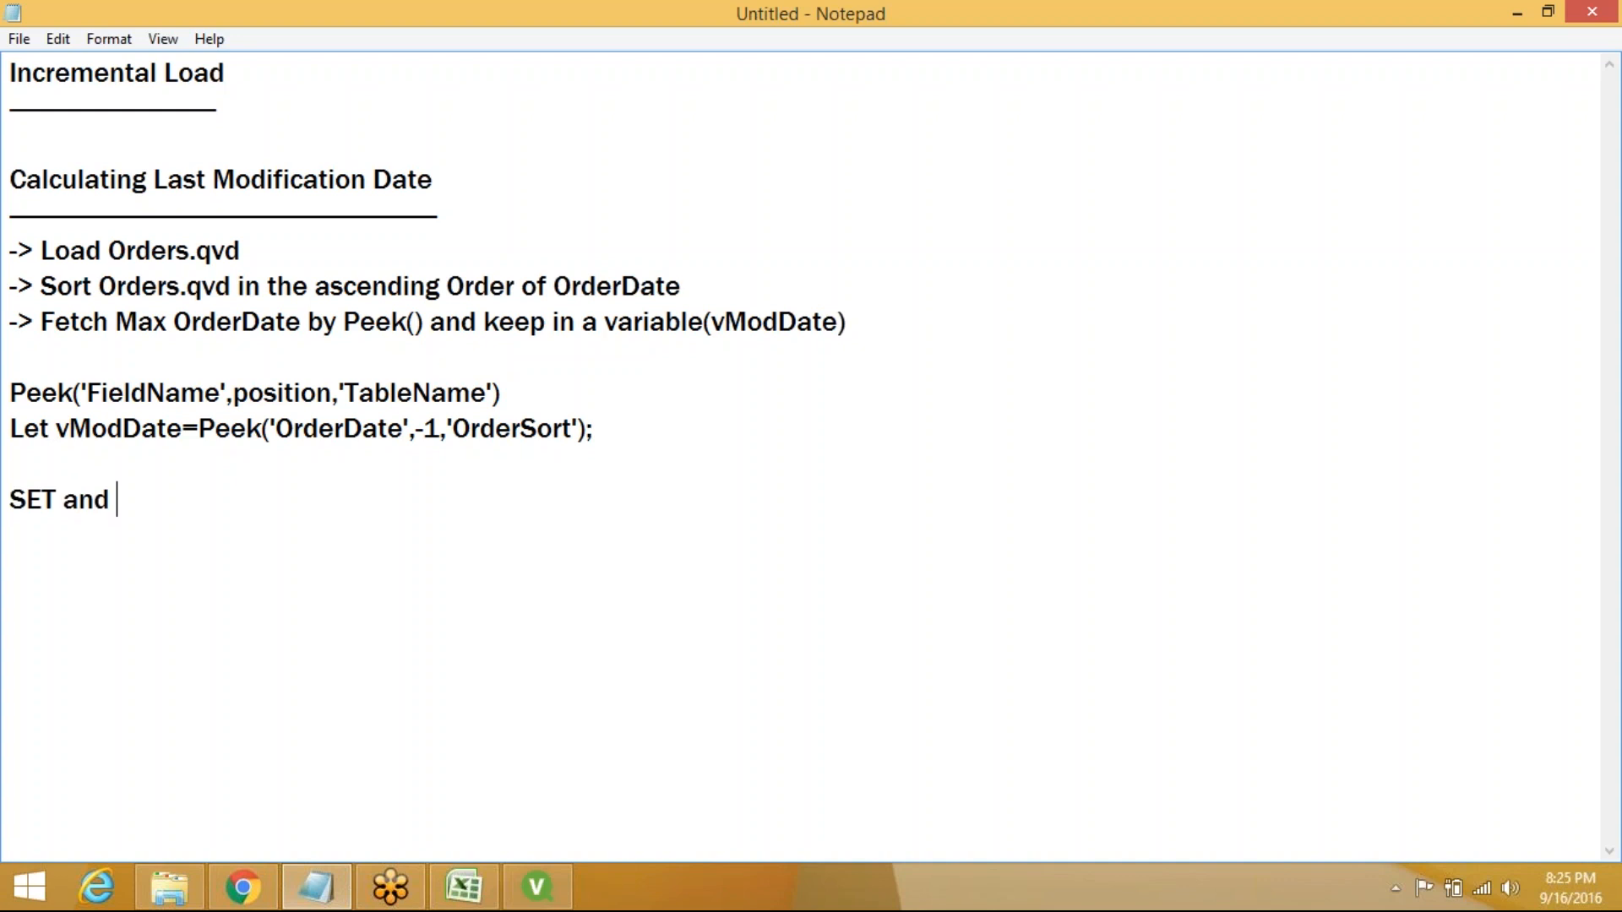
type(" LET")
Capitalise Let to LET and underline the 'SET and LET' heading with dashes
left_click(51, 431)
key("BackSpace")
key("BackSpace")
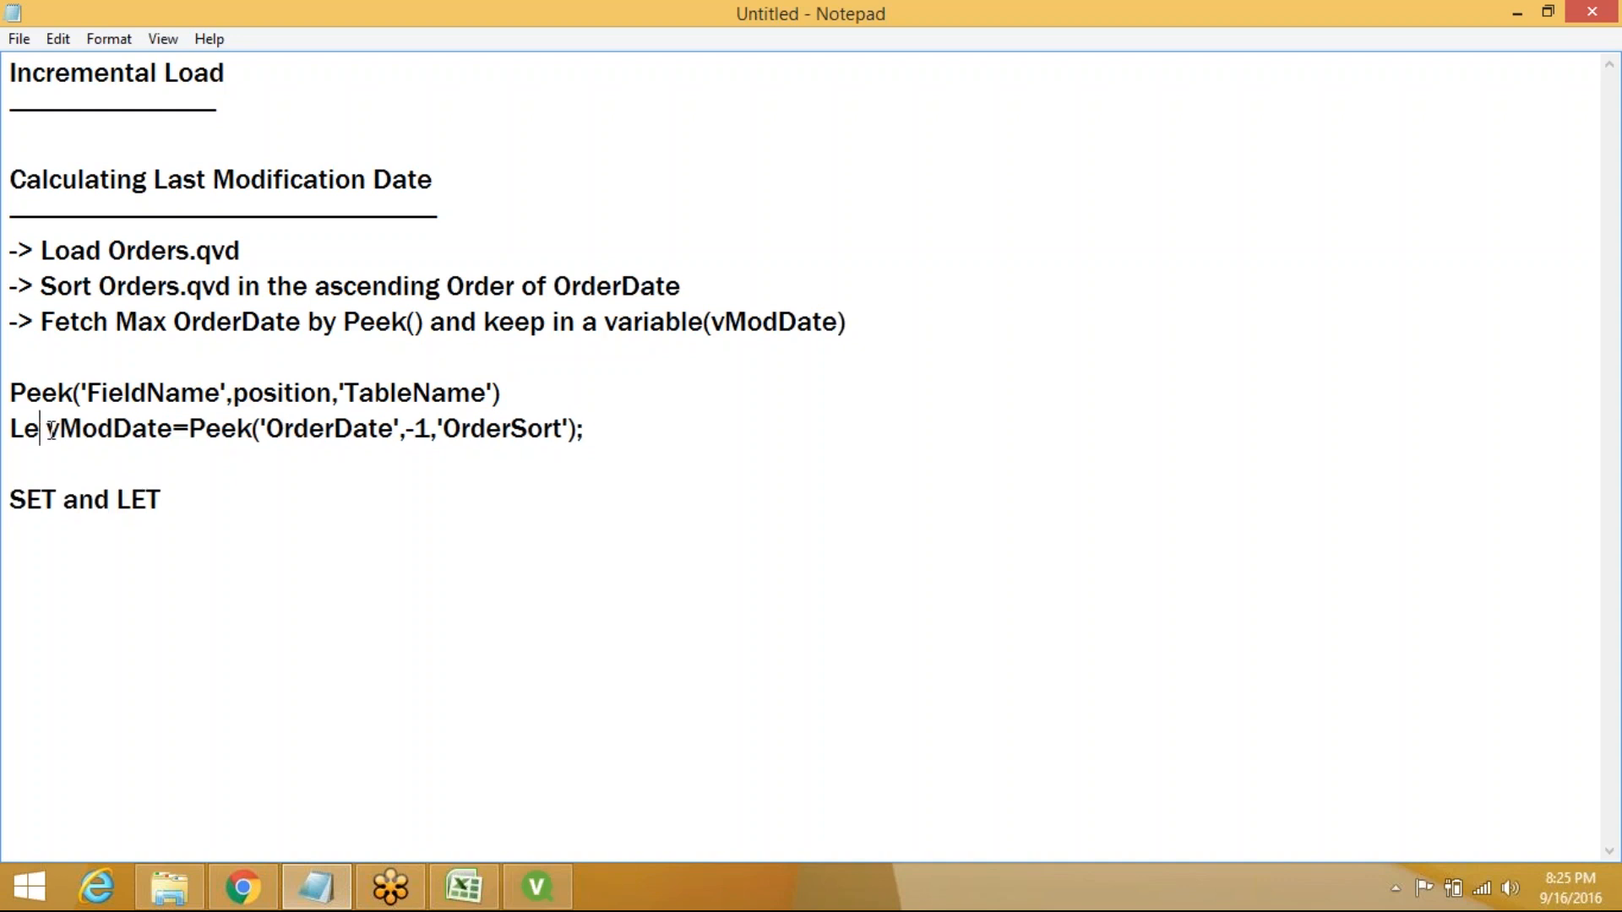
type("ET")
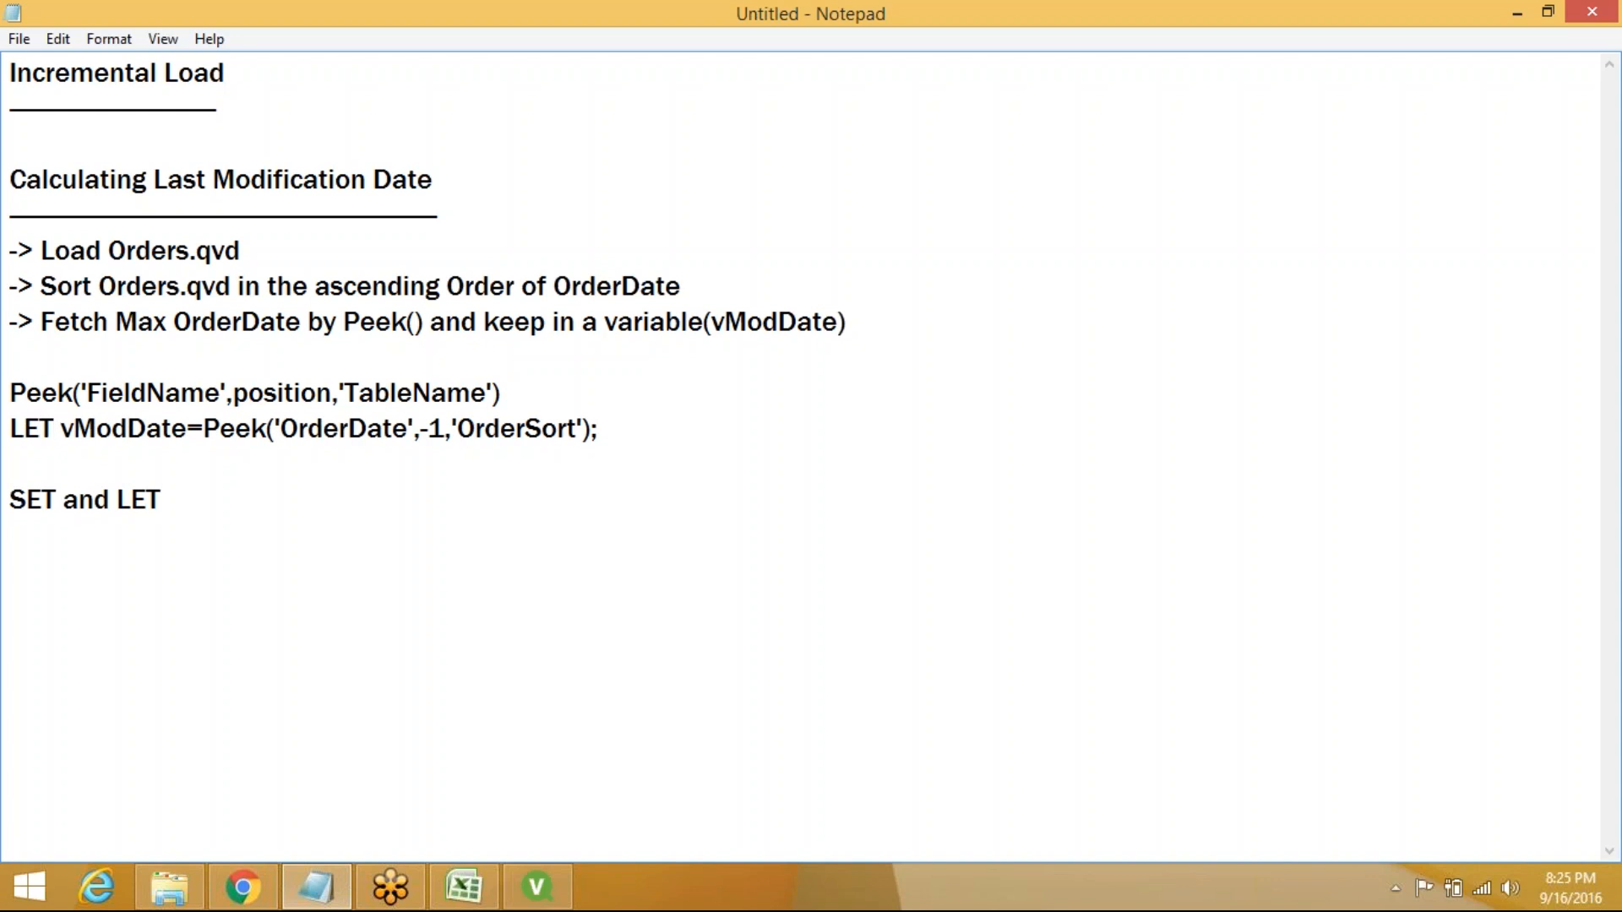
left_click(203, 509)
key("Return")
type("--------------------")
key("Return")
Add the bullet '-> Both SET & LET or useful to define variables'
type("-> Both ")
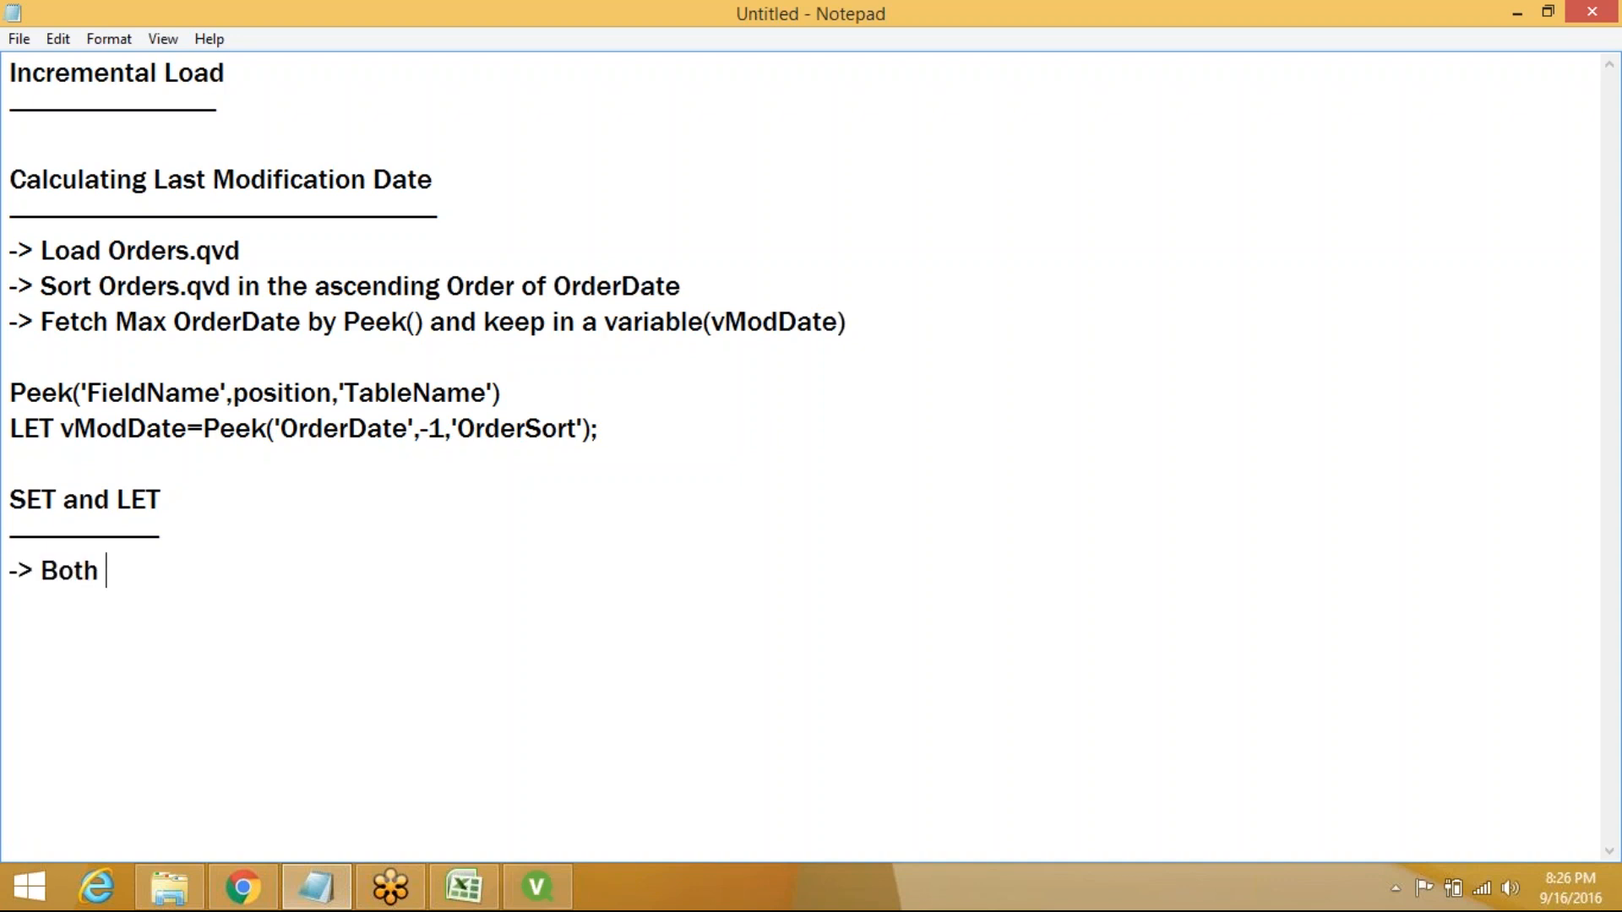
type("SET & LET")
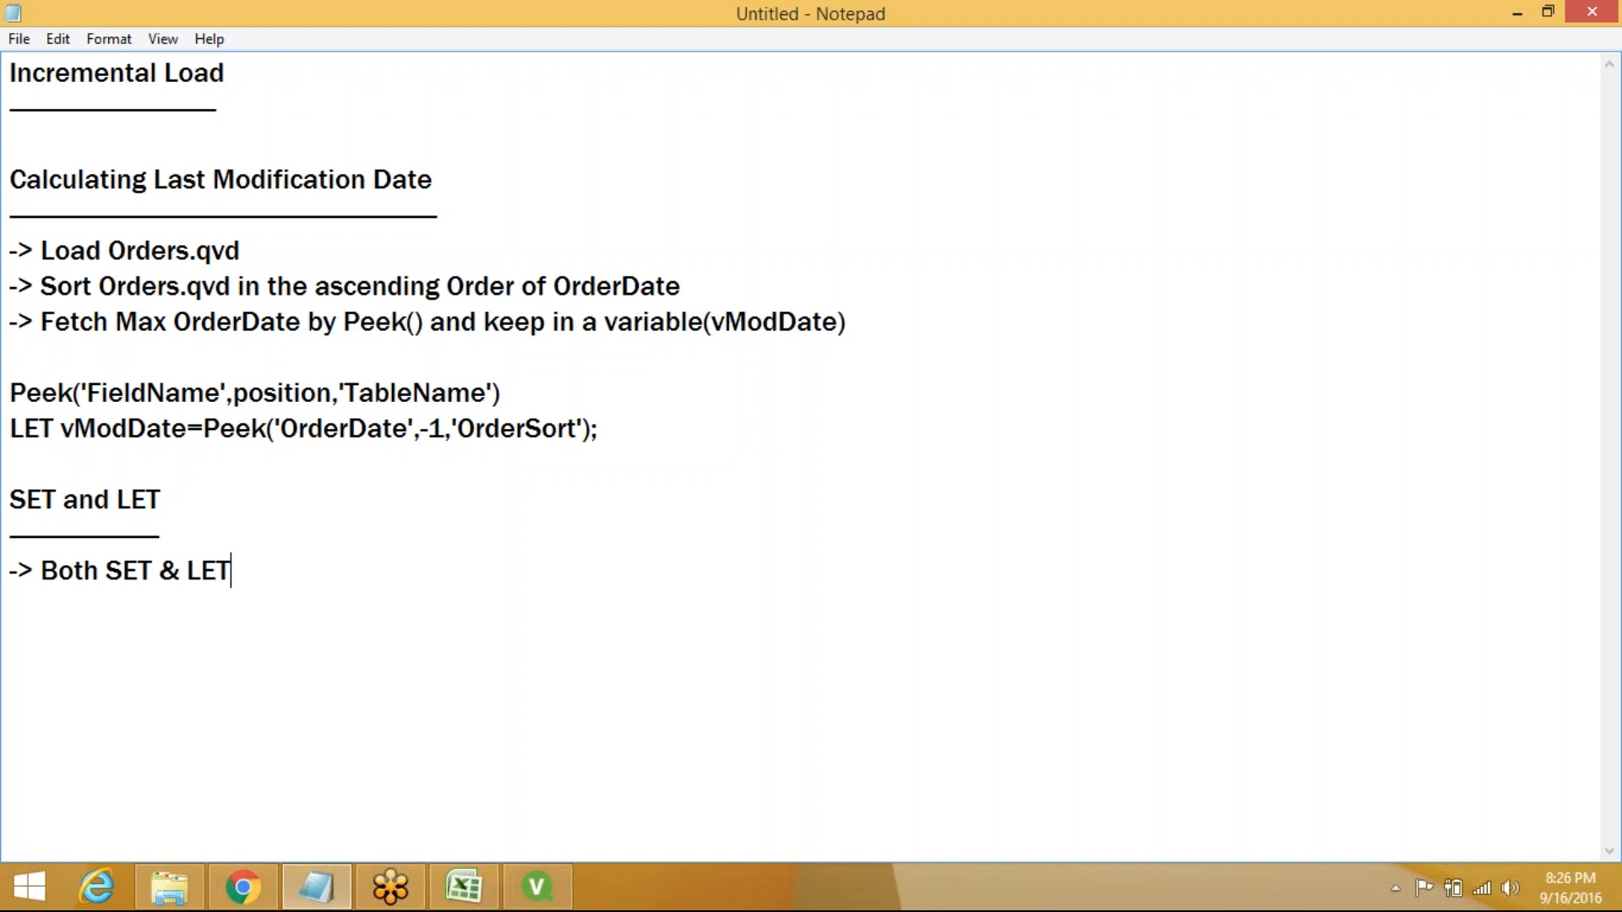
type(" or useful t")
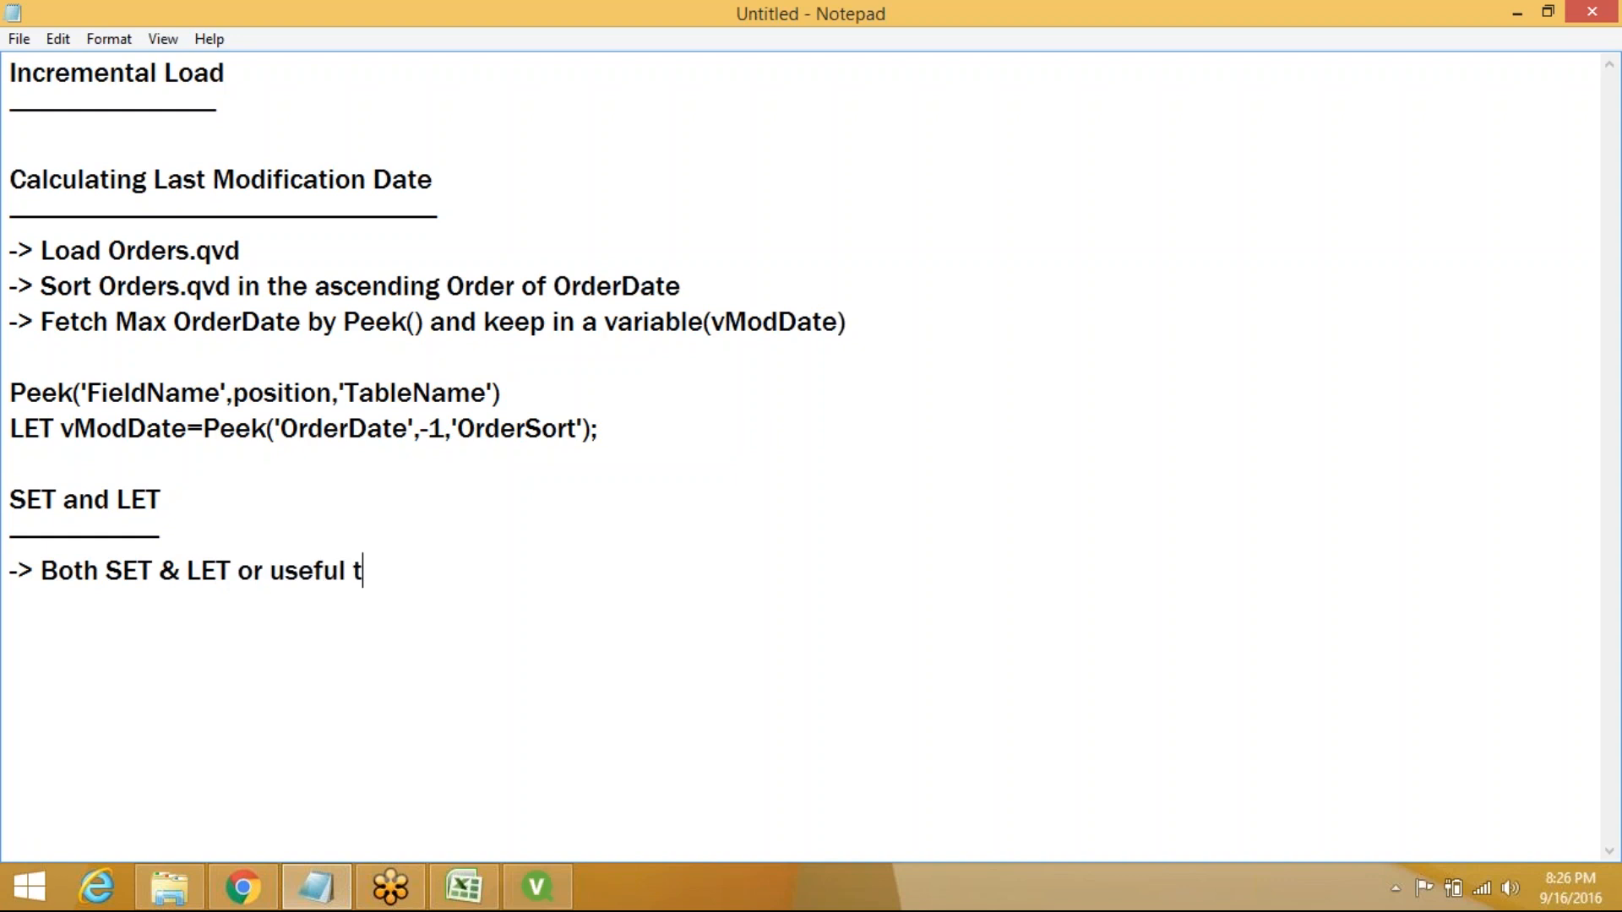
type("o evaluat ")
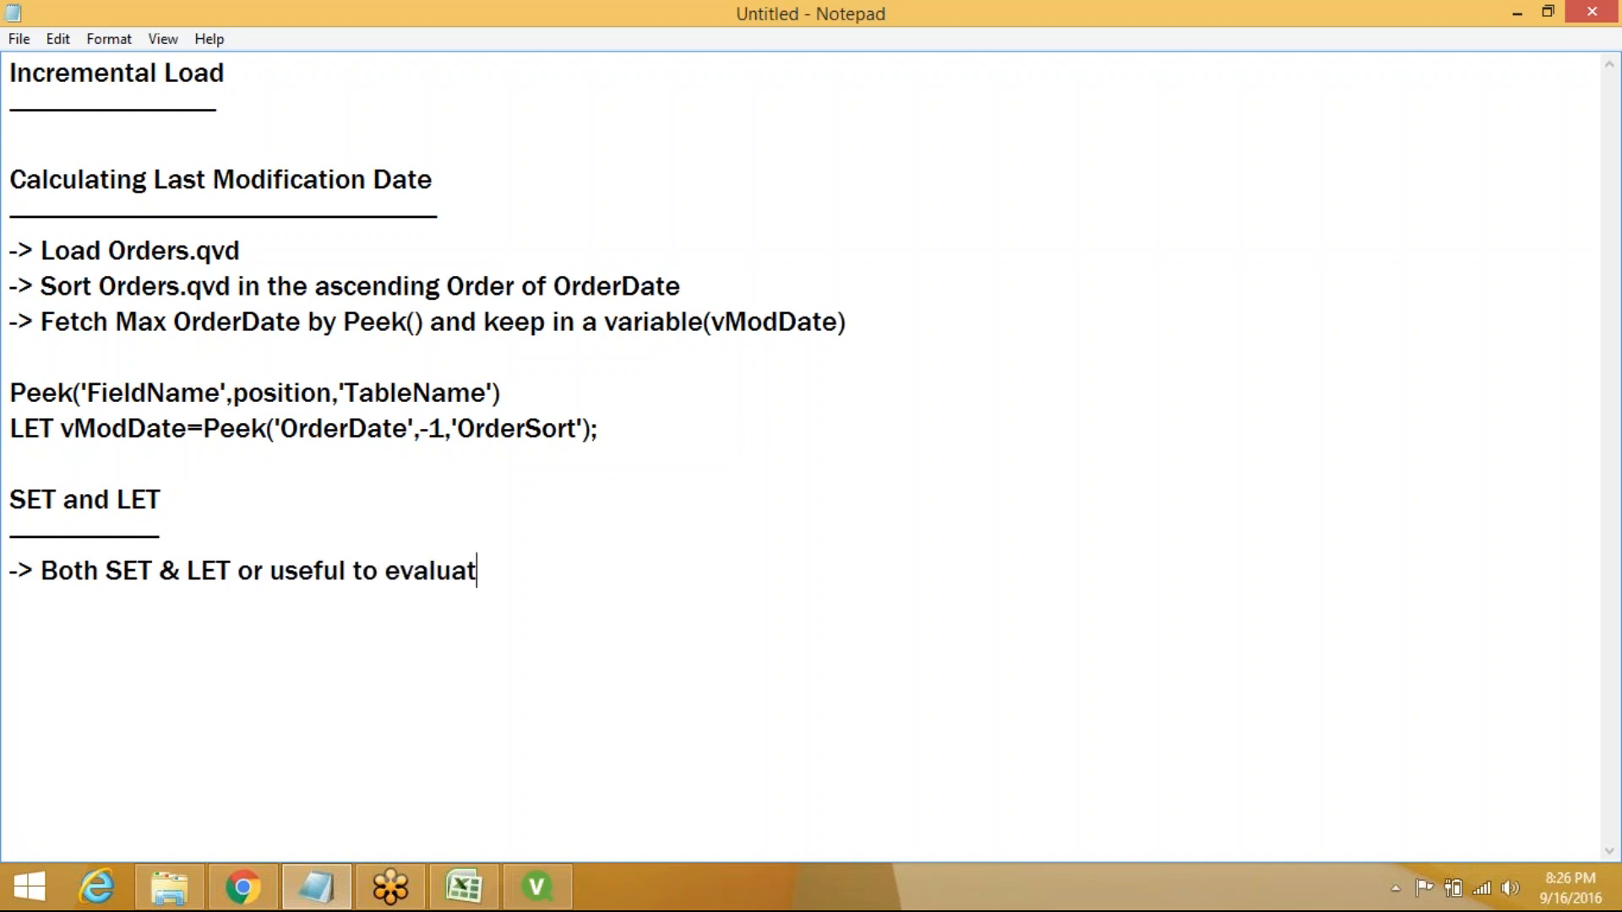
type("e")
key("BackSpace")
key("BackSpace")
key("BackSpace")
key("BackSpace")
key("BackSpace")
key("BackSpace")
key("BackSpace")
key("BackSpace")
key("BackSpace")
key("BackSpace")
key("BackSpace")
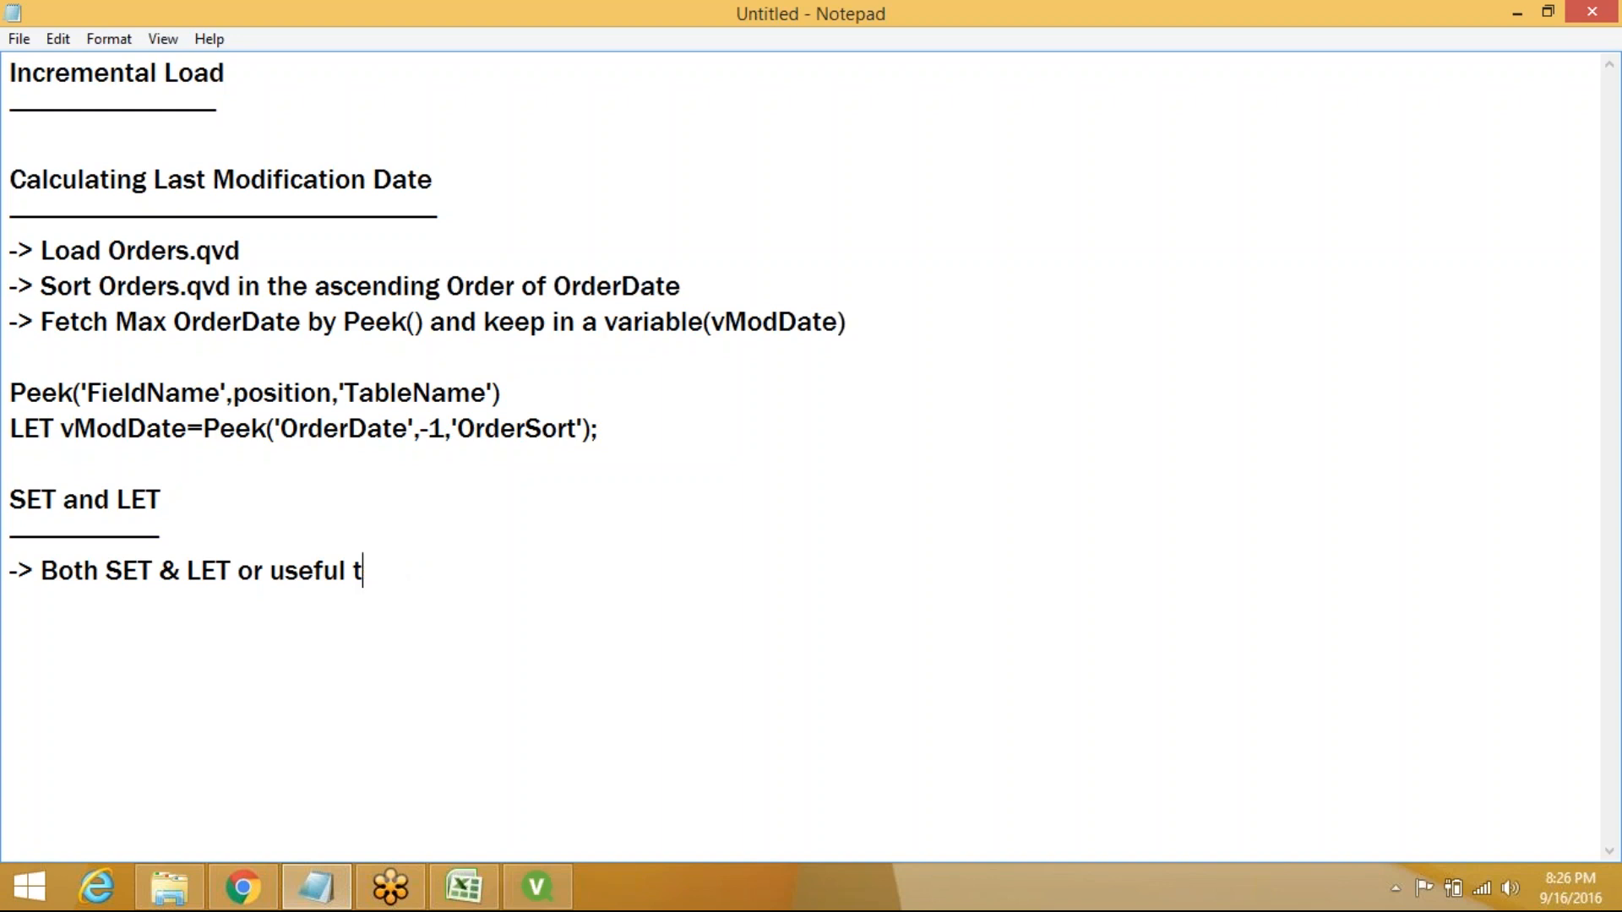
type("o define variables")
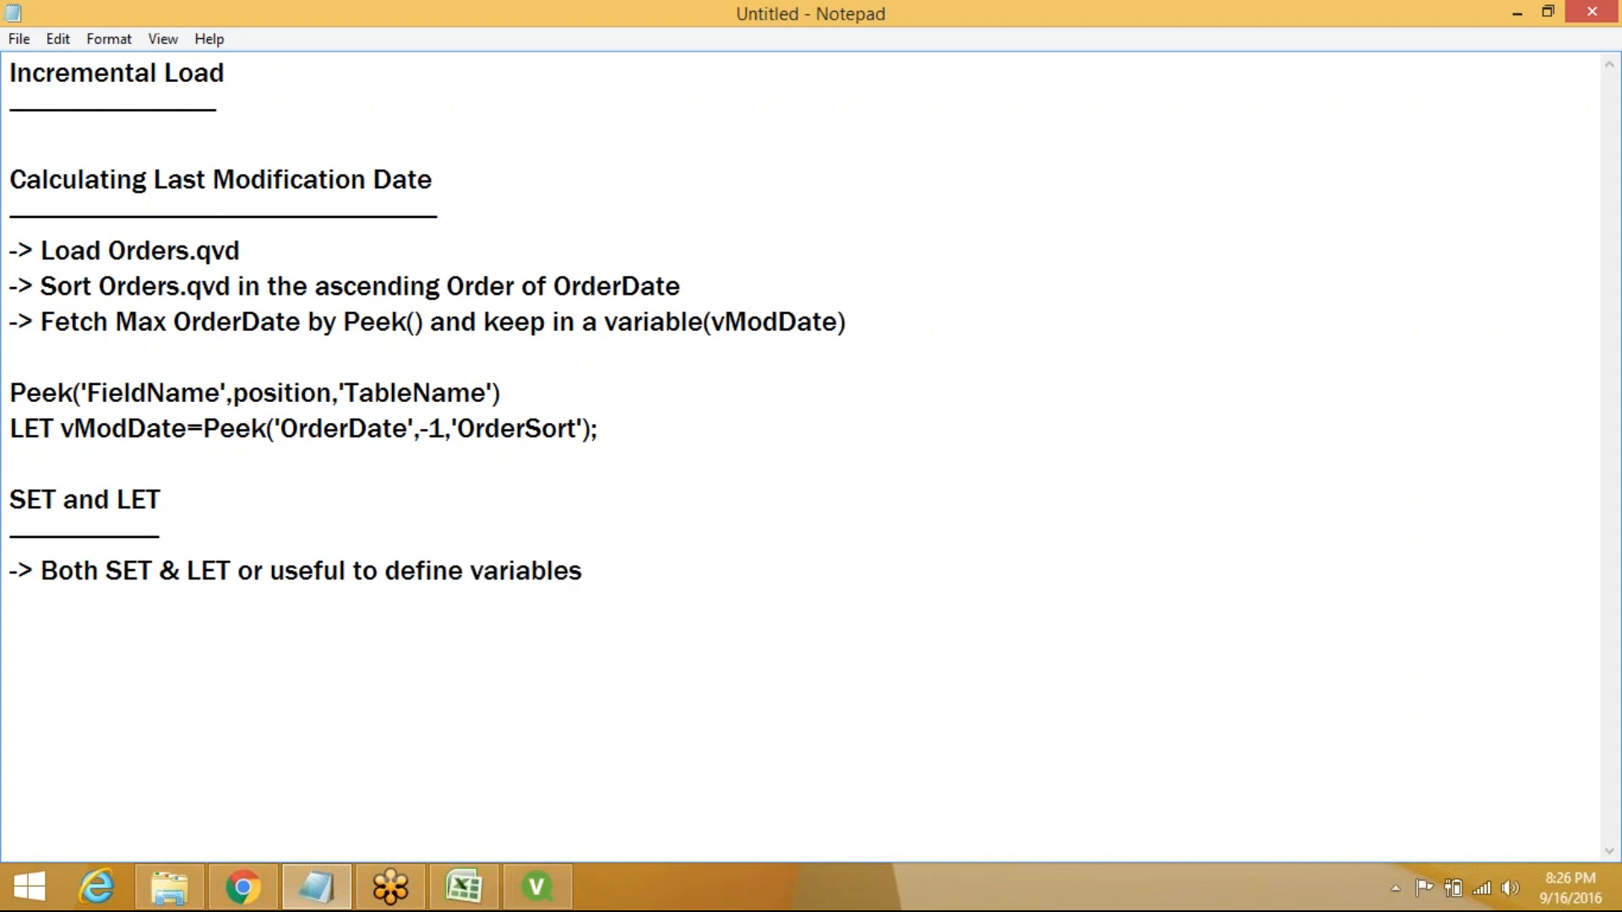
key("Return")
Add the bullet '-> SET cannot evaluate expressions but LET can evaluate expressions'
type("-> SET cannot eval")
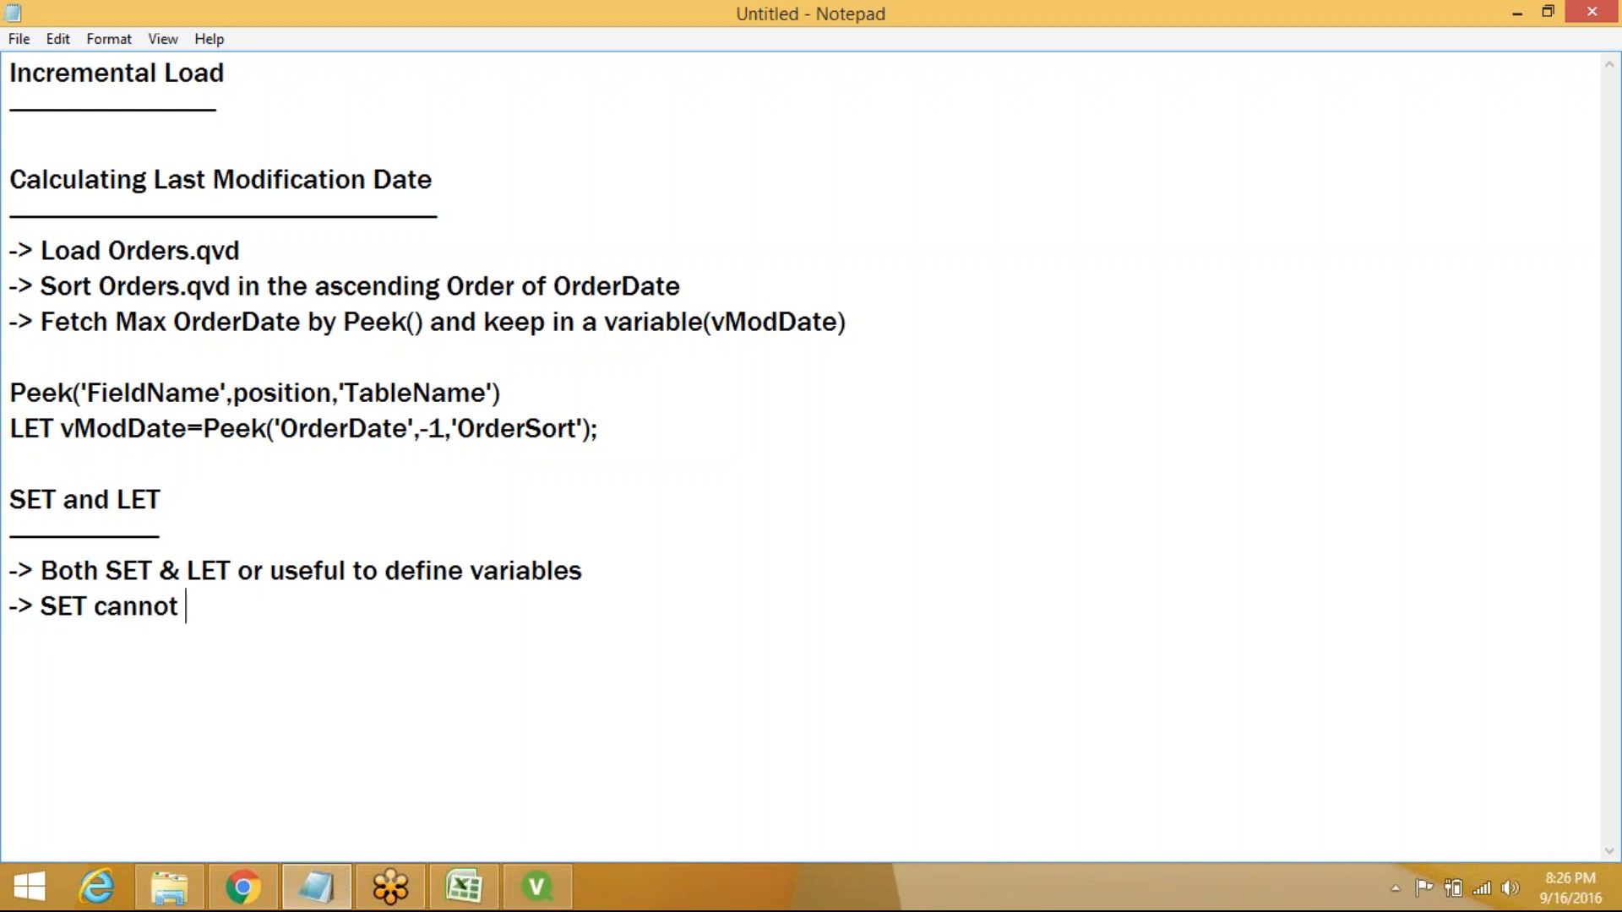
type("uate ")
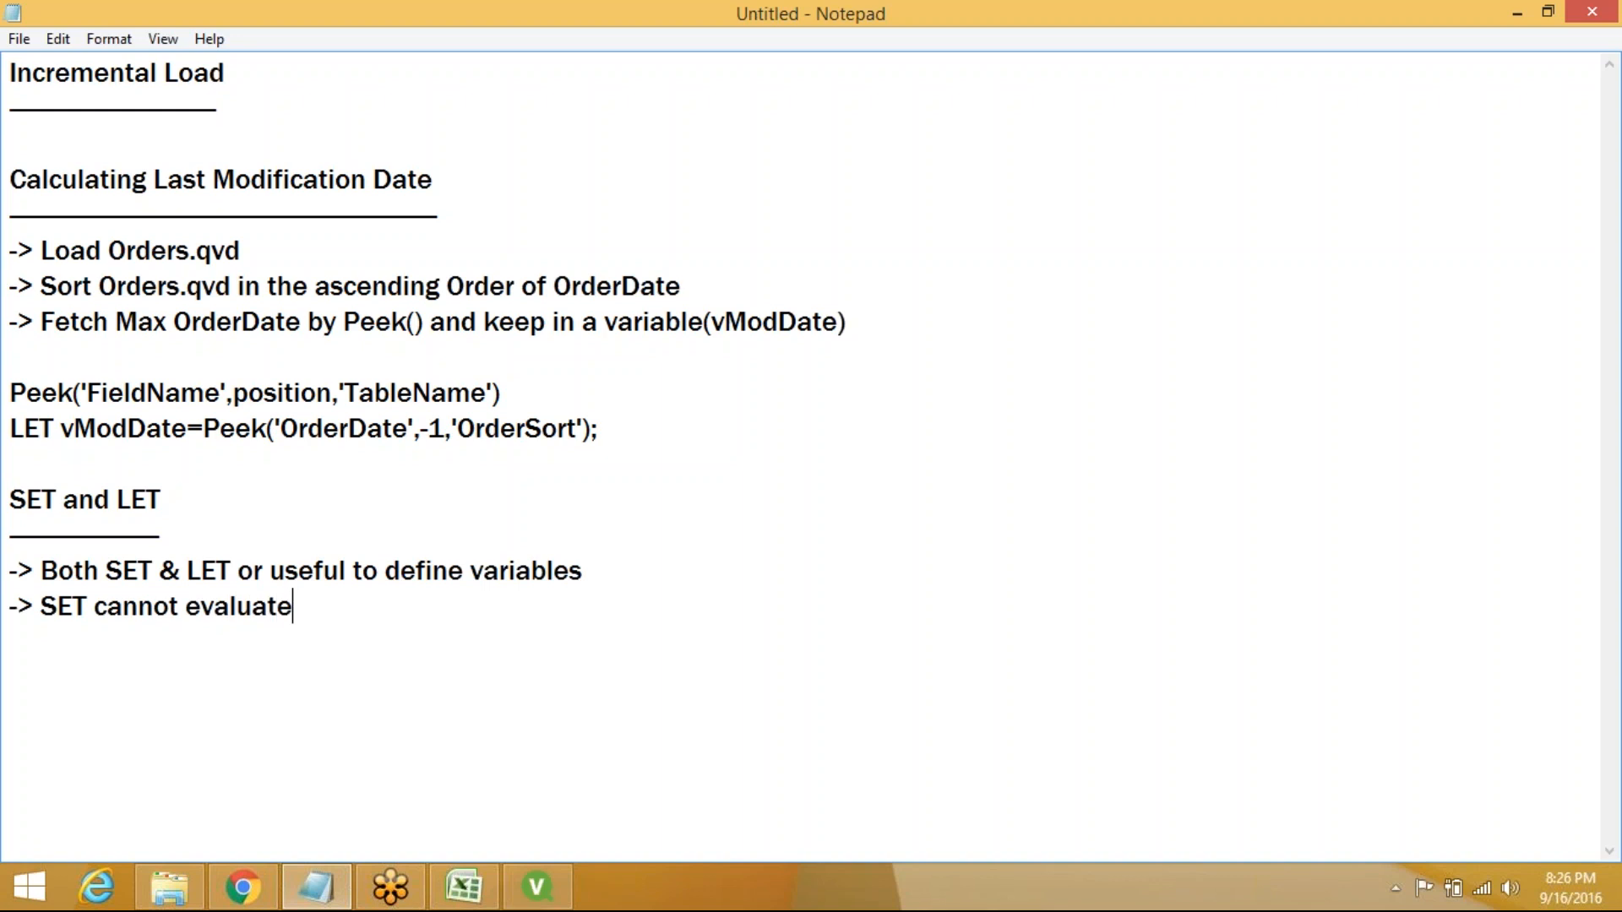
type("expressions")
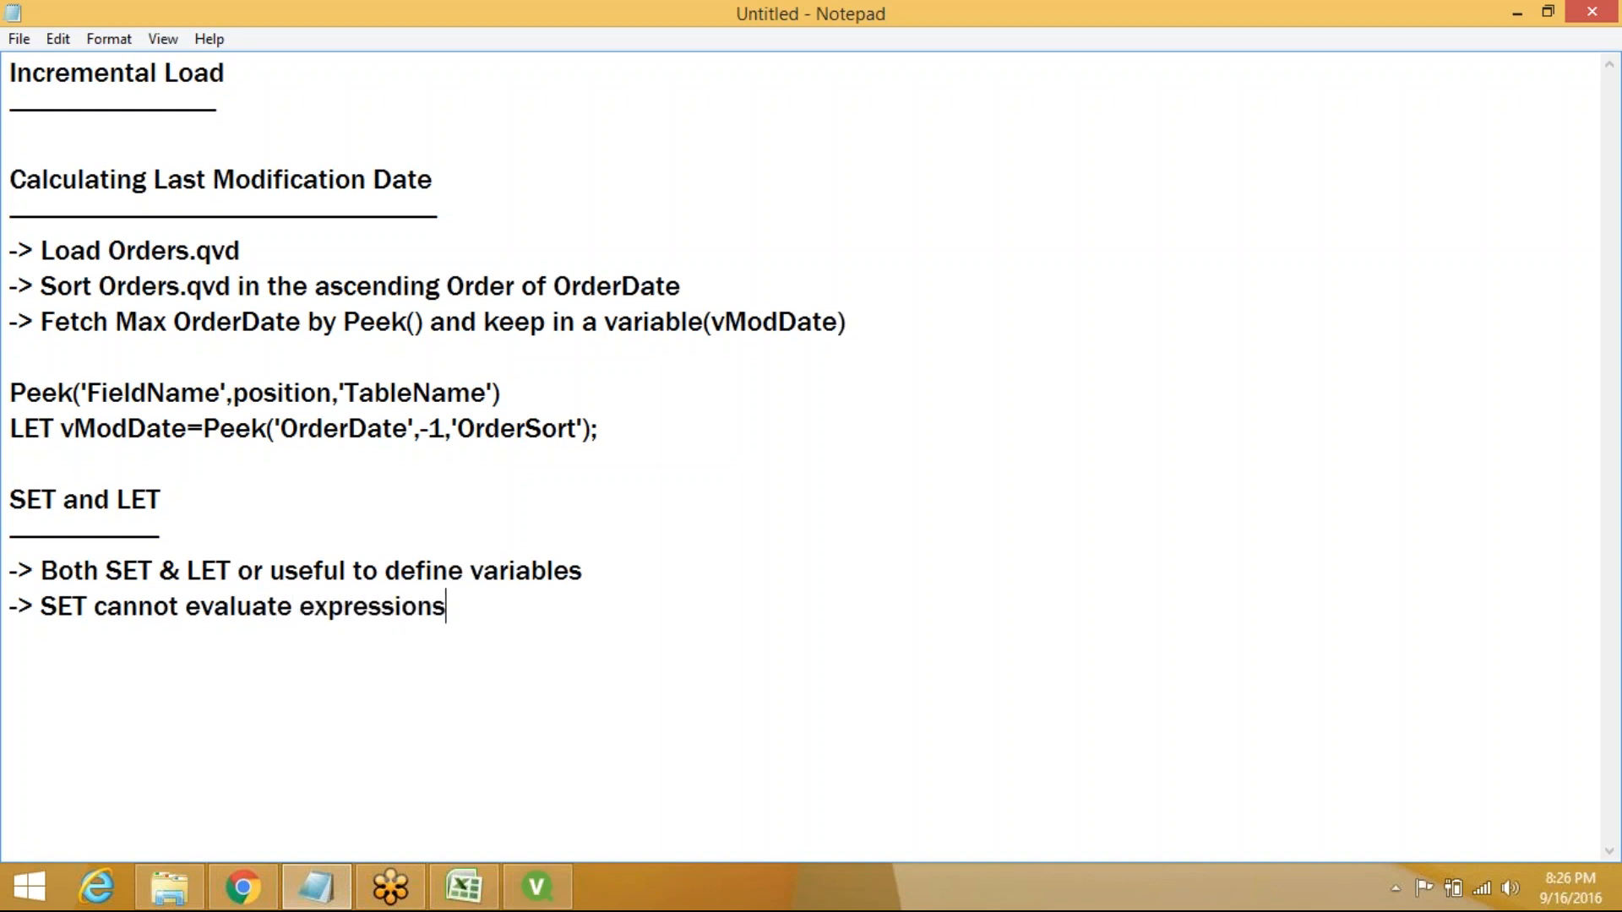
type(" but LET c")
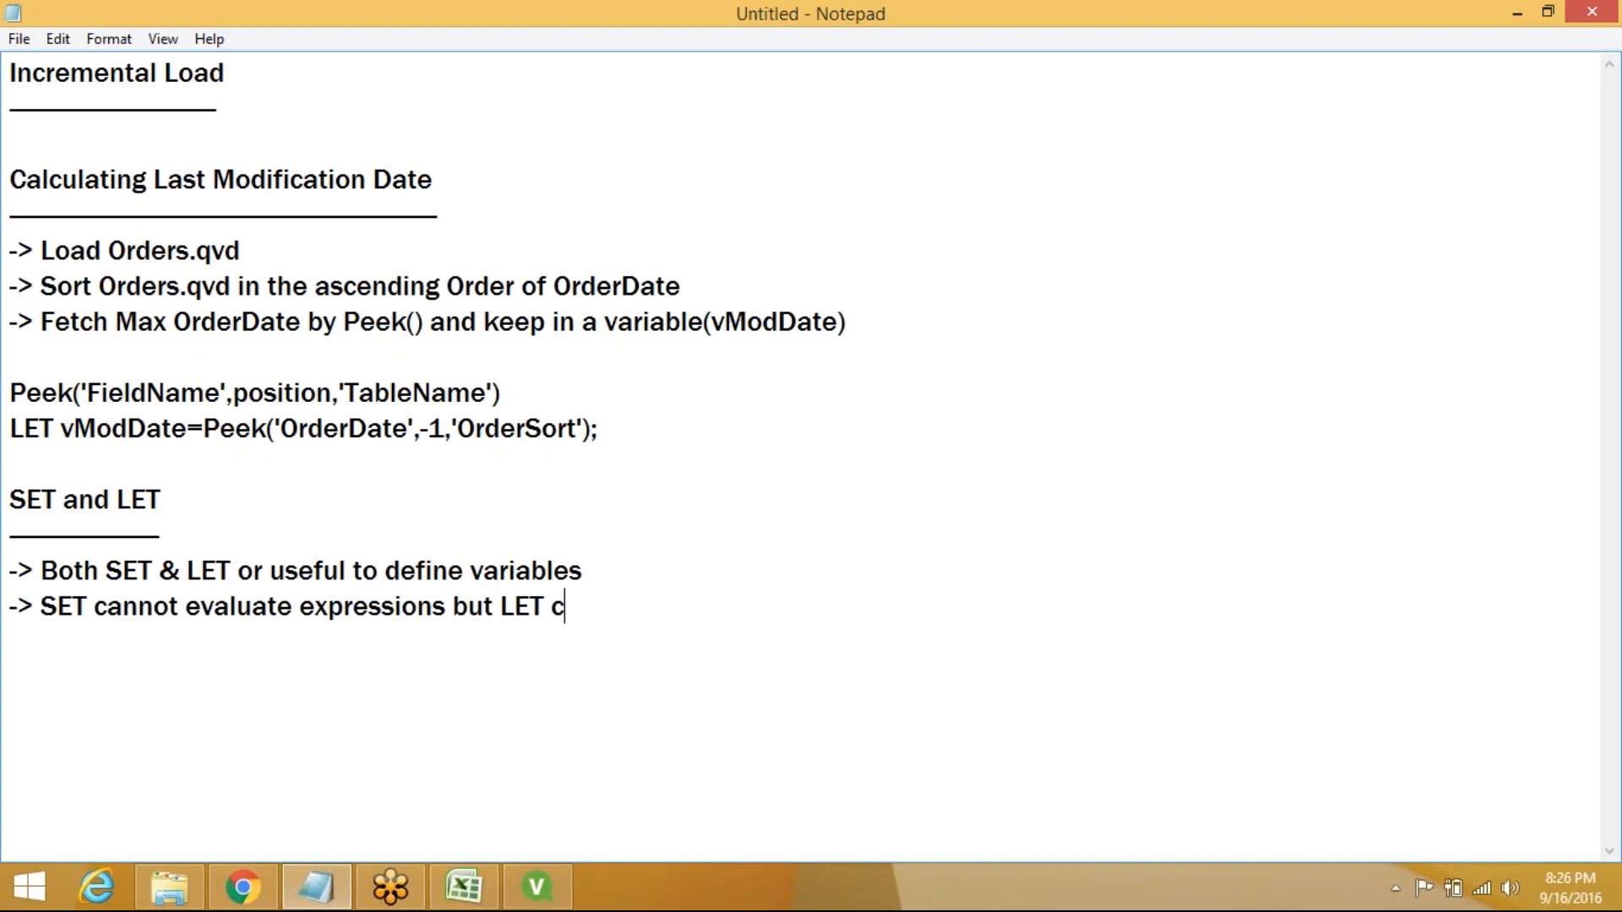
type("an evalua")
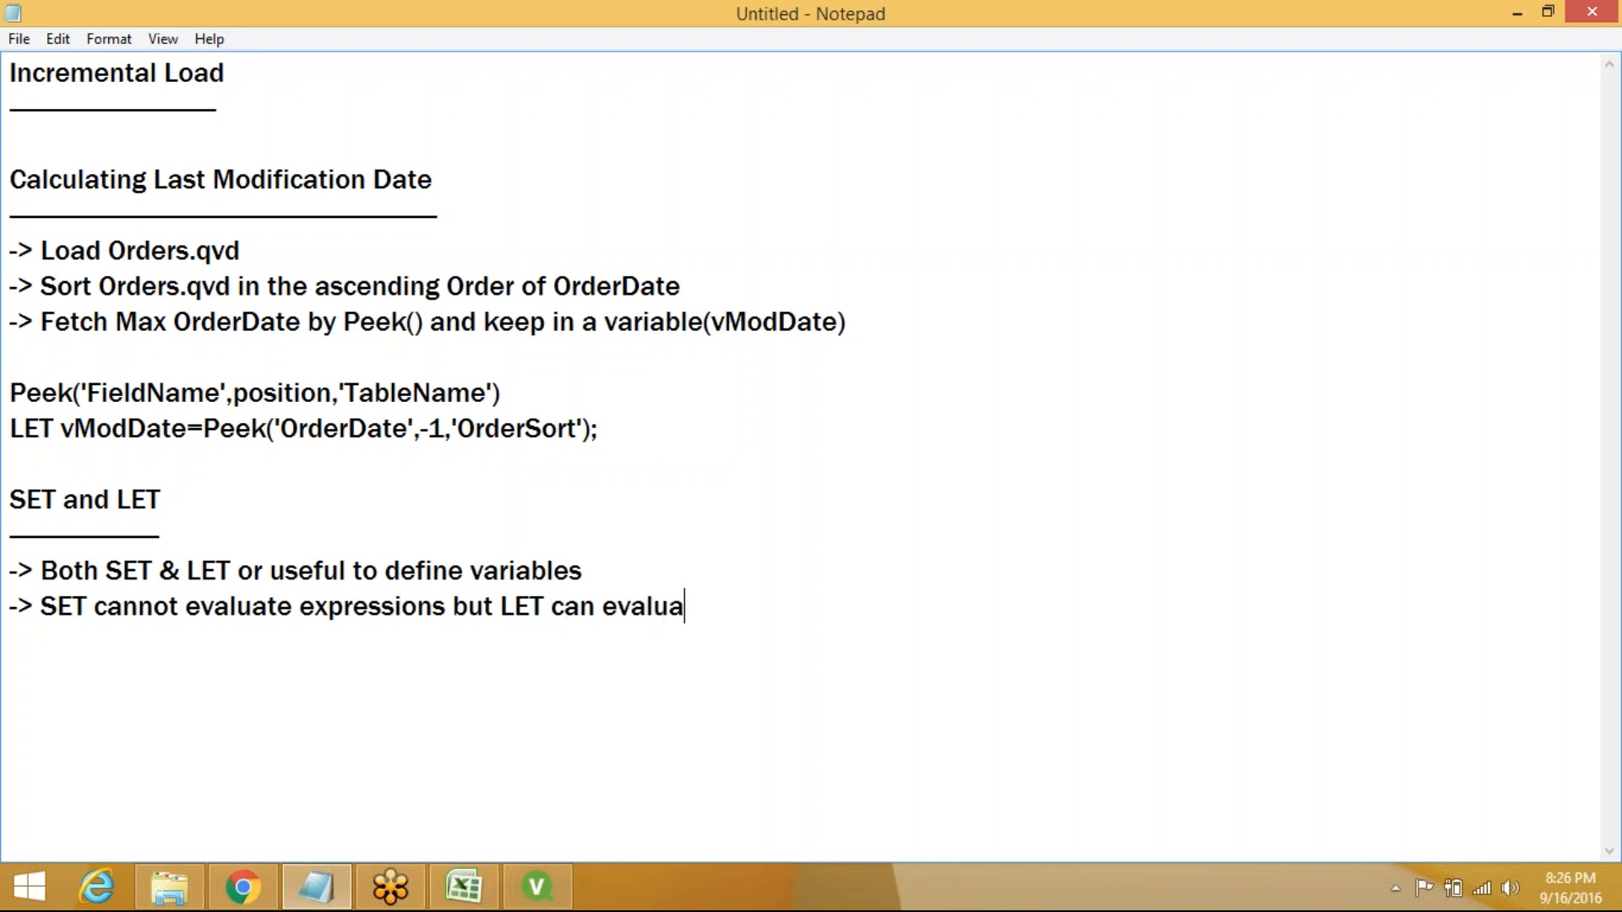
type("te expressiosn")
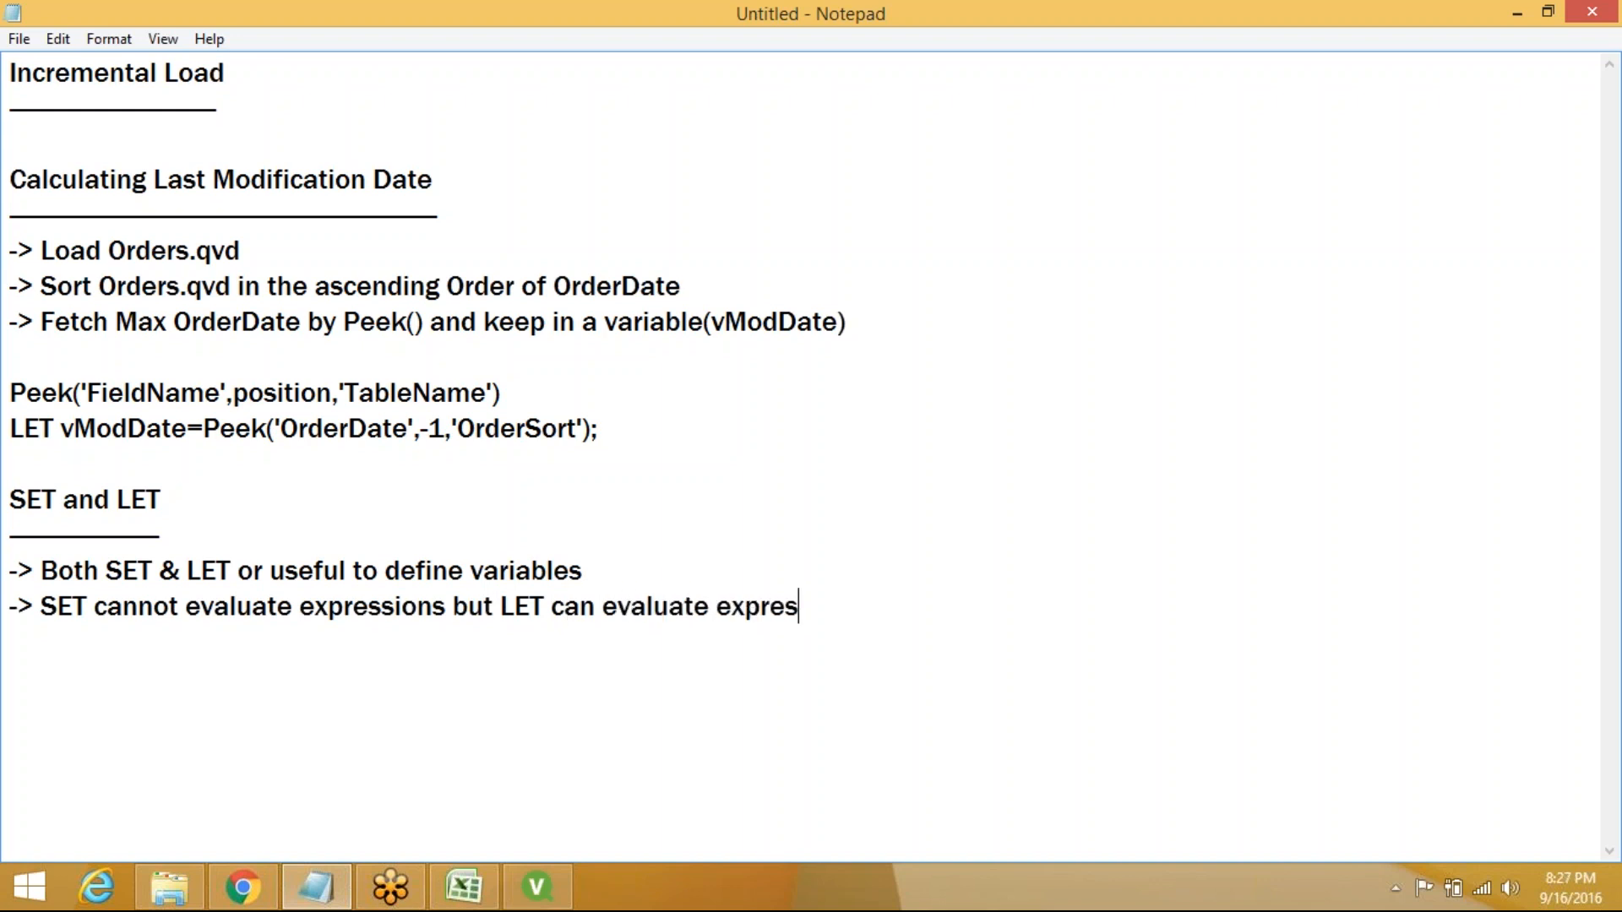
key("BackSpace")
key("BackSpace")
type("ns")
key("Return")
key("Return")
Change 'or' to 'are' in the first bullet and add an underlined 'Ex:' heading
left_click(263, 570)
key("BackSpace")
key("BackSpace")
type("are")
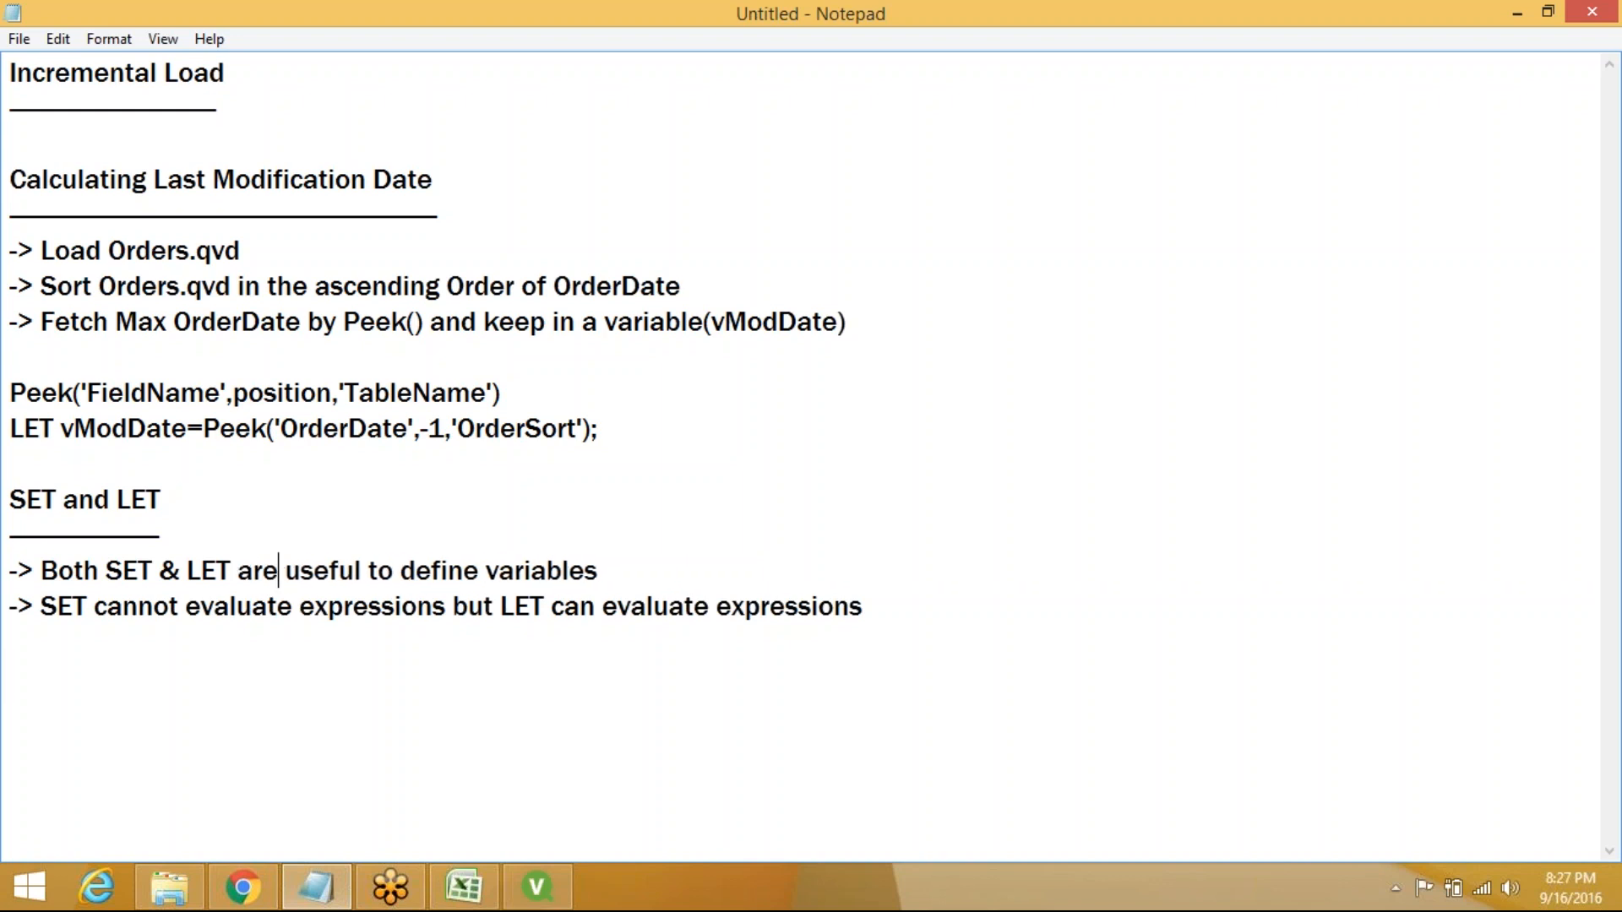
left_click(17, 649)
key("Return")
type("Ex:")
key("Return")
type("___")
Add the examples 'SET a=2+3; //2+3' and 'LET a=2+3; //5' below the heading
key("Return")
type("SET")
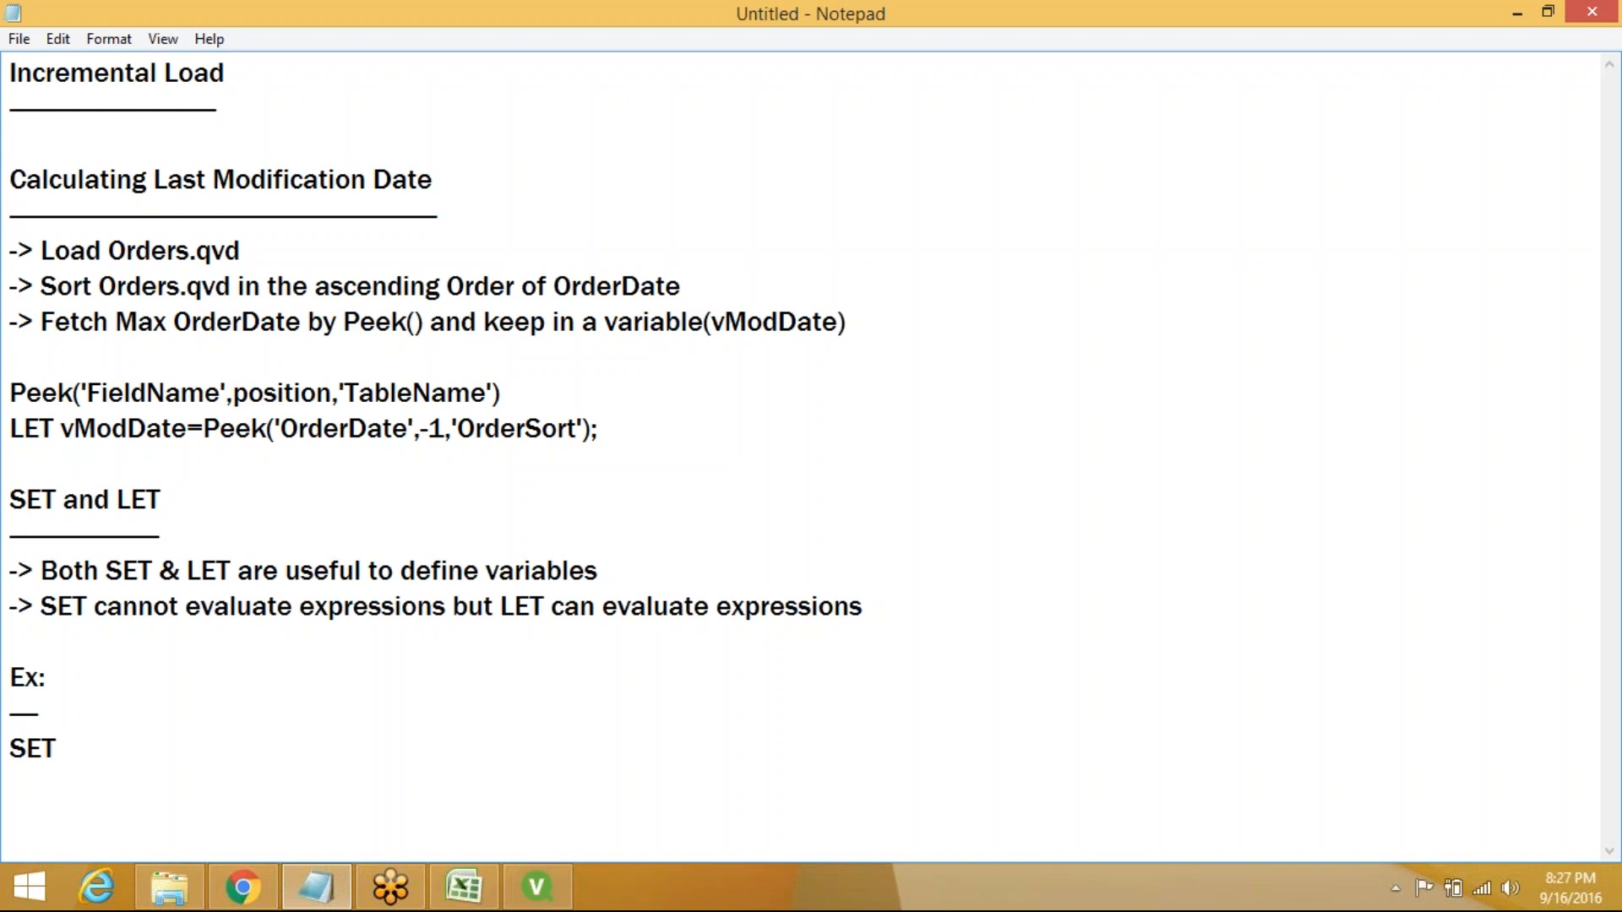
type(" a")
type("=")
type("2=3")
key("BackSpace")
key("BackSpace")
type("+3;  //2")
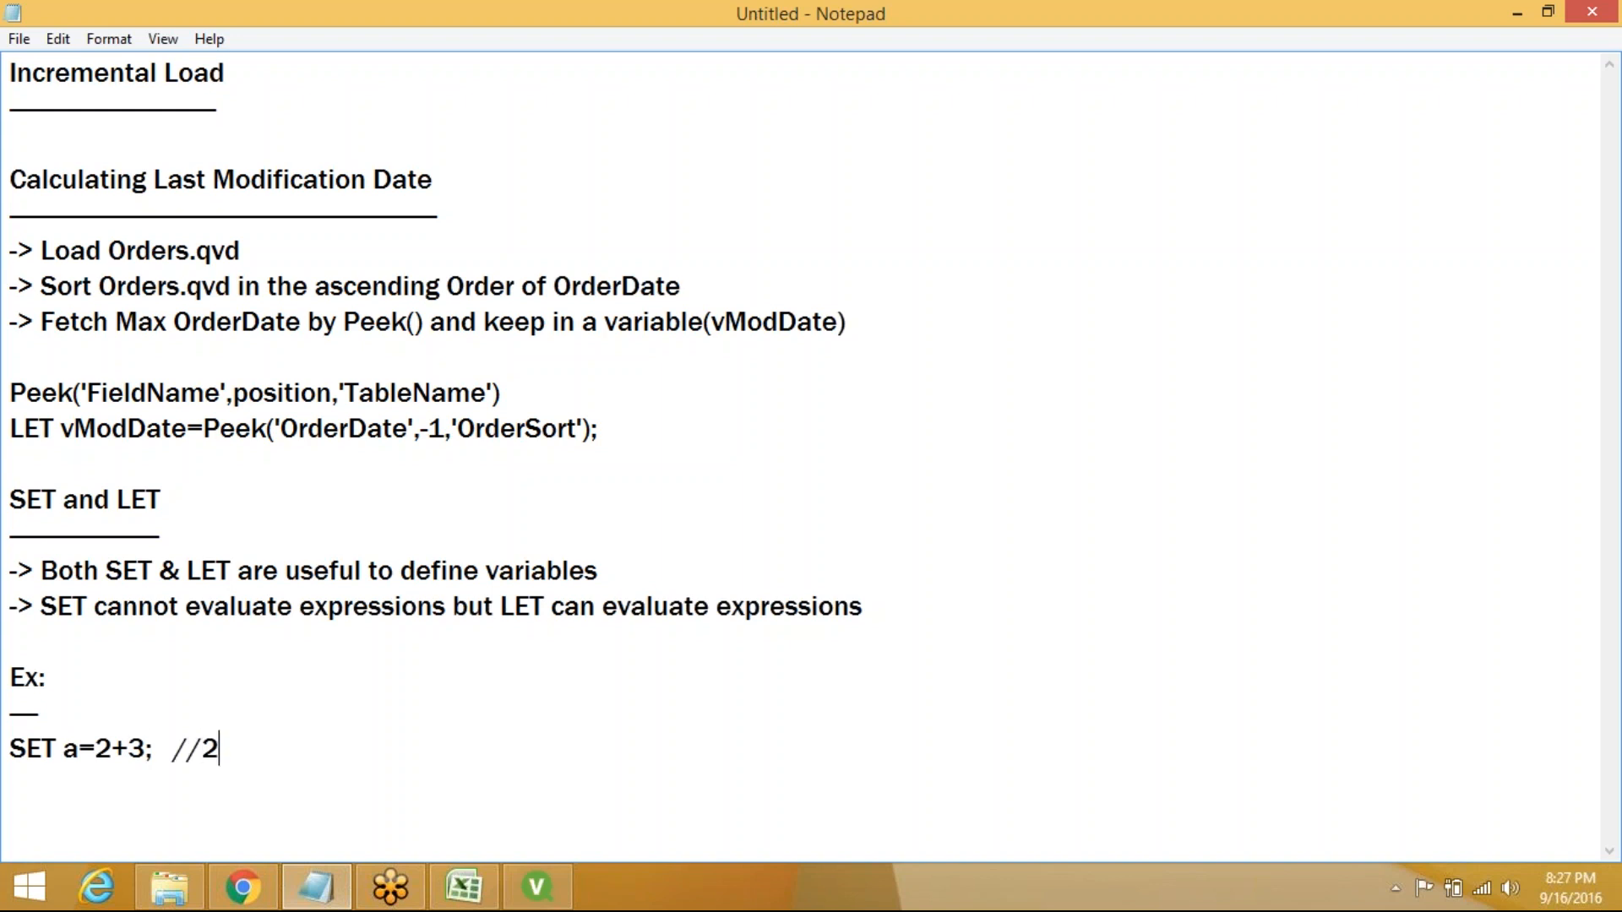
type("+3")
key("Return")
type("LET a=")
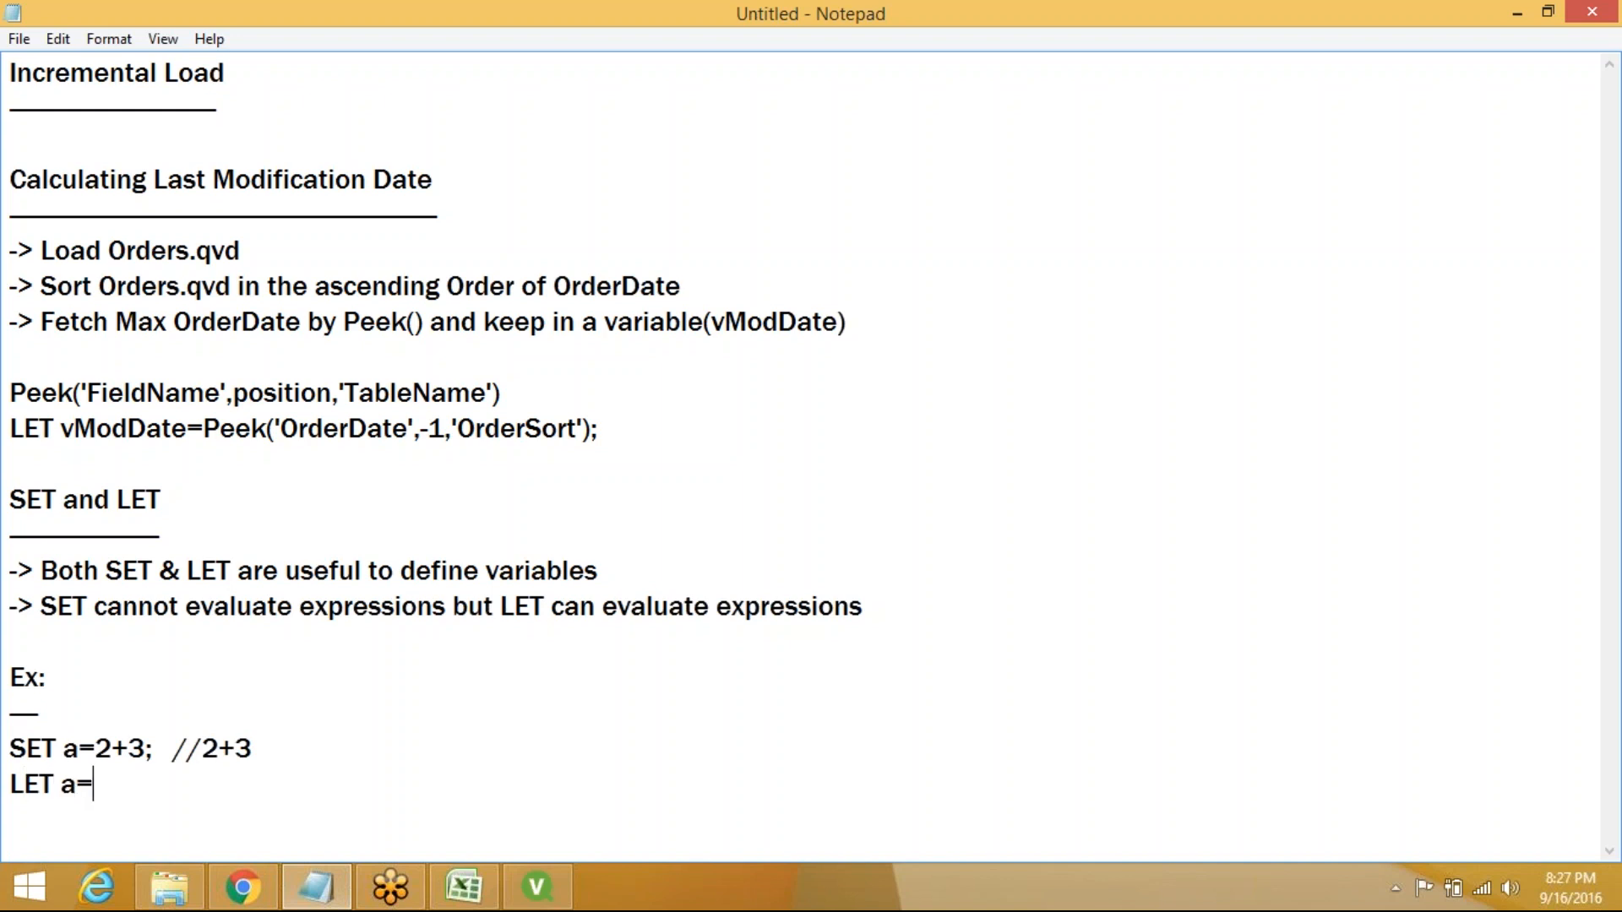
type("2+3; //5")
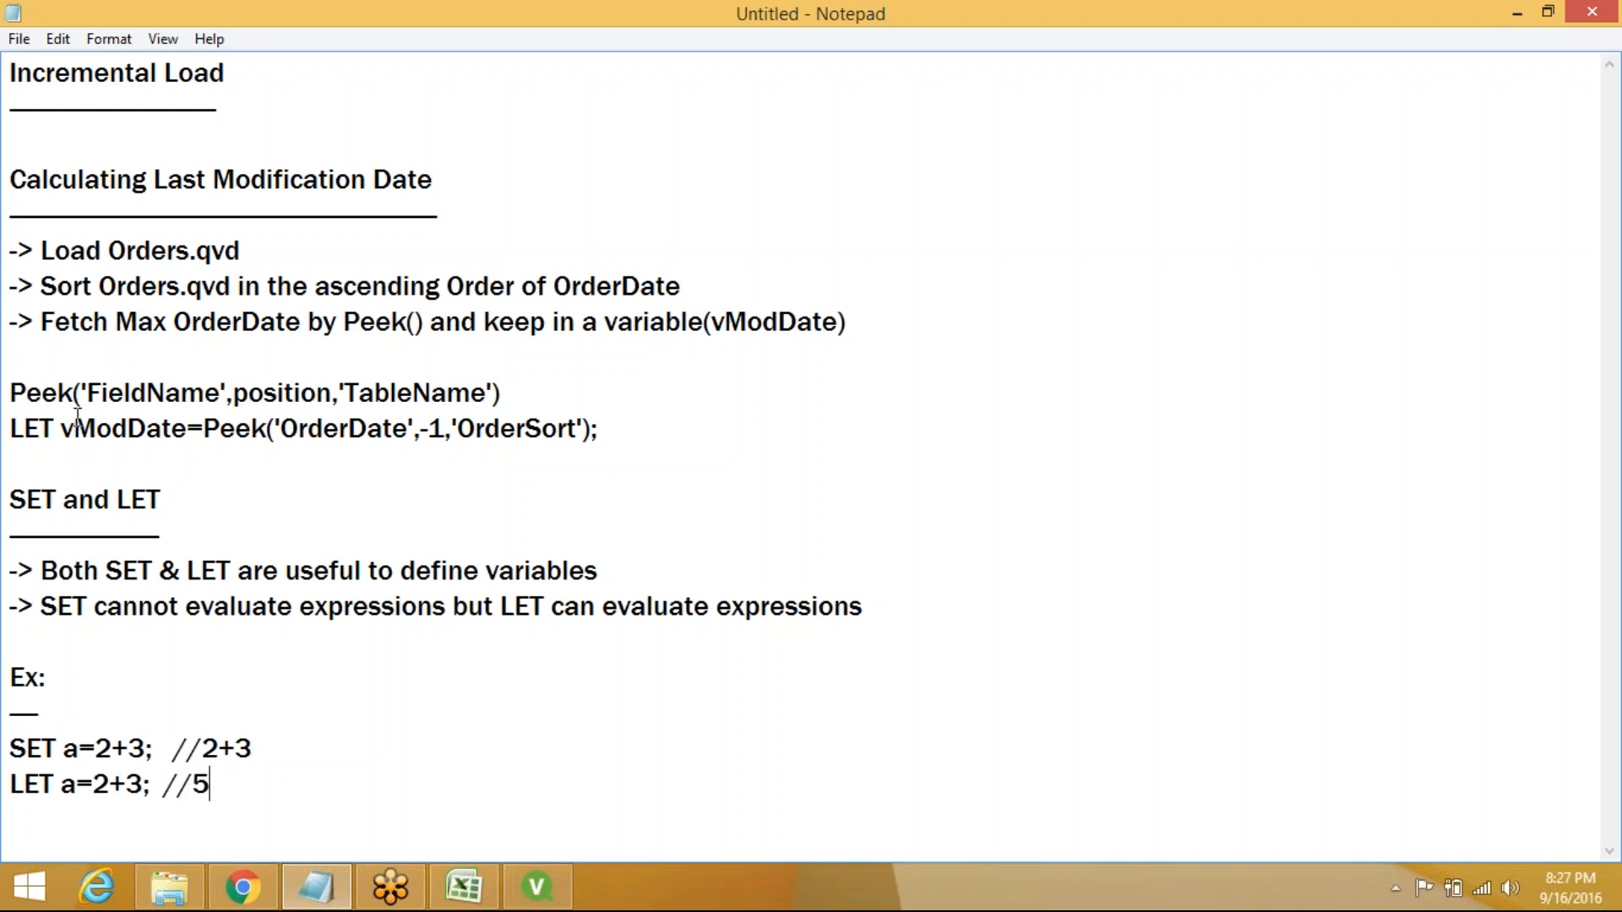
Highlight the Peek expression and the LET vModDate statement, then add blank lines below it
left_click_drag(203, 427, 572, 450)
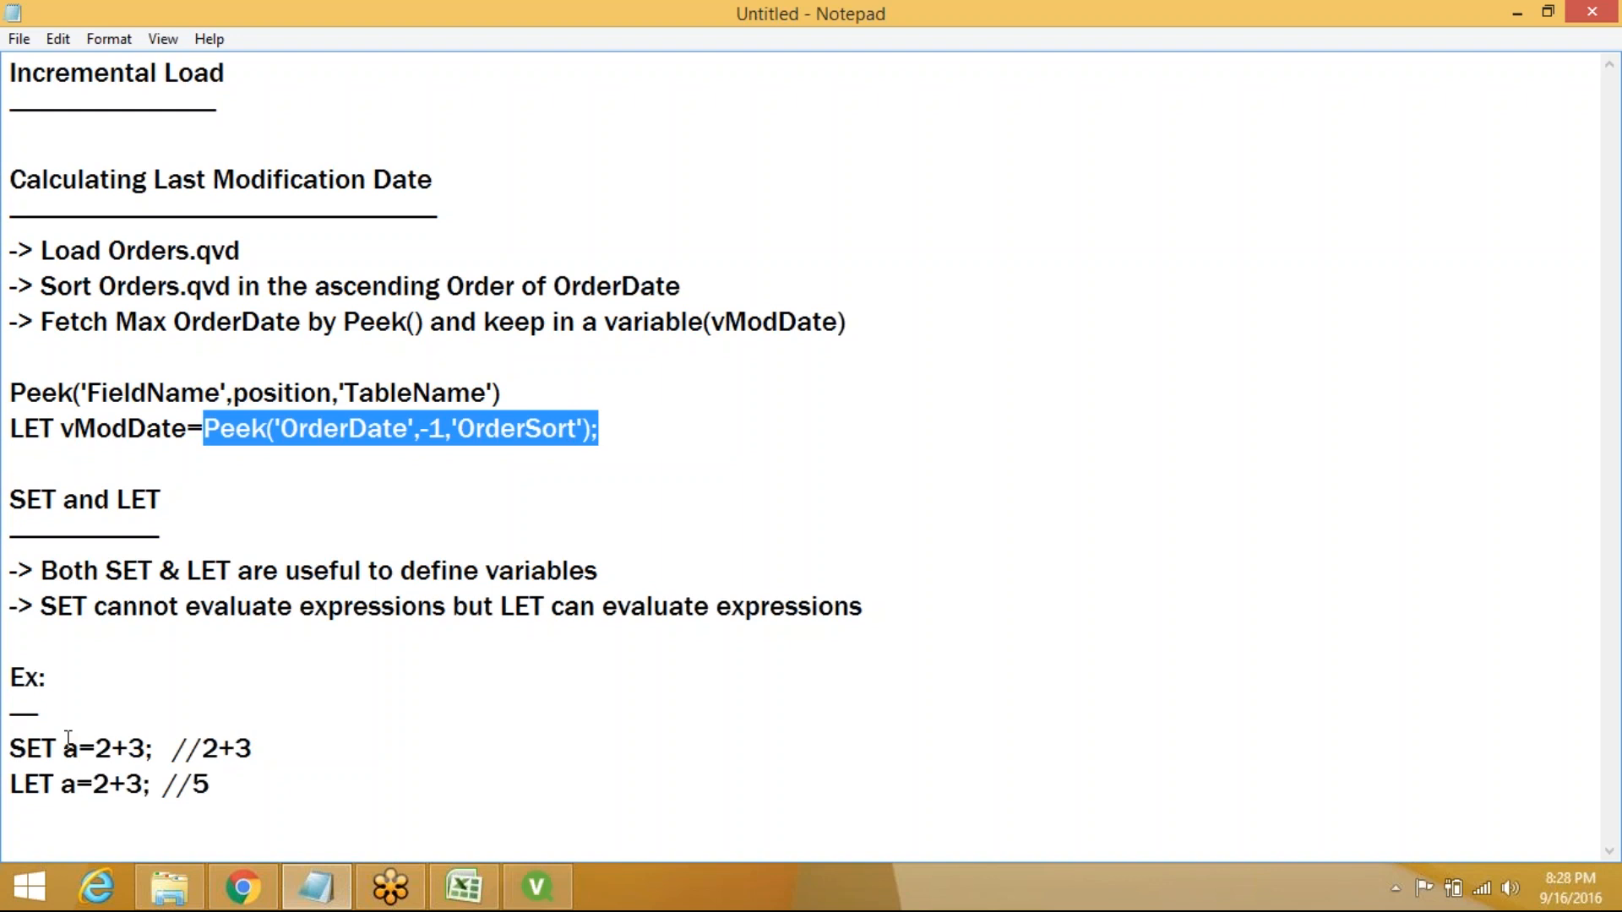
left_click(24, 818)
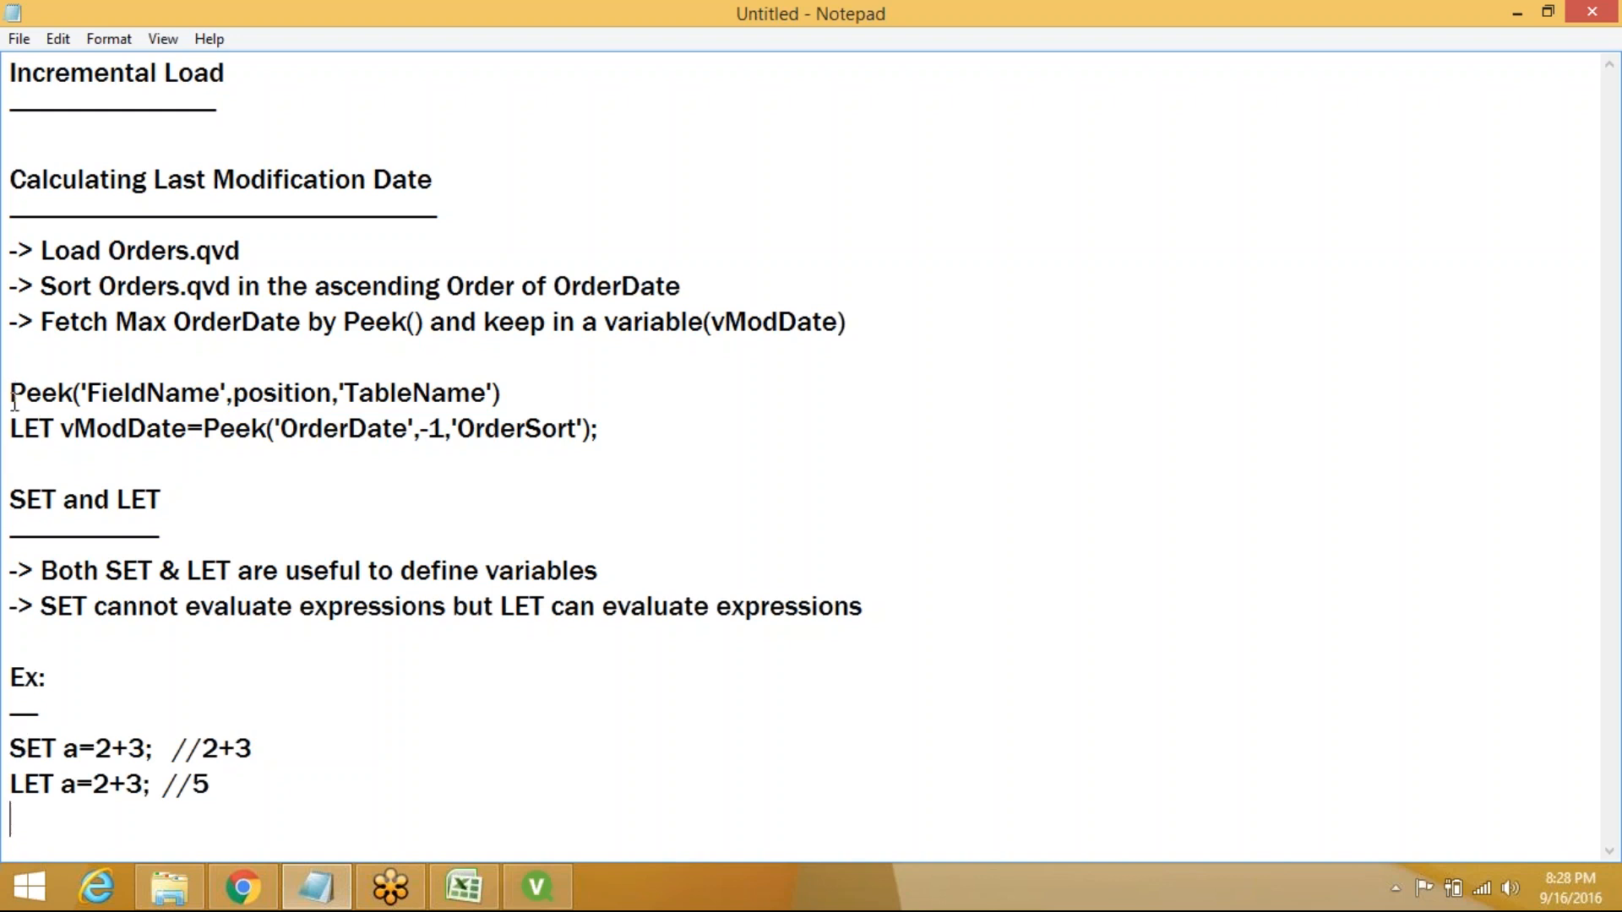
left_click_drag(10, 427, 627, 425)
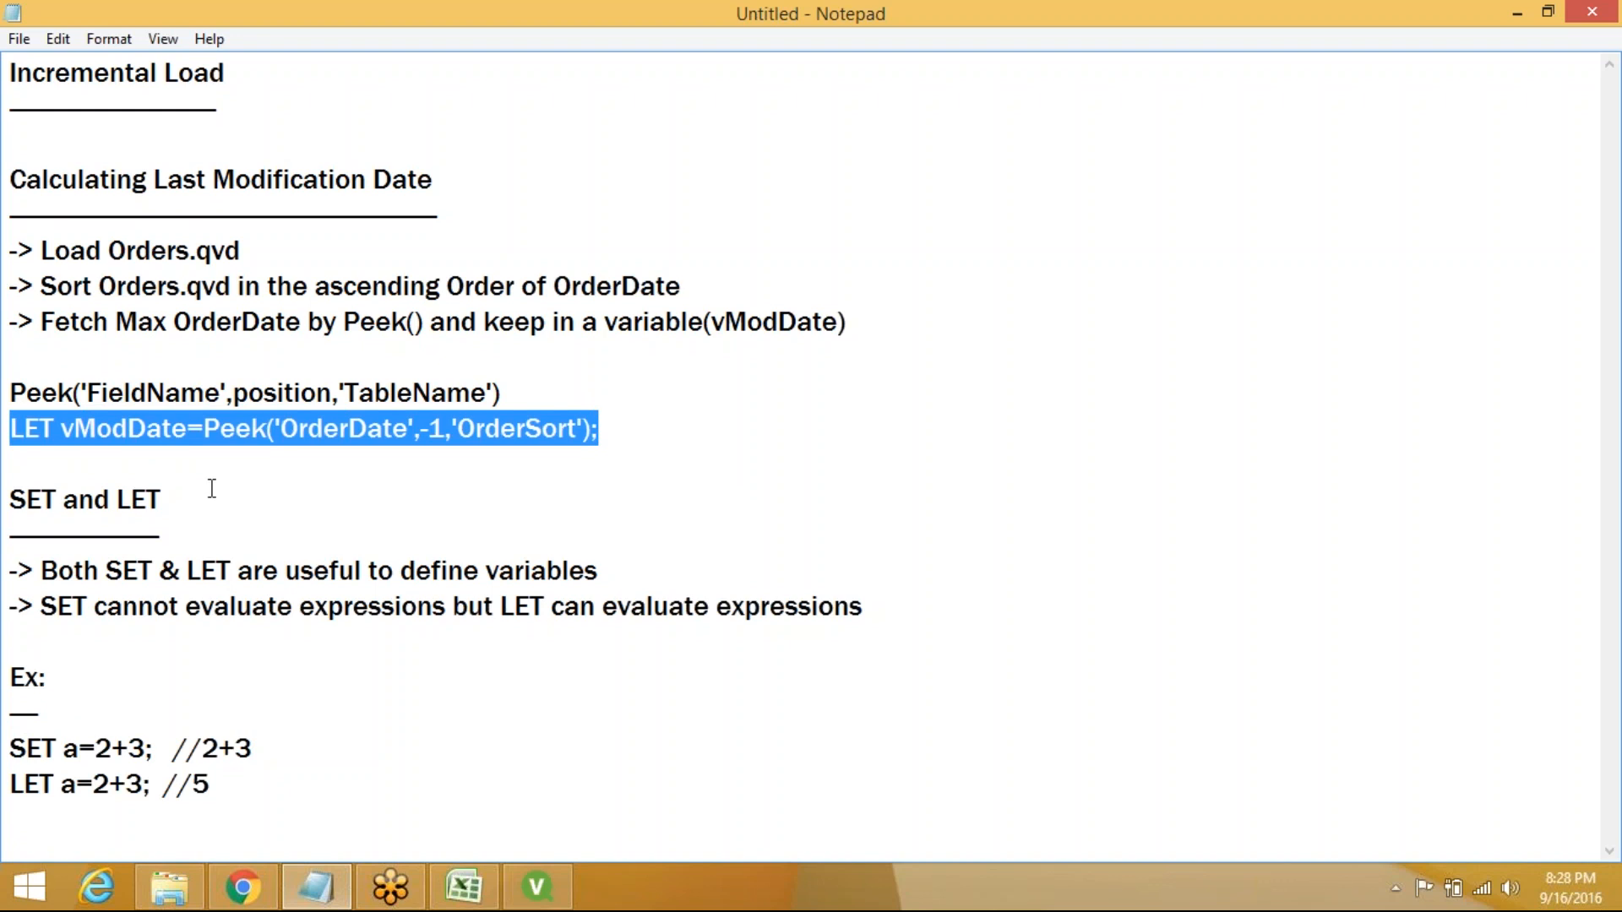
left_click(642, 431)
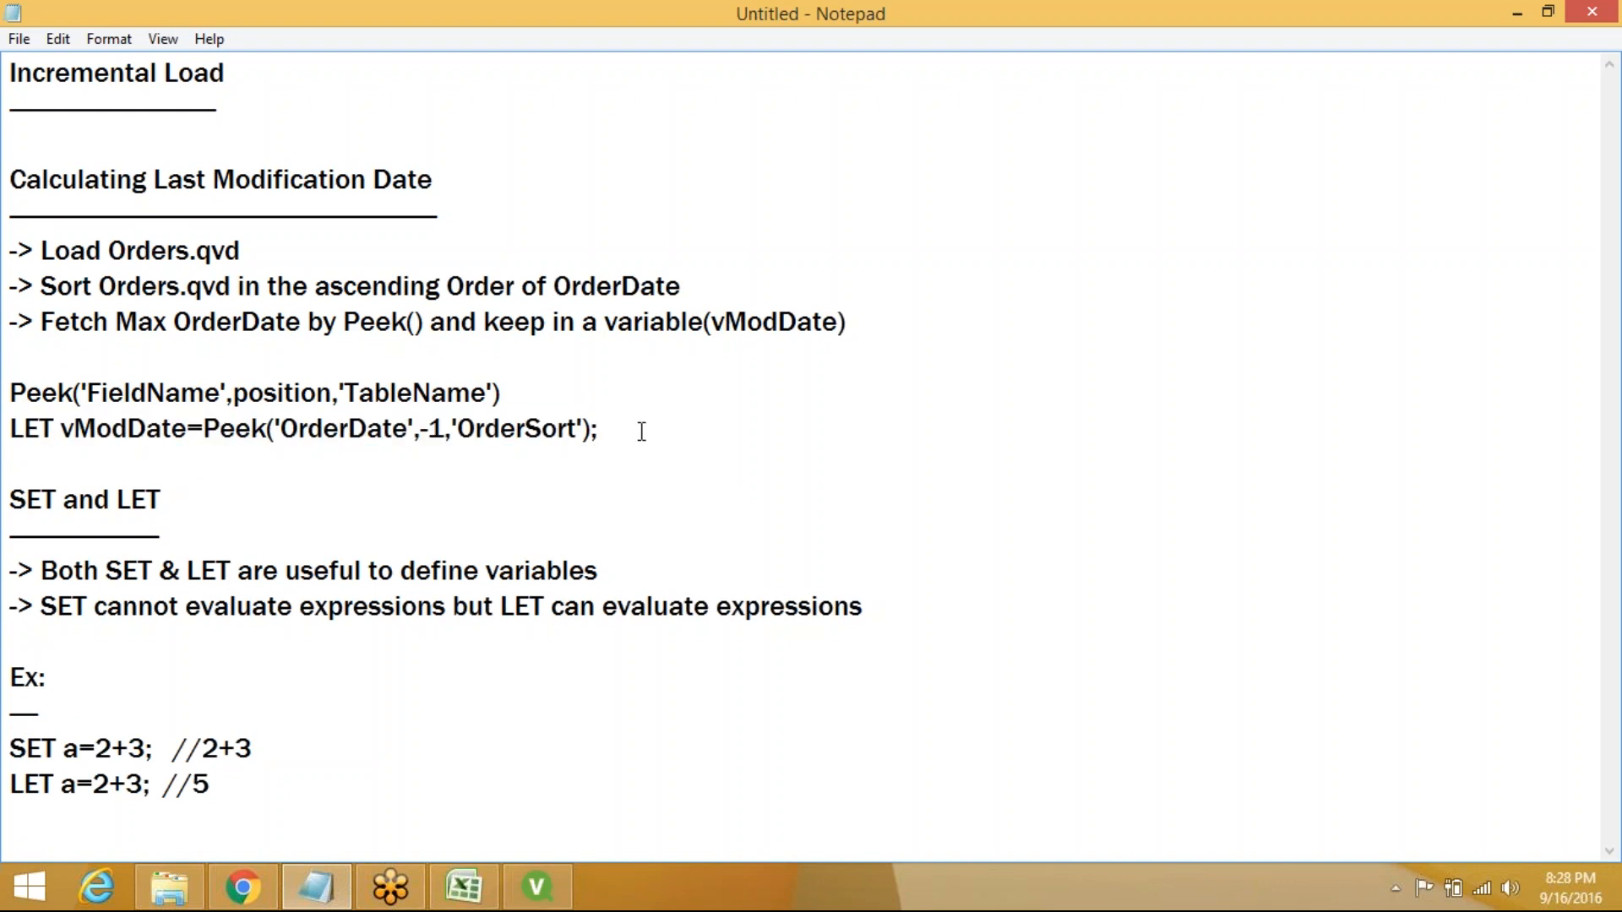
key("Return")
key("Return")
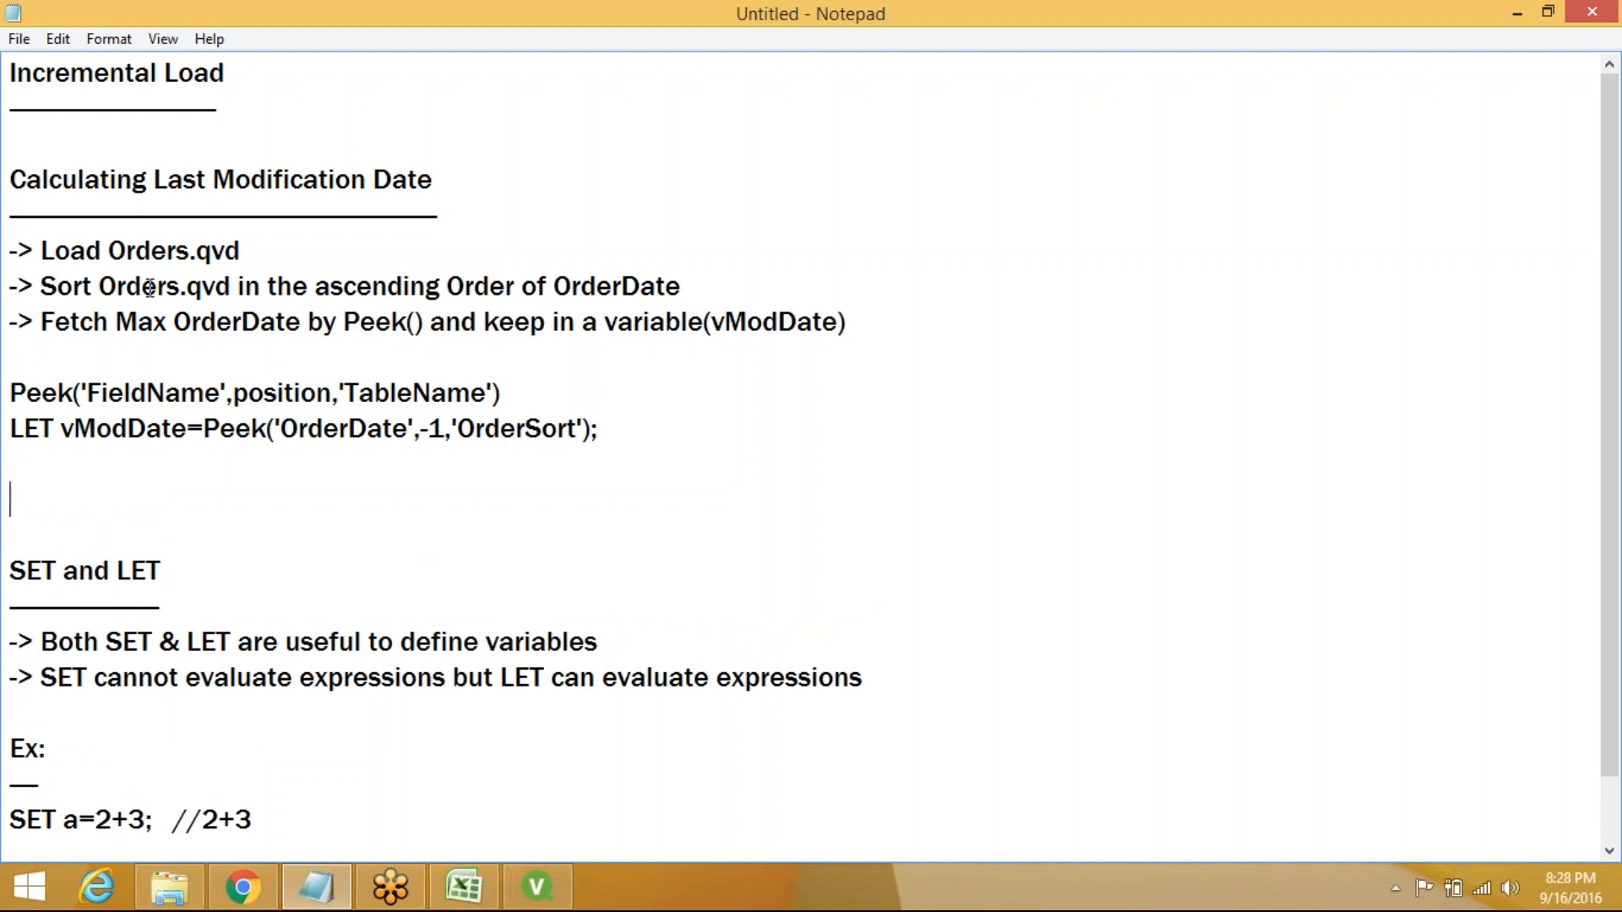
Add a '-> Drop QVD File' note, add a line after the LET example, and minimise Notepad
type("-> Drop QV")
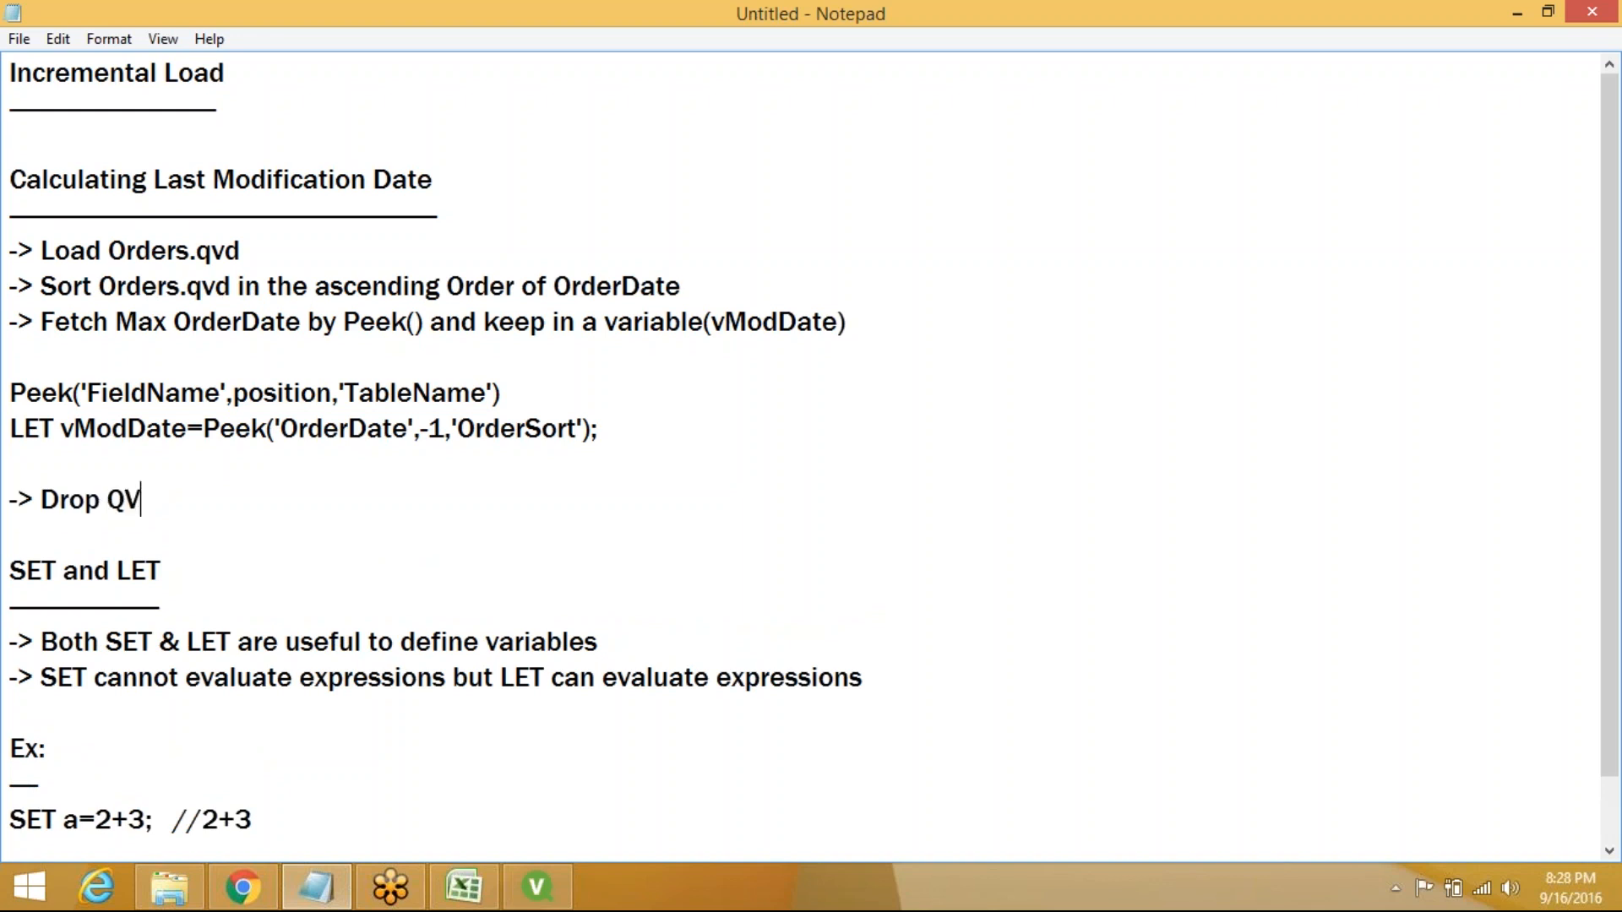
type("D File")
key("Down")
key("Down")
key("Down")
key("Down")
key("Down")
key("Down")
key("Down")
key("Down")
key("Down")
key("Down")
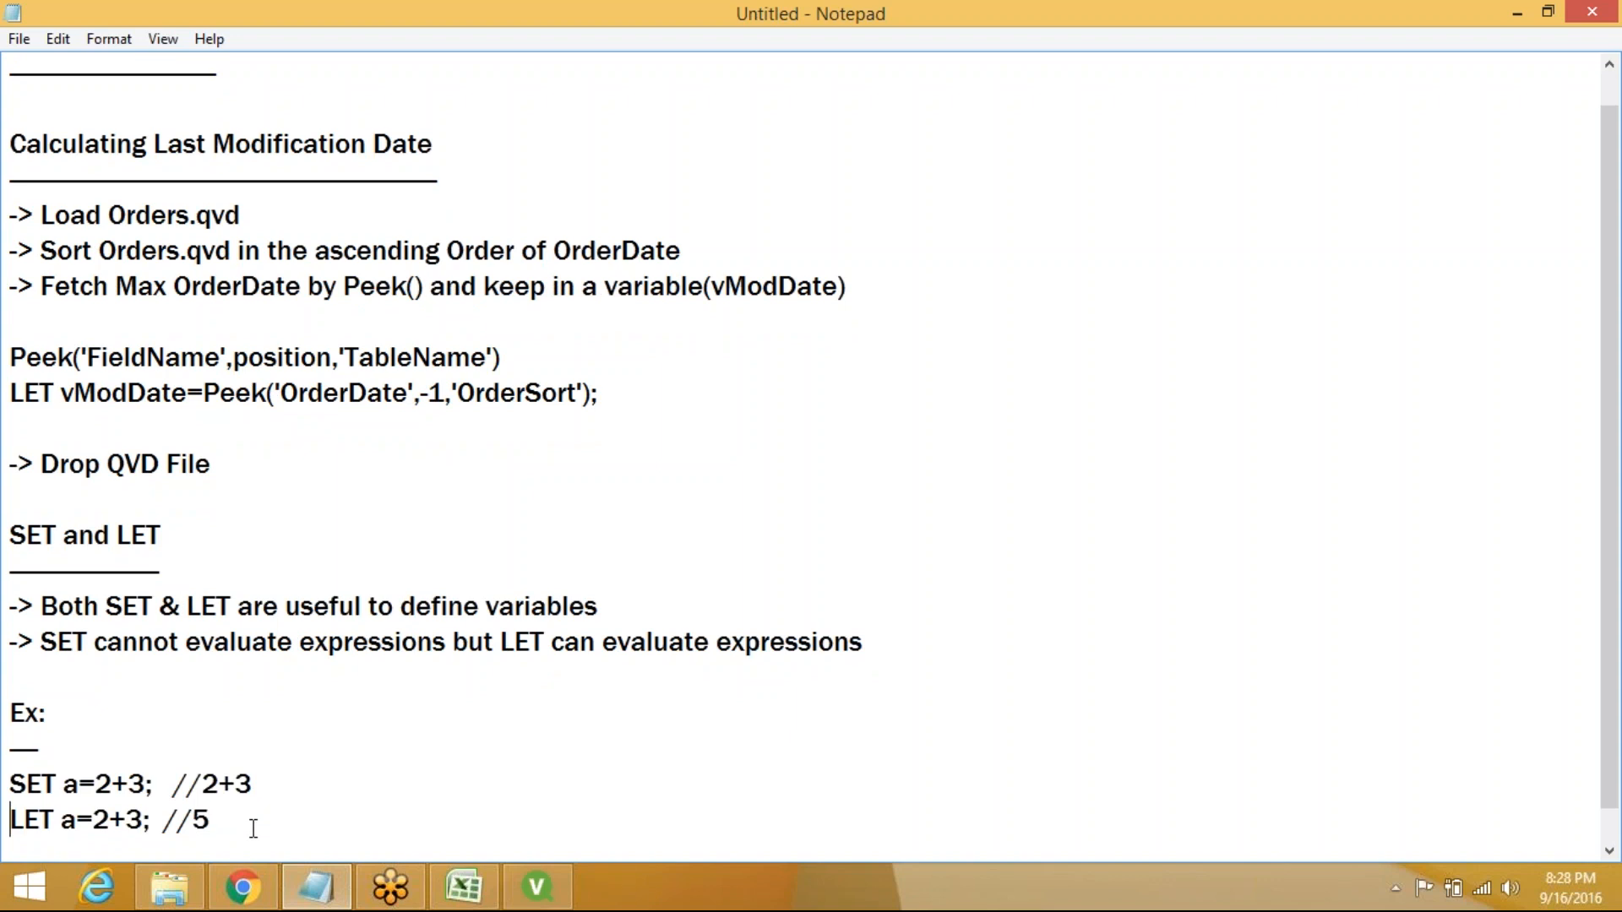
left_click(265, 832)
key("Return")
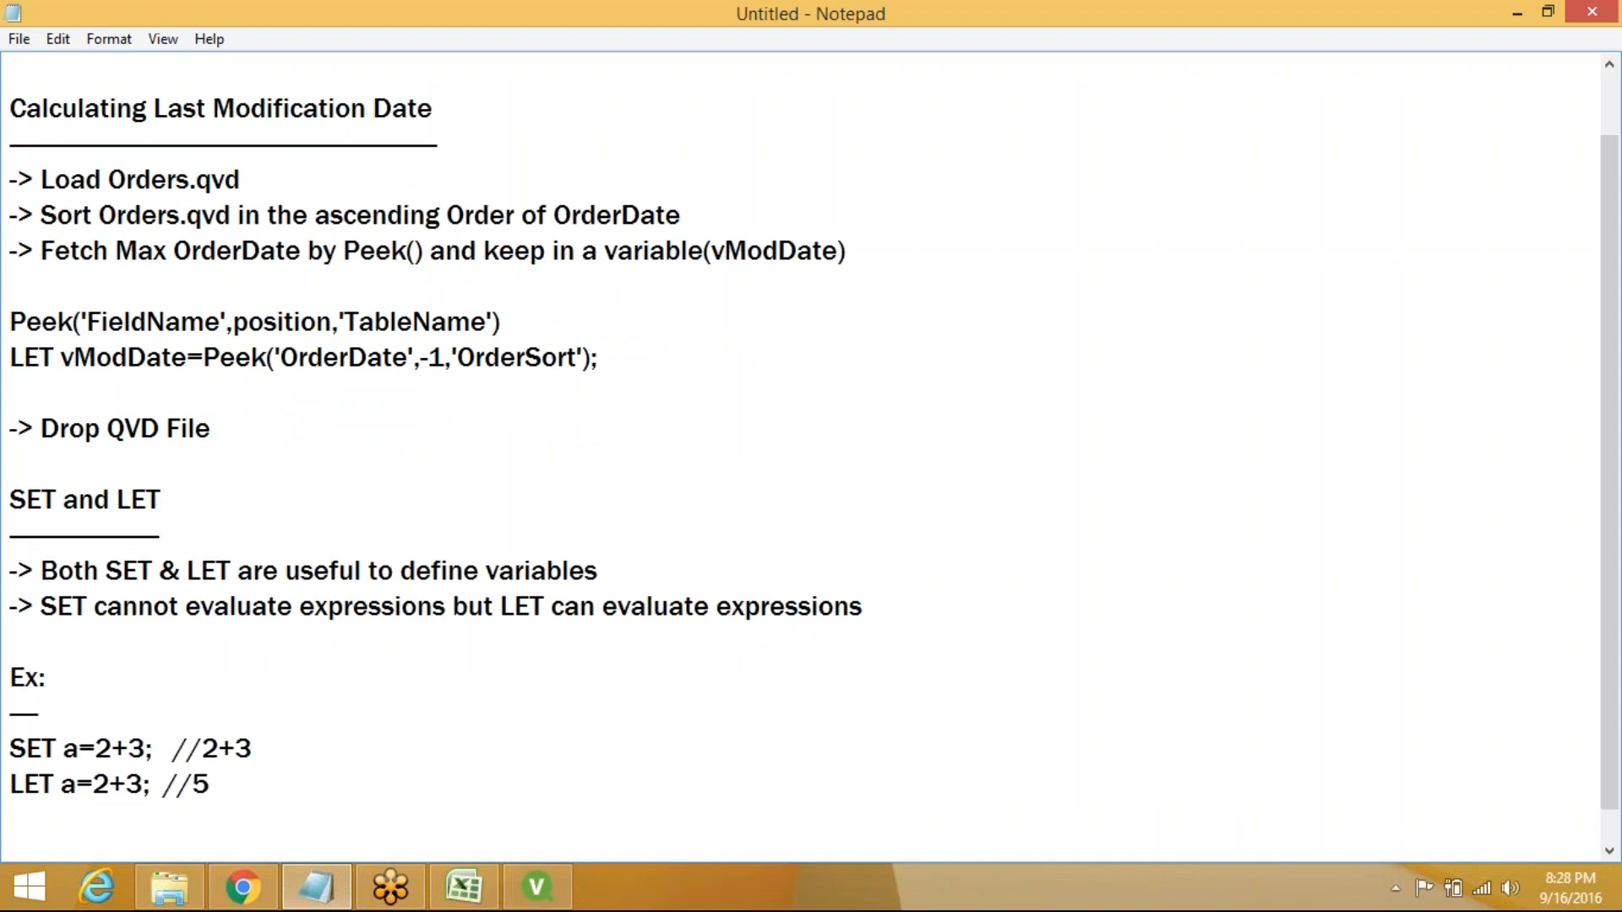
left_click(317, 891)
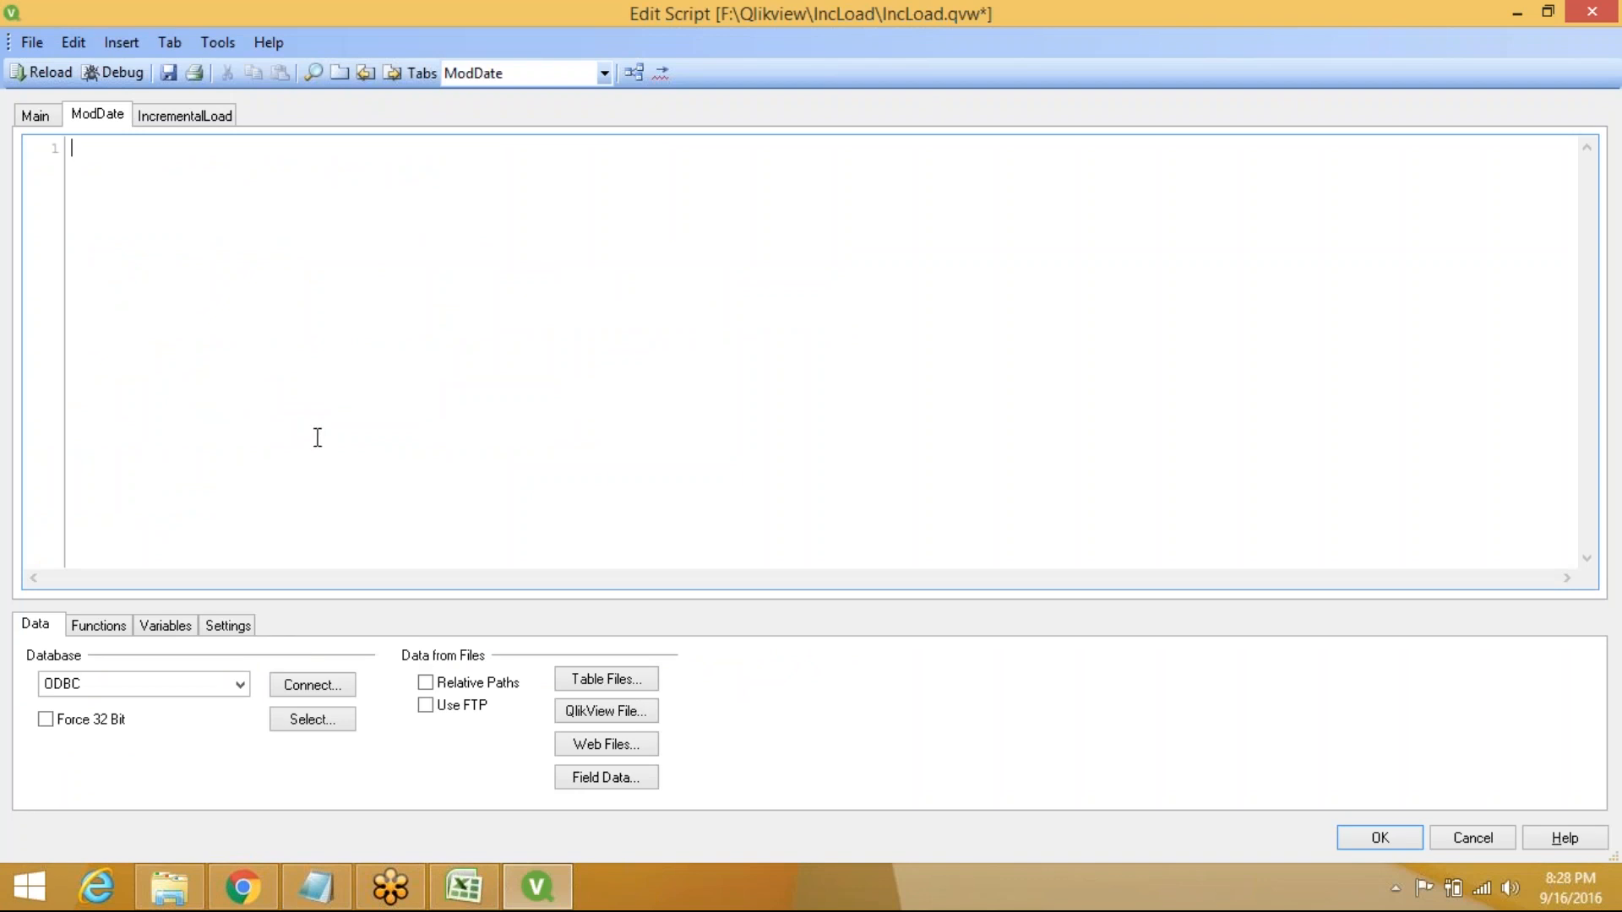
Load qvd\Orders.qvd through the file wizard, inserting its OrderID, ProductID, CustomerId, Amount, OrderDate LOAD
left_click(617, 688)
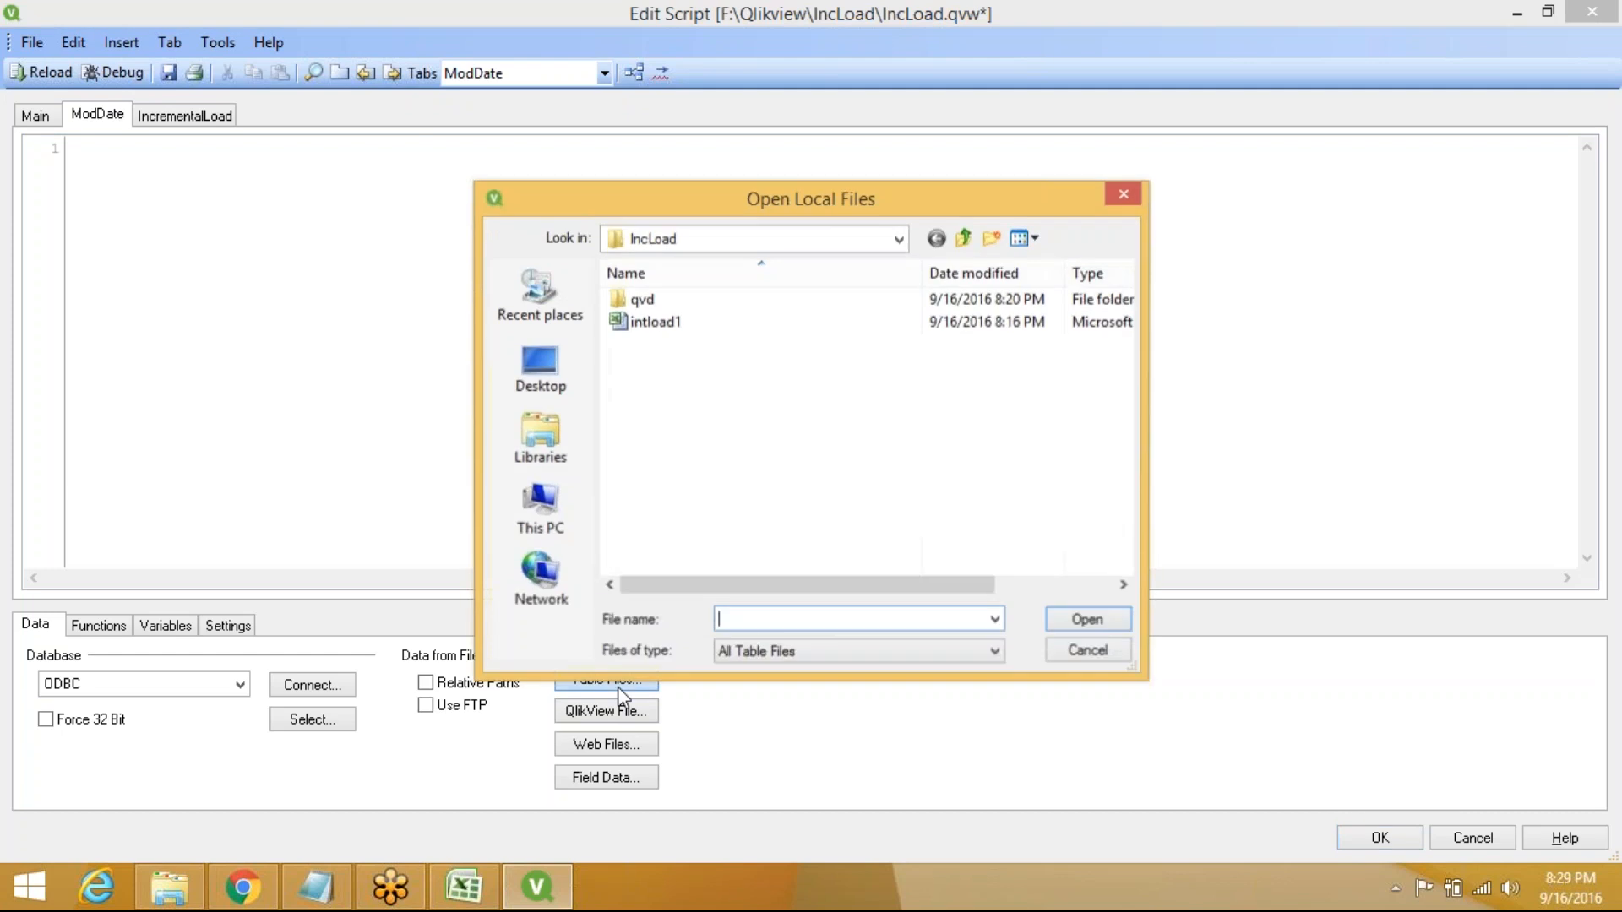
double_click(708, 303)
left_click(708, 305)
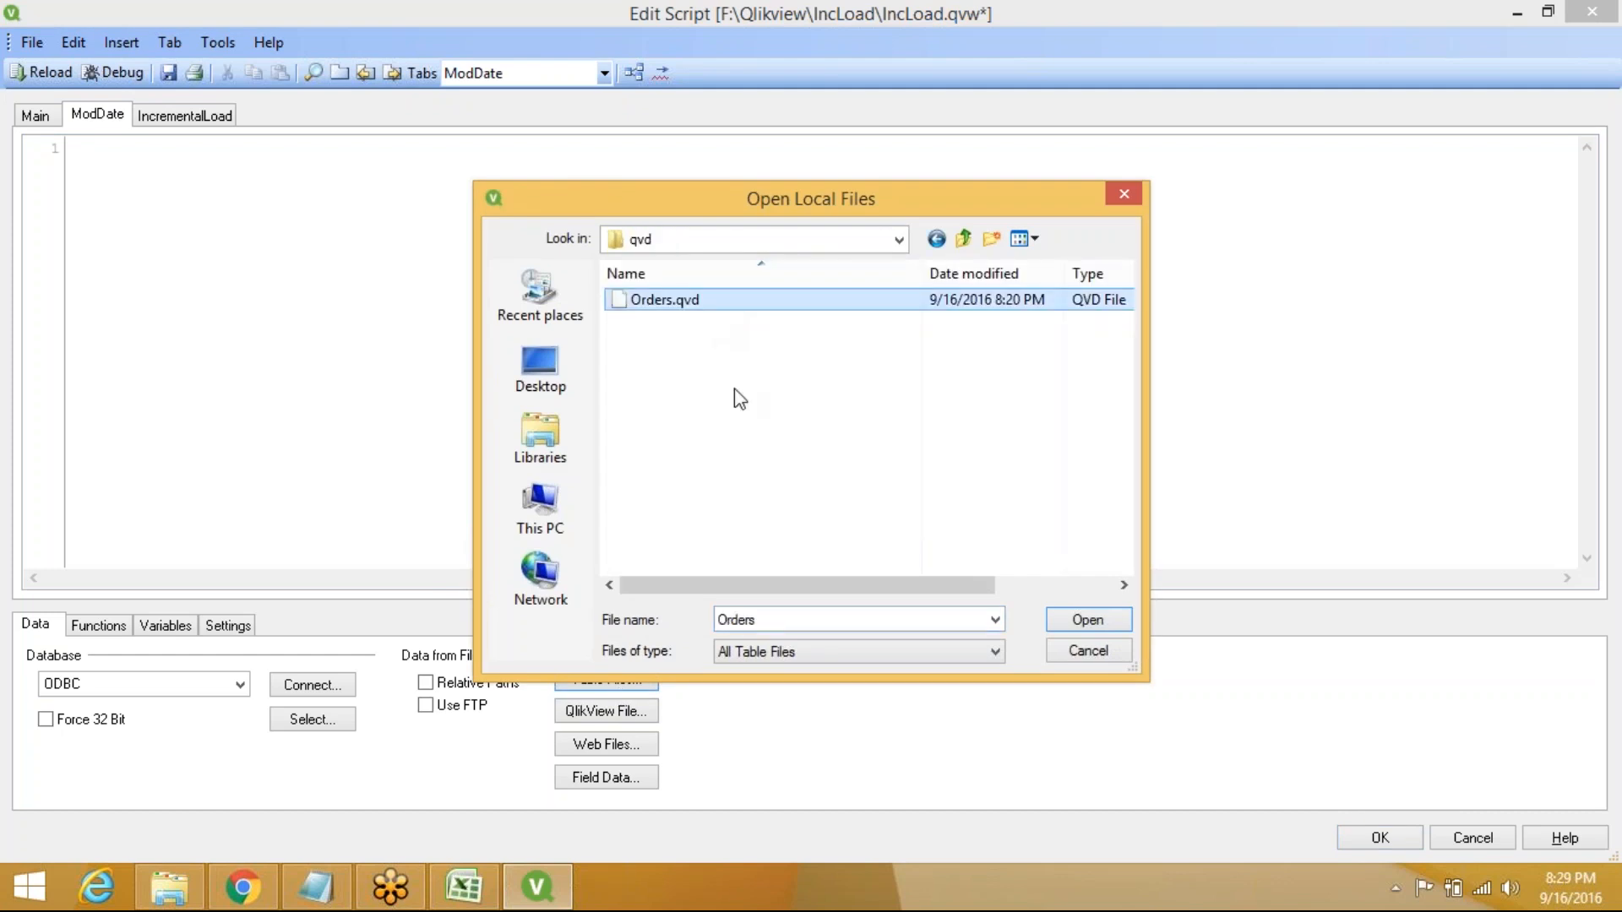
left_click(1088, 623)
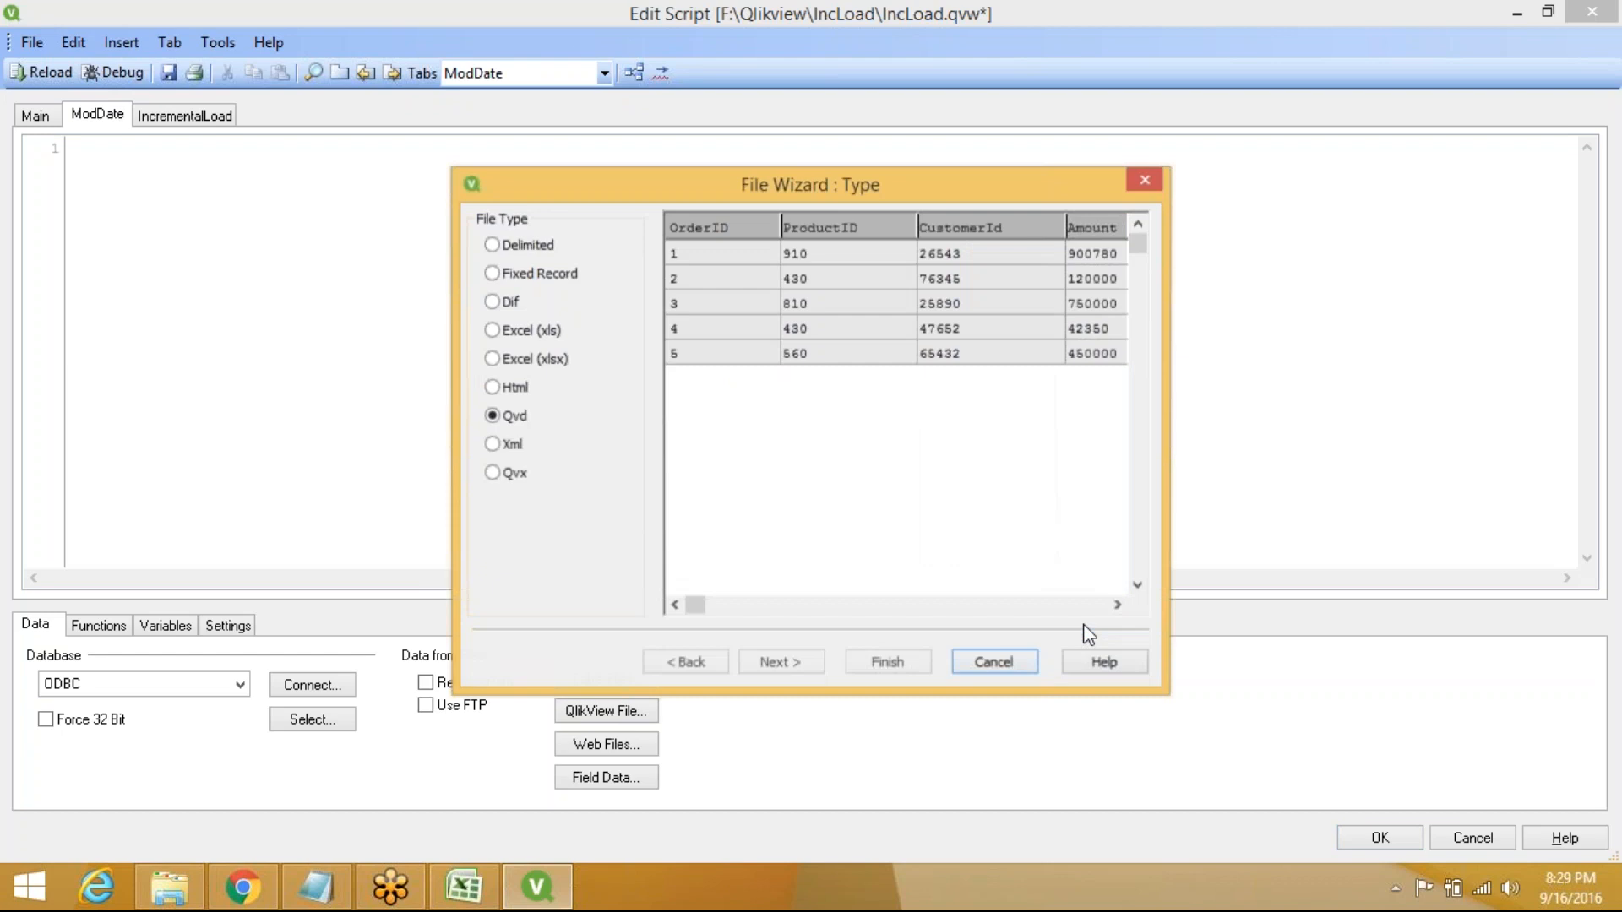
left_click(925, 663)
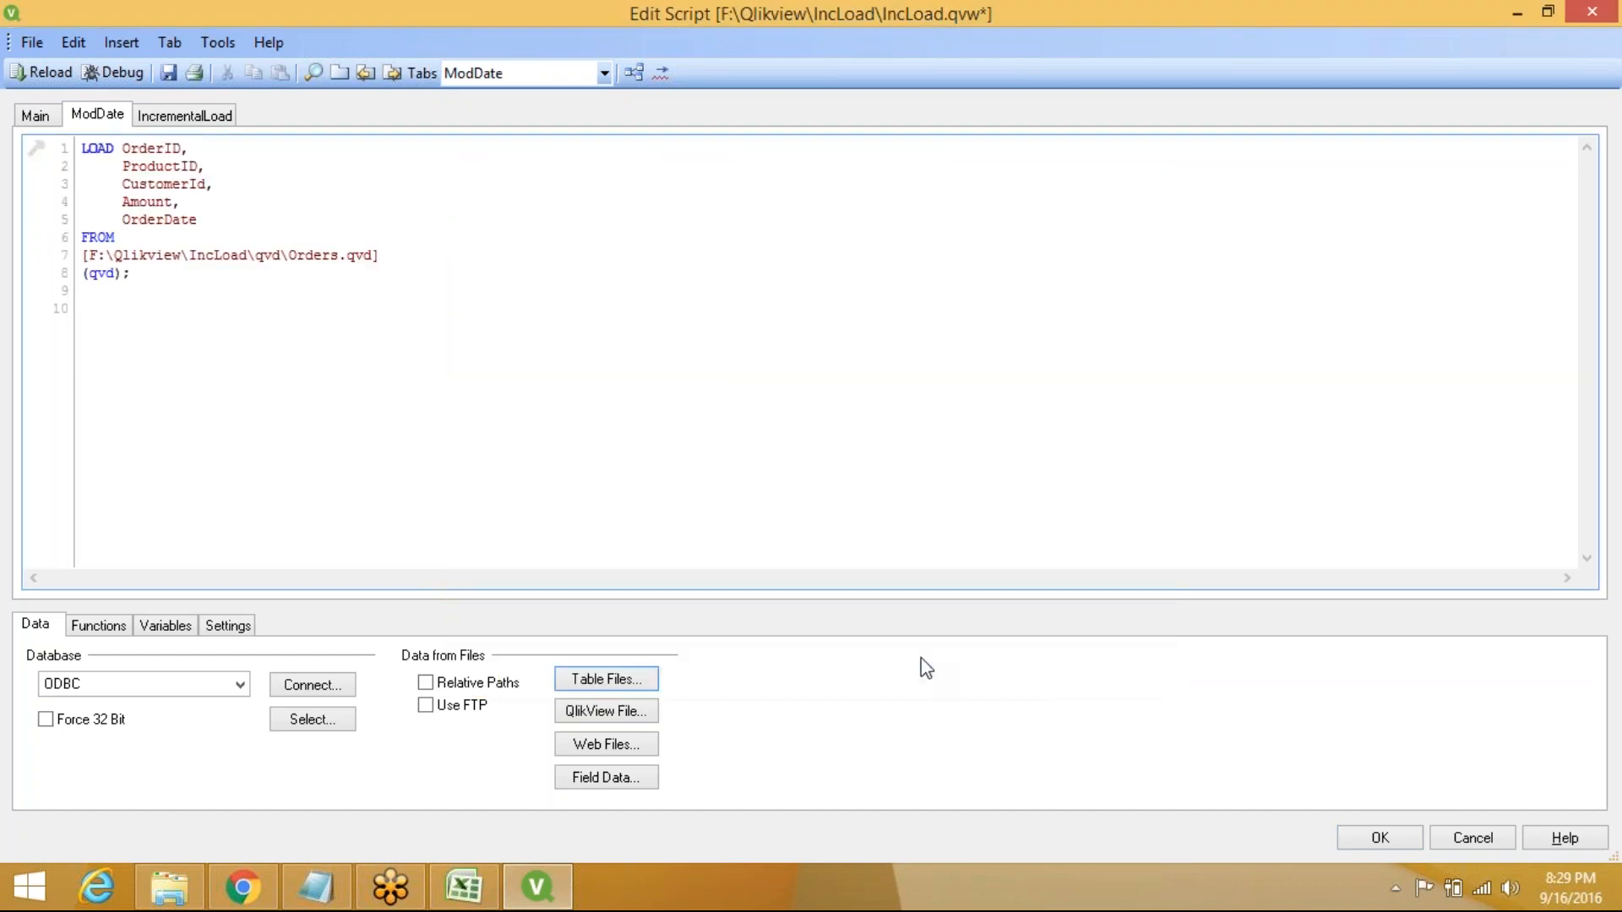
left_click(79, 147)
Label the QVD load 'Orderqvd:' and add an 'OrderSort:' label below it
key("Return")
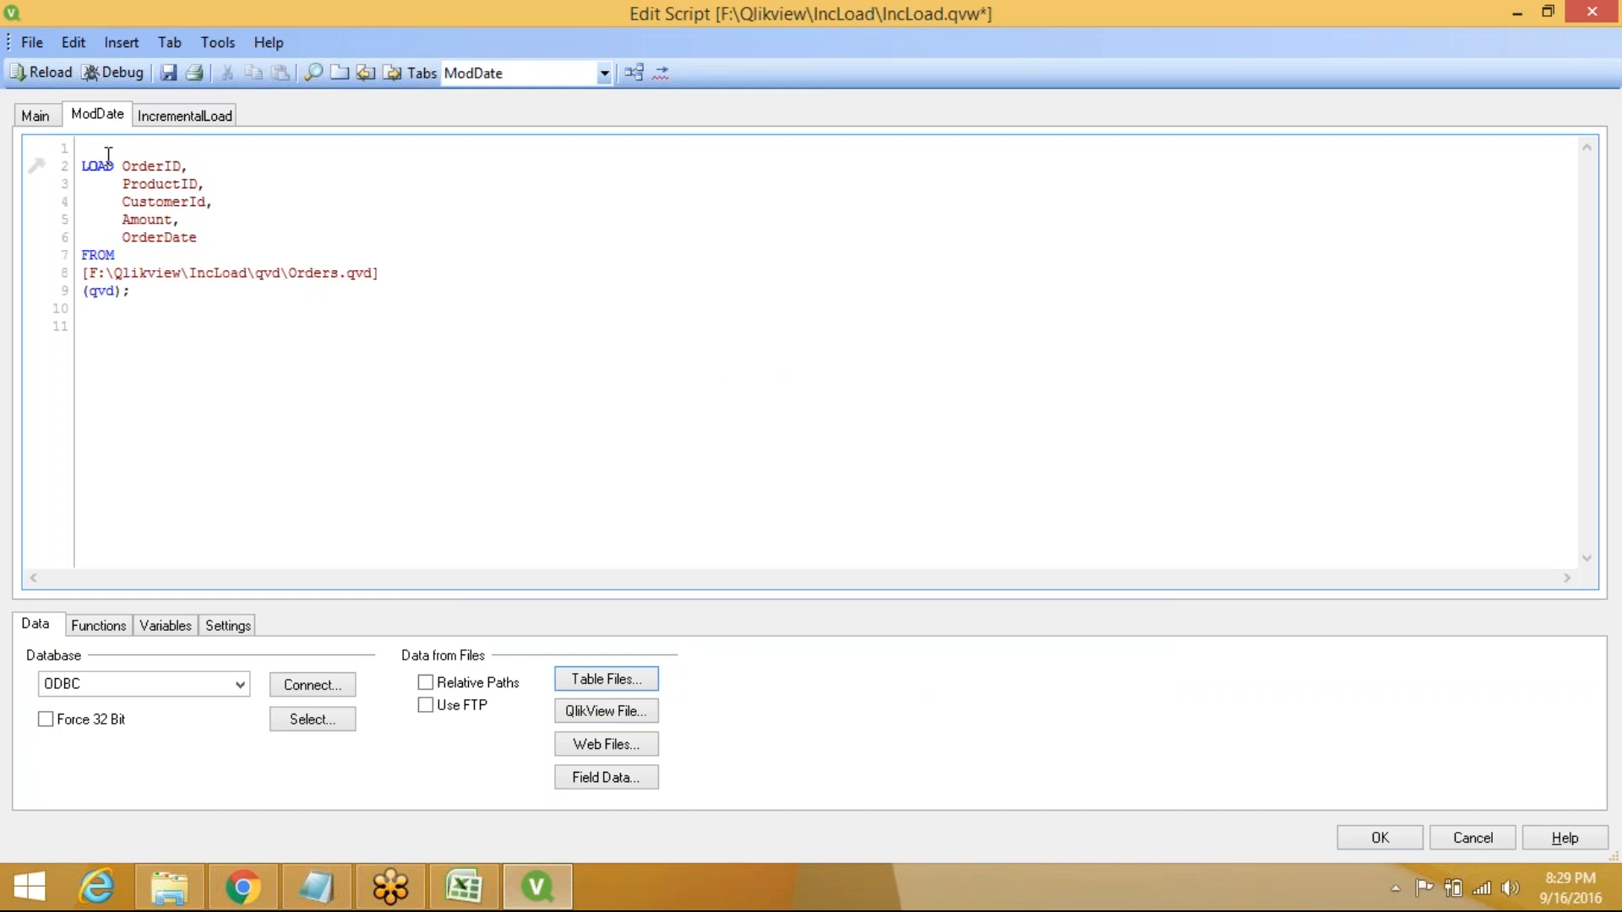
type("O")
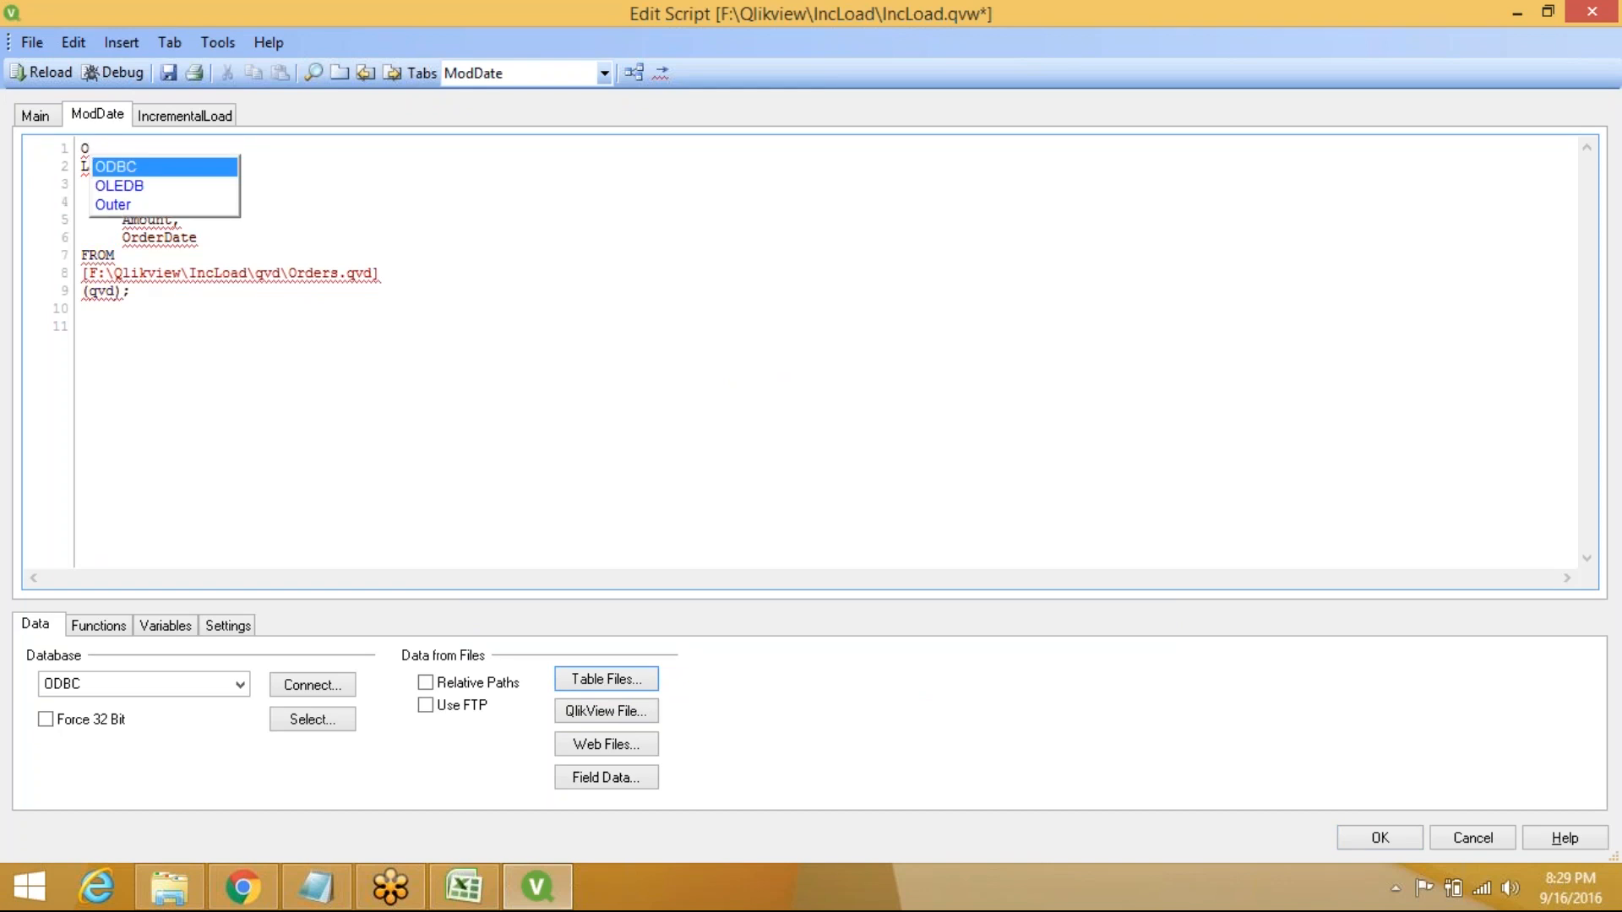
type("rderqv")
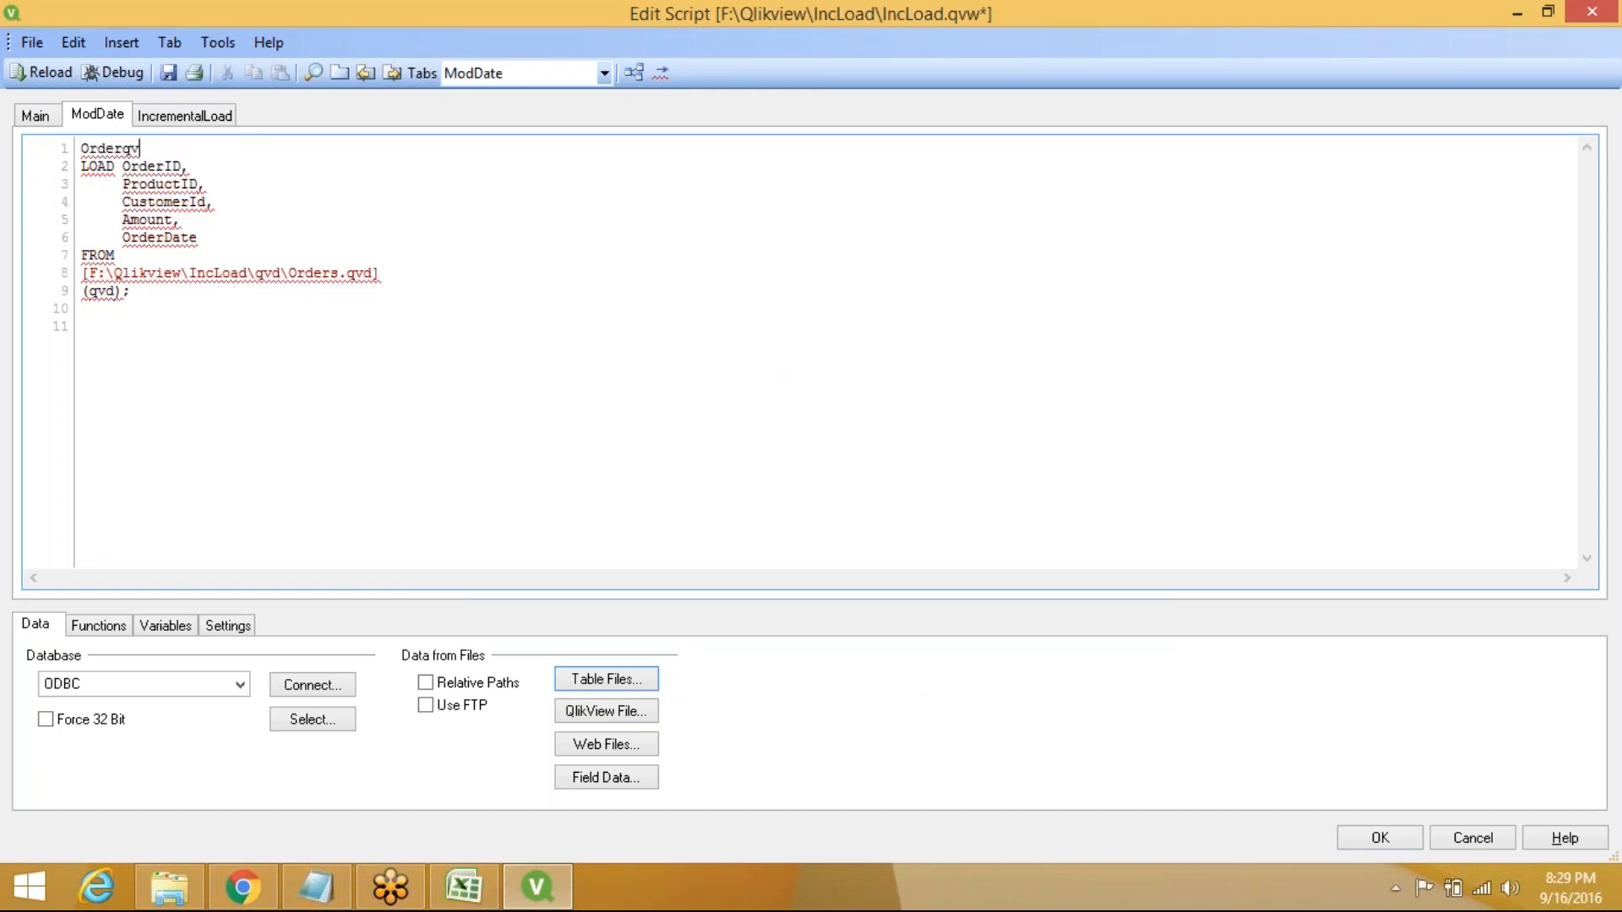
type("d:")
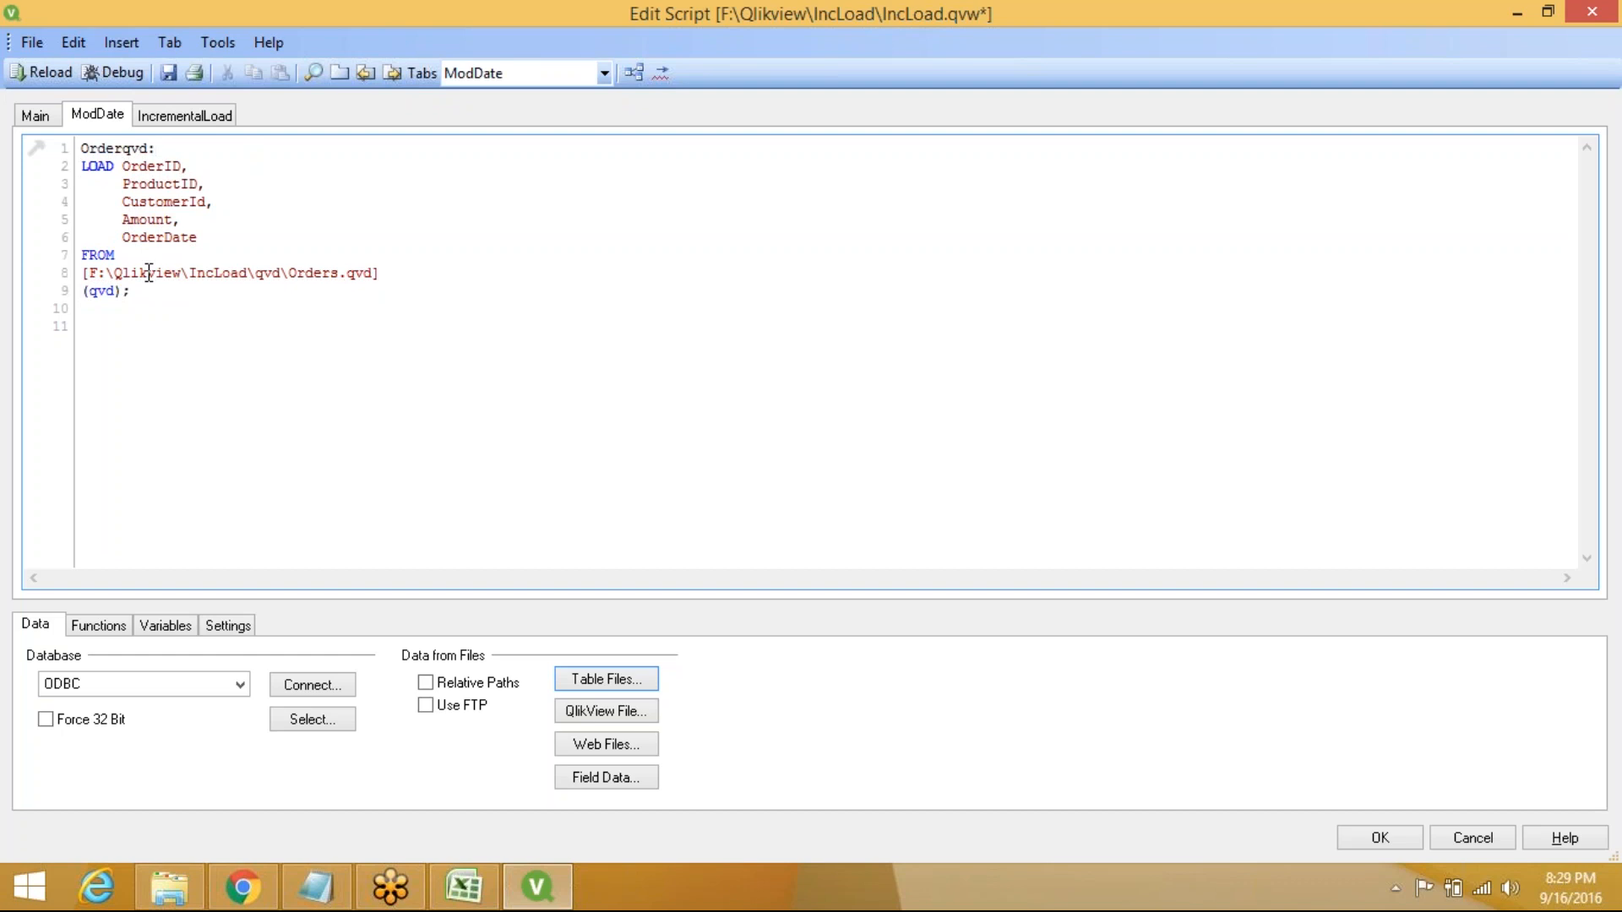
left_click(96, 337)
type("OrderSort:")
key("Return")
Write 'LOAD * Resident Orderqvd Order By OrderDate;' under the OrderSort label
type("LO")
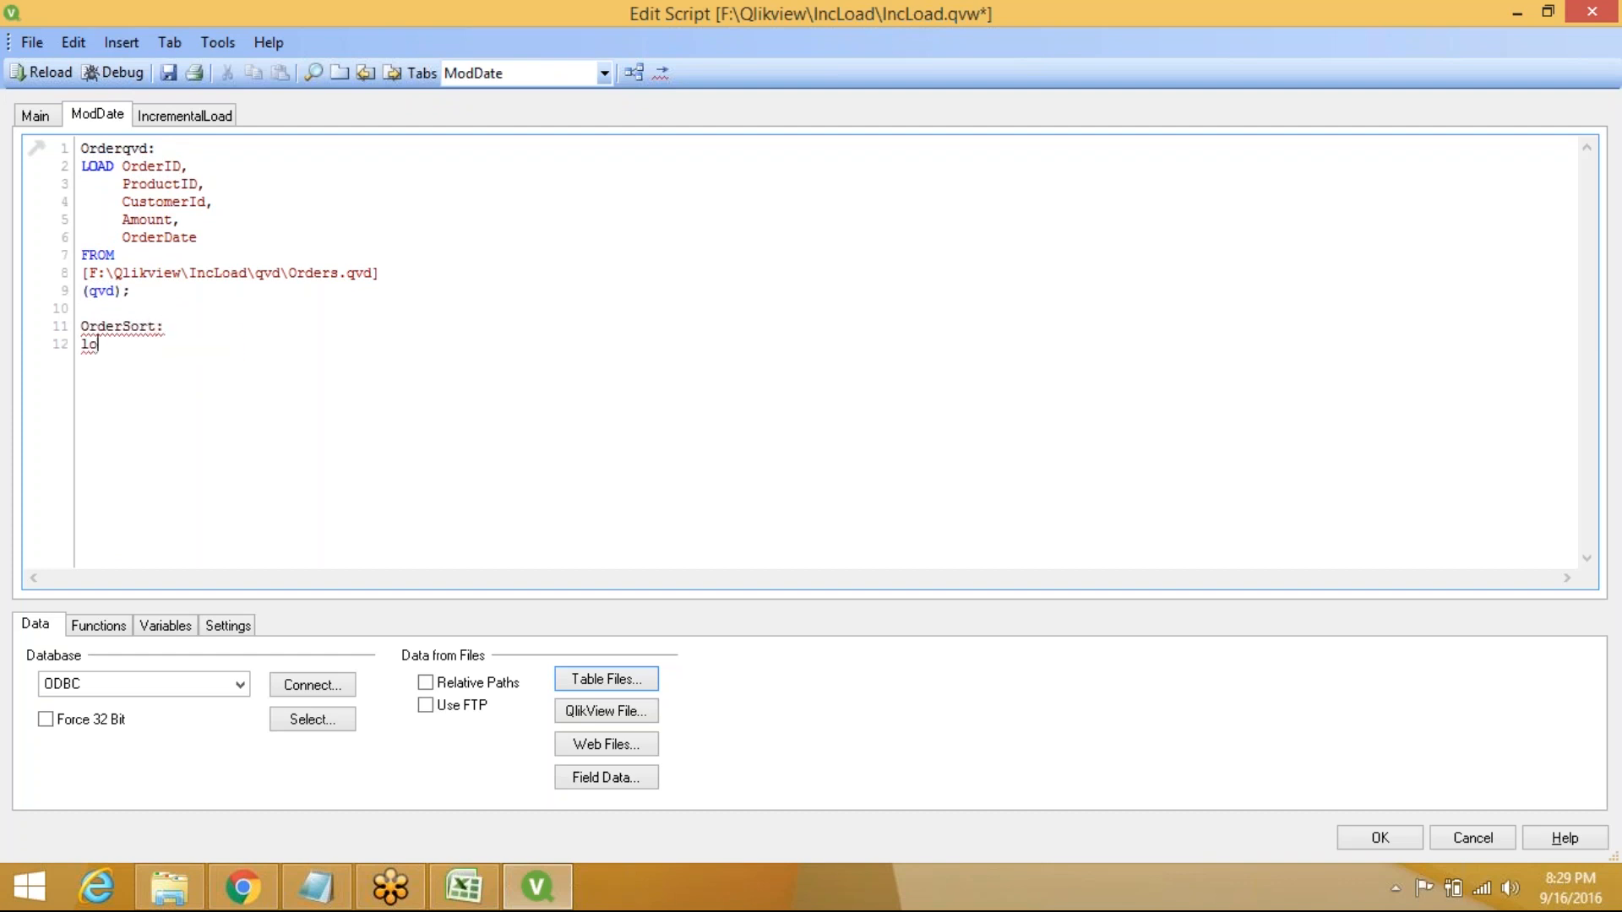
key("Return")
type("* re")
key("Return")
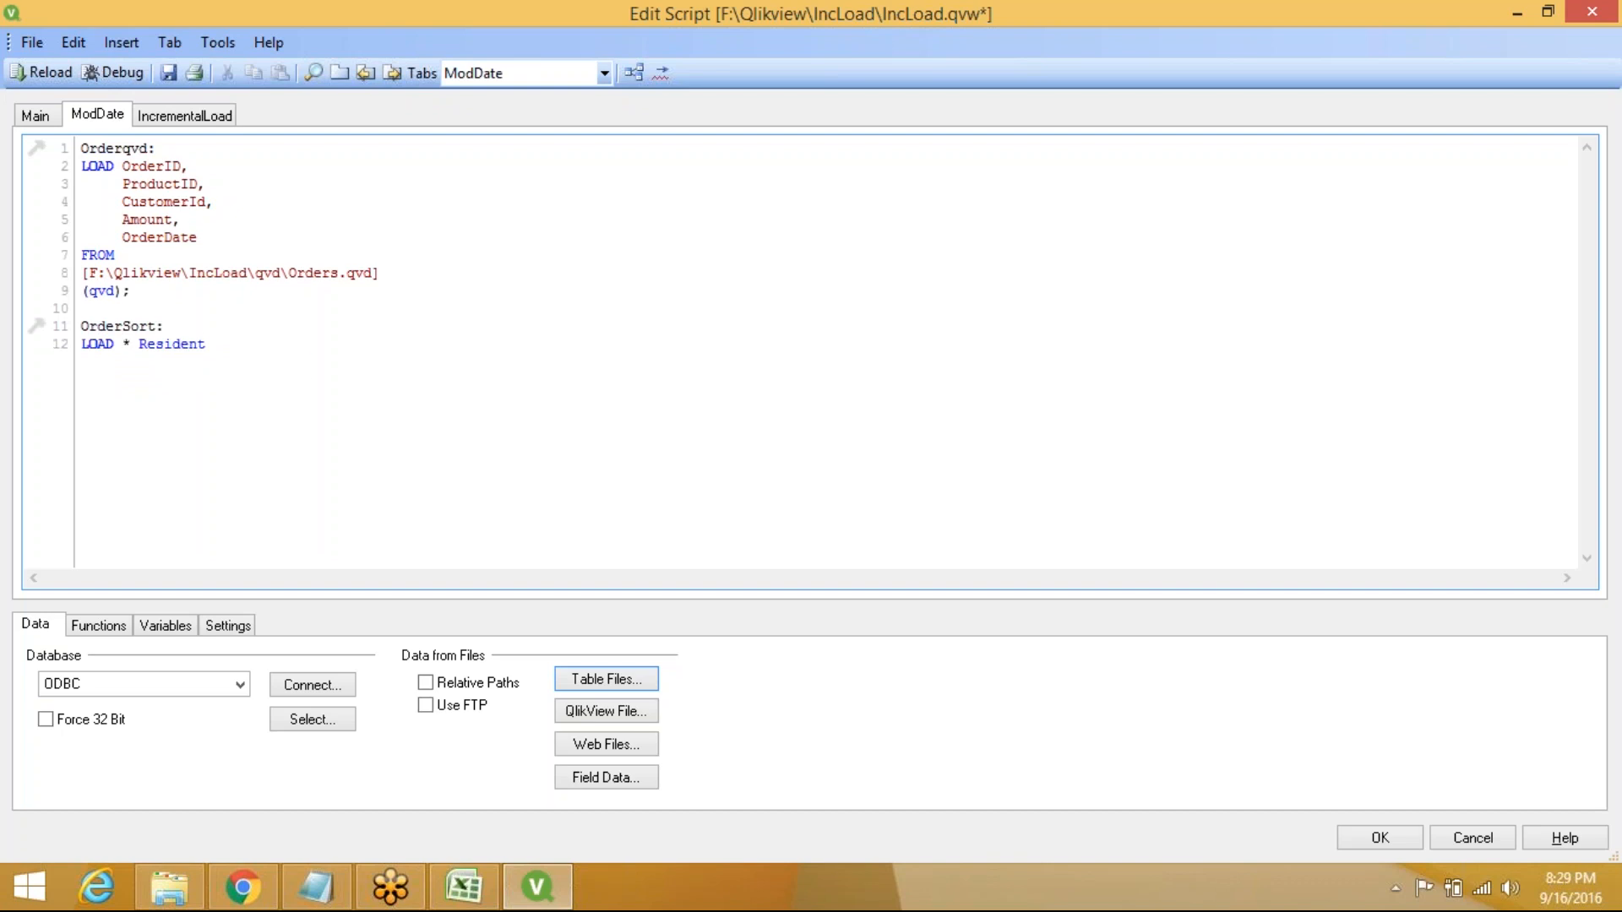
type("Orderqvd")
left_click_drag(89, 165, 122, 355)
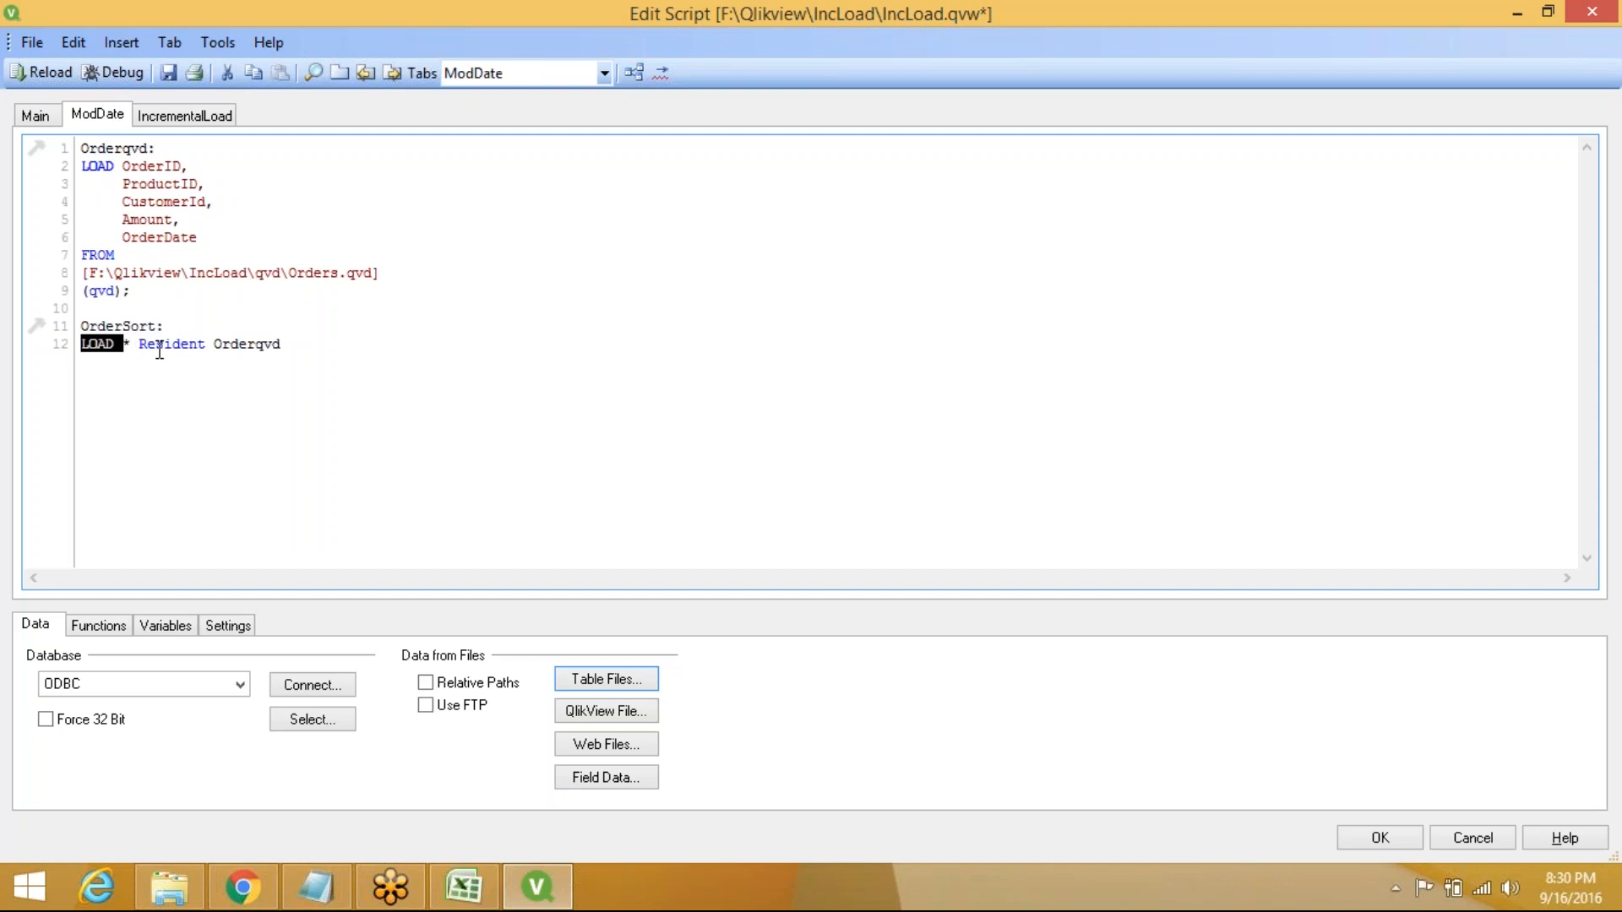
left_click(300, 345)
type("or")
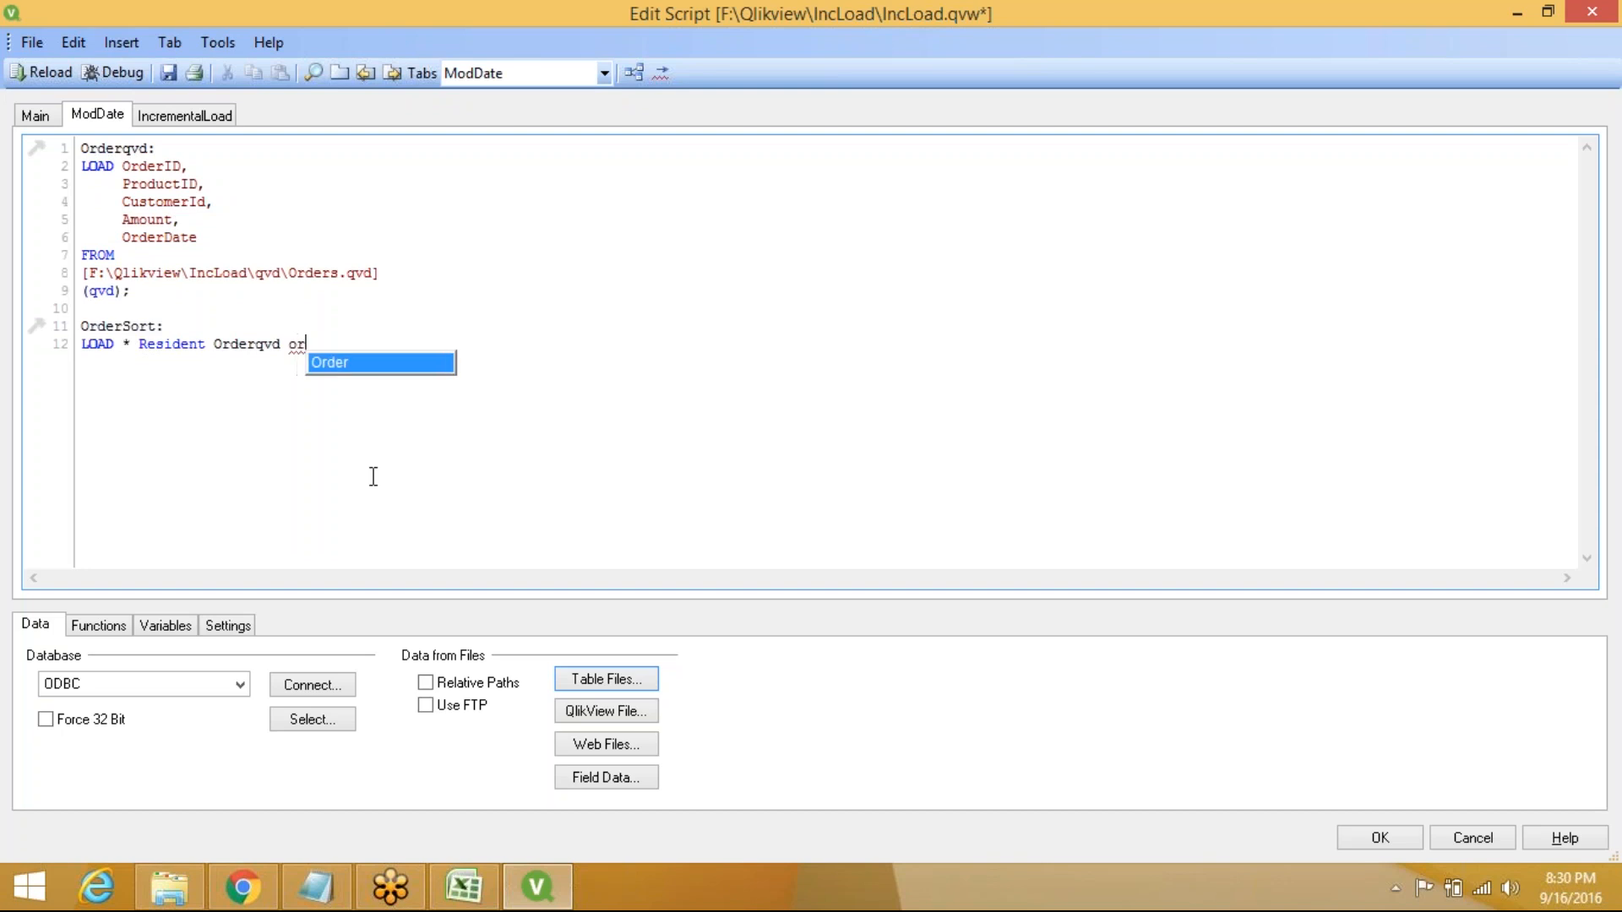
key("Return")
type("b")
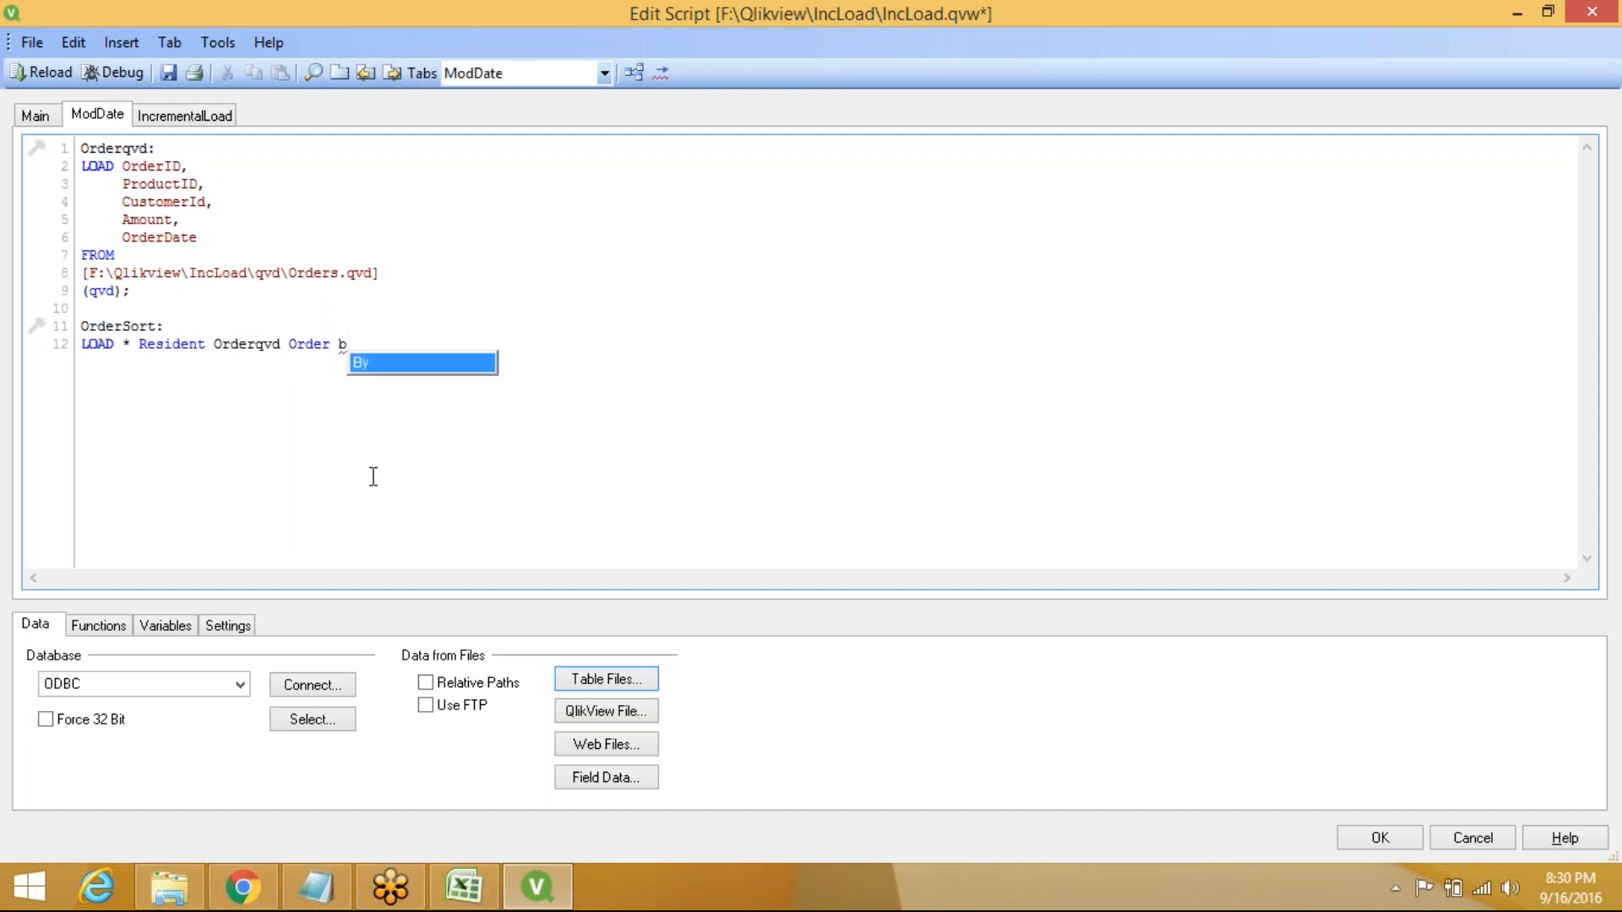
key("Return")
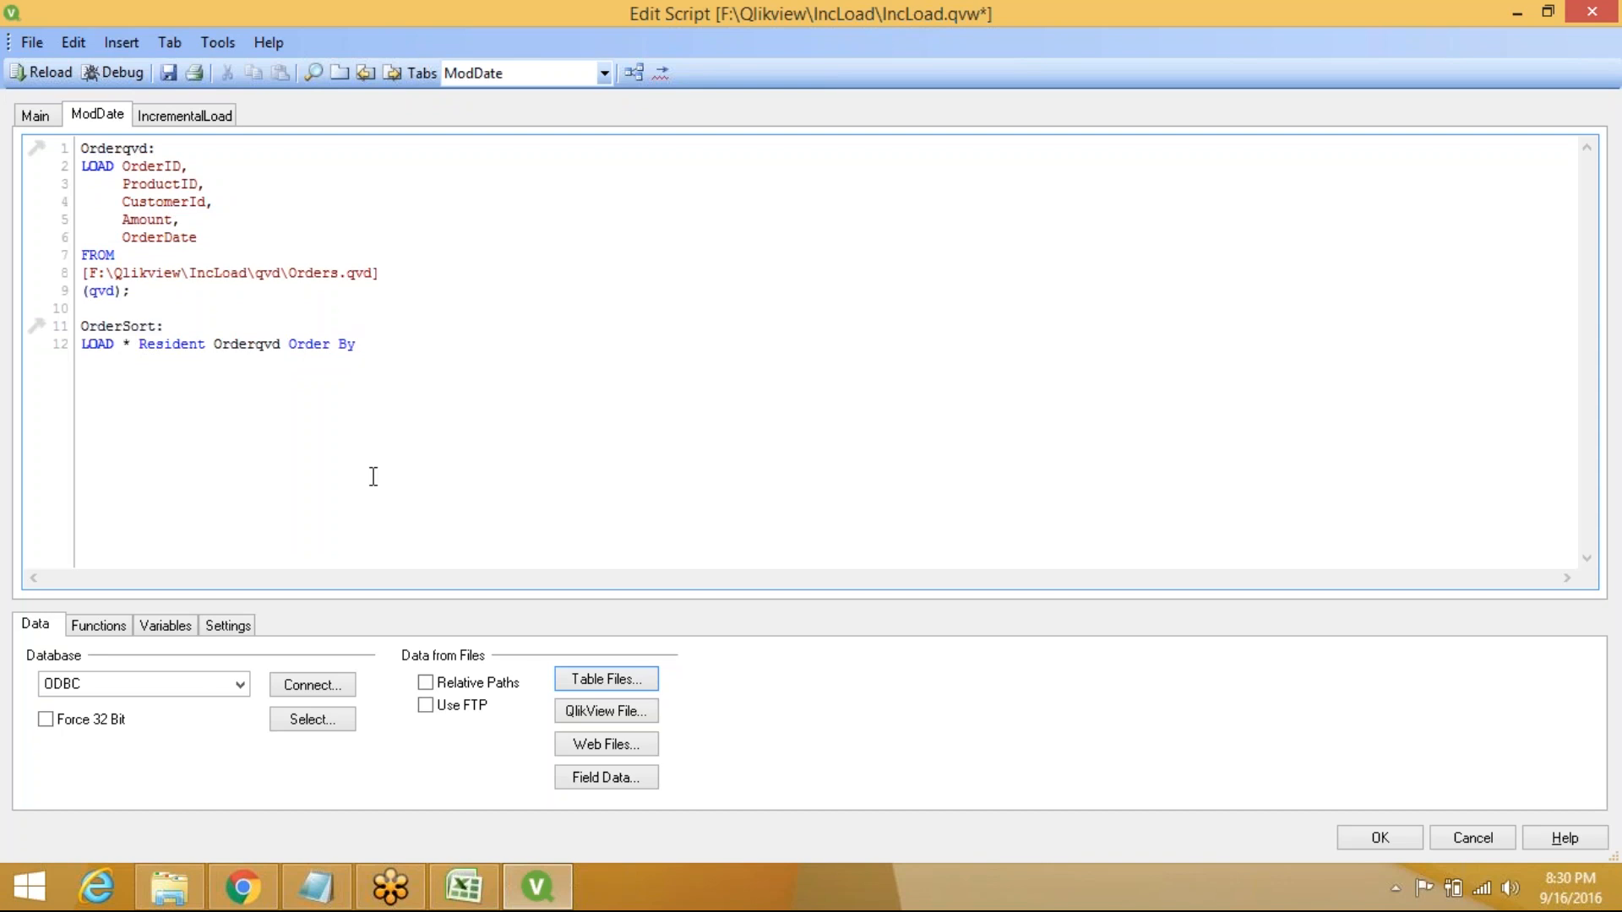
type("OrderDate;")
key("Return")
key("Return")
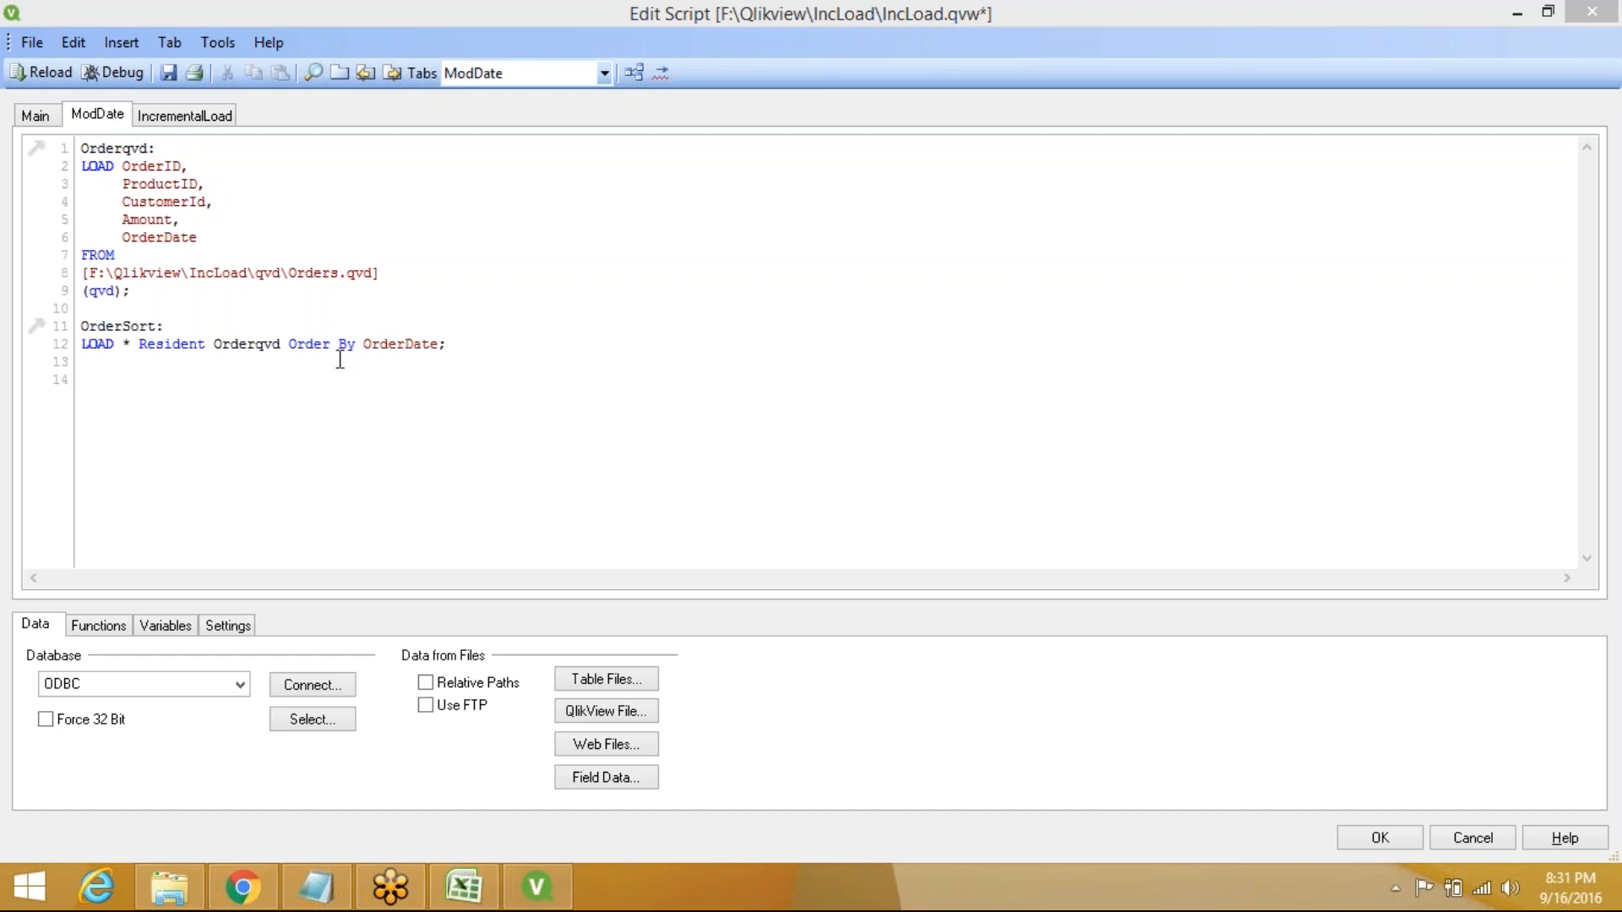
left_click(108, 392)
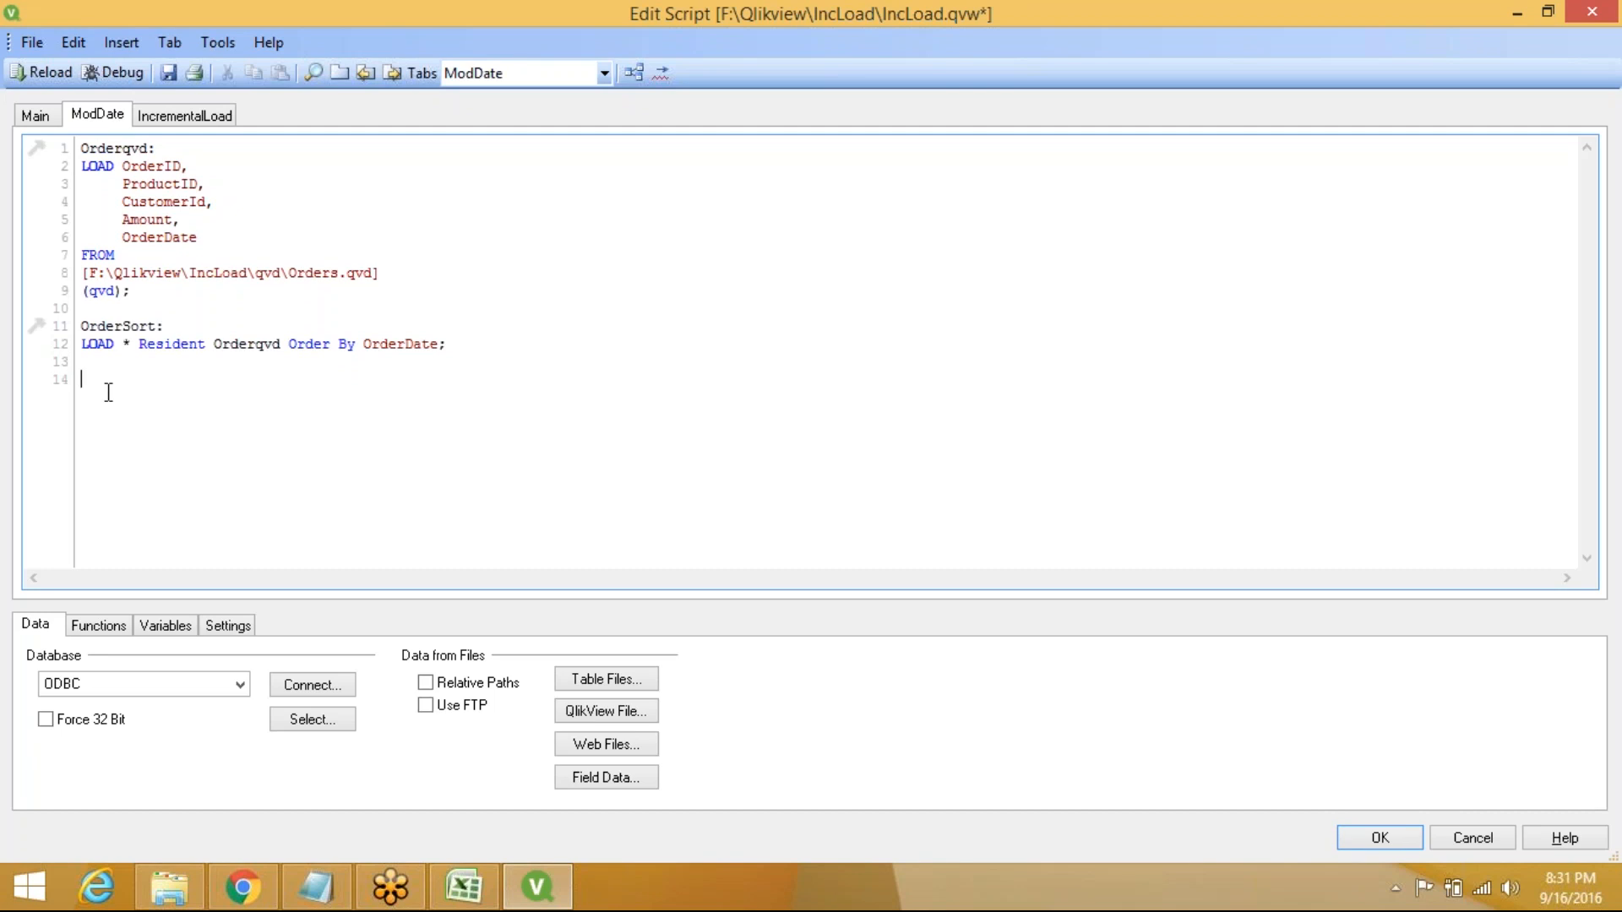
Enter LET vModDate=Peek('OrderDate',-1,'OrderSort'); on line 14 using the LET and Peek suggestions
type("l")
key("Down")
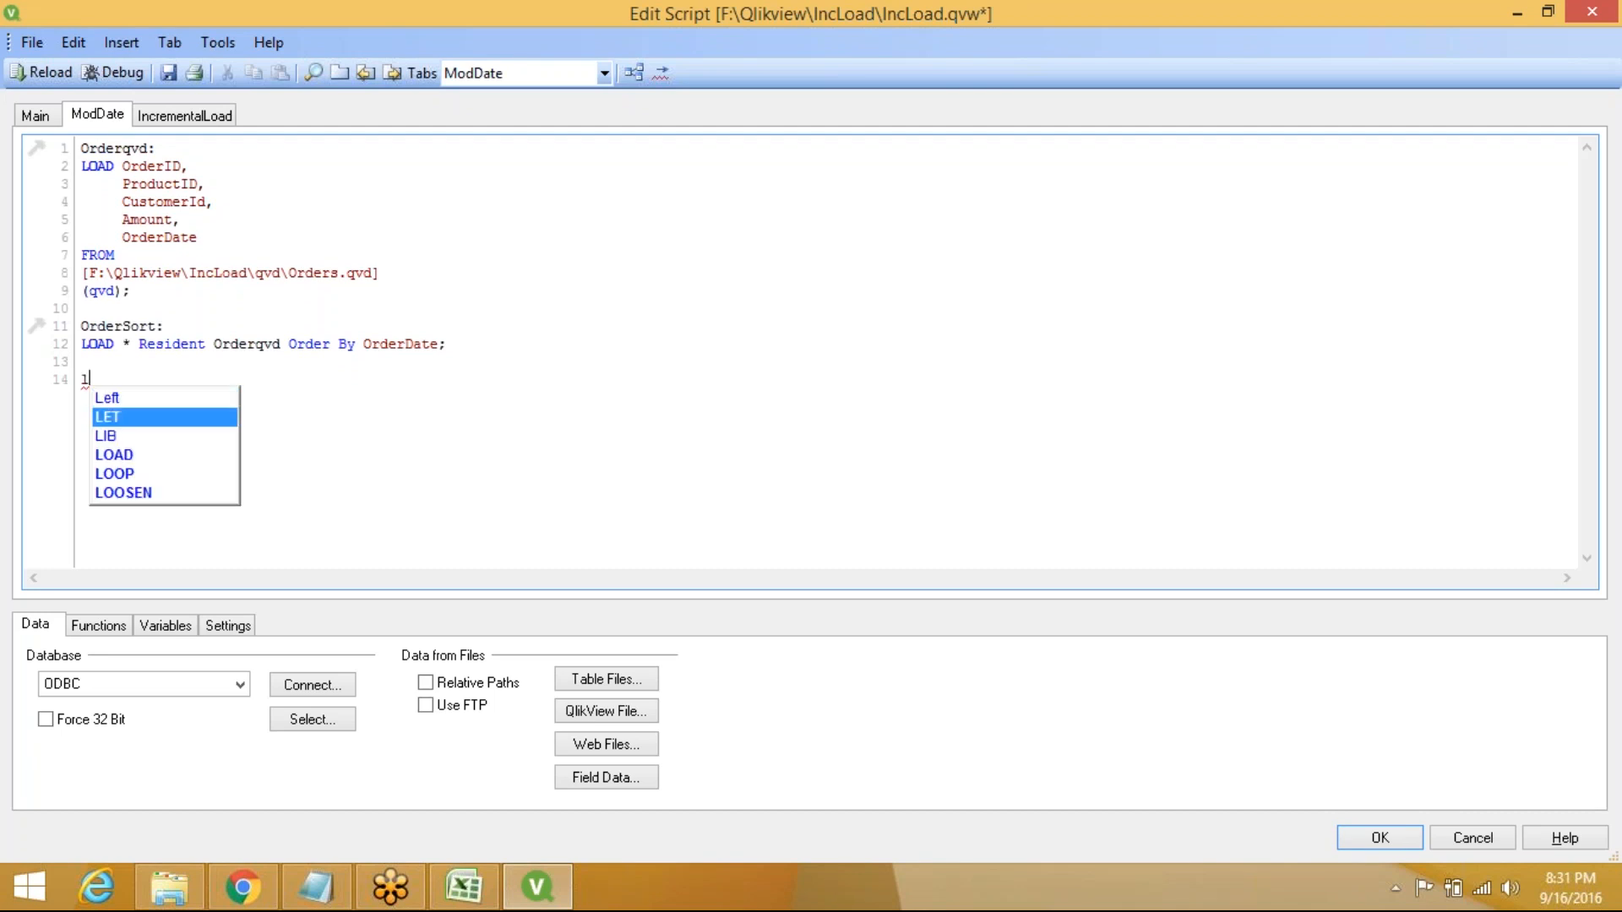
key("Return")
type("v")
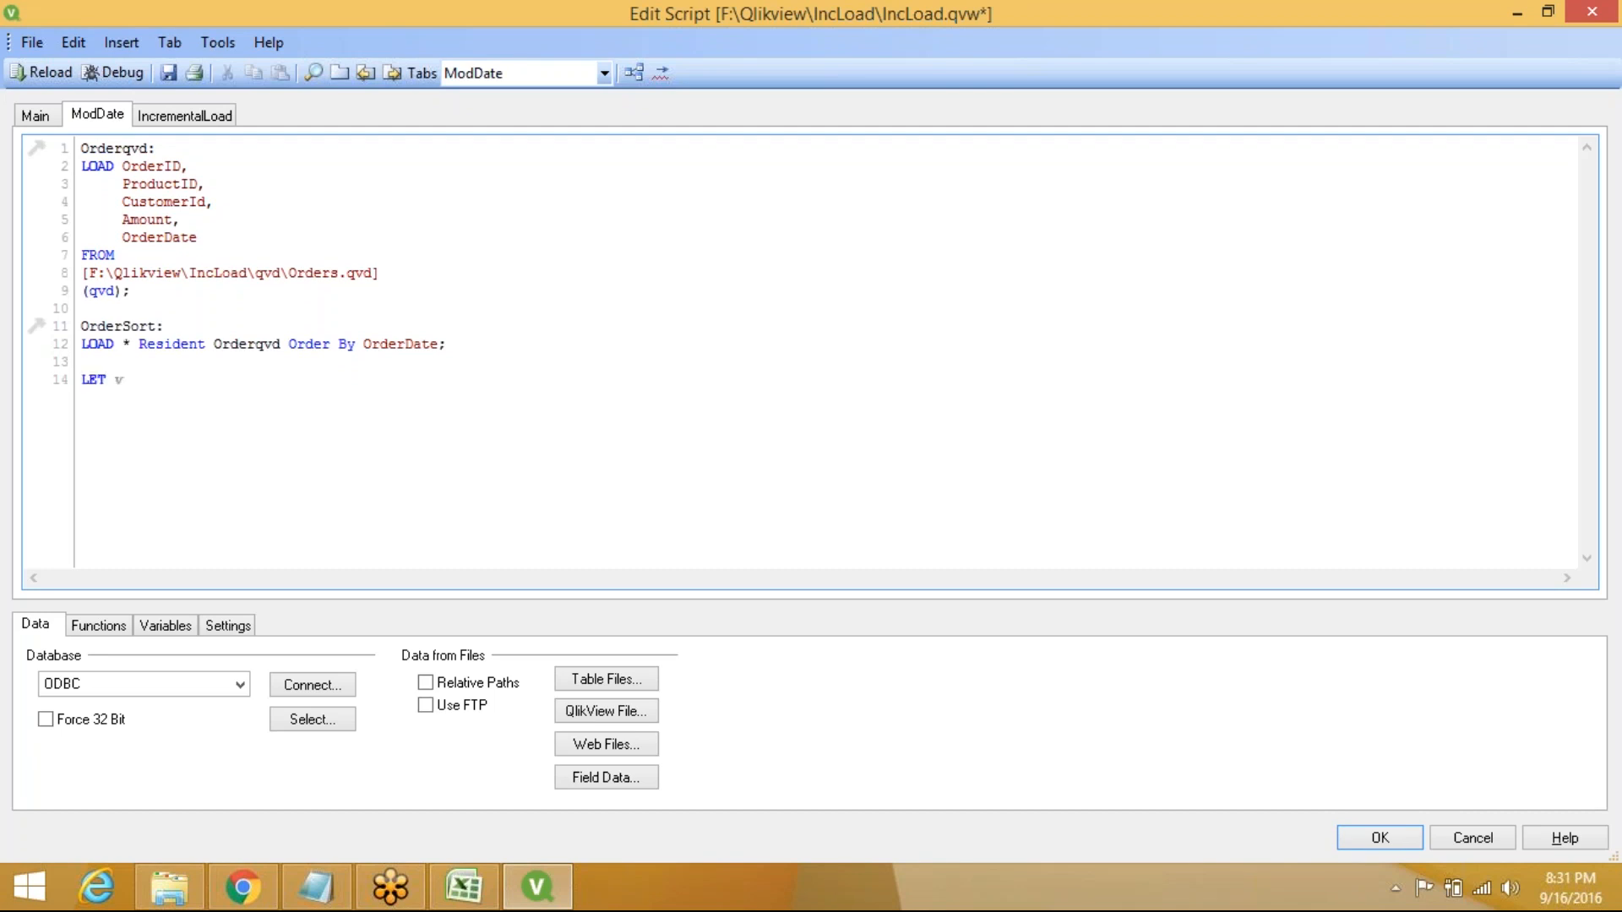
type("ModDate=P")
key("Return")
type("()")
key("Left")
type("''")
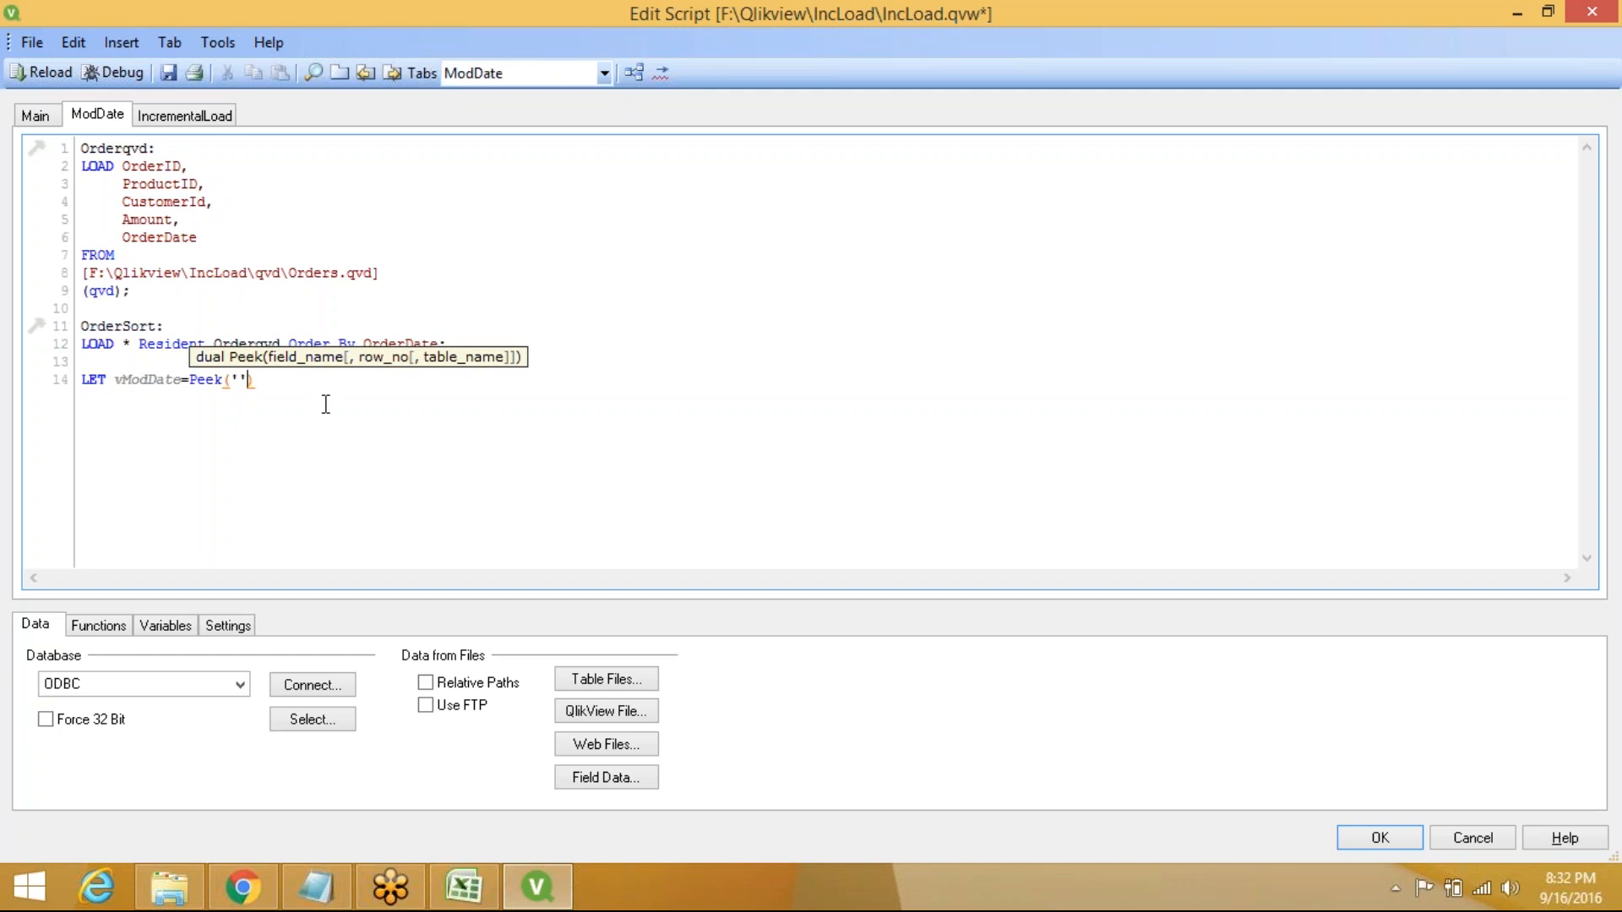
key("Left")
type("O")
type("rderDate")
type(",")
type("-1,")
type("''")
type("Order")
type("Sort")
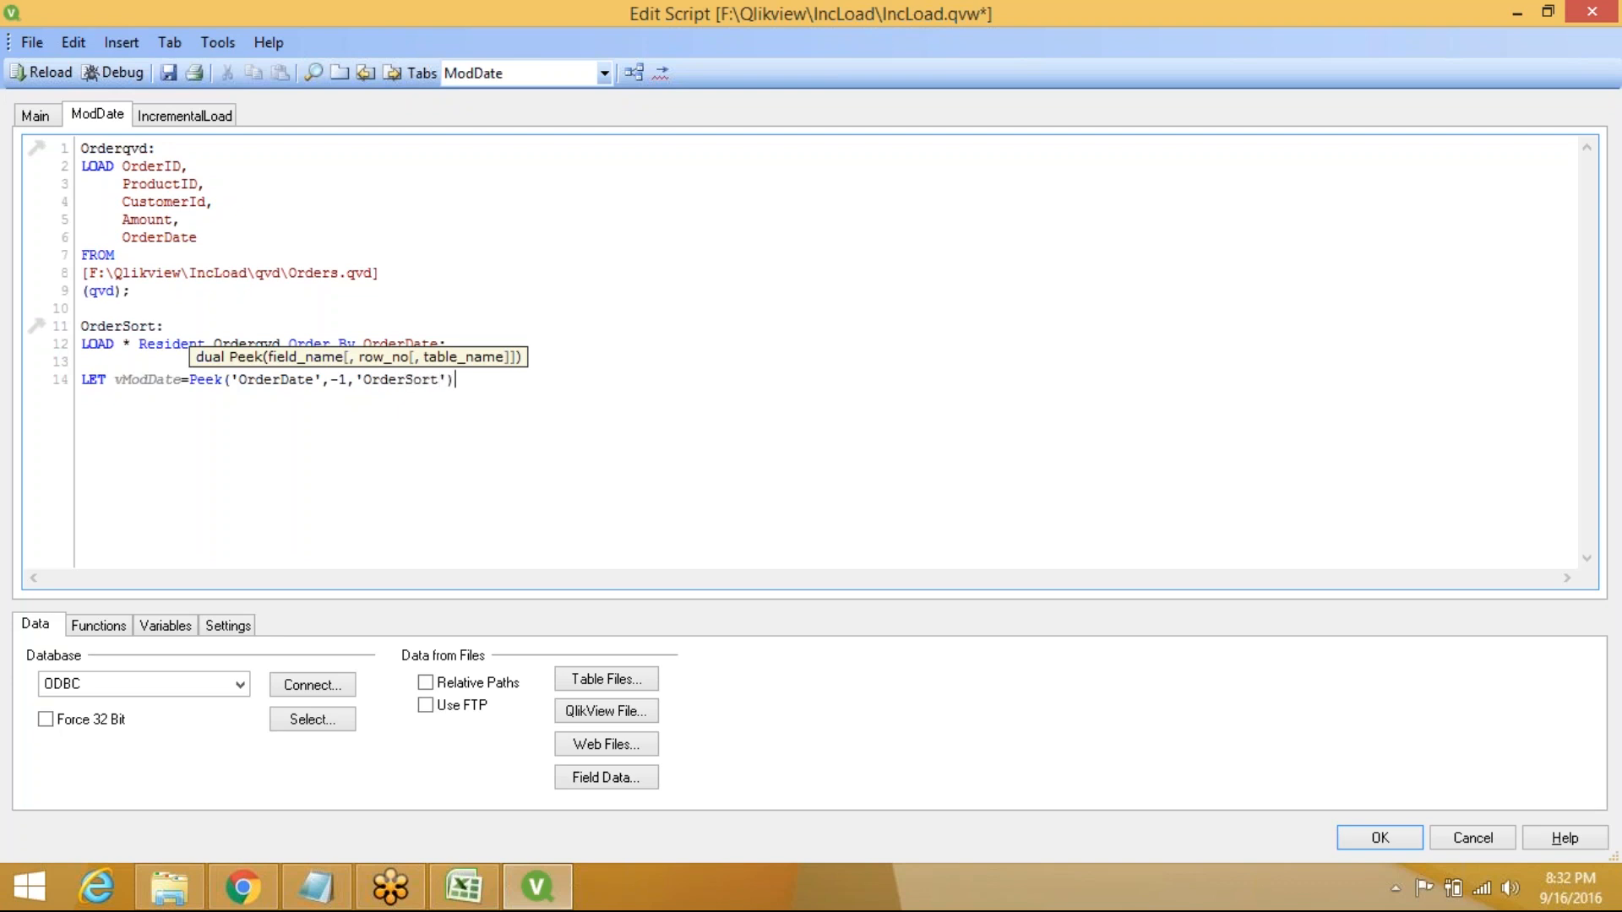
type(";")
key("Return")
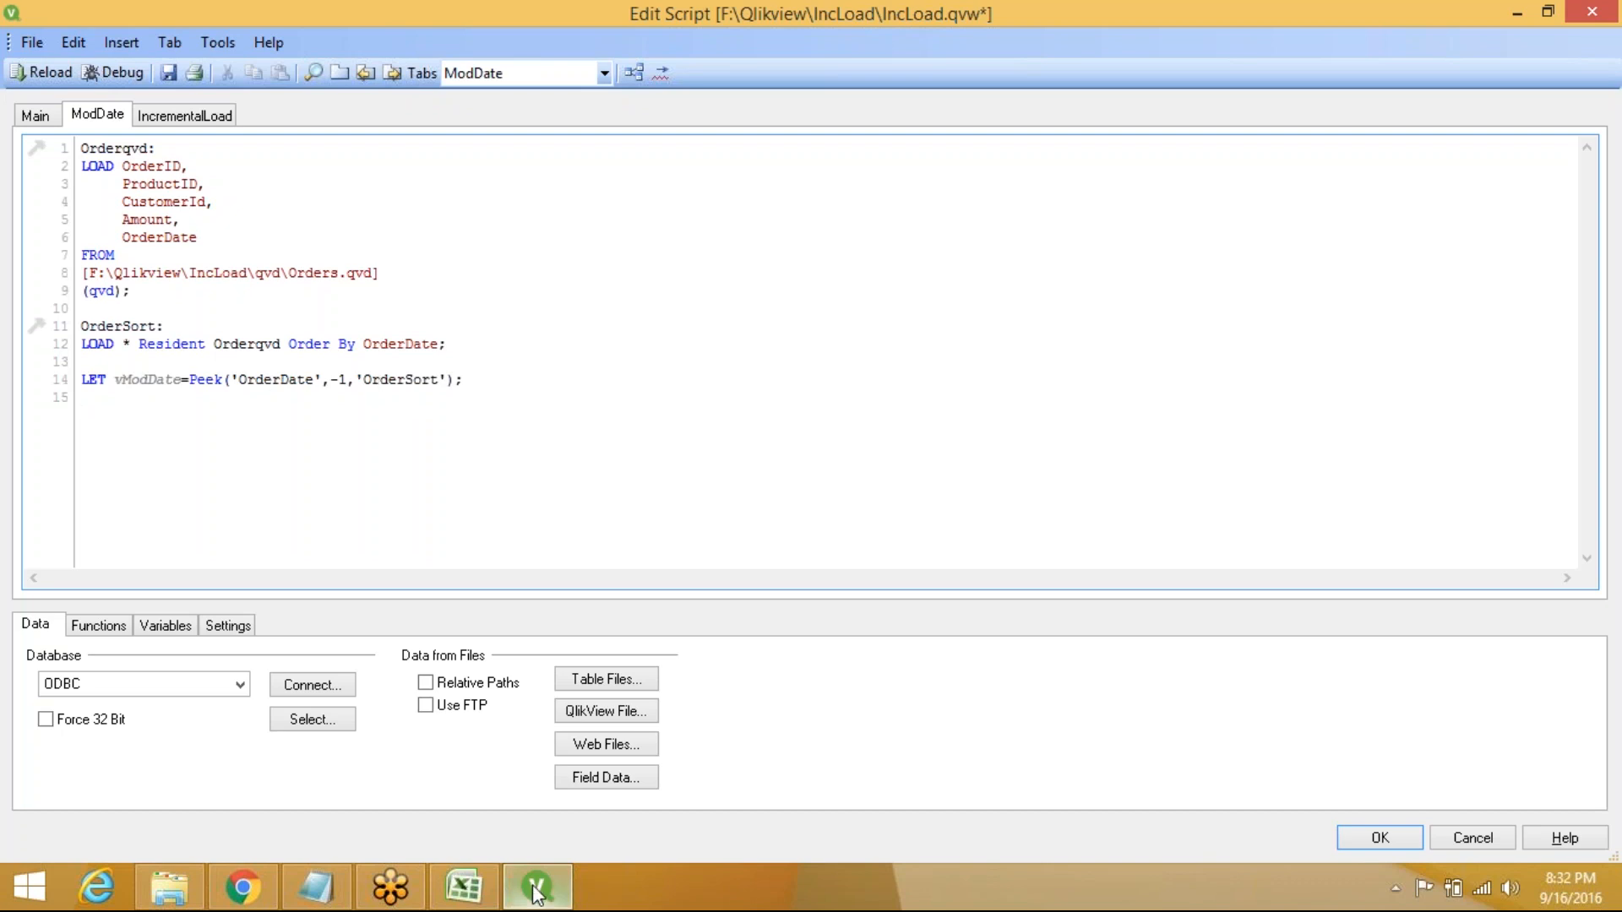
mouse_move(536, 891)
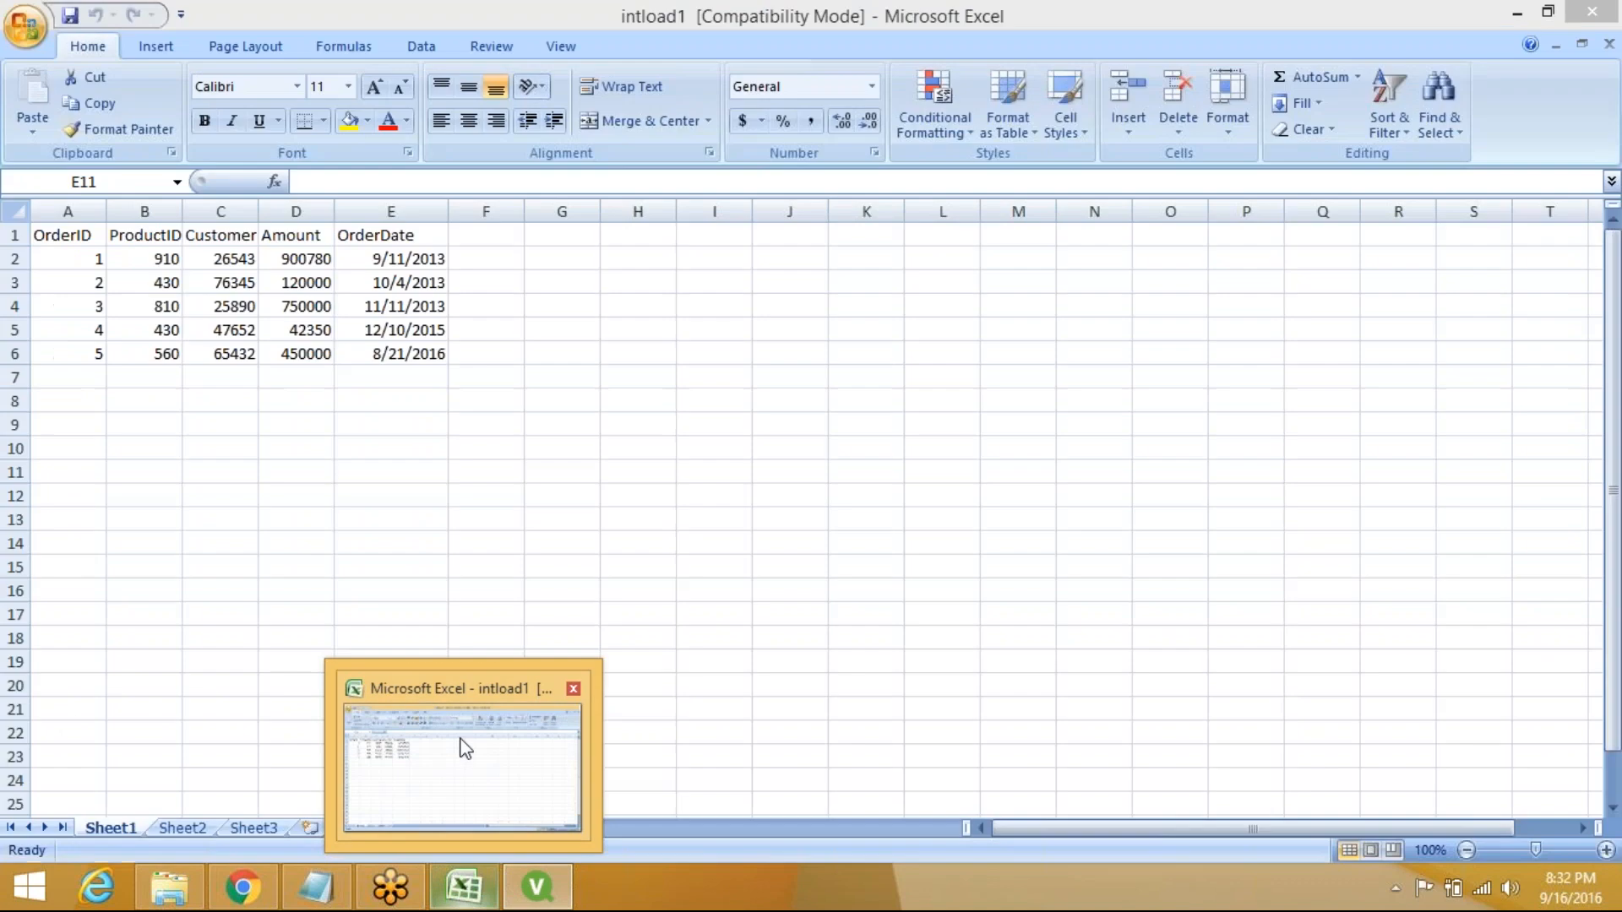
left_click(464, 748)
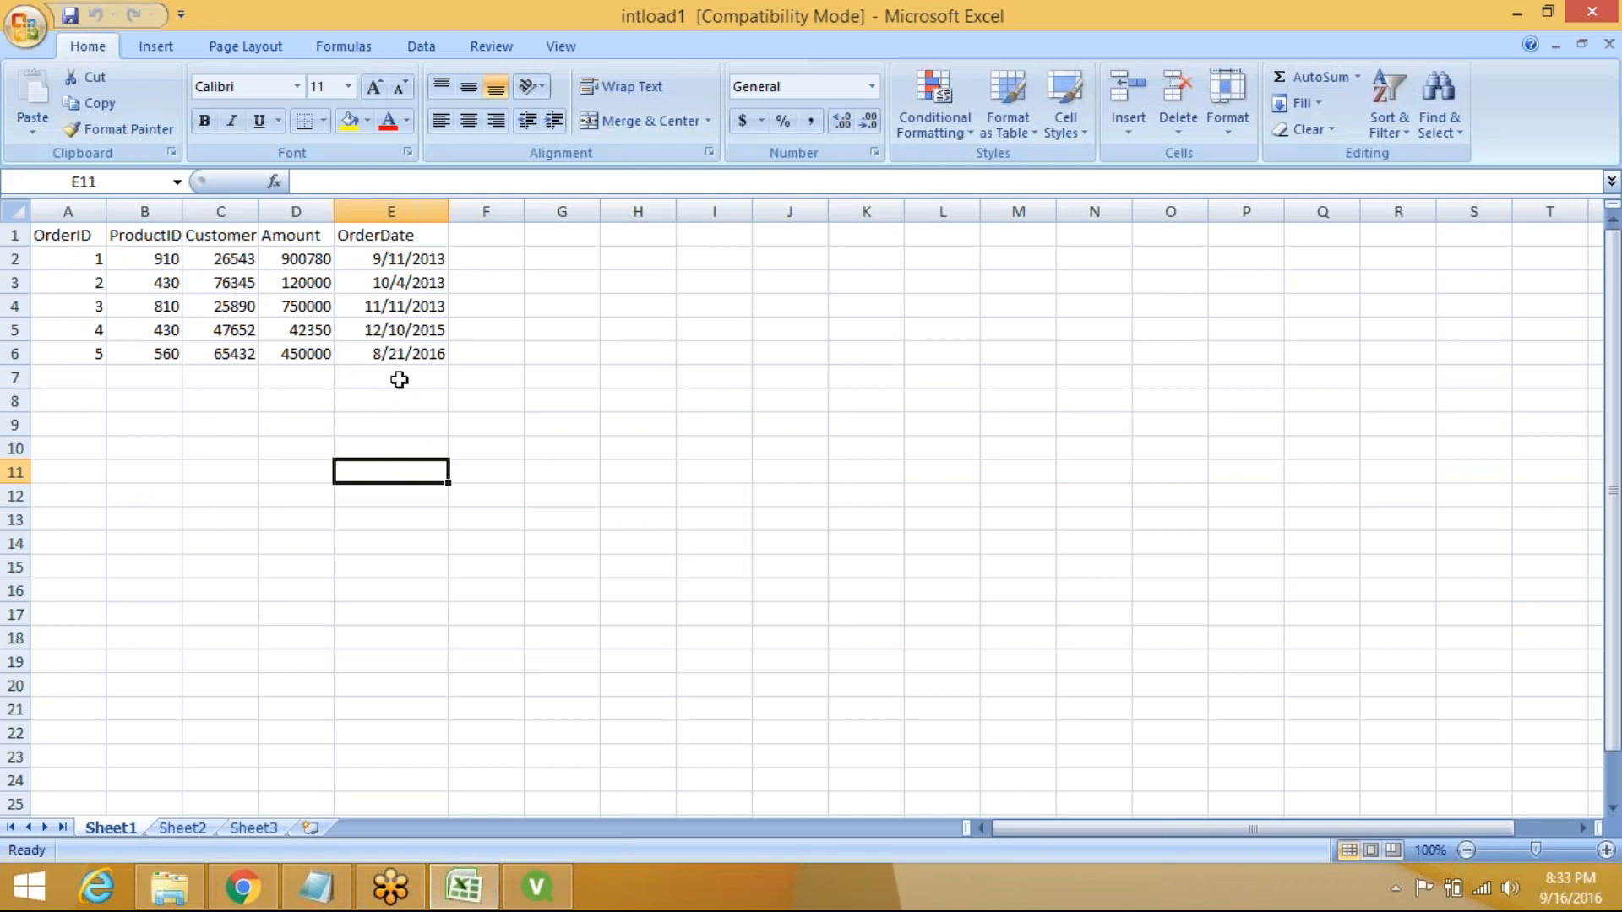
left_click(389, 355)
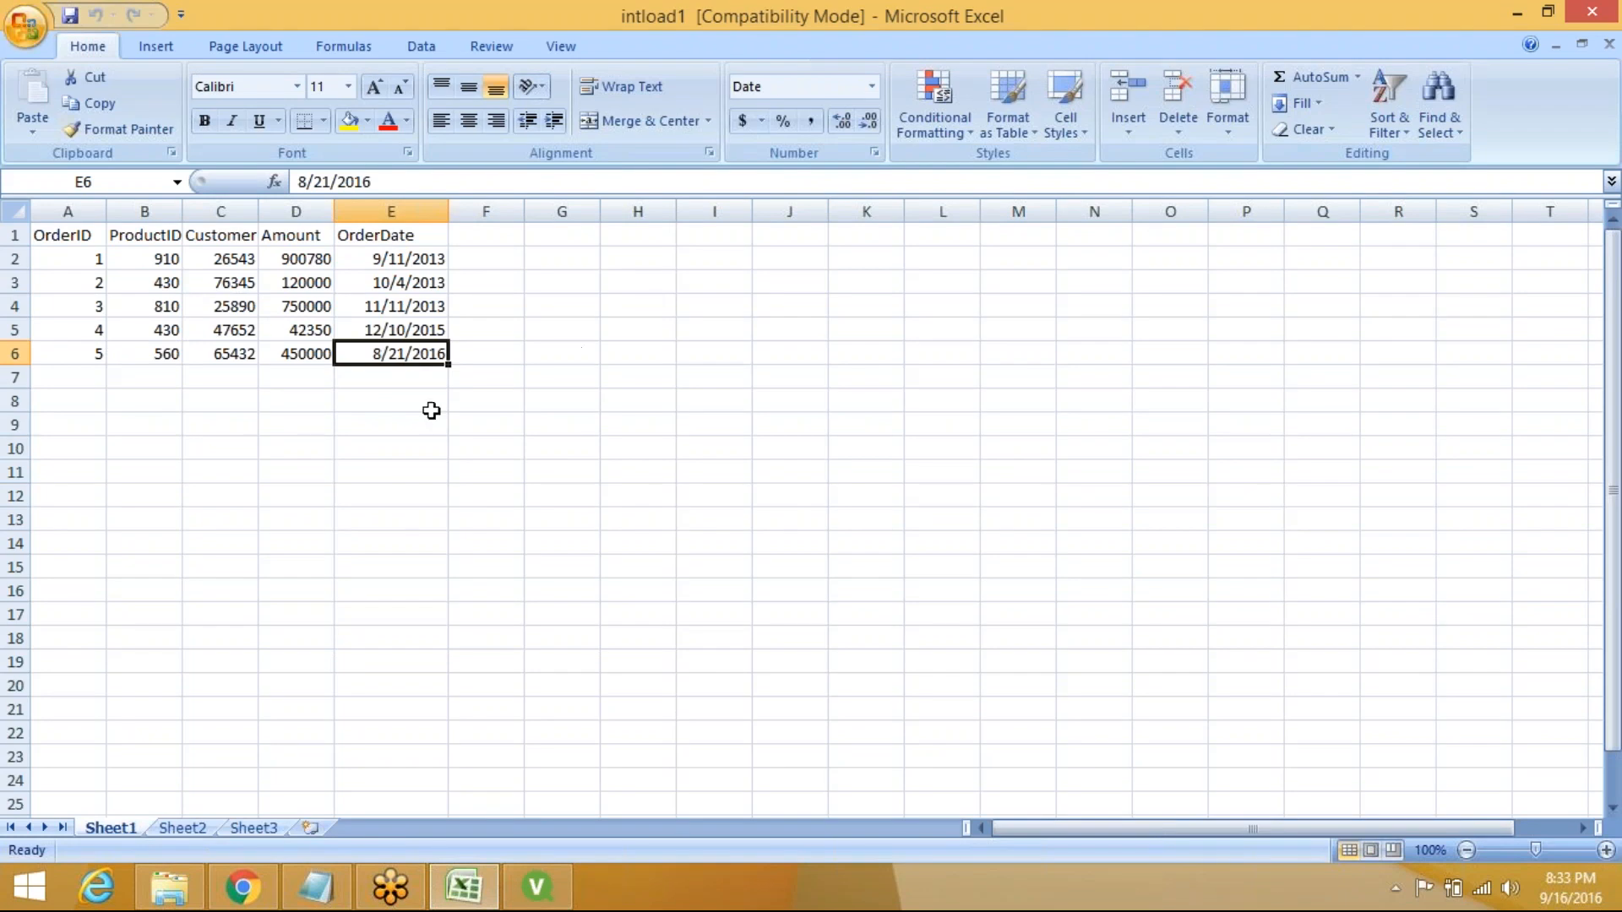
left_click(464, 887)
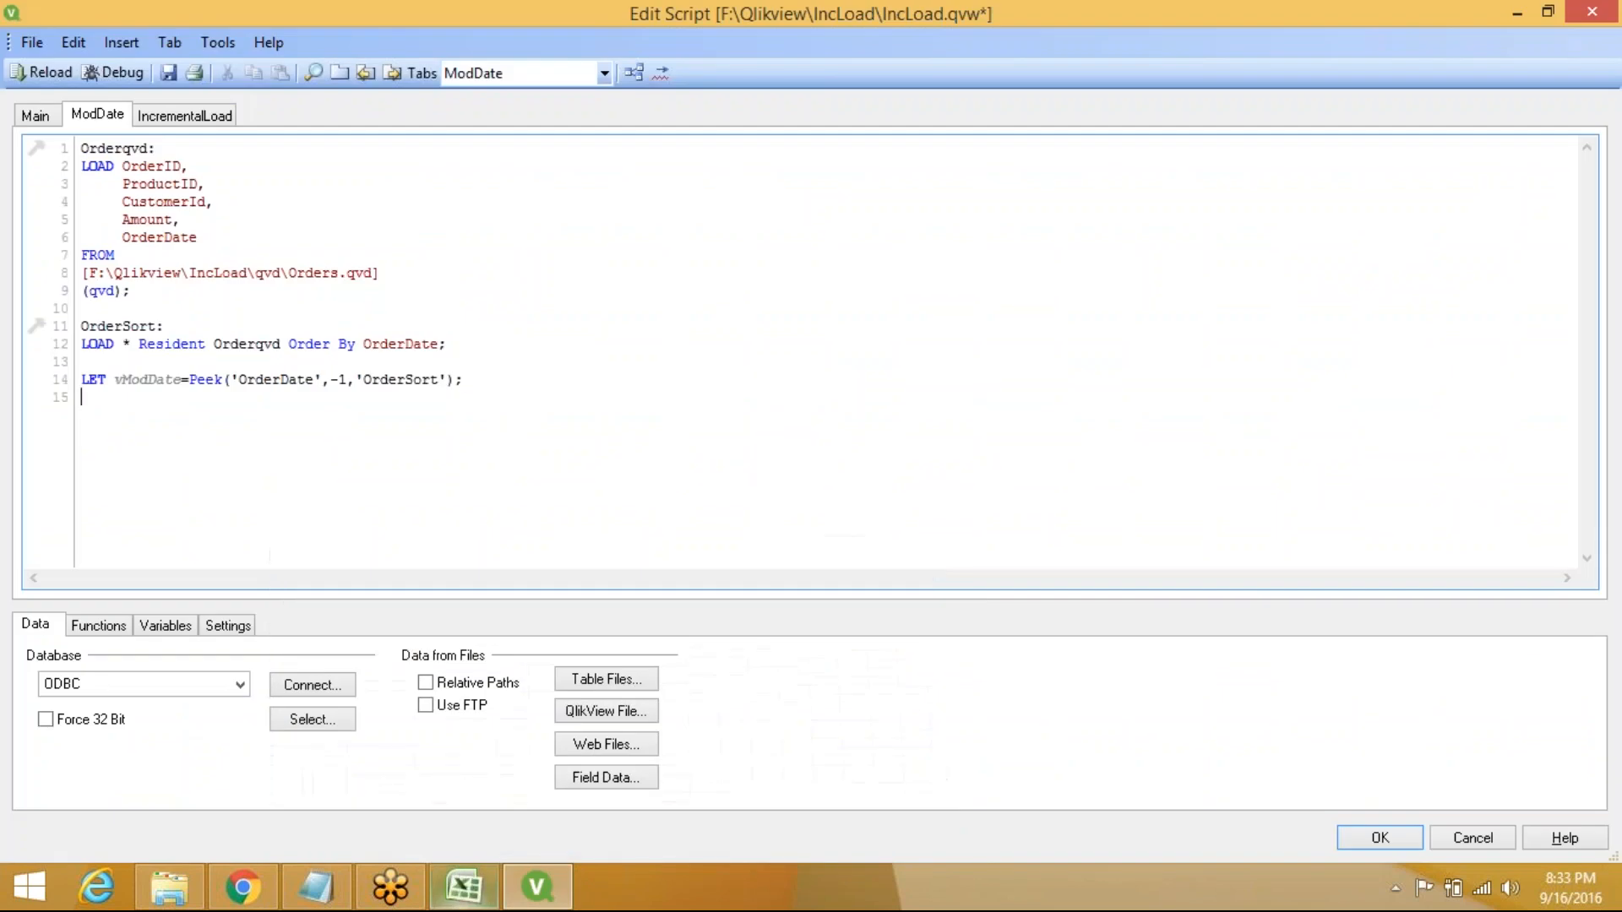
Add 'DROP Table Orderqvd;' at the end of the ModDate script
key("Return")
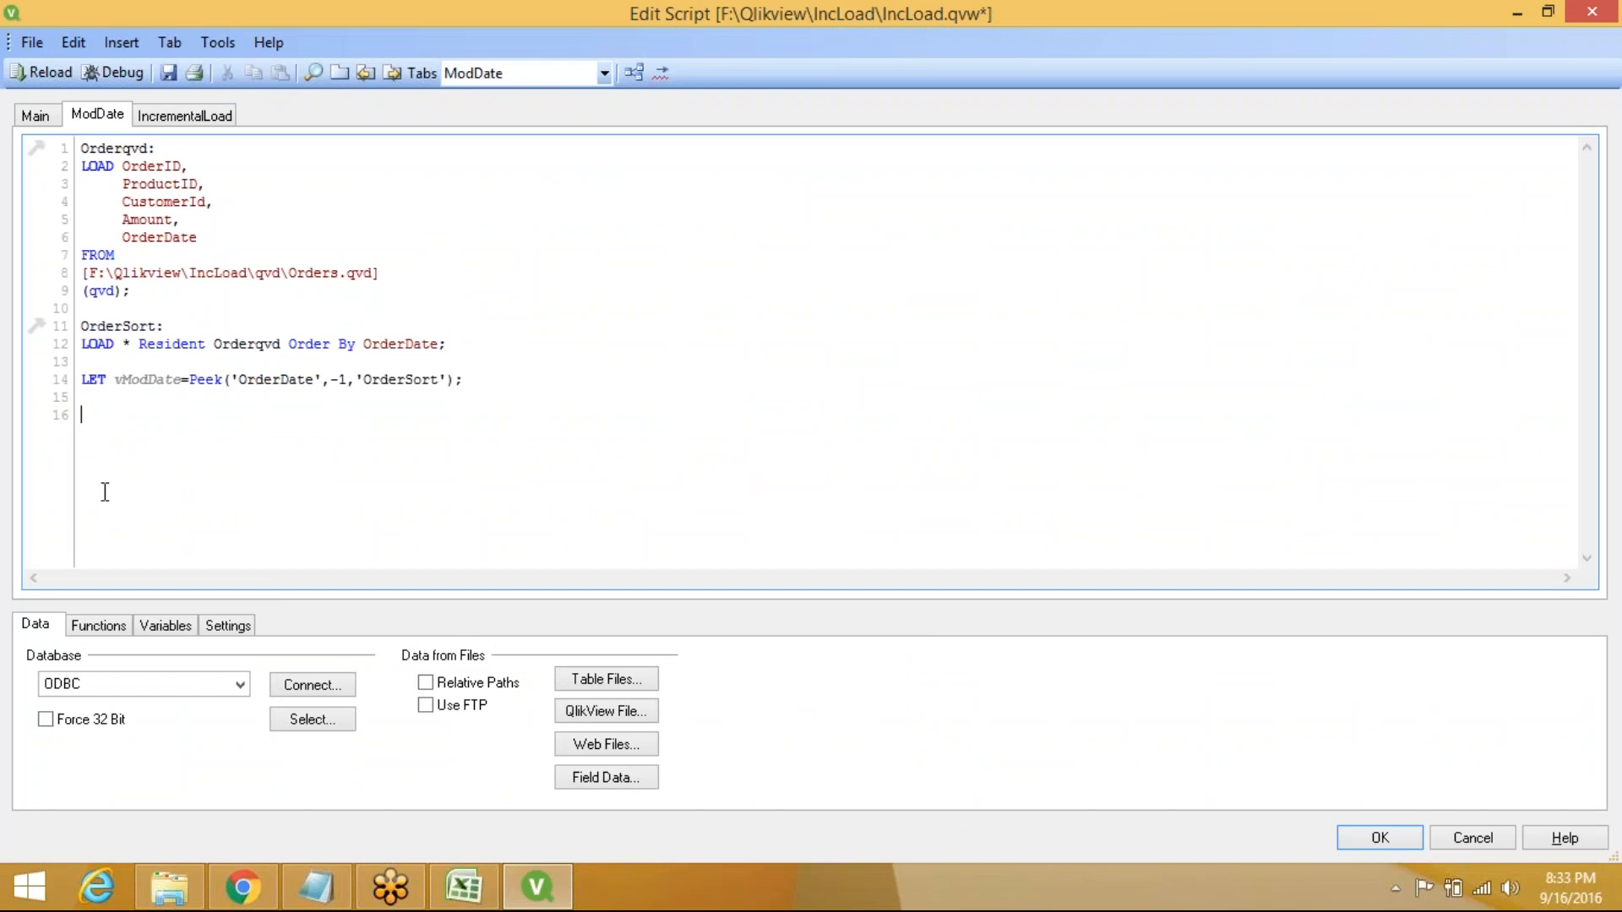
type("DROP Table Orderqvd;")
key("Return")
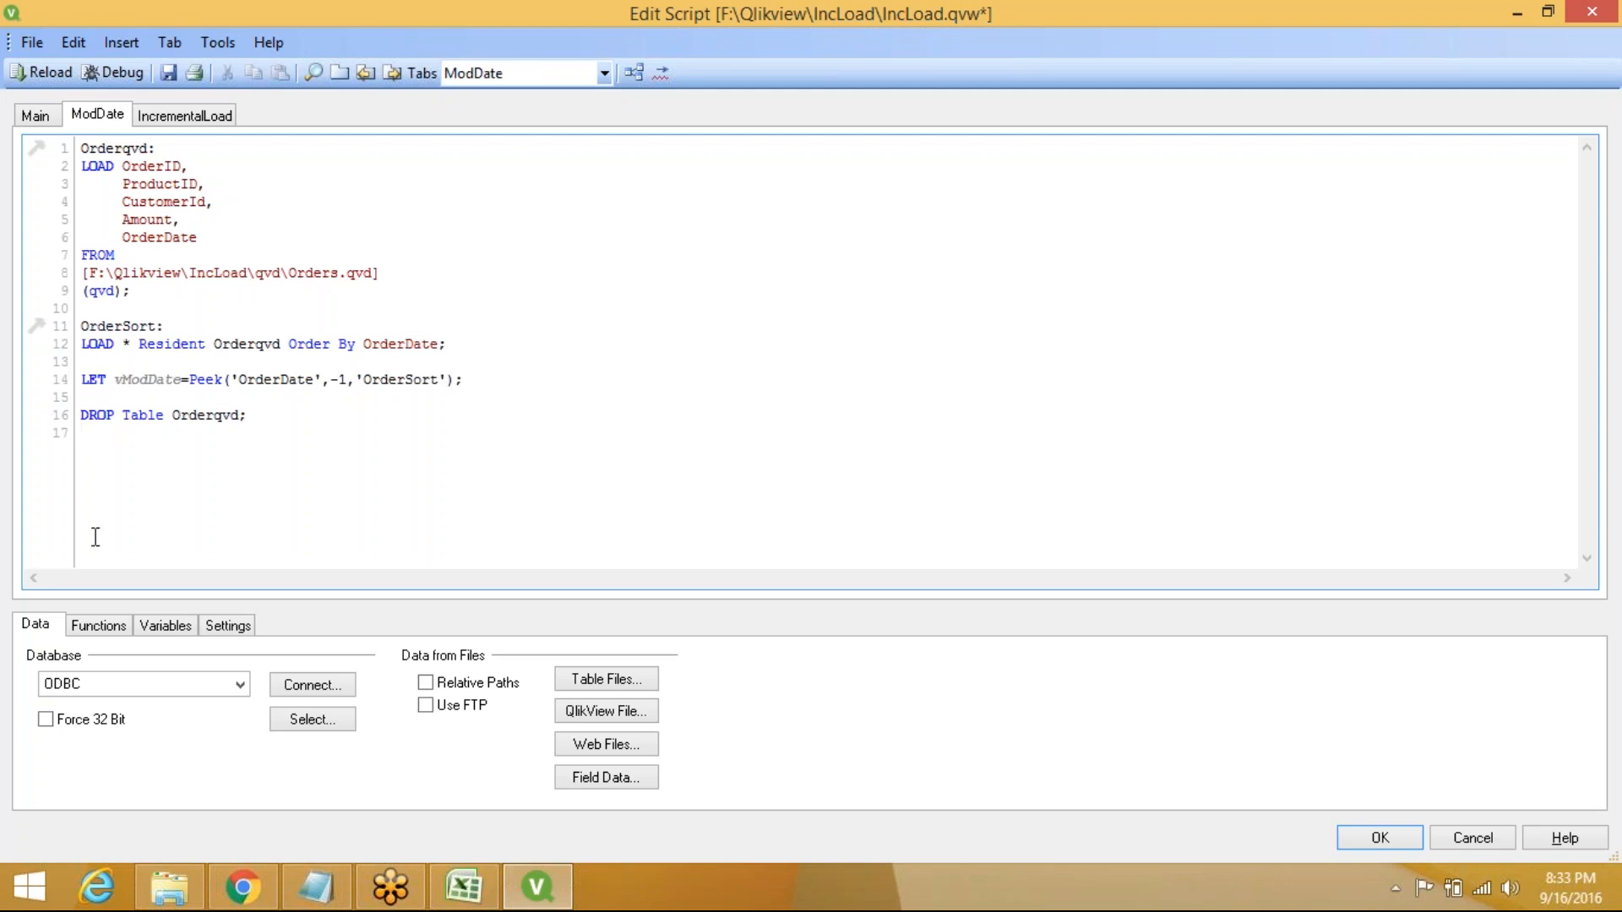
Switch to the empty IncrementalLoad script tab
left_click(185, 114)
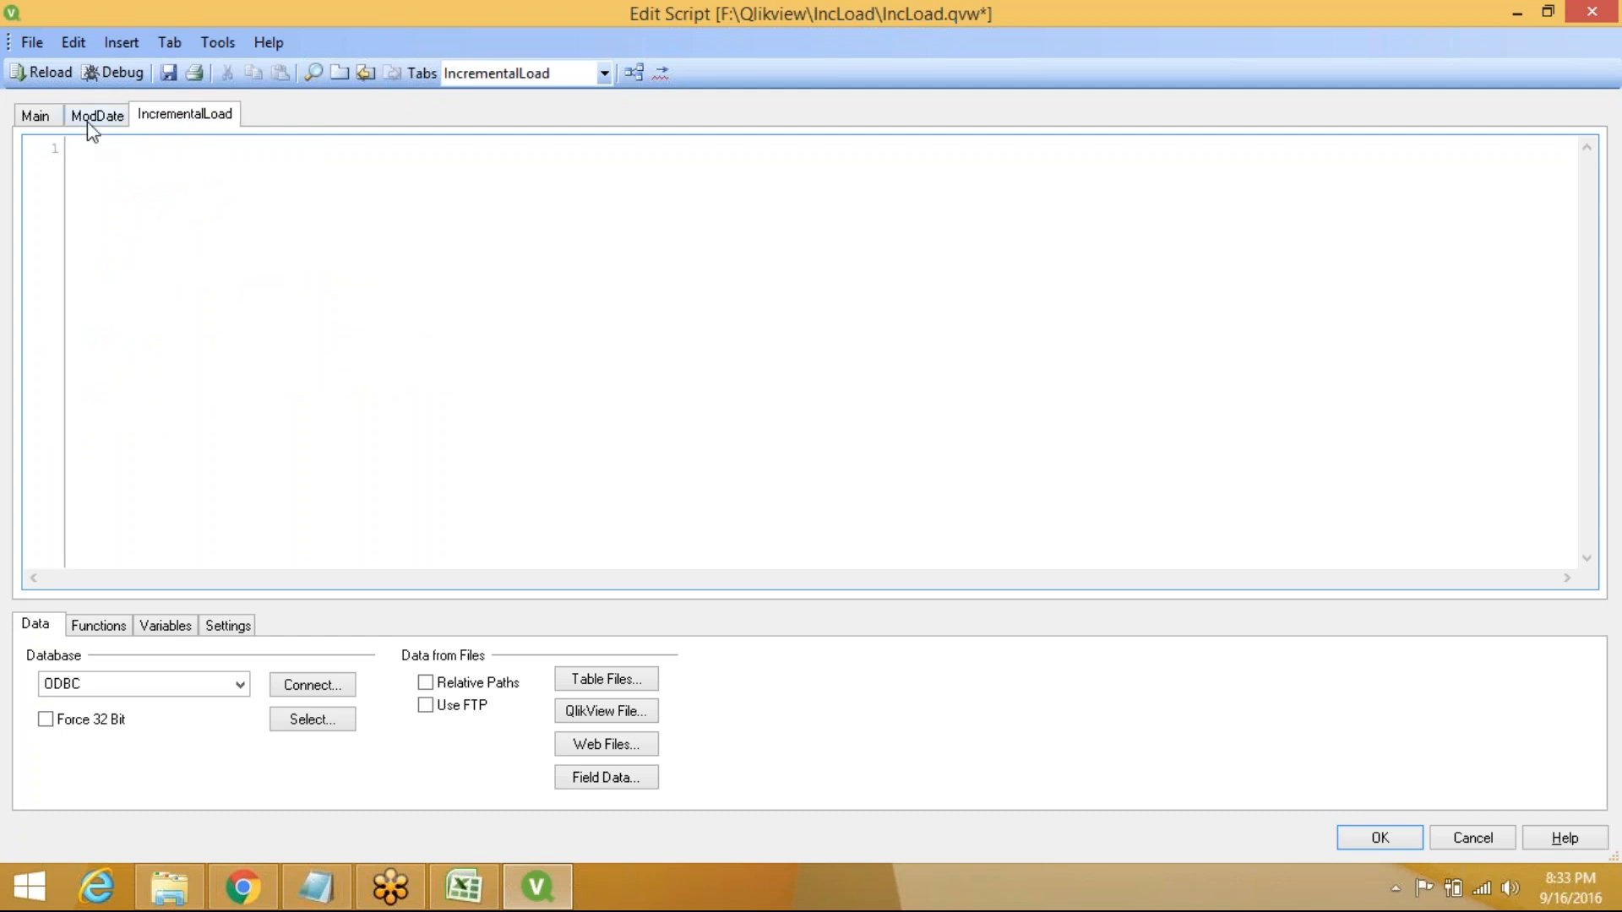
left_click(88, 118)
left_click(191, 121)
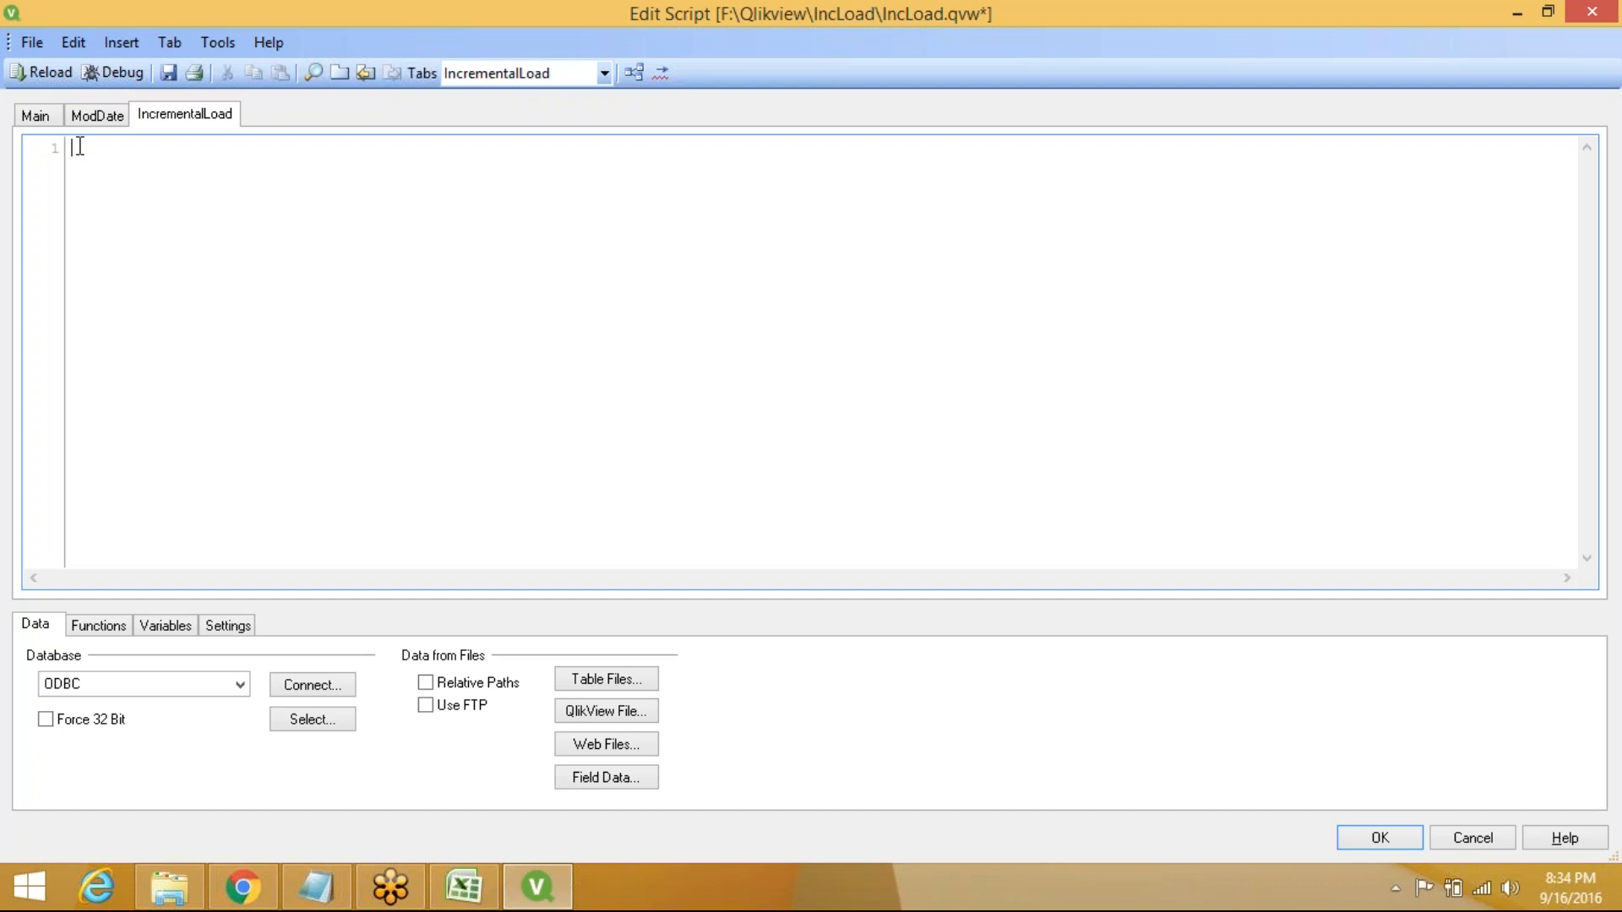
Label a new IncLoad table and insert a load statement for IncLoad\intload1.xls
type("IncLoad:")
left_click(607, 681)
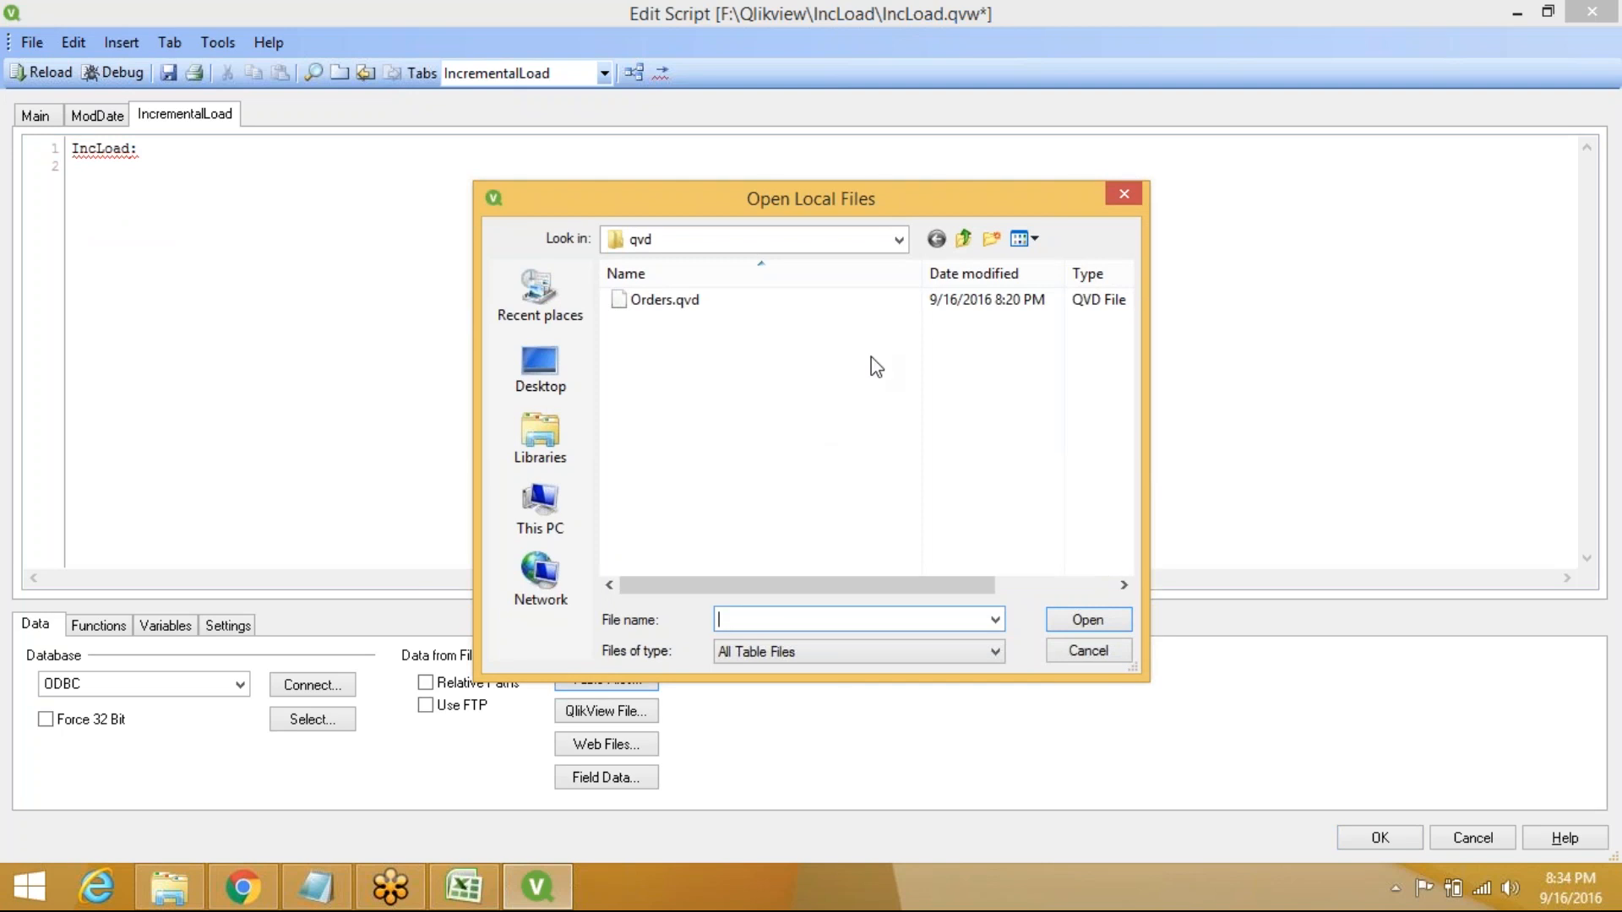
left_click(899, 240)
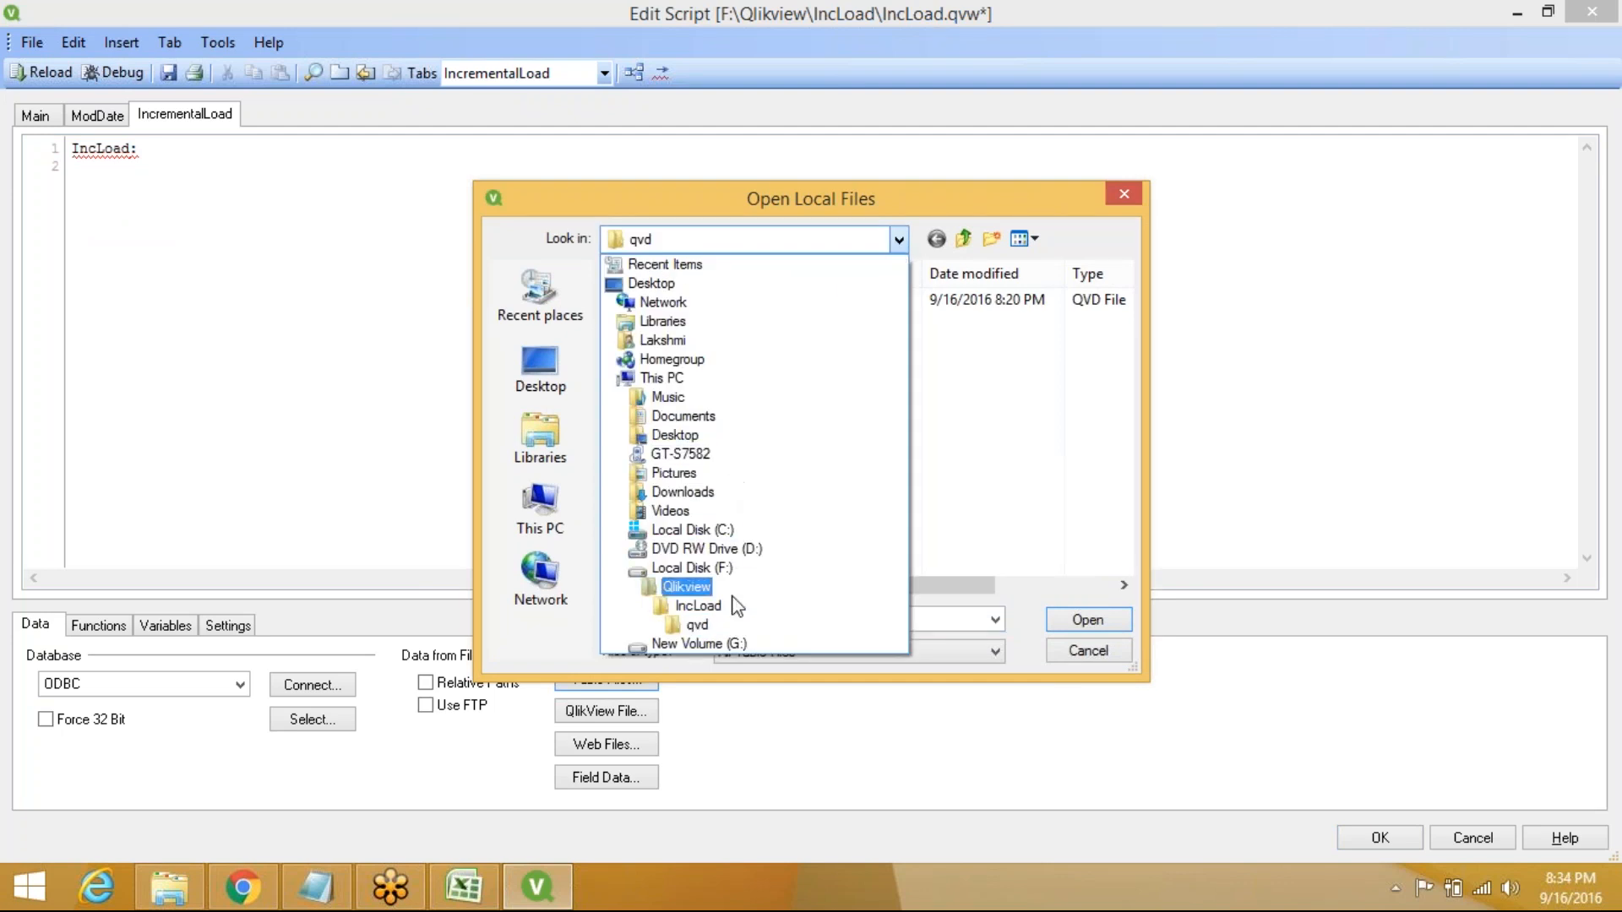
left_click(732, 613)
left_click(672, 323)
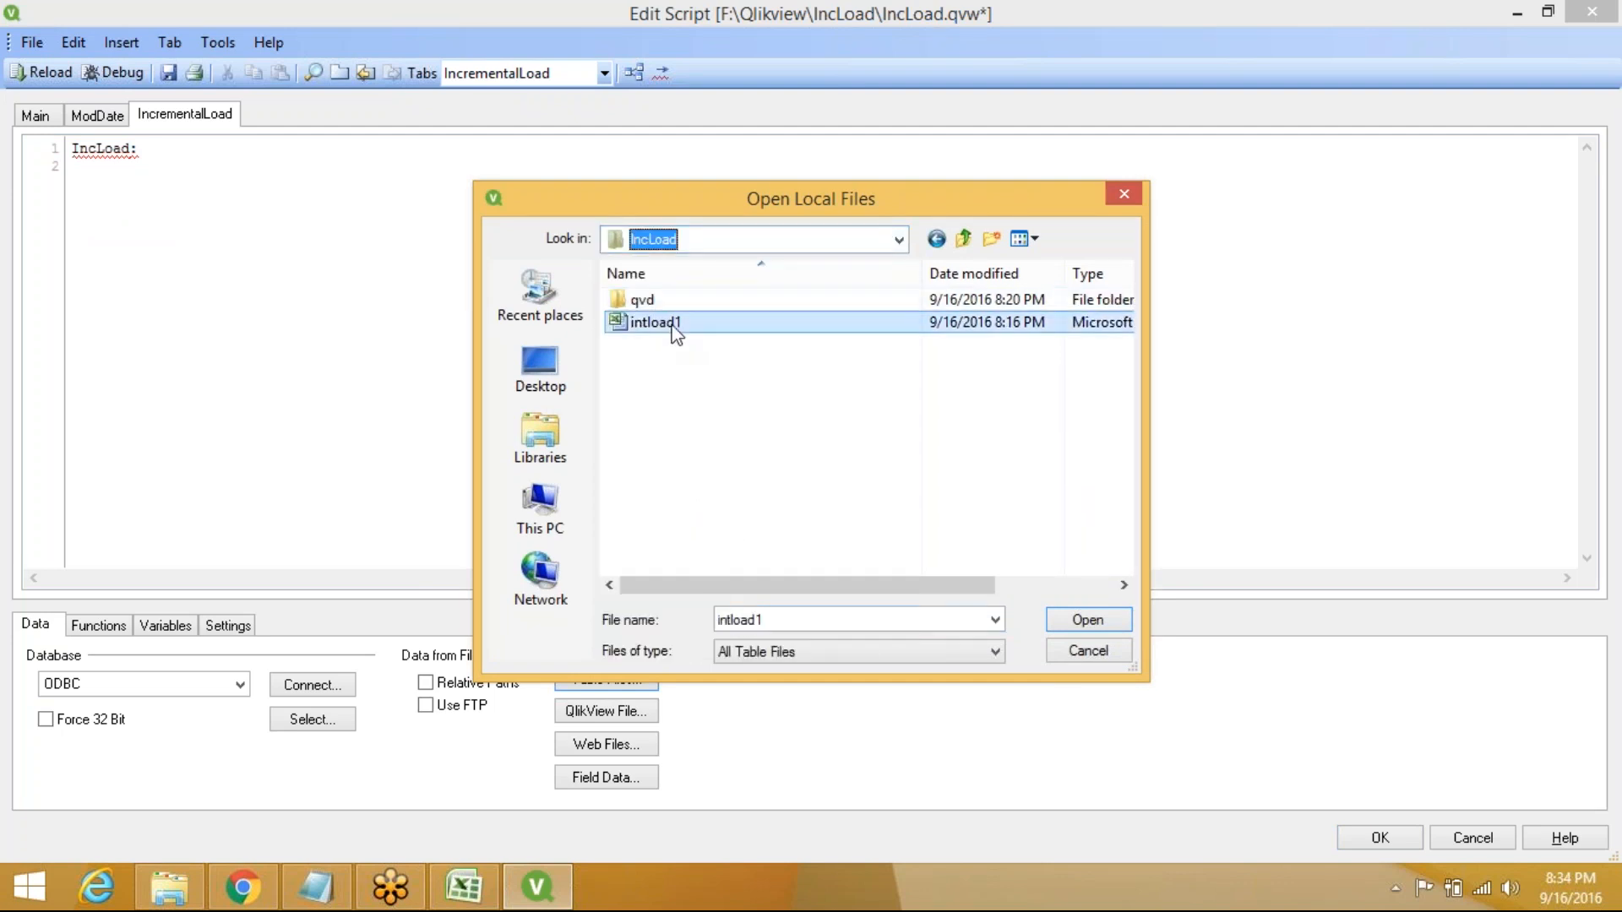
left_click(1088, 621)
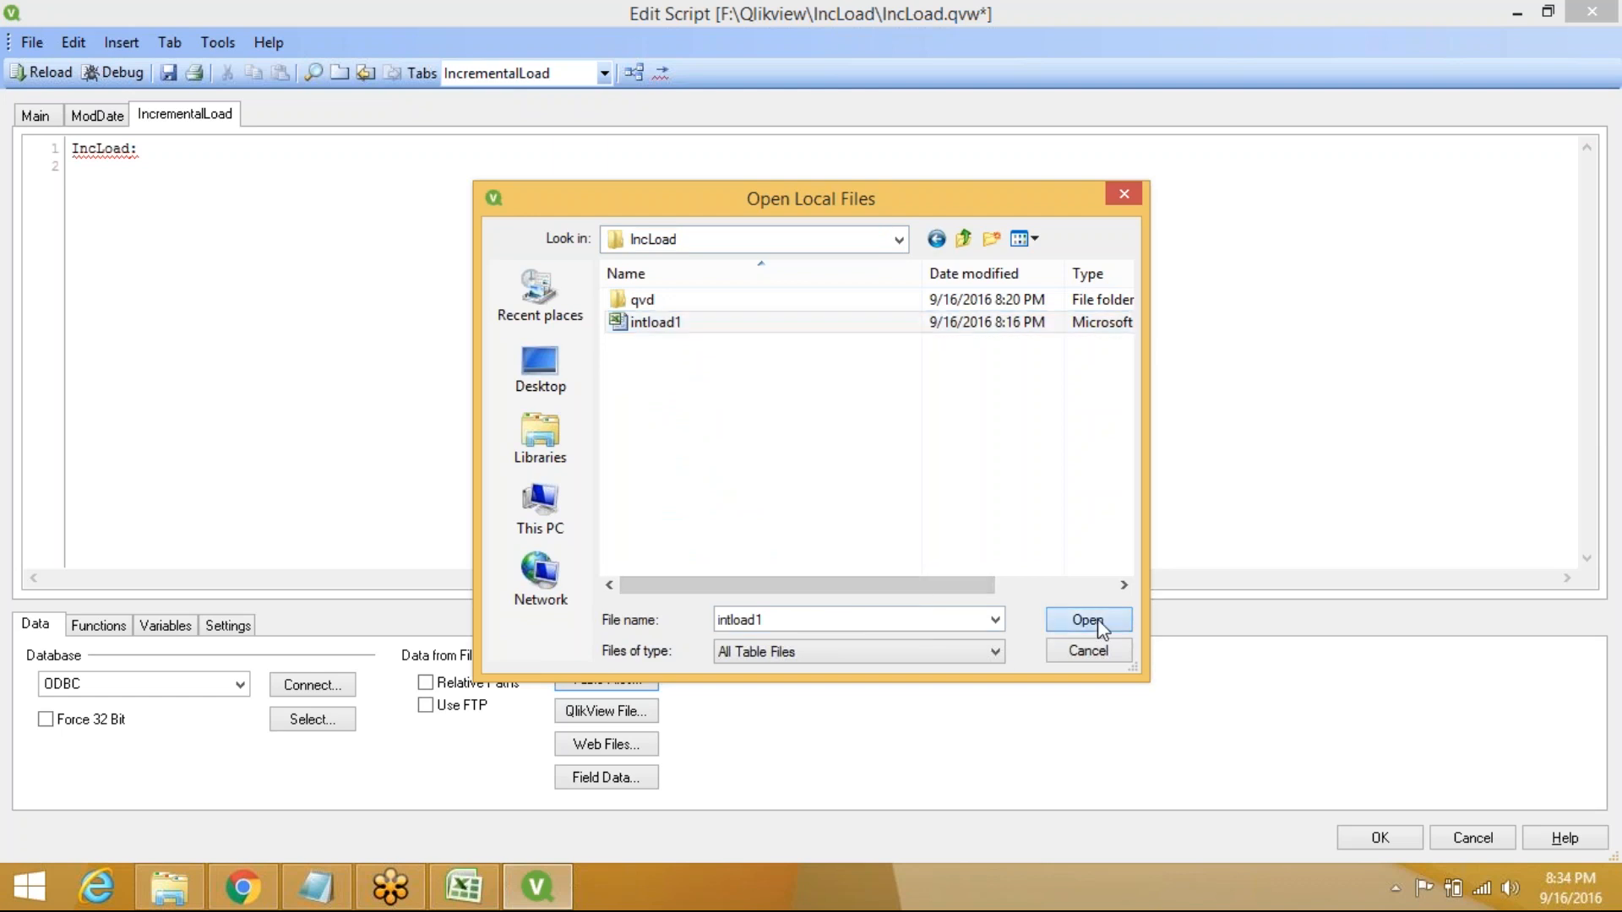
left_click(889, 661)
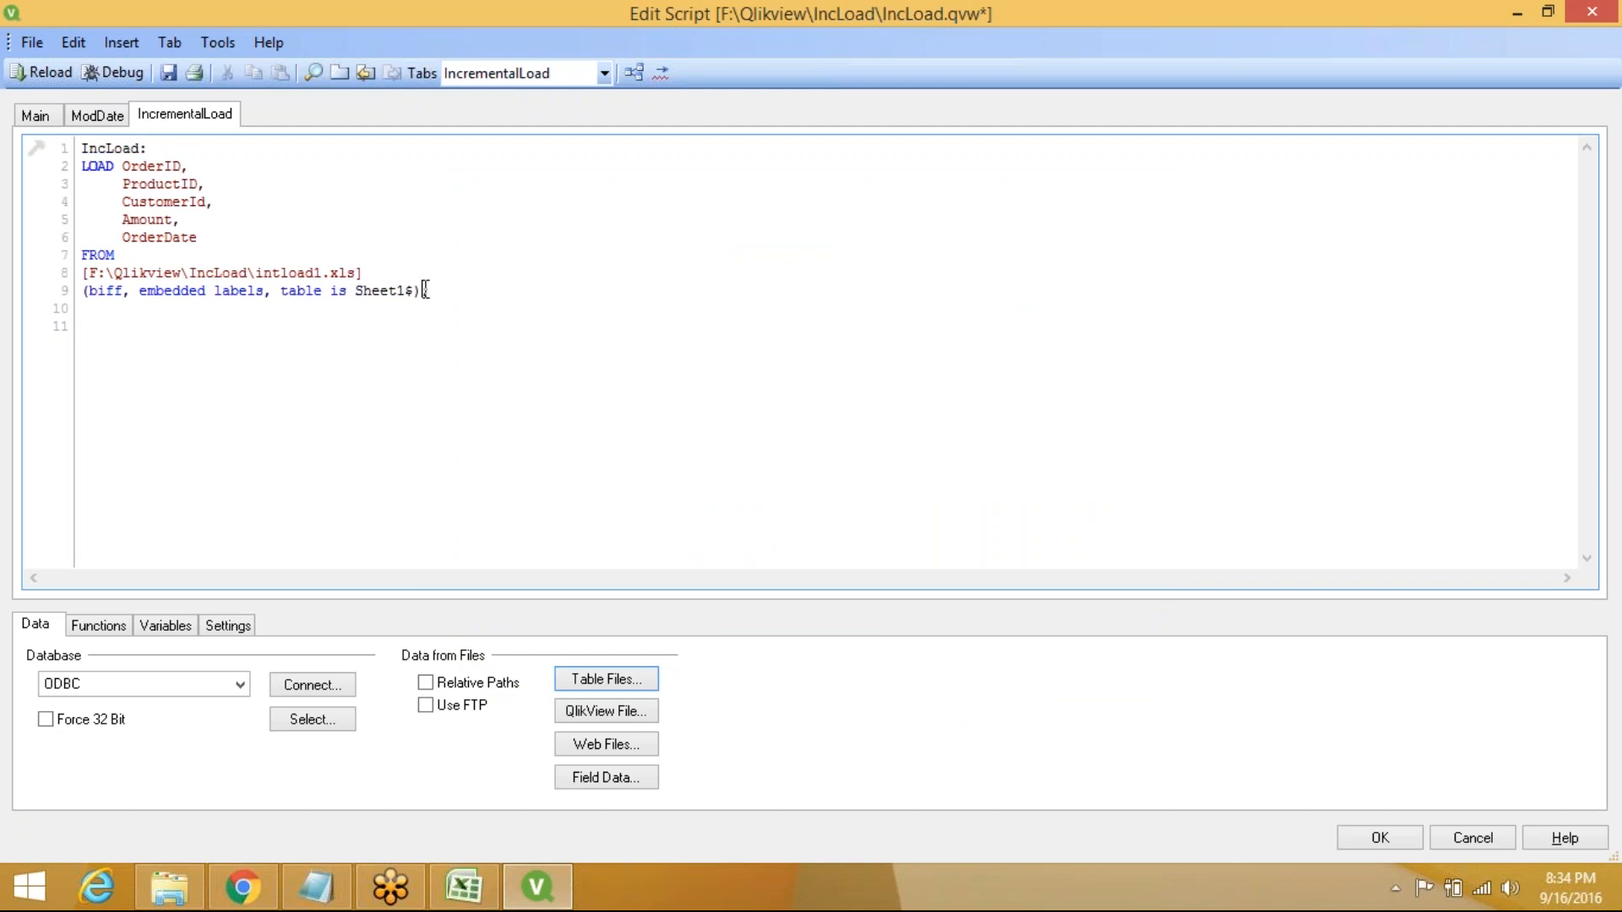
Restrict the intload1 load with Where OrderDate>=$(vModDate)
type("wh")
key("Return")
type("Order")
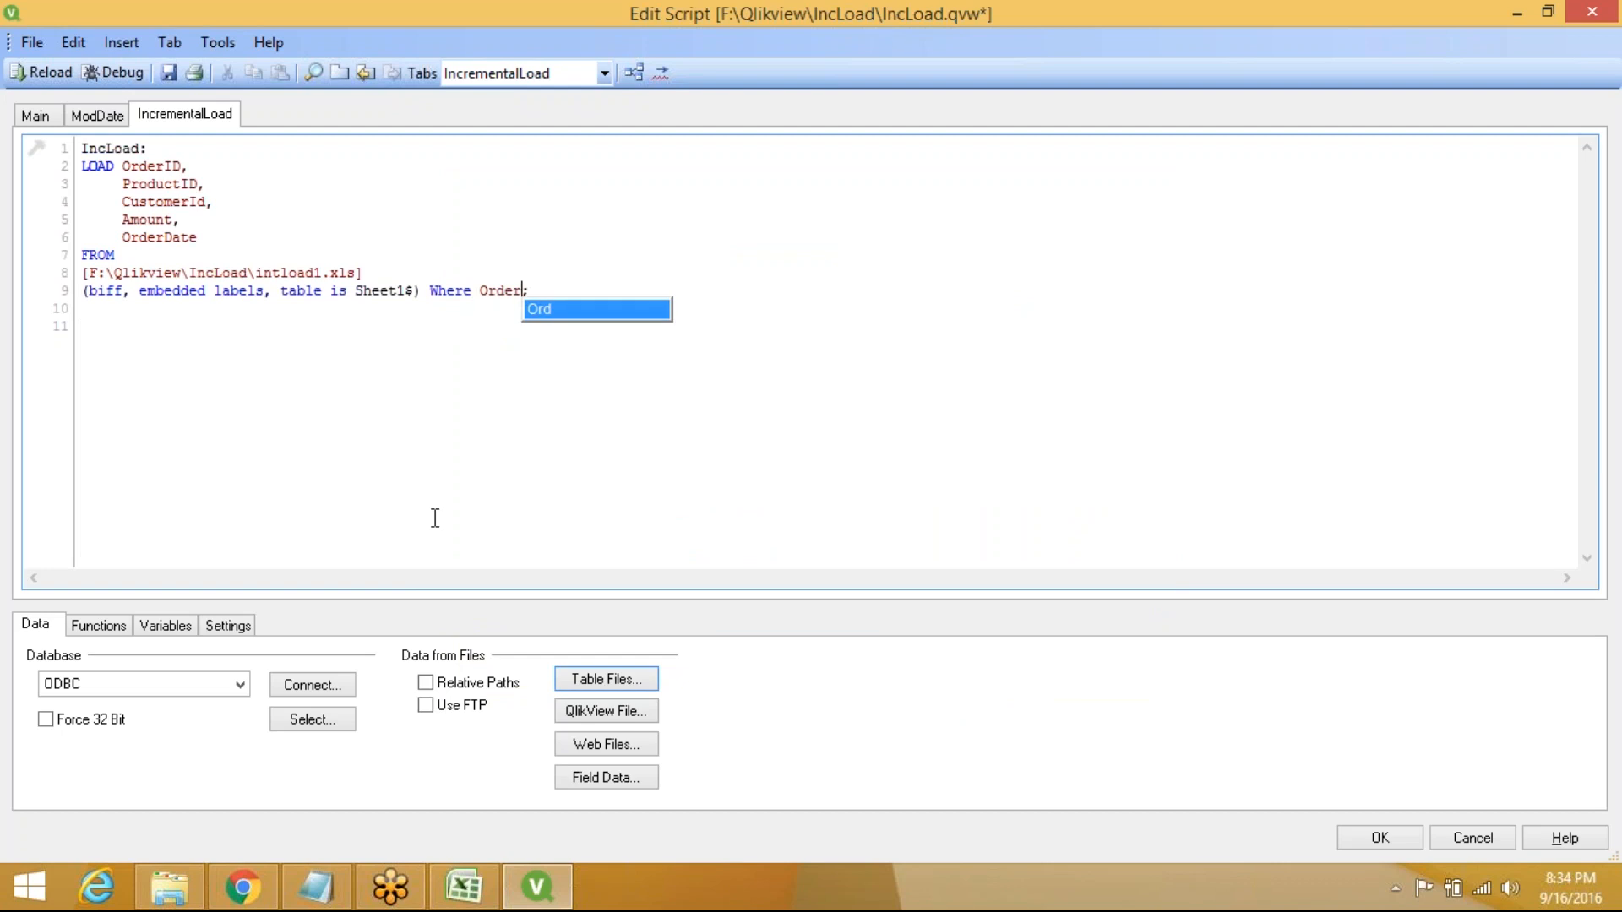
type("Date")
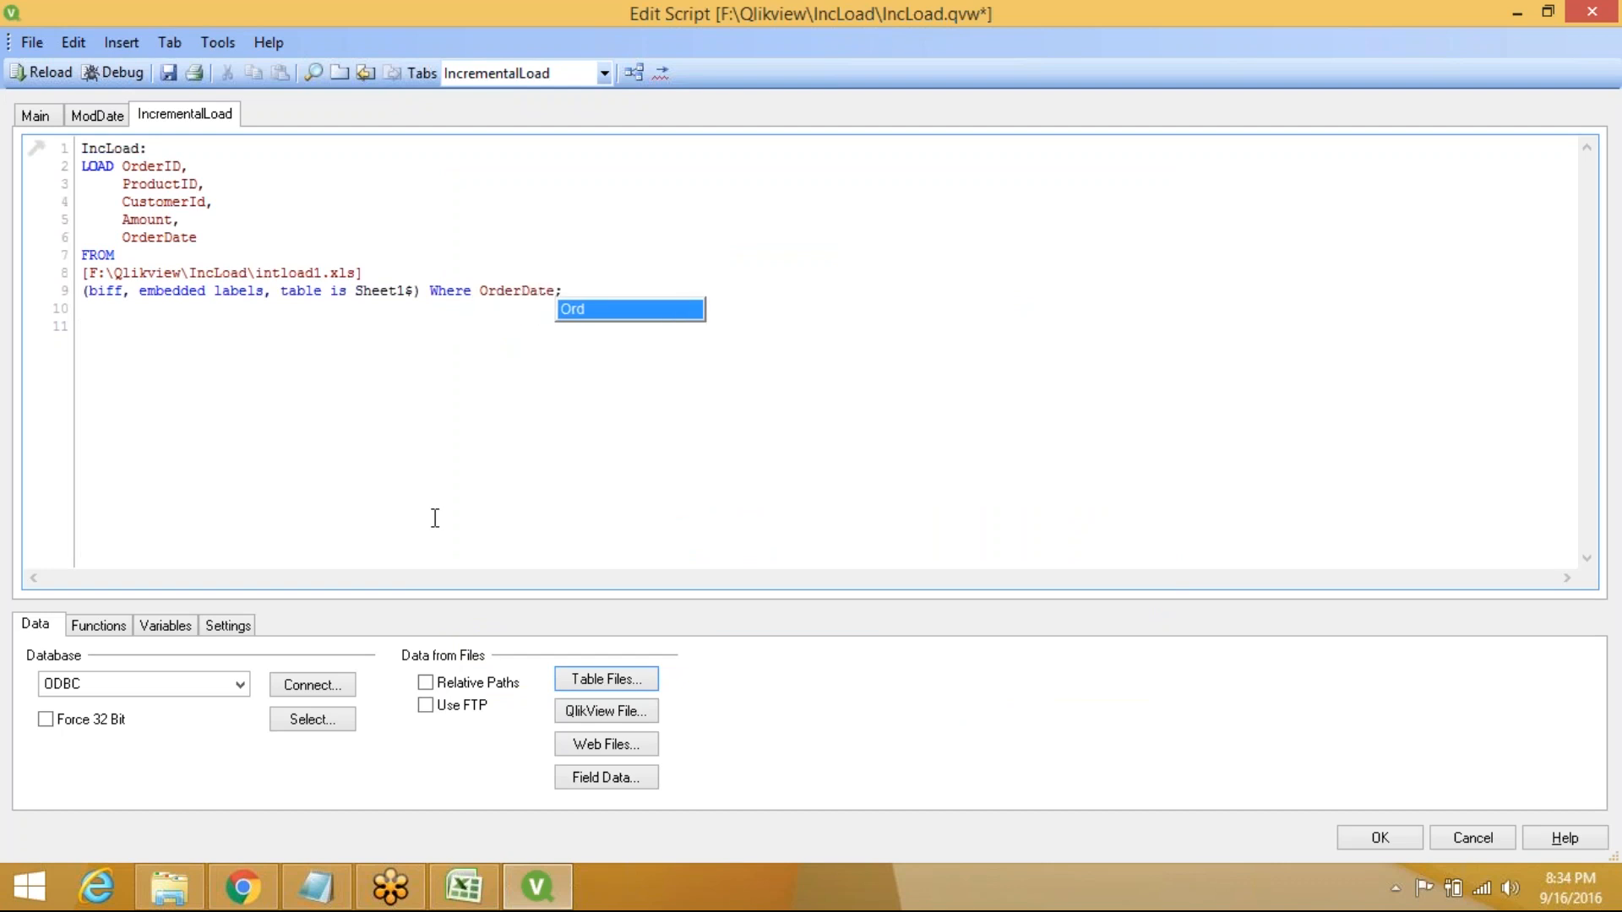
type(">")
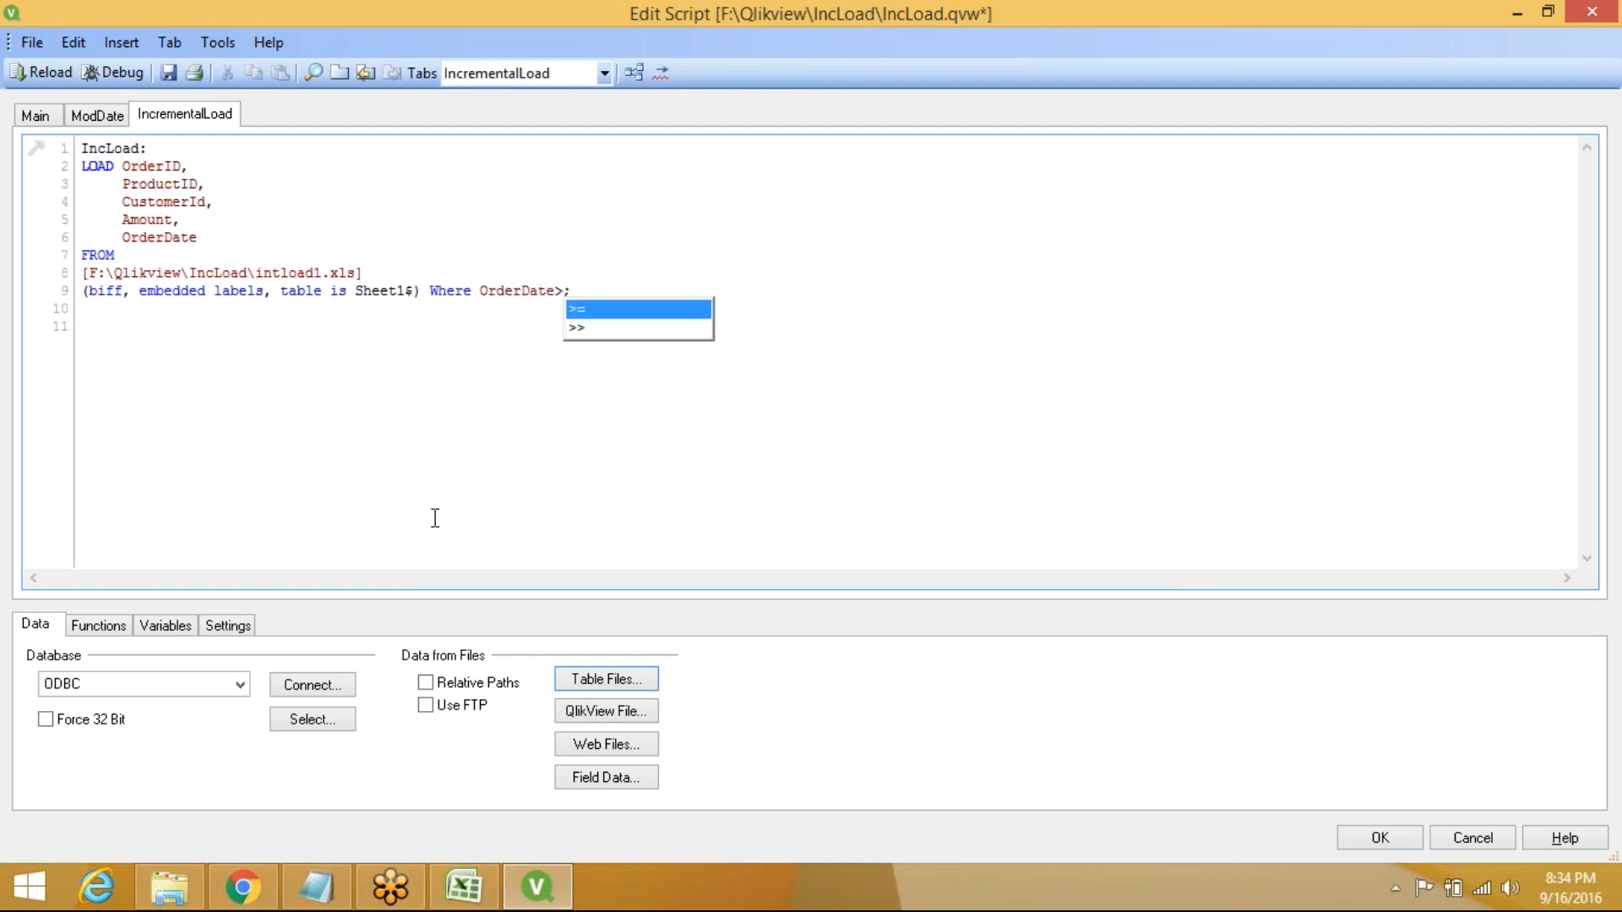
type("=")
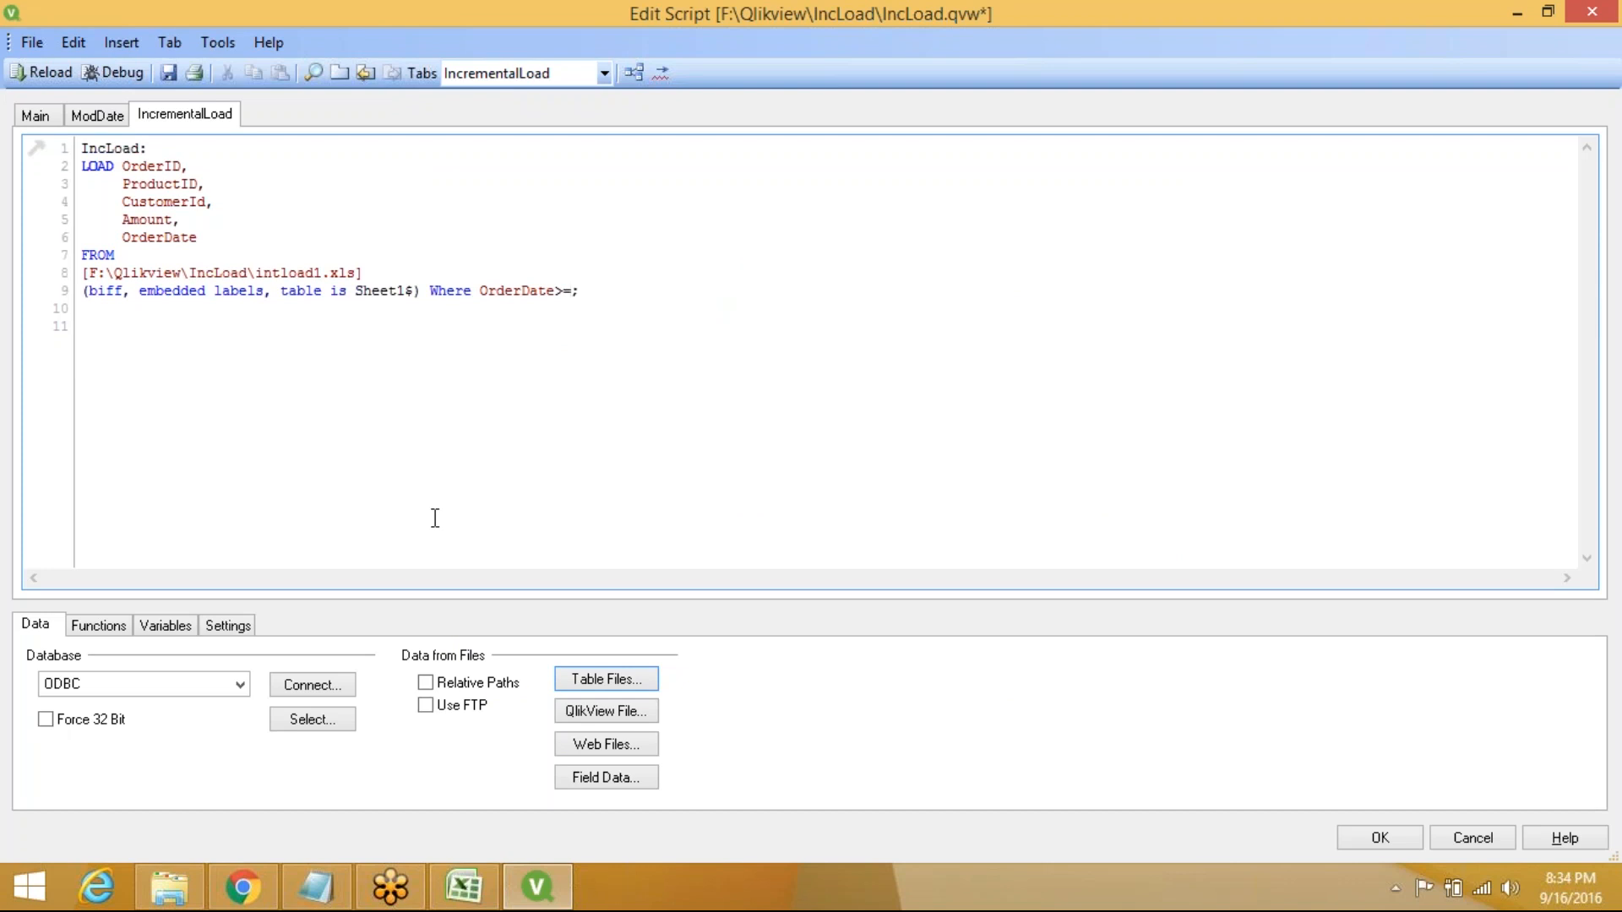
type("$()")
key("Left")
type("vModDate")
key("Return")
key("Return")
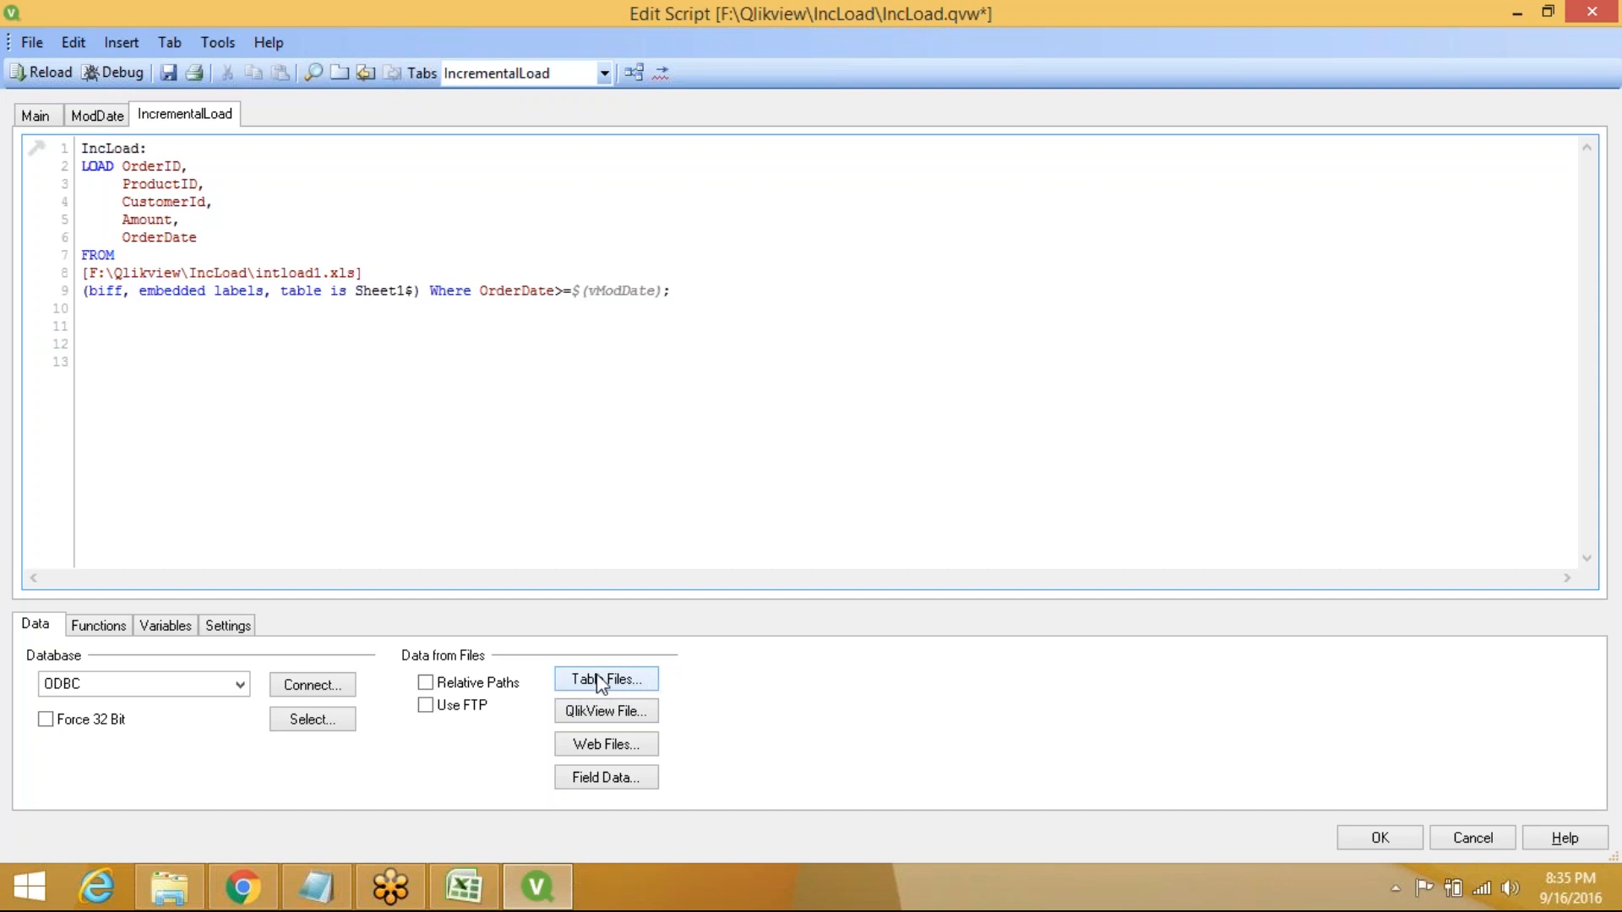
Insert a load of the five order fields from qvd\Orders.qvd
left_click(600, 681)
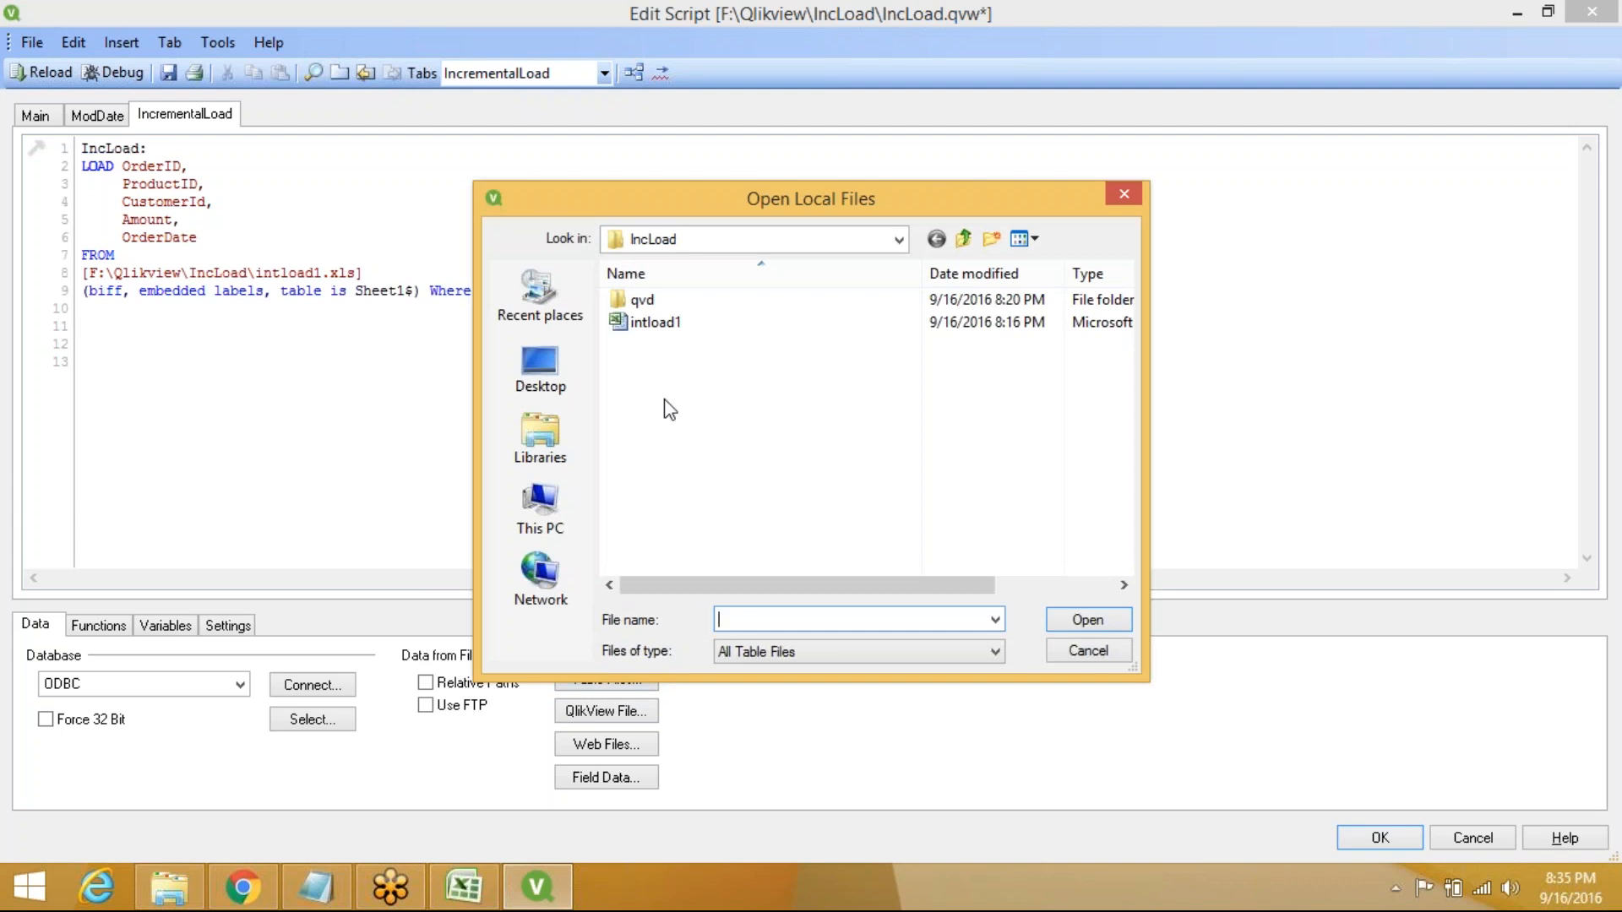
double_click(647, 300)
left_click(658, 305)
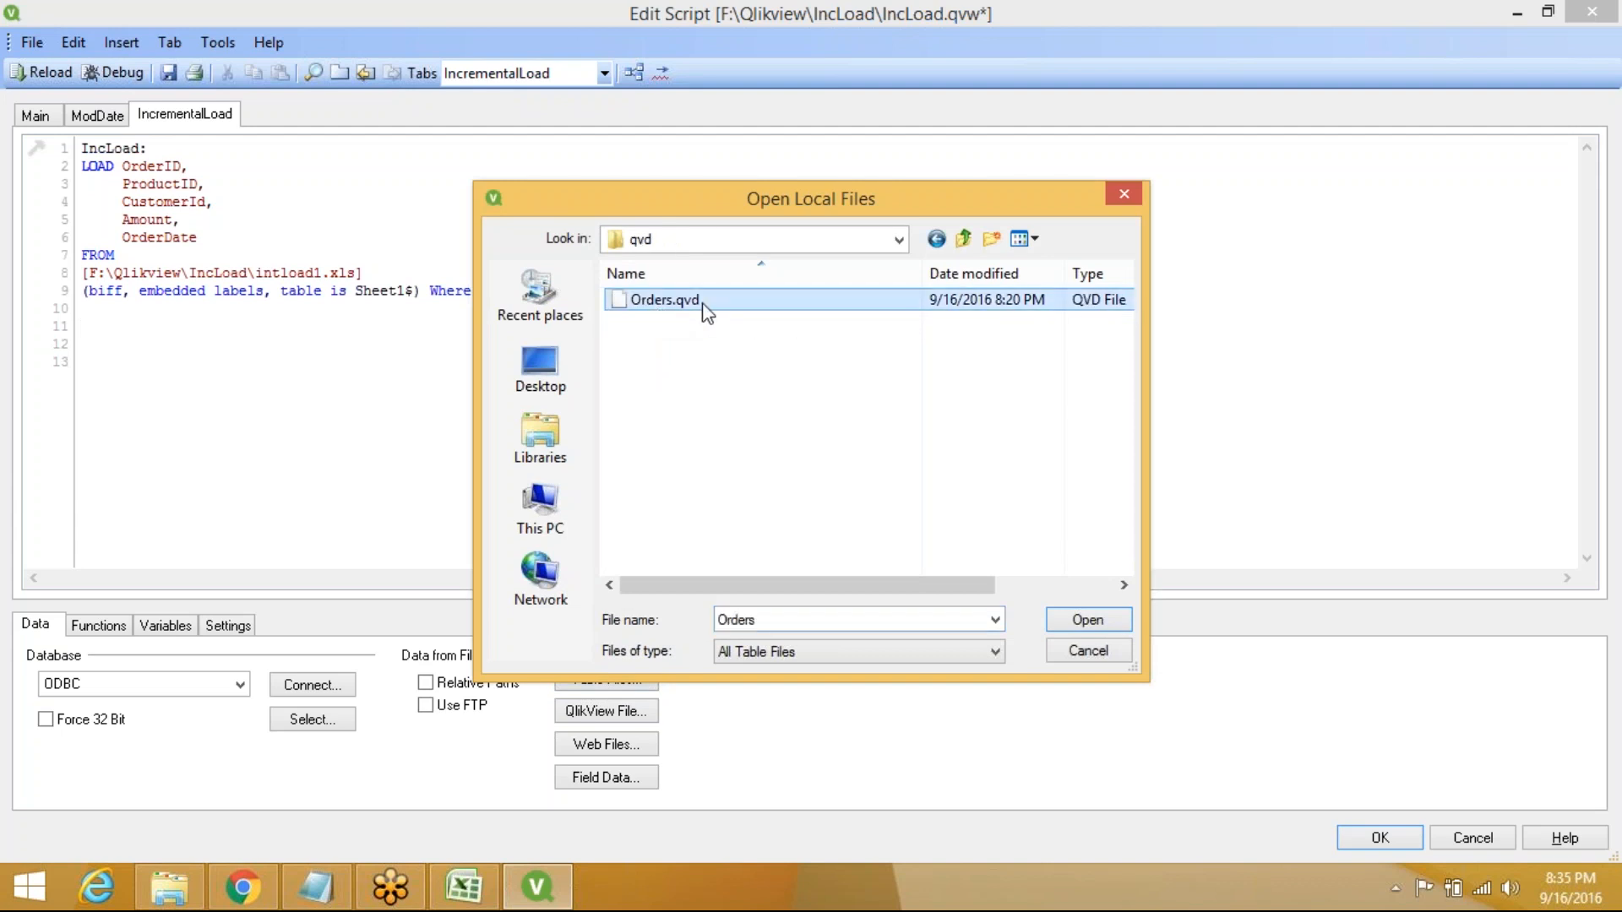
left_click(1112, 628)
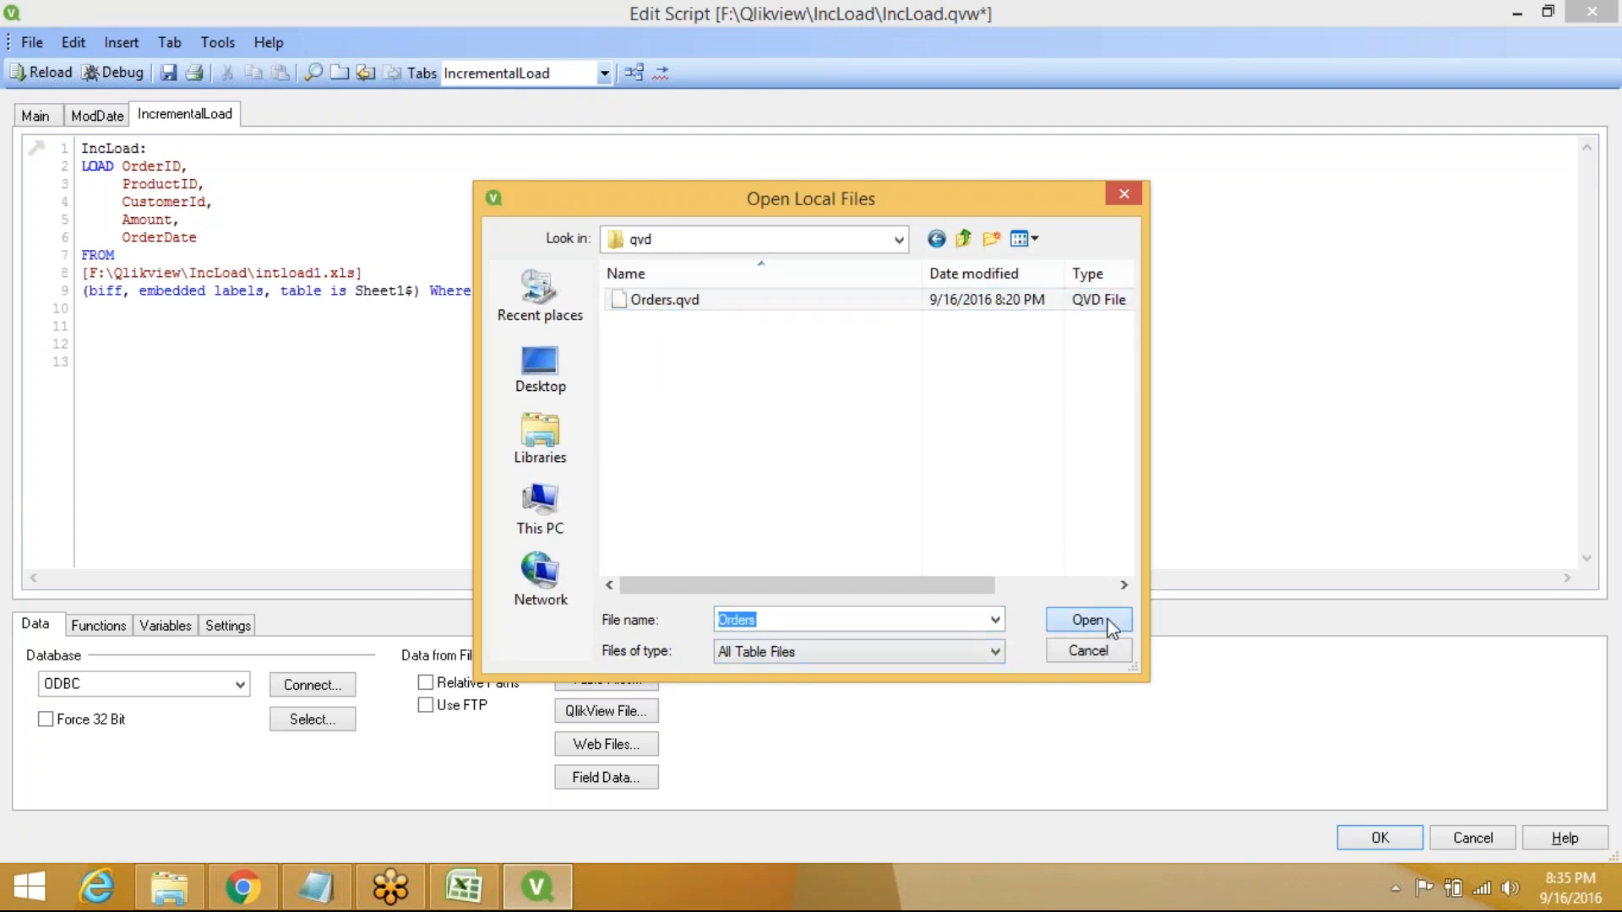
left_click(886, 664)
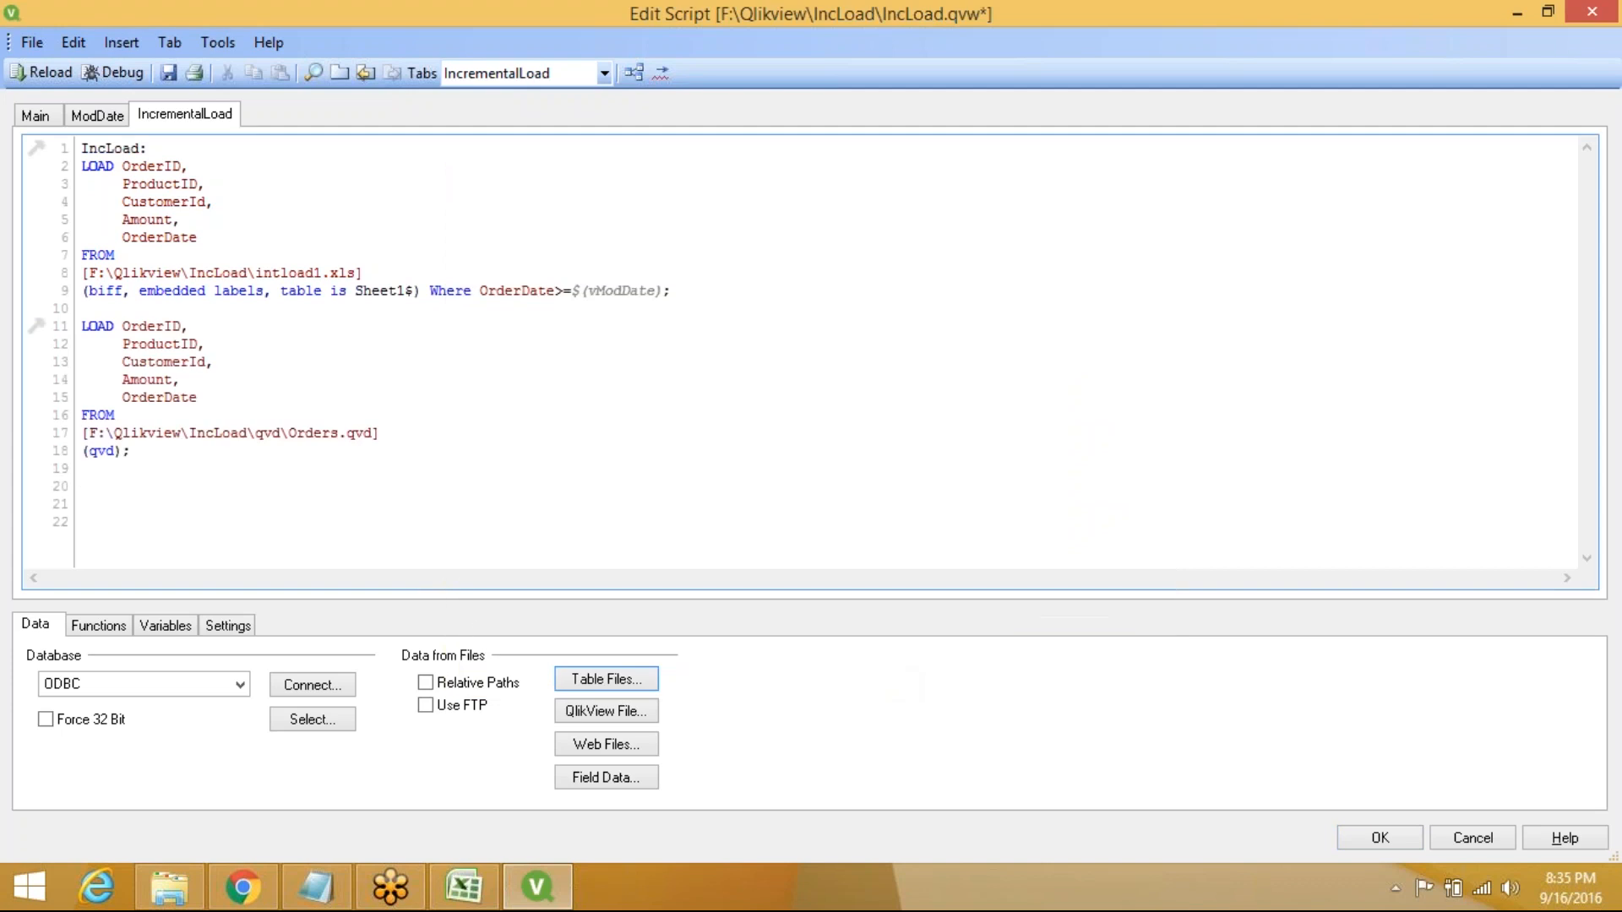
Add Where not Exists(OrderID) to the Orders.qvd load
left_click(126, 453)
type(";")
type("w")
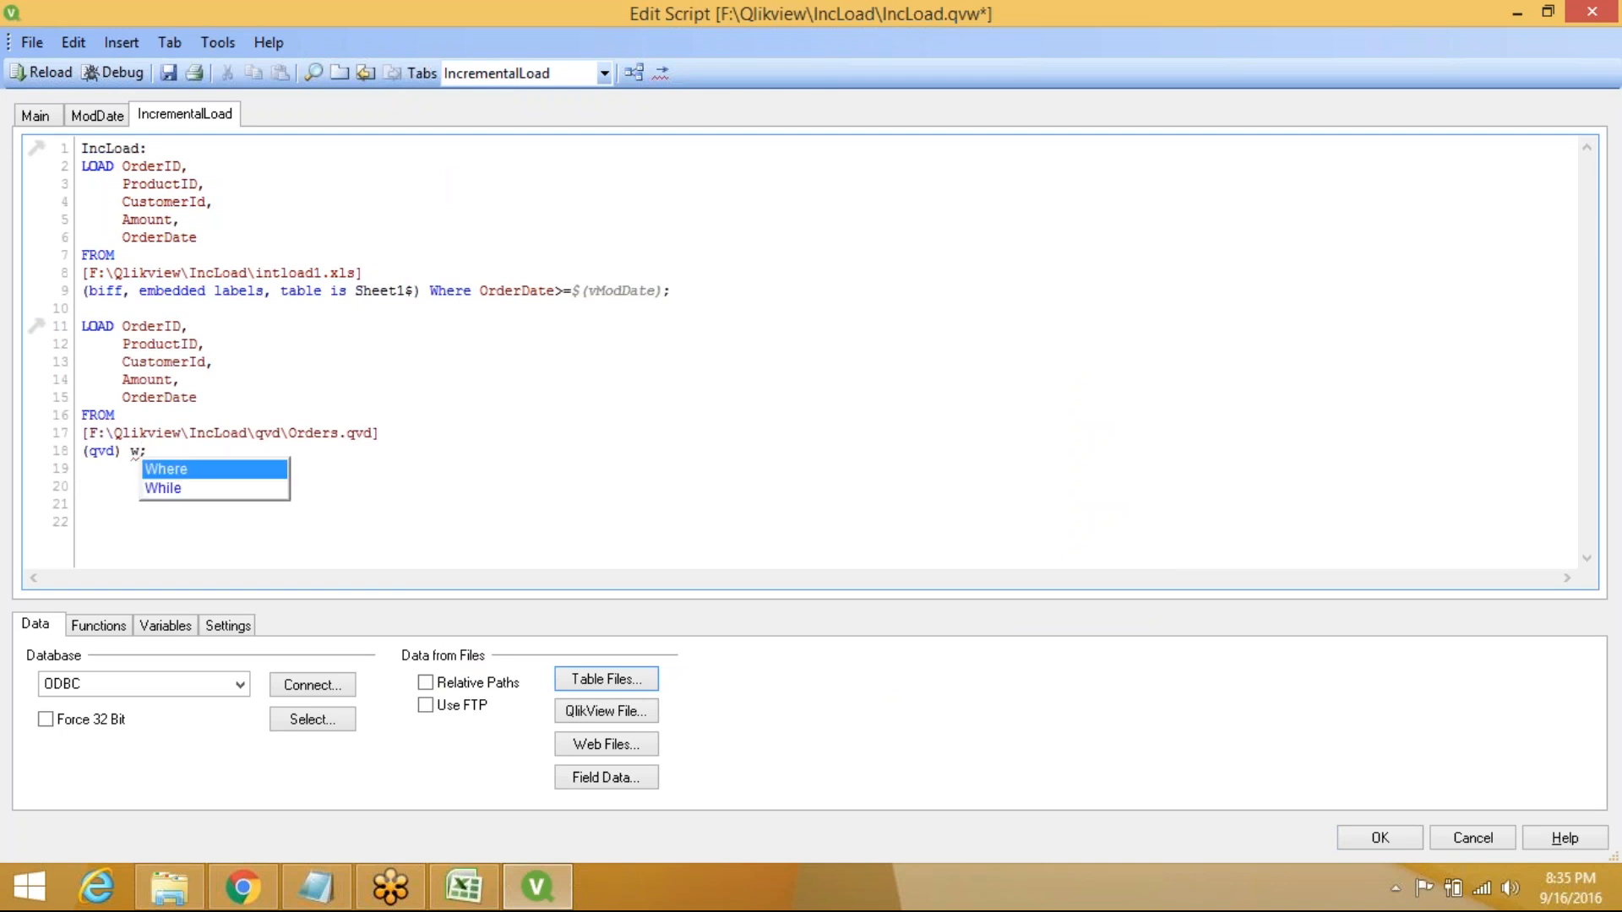
key("Return")
type("no")
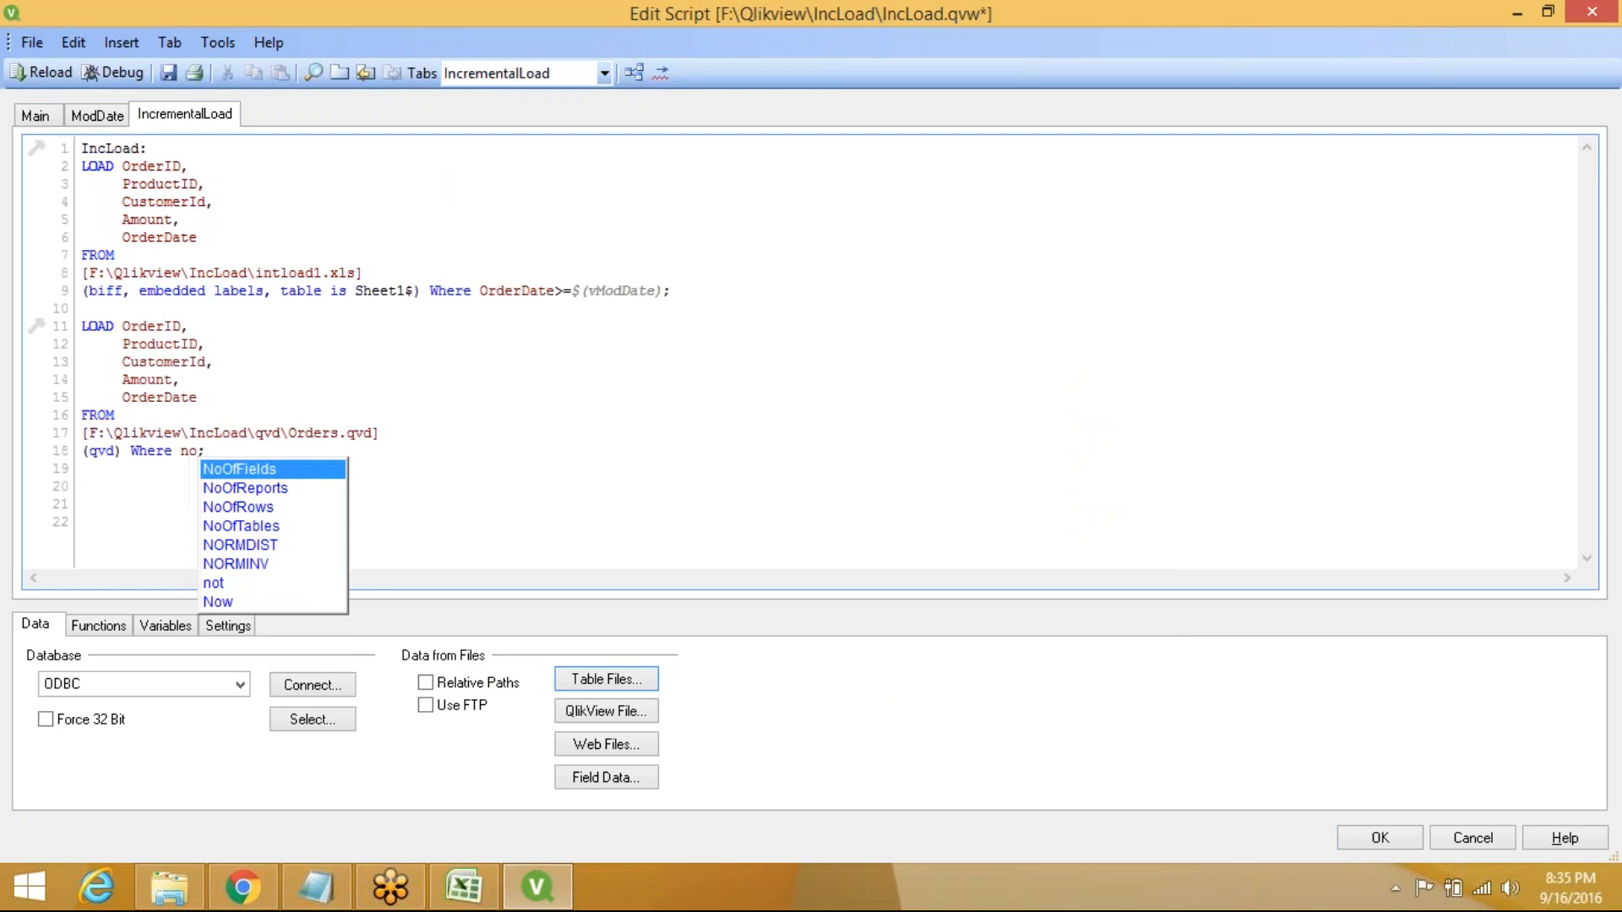
type("t")
key("Return")
type("E;")
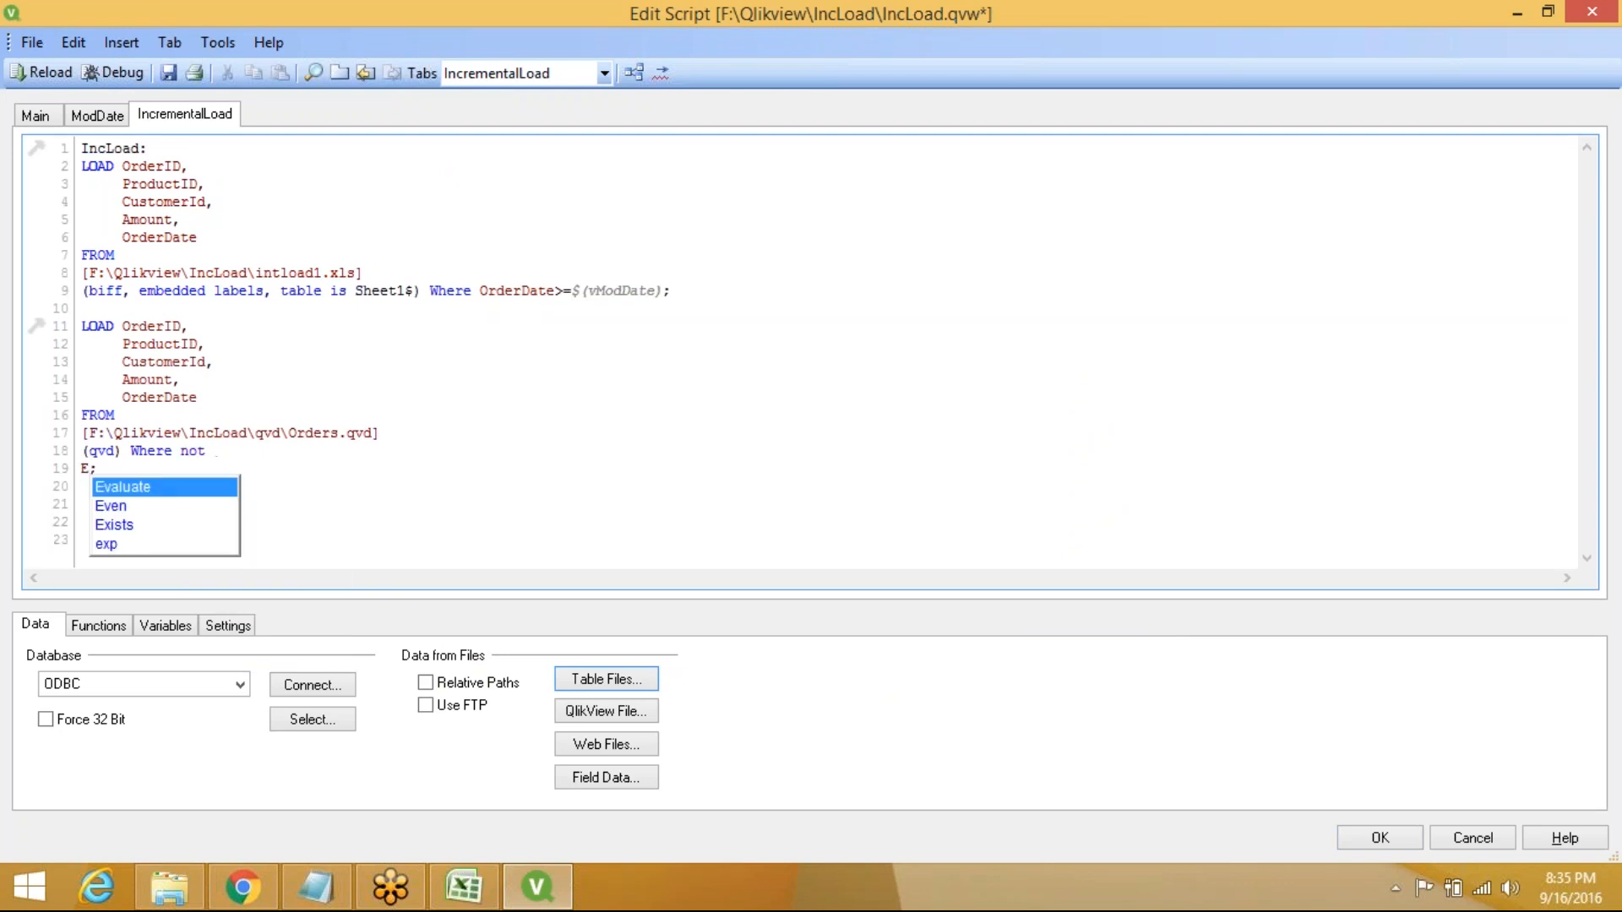
key("BackSpace")
key("BackSpace")
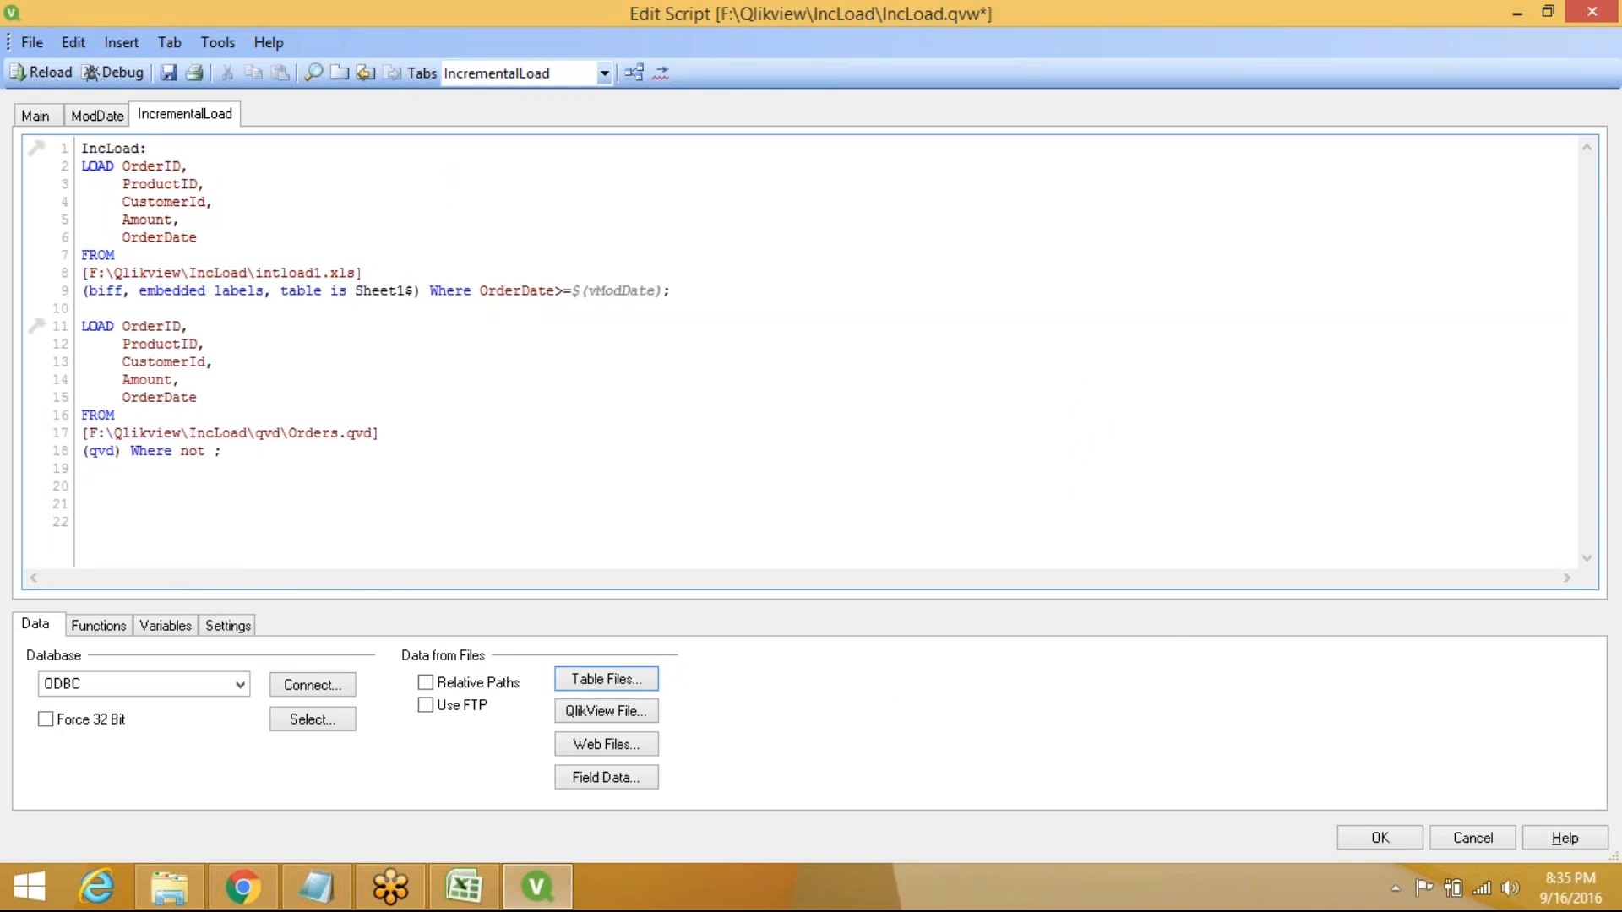
type("E")
key("Down")
key("Down")
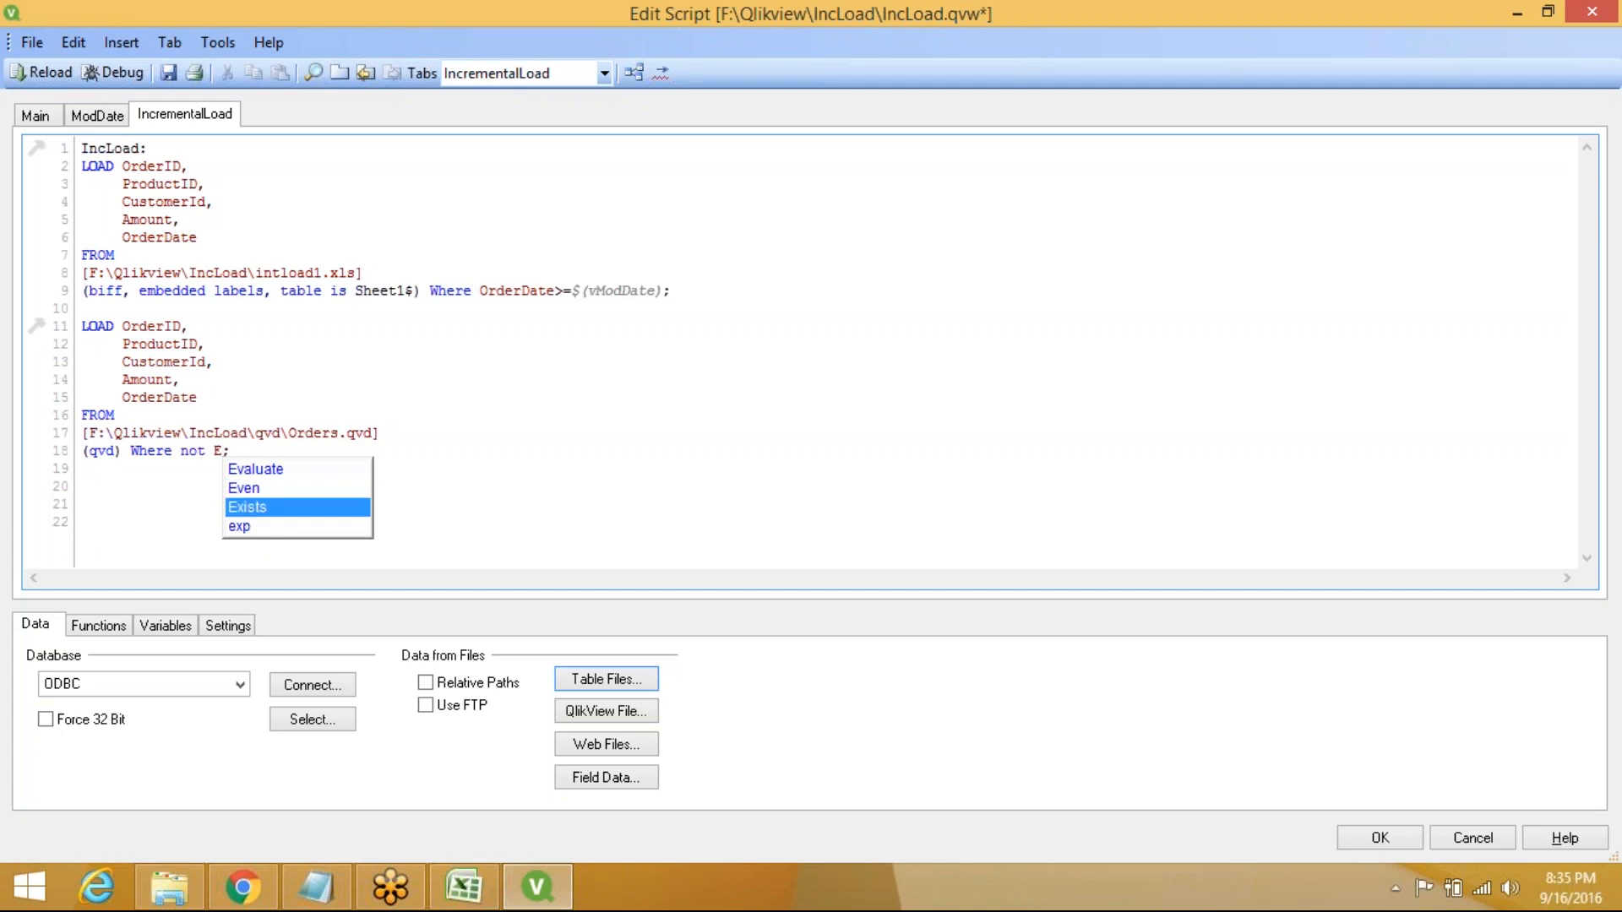
key("Return")
type("()")
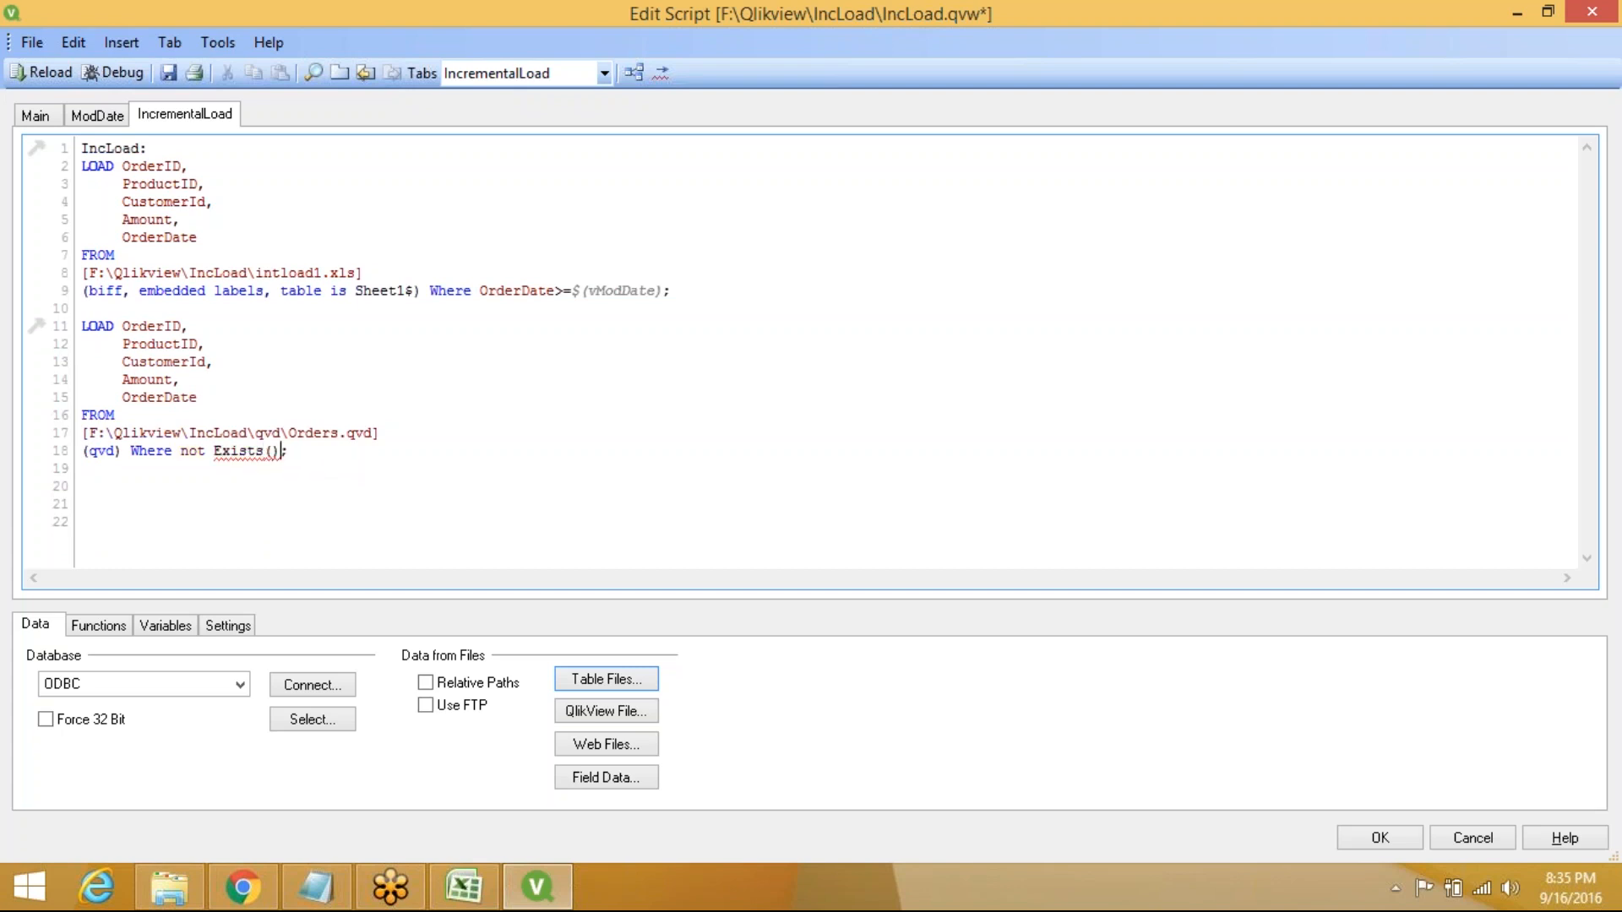
key("Left")
type("Order")
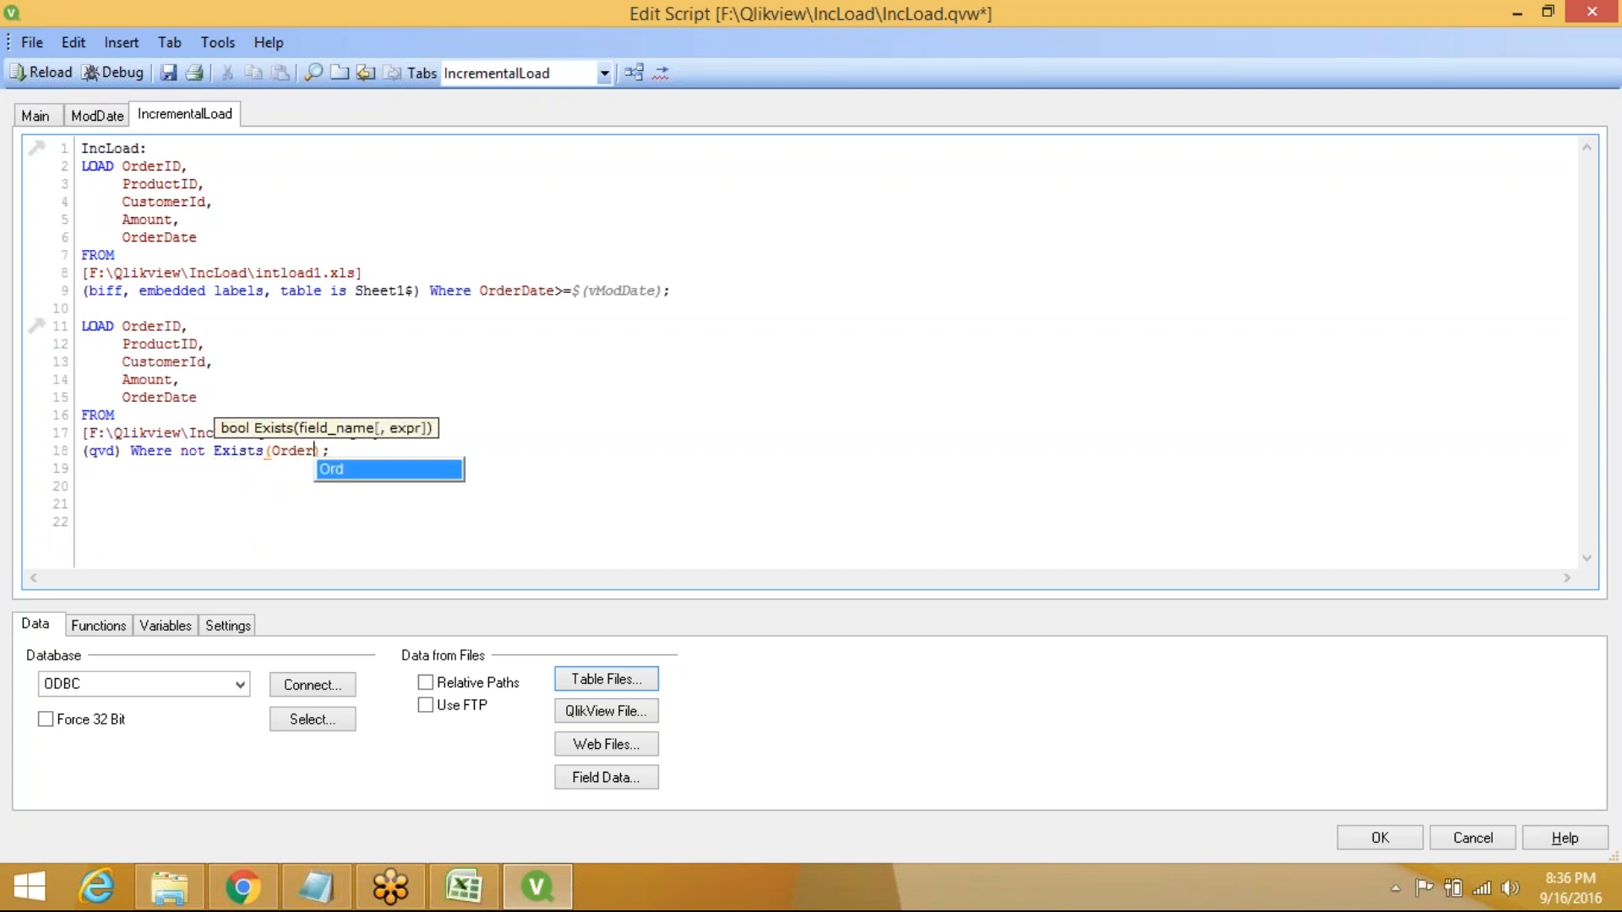
type("ID")
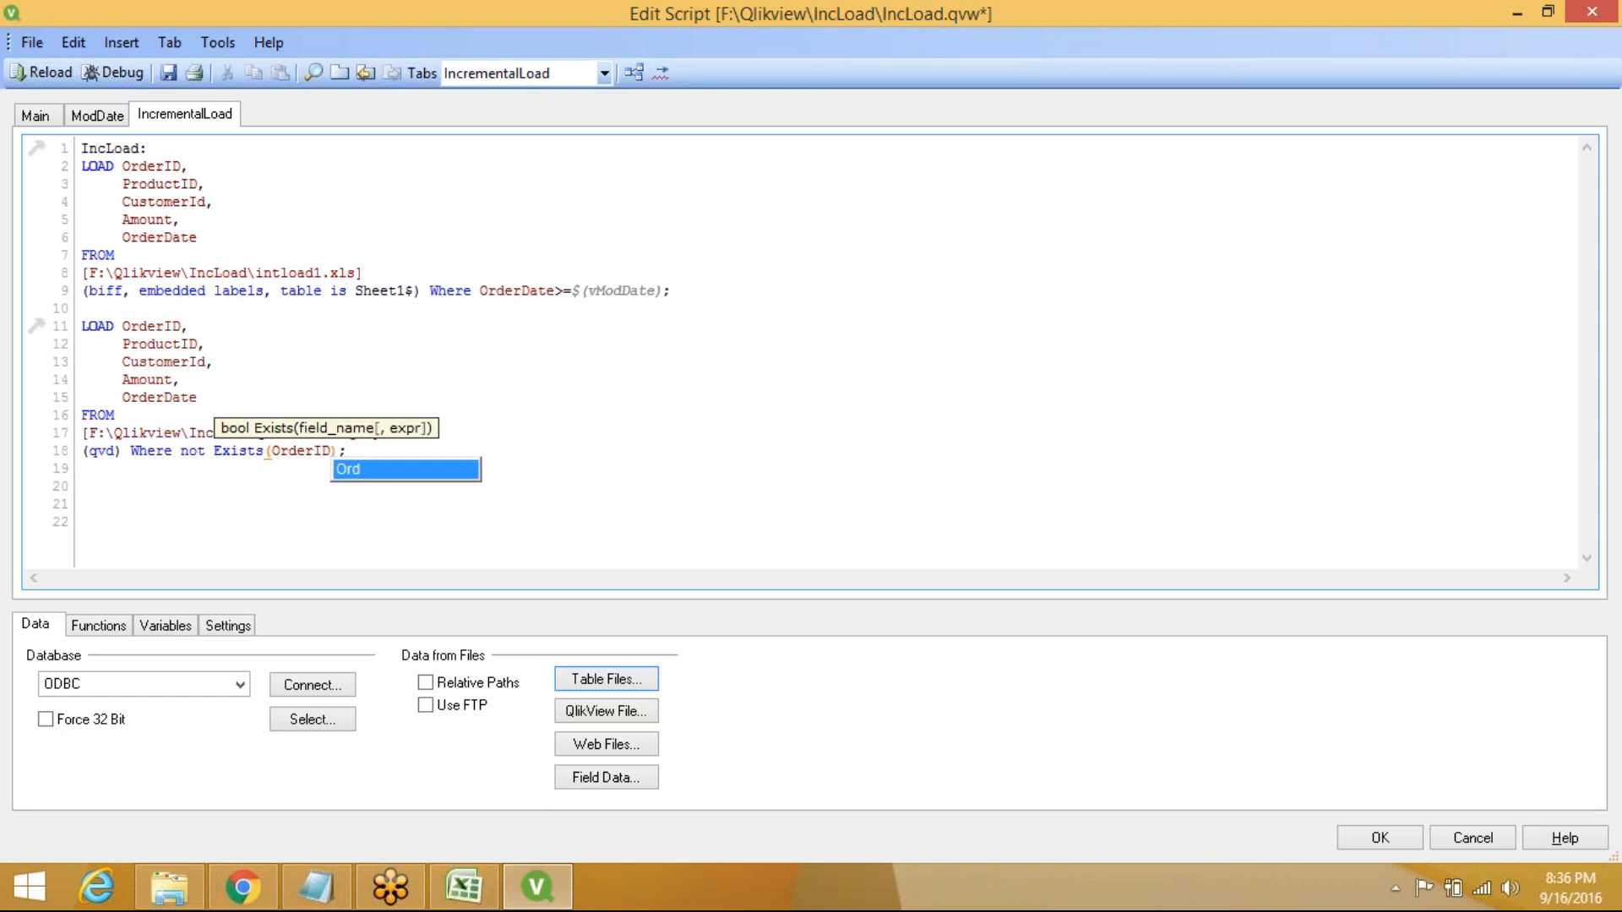
key("End")
key("Return")
key("Return")
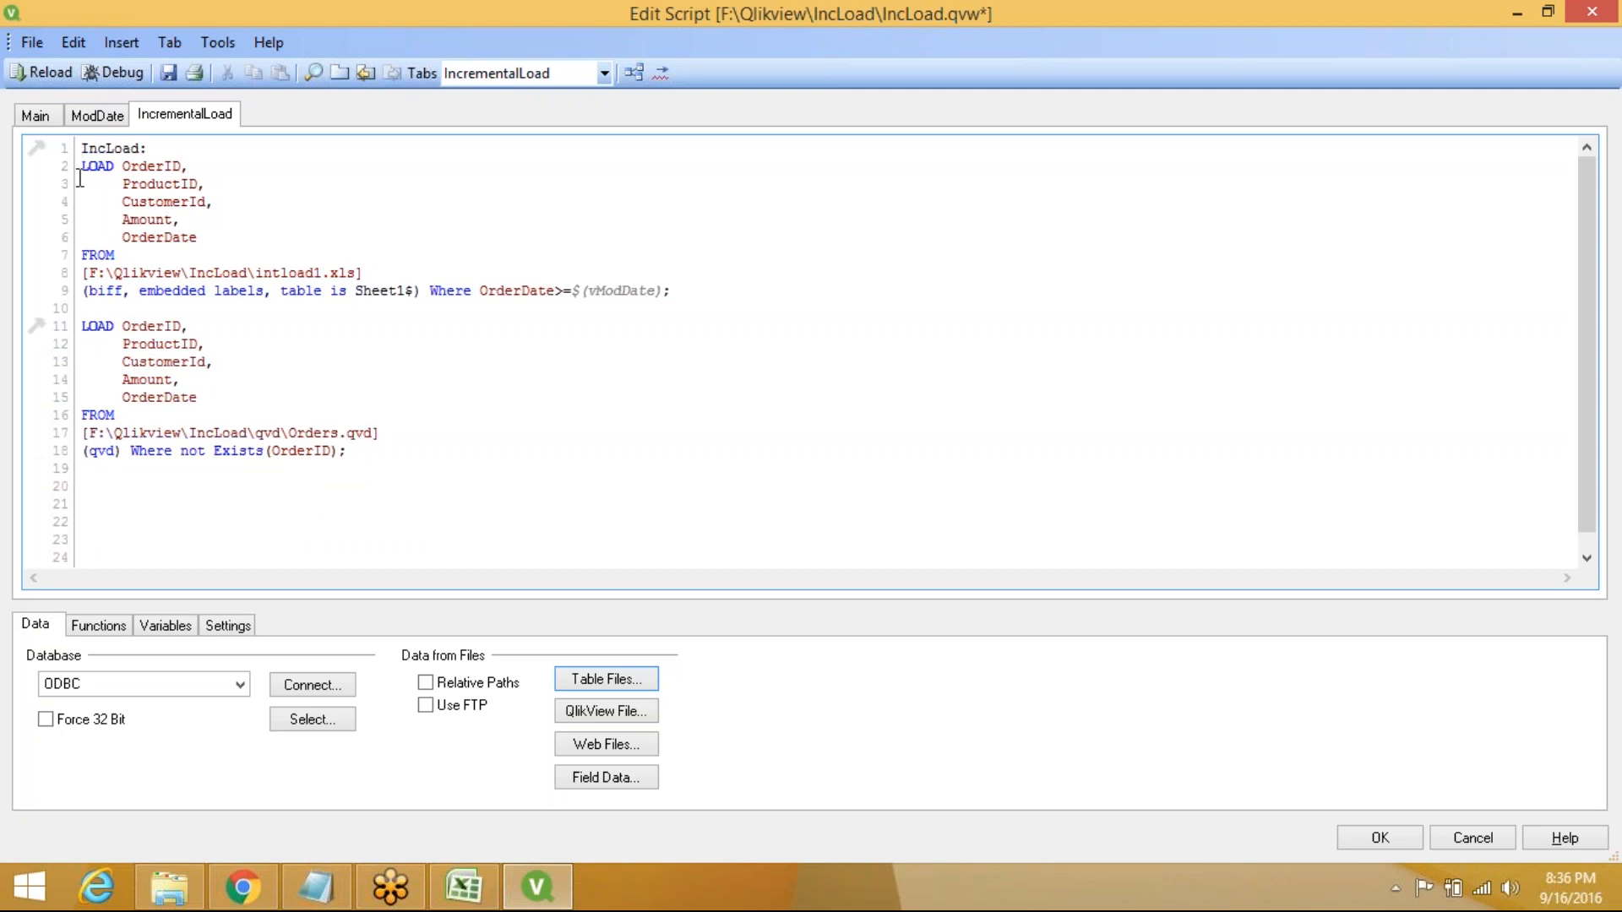
Type an Inner Join prefix on empty line 20 below the loads
left_click_drag(80, 178, 373, 463)
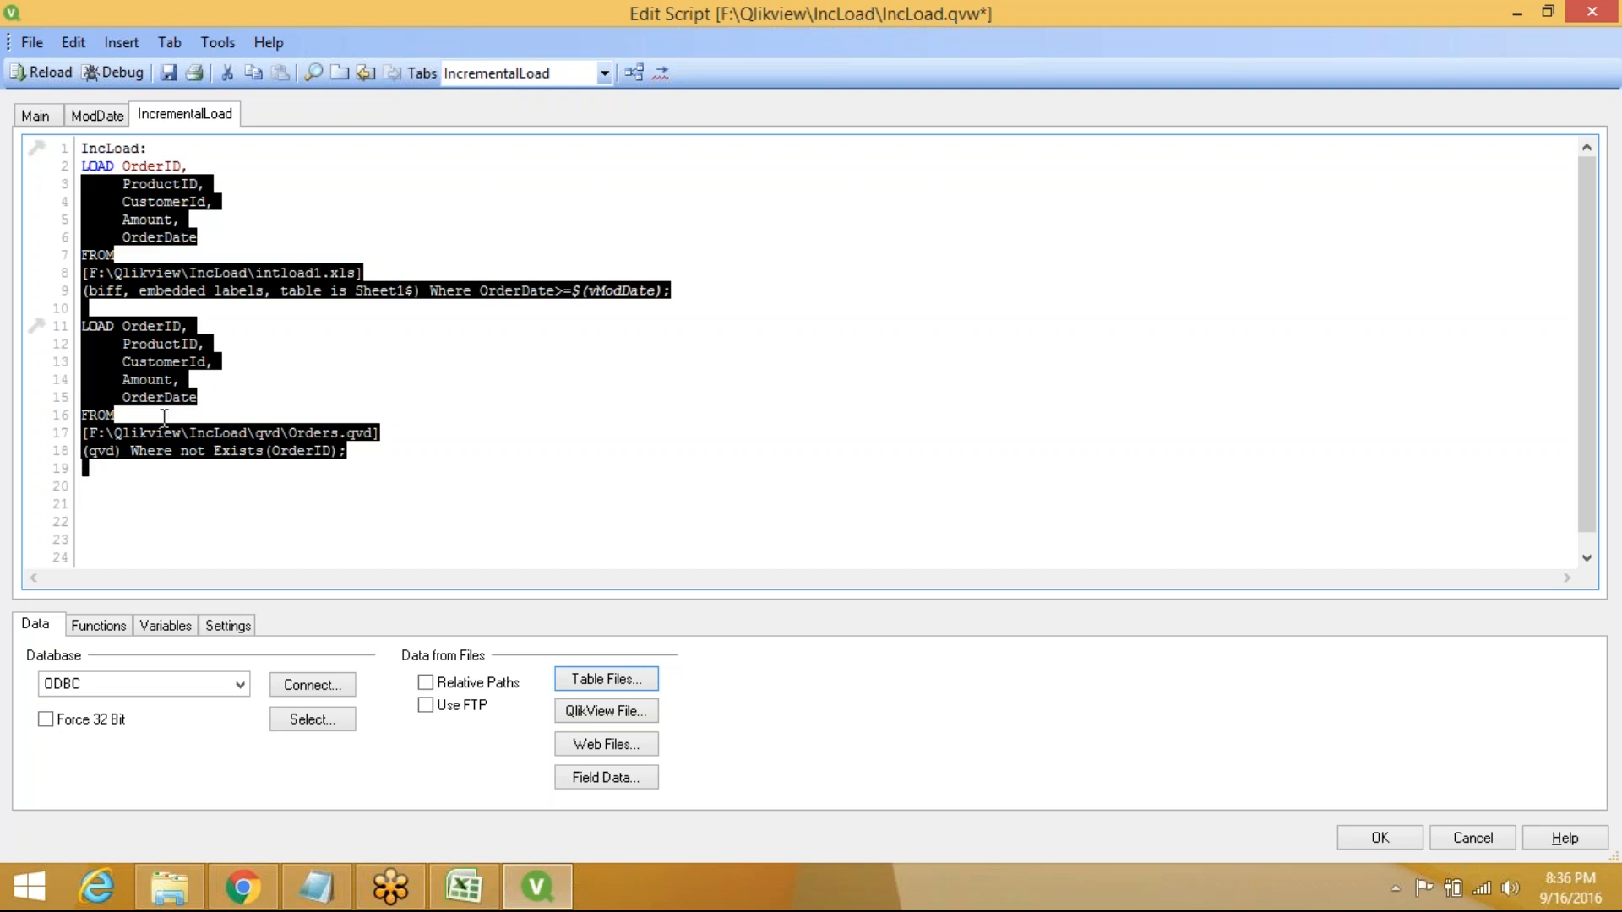
left_click(87, 485)
type("I")
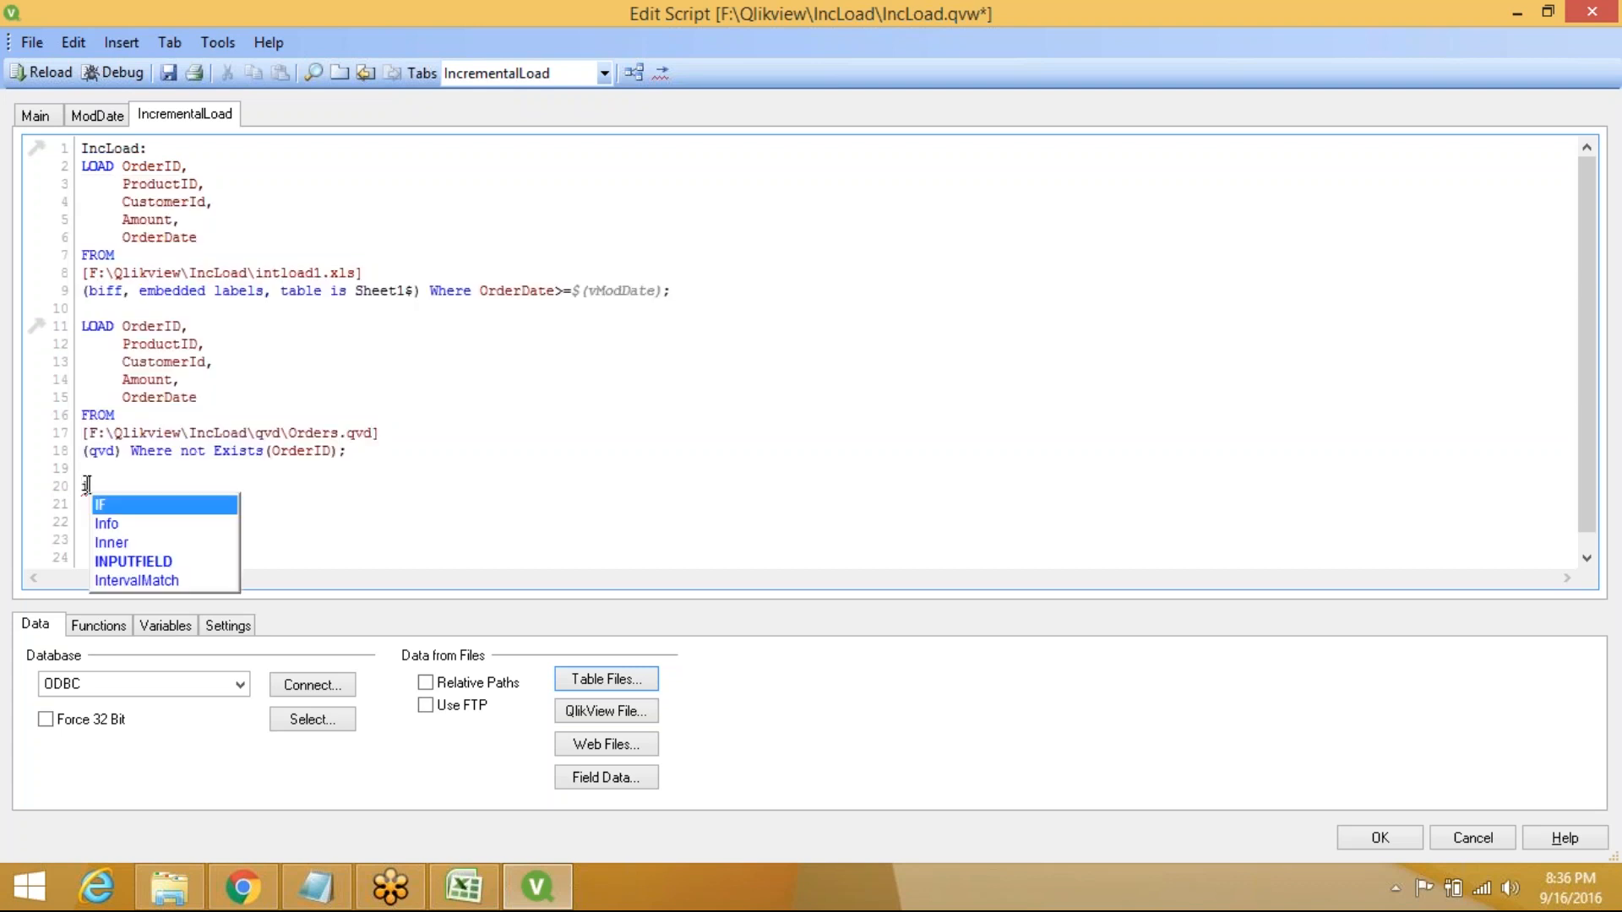
type("nner Join")
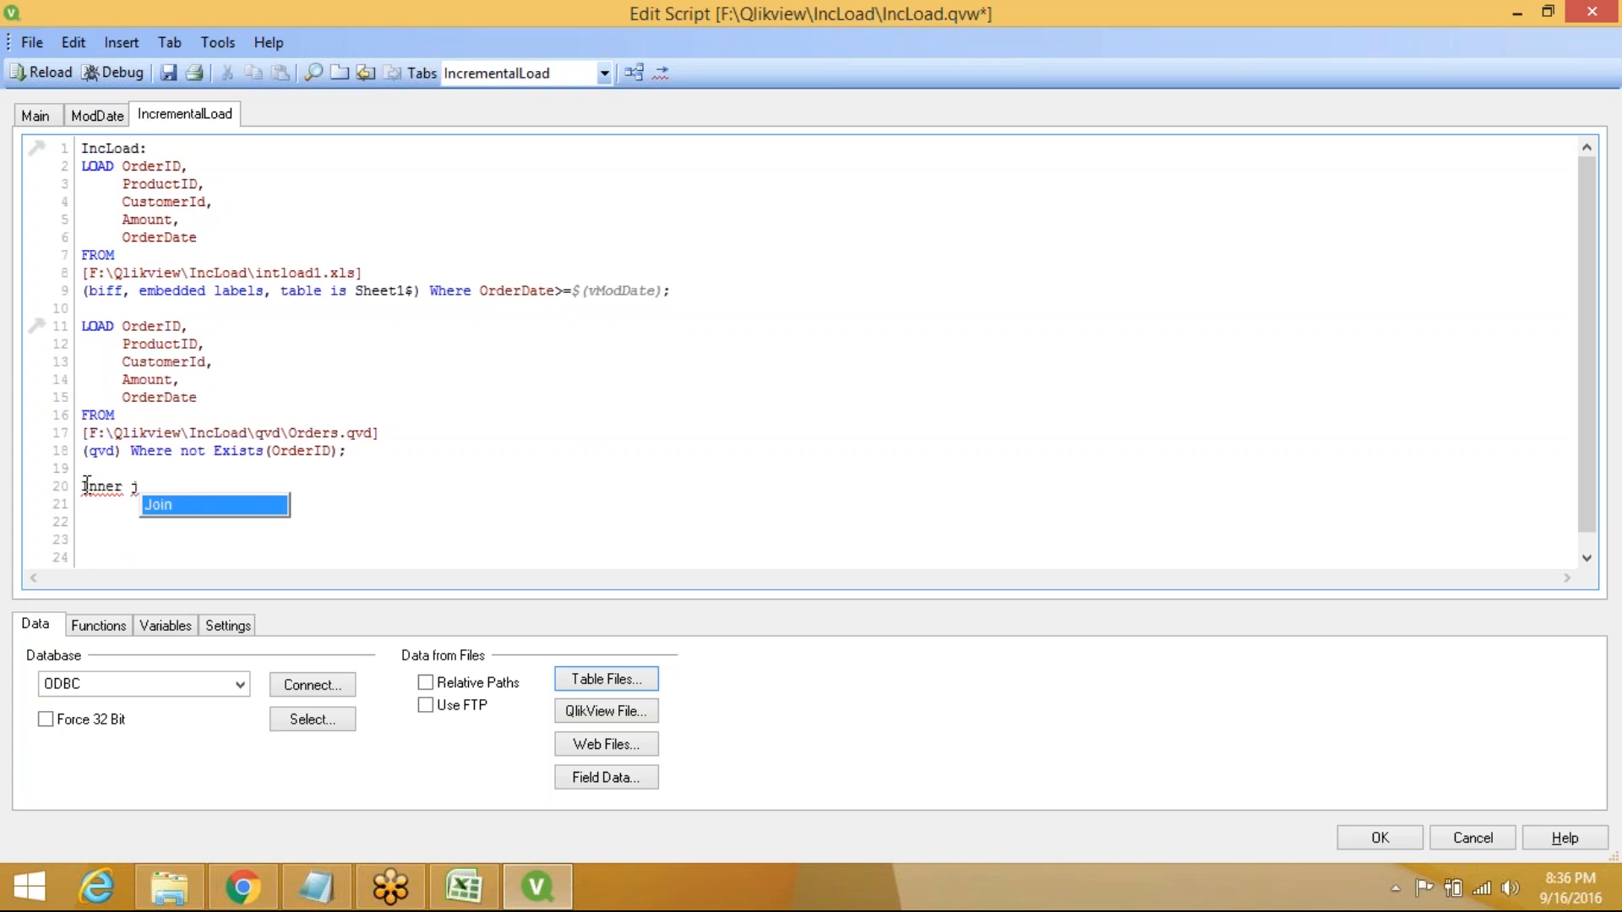
key("Return")
key("Return")
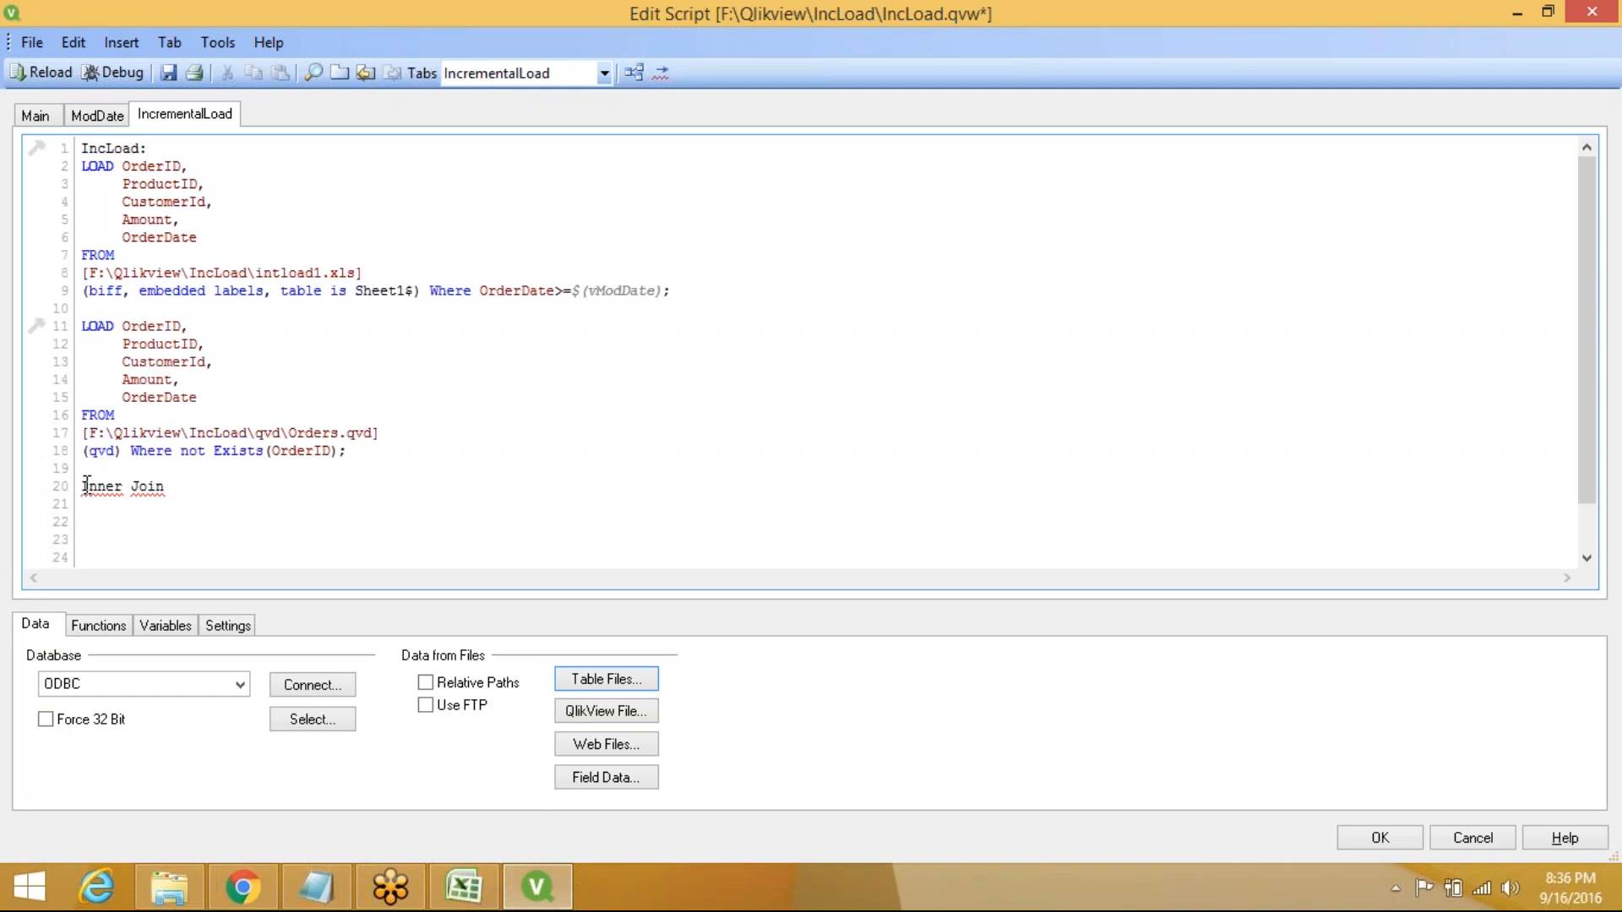
Join a load of IncLoad\intload1.xls trimmed to only the OrderID field
left_click(608, 679)
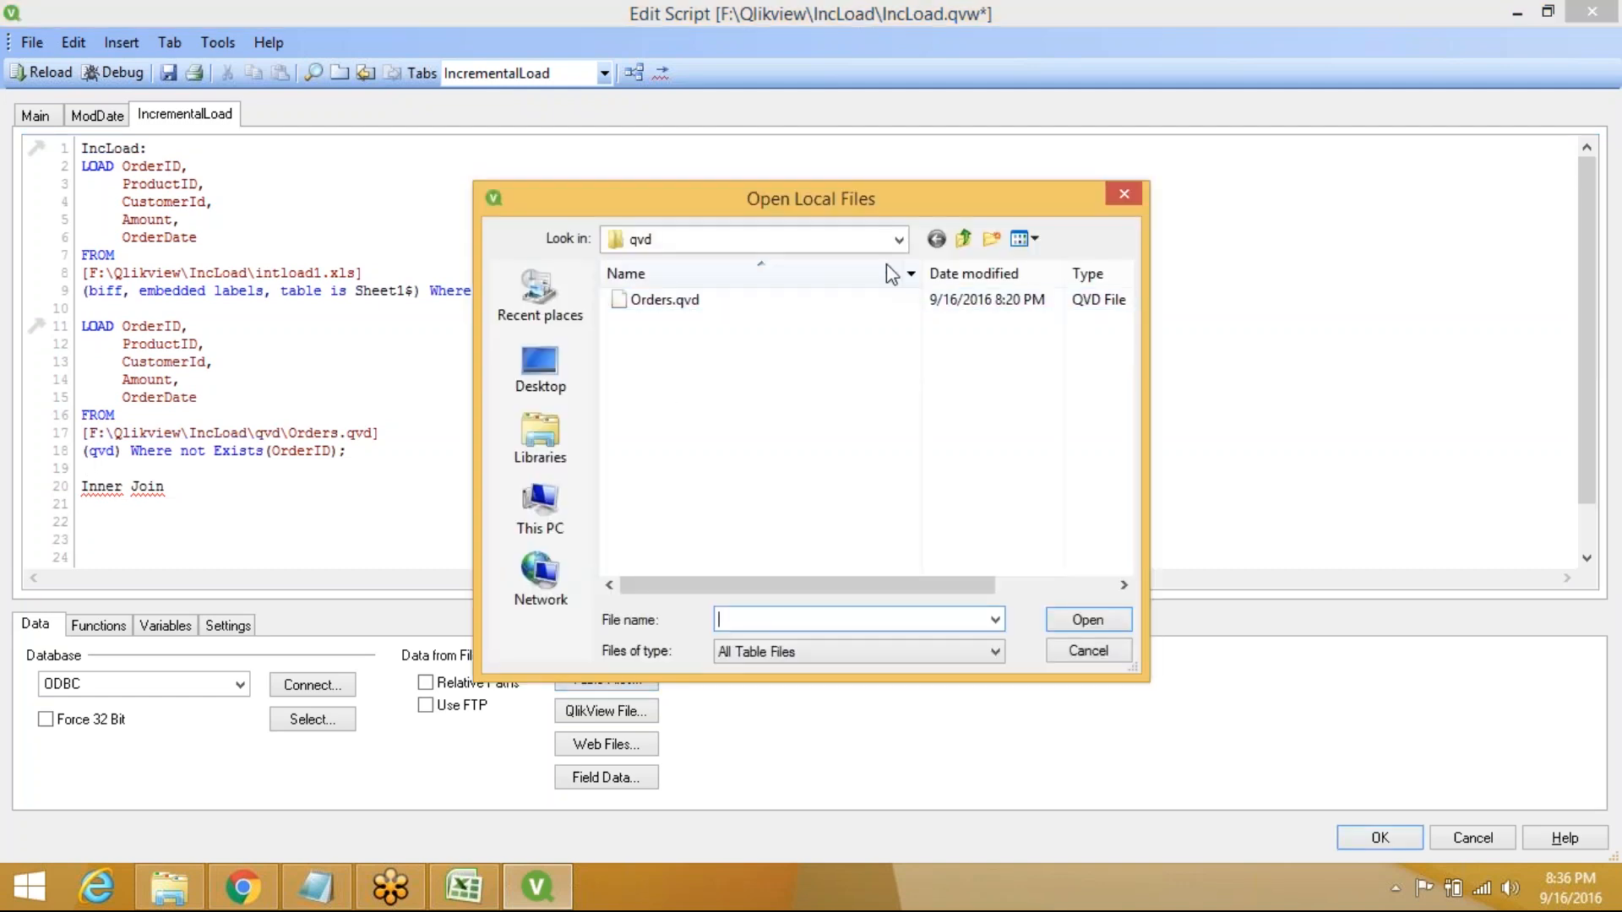
left_click(899, 239)
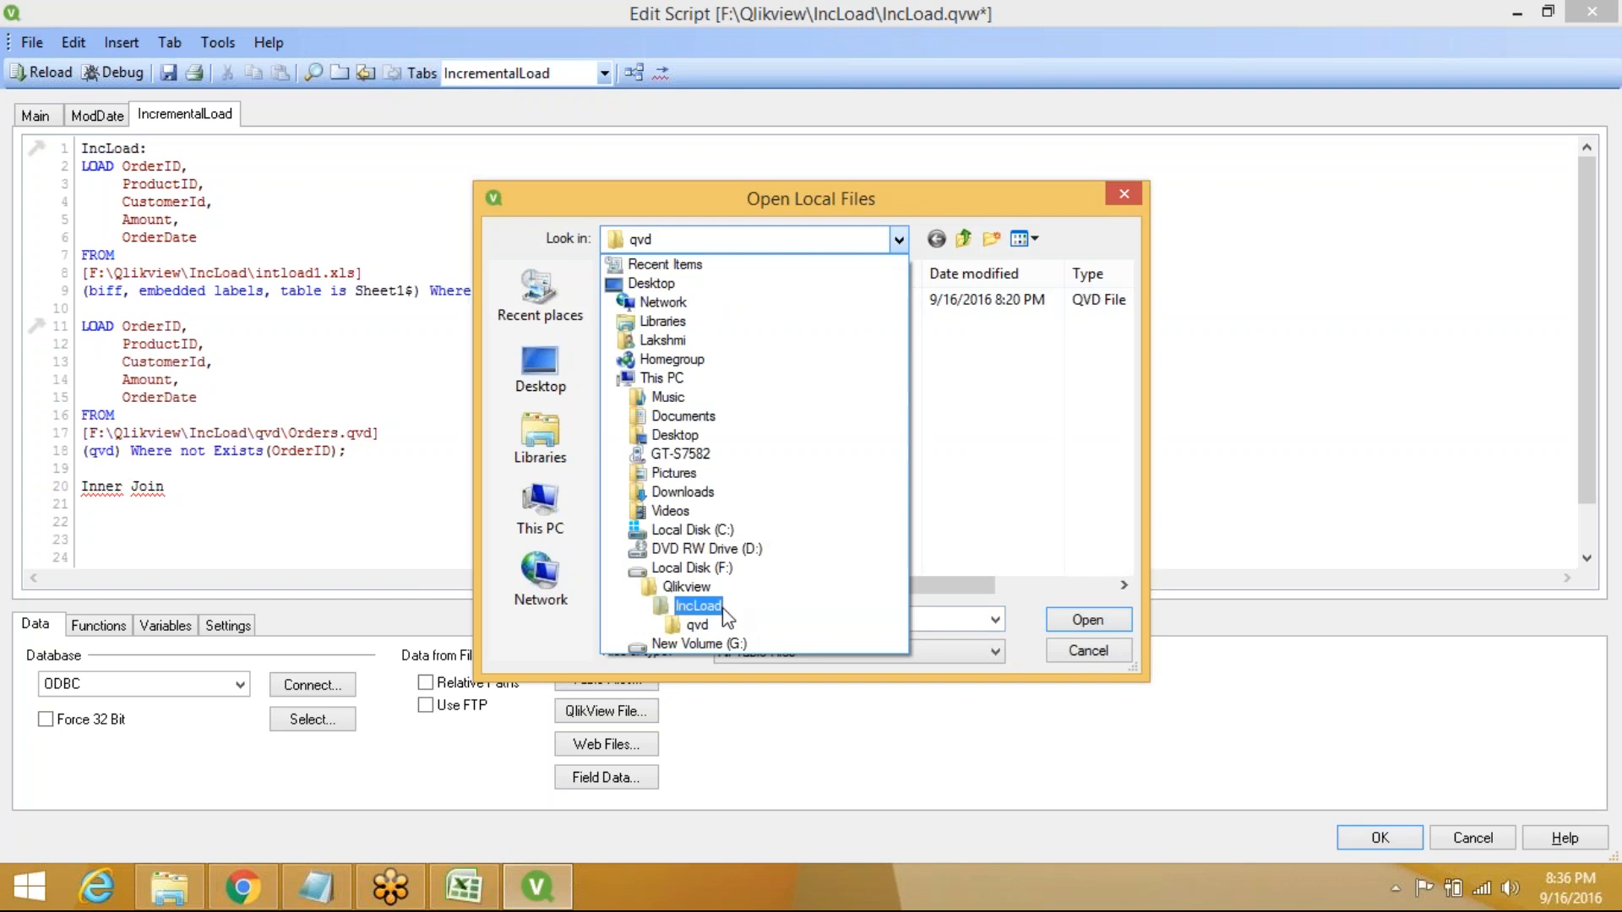
left_click(723, 607)
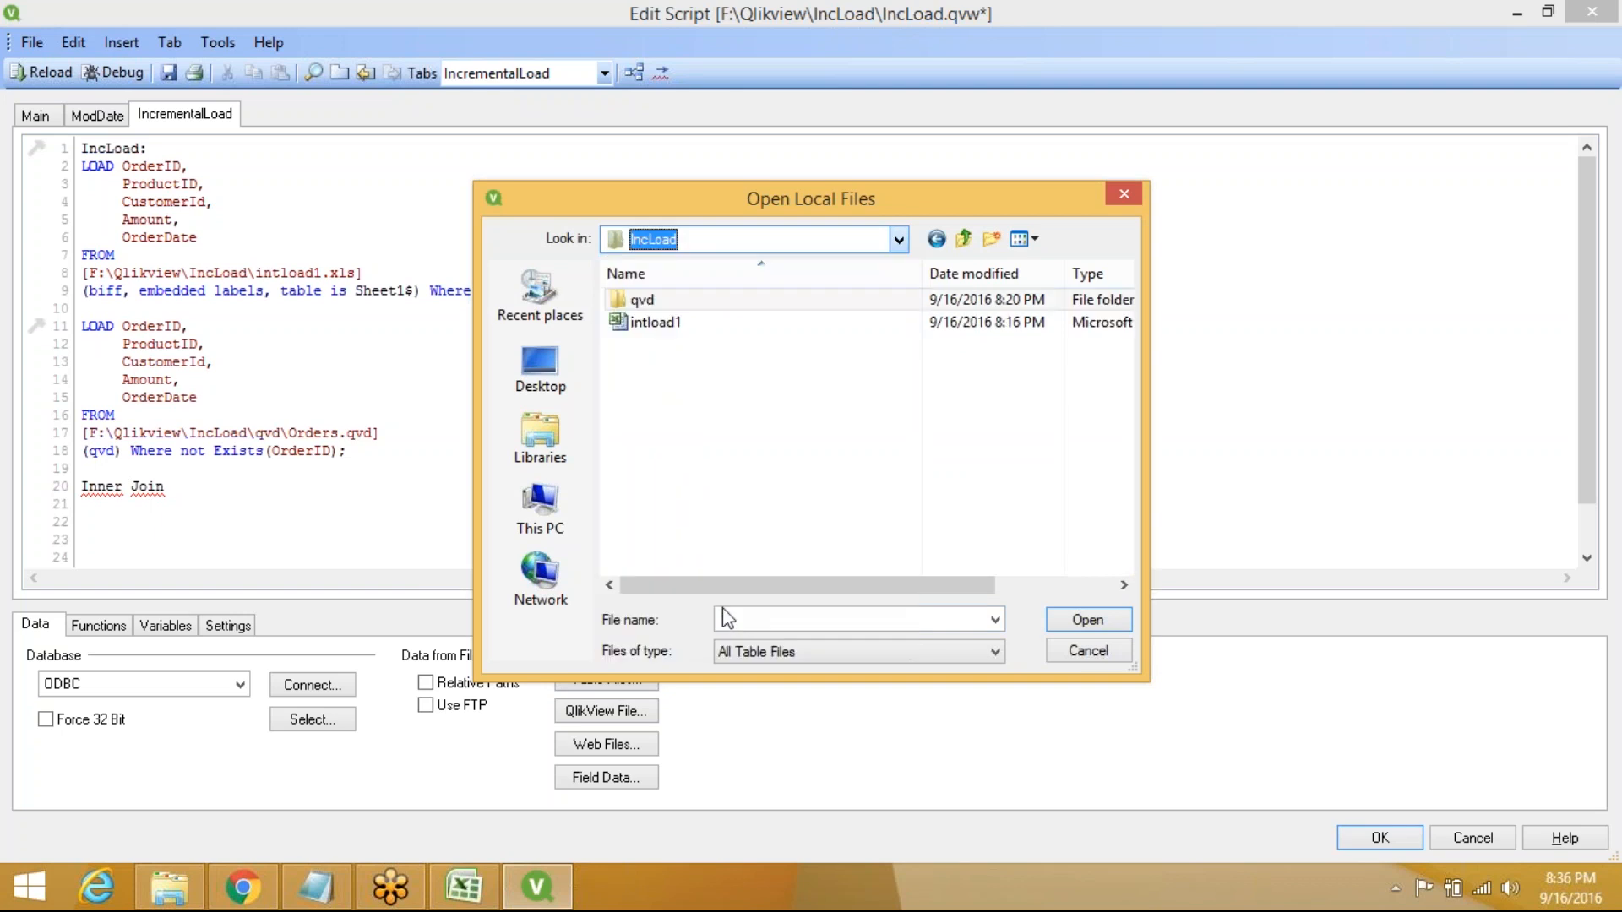
double_click(654, 322)
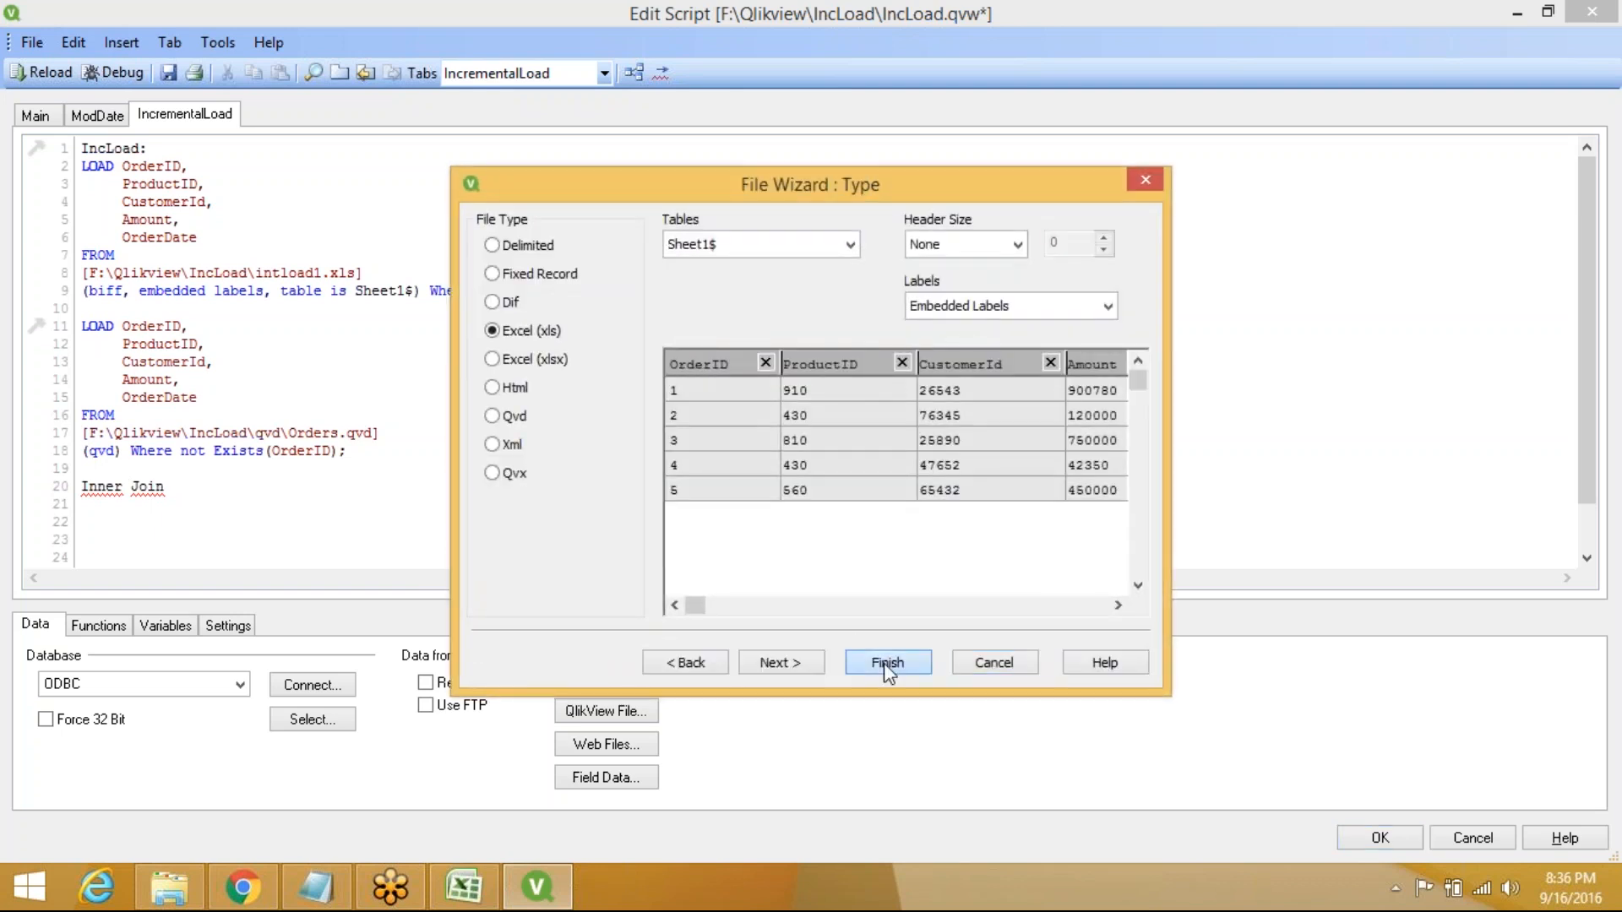
left_click(886, 662)
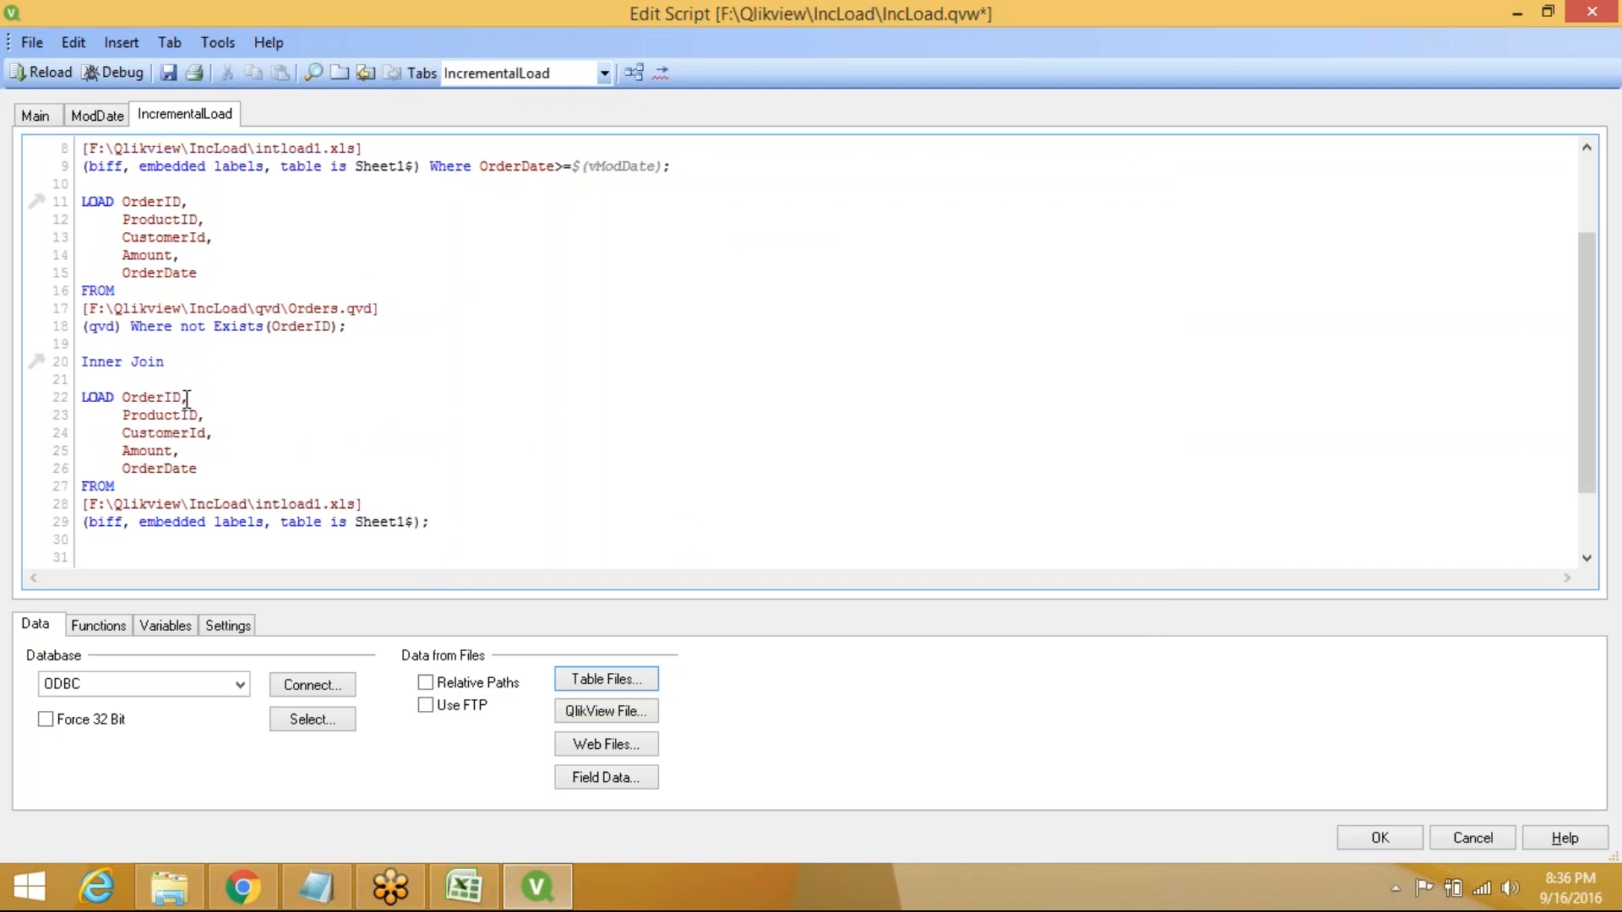
left_click_drag(185, 398, 236, 467)
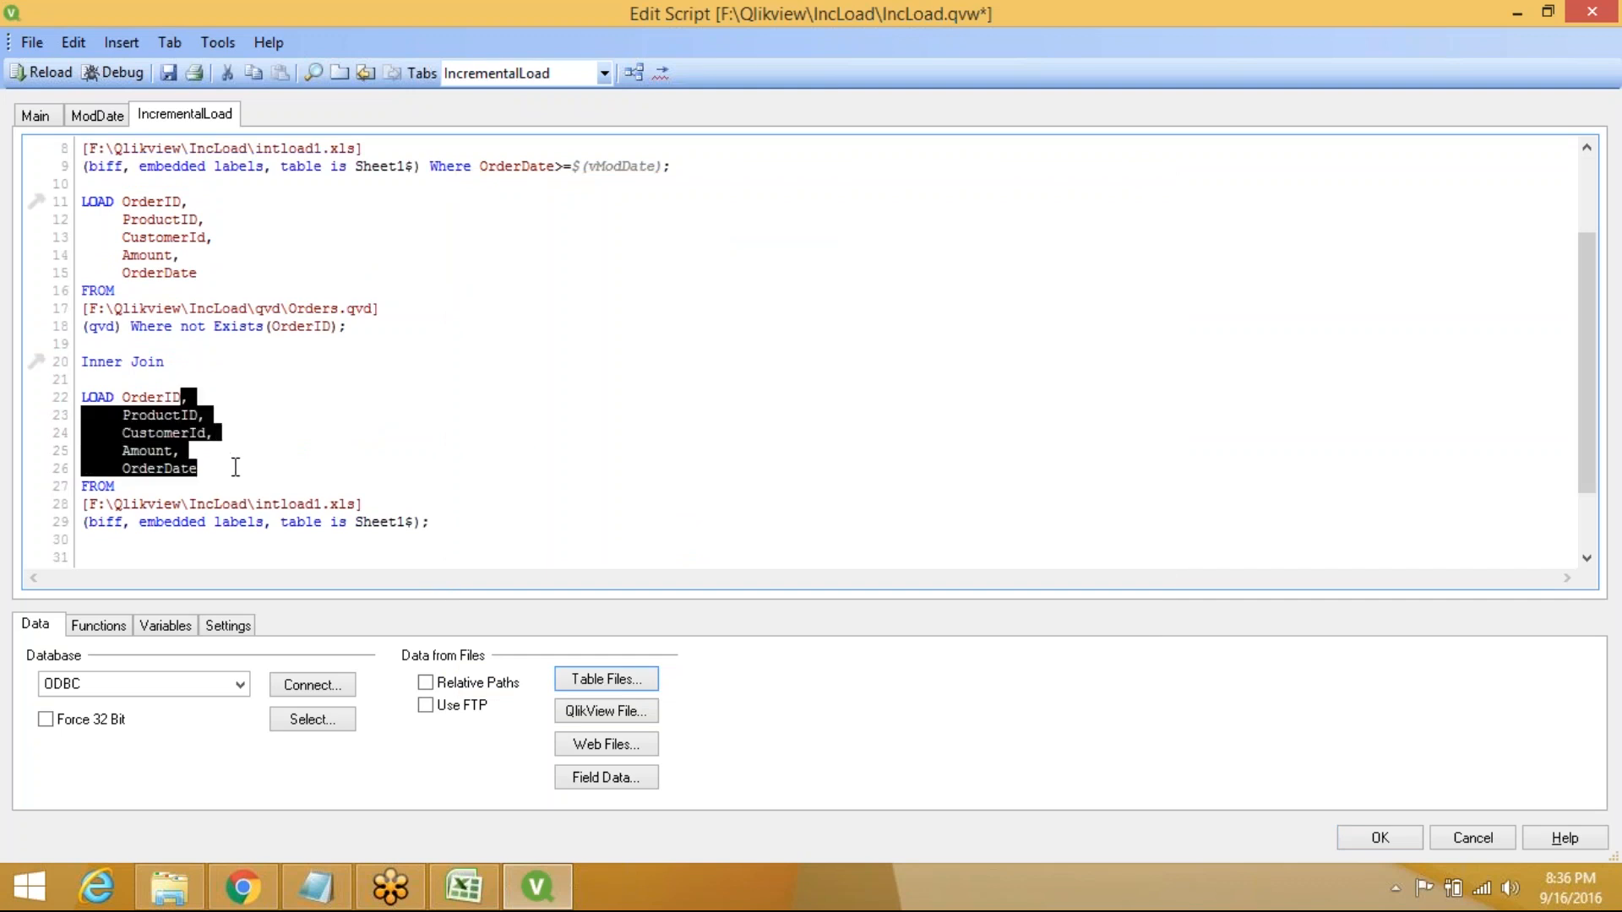
key("BackSpace")
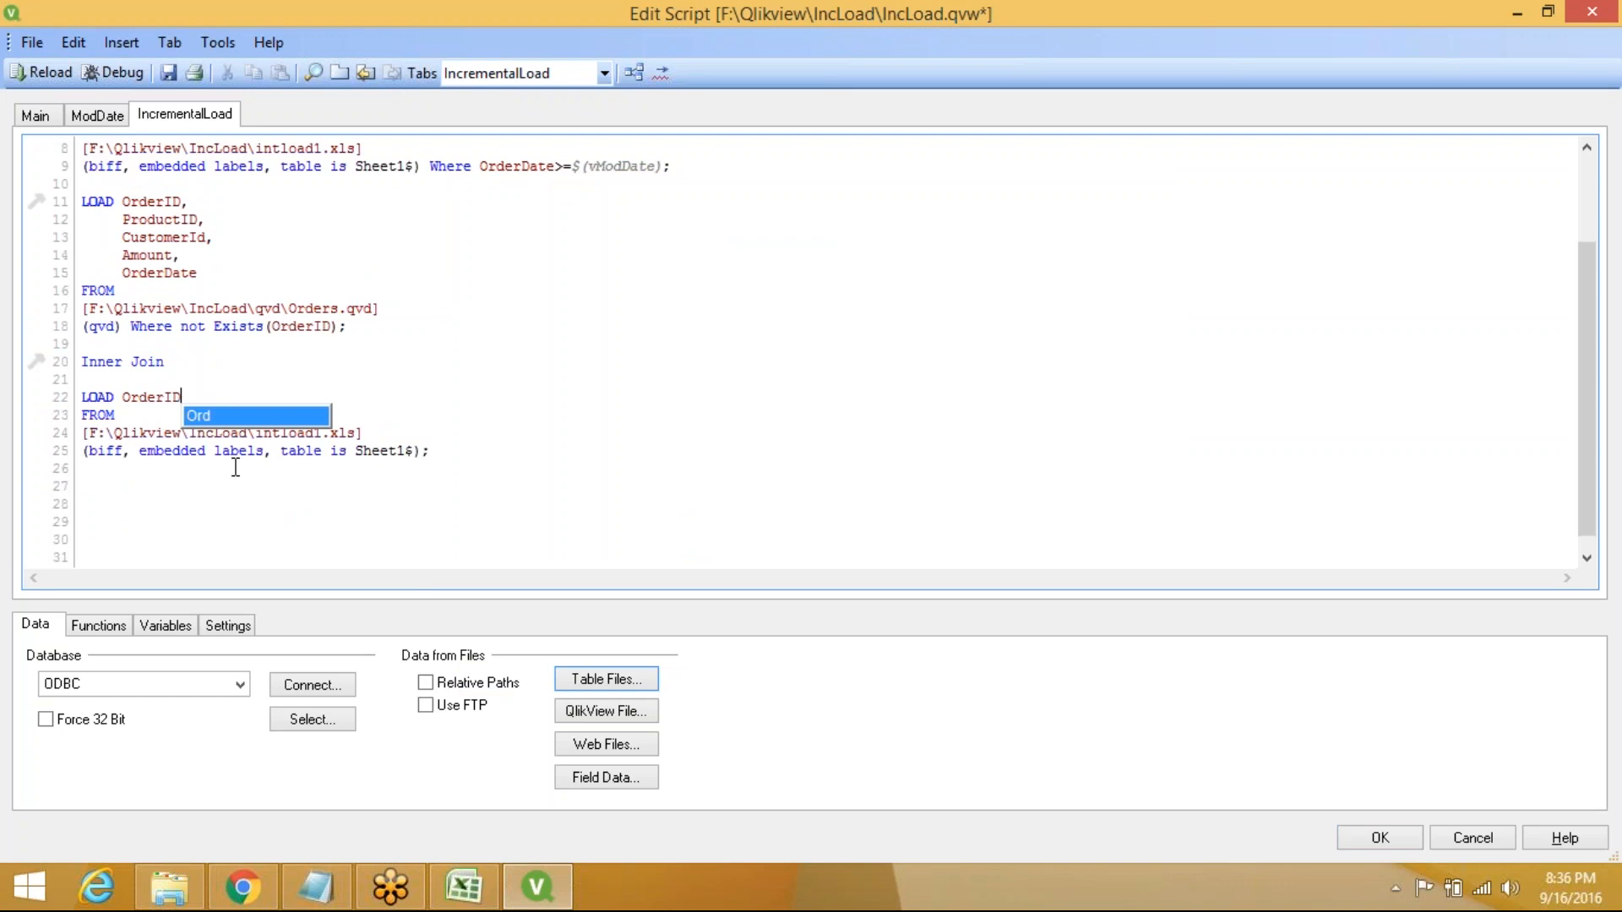
left_click(236, 467)
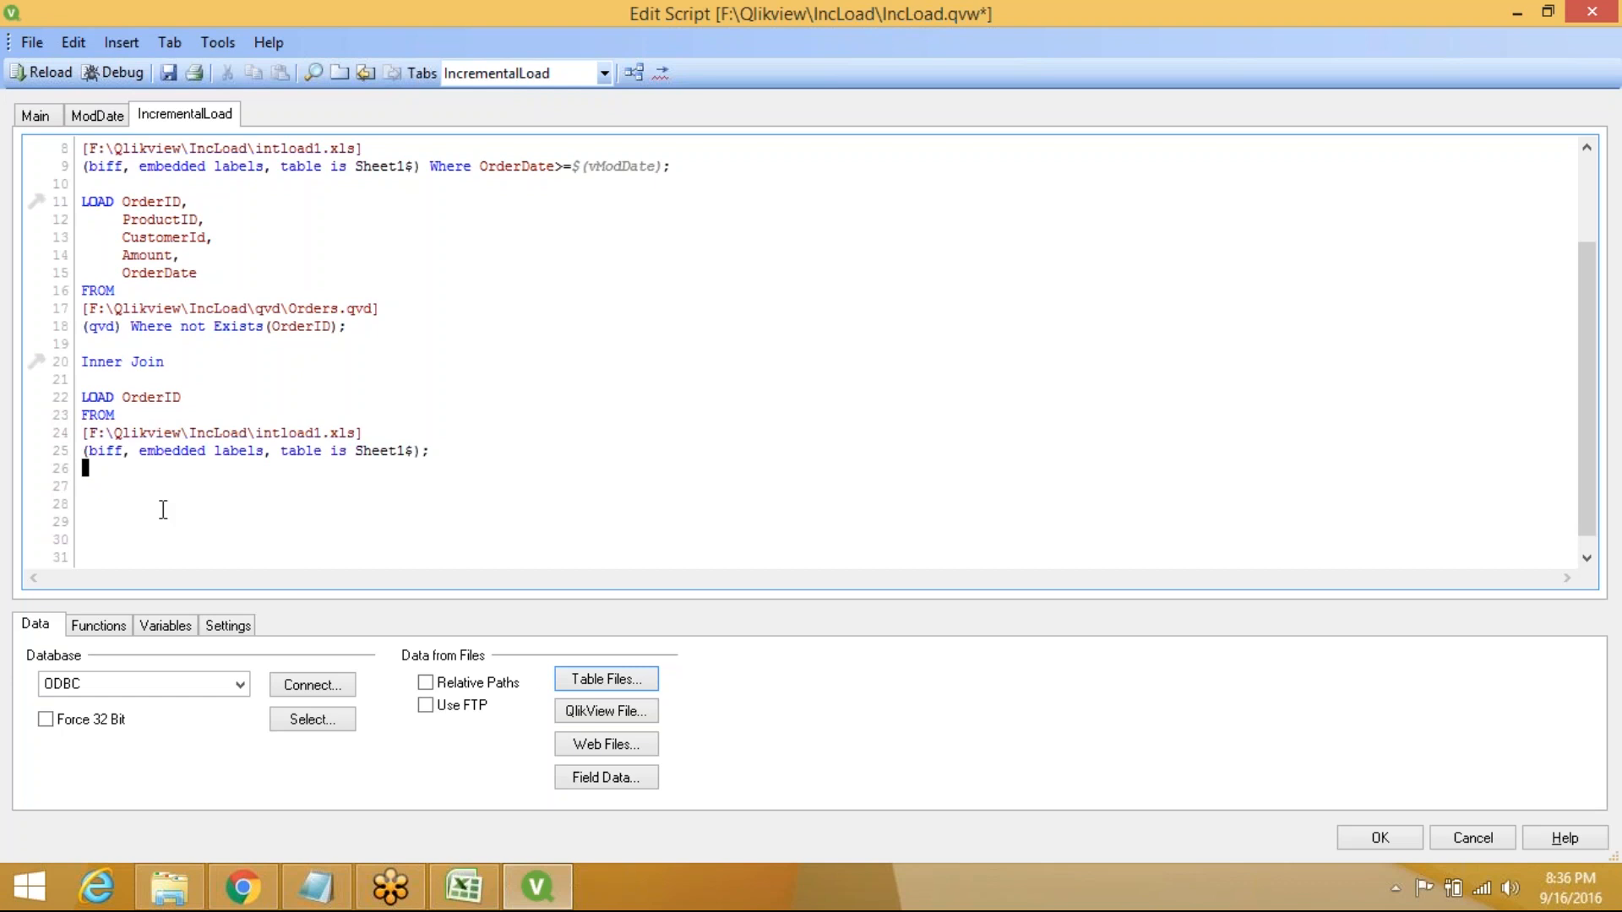
left_click(117, 498)
Write STORE IncLoad into qvd/Orders.qvd(qvd); on line 27
left_click(94, 486)
type("s")
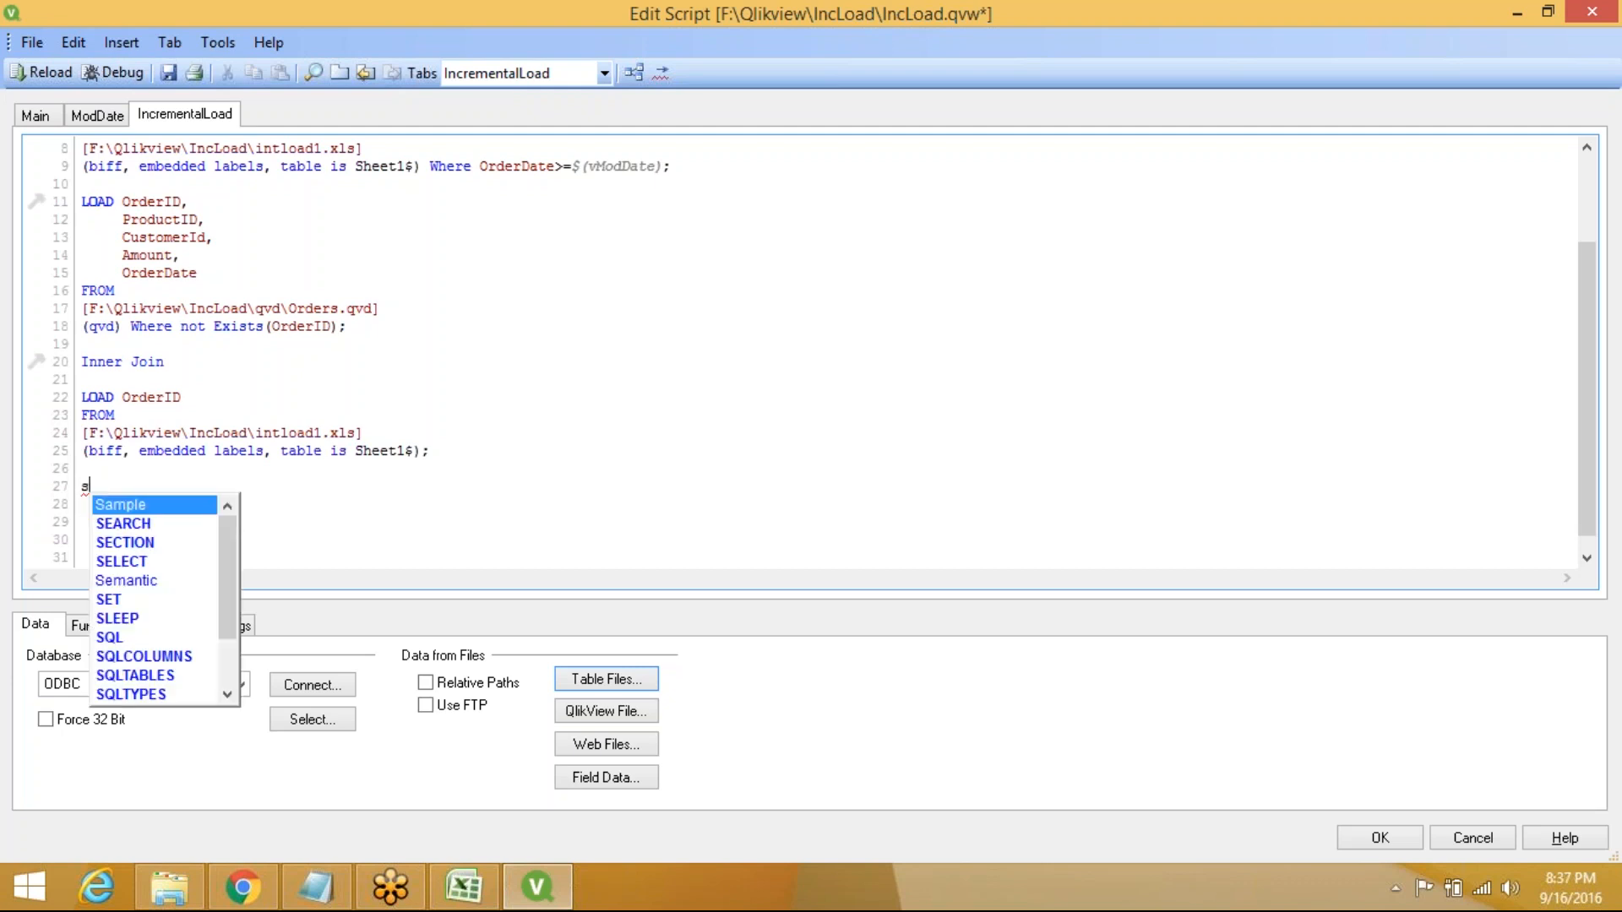
type("t")
key("Down")
key("Return")
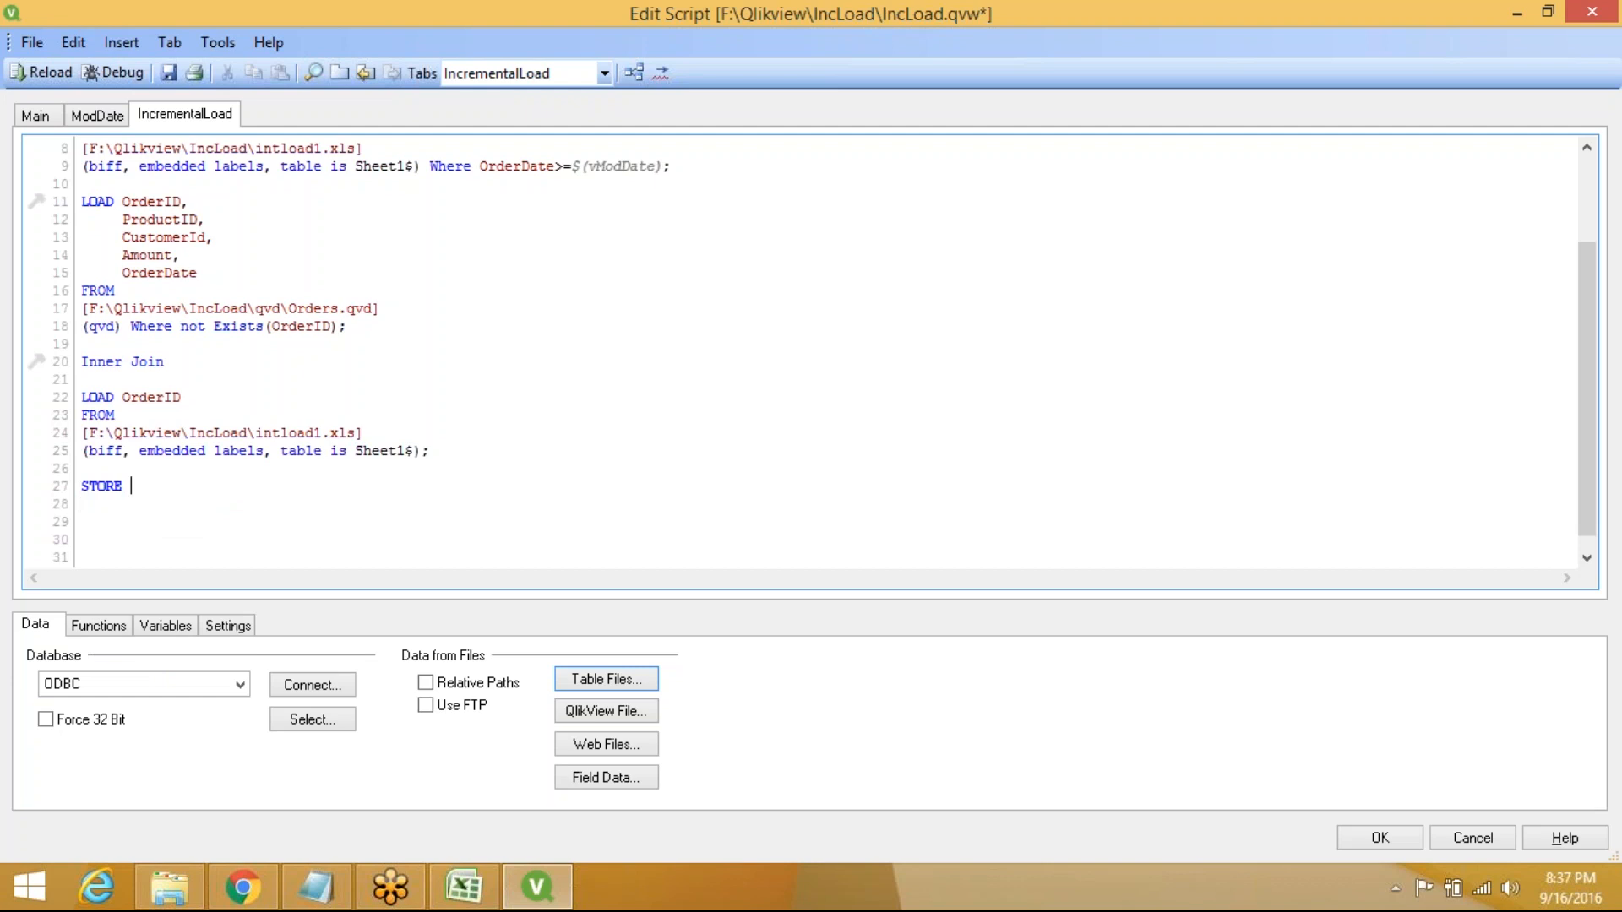
type("IncLoad i")
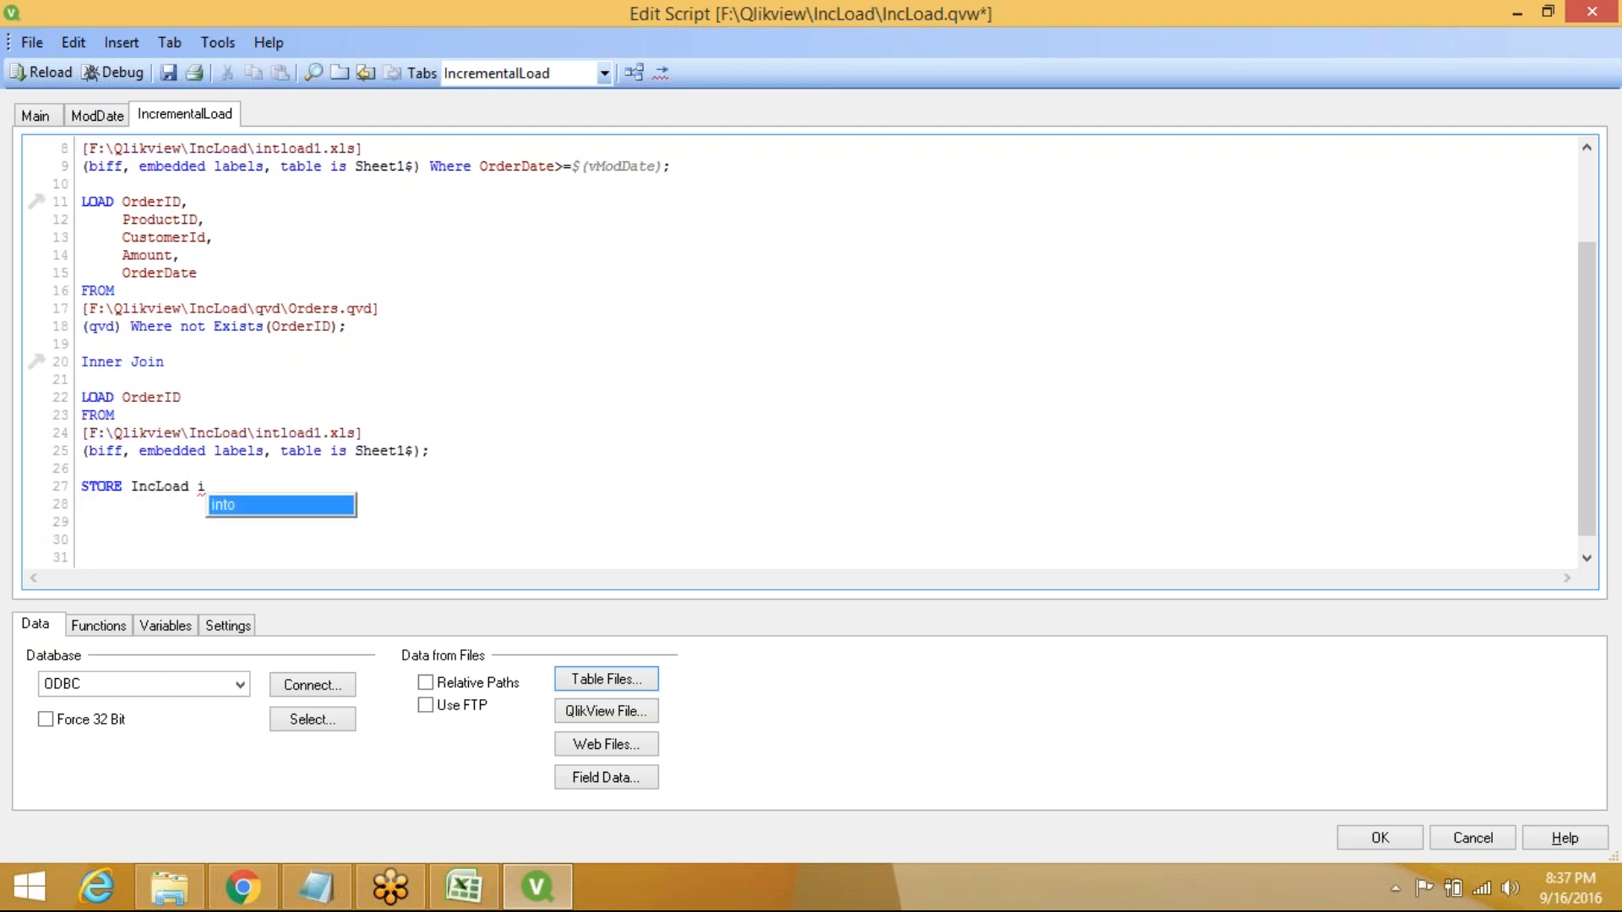
key("Return")
type("qv")
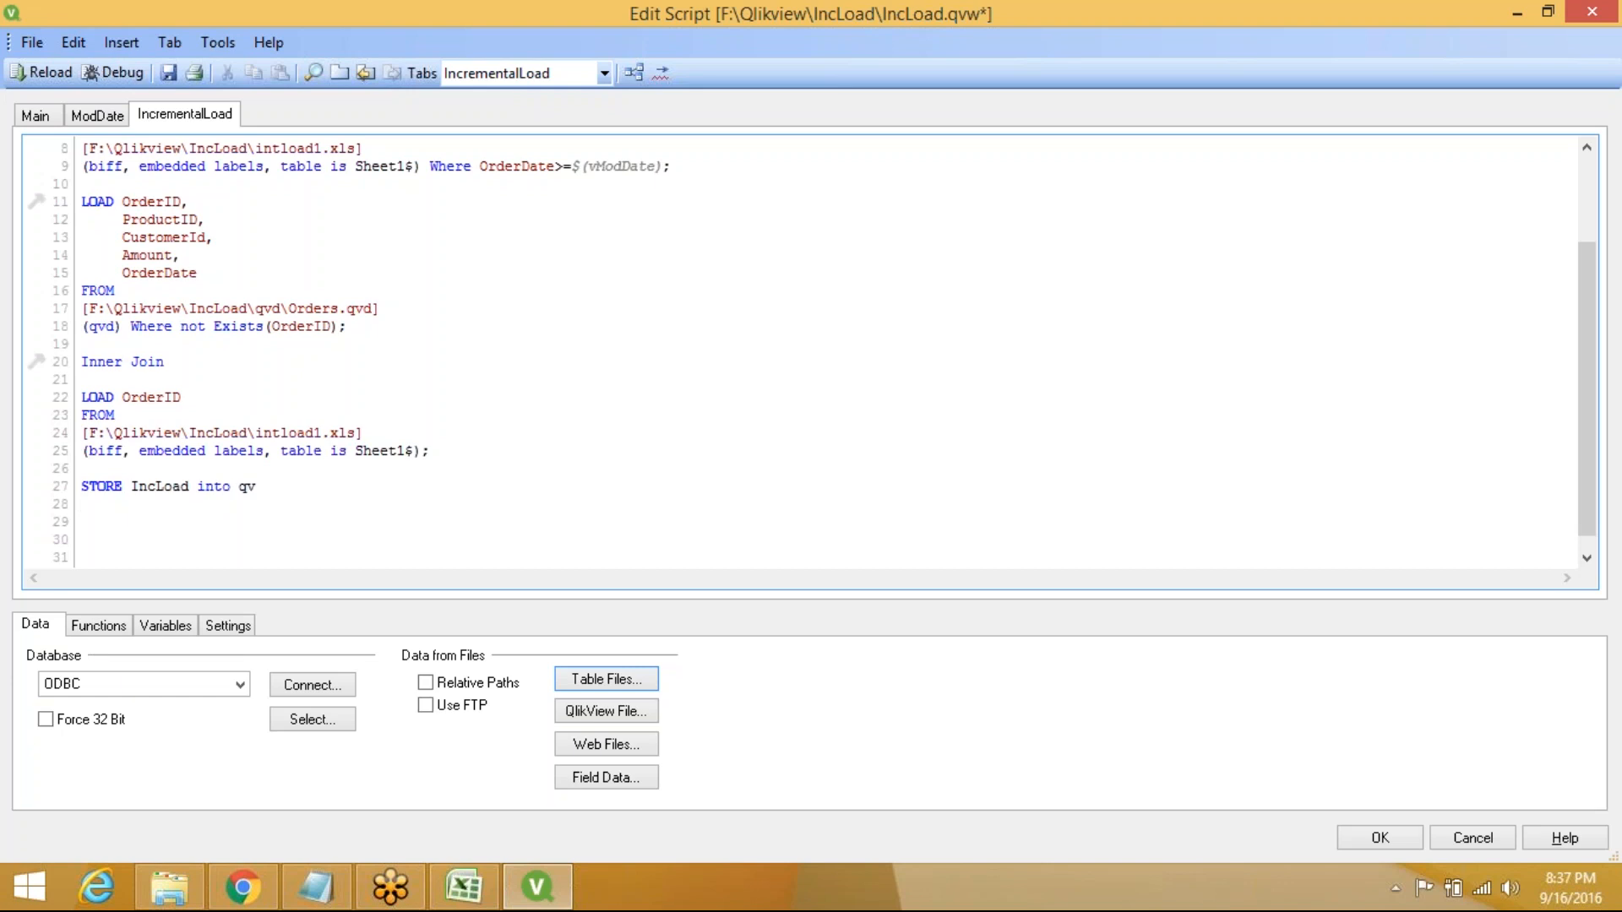
type("d/")
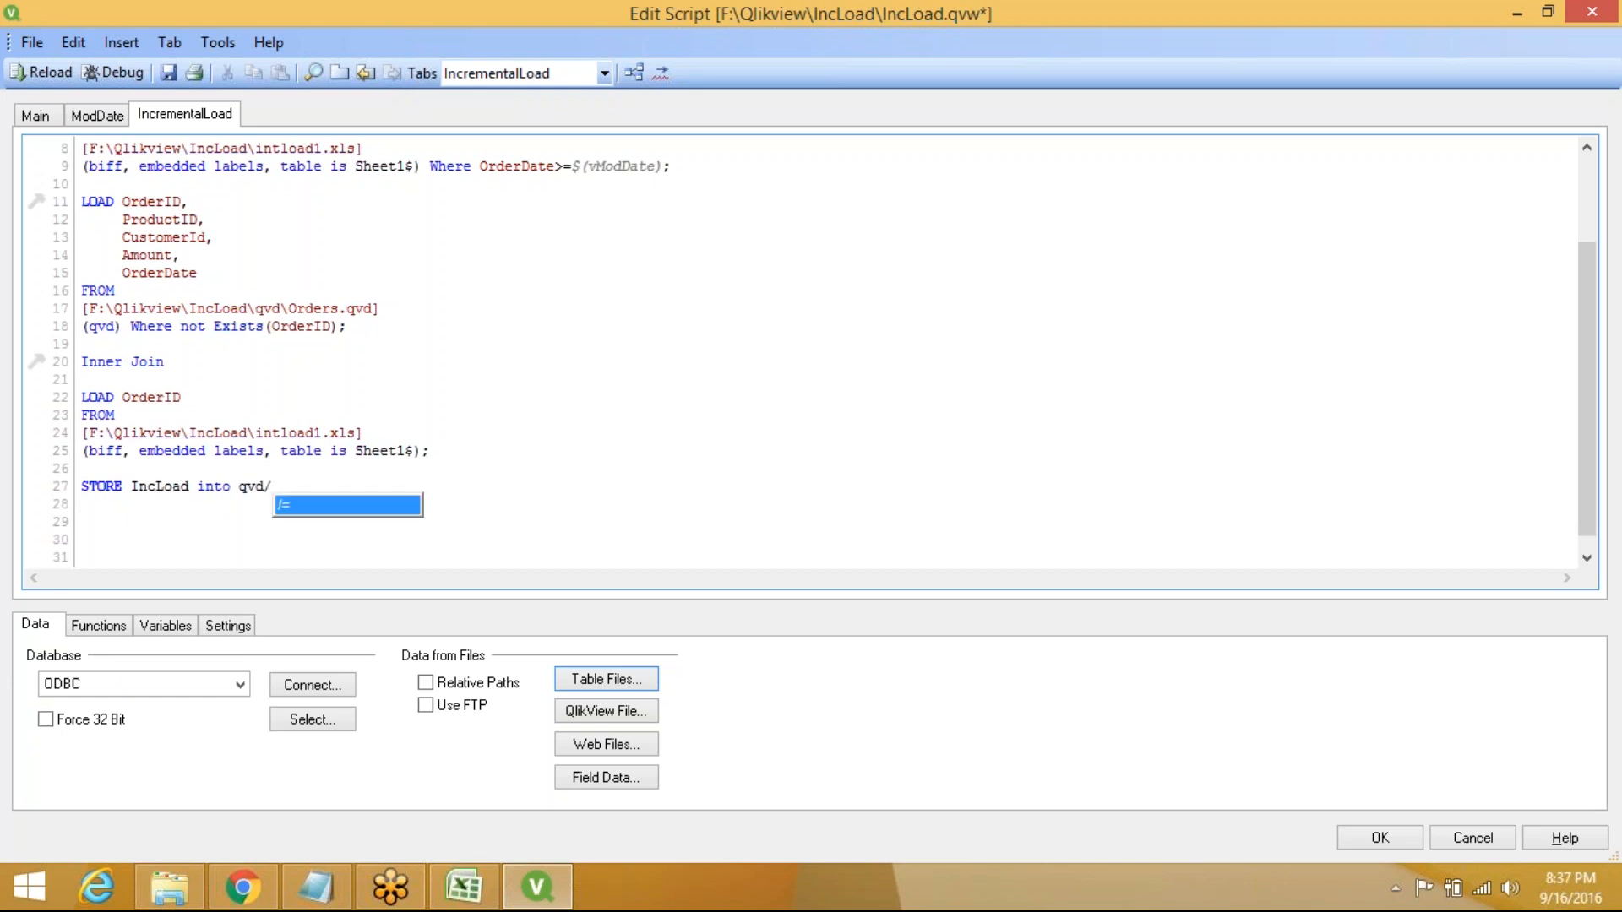
type("Orders.")
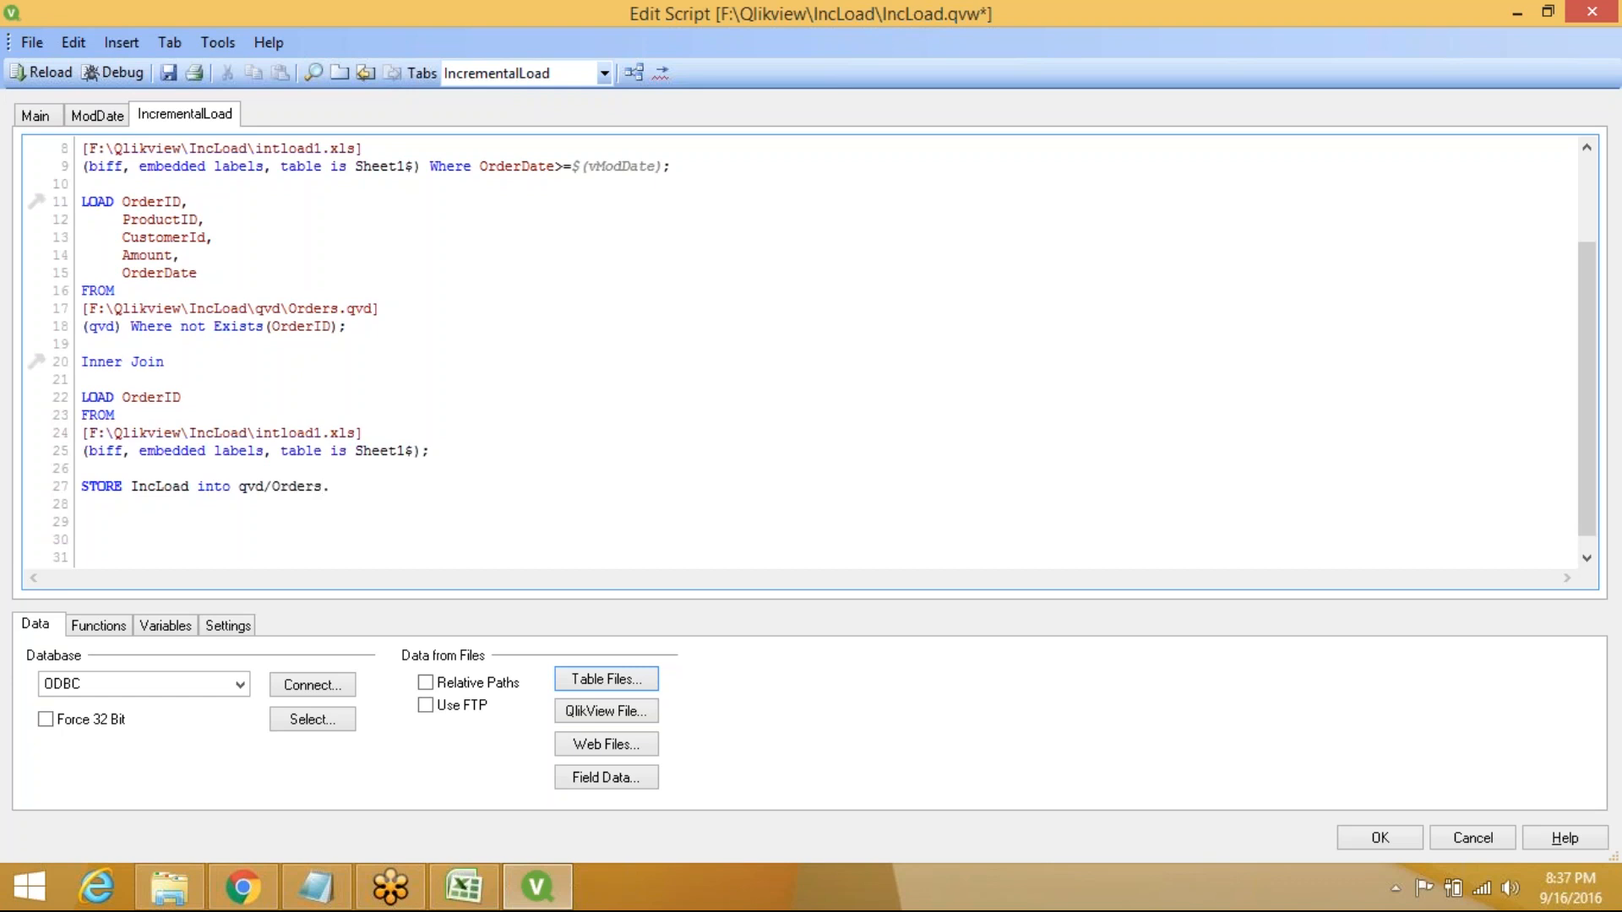
type("qvd(q")
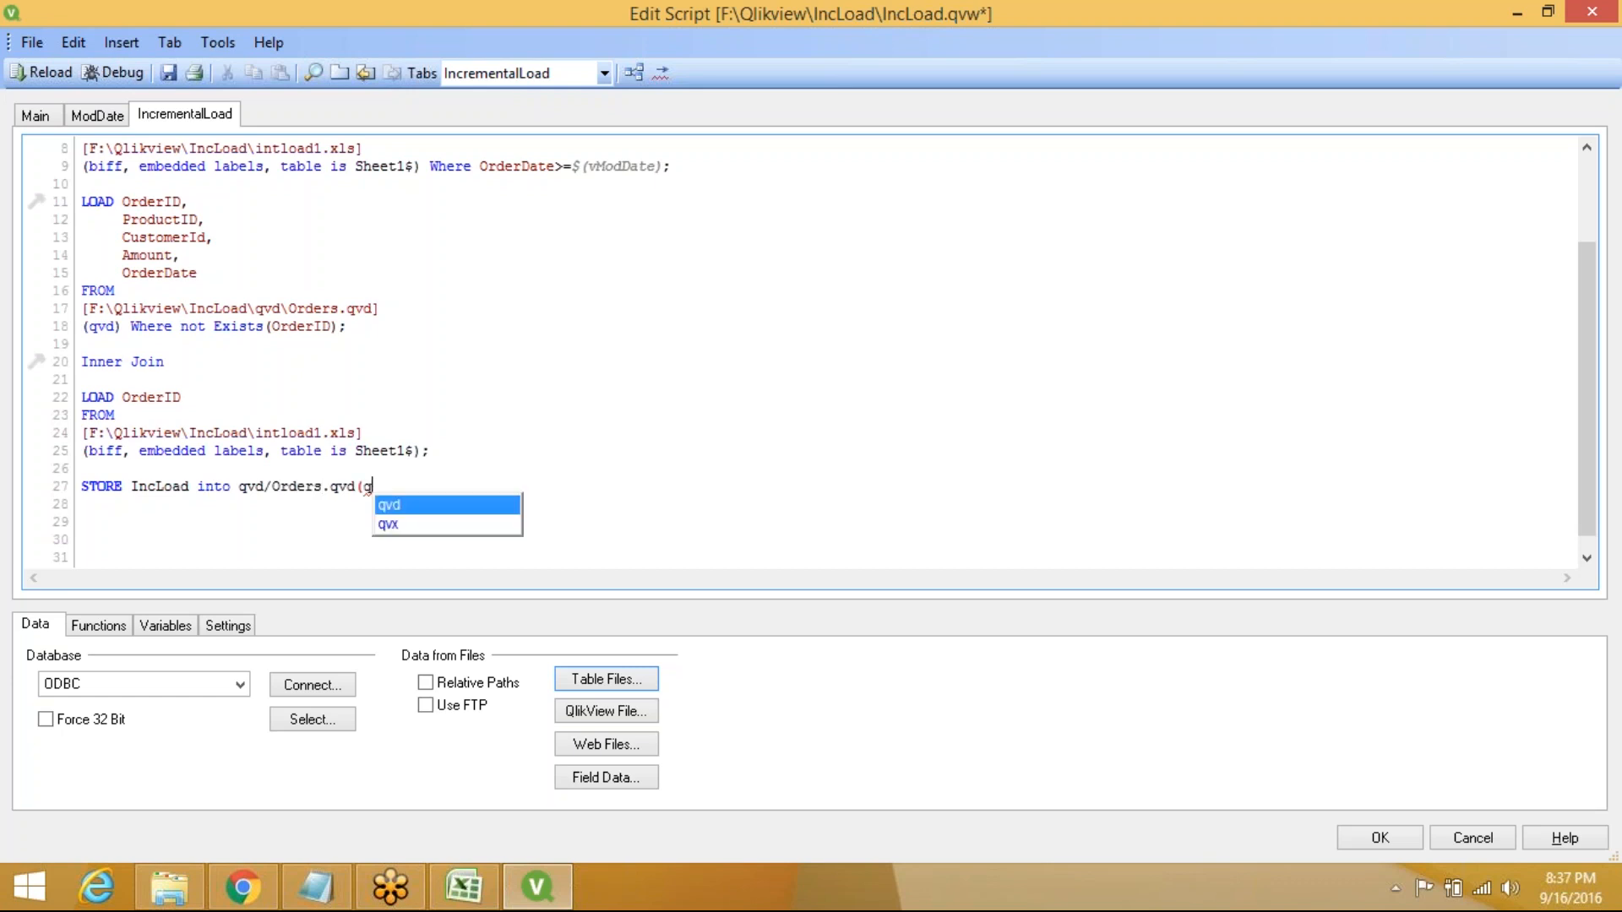
key("Return")
type(");")
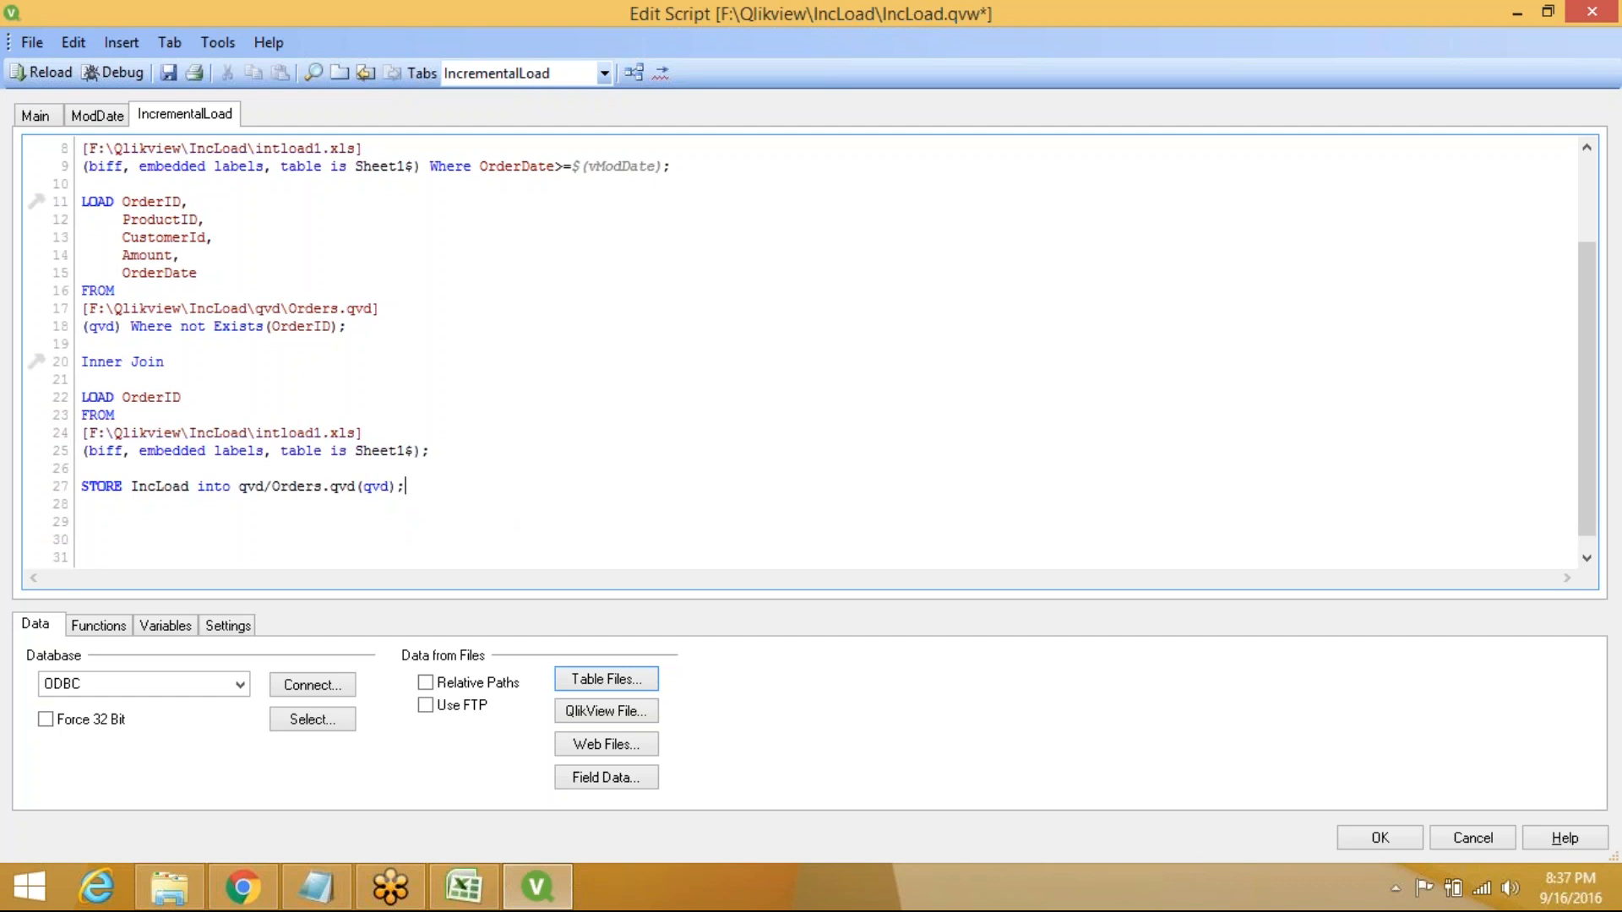
key("Return")
key("Return")
Reload the incremental-load script, dismiss Sheet Properties, and save IncLoad.qvw
left_click(42, 82)
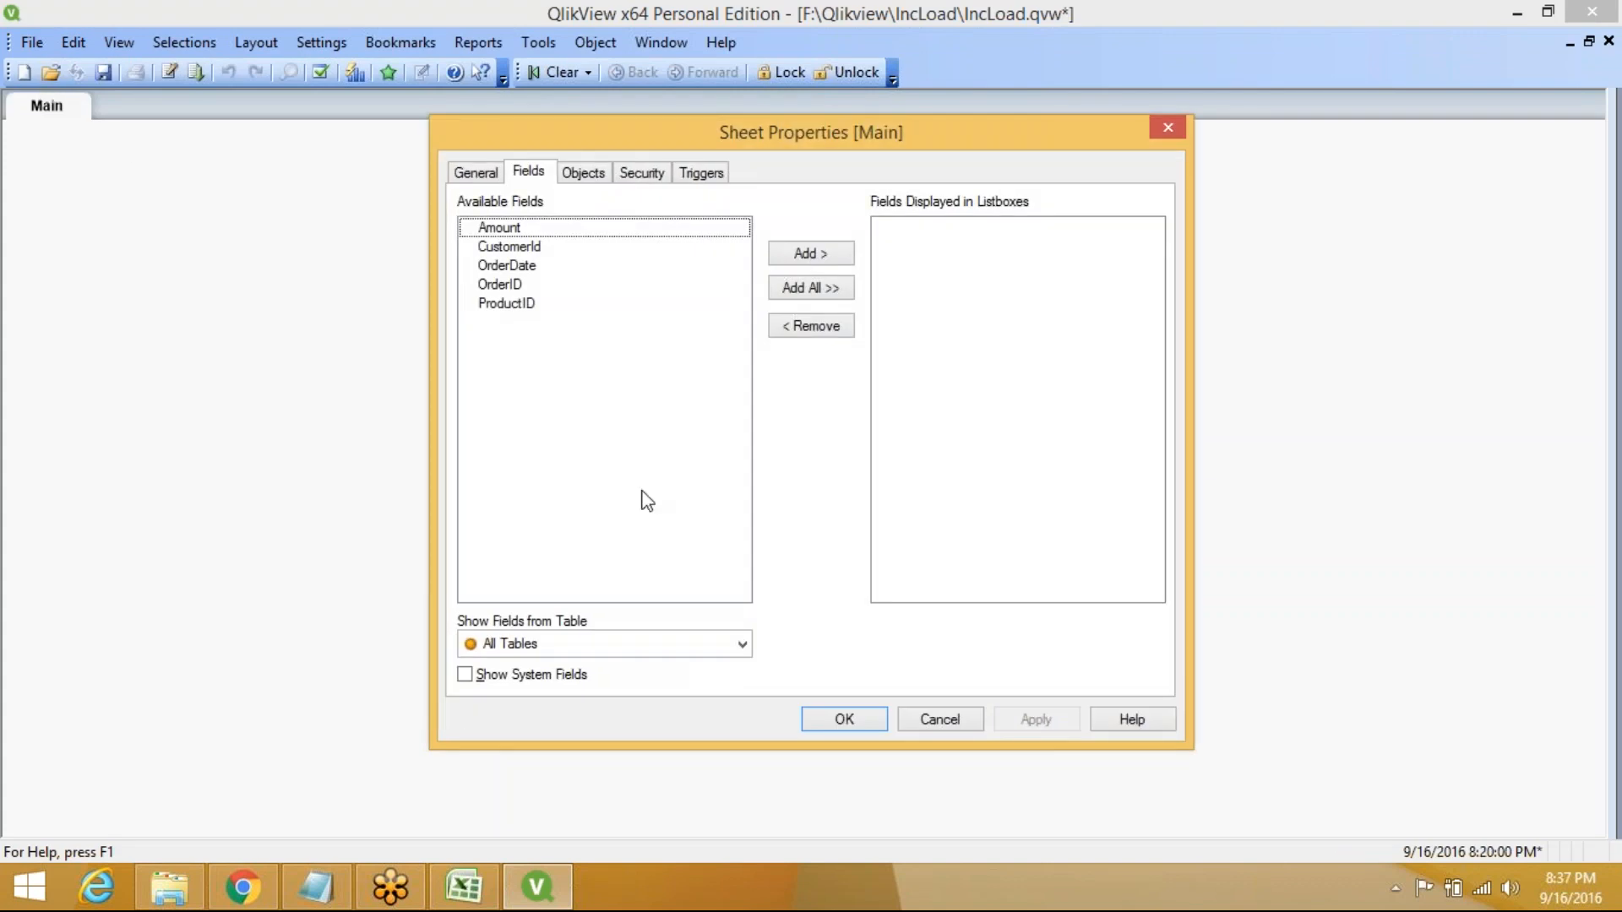
left_click(845, 720)
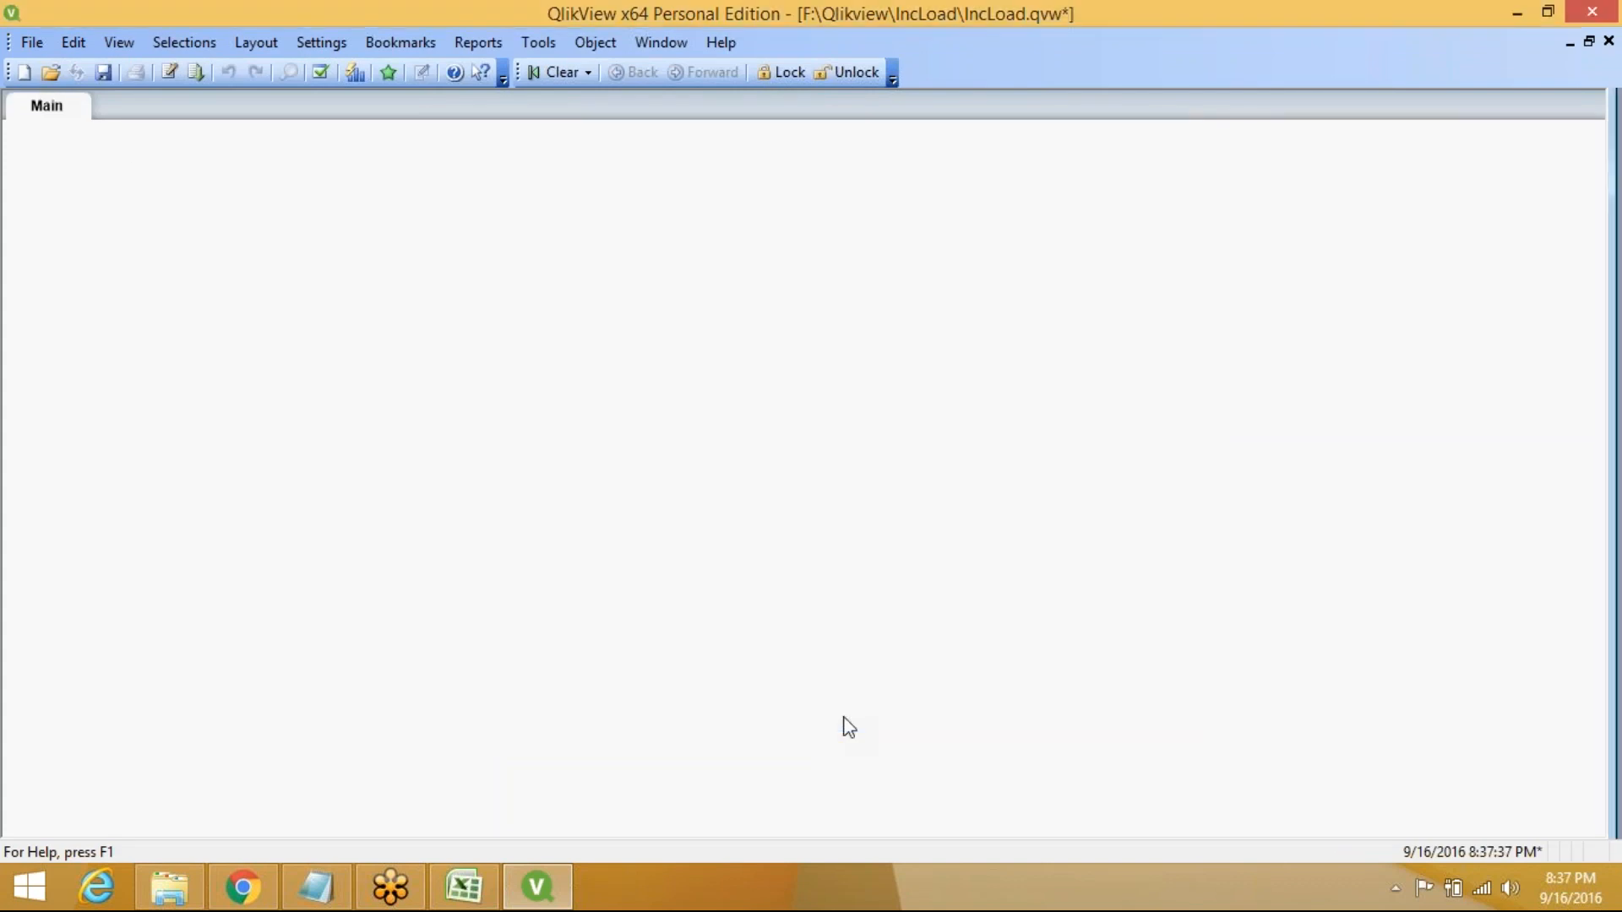
left_click(103, 72)
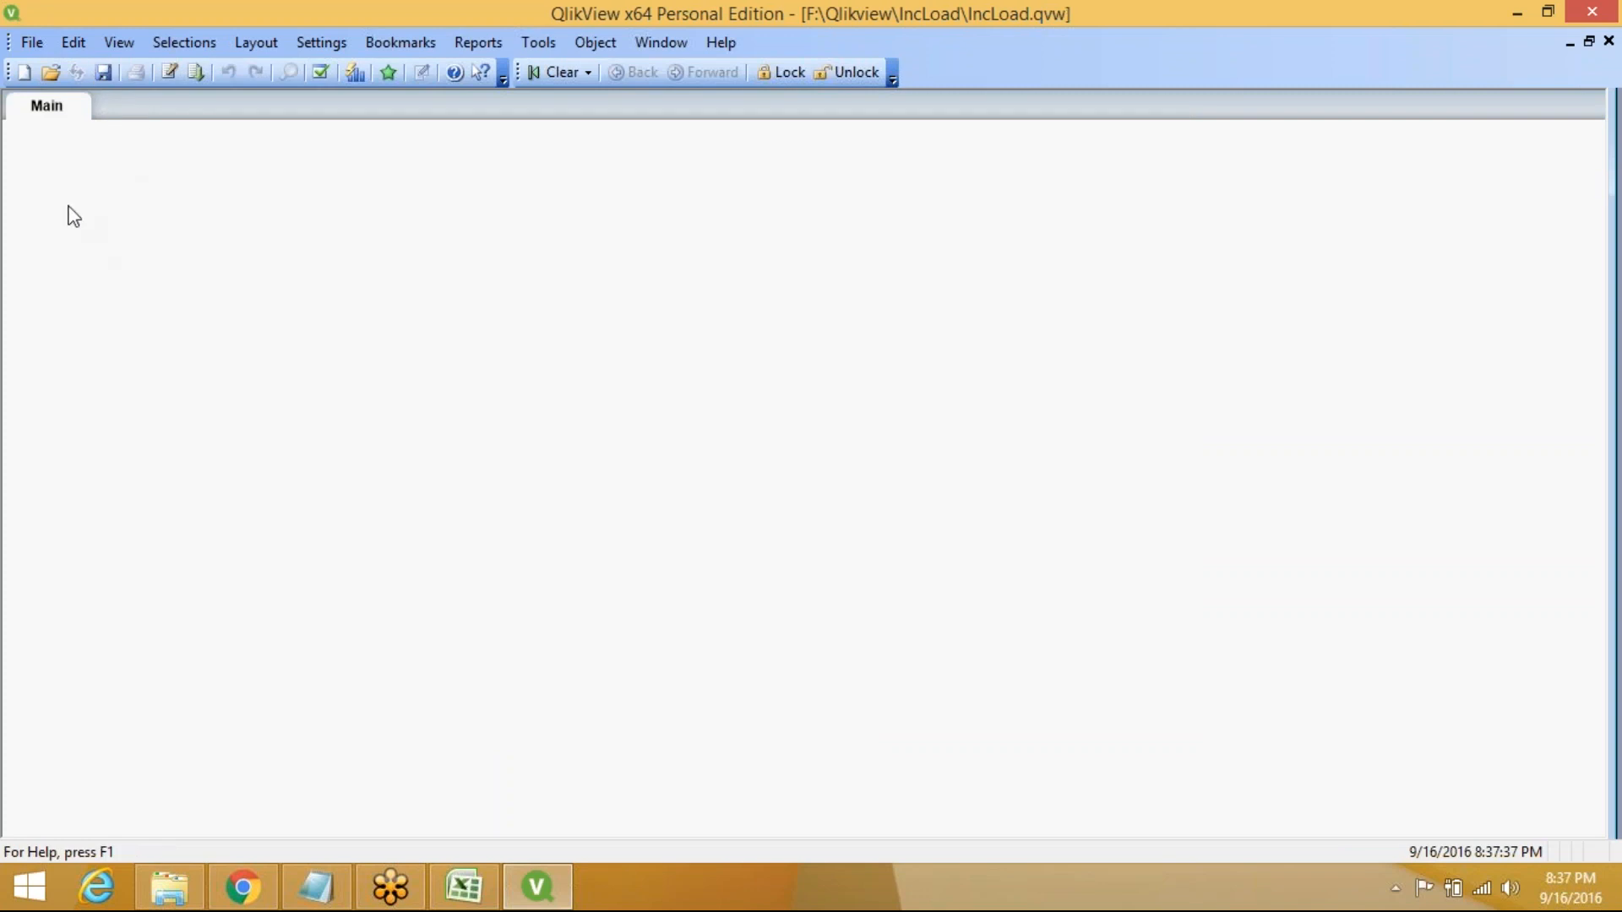
In Excel, start row 7 with OrderID 6, ProductID 600 and a customer ID
left_click(457, 892)
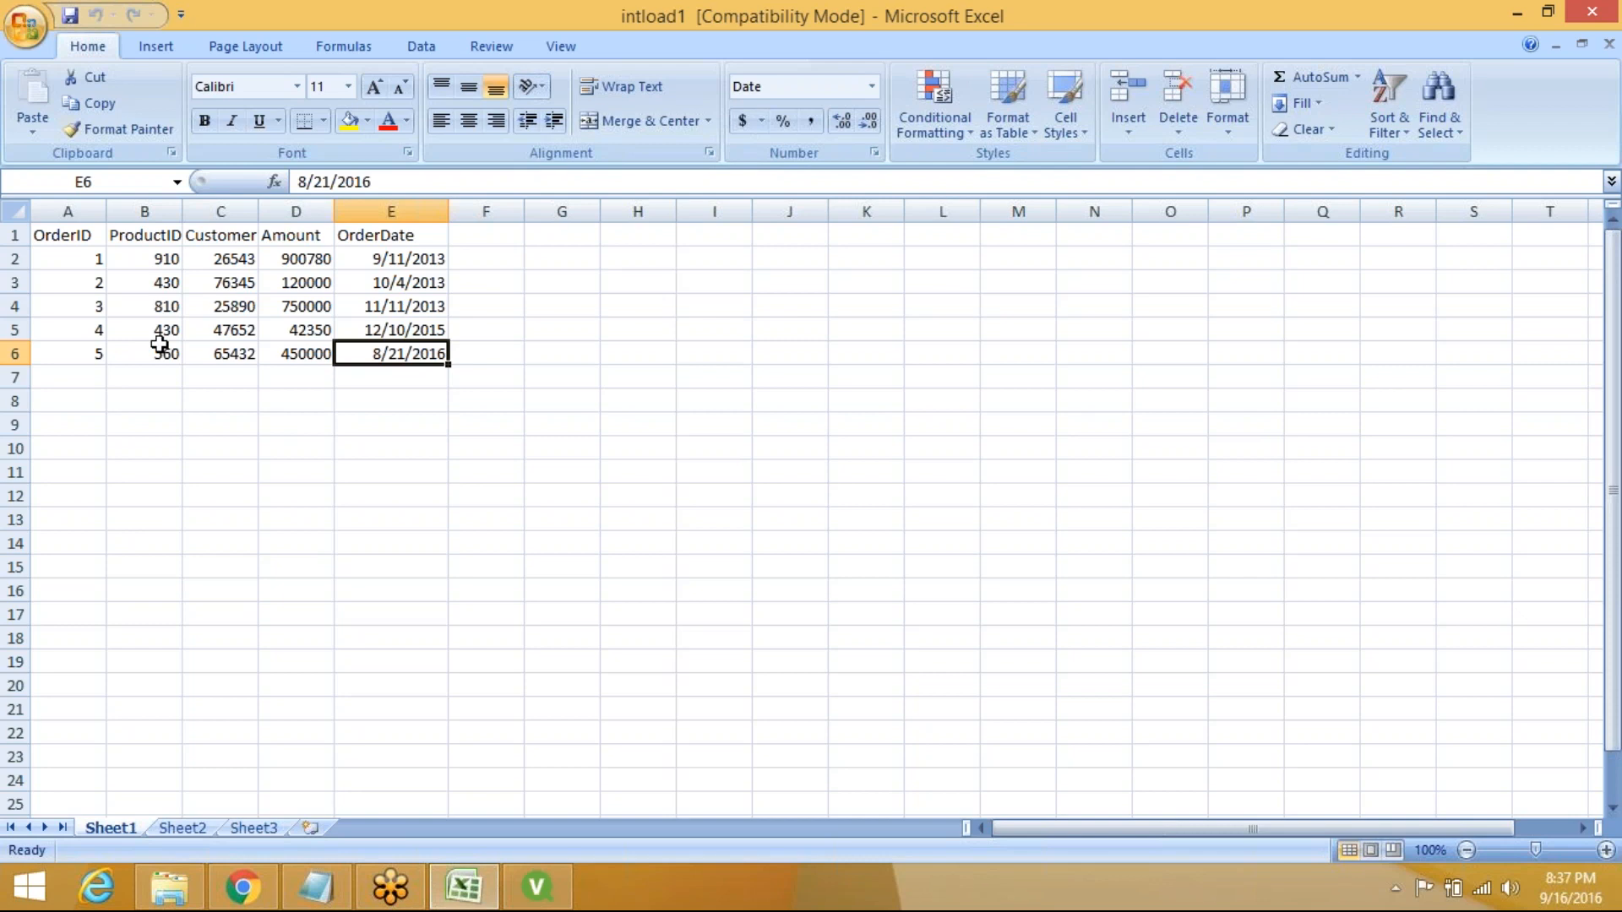
left_click(88, 375)
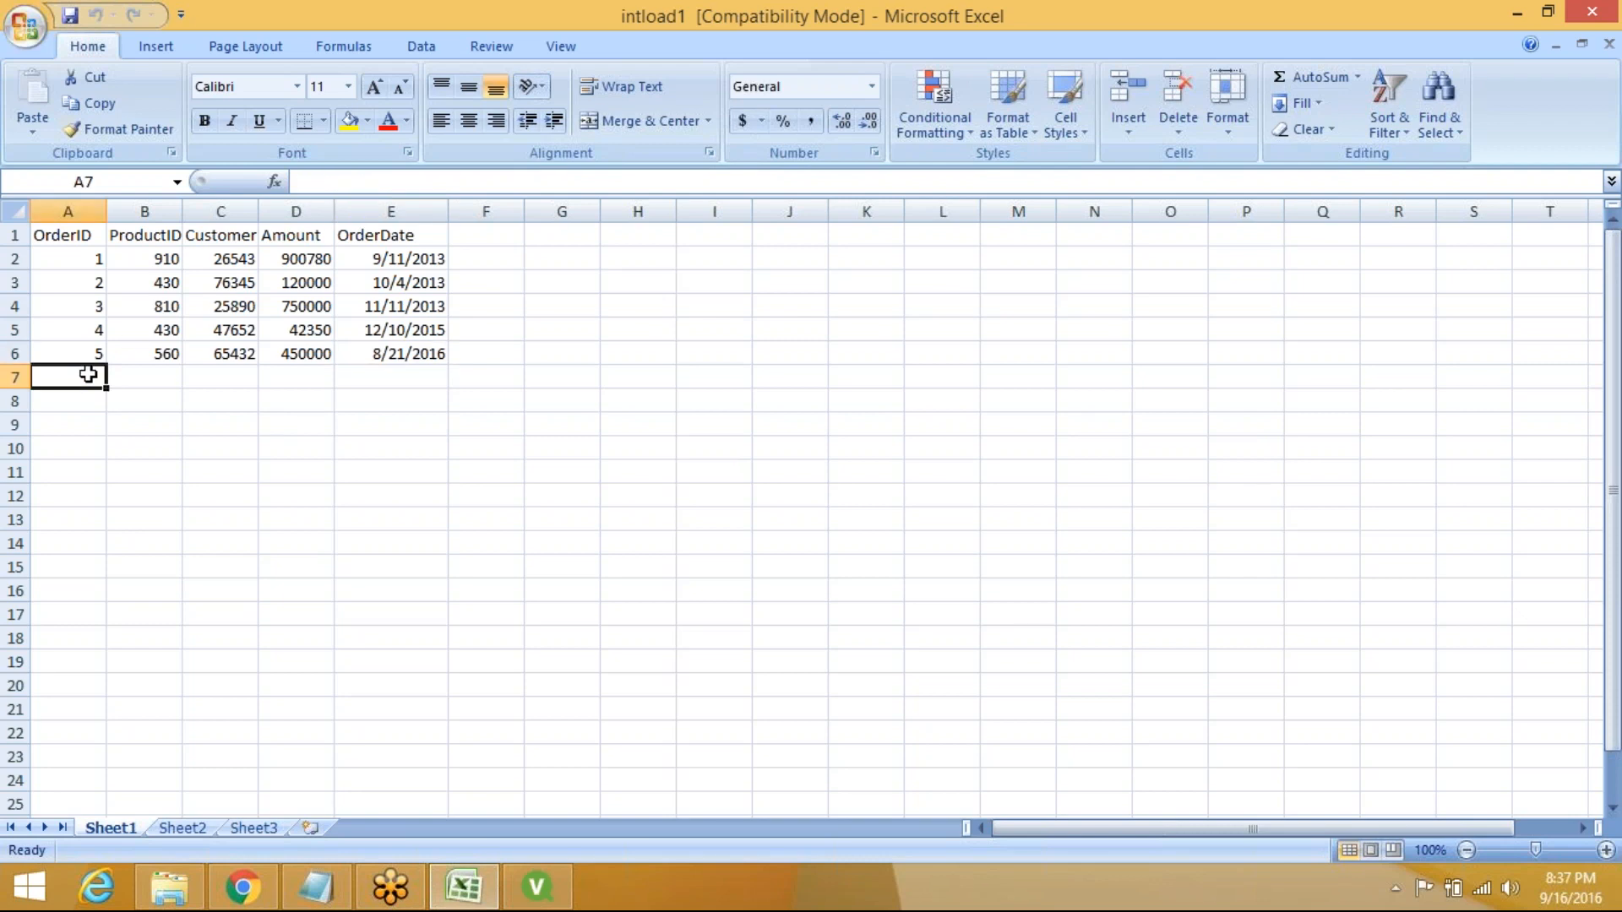
type("6")
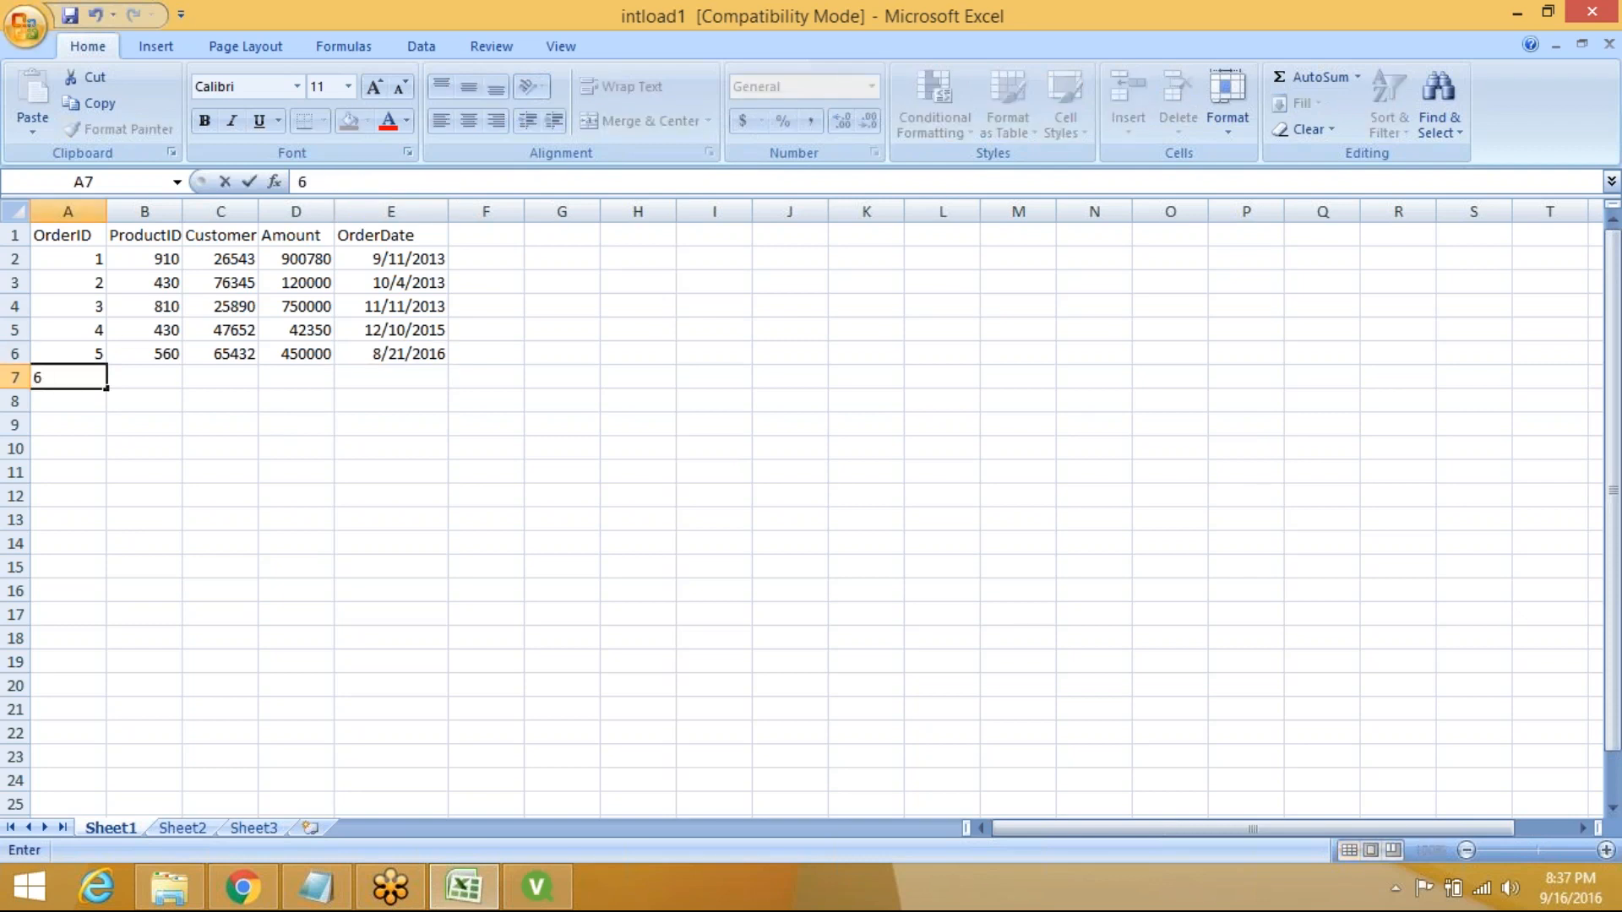
key("Tab")
type("600")
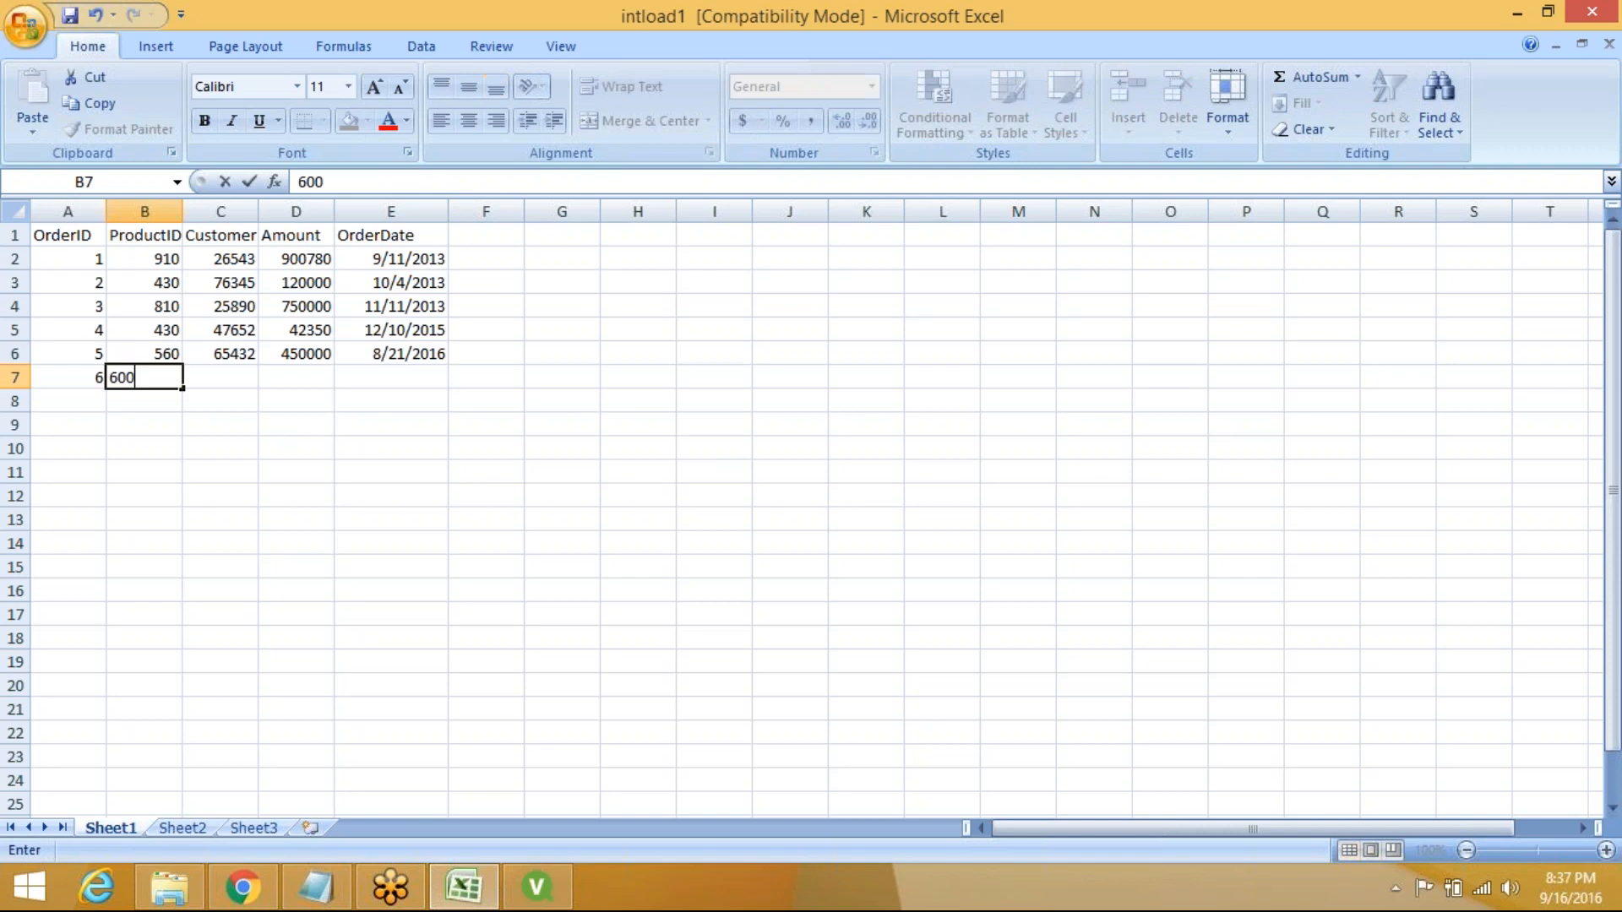
key("Tab")
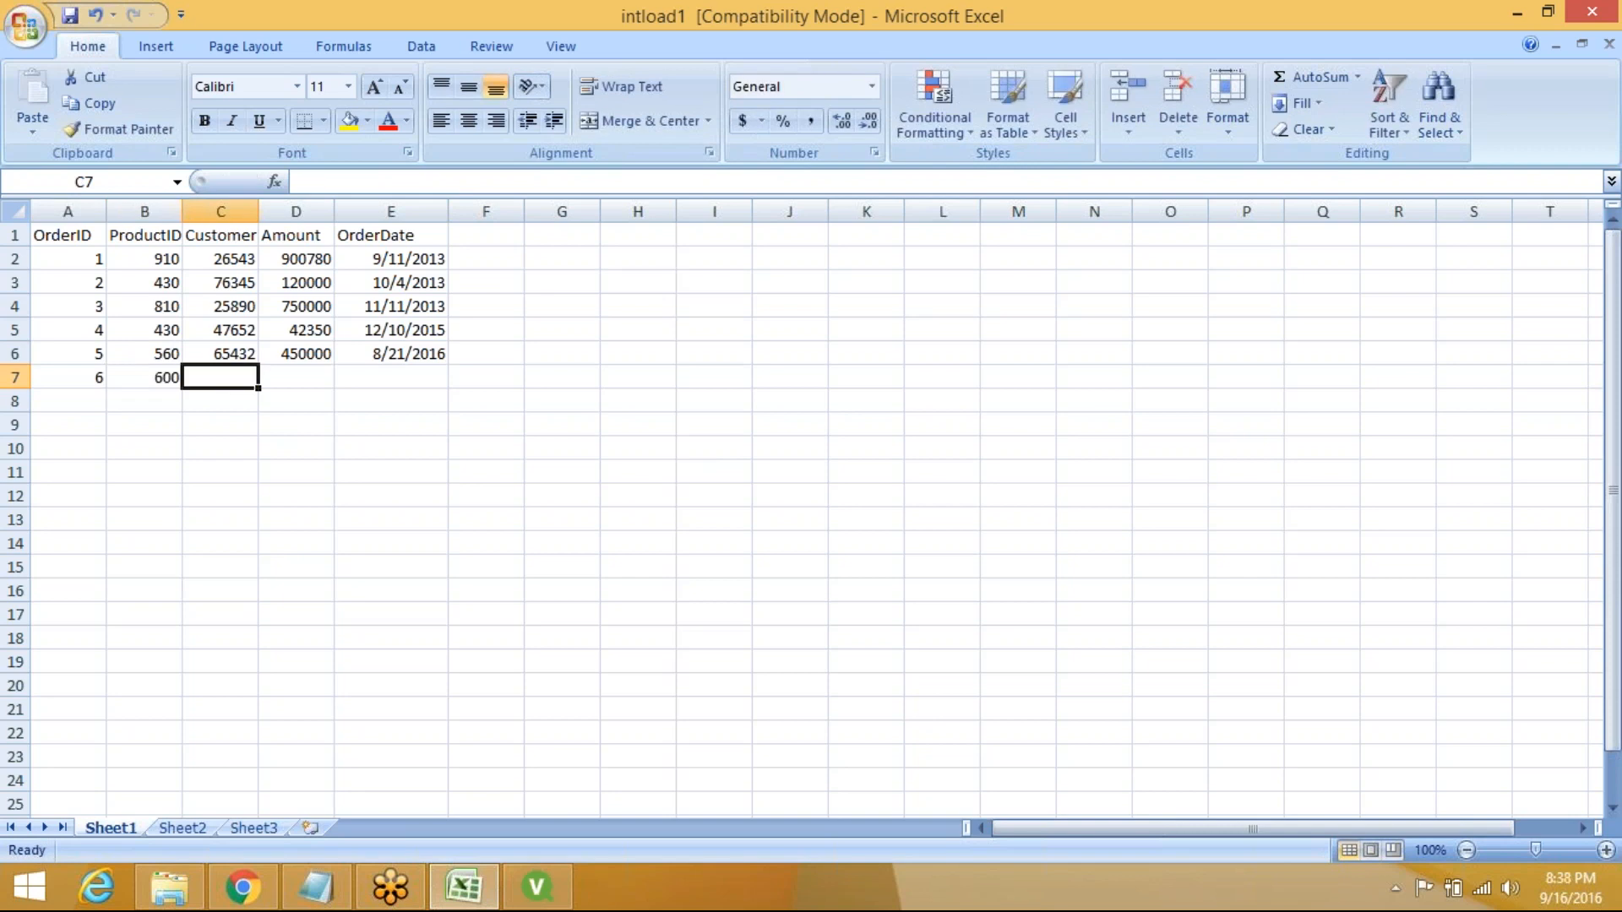
type("60000")
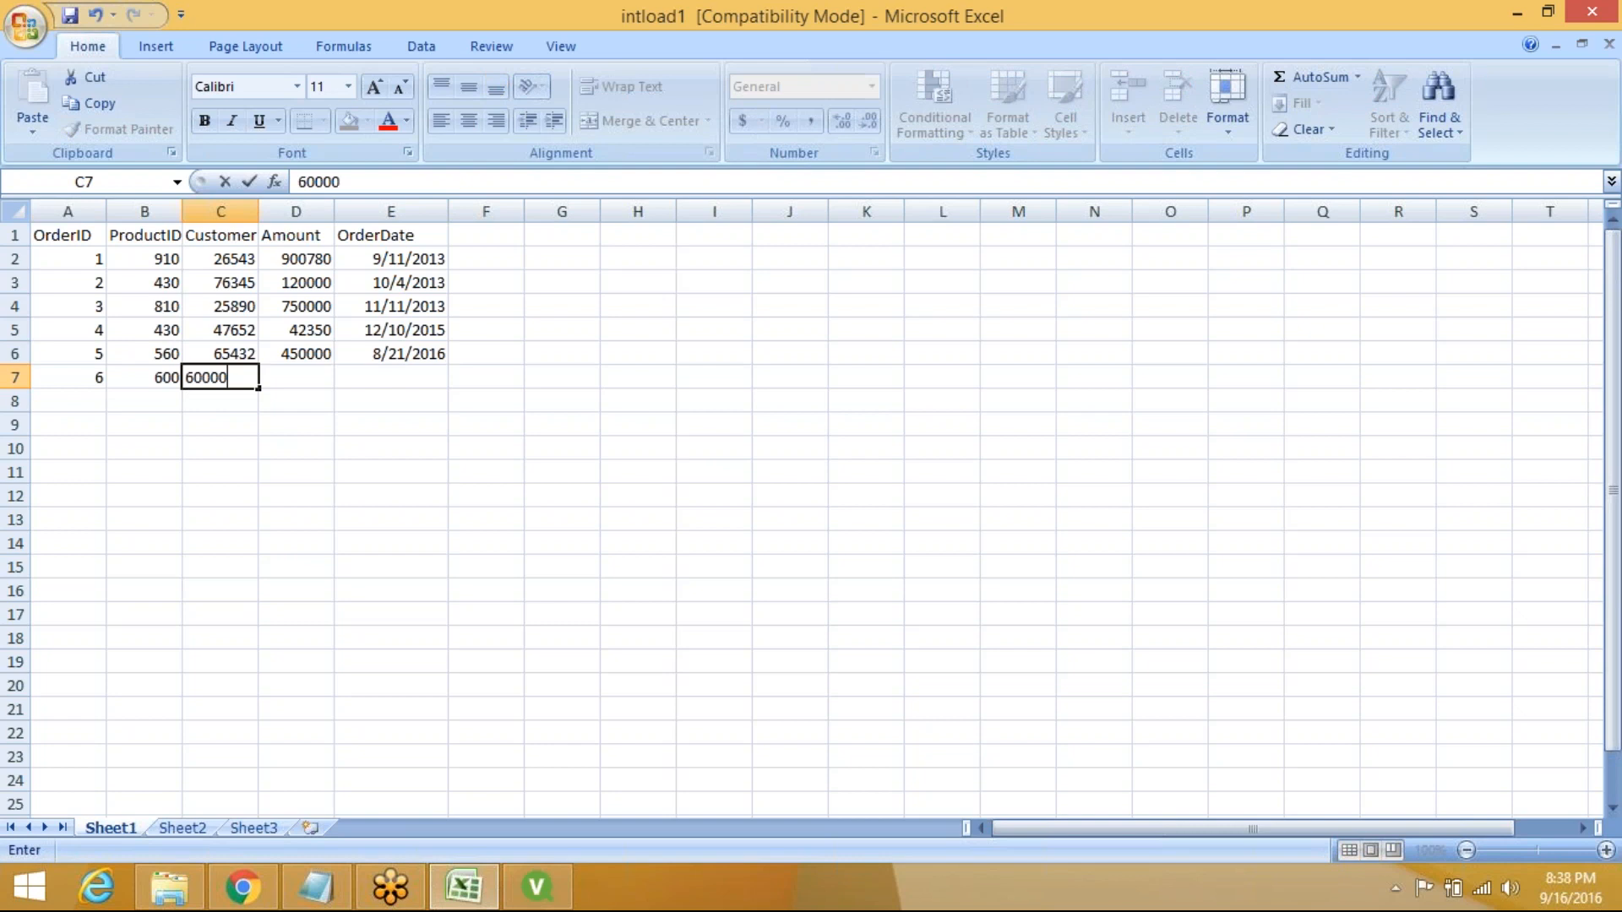
key("Tab")
key("Home")
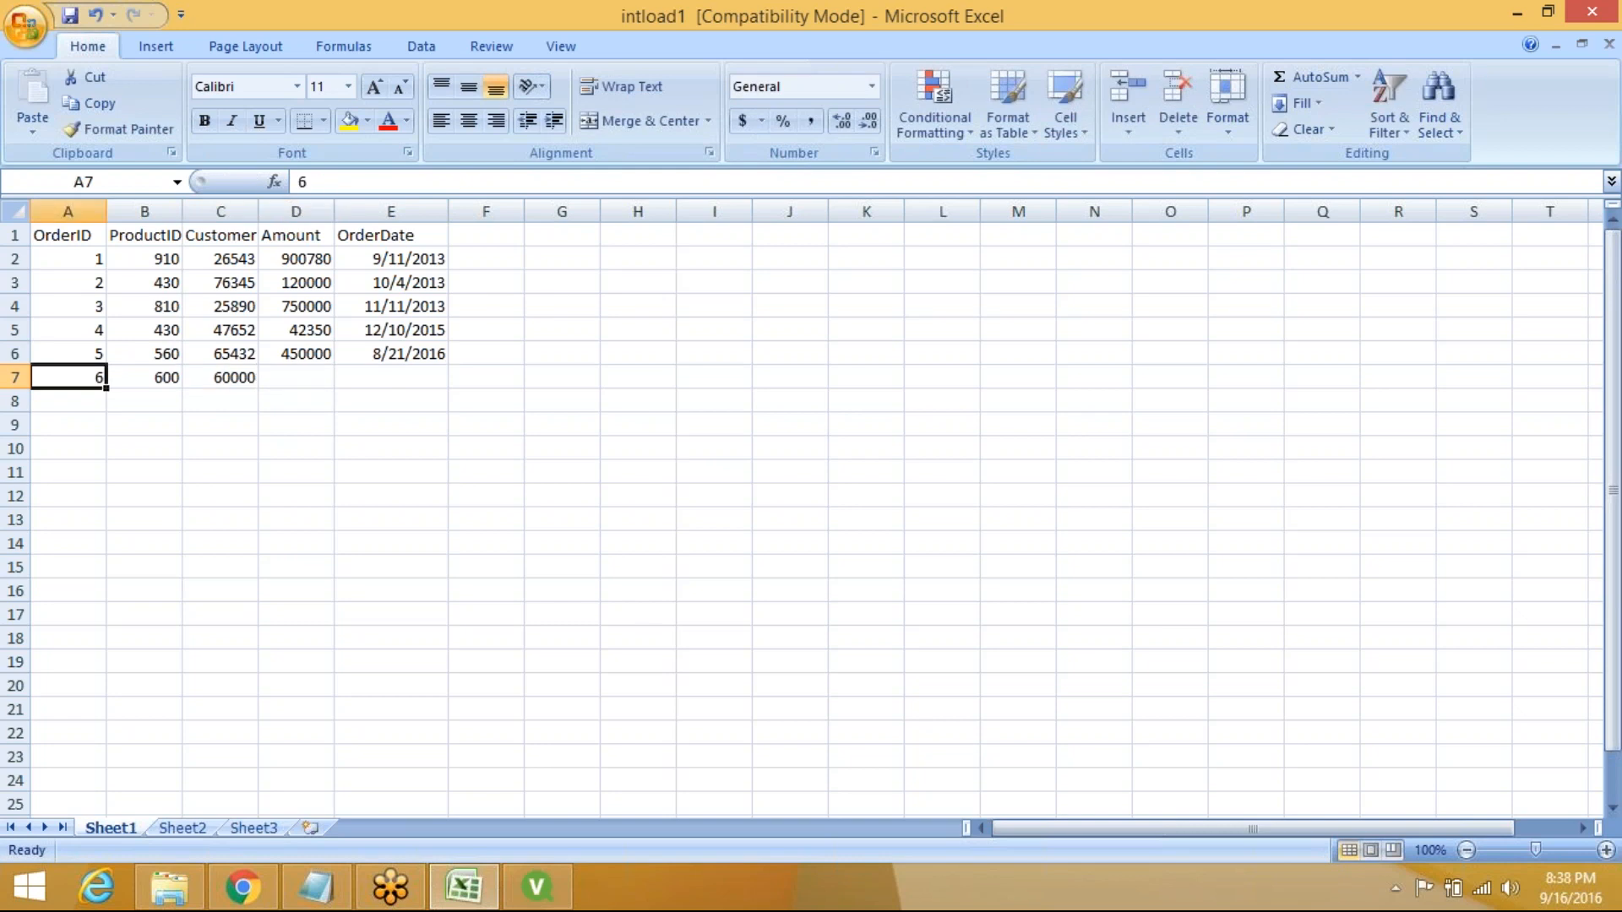
type("5000")
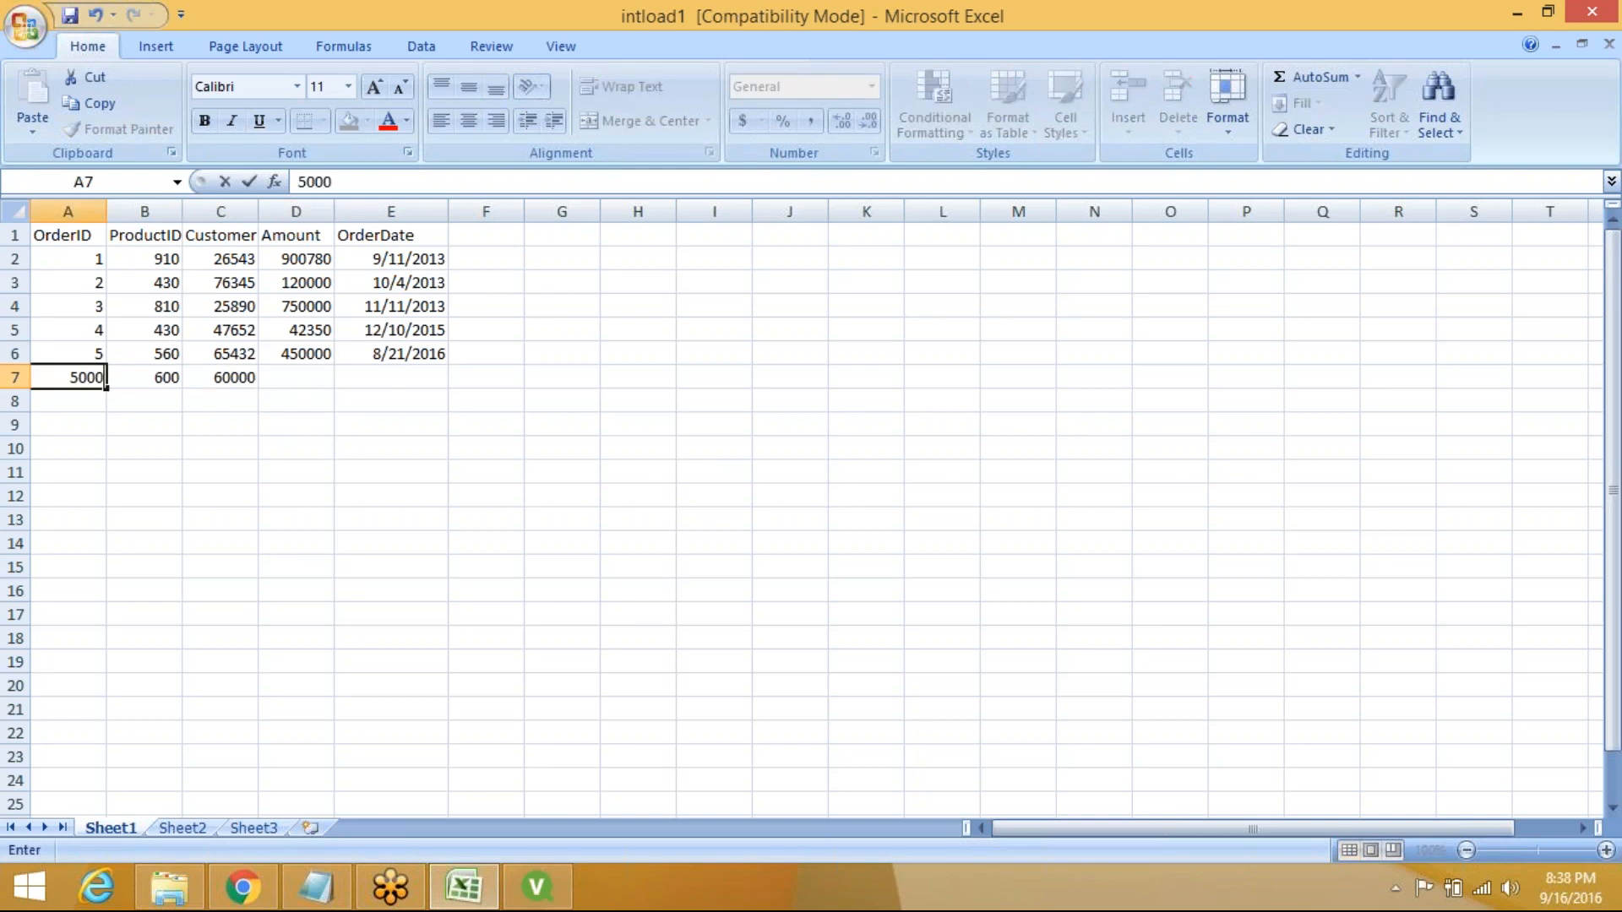
key("BackSpace")
key("BackSpace")
type("6")
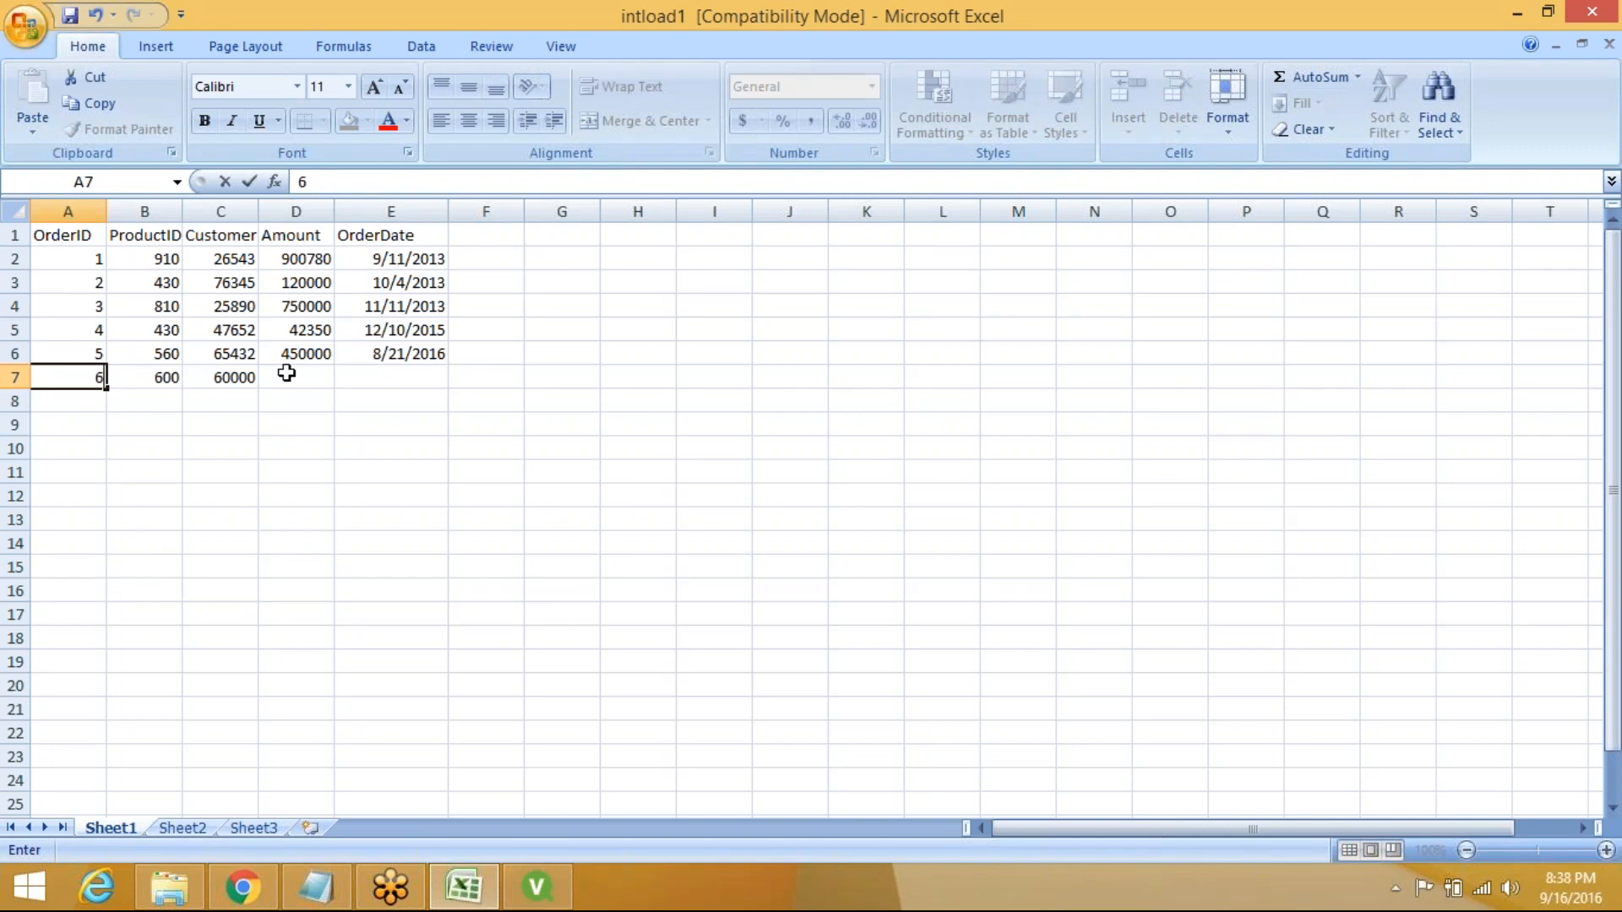
Give order 6 Amount 500000 and OrderDate 9/16/2016
left_click(287, 373)
type("500000")
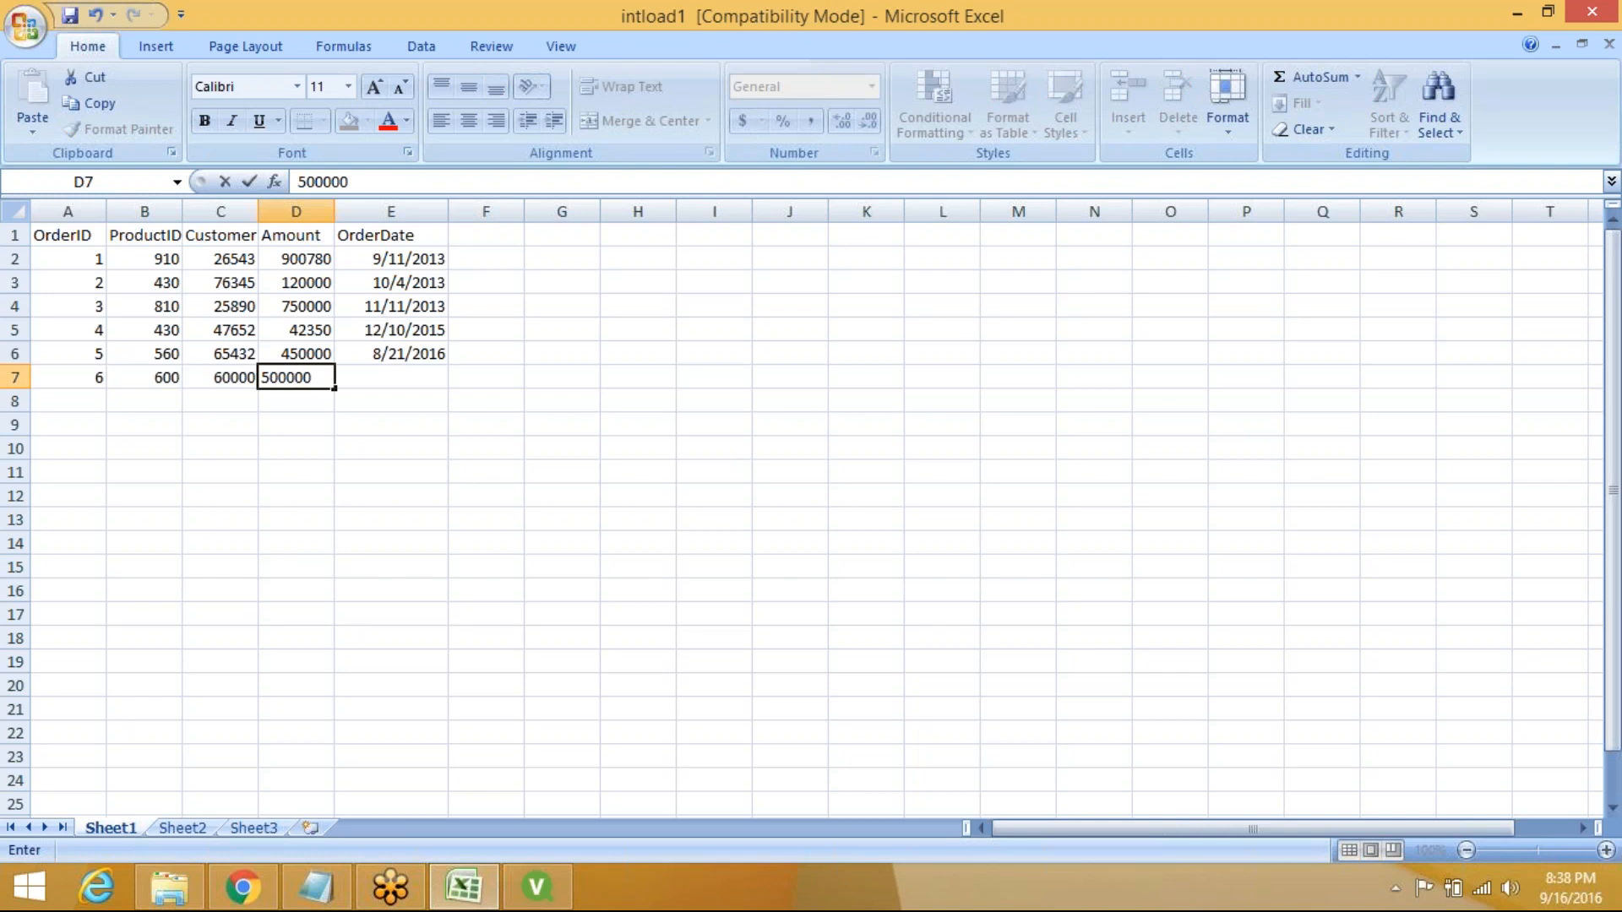
left_click(397, 379)
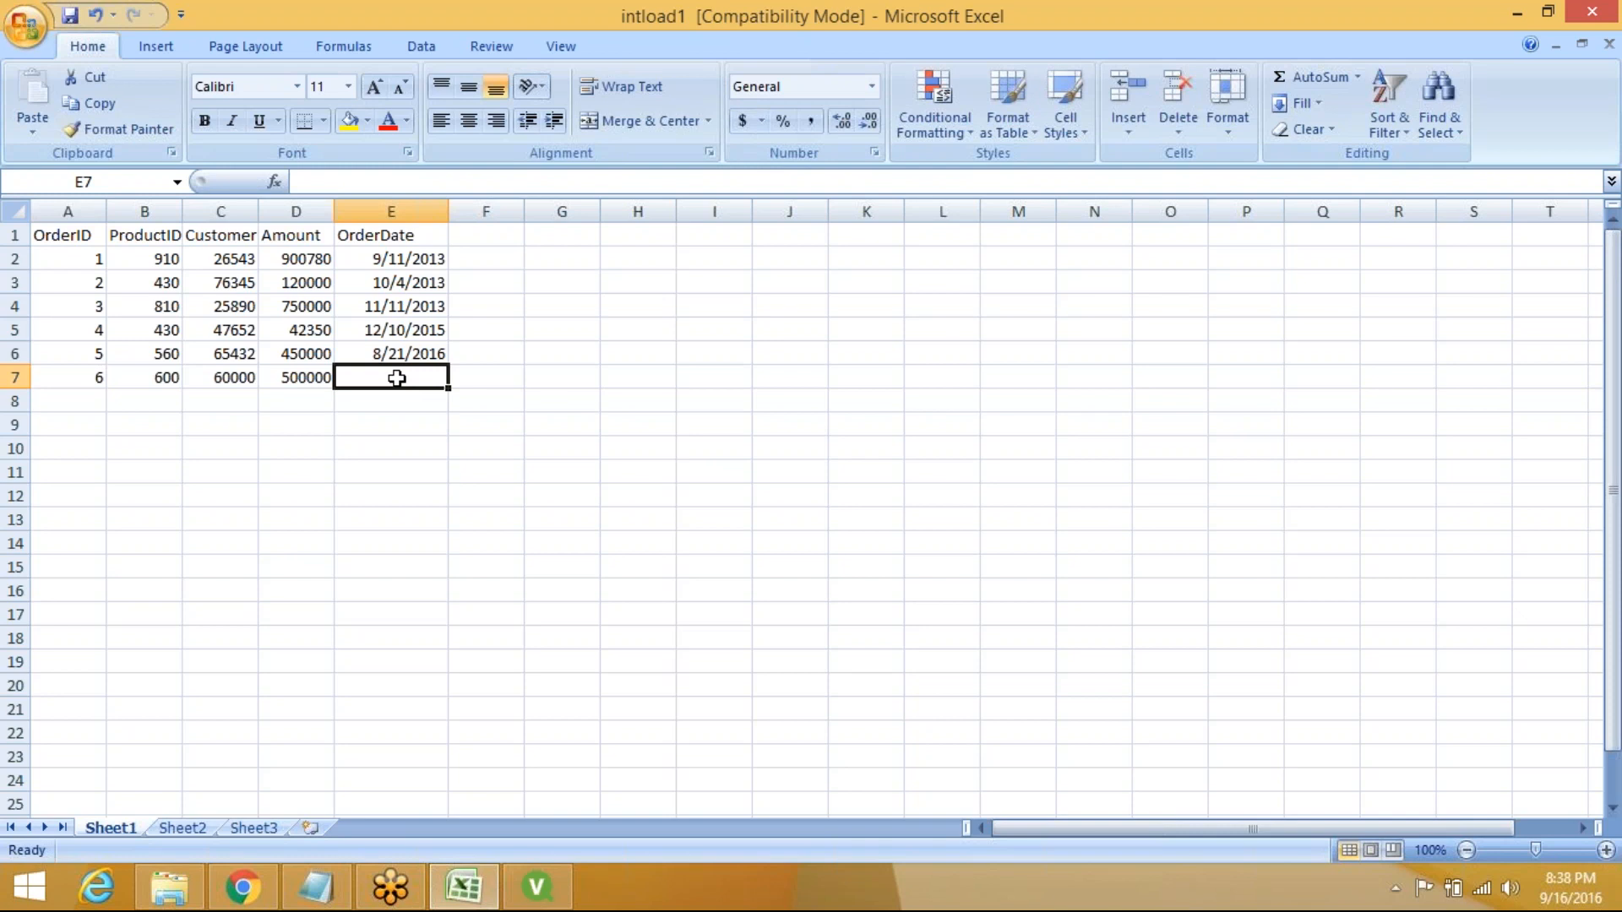
type("9/")
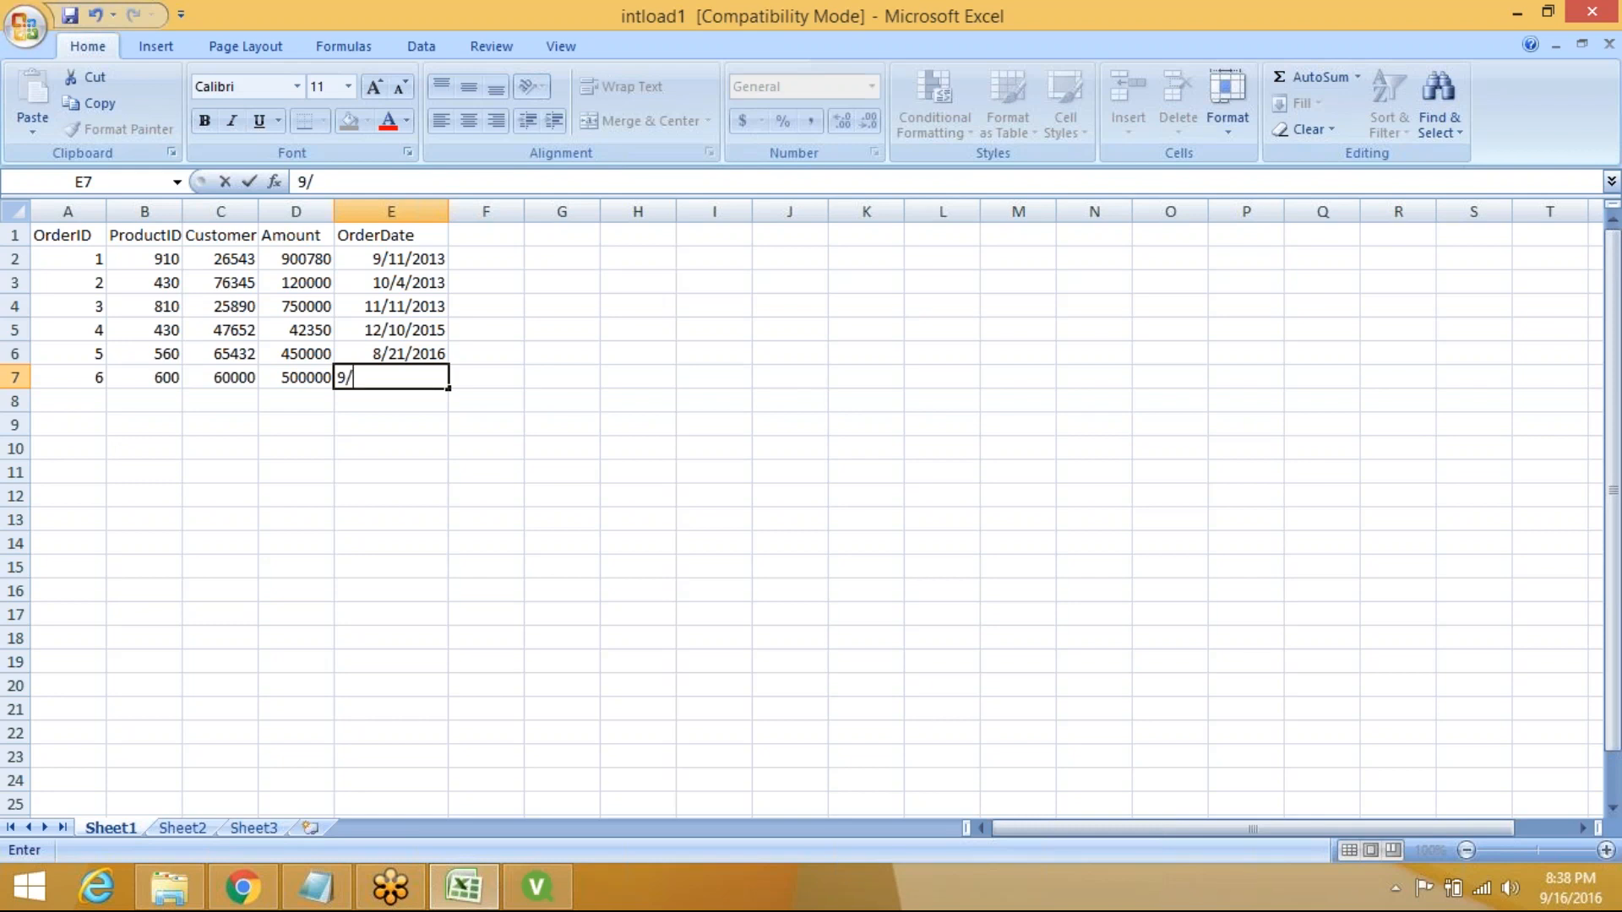
type("16/2016")
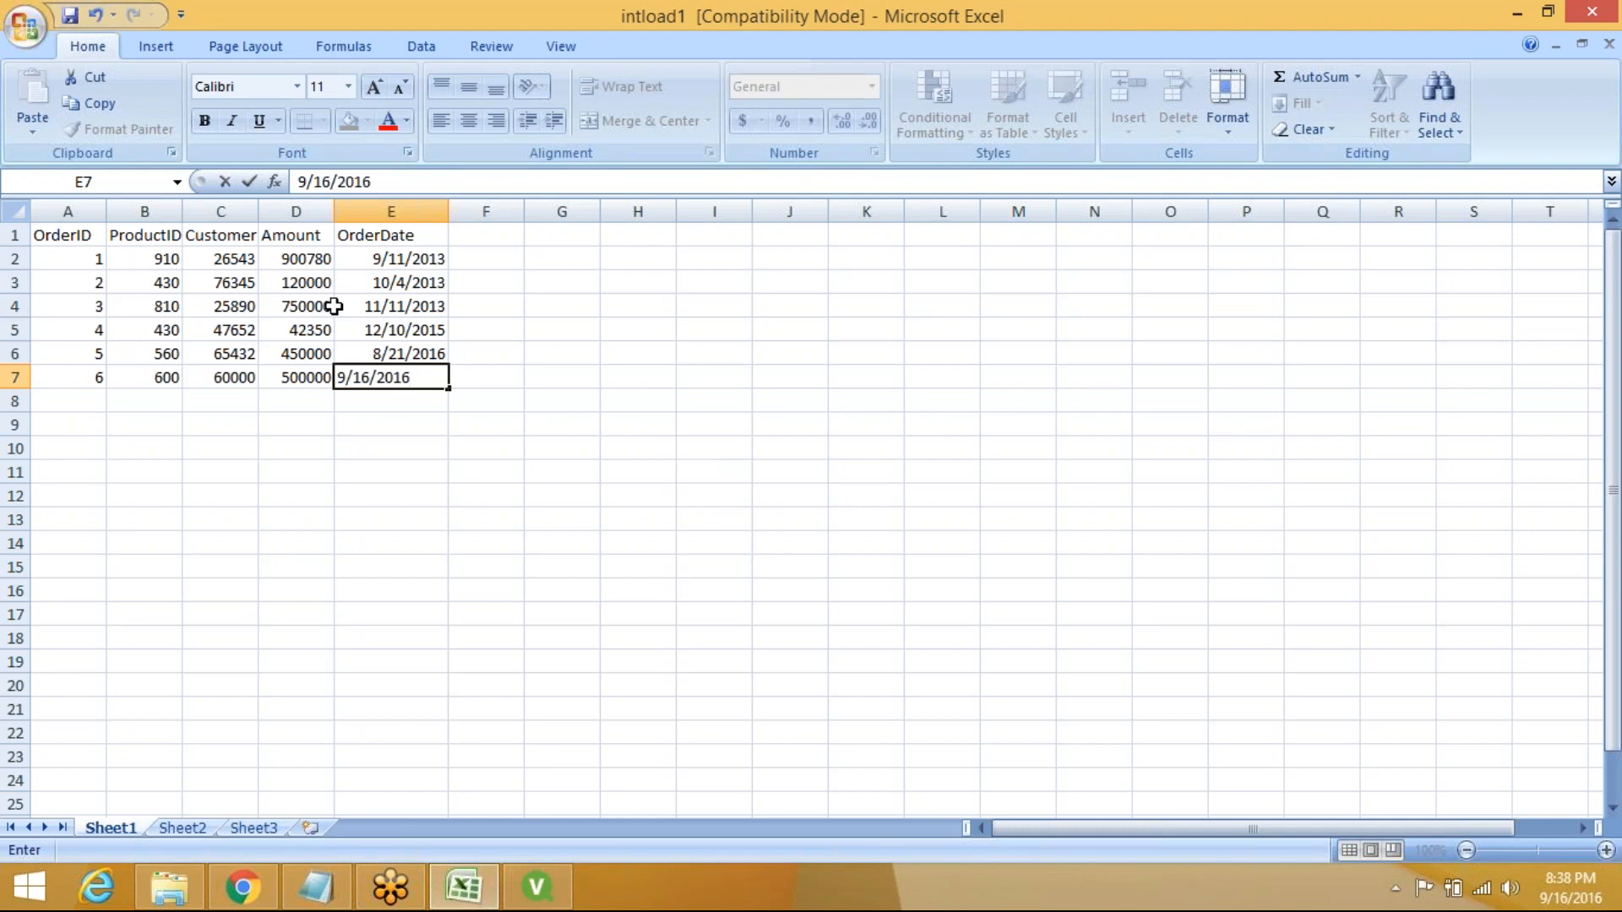
Change order 3's Amount from 750000 to 700000 and its date from 11/11/2013 to 9/16/2016
double_click(296, 308)
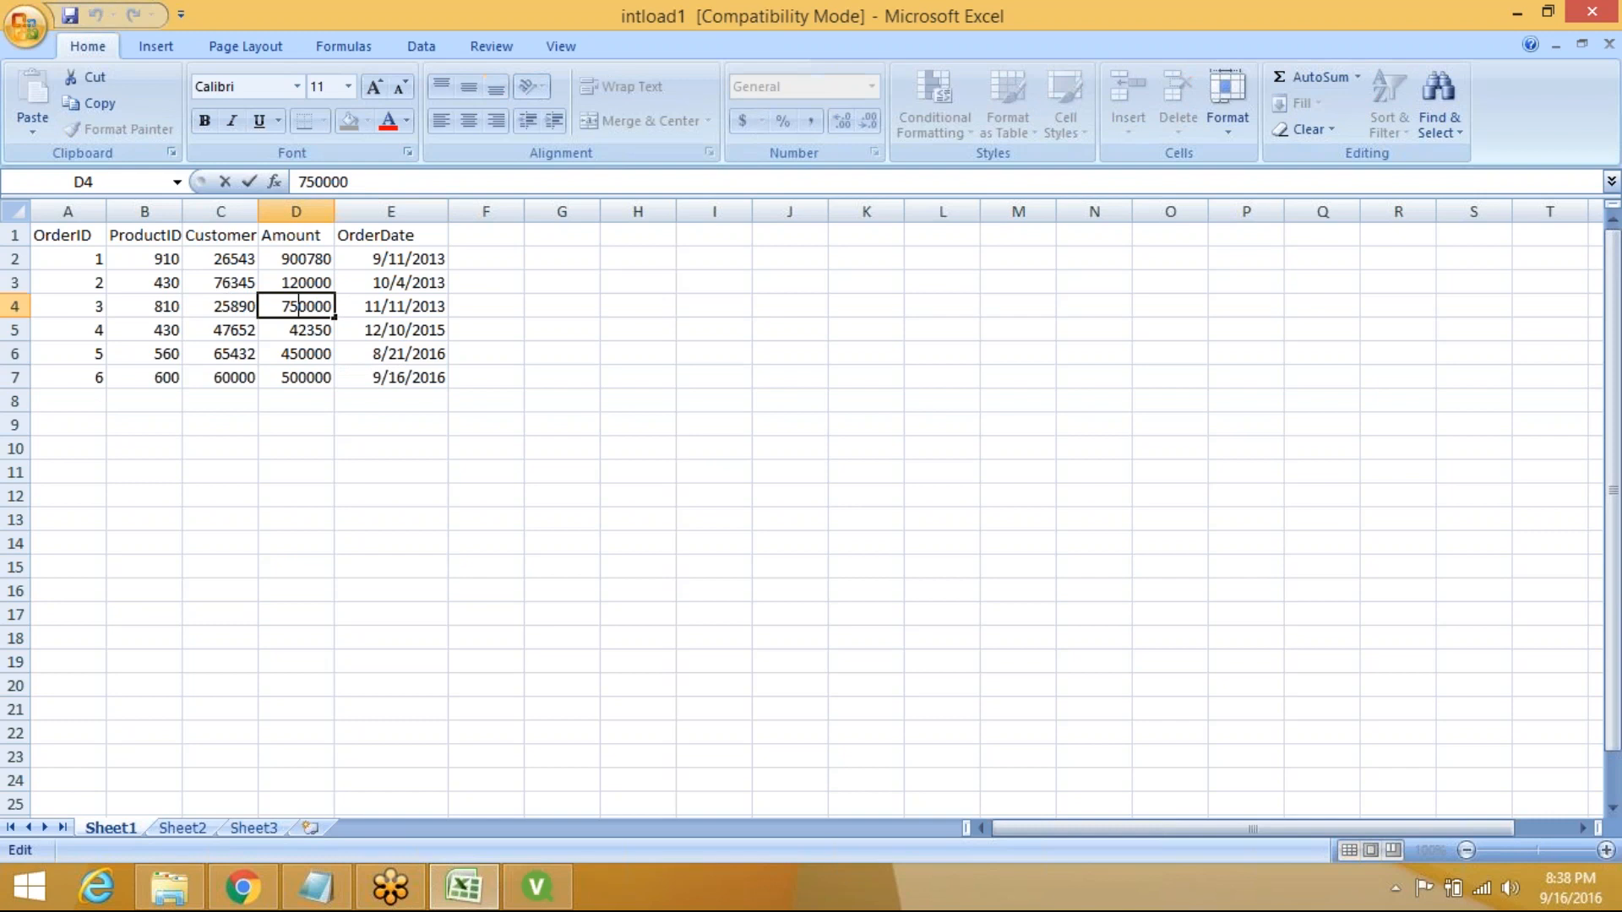
key("BackSpace")
type("0")
double_click(386, 305)
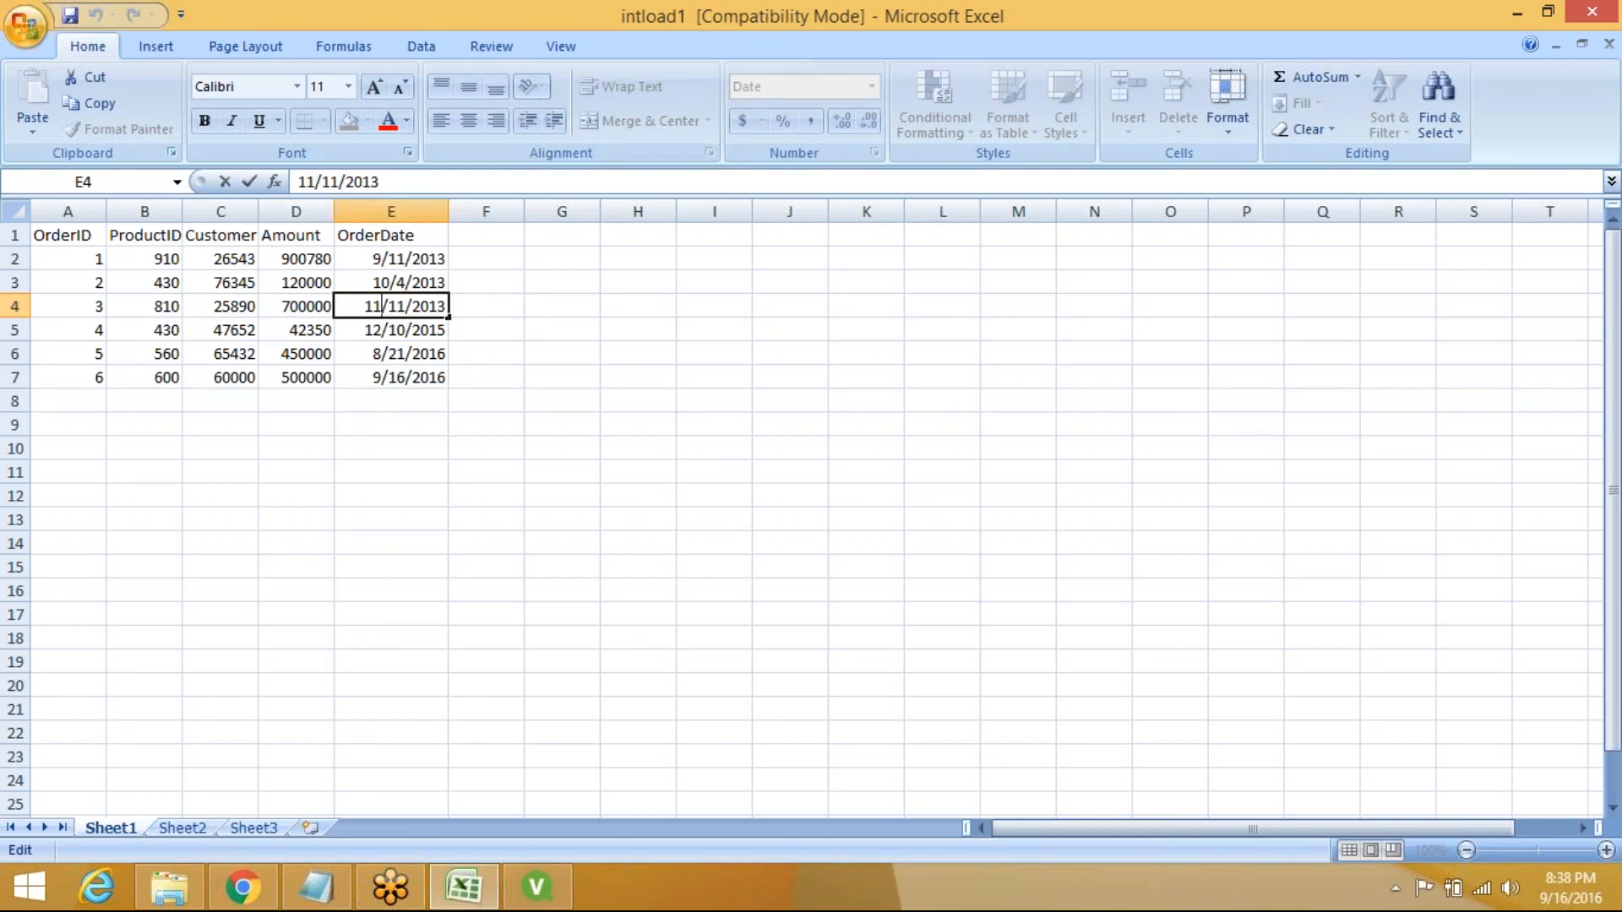
key("BackSpace")
key("BackSpace")
type("9")
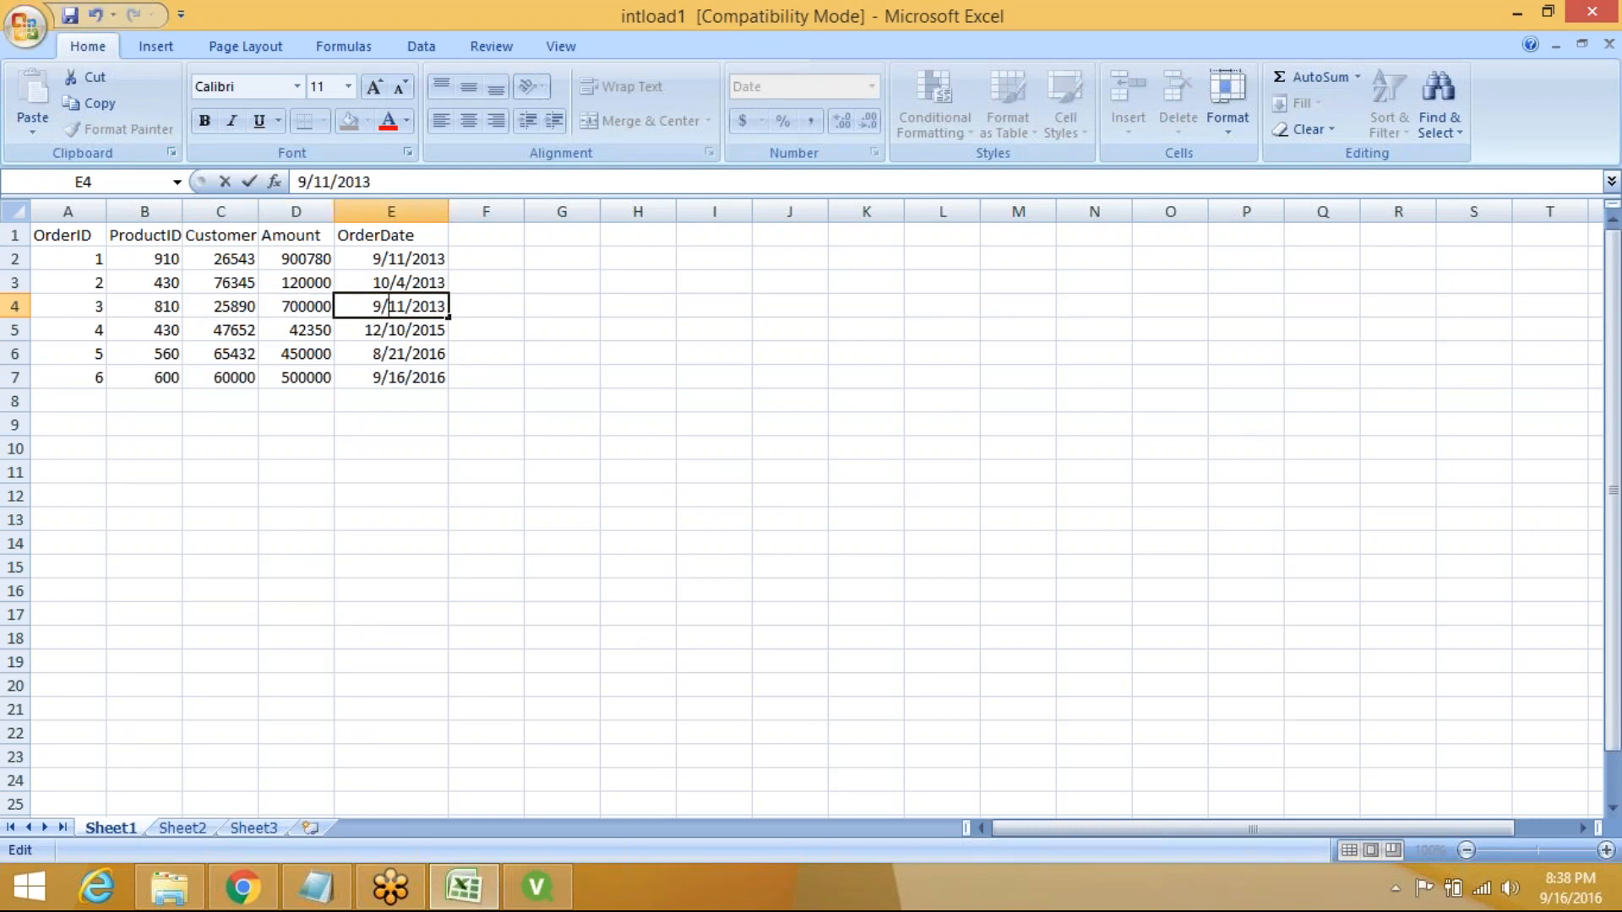
key("Delete")
key("Delete")
type("16")
key("Right")
key("Right")
key("Right")
key("Right")
key("BackSpace")
type("6")
Delete the order 5 cells A6:E6 shifting cells up, then save the intload1 workbook
left_click(72, 351)
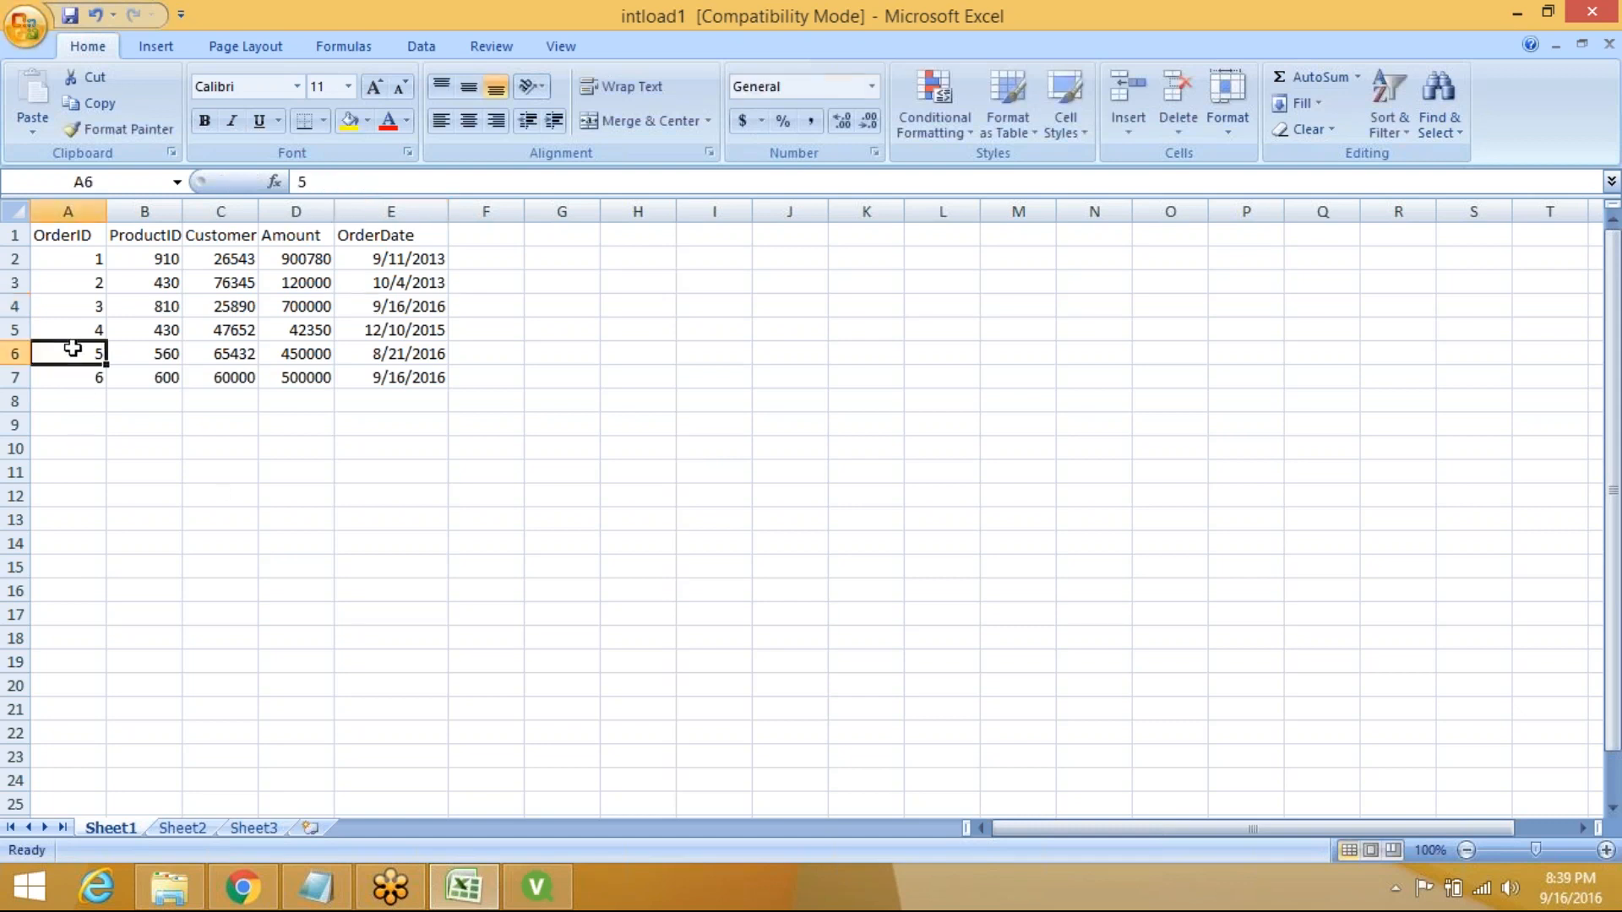
left_click_drag(72, 349, 397, 353)
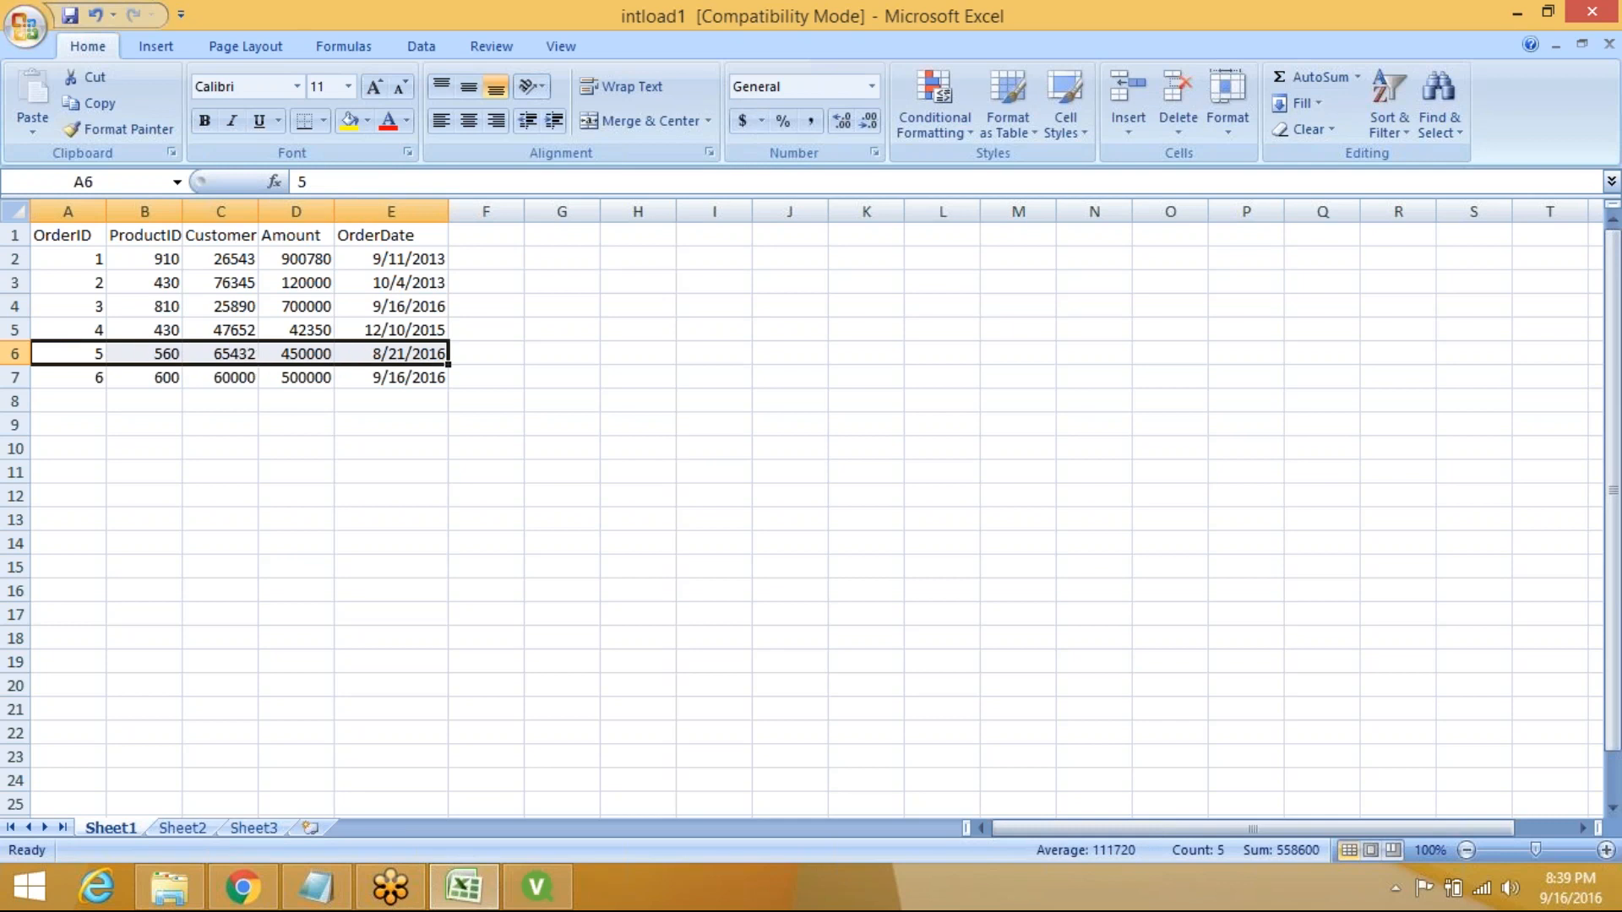
right_click(346, 353)
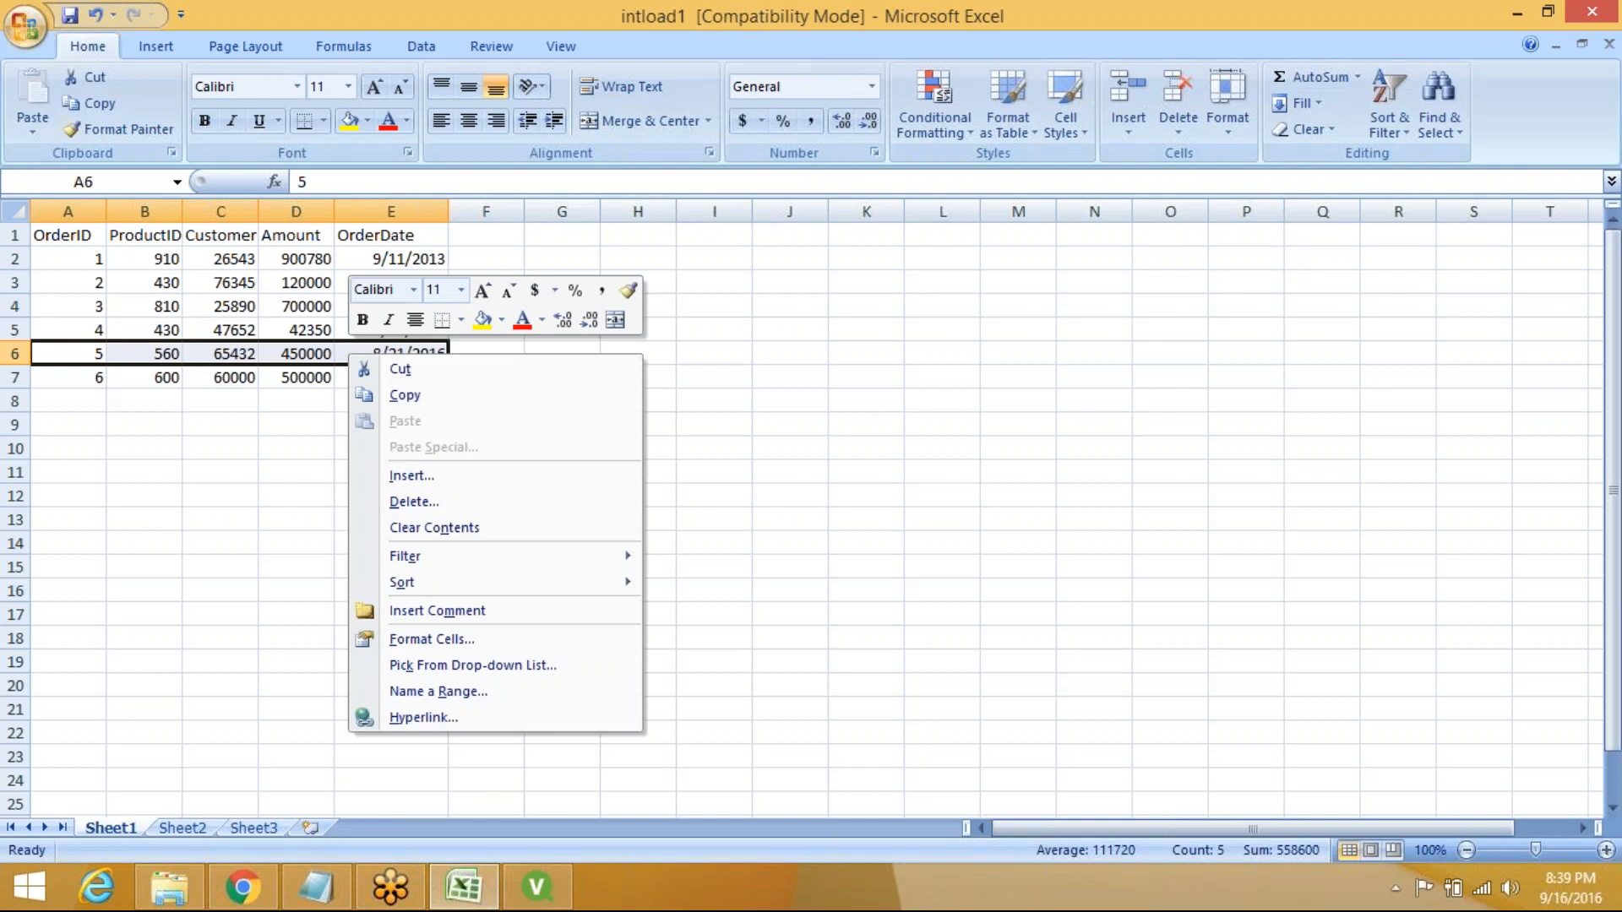
left_click(412, 502)
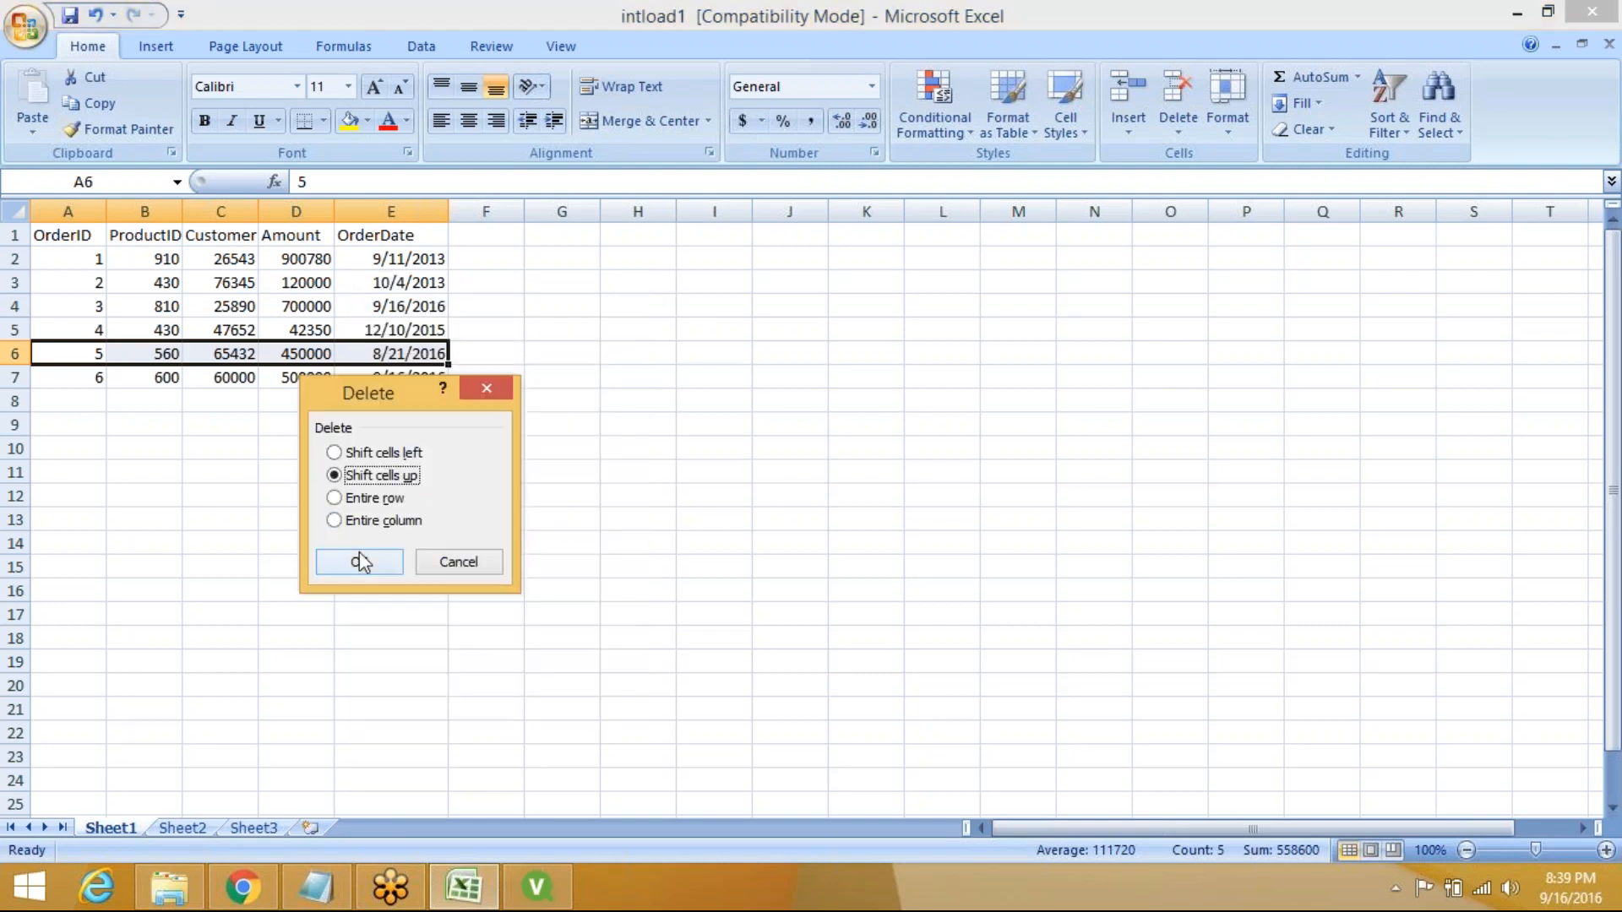
left_click(359, 561)
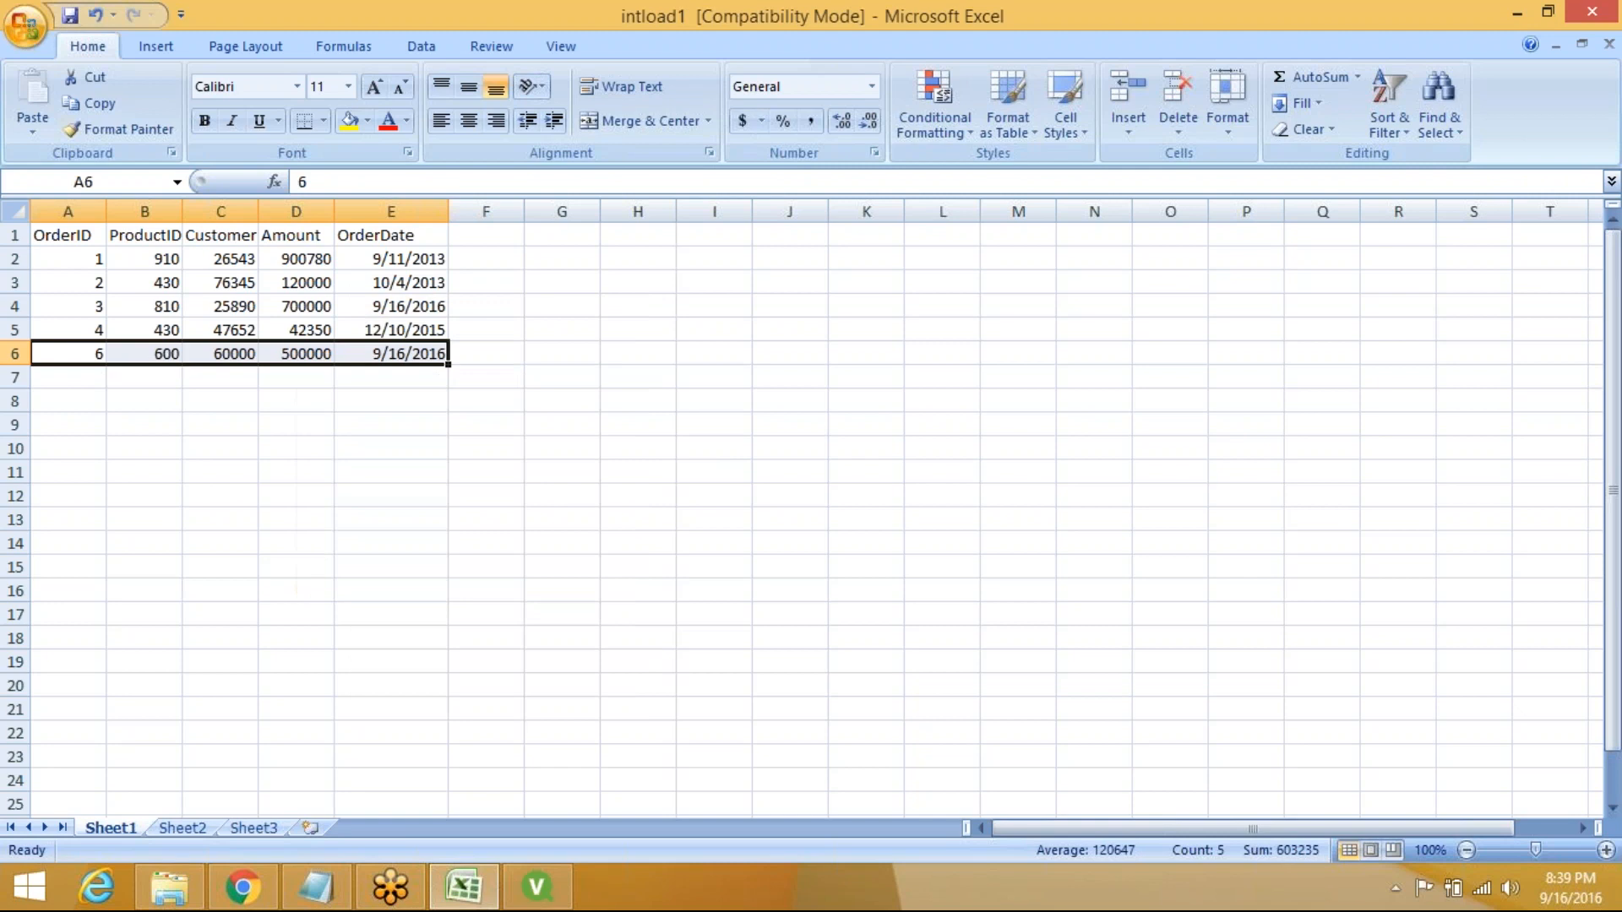
left_click(66, 379)
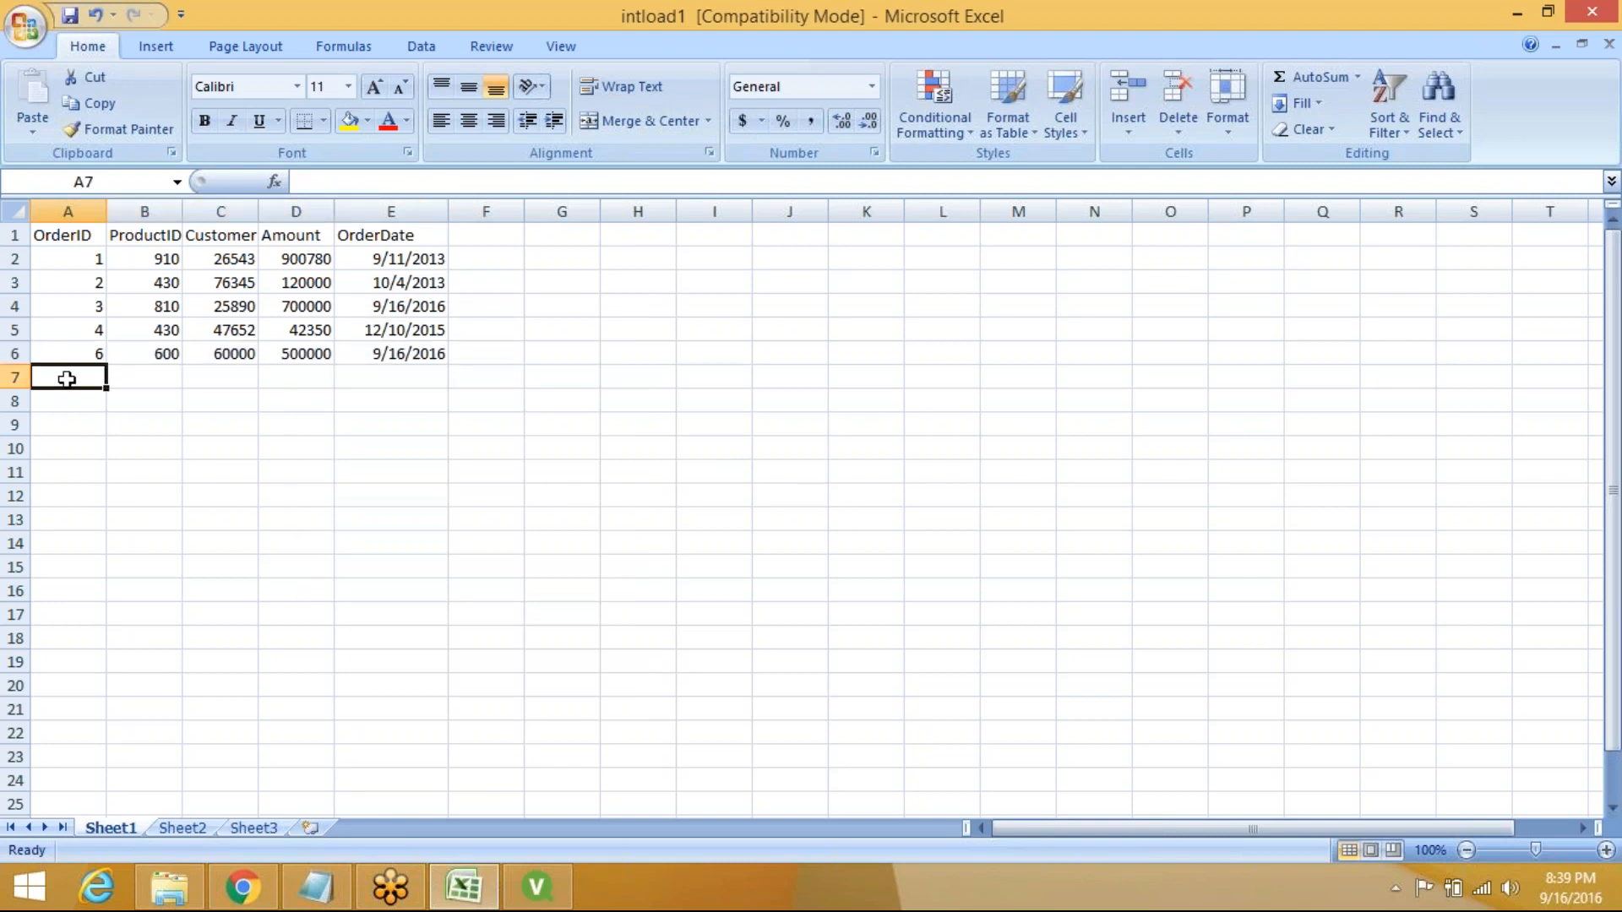
left_click(70, 15)
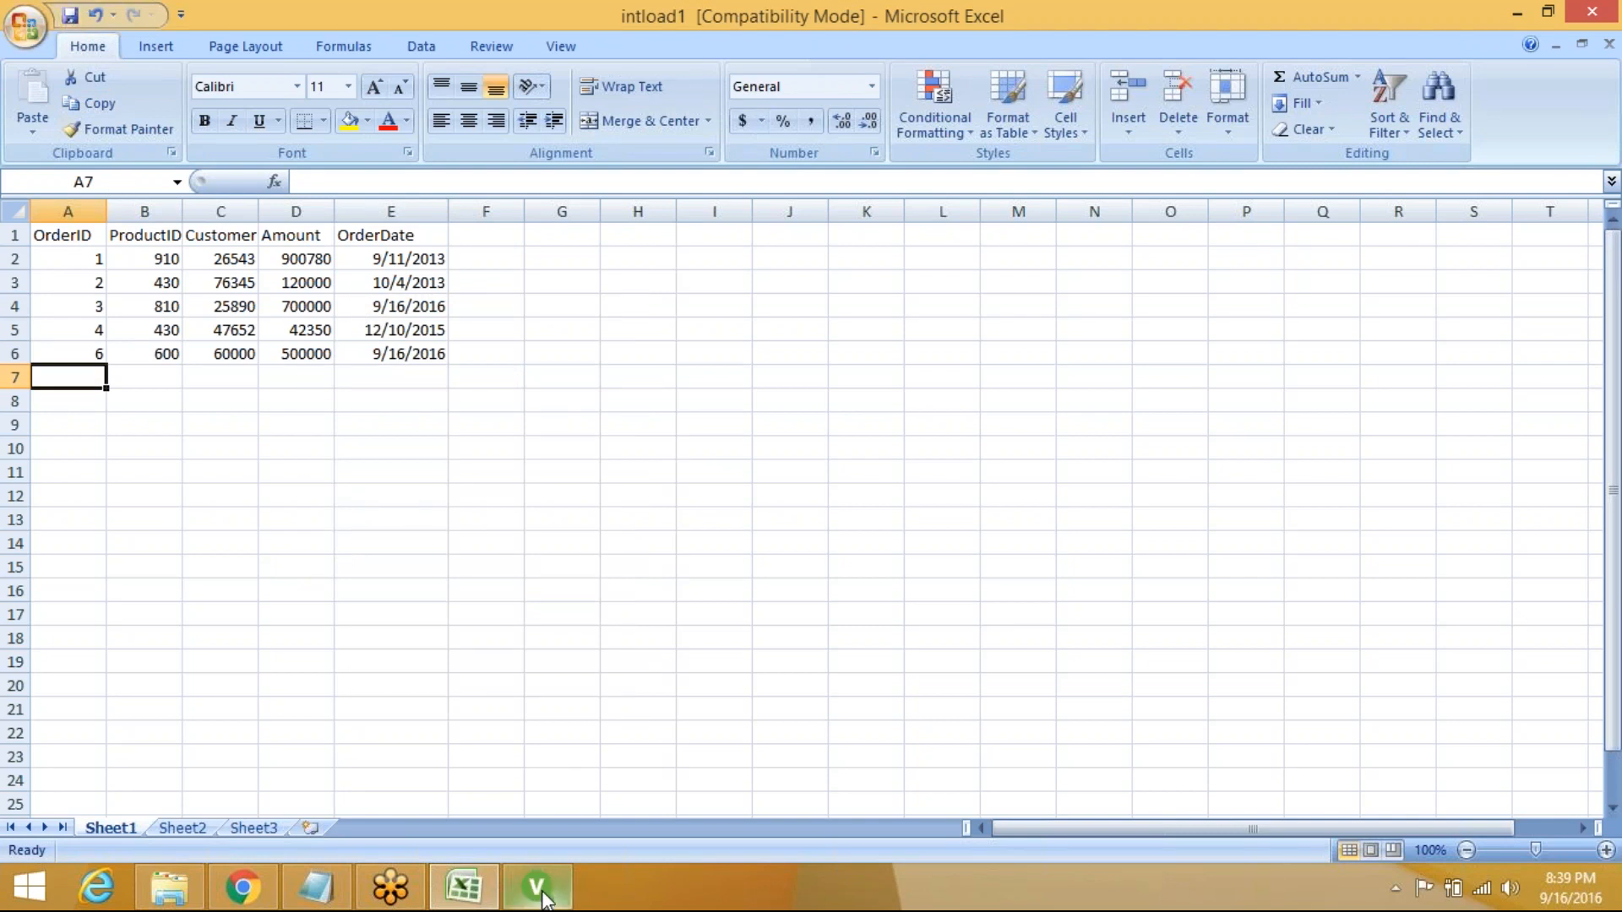
Back in QlikView, reload IncLoad.qvw with the edited spreadsheet data and save it
left_click(541, 894)
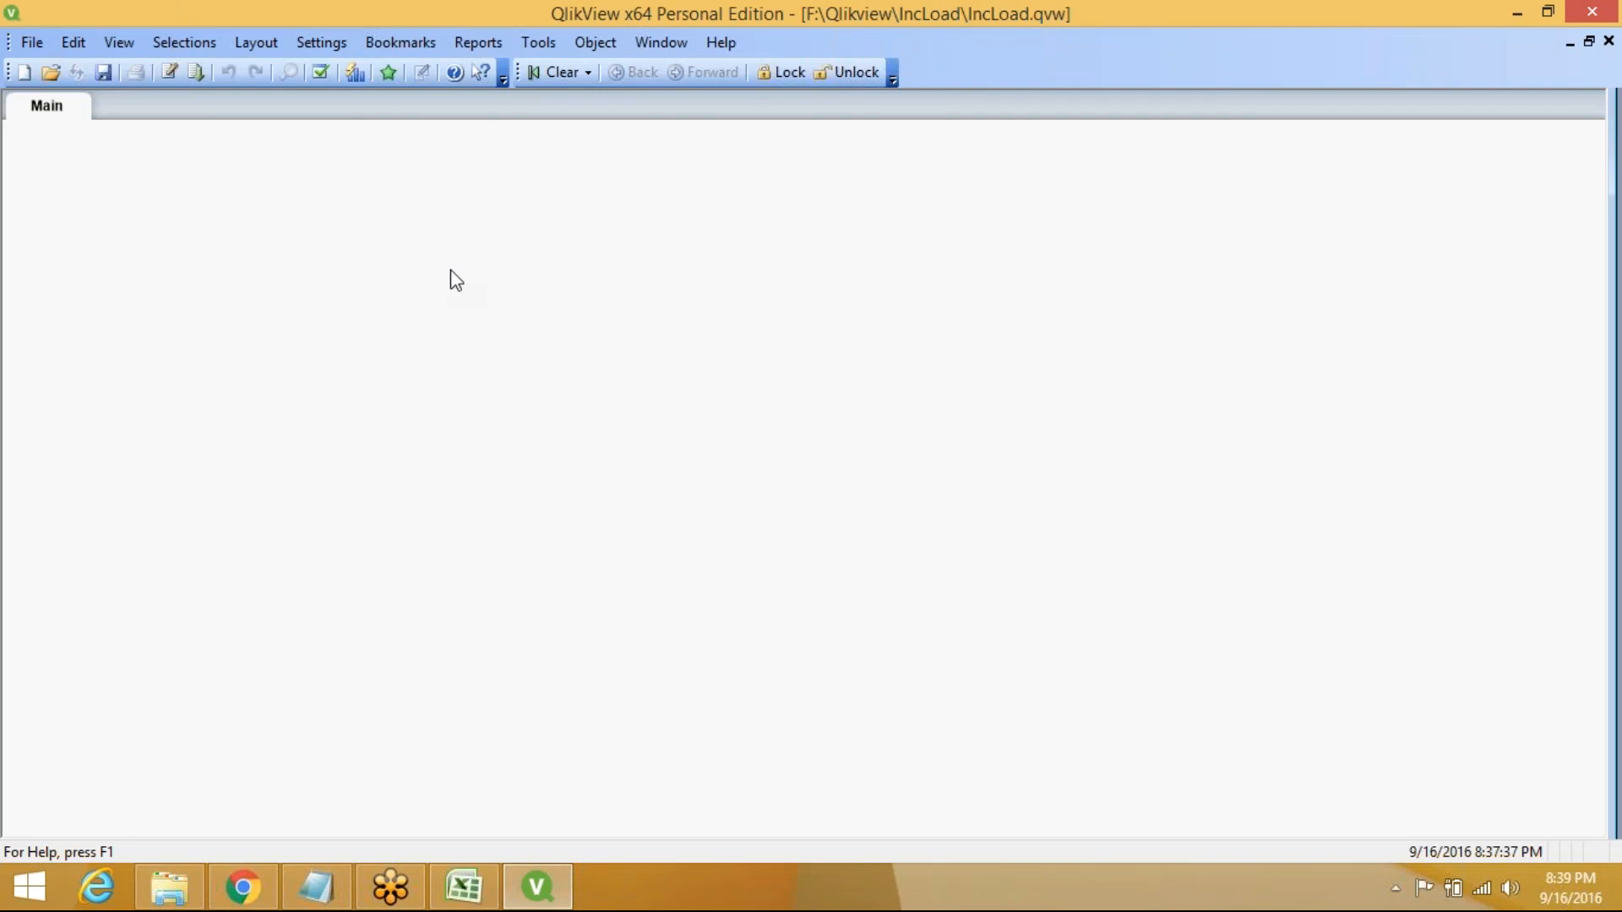
left_click(196, 73)
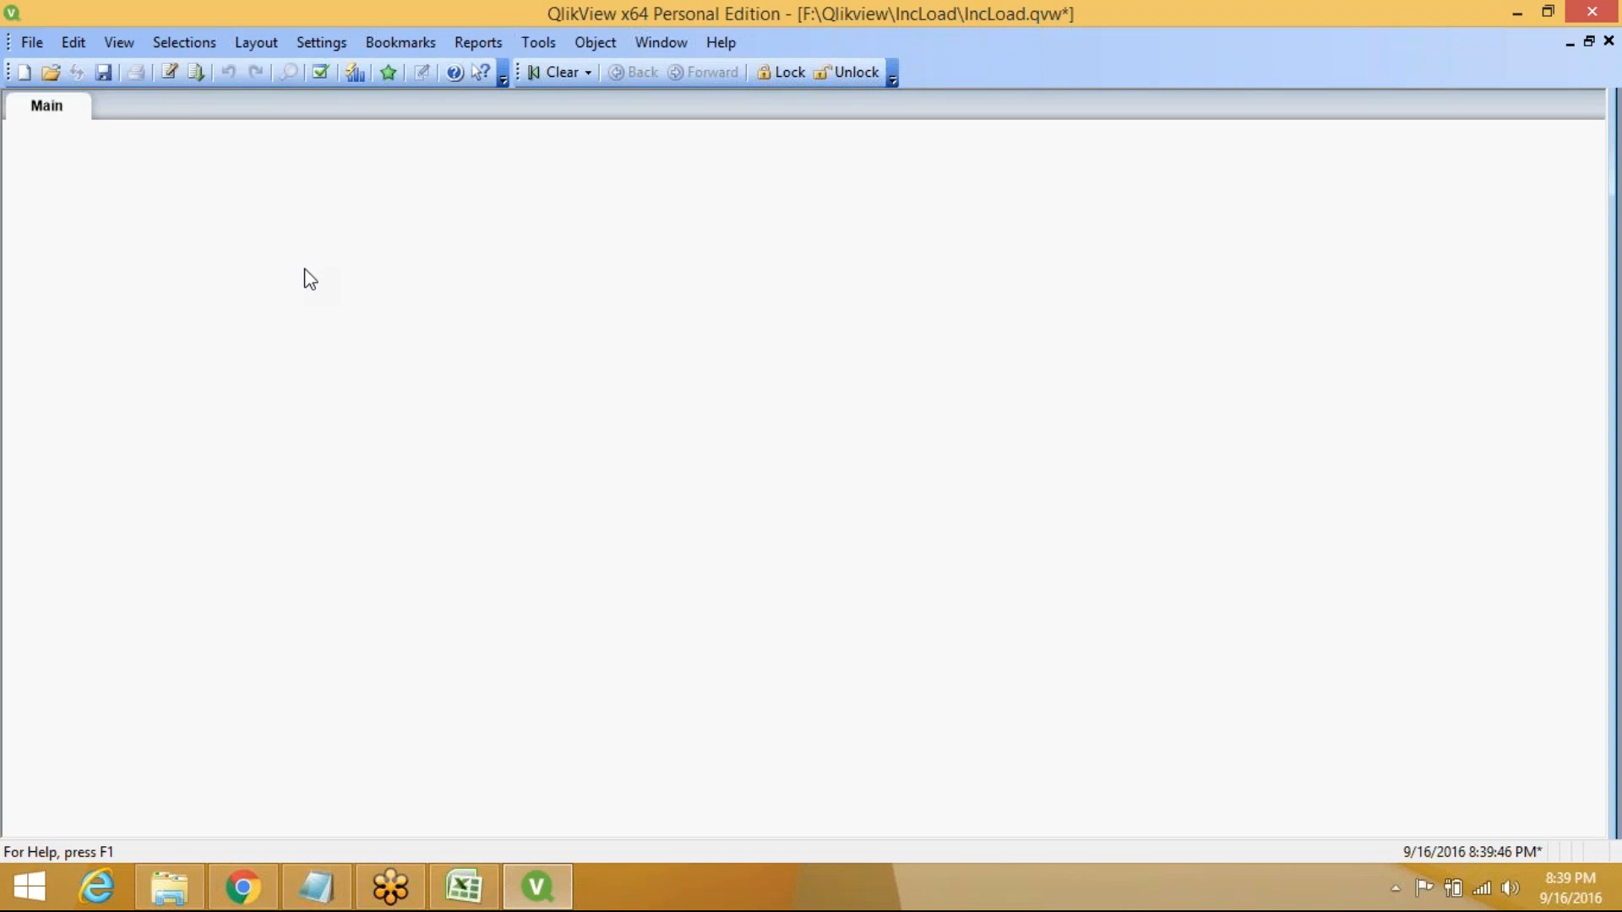
left_click(104, 72)
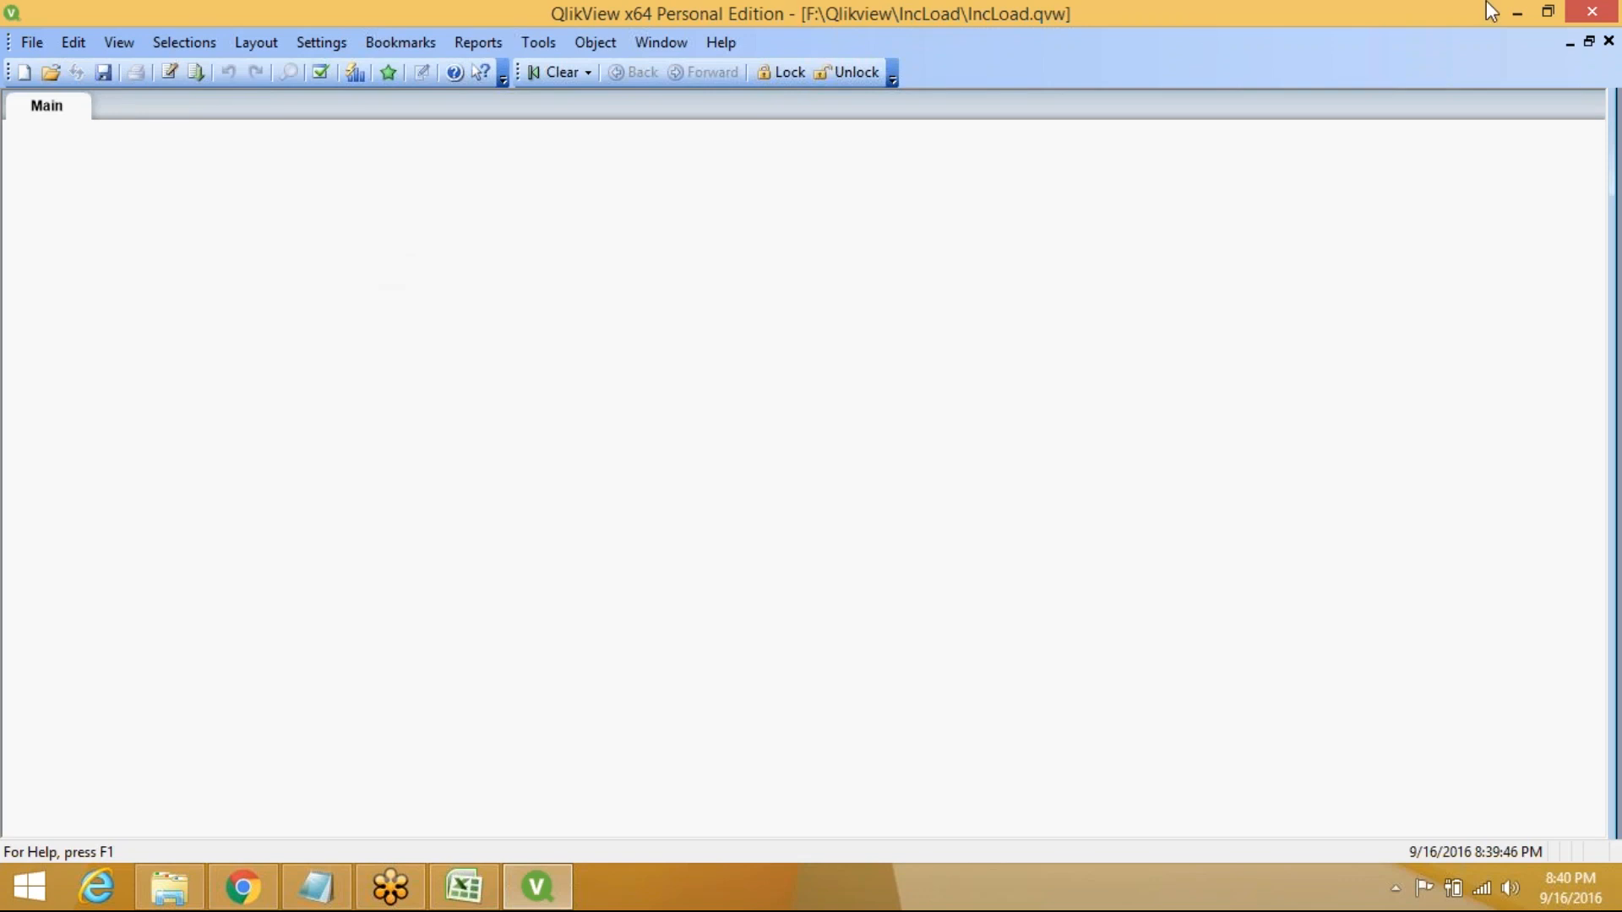
Create new document QV1, untick 'Show this wizard when creating new documents', and close the wizard
left_click(43, 47)
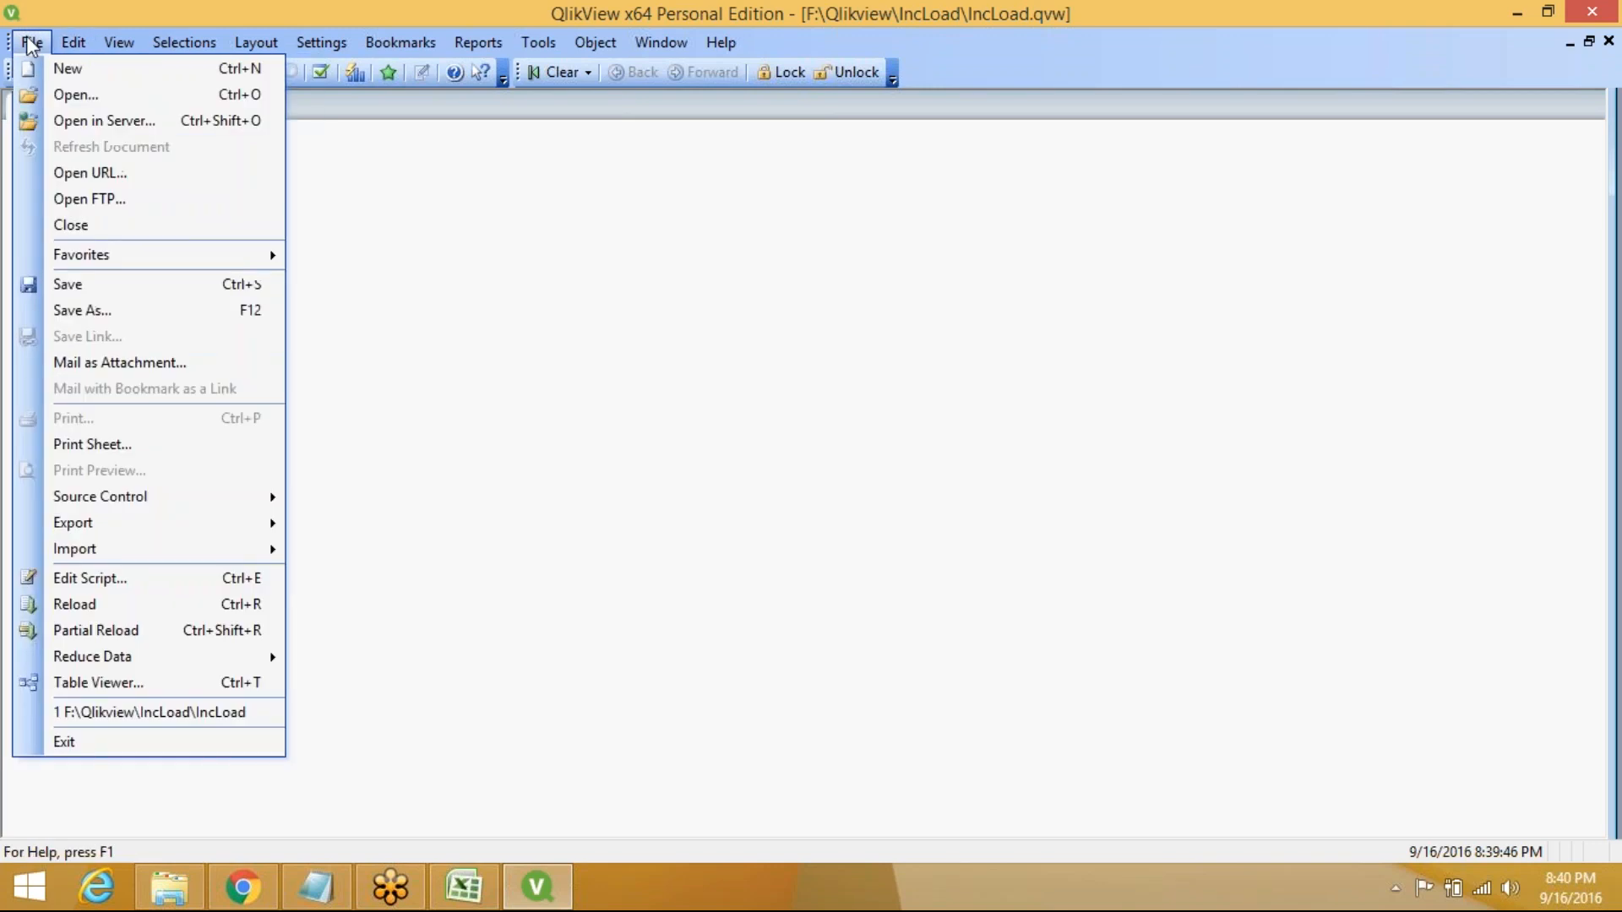
left_click(66, 69)
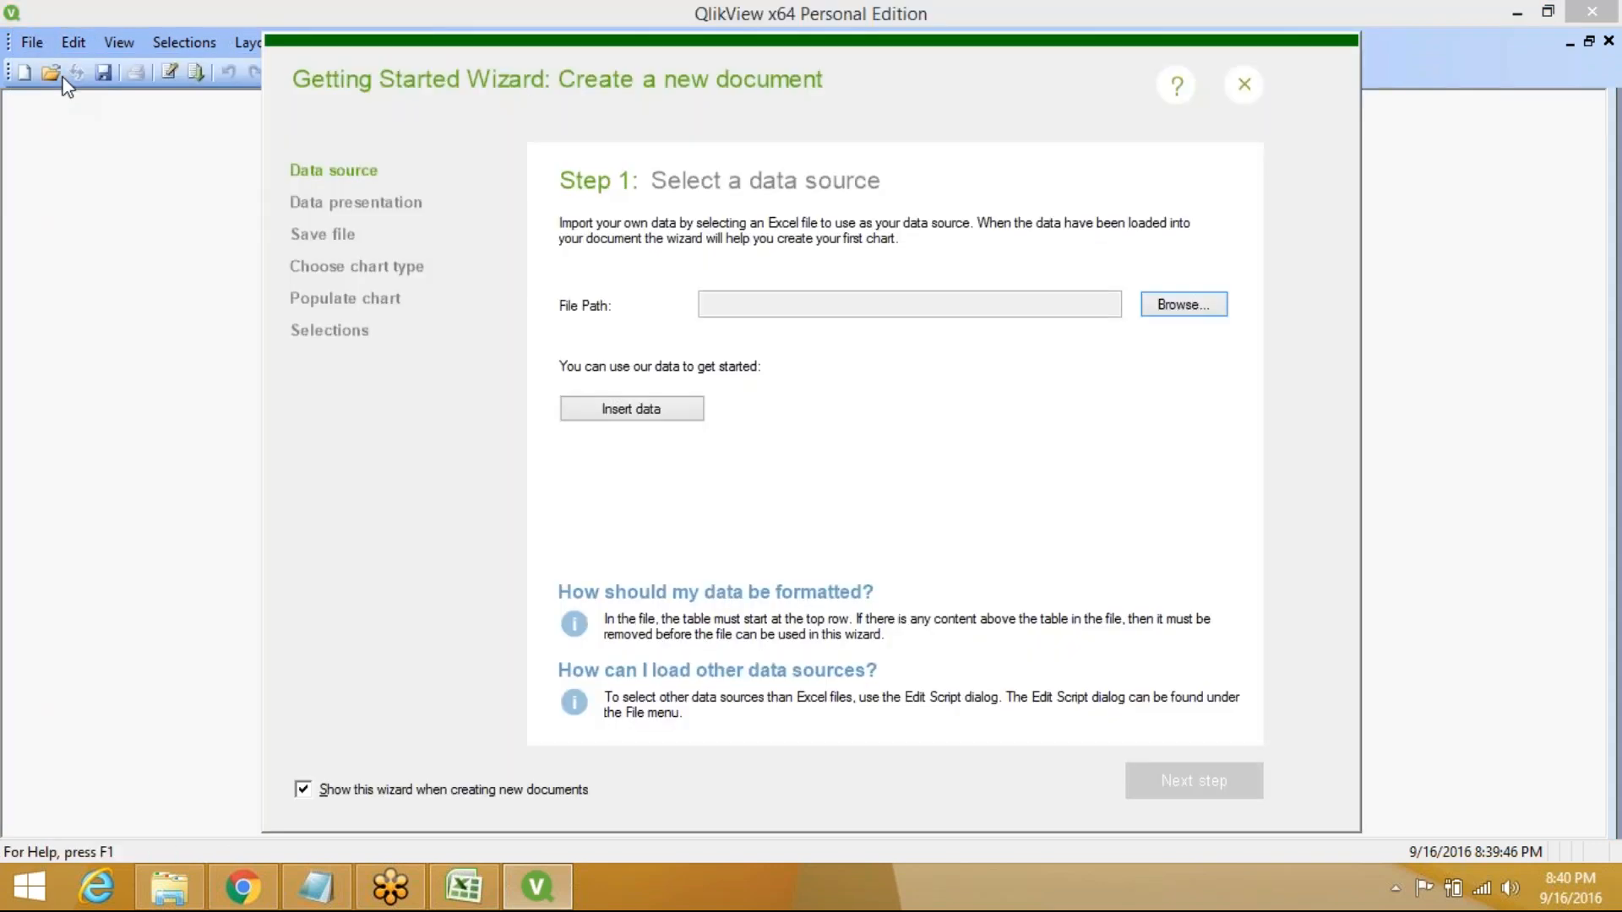
left_click(304, 790)
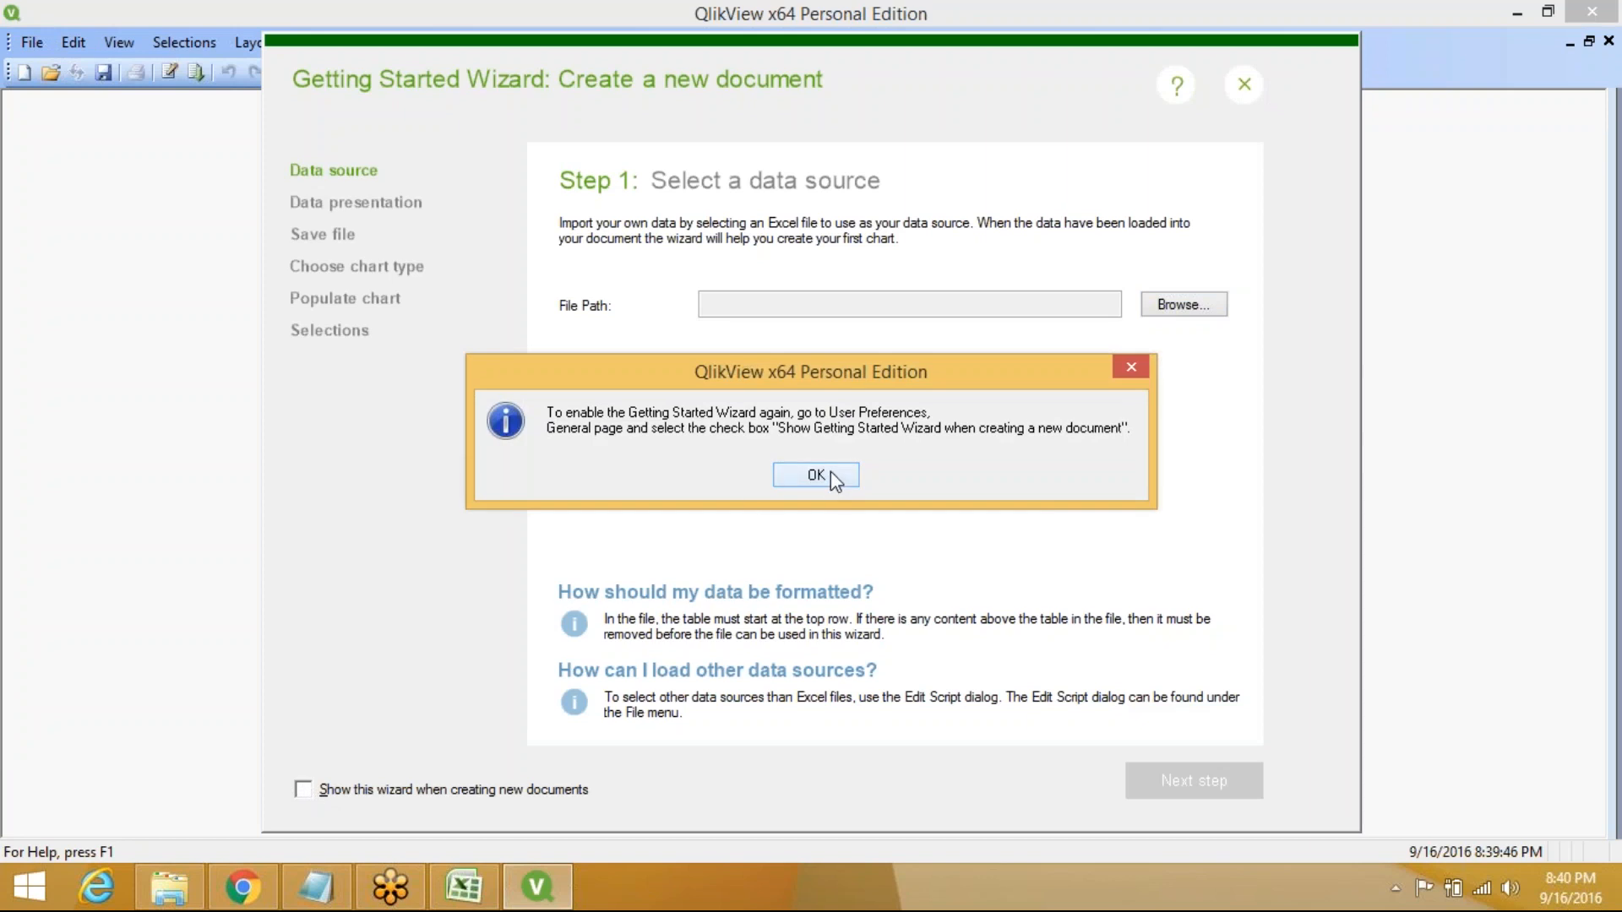
left_click(829, 475)
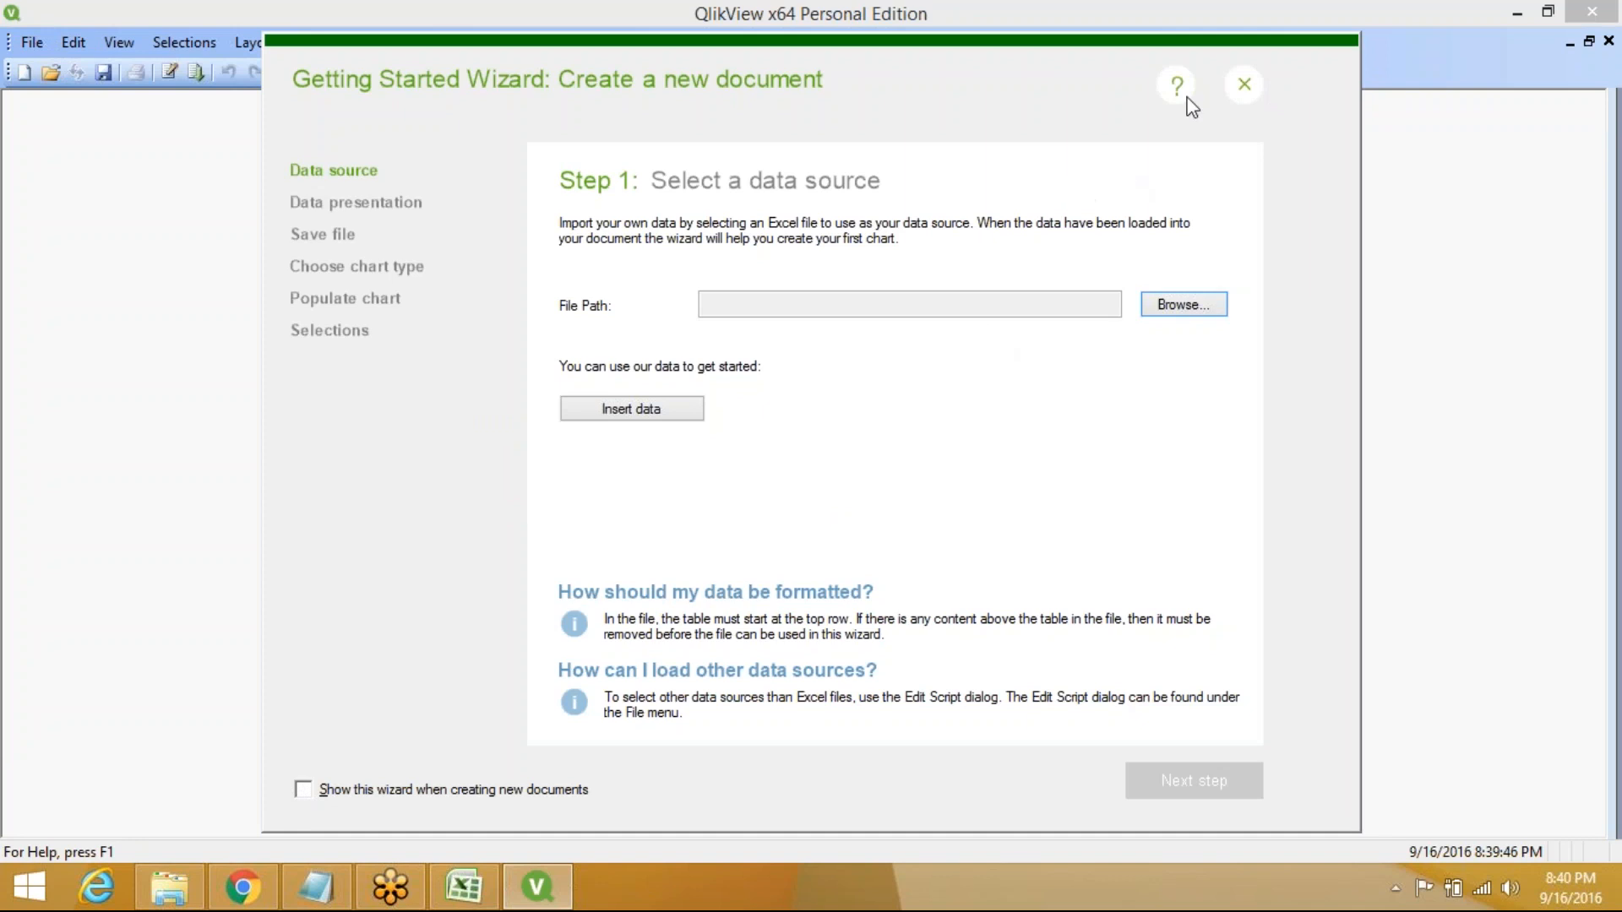
left_click(1247, 83)
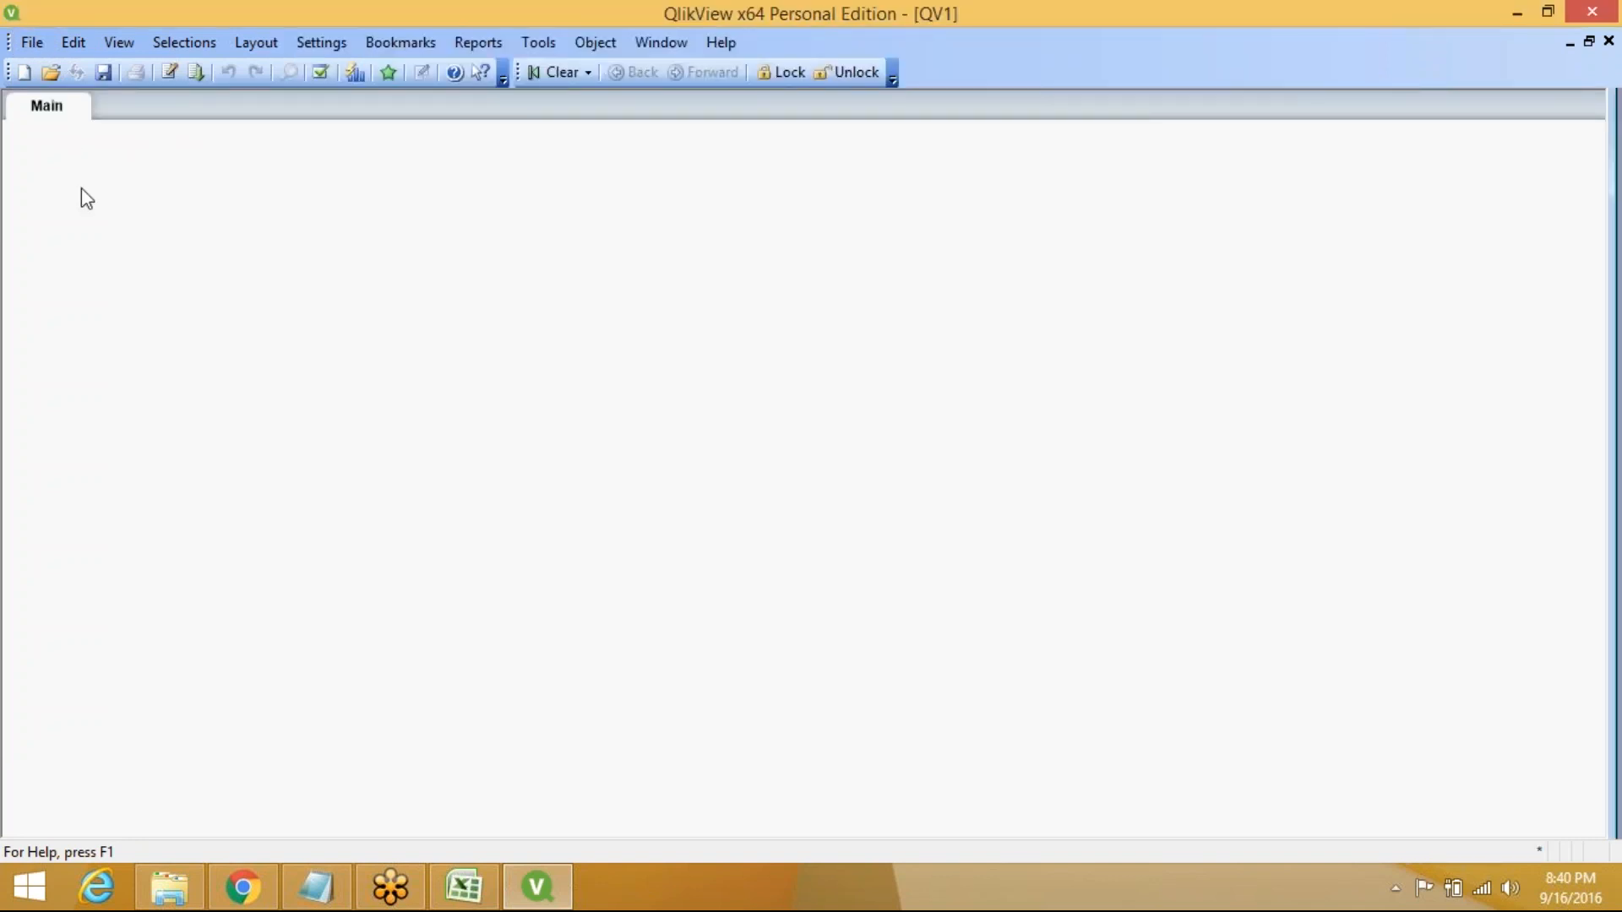
Create a QVClass folder under F:\Qlikview and save the document there as cls830.qvw
left_click(99, 73)
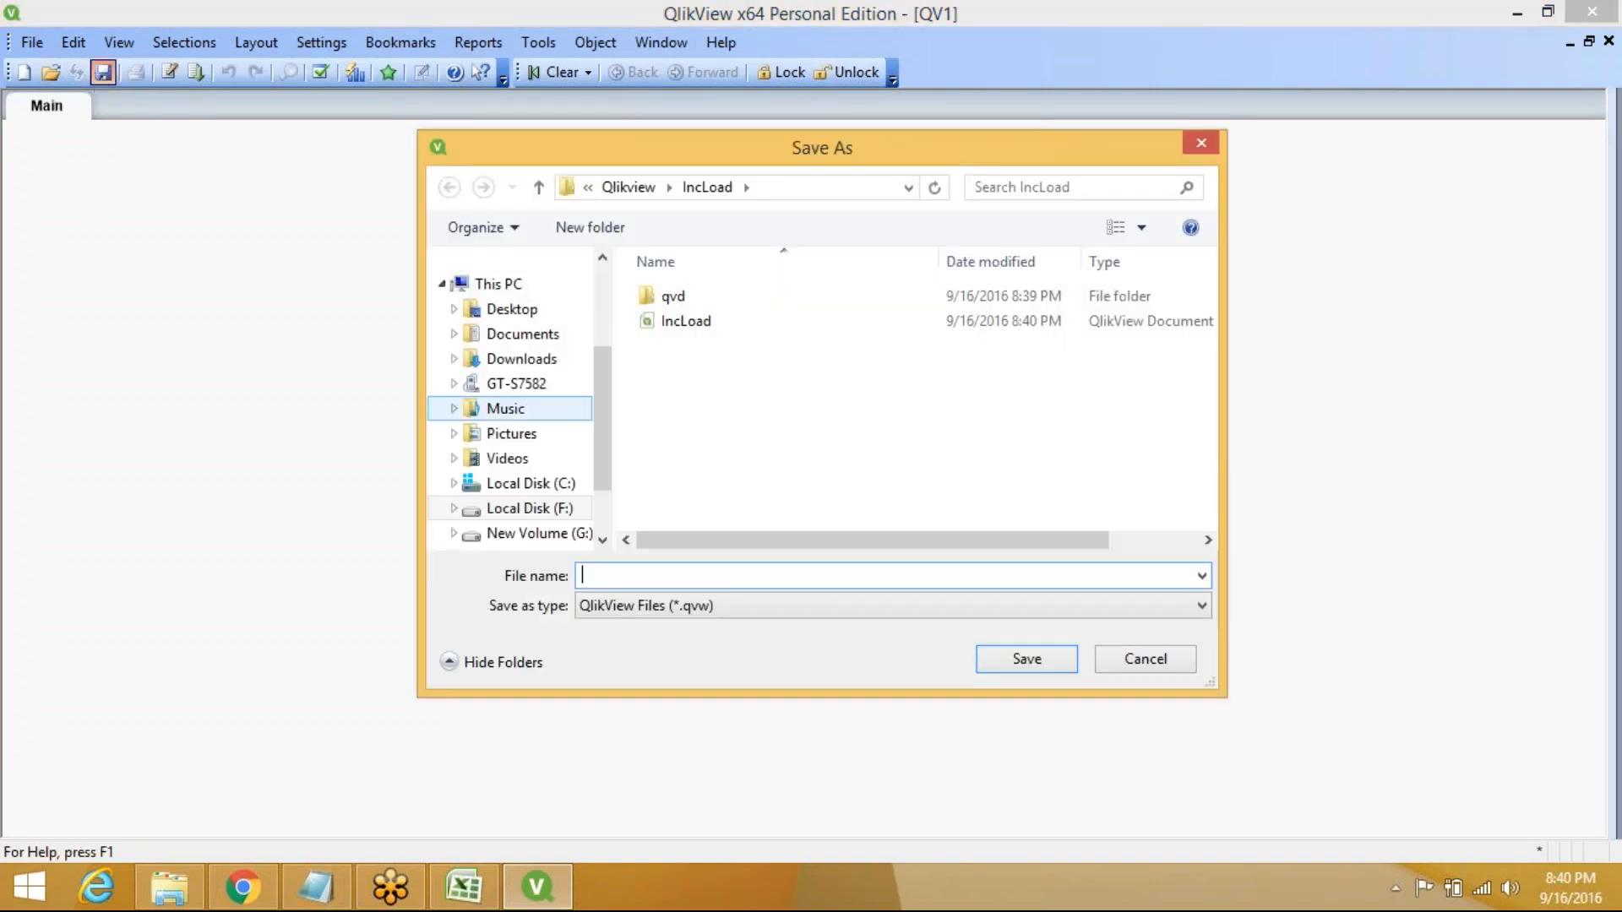
left_click(625, 187)
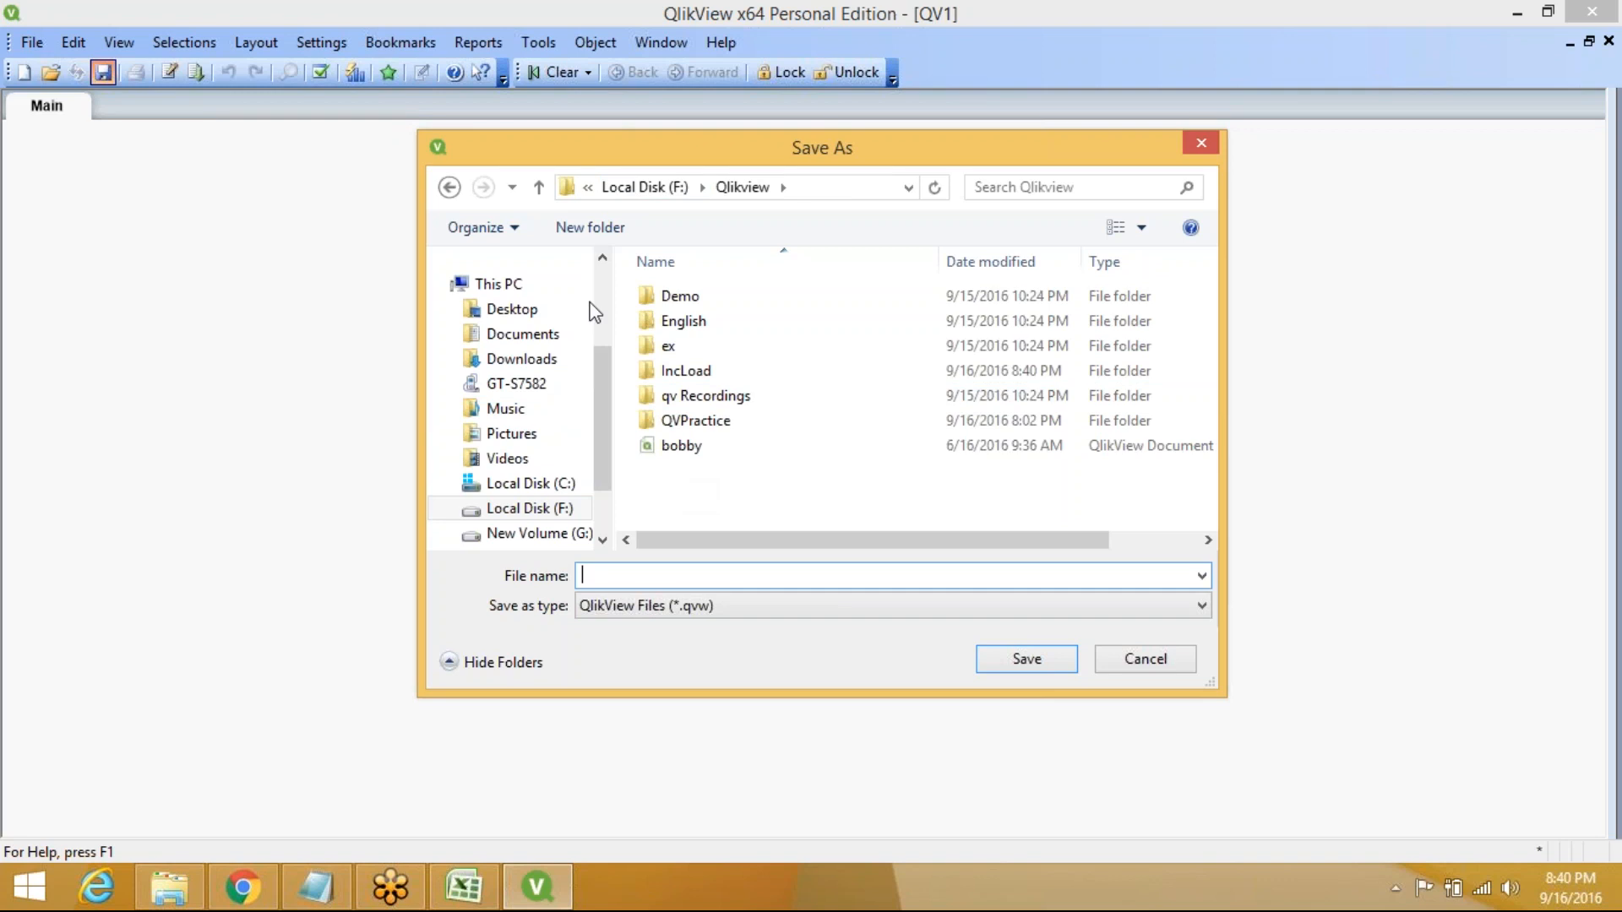
left_click(588, 235)
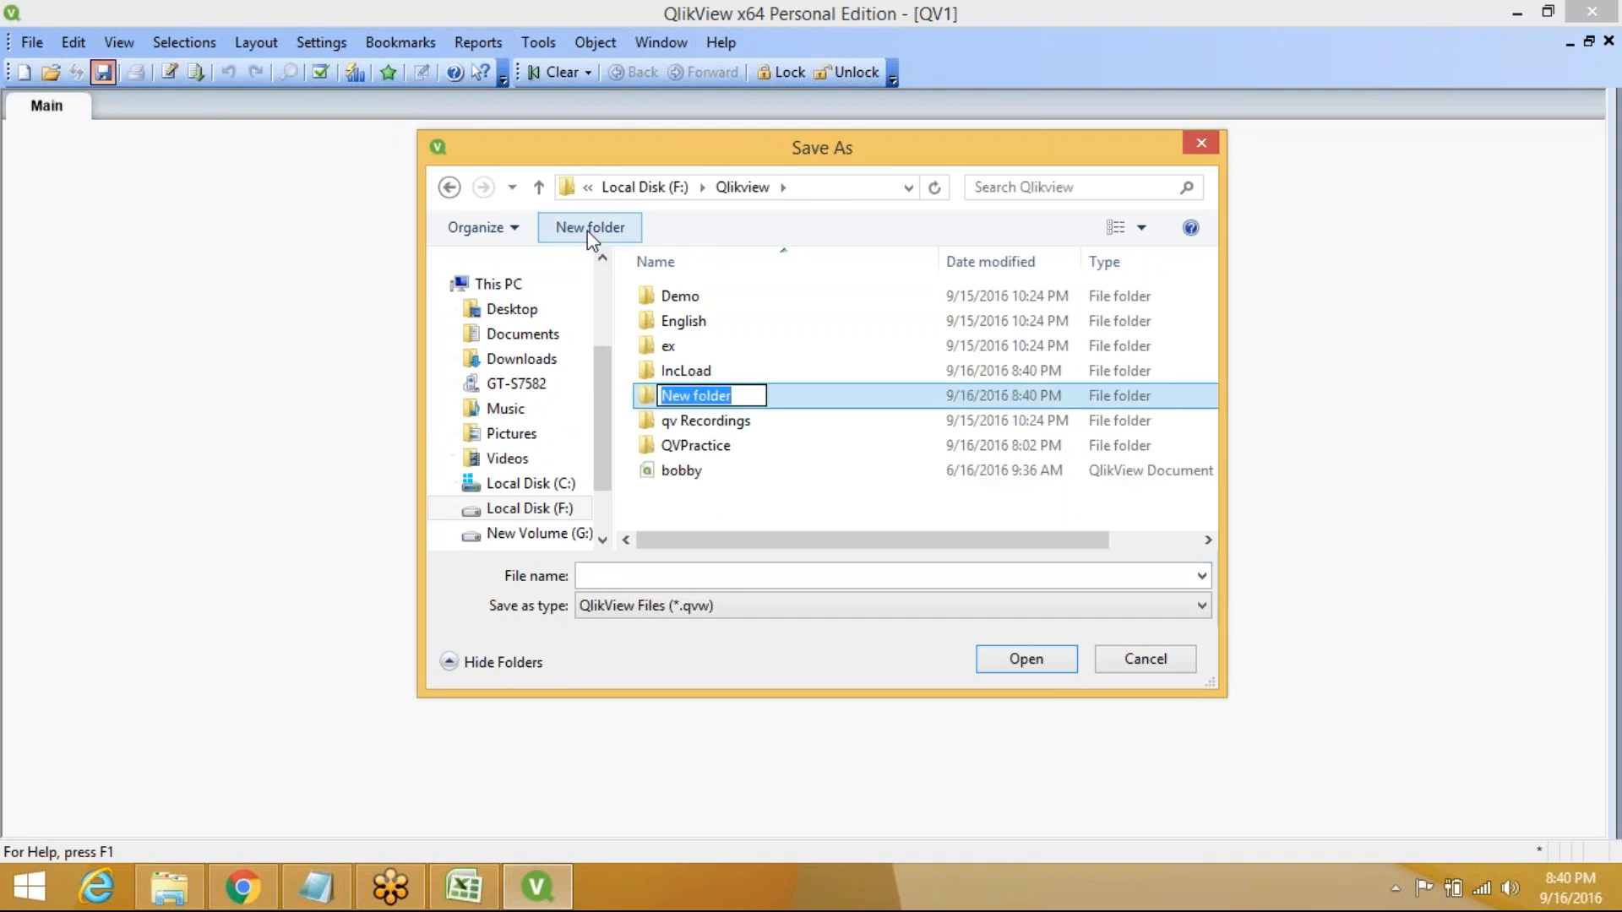
type("QV")
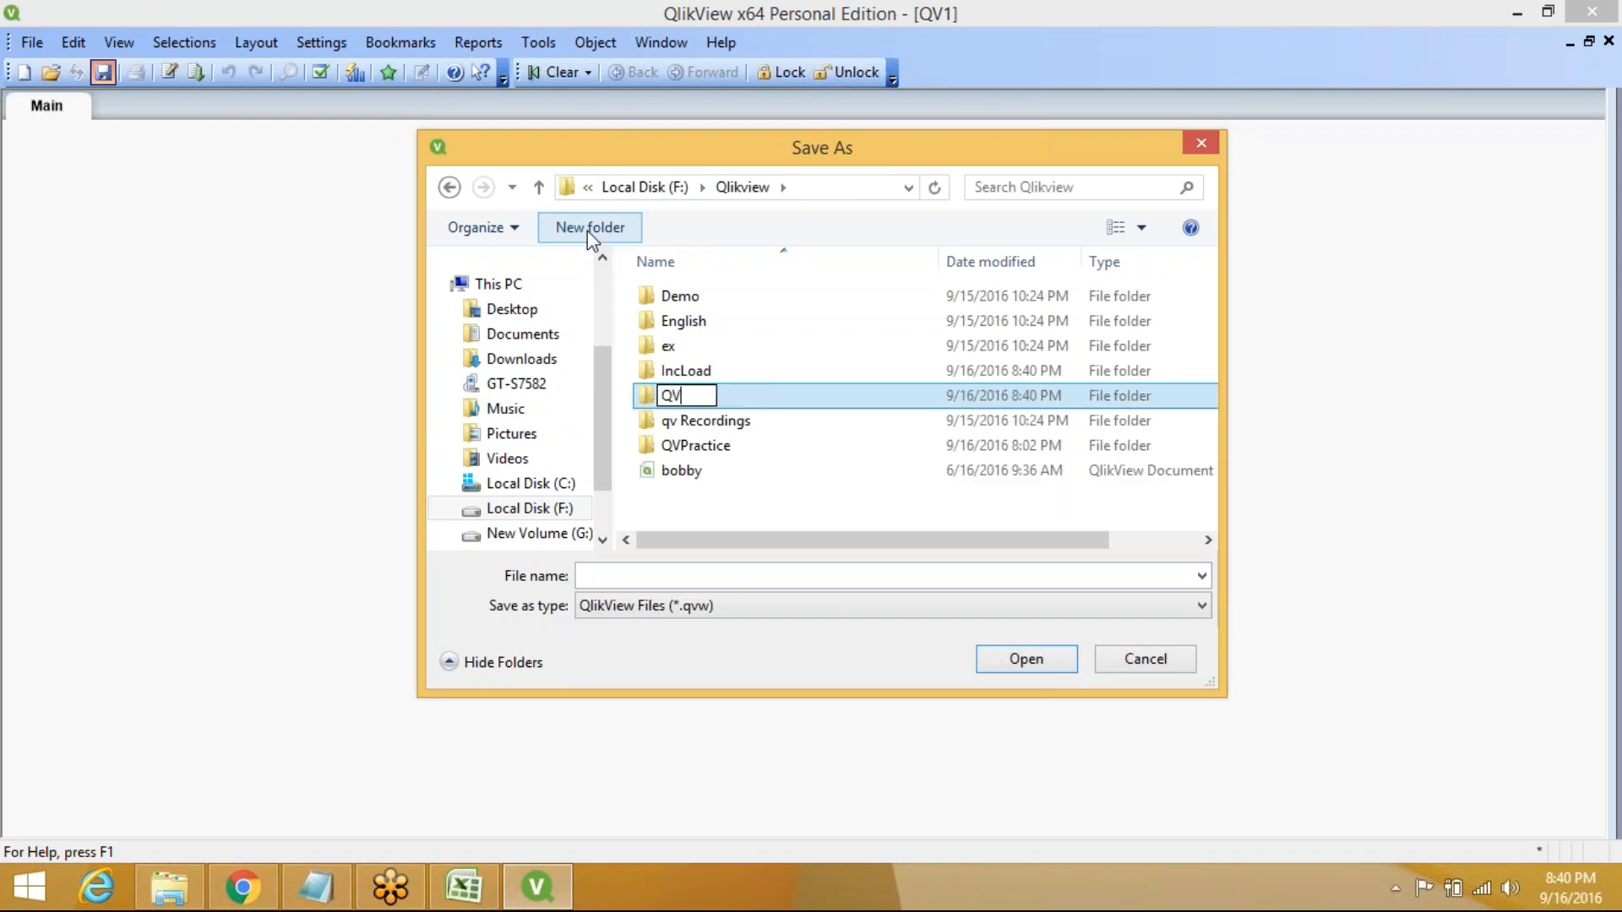
type("Class")
left_click(757, 474)
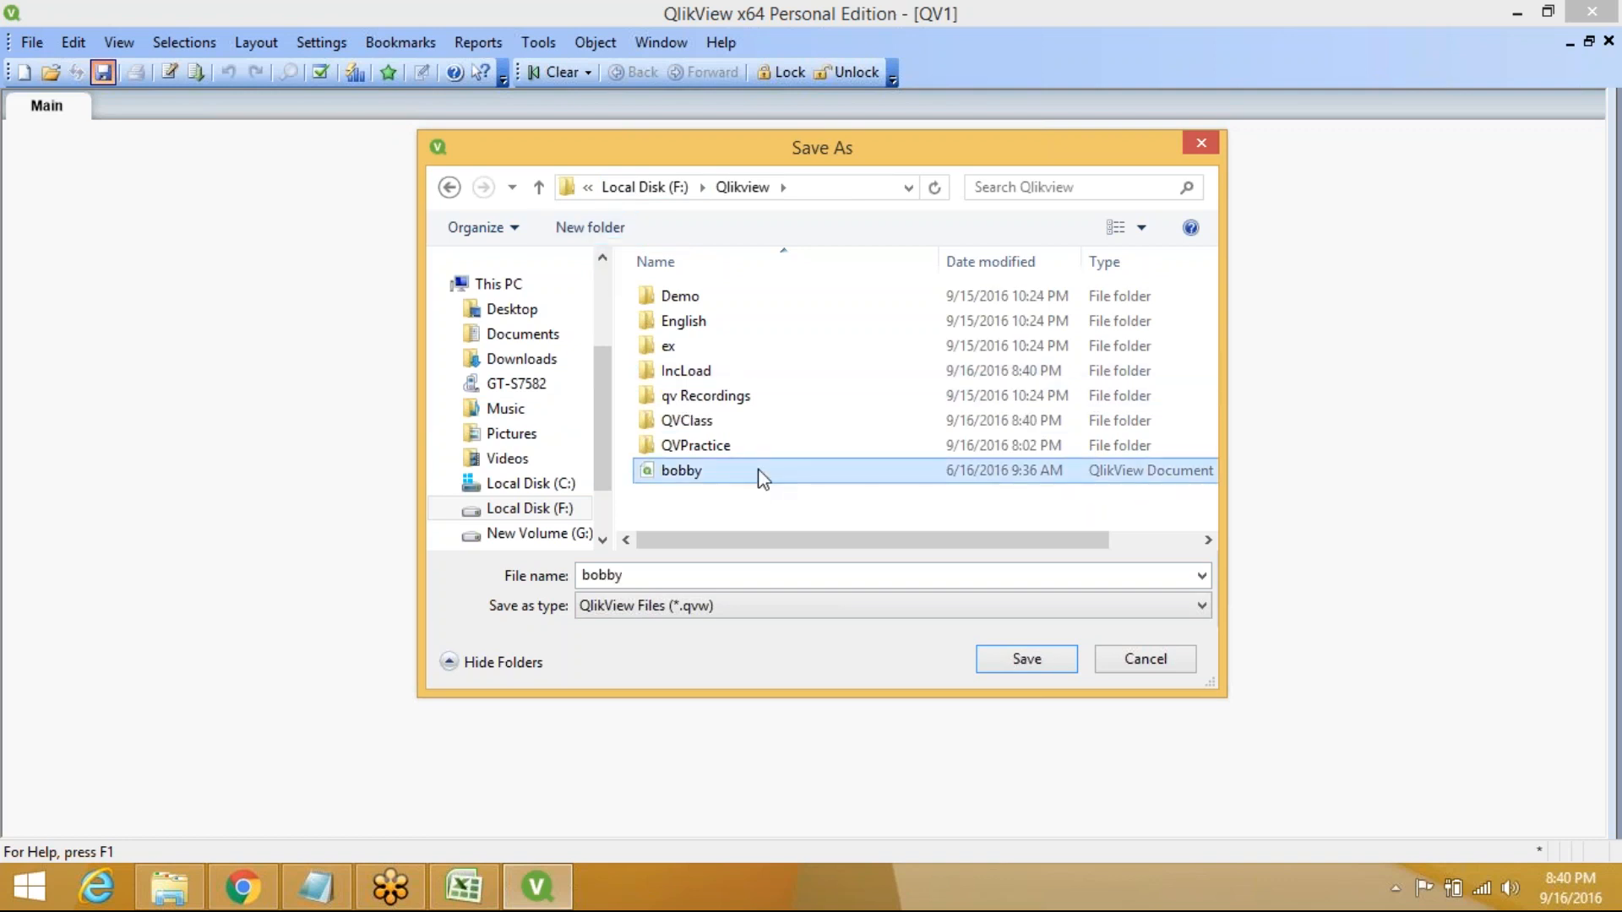
double_click(743, 422)
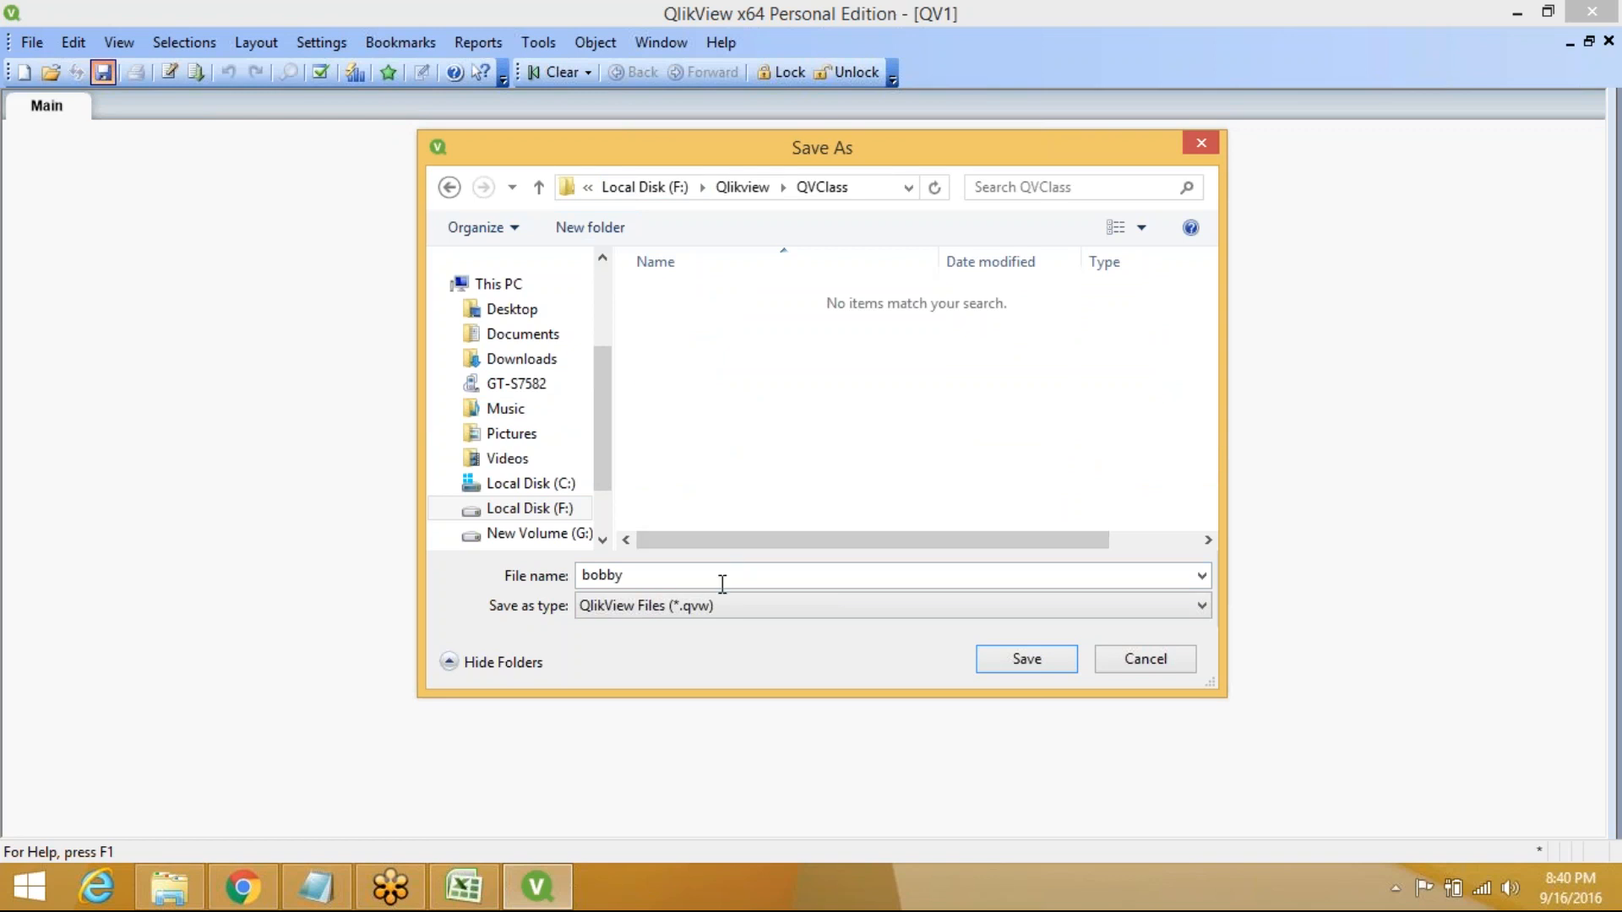
double_click(722, 583)
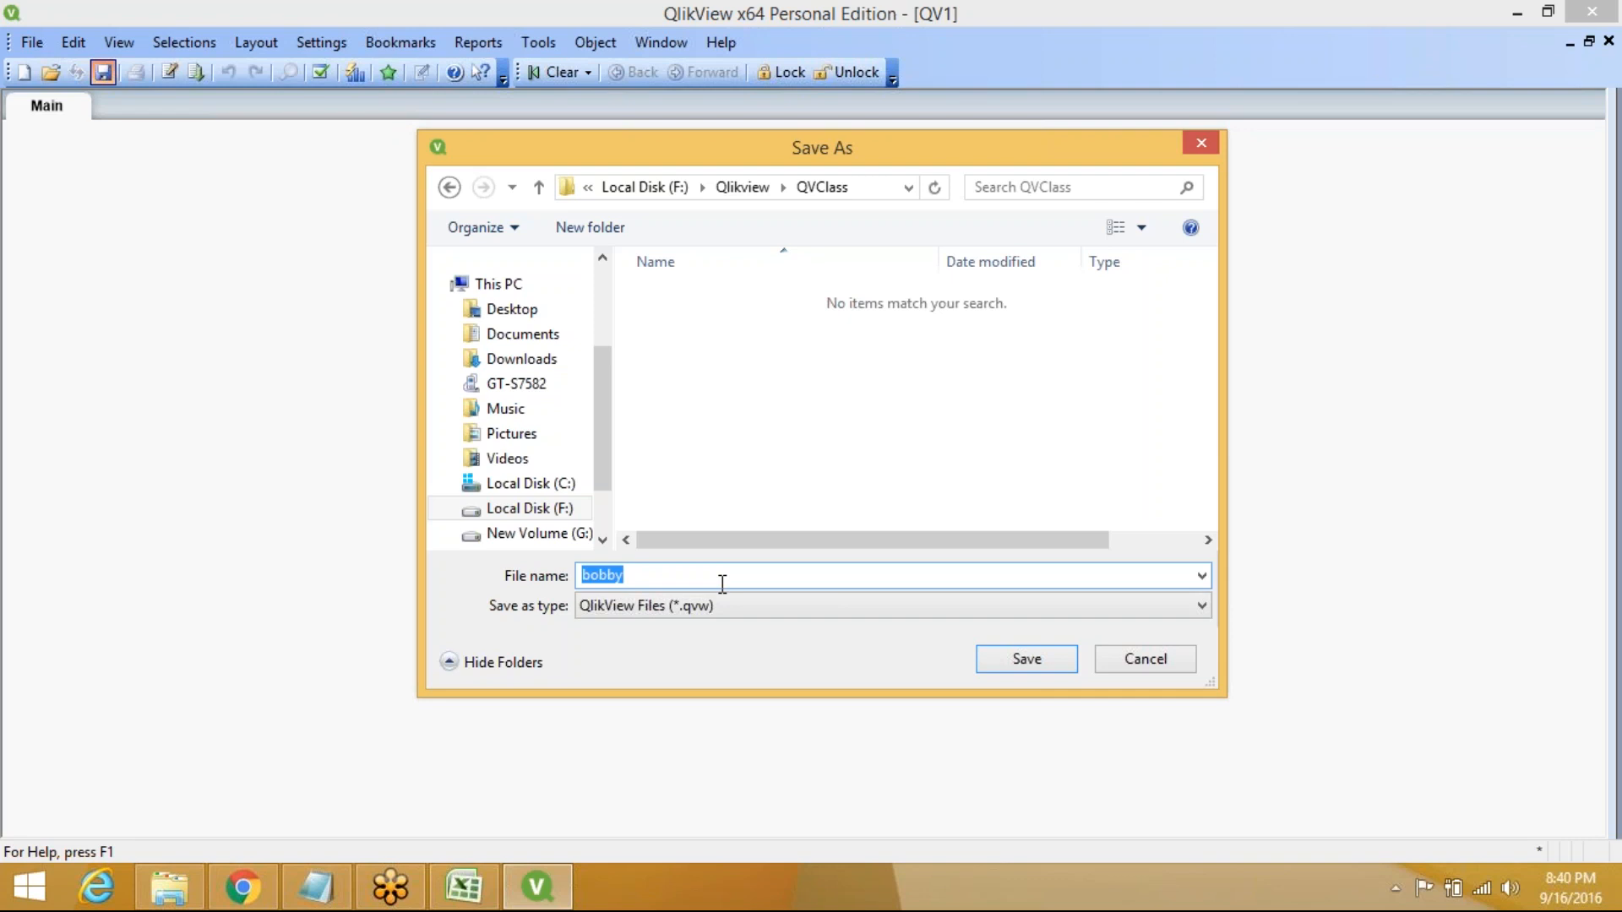
type("cls830")
left_click(1035, 661)
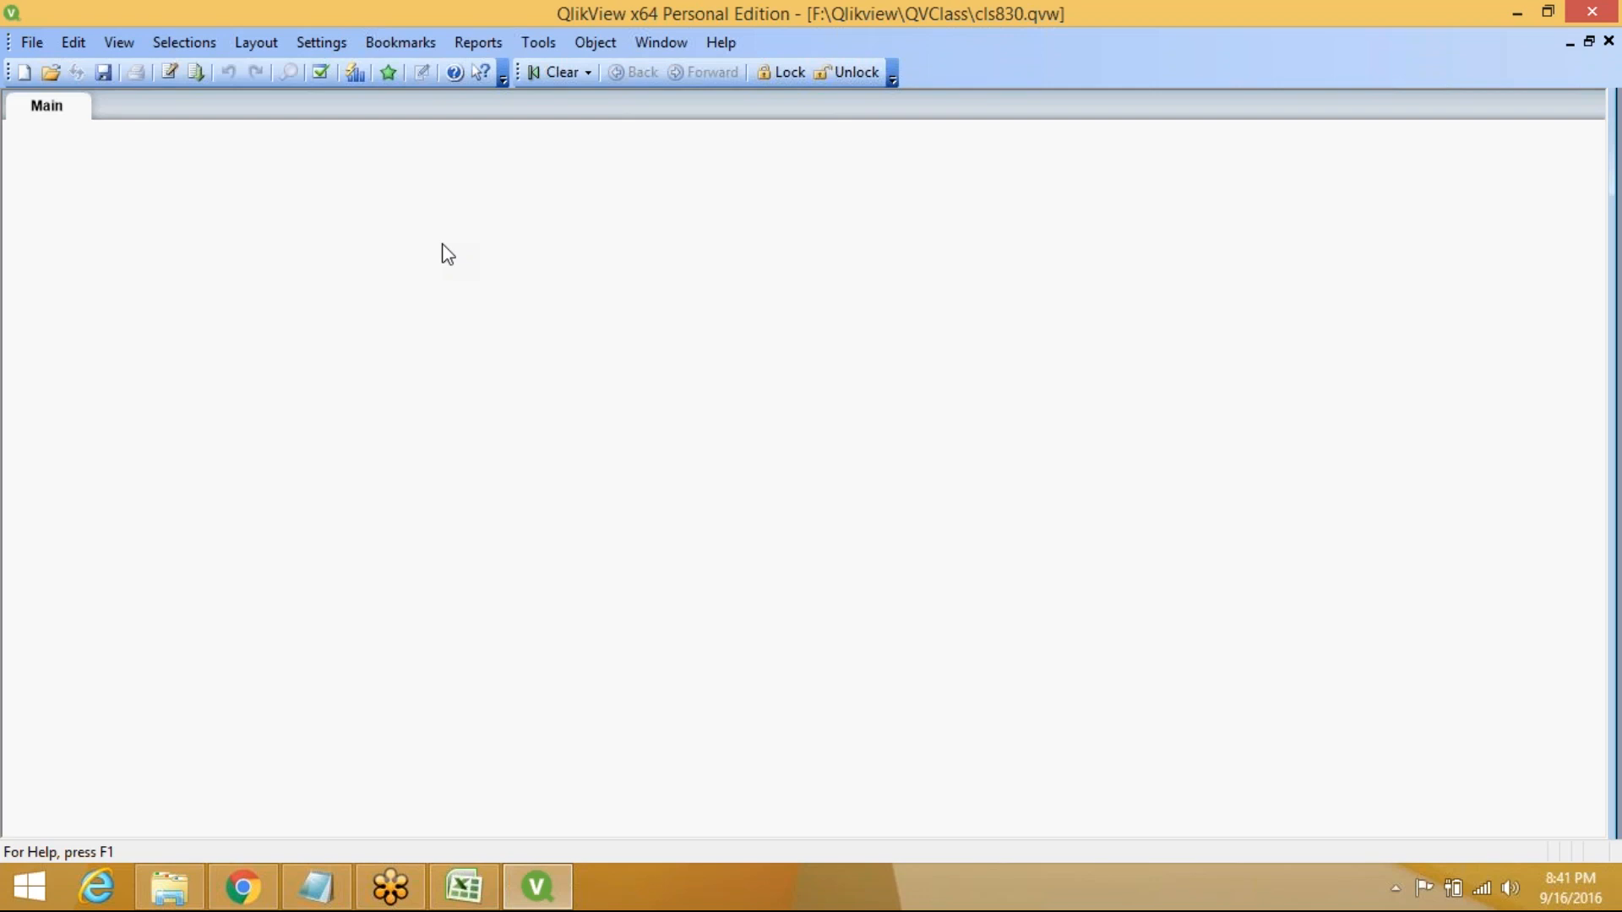
Add a LOAD statement for qvd\Orders.qvd to the script and reload the document
key("ctrl+e")
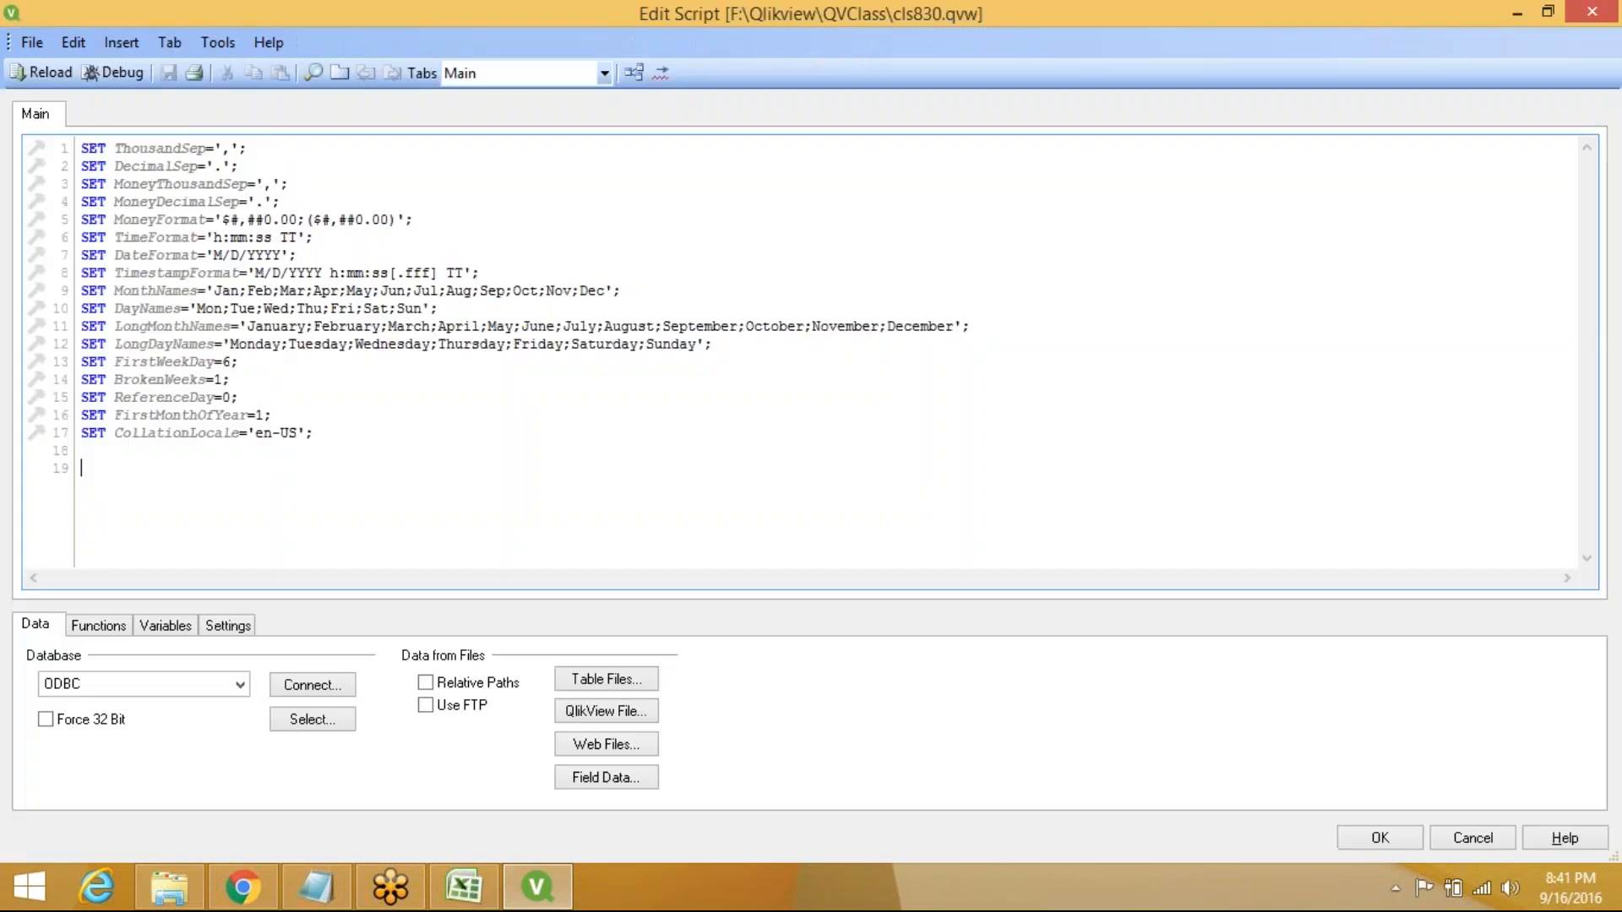
left_click(591, 687)
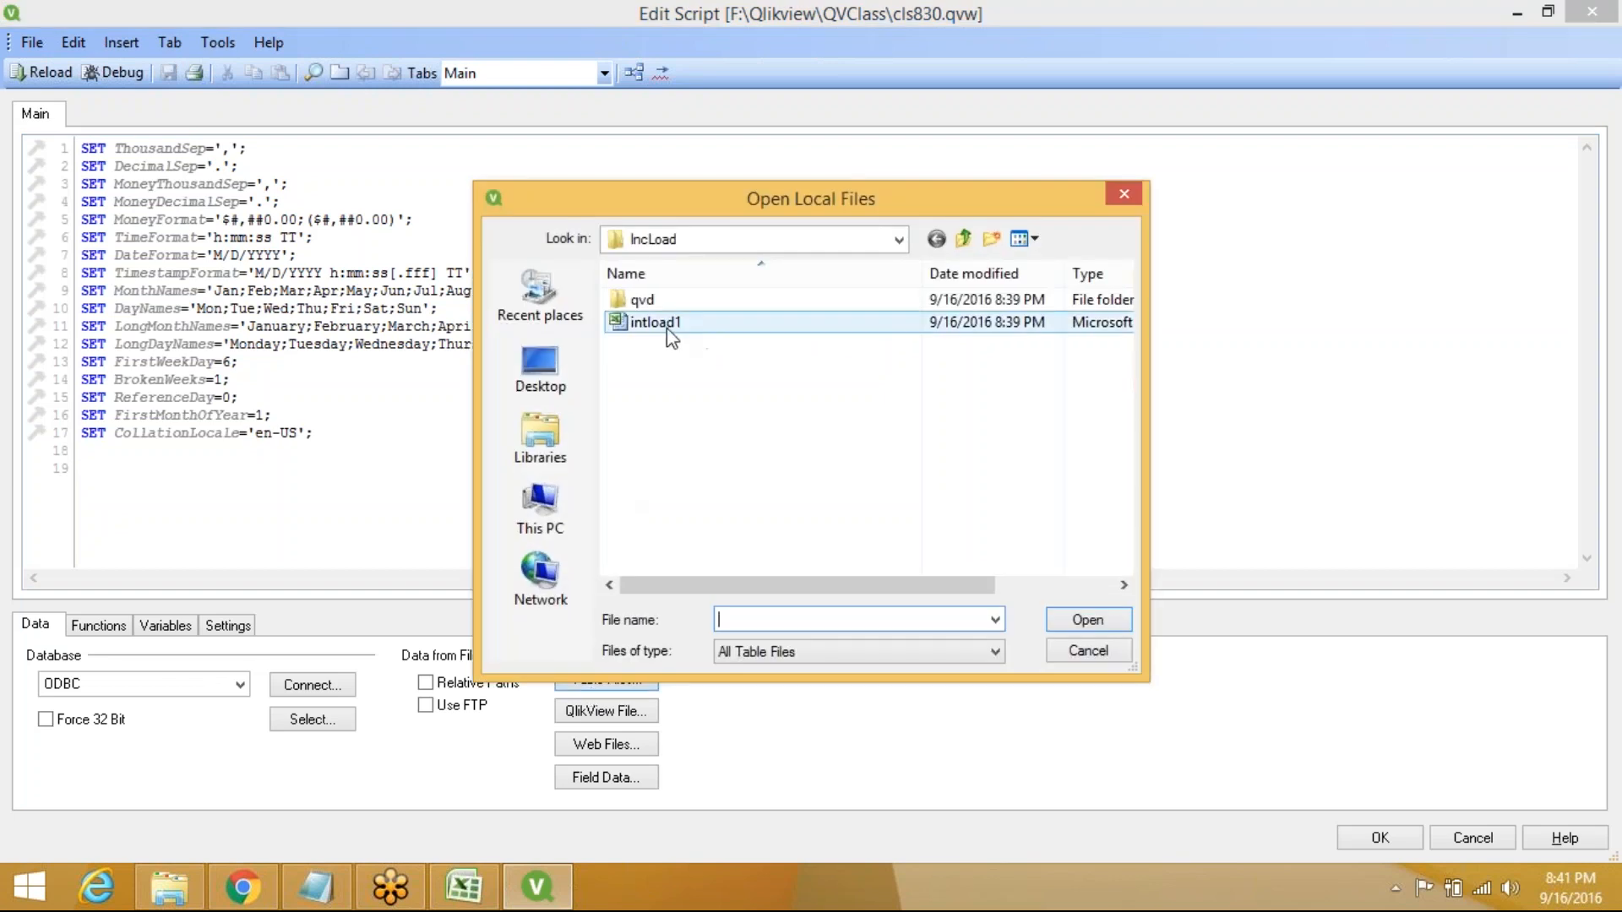
double_click(733, 304)
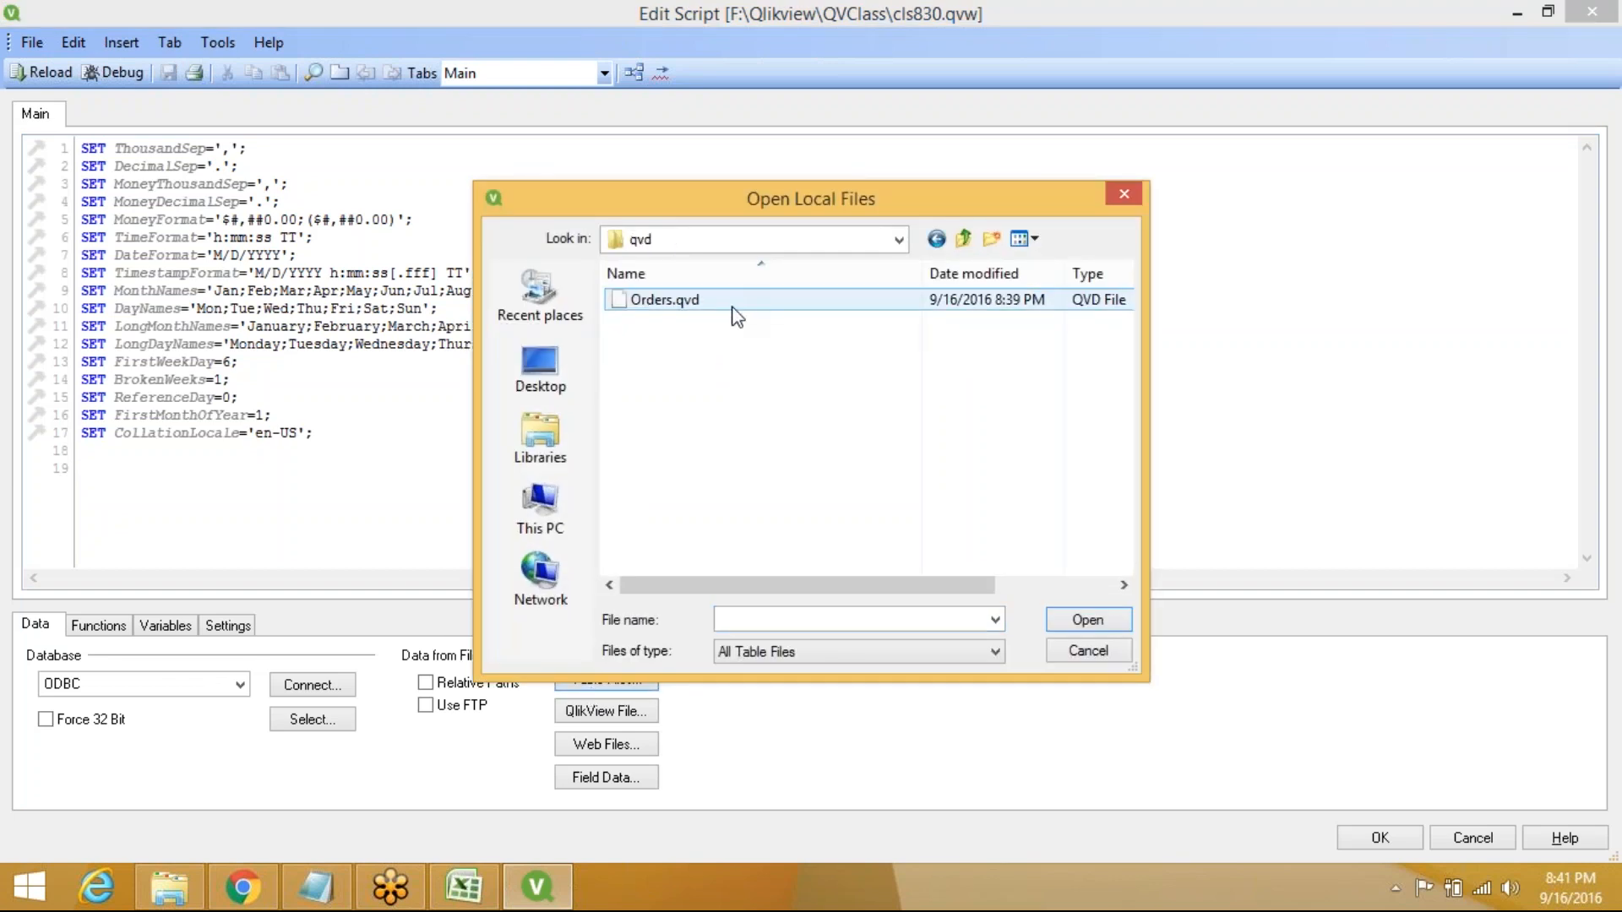
left_click(731, 304)
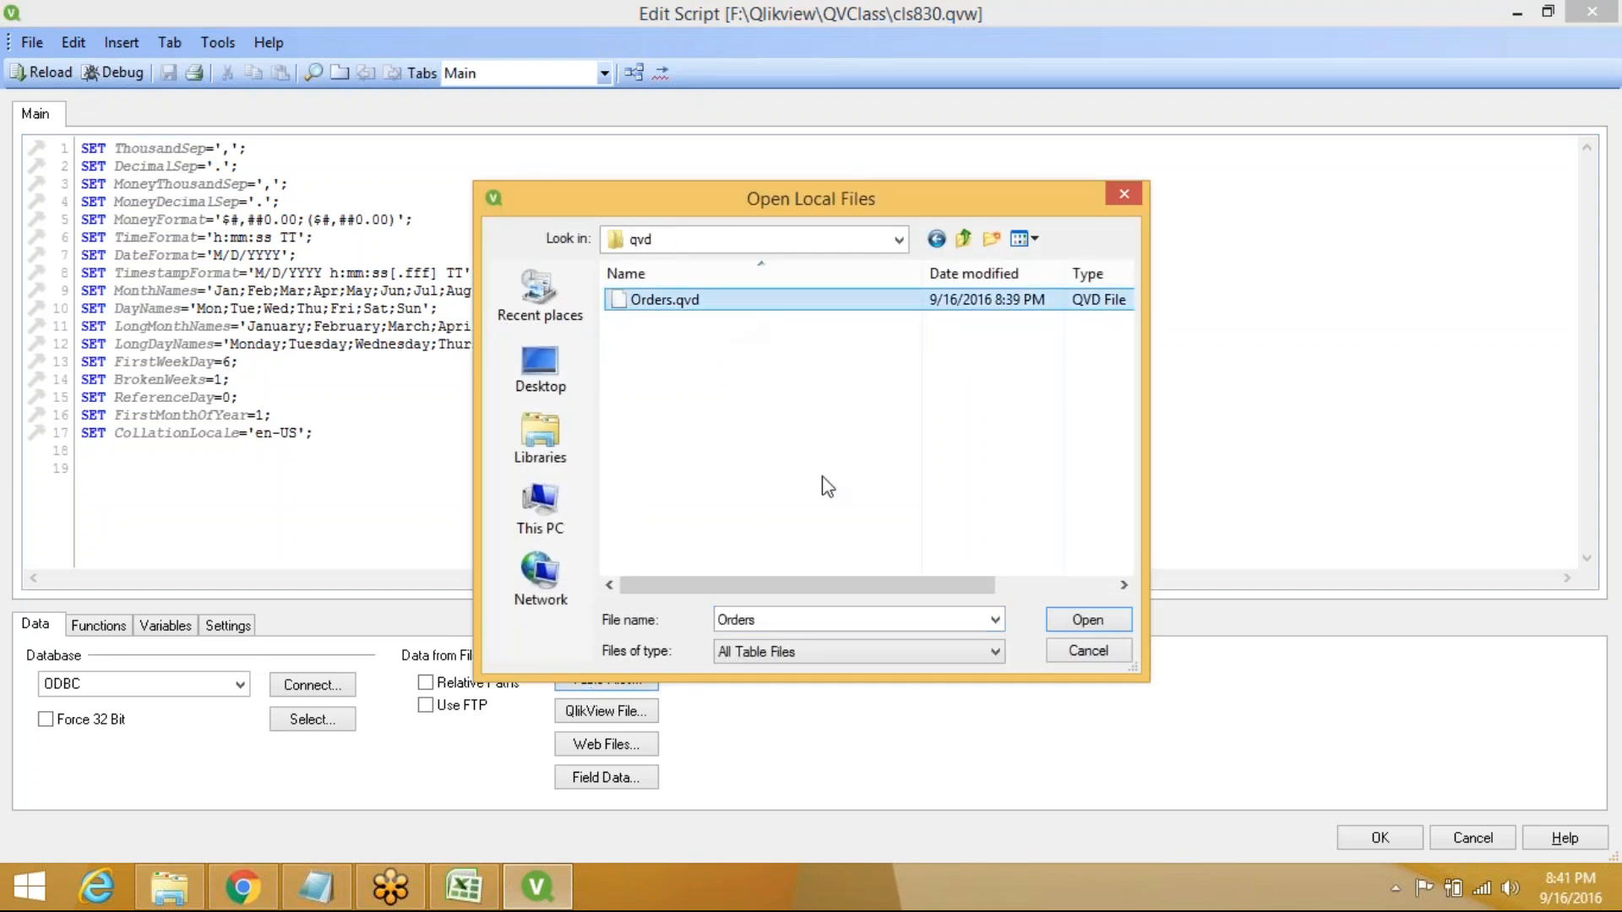
left_click(1107, 632)
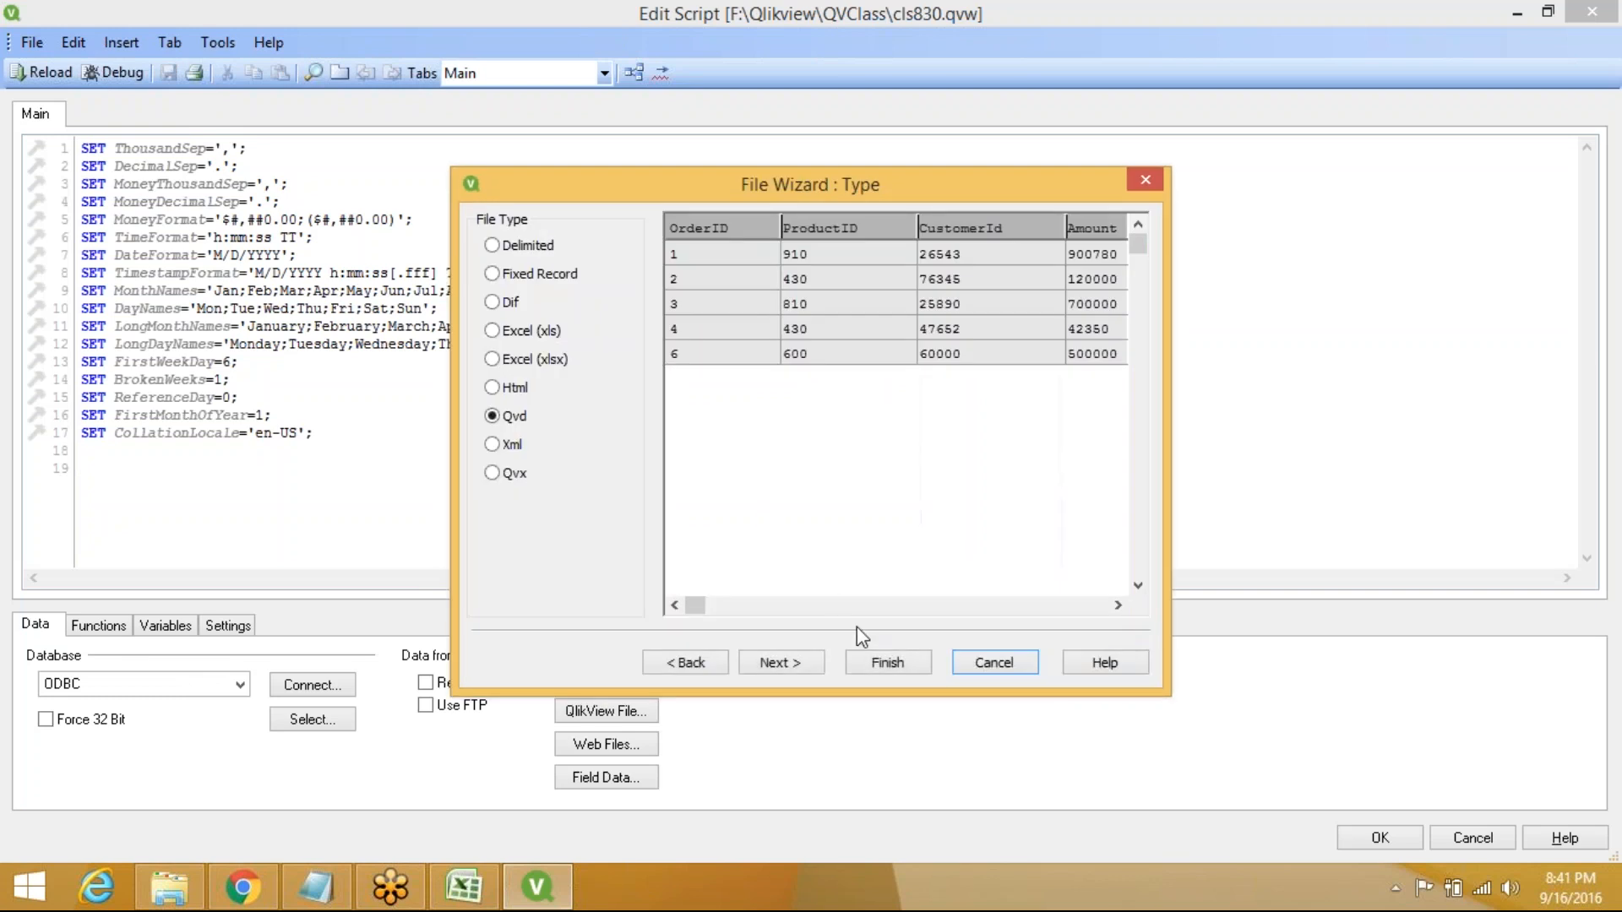
left_click(889, 663)
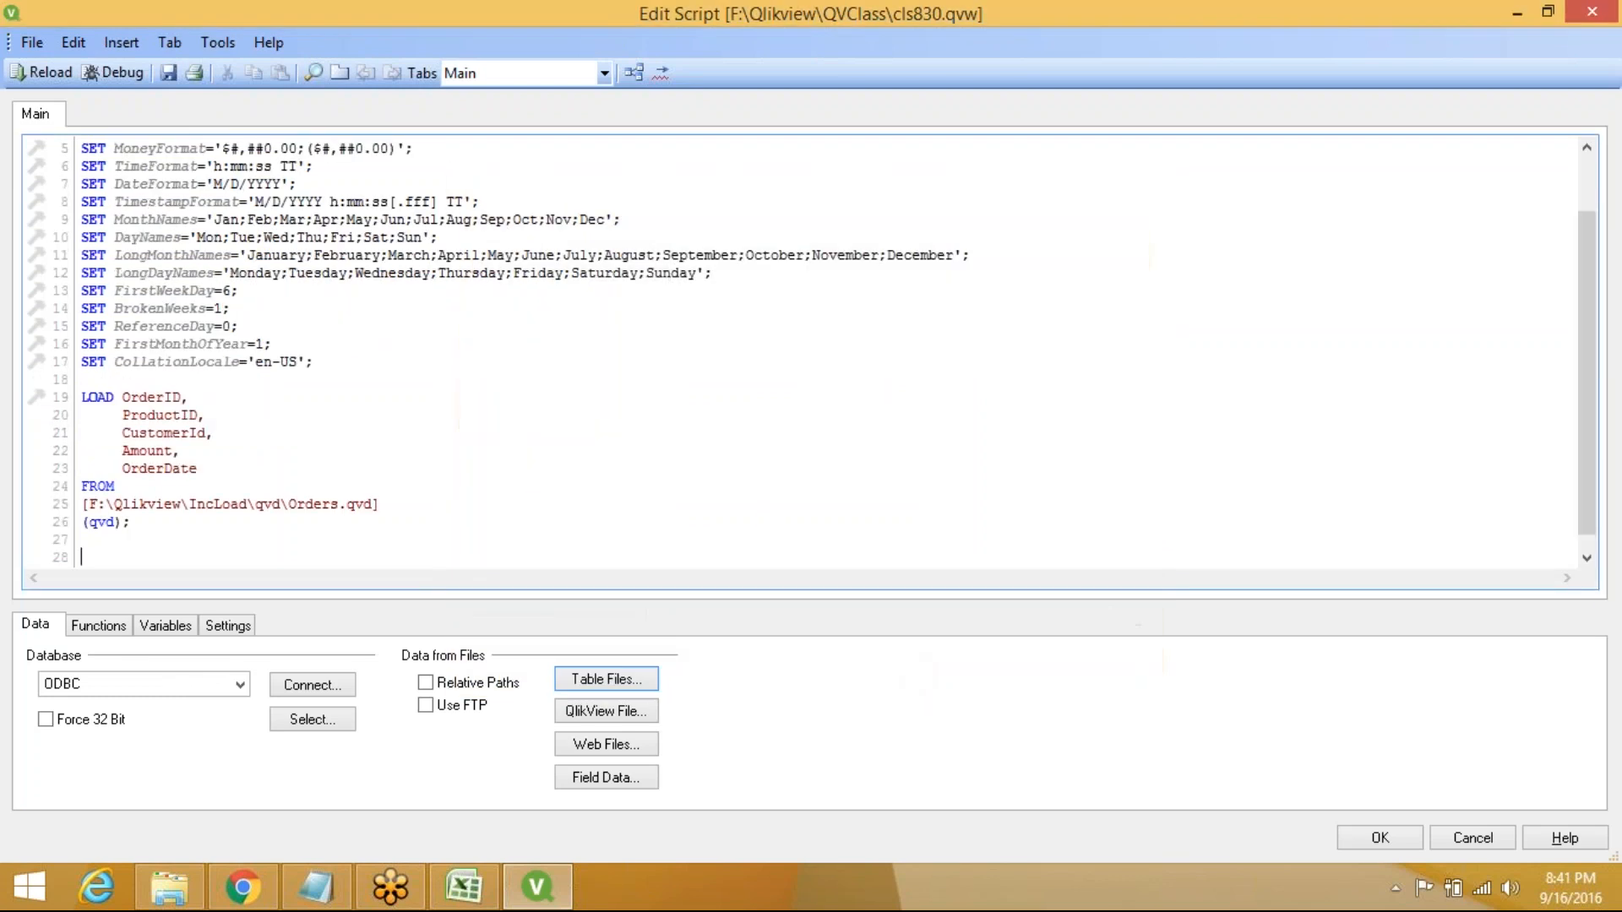
left_click(49, 73)
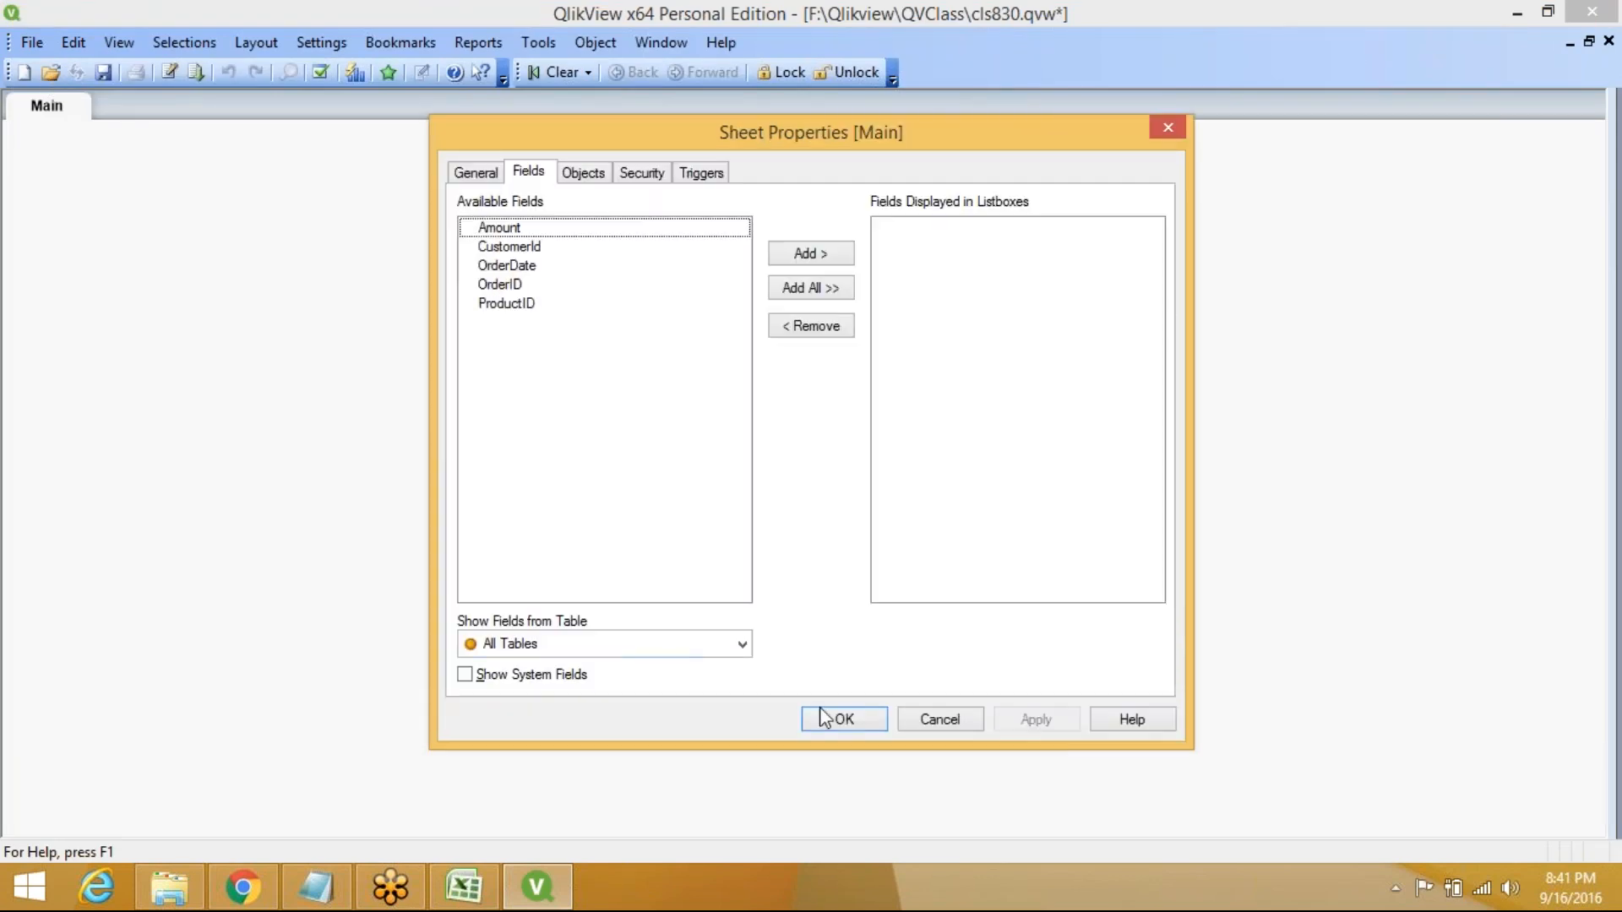
Preview the Orders table's rows in the Table Viewer, then close it and save cls830.qvw
left_click(844, 720)
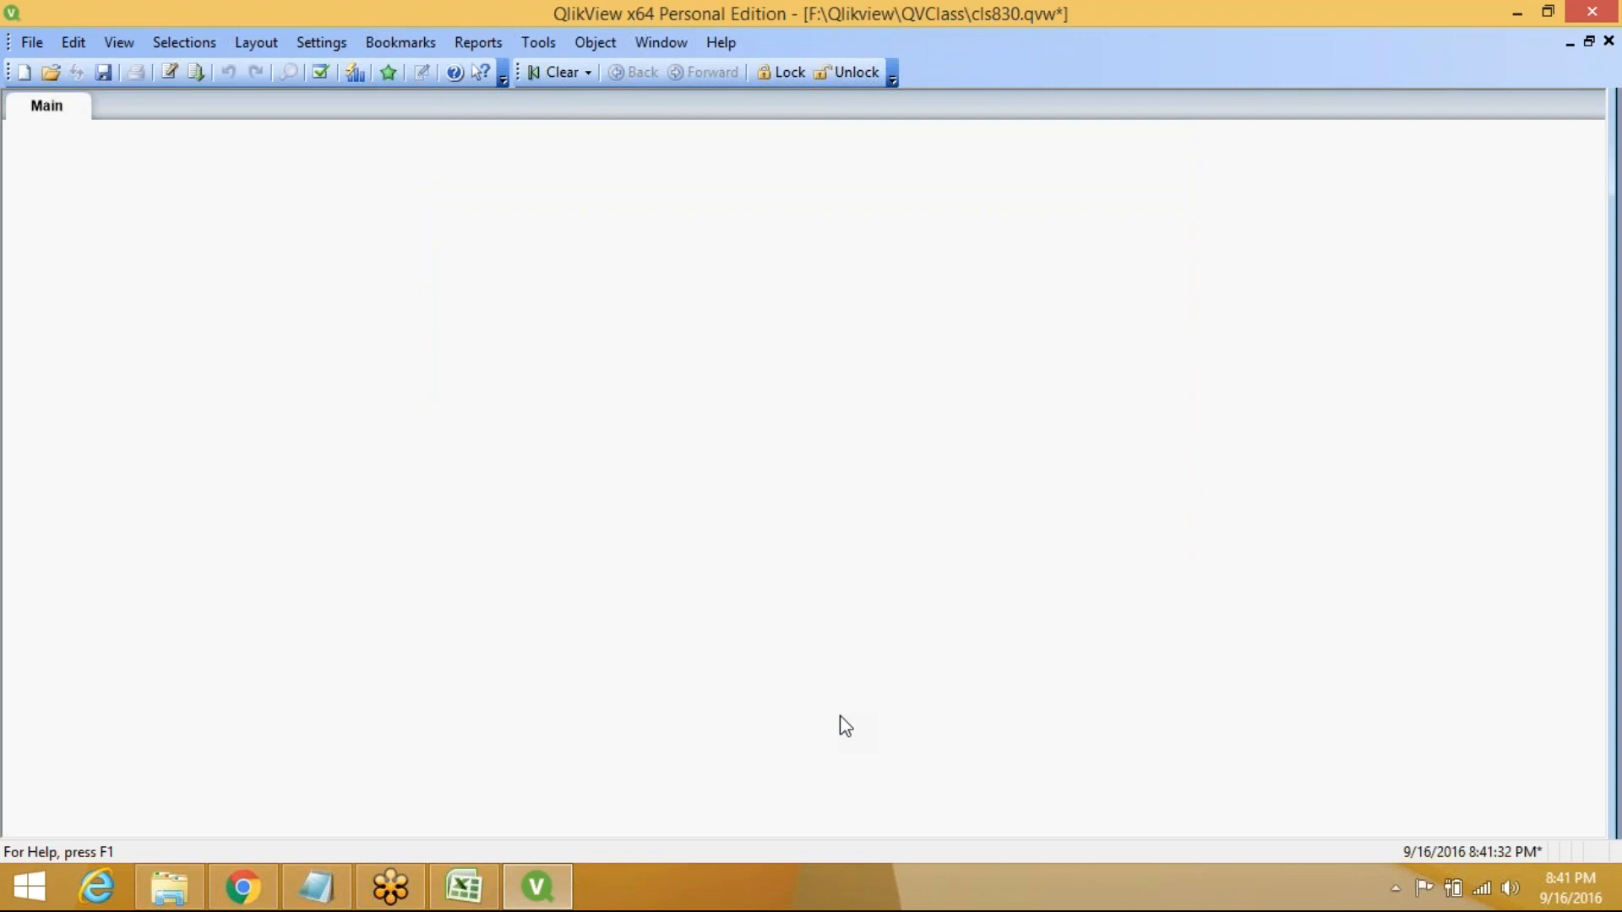
key("ctrl+t")
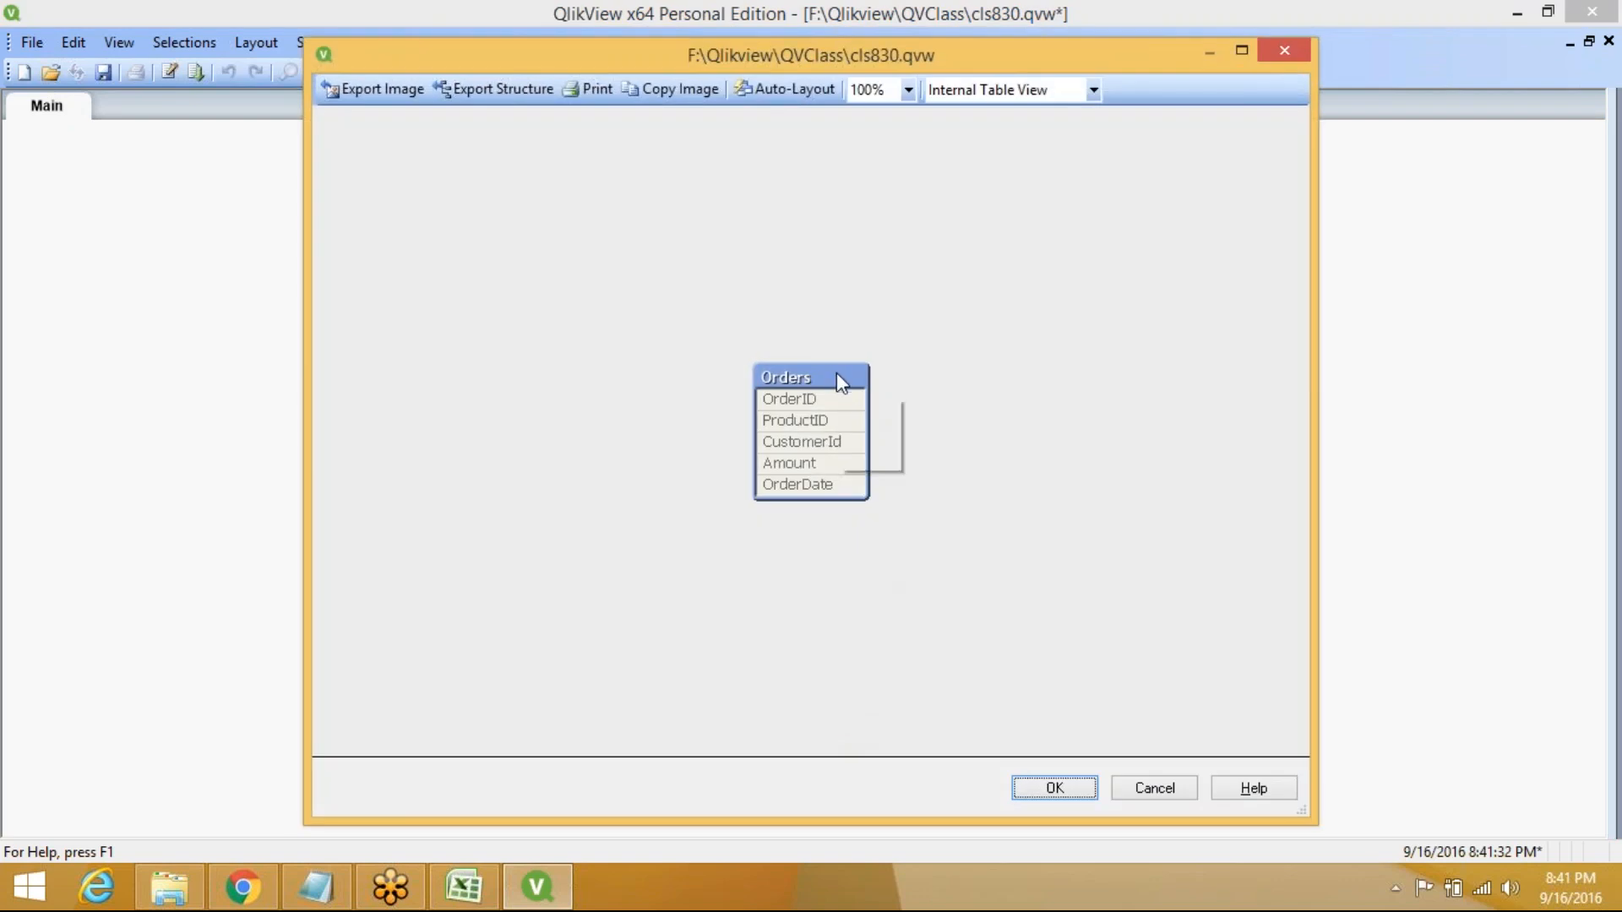
right_click(840, 382)
left_click(898, 389)
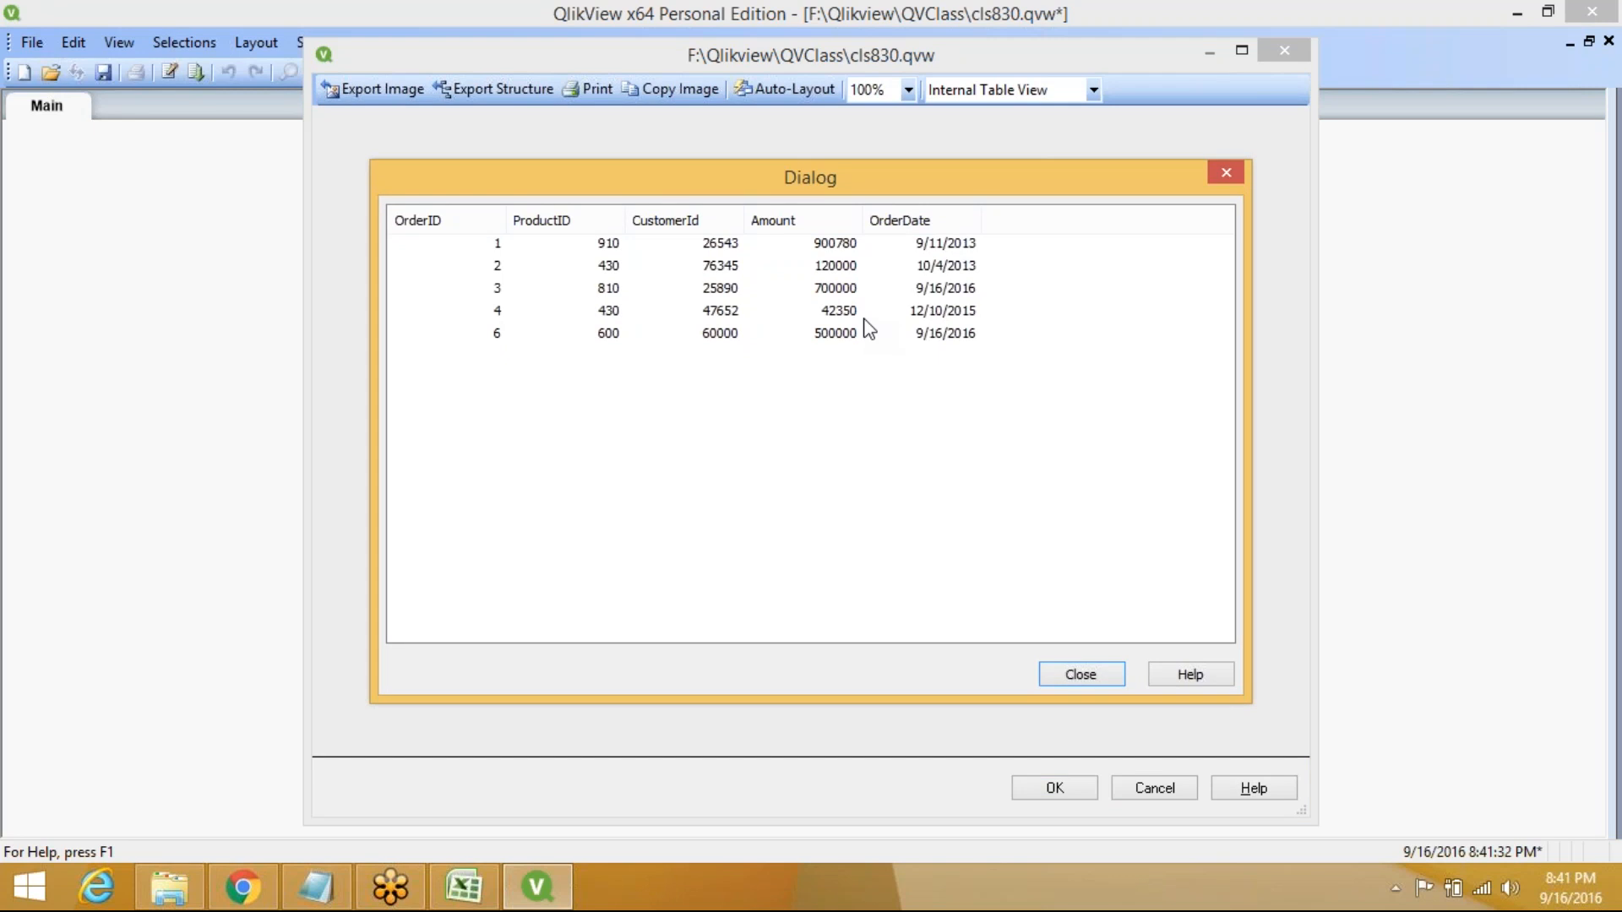
left_click(1092, 672)
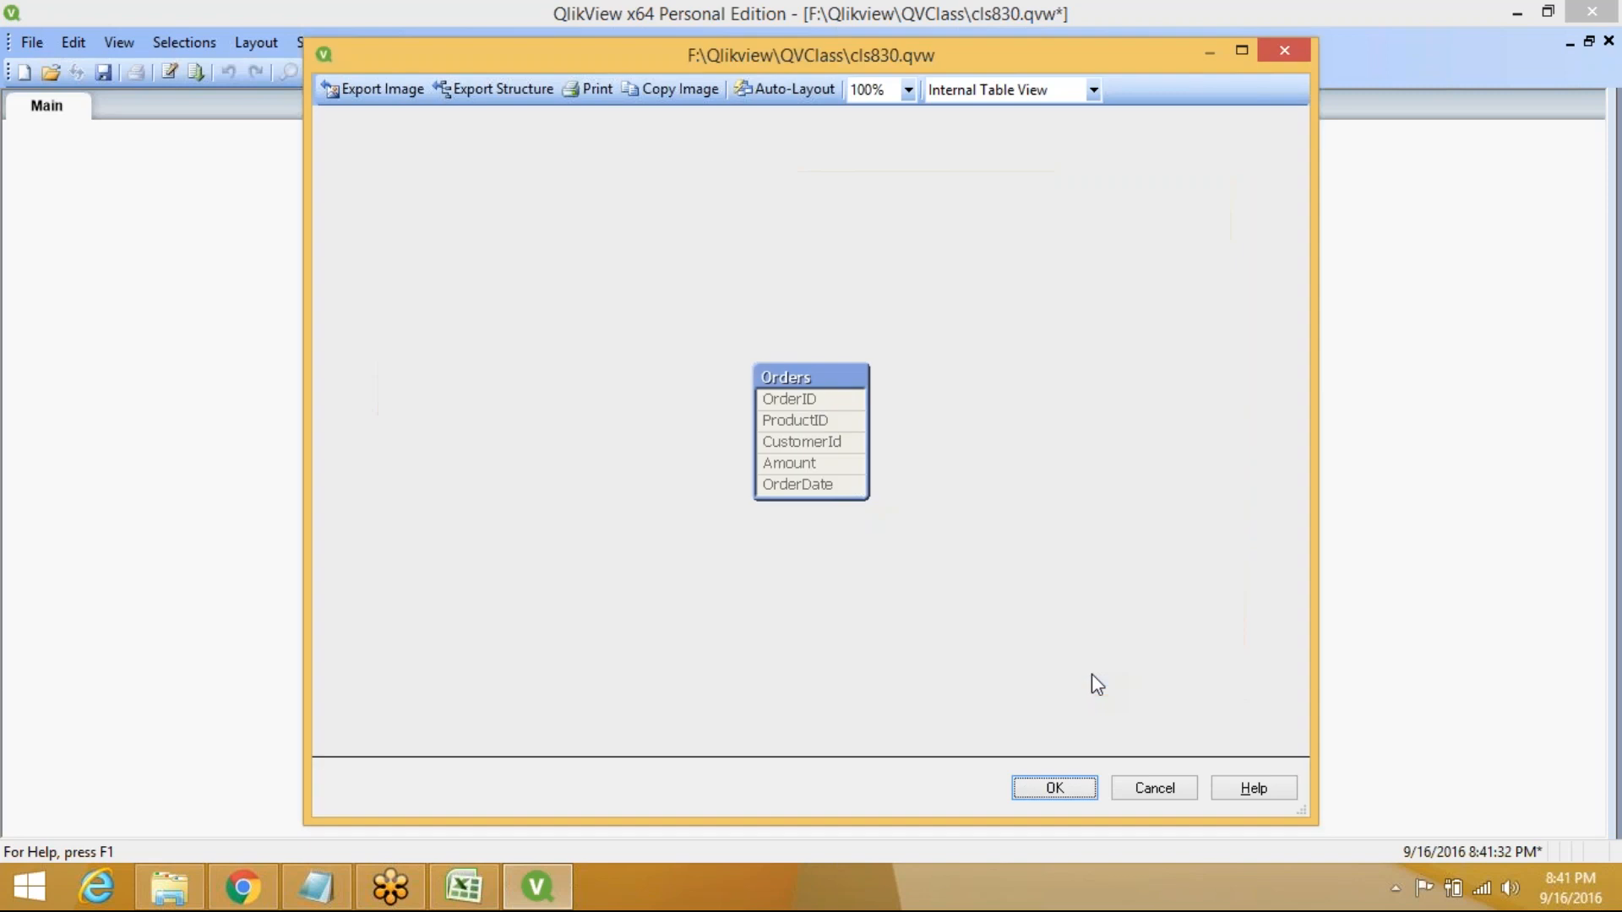
left_click(1055, 790)
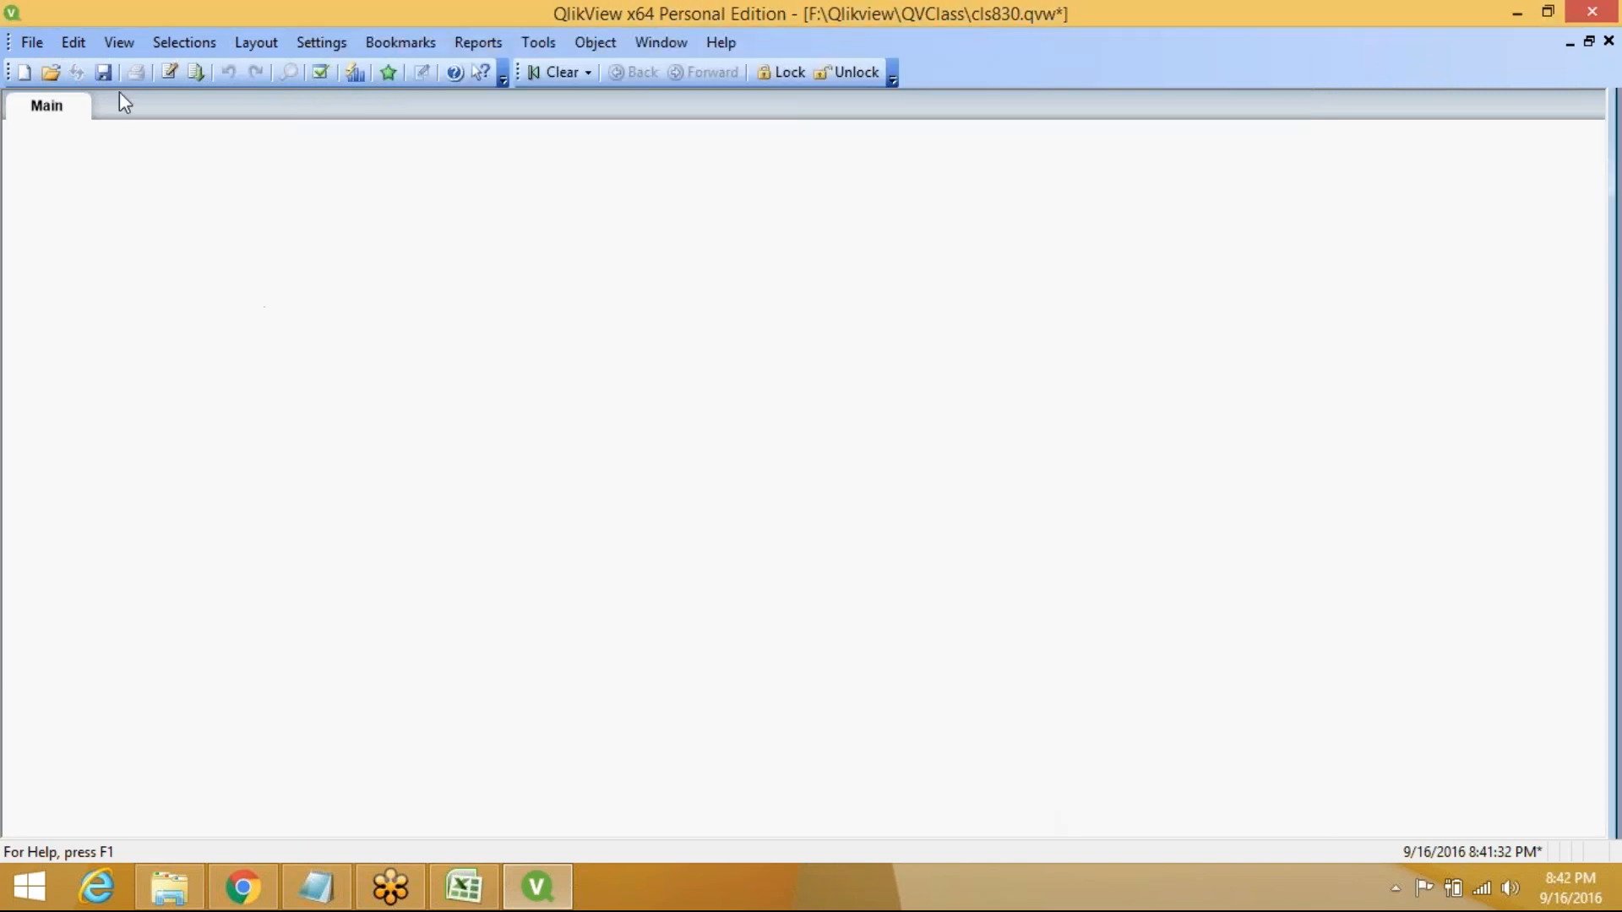
left_click(105, 69)
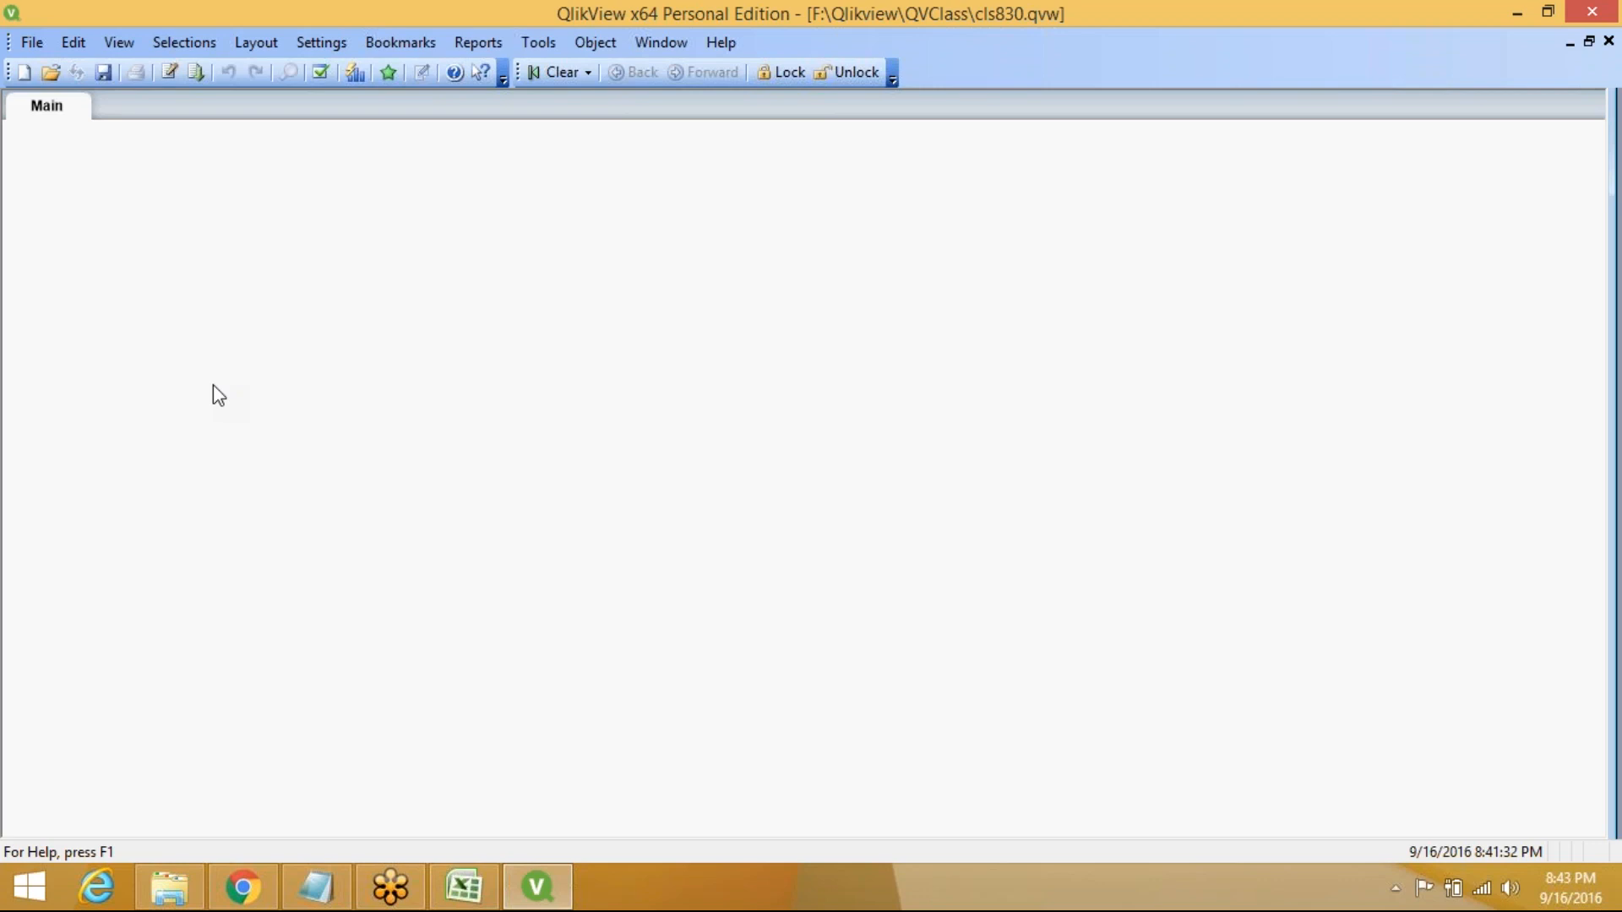
Switch to the Notepad notes on Calculating Last Modification Date
left_click(315, 885)
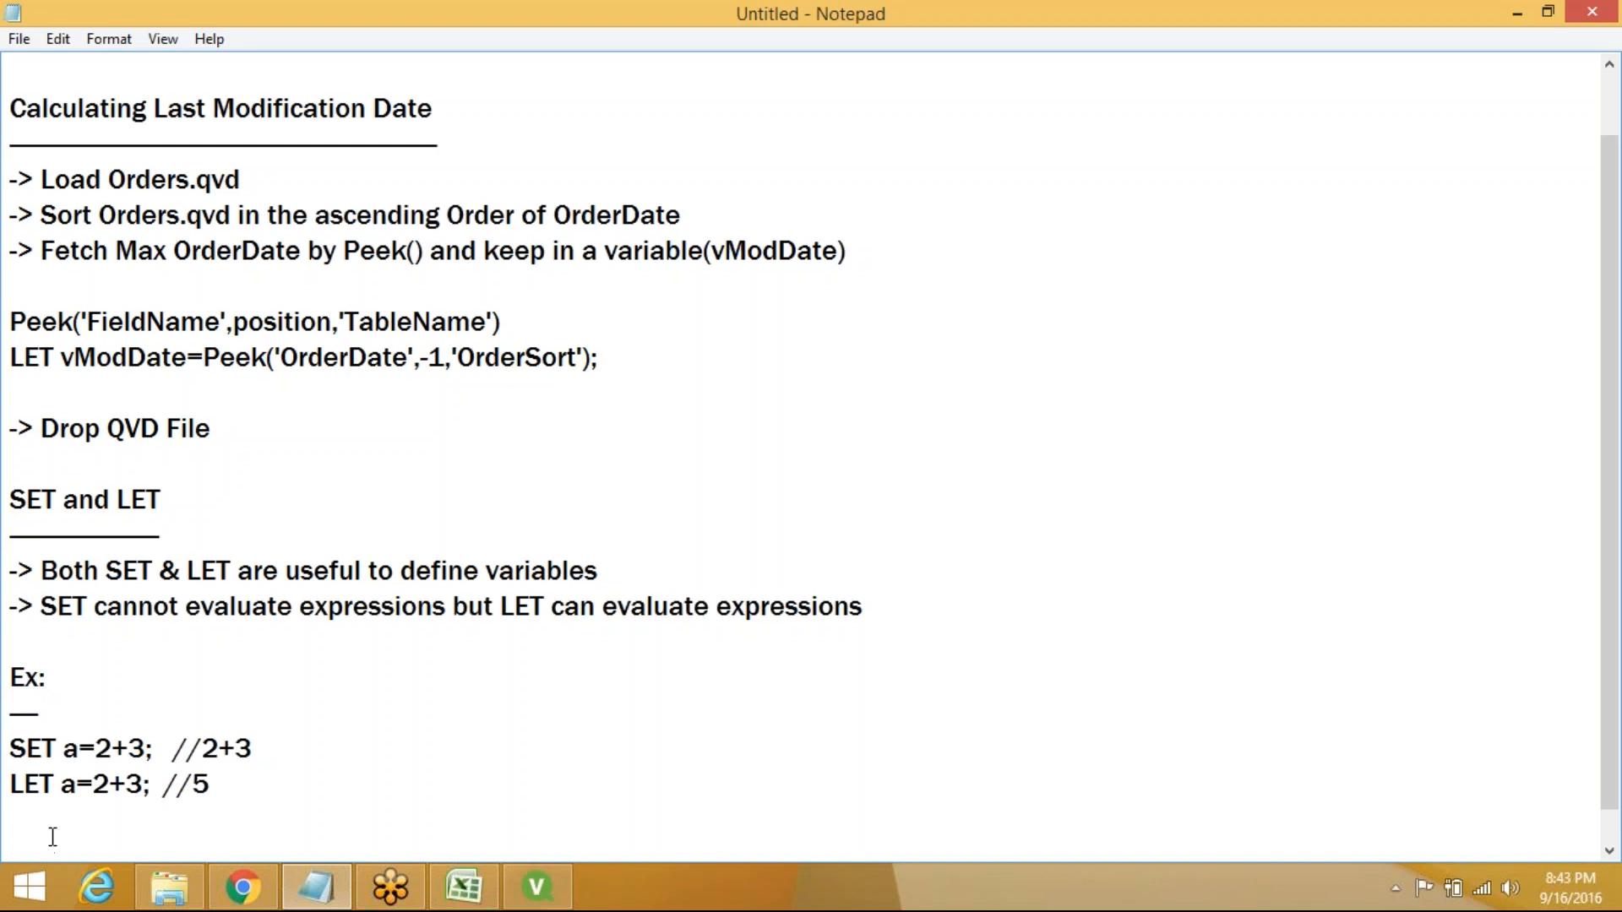
Push the old notes down and write the heading 'Creating Data Model' at the top
key("Return")
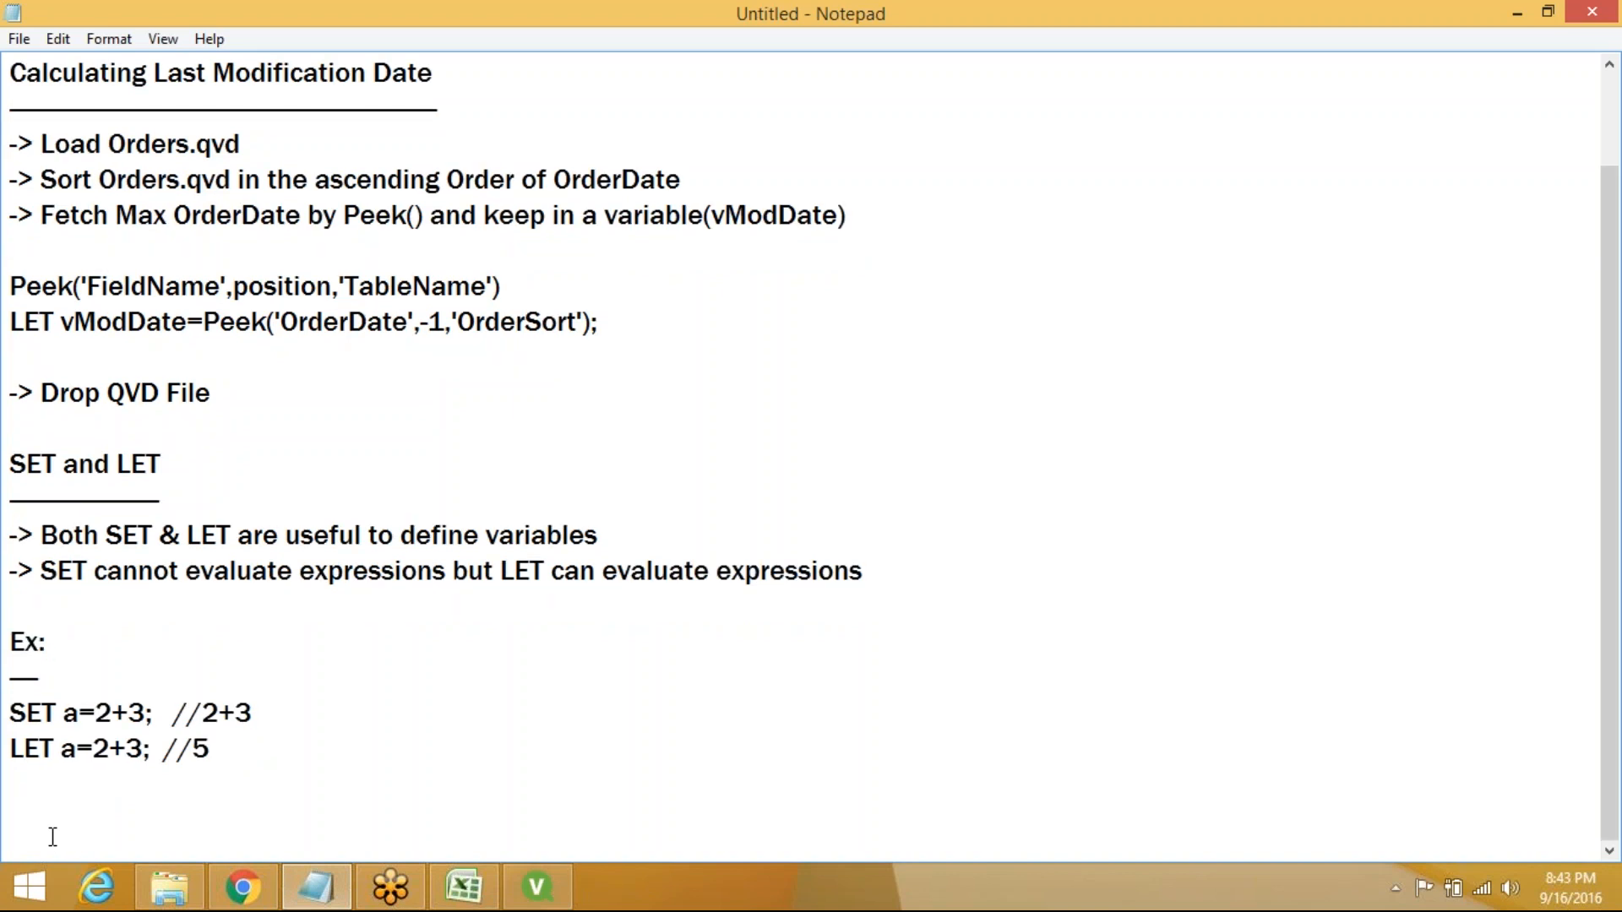
key("Return")
key("Return")
key("Return")
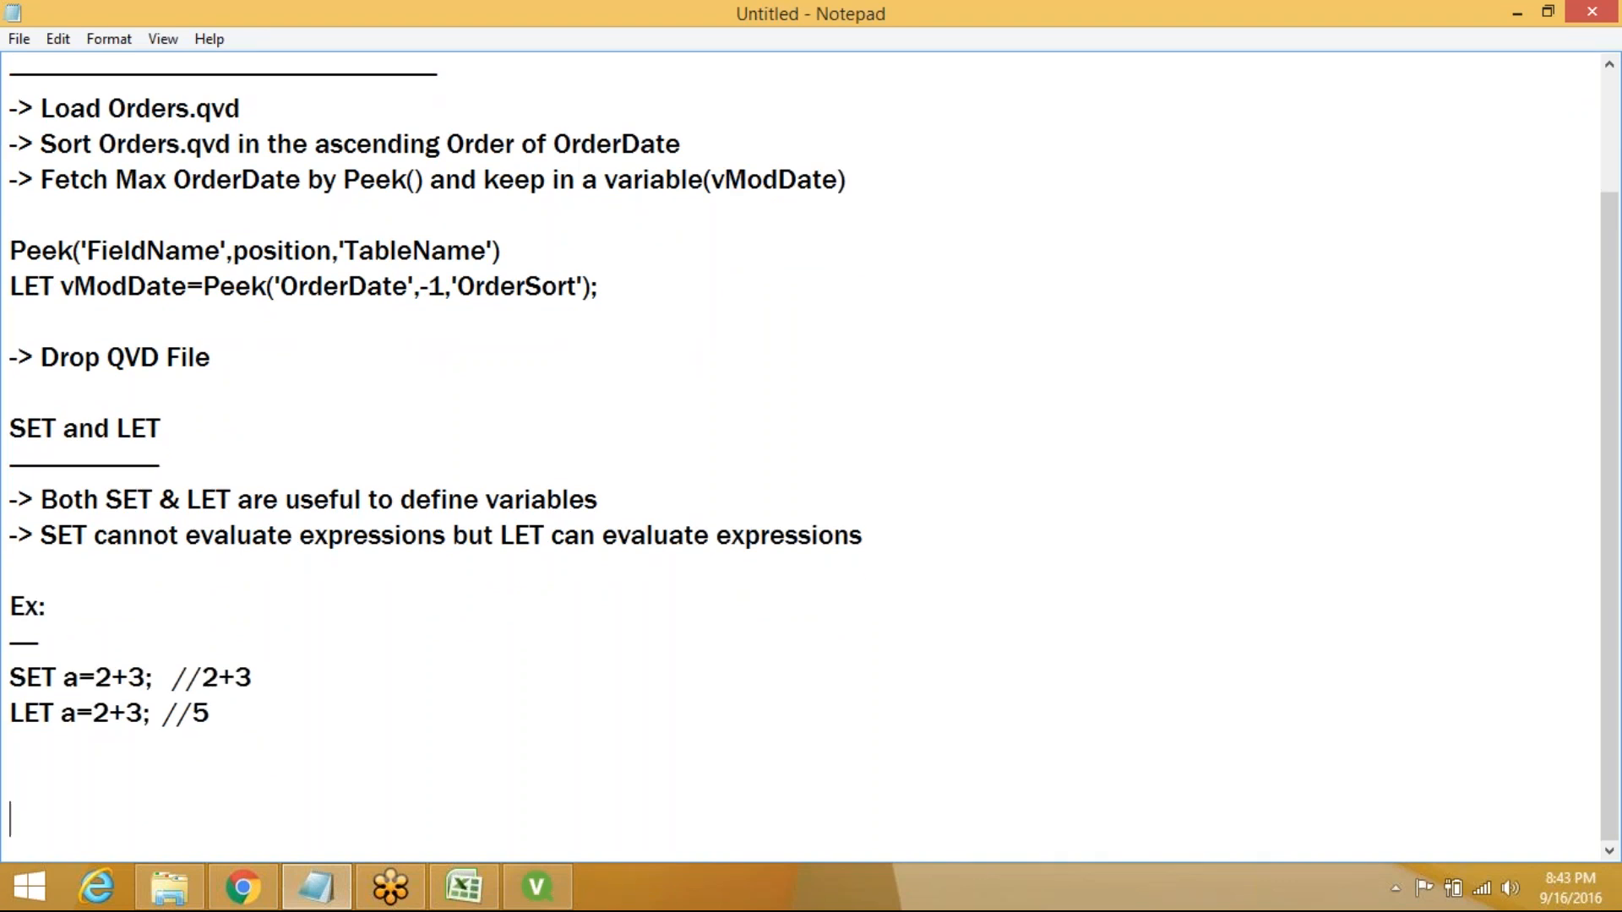
key("Return")
key("Return")
key("Return")
key("Return")
key("Return")
key("Return")
key("Return")
key("Return")
key("Return")
key("Return")
key("Return")
key("Return")
key("Return")
key("Return")
key("Return")
key("Return")
key("Return")
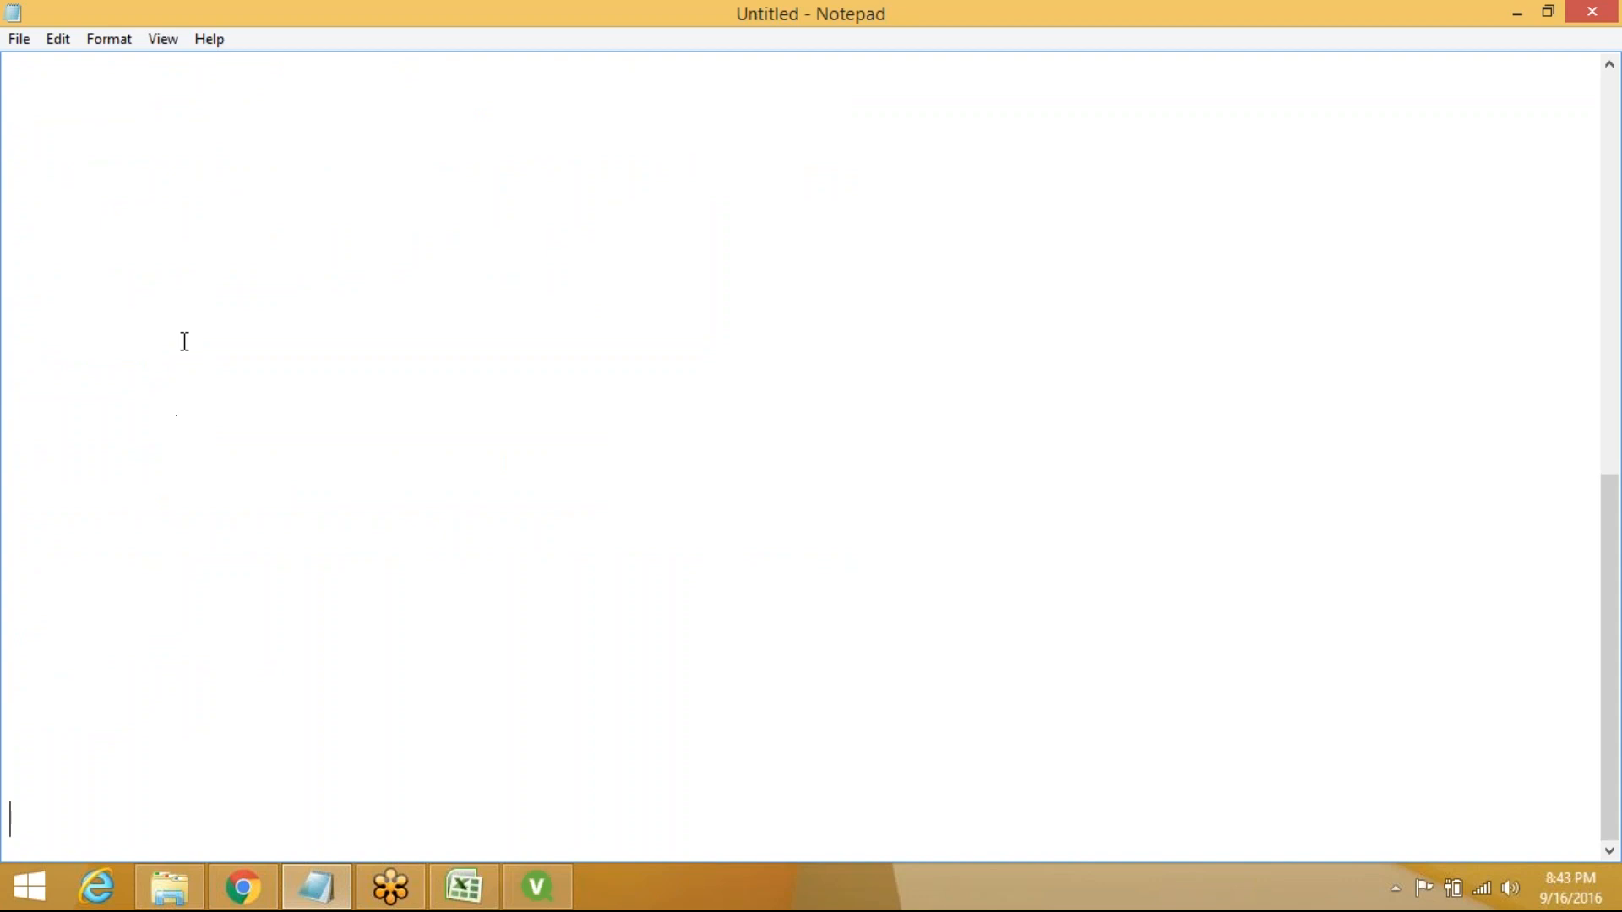
left_click(27, 92)
type("Creating ")
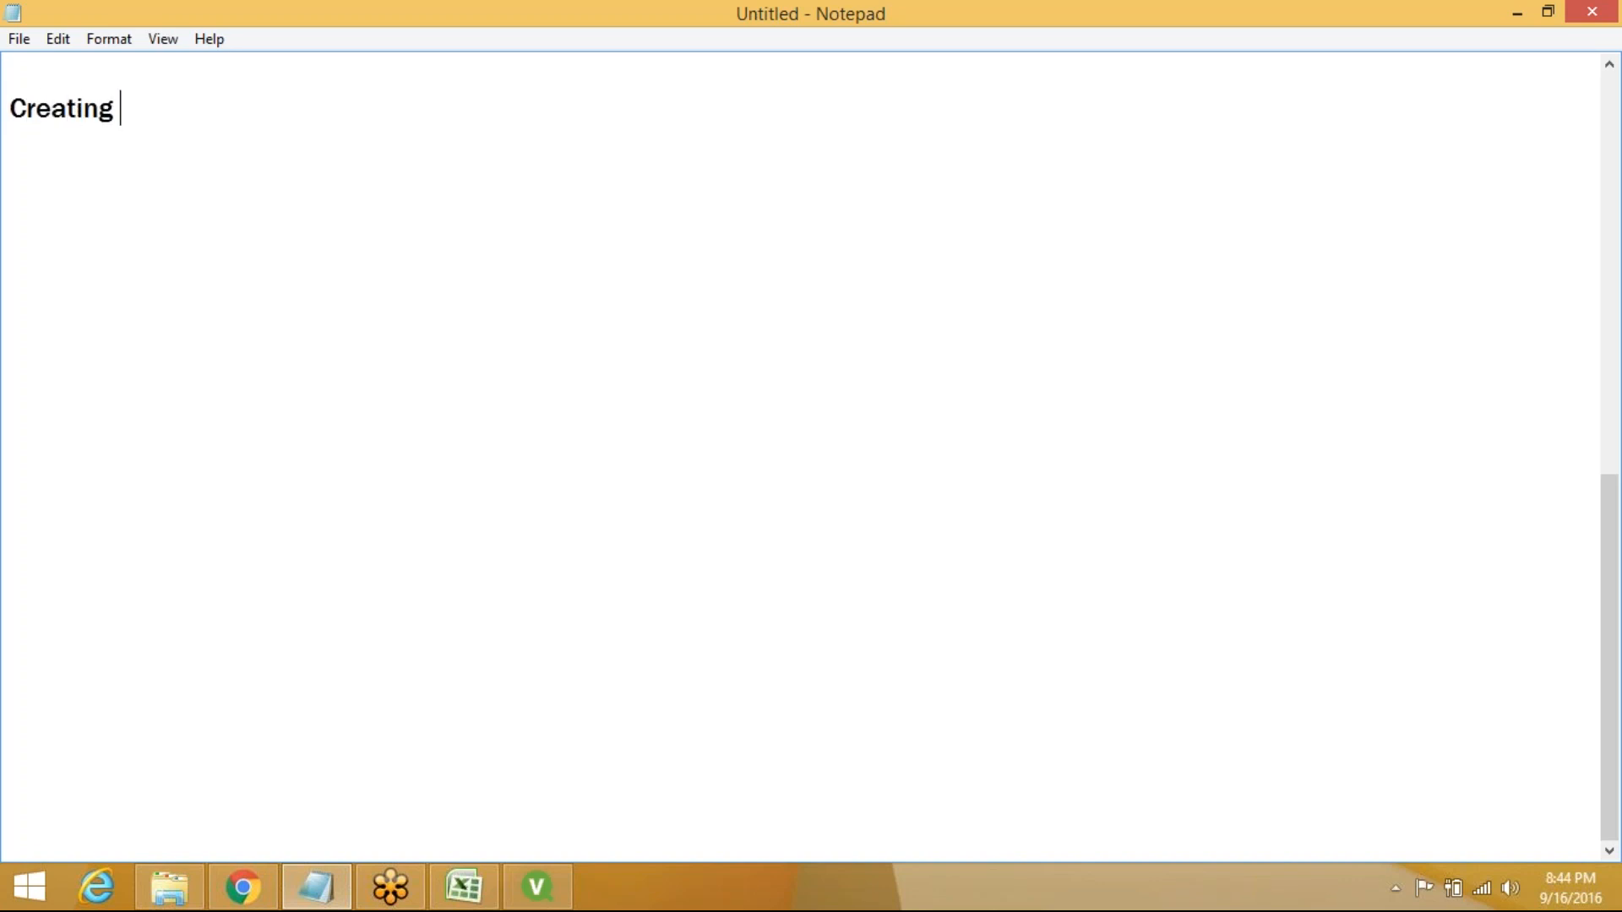
type("Sample D")
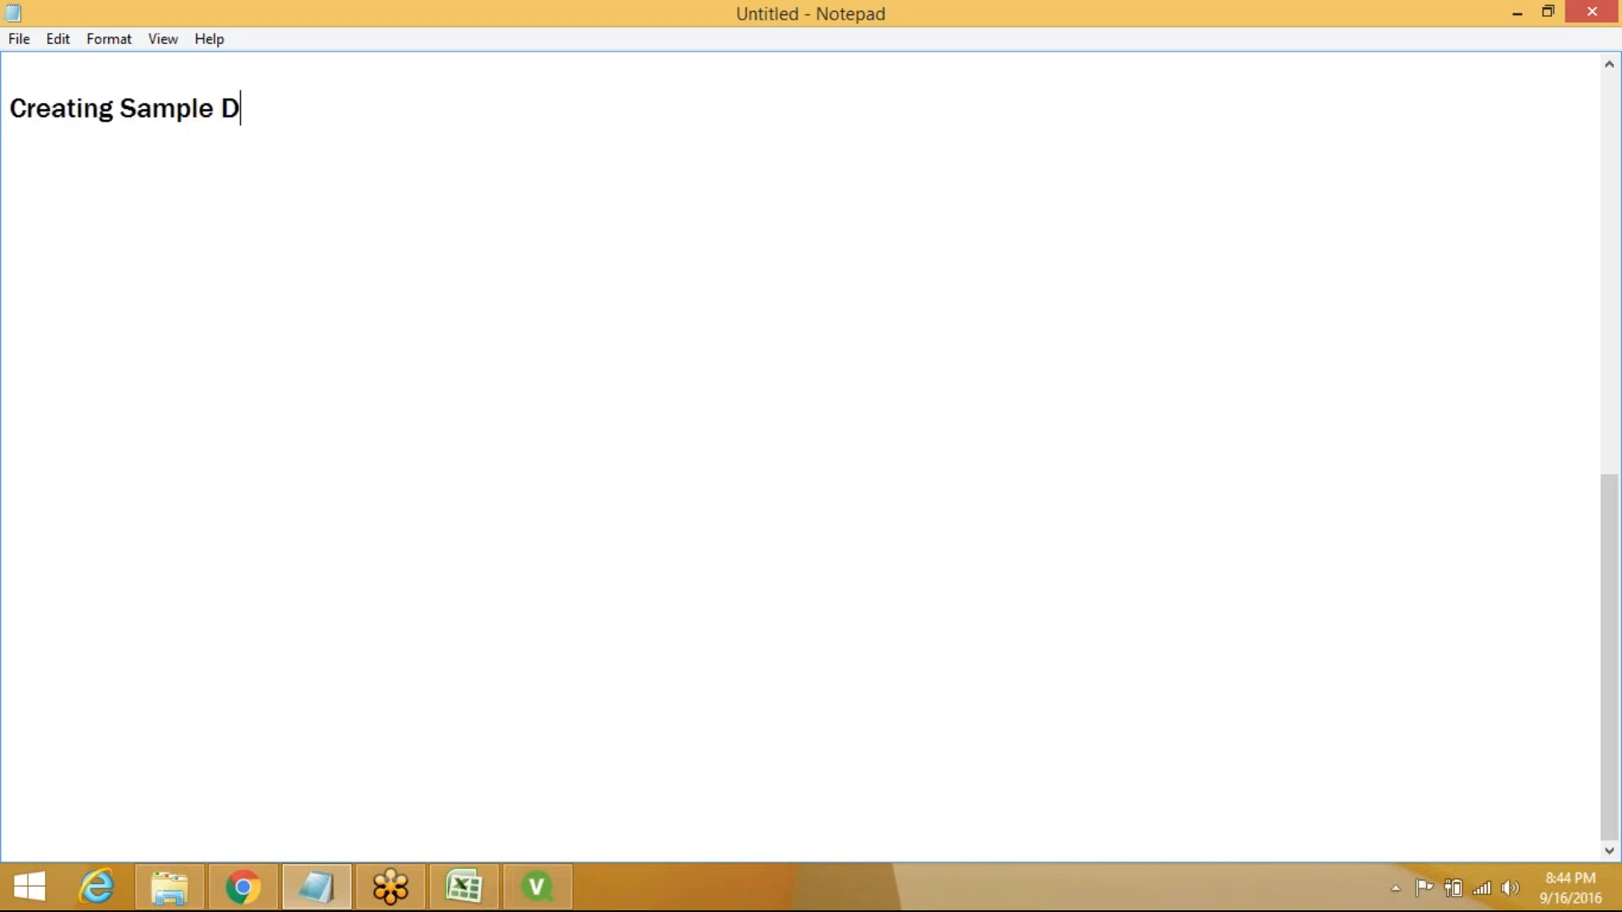
type("ata Model;")
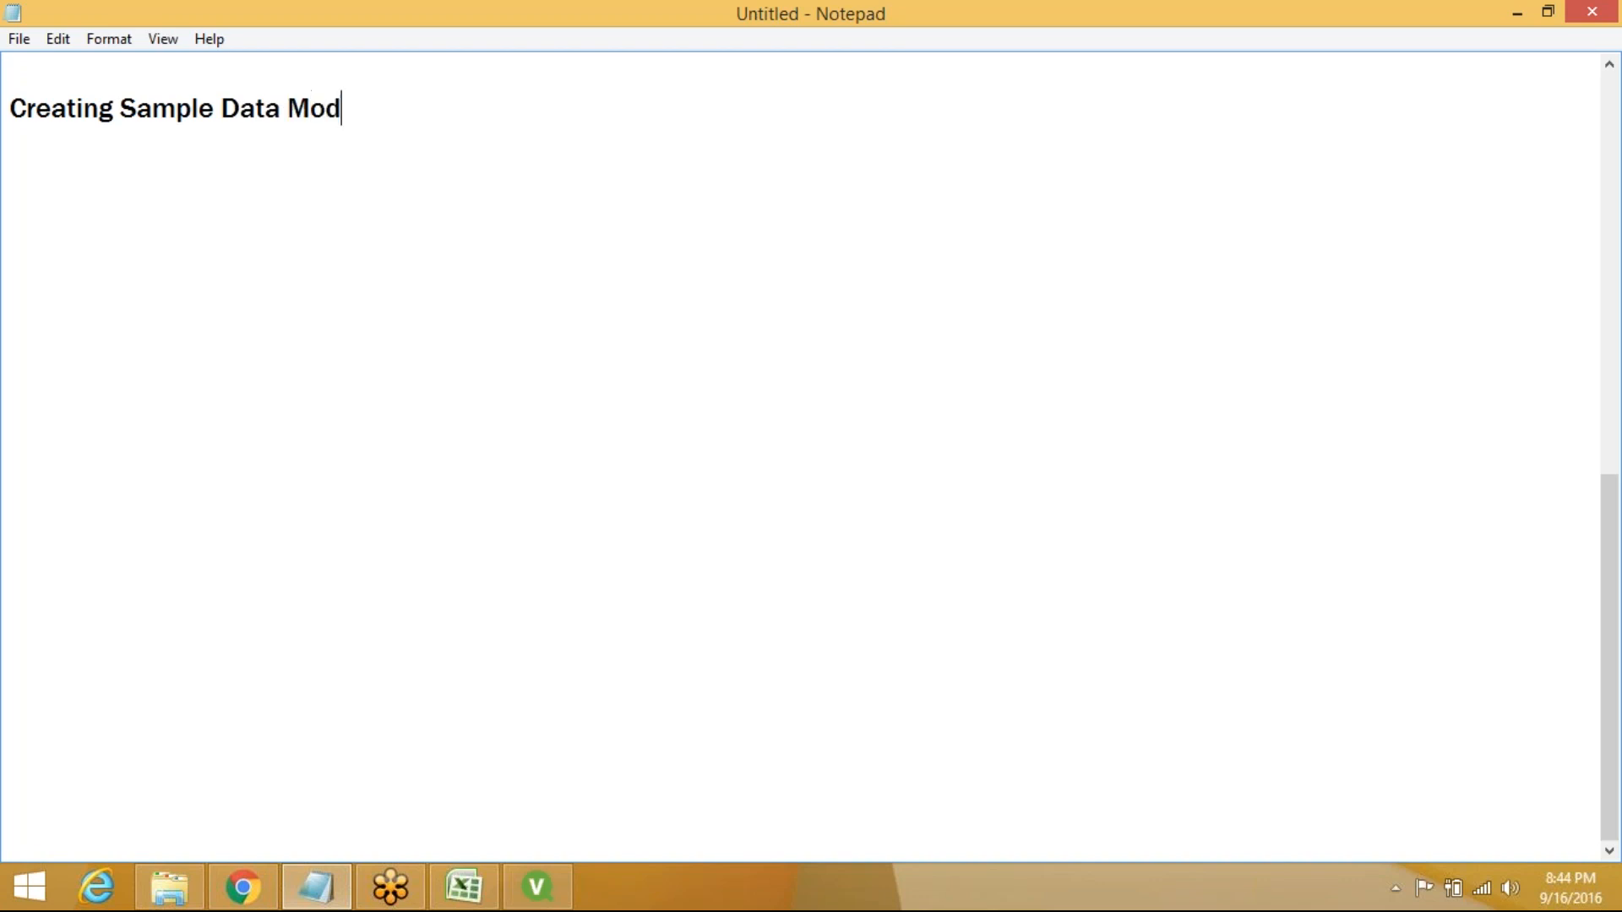
key("BackSpace")
left_click(358, 108)
left_click(214, 109)
key("BackSpace")
key("BackSpace")
key("BackSpace")
key("BackSpace")
key("BackSpace")
key("BackSpace")
key("BackSpace")
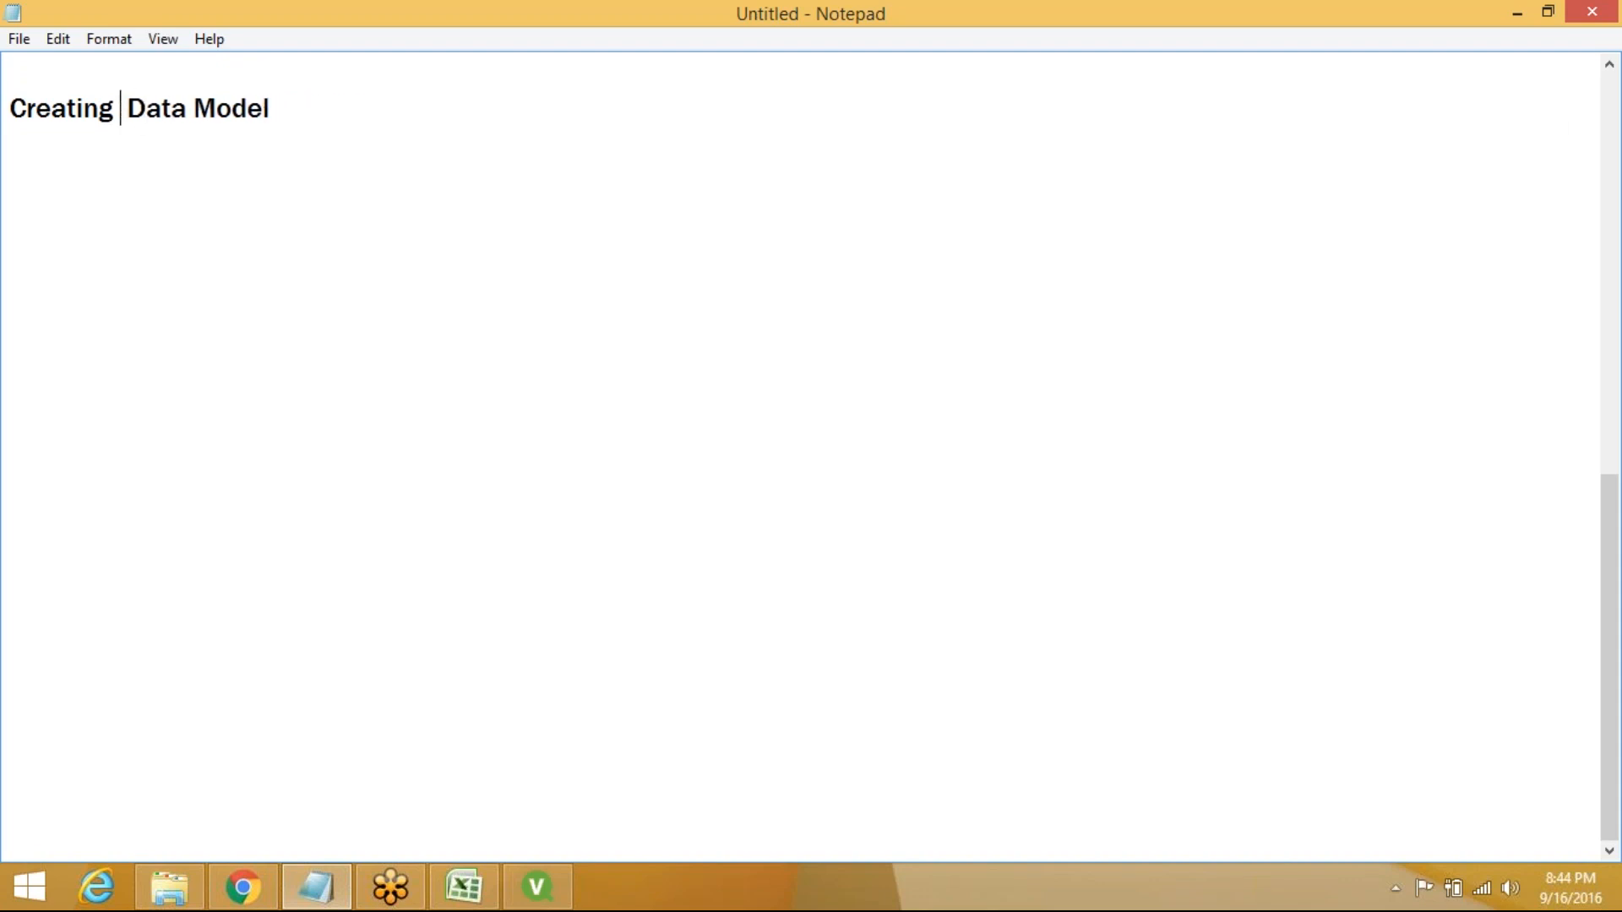
Underline the heading with a dashed line and start a new line below it
key("End")
key("Return")
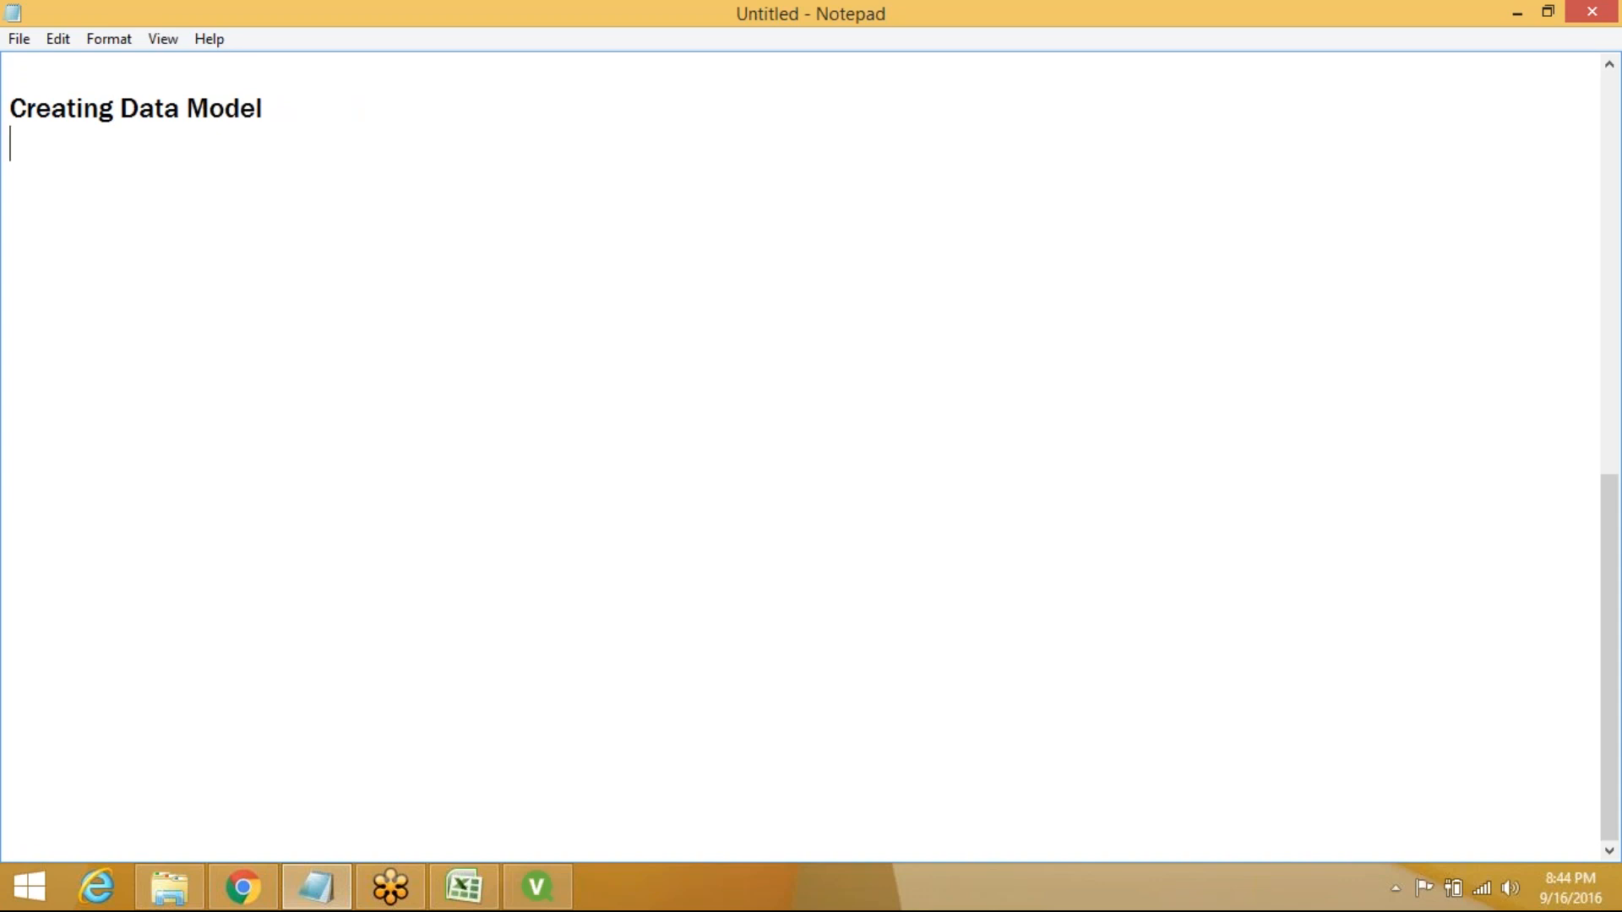
type("---------------------------")
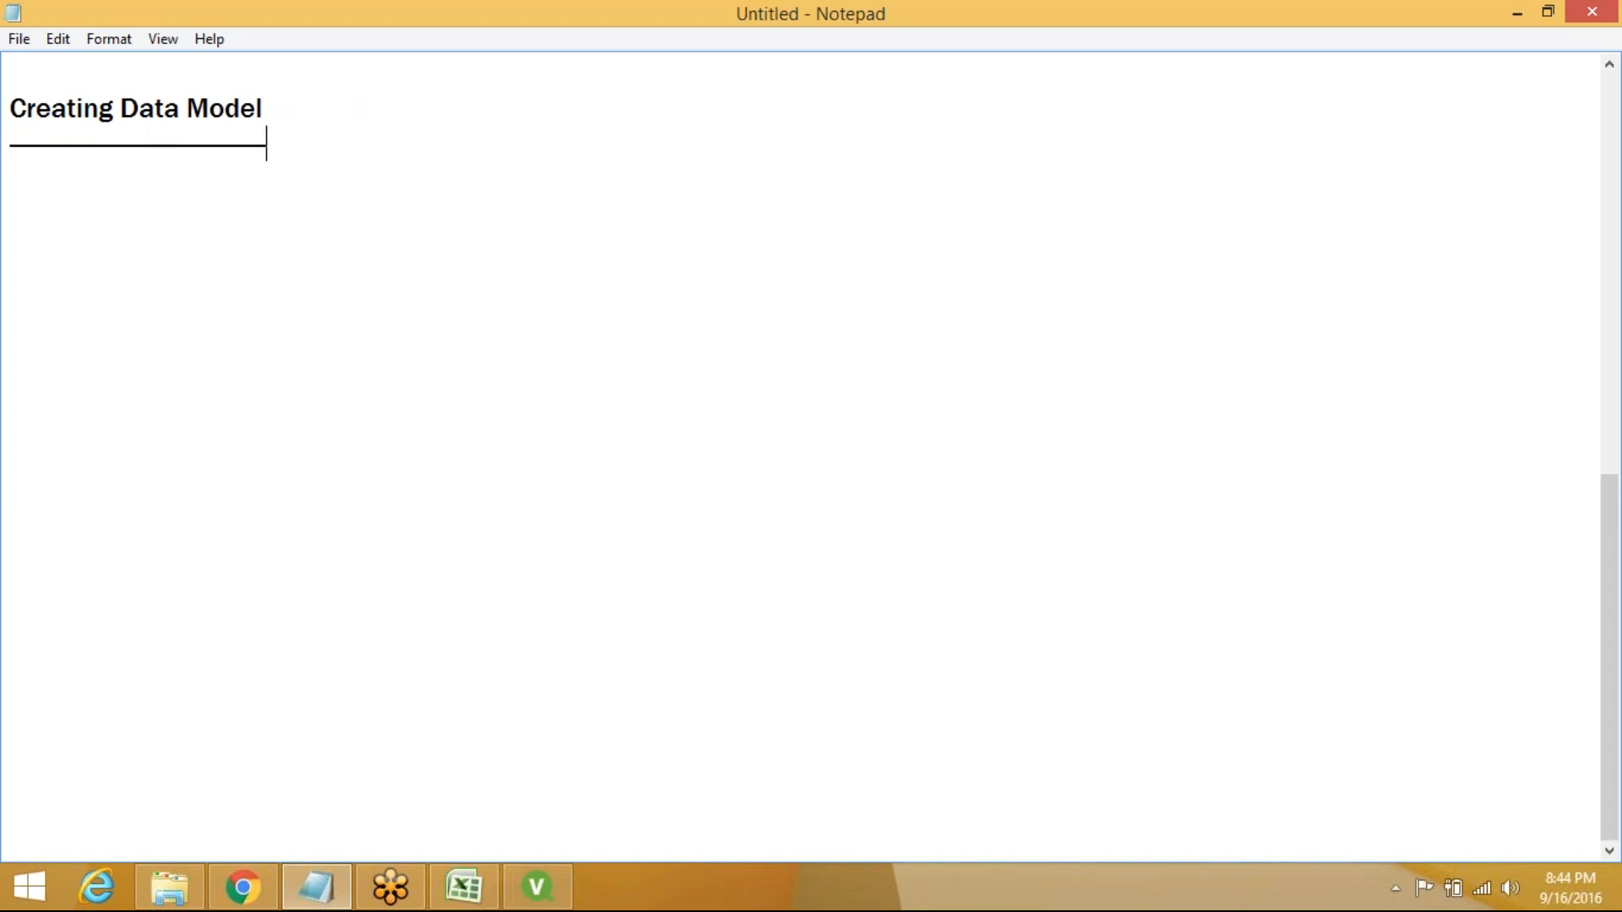
key("Return")
Browse into Qlikview\English\English\Creating a Document\Data Sources, glancing at Demo on the way
left_click(184, 902)
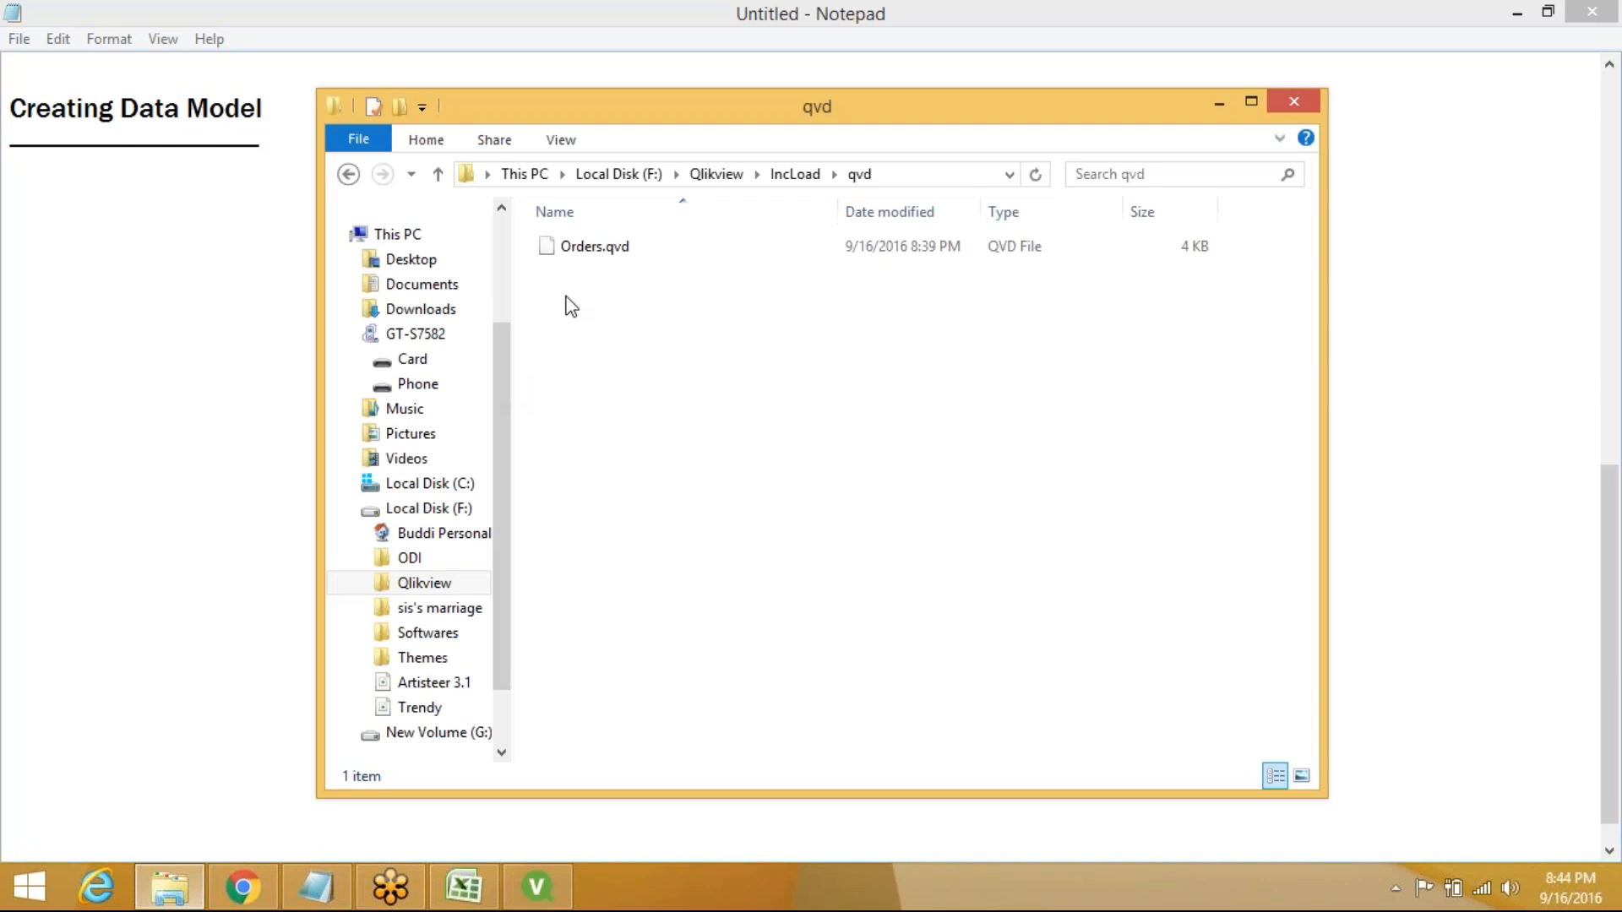
left_click(730, 175)
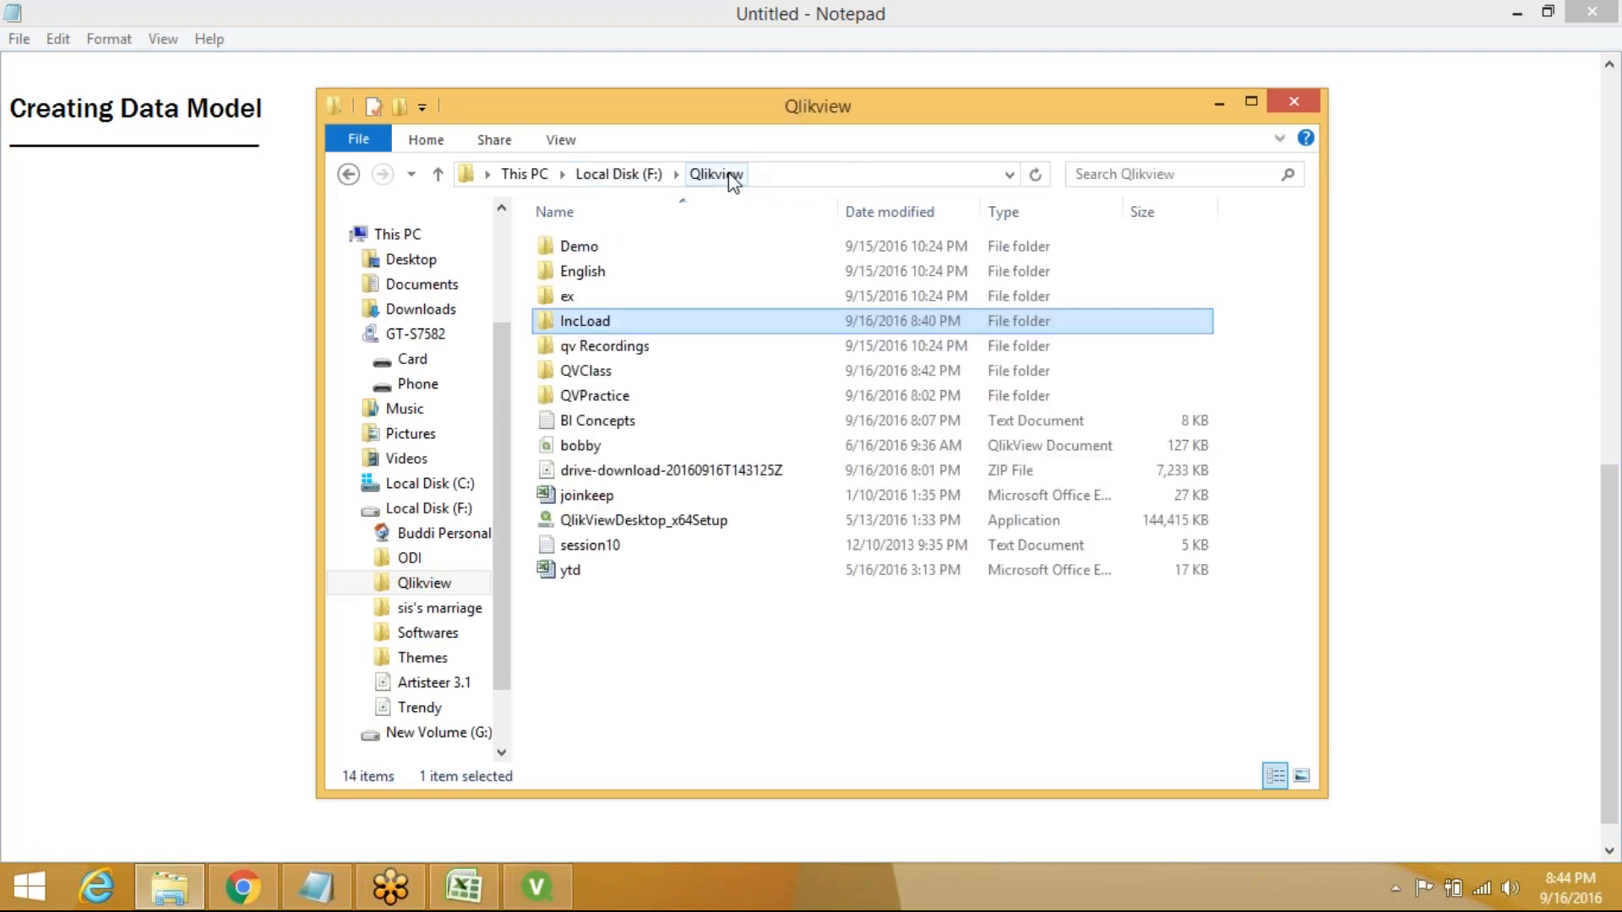
double_click(623, 252)
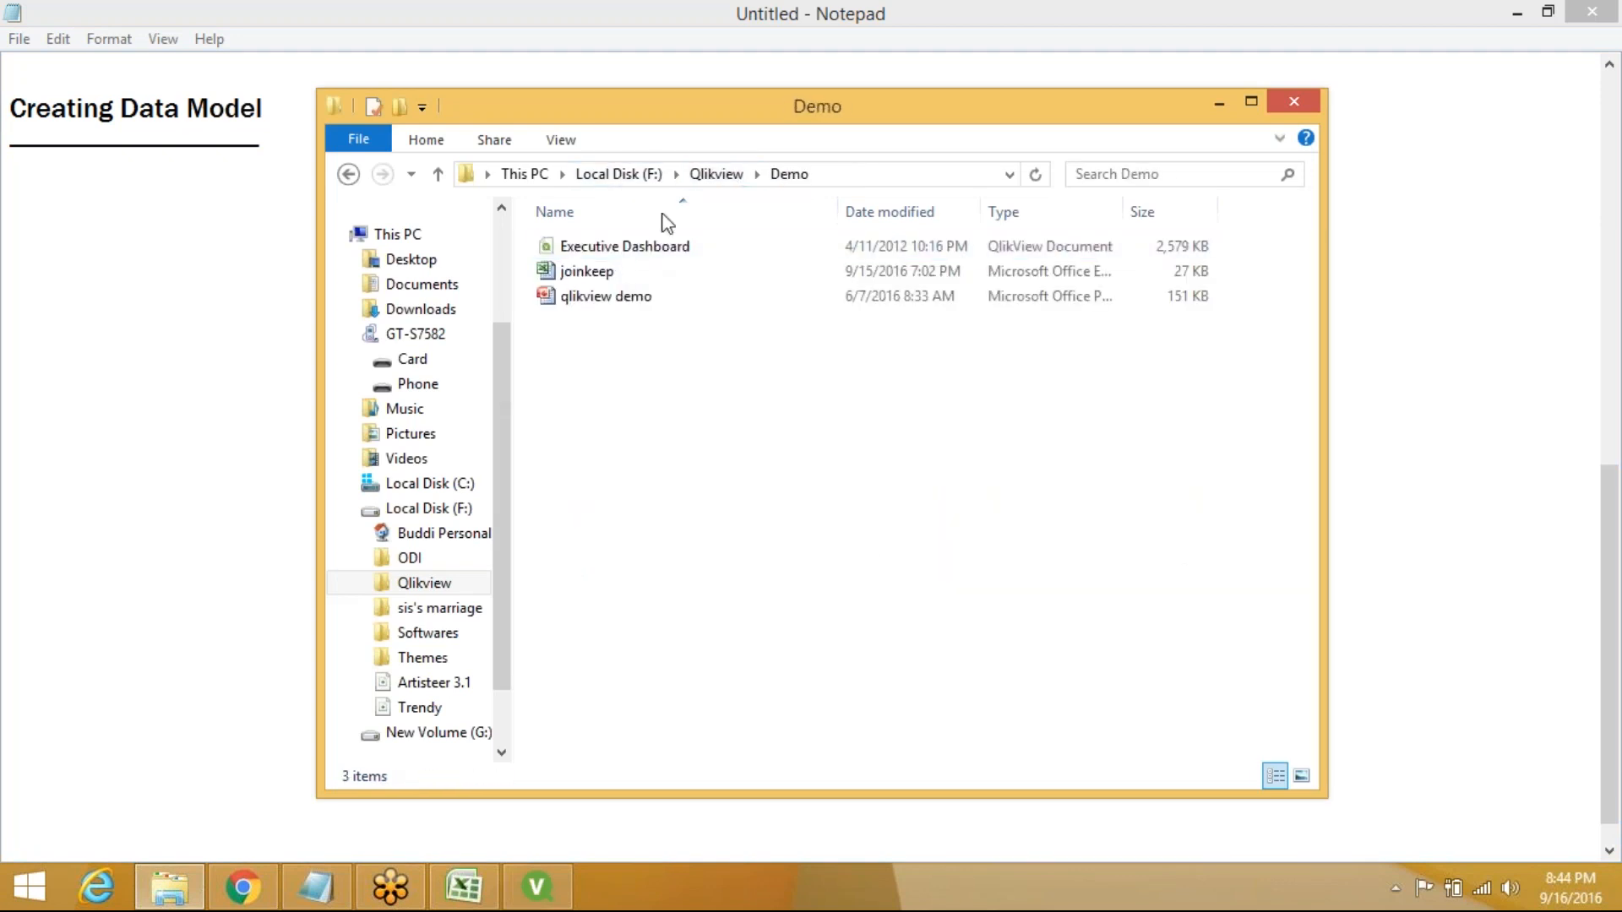
left_click(716, 175)
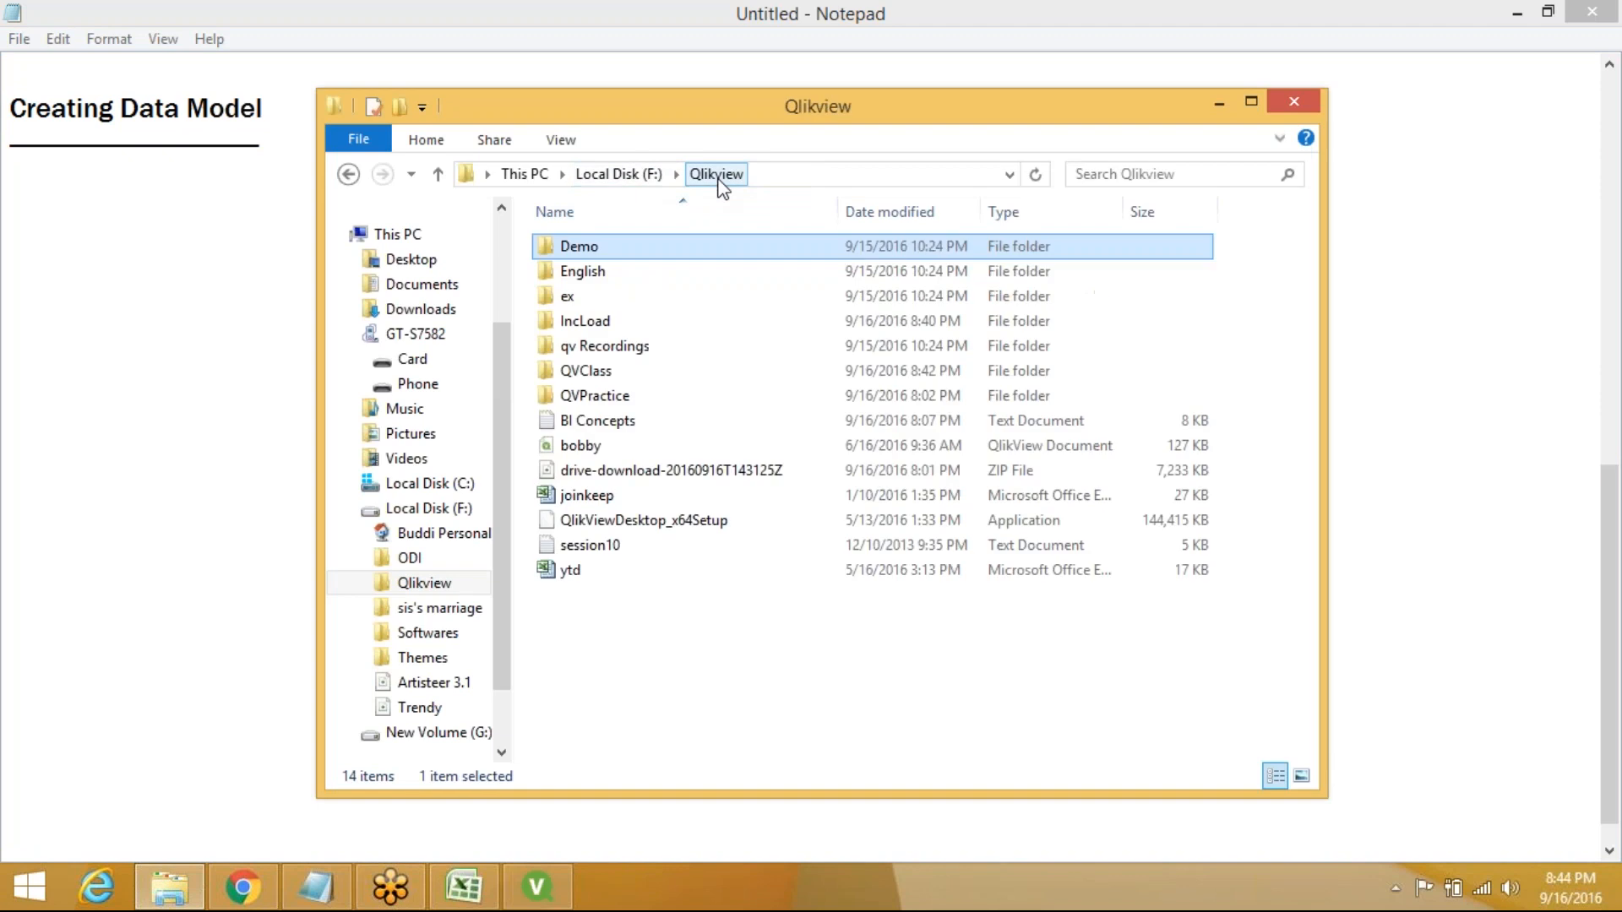
double_click(635, 268)
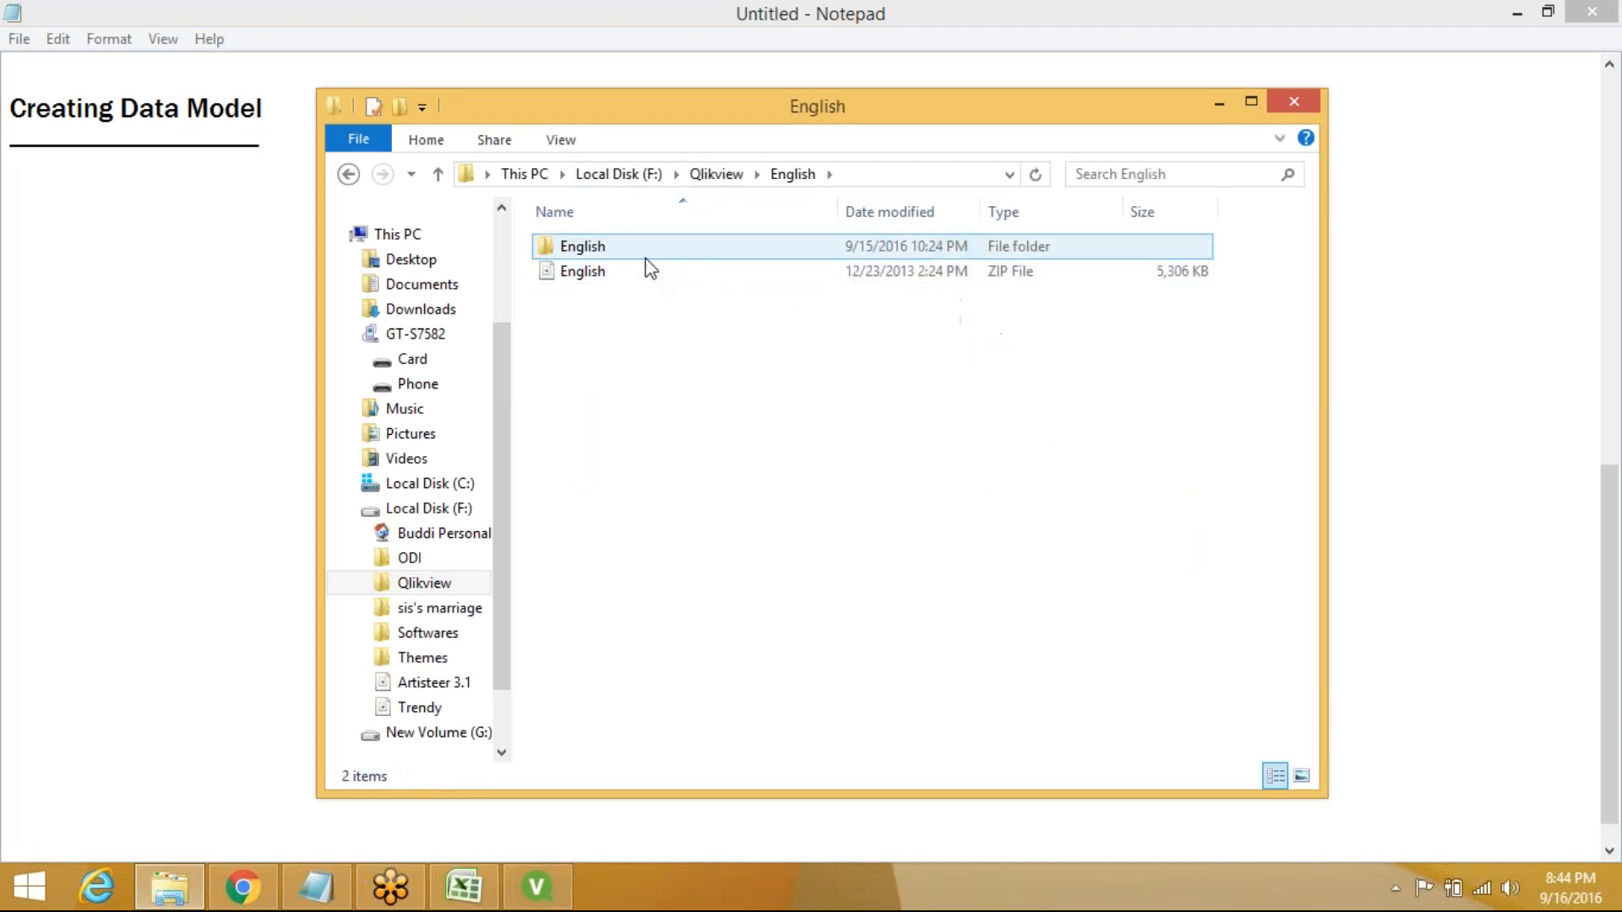
double_click(684, 252)
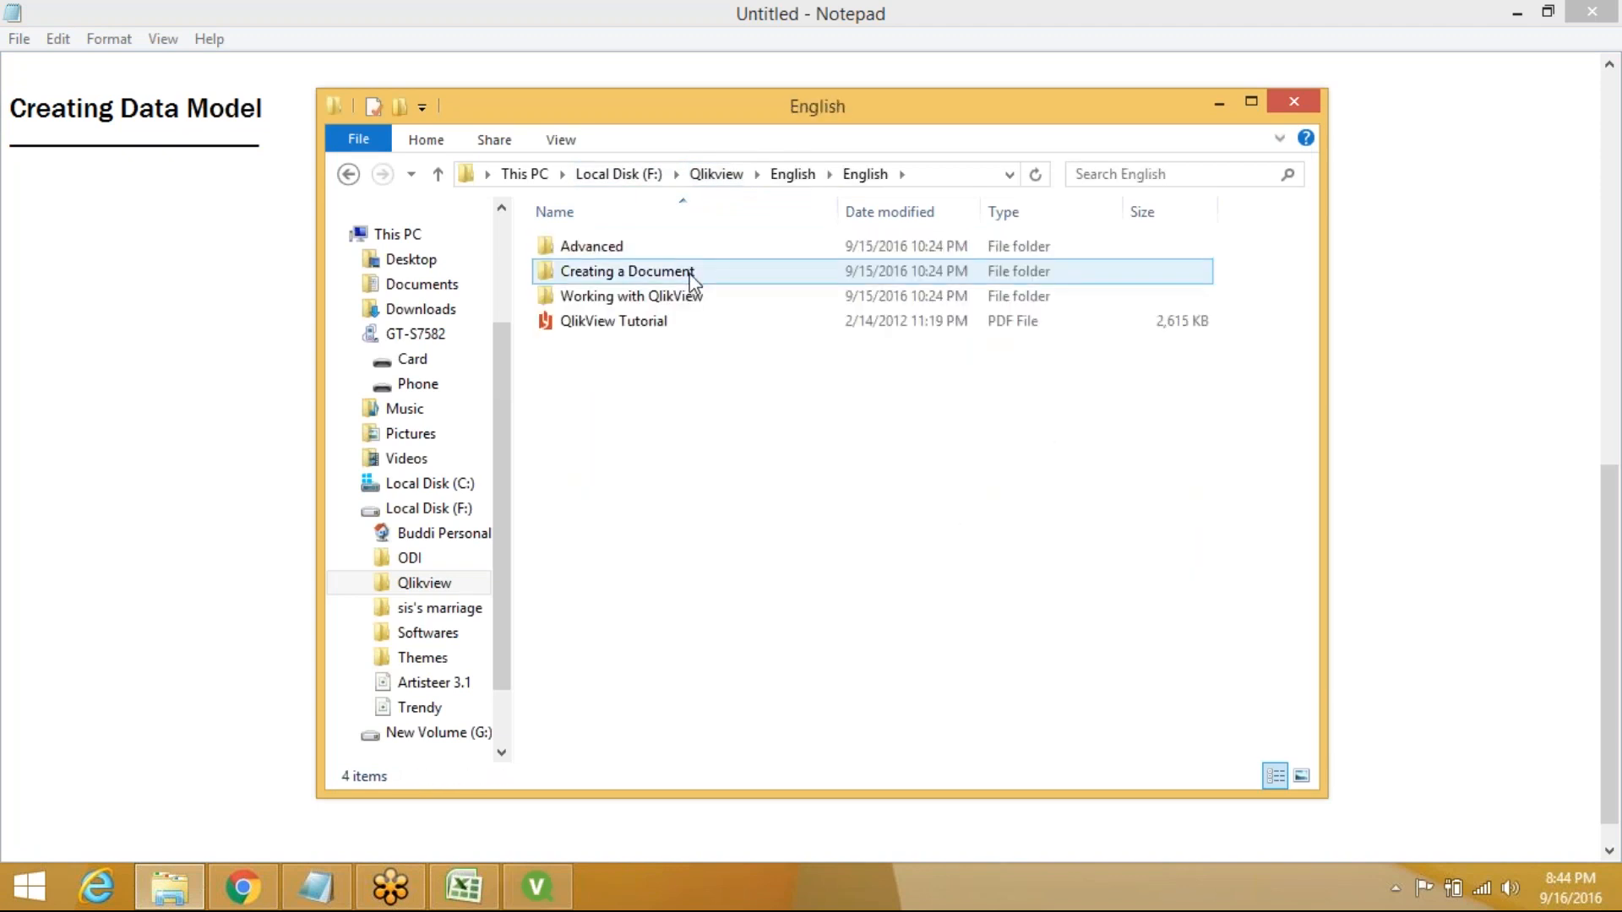
double_click(691, 274)
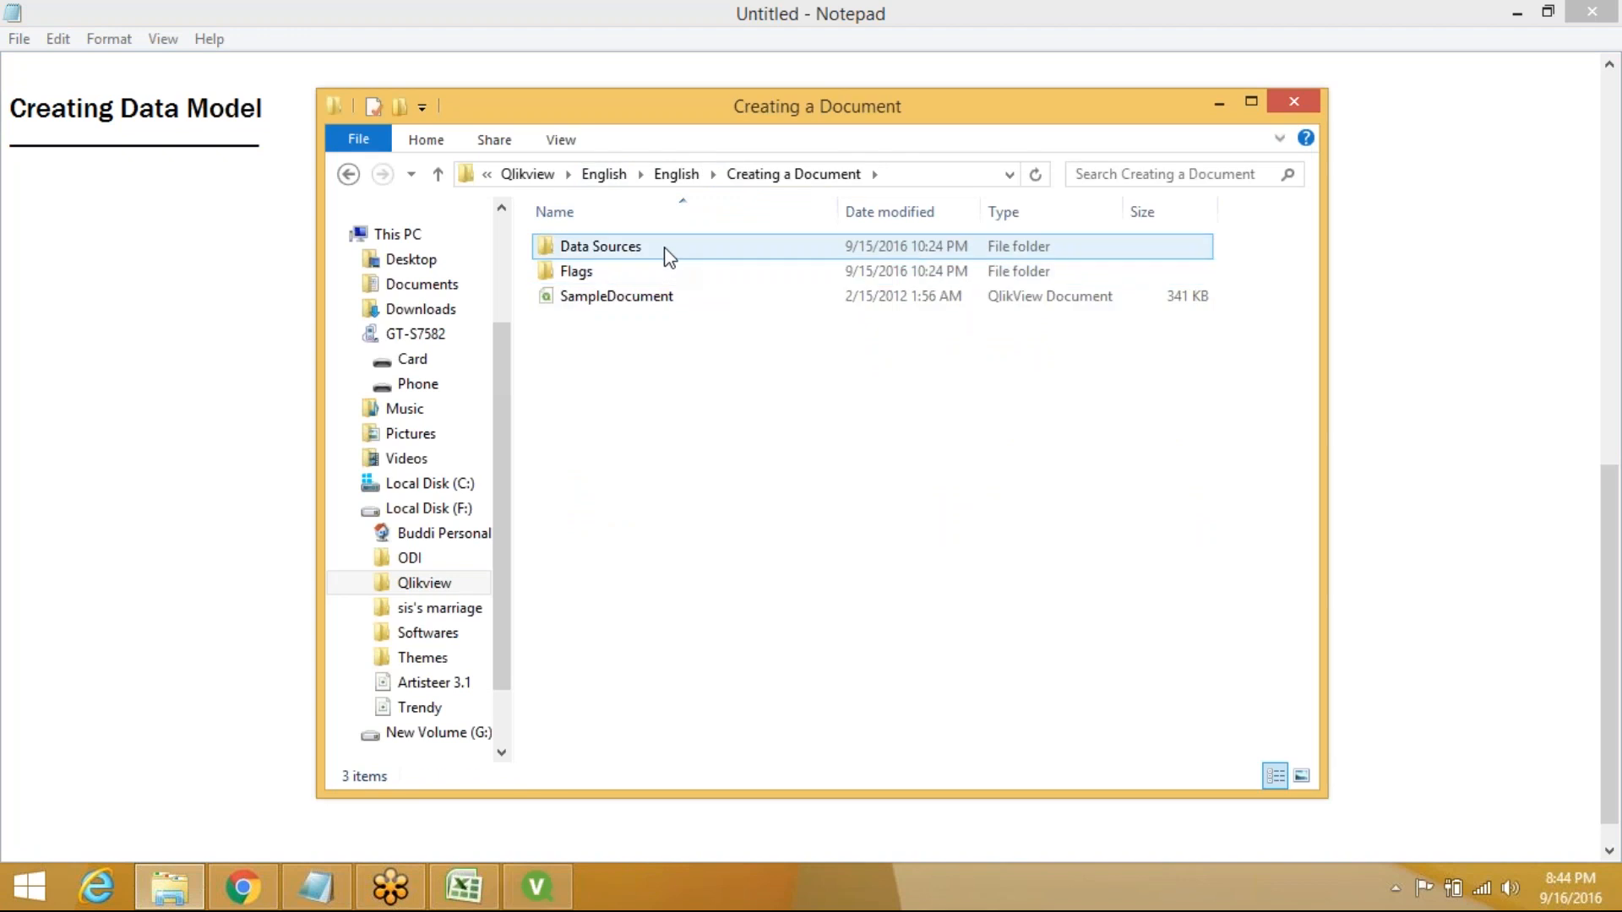
double_click(669, 247)
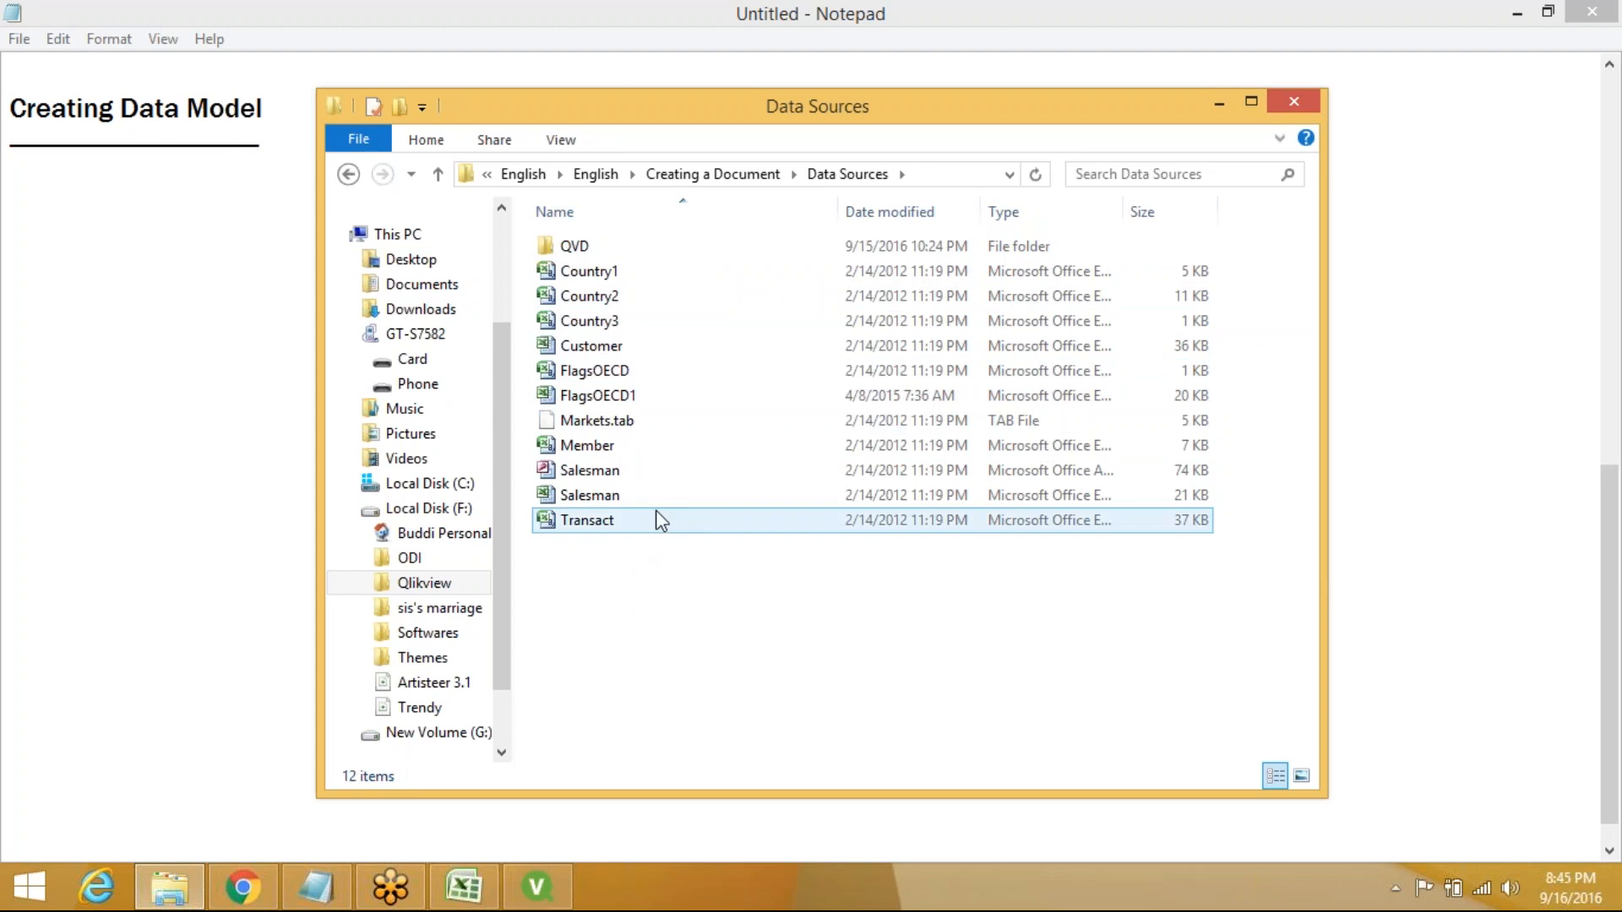
Go back up through Creating a Document and English to the Qlikview folder
left_click(708, 175)
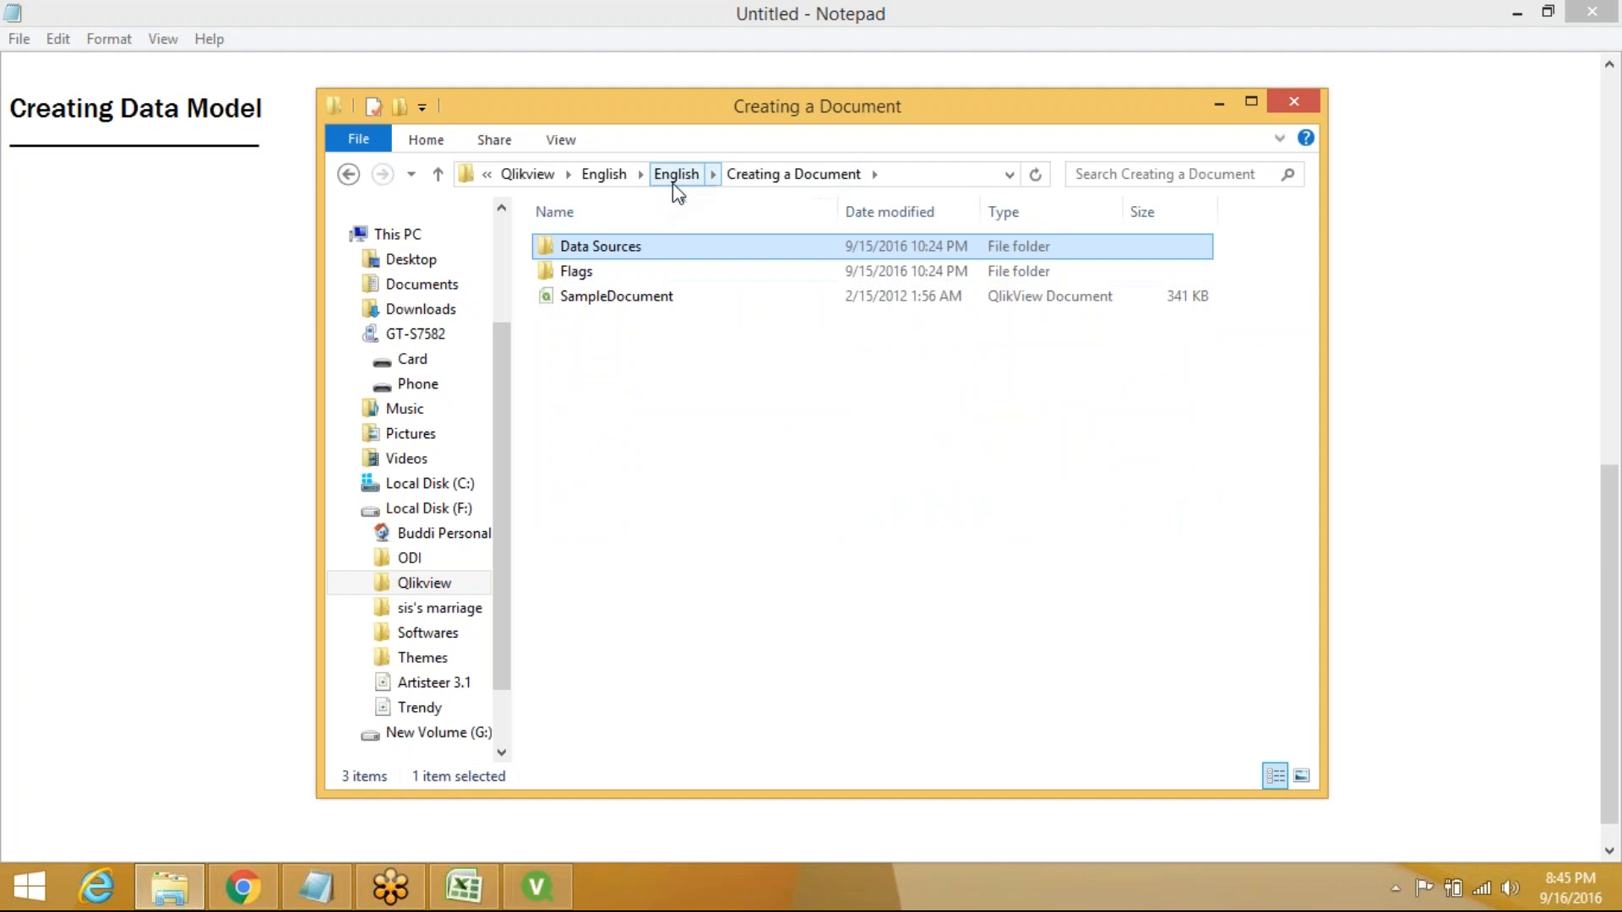
left_click(679, 175)
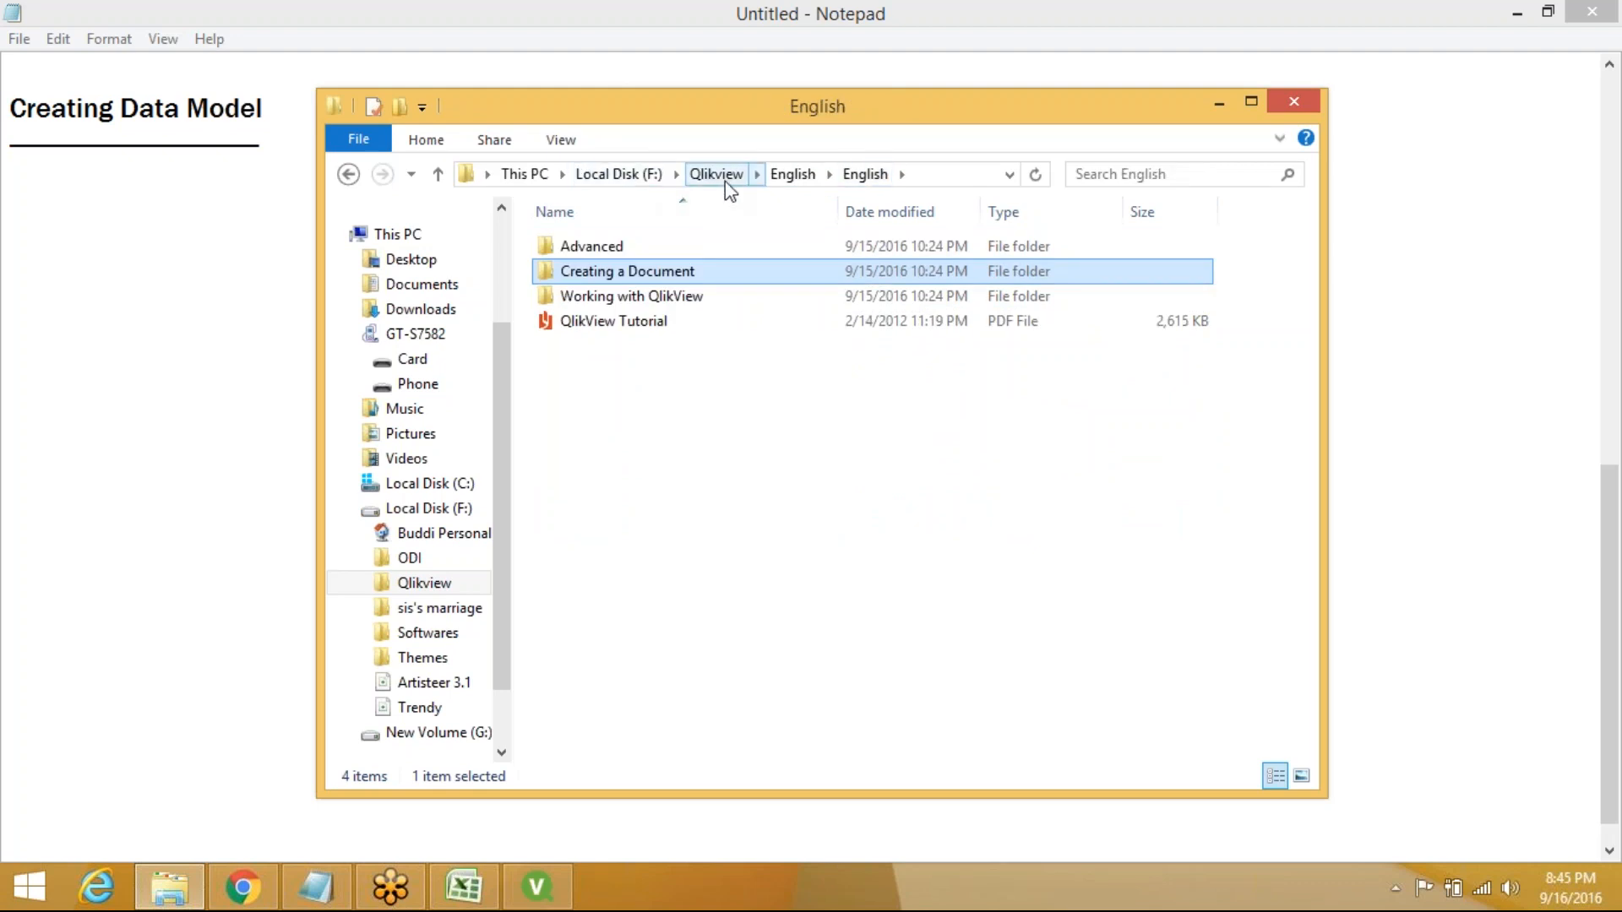
left_click(725, 181)
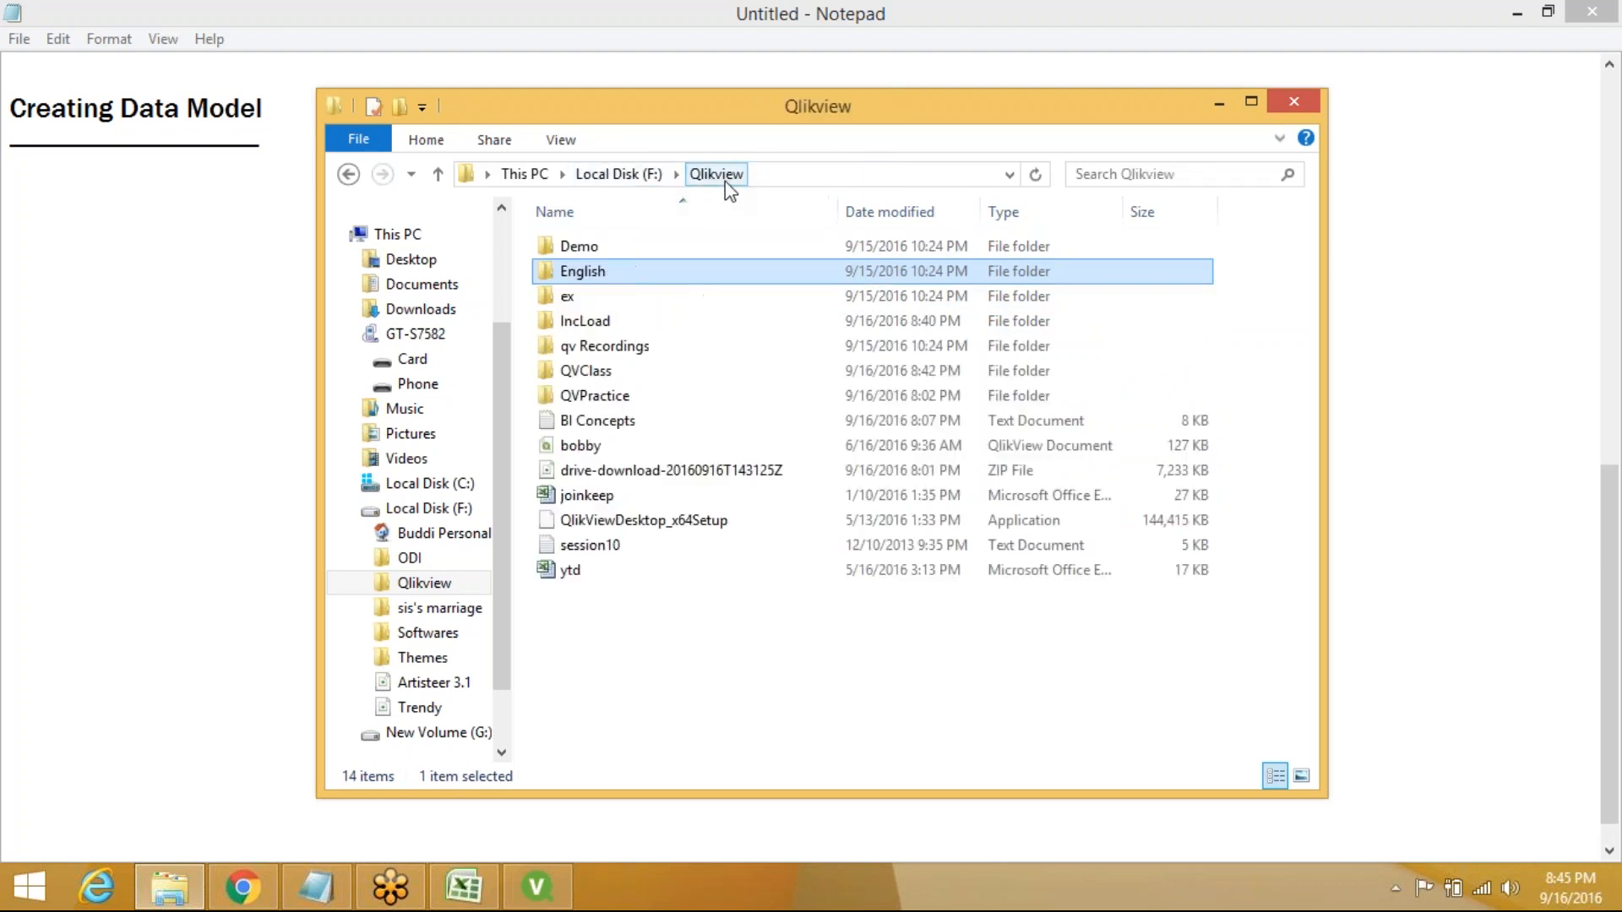
Add a new folder named qvd2 inside QVClass, next to cls830
double_click(636, 370)
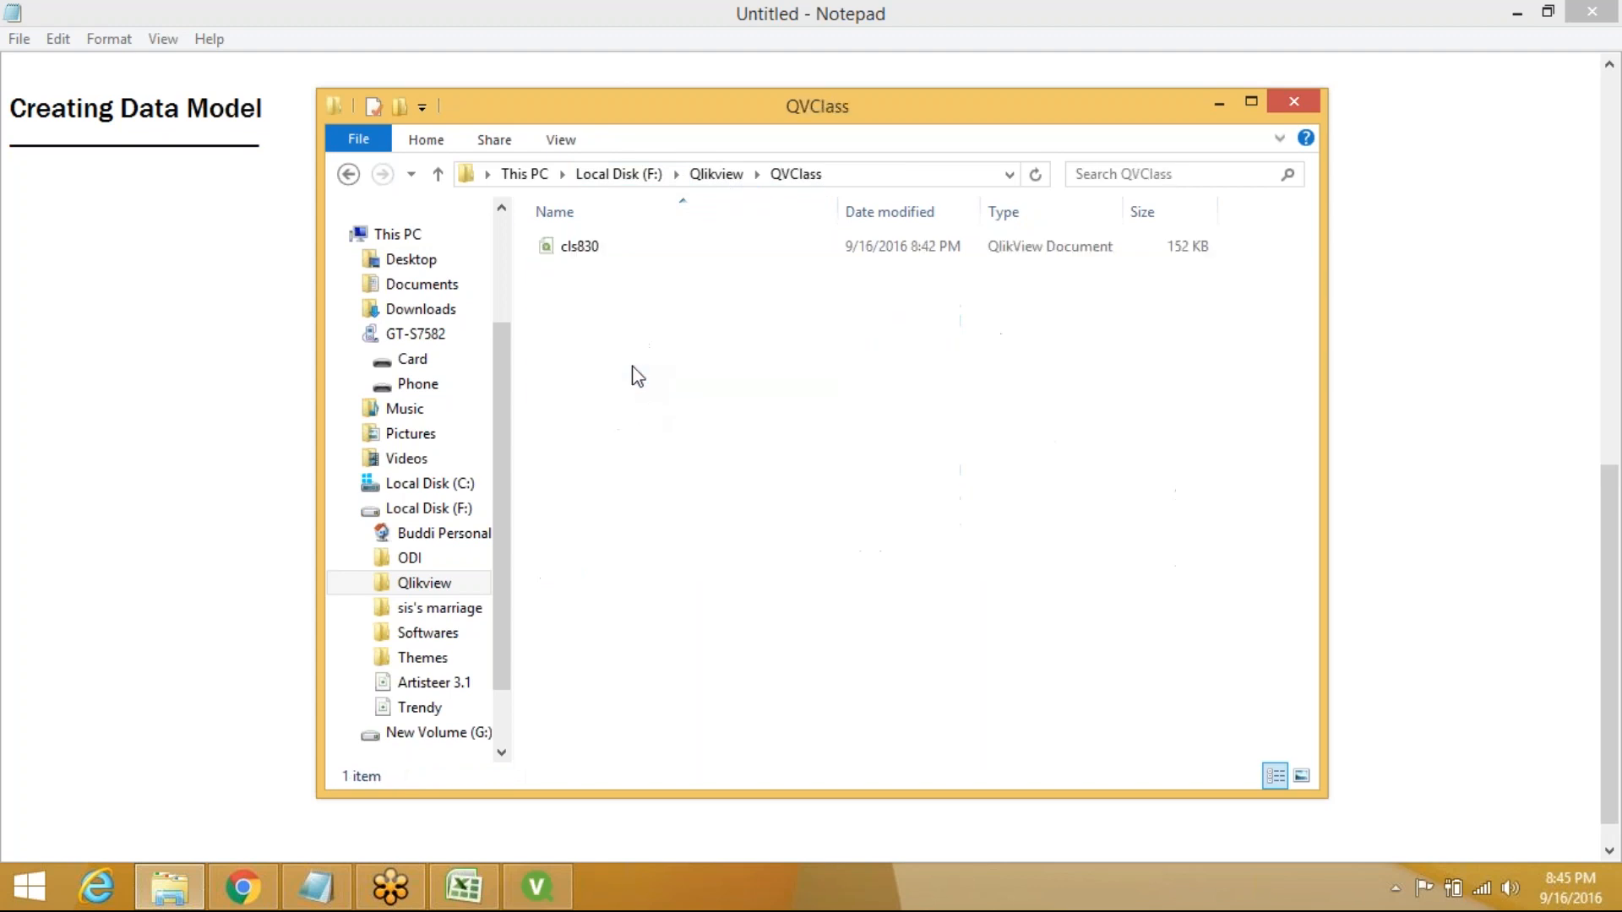
right_click(570, 303)
mouse_move(676, 596)
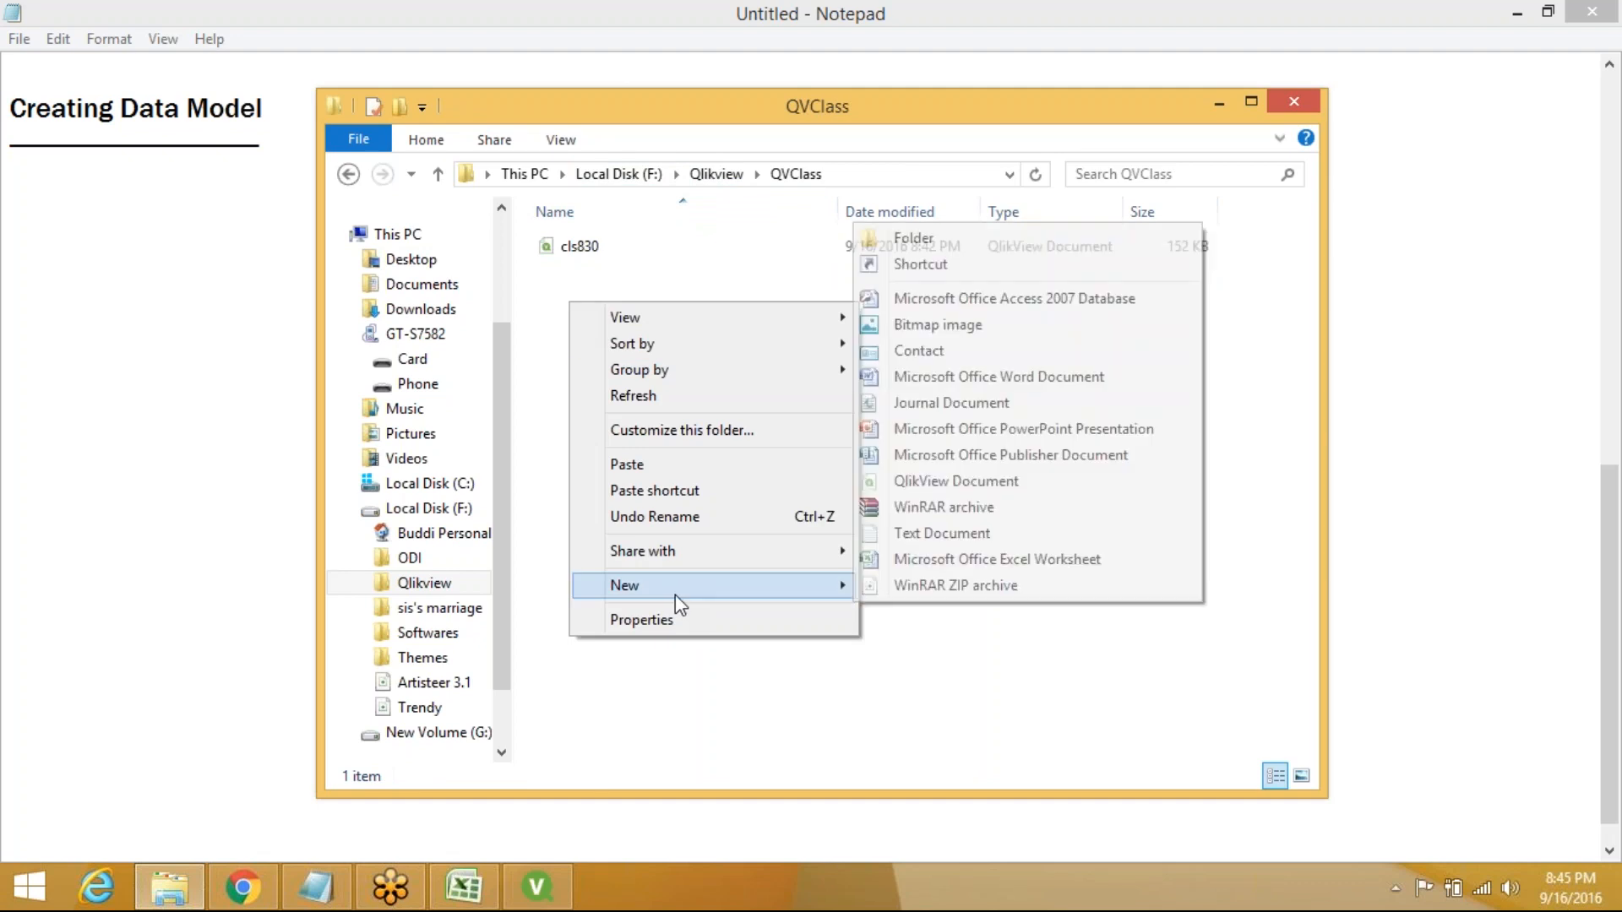
left_click(935, 238)
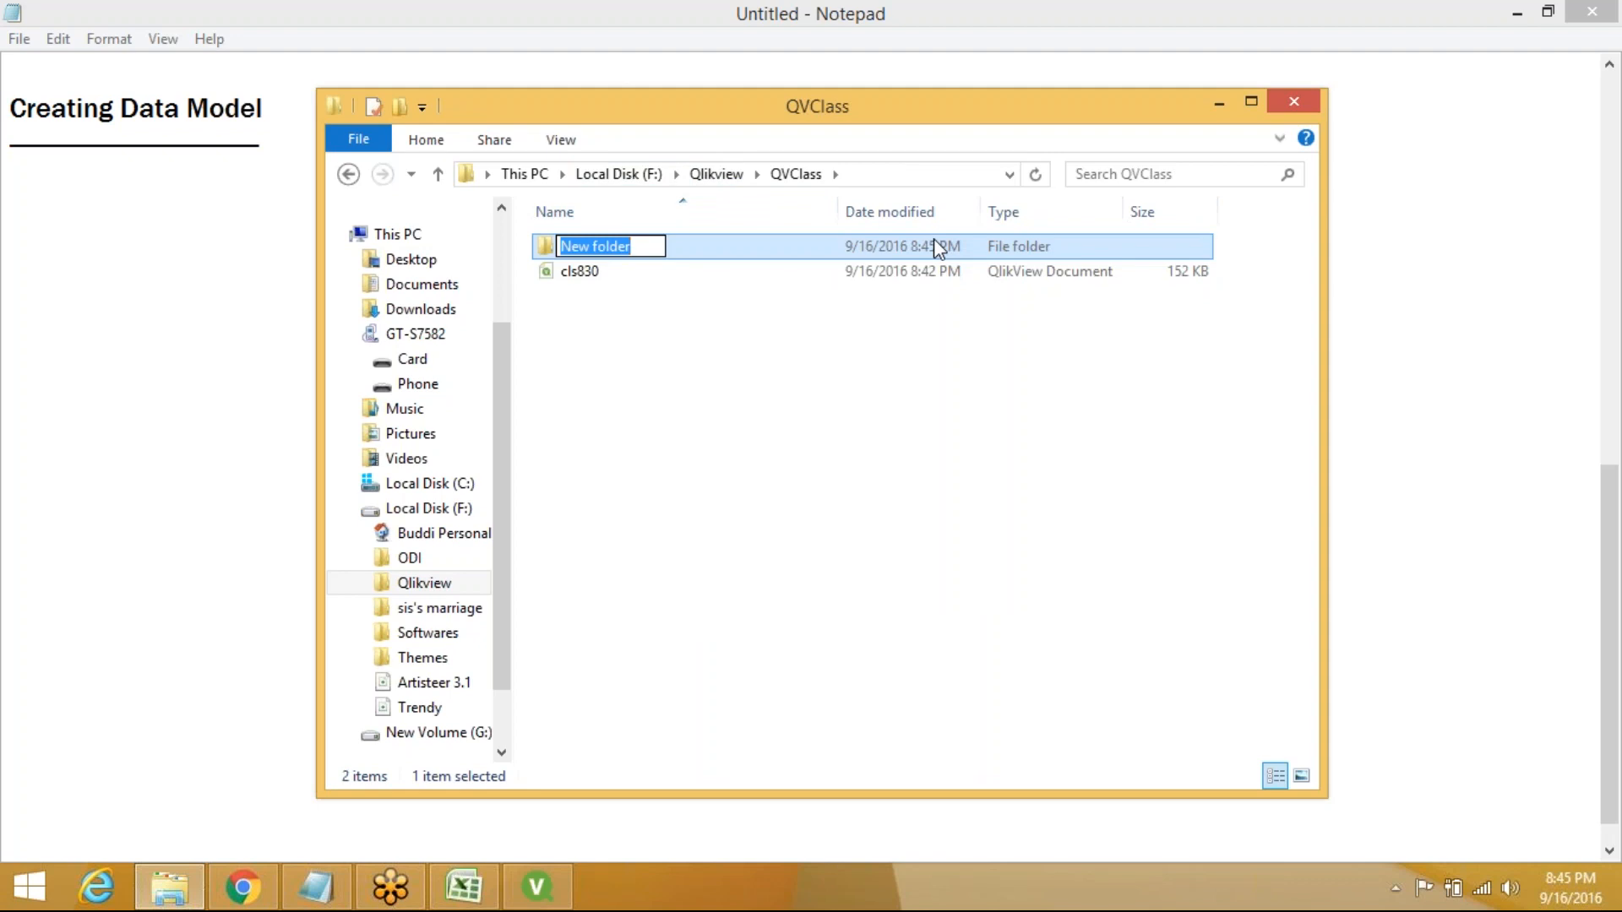
type("qvd2")
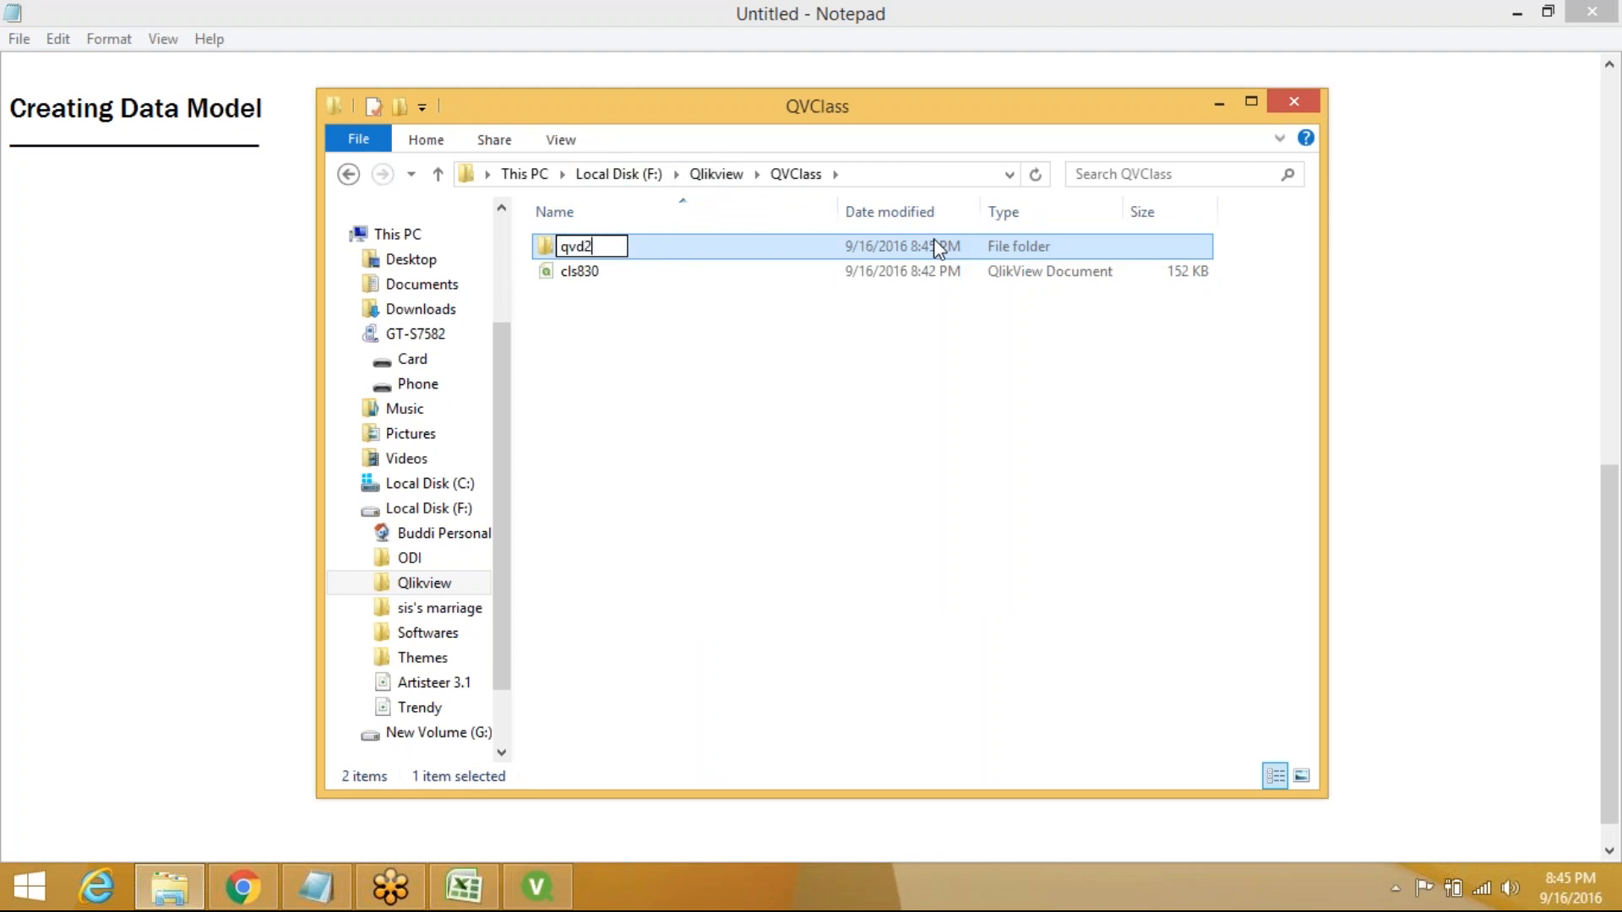
left_click(804, 382)
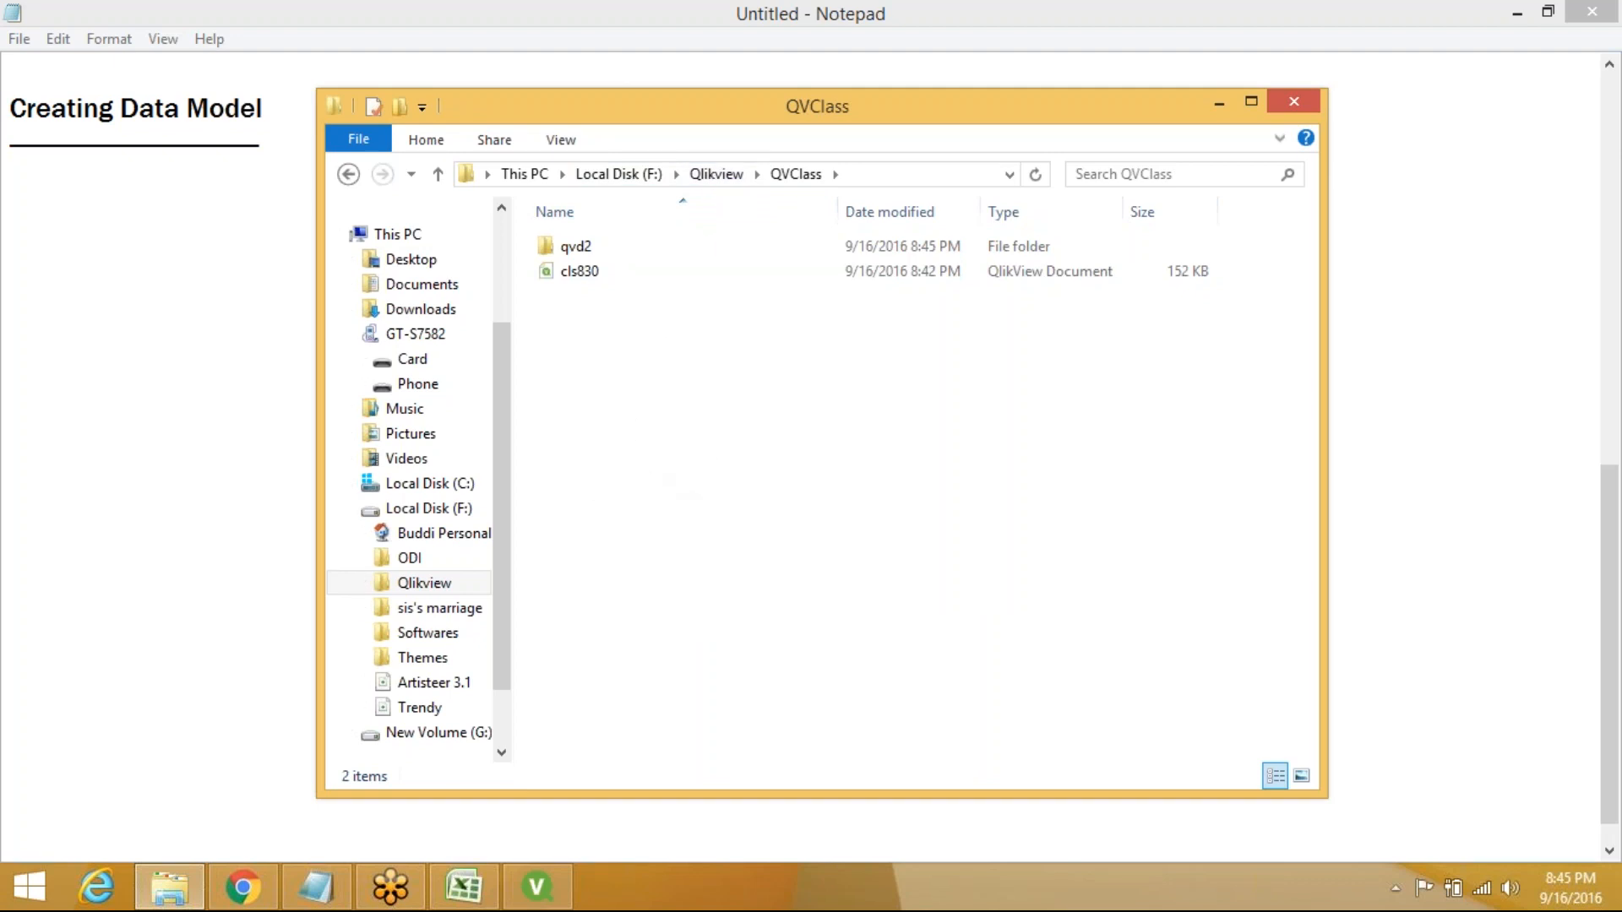
Delete the Orders LOAD statement from the cls830 script and add blank lines
left_click(551, 893)
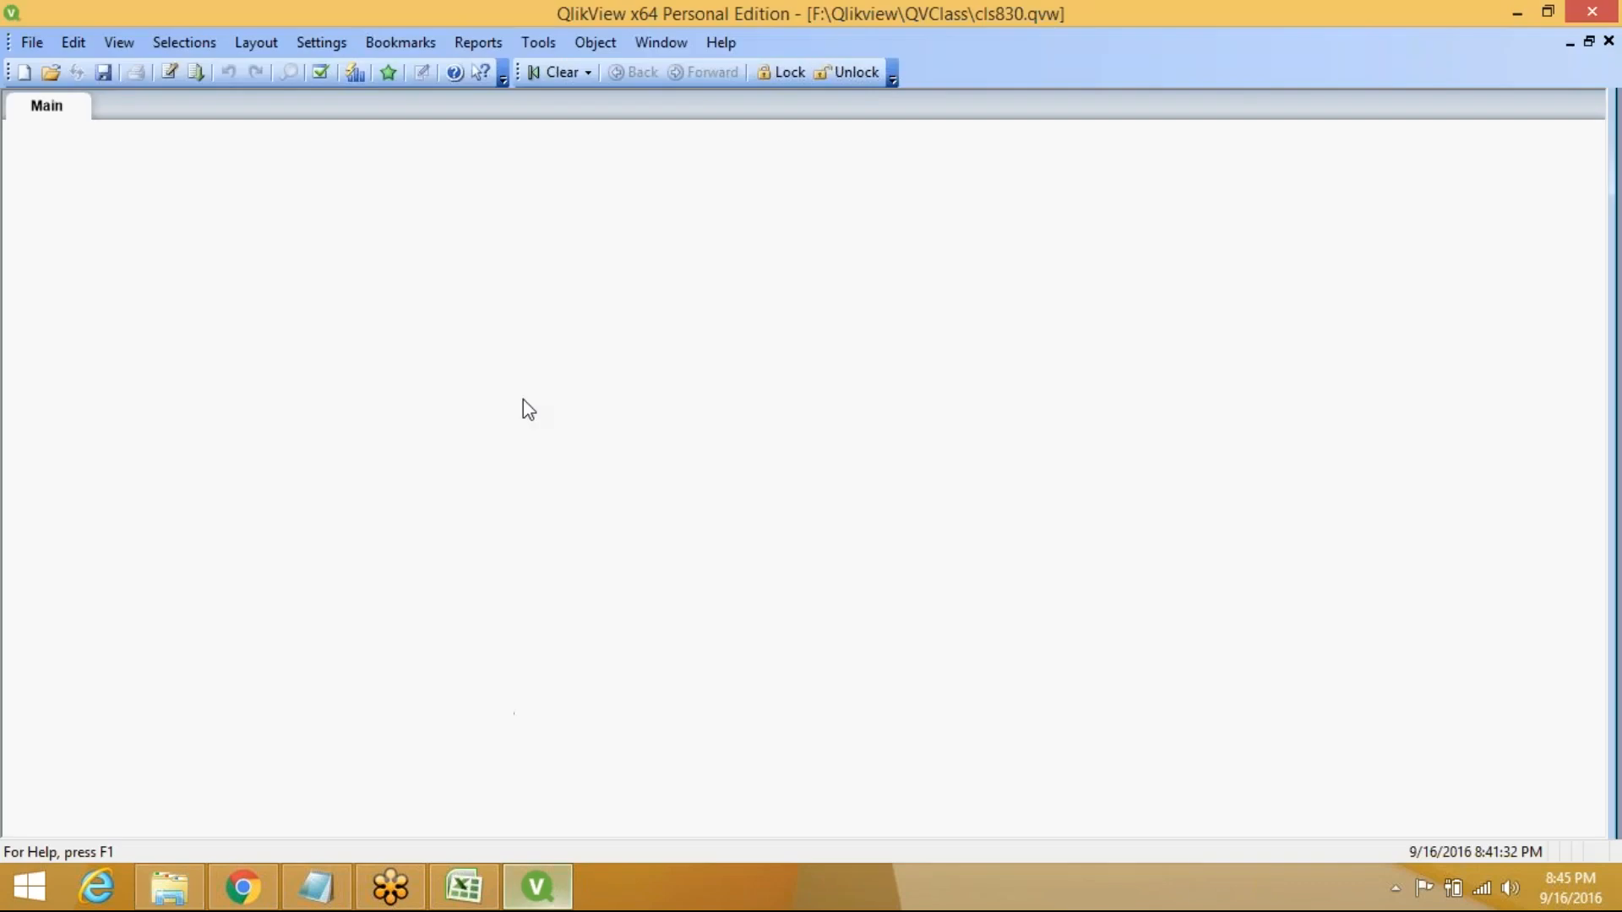
key("ctrl+e")
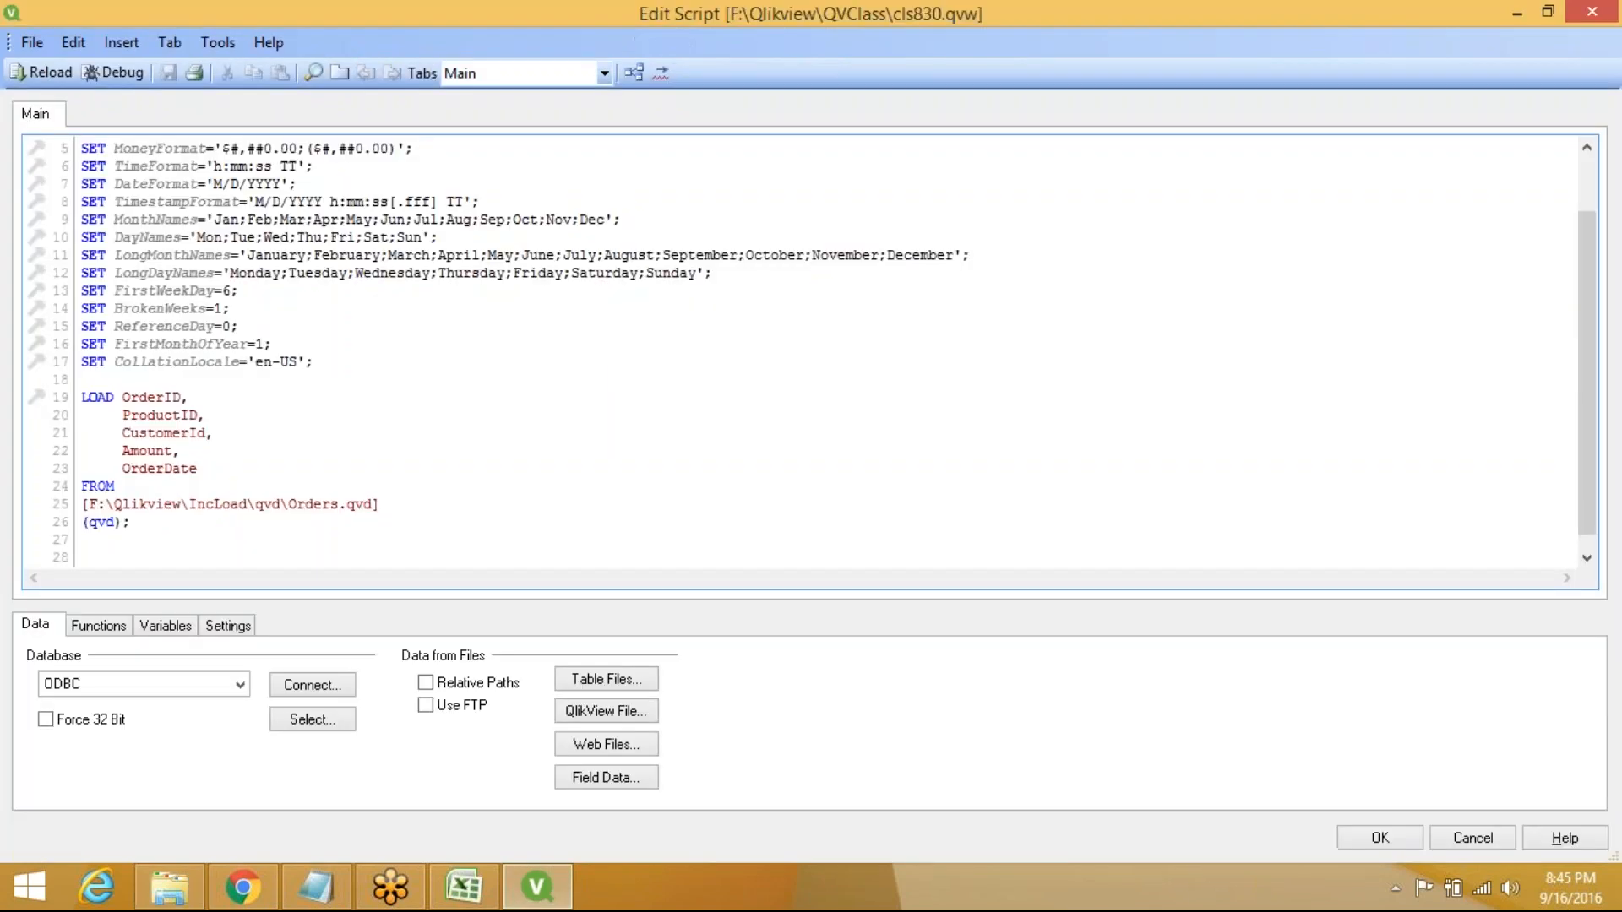
left_click_drag(81, 397, 325, 521)
key("Delete")
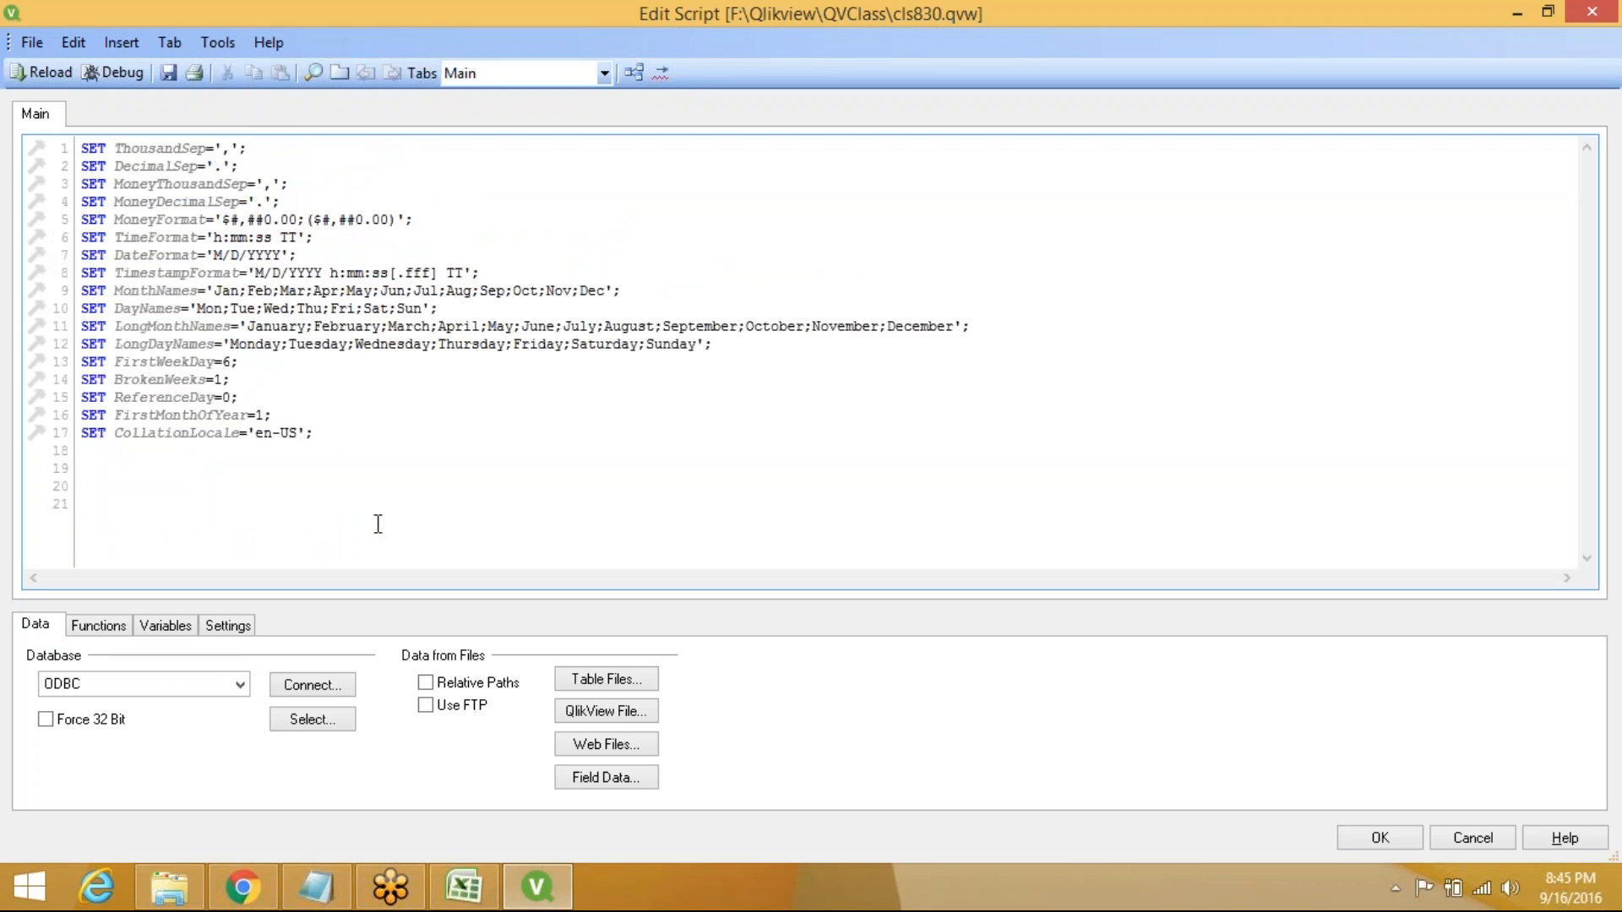
key("Return")
key("Return")
key("Return")
key("Return")
key("Return")
key("Return")
key("Return")
key("Return")
key("Return")
key("Return")
key("Return")
key("Return")
key("Return")
key("Return")
key("Return")
key("Return")
key("Return")
key("Return")
key("Return")
key("Return")
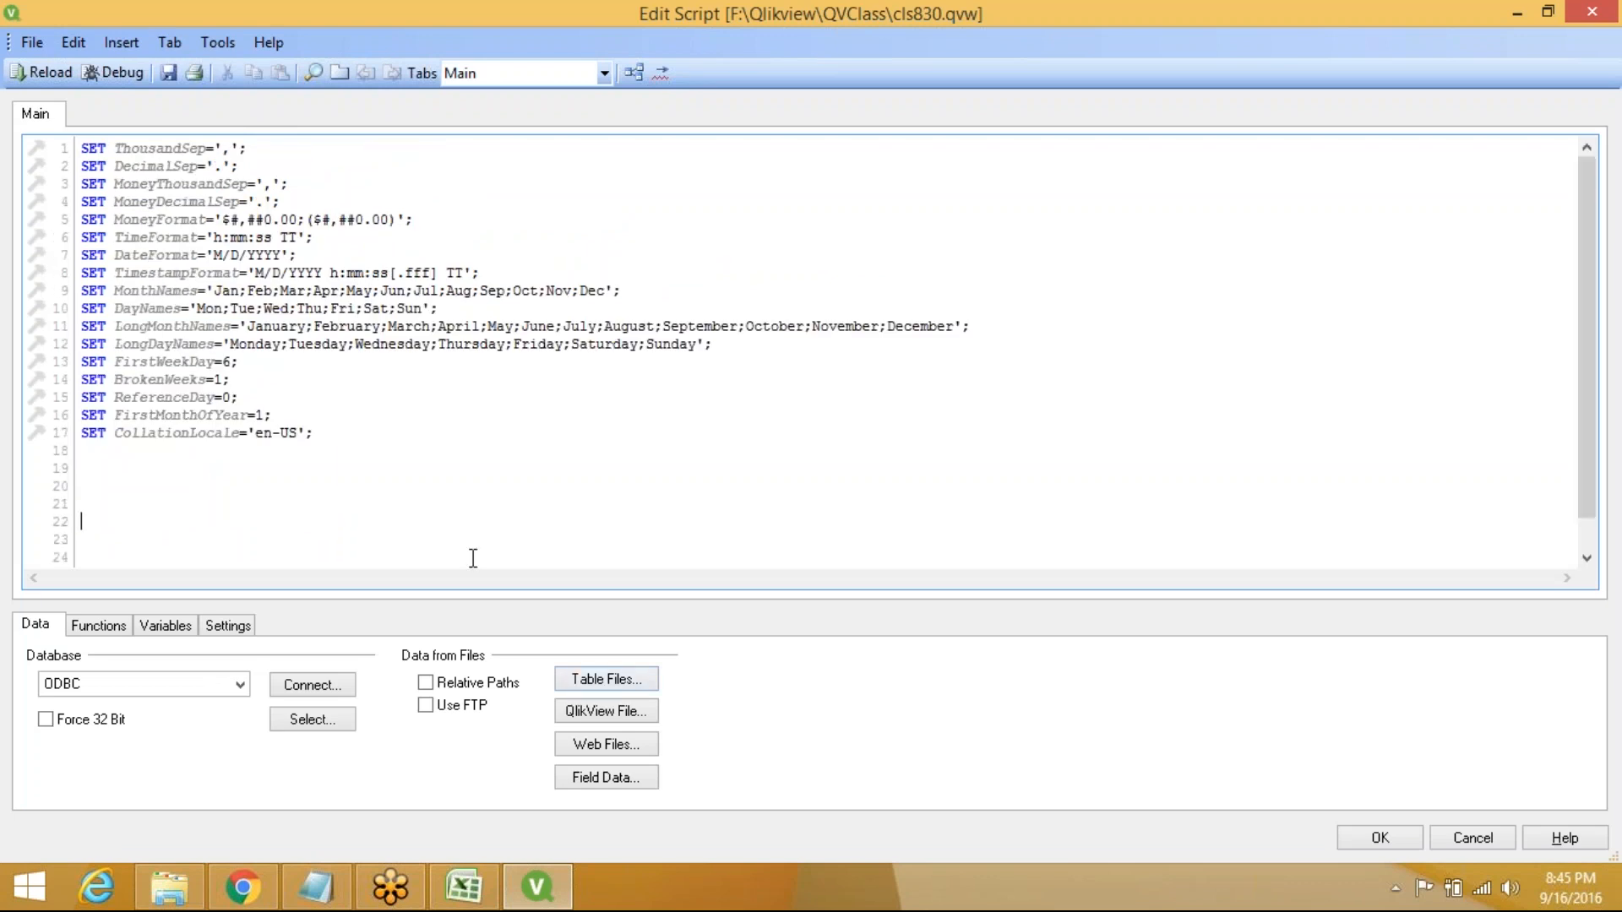
key("Return")
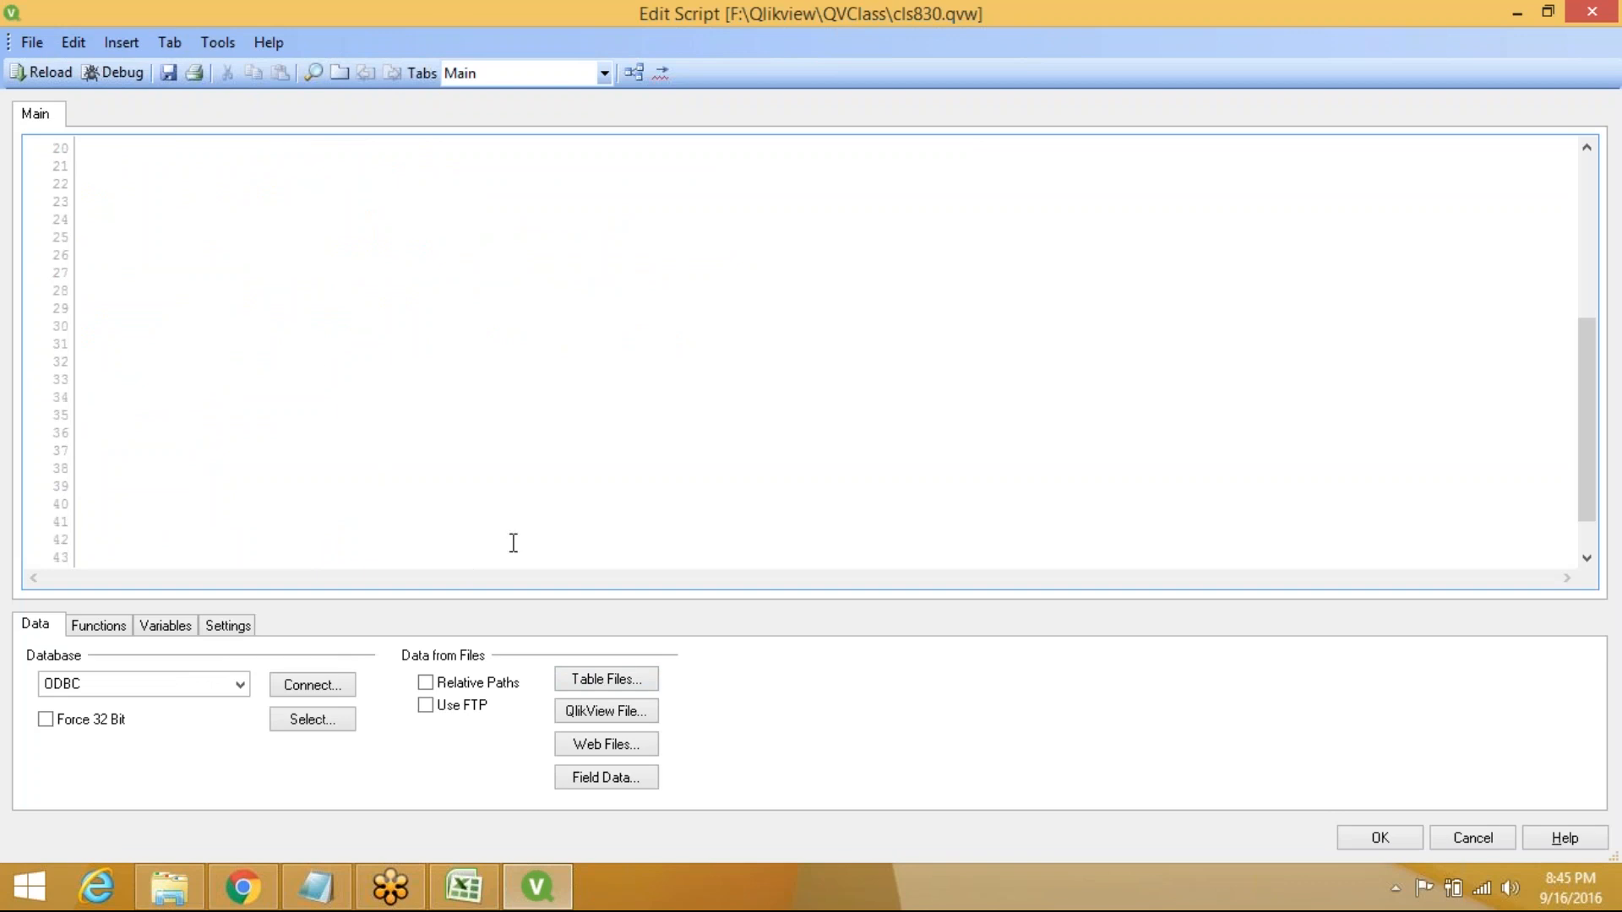
Browse the Table Files dialog to Qlikview\English\English\Creating a Document\Data Sources
left_click(615, 681)
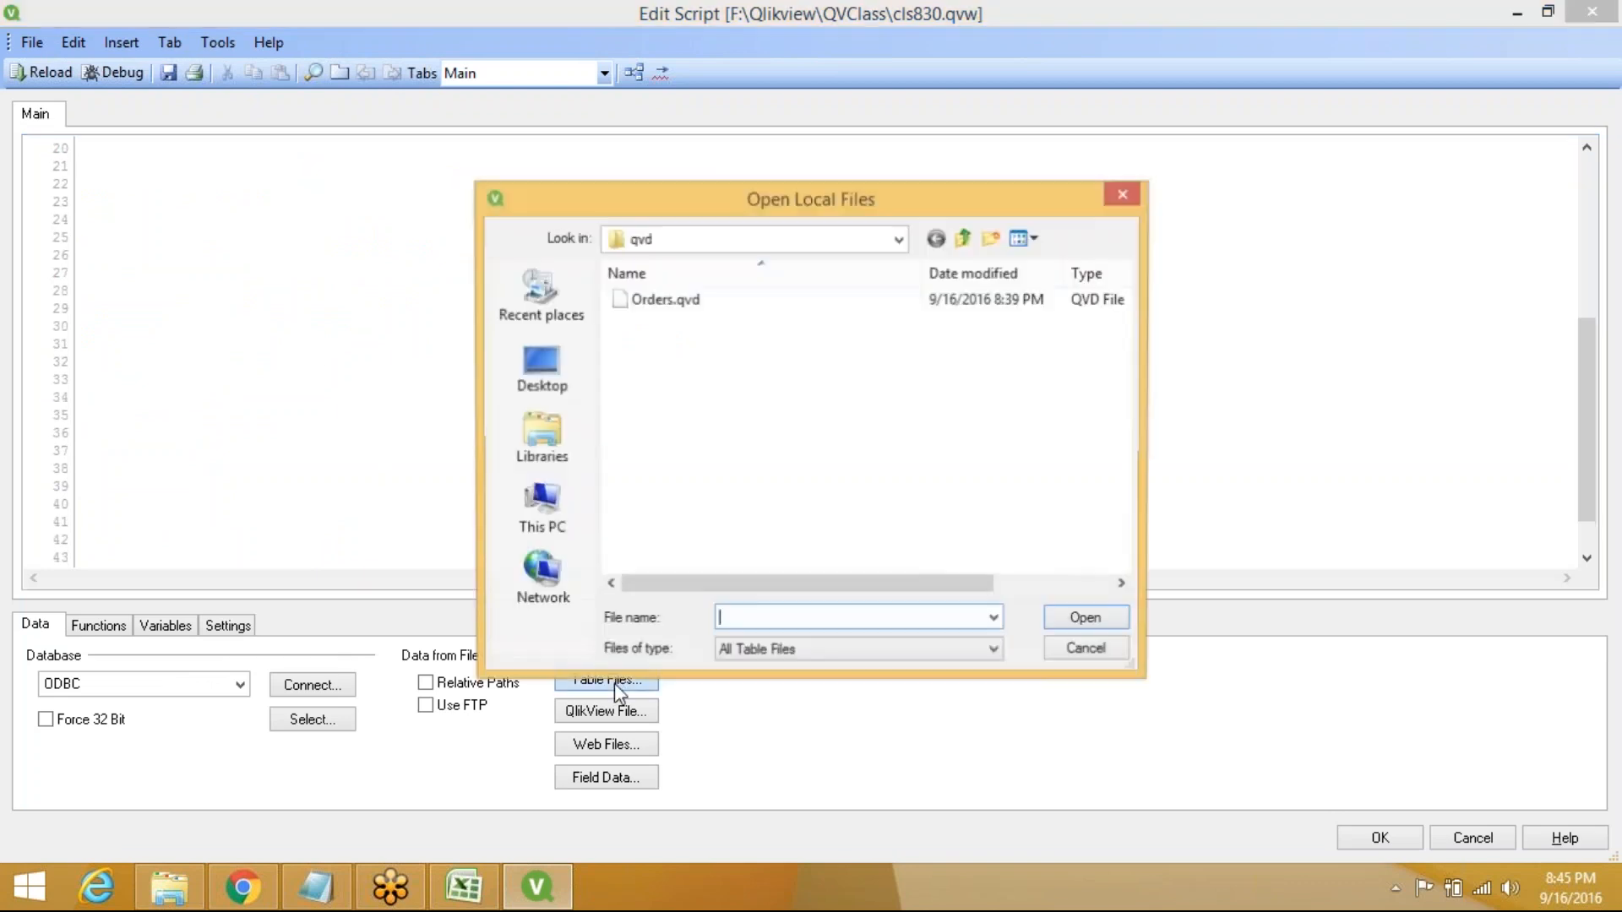
left_click(900, 240)
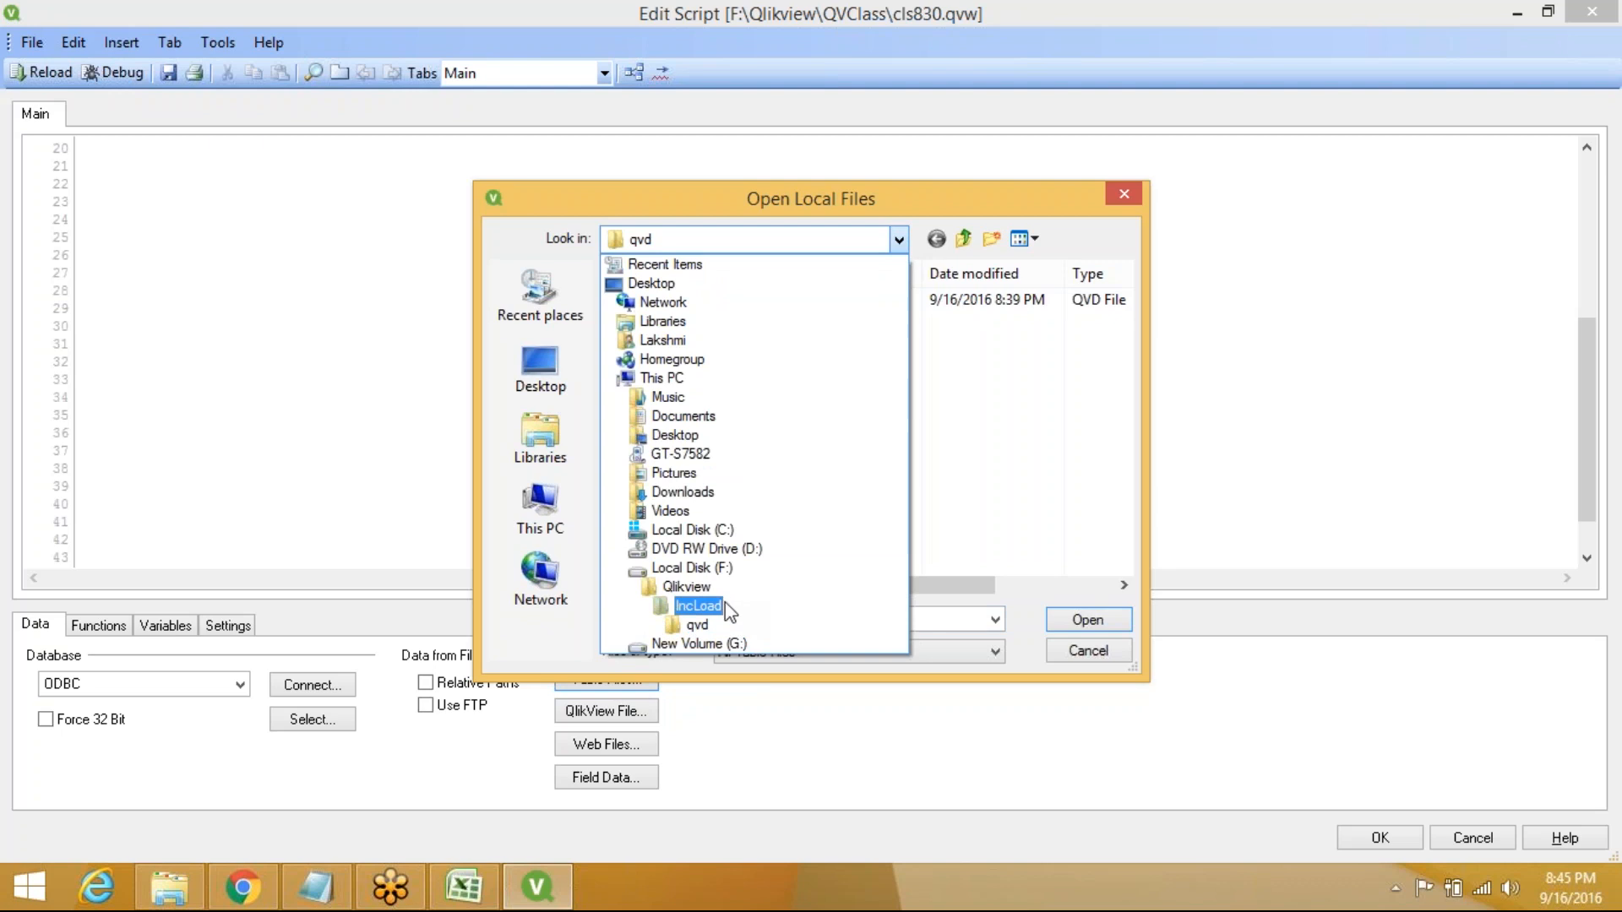
left_click(688, 587)
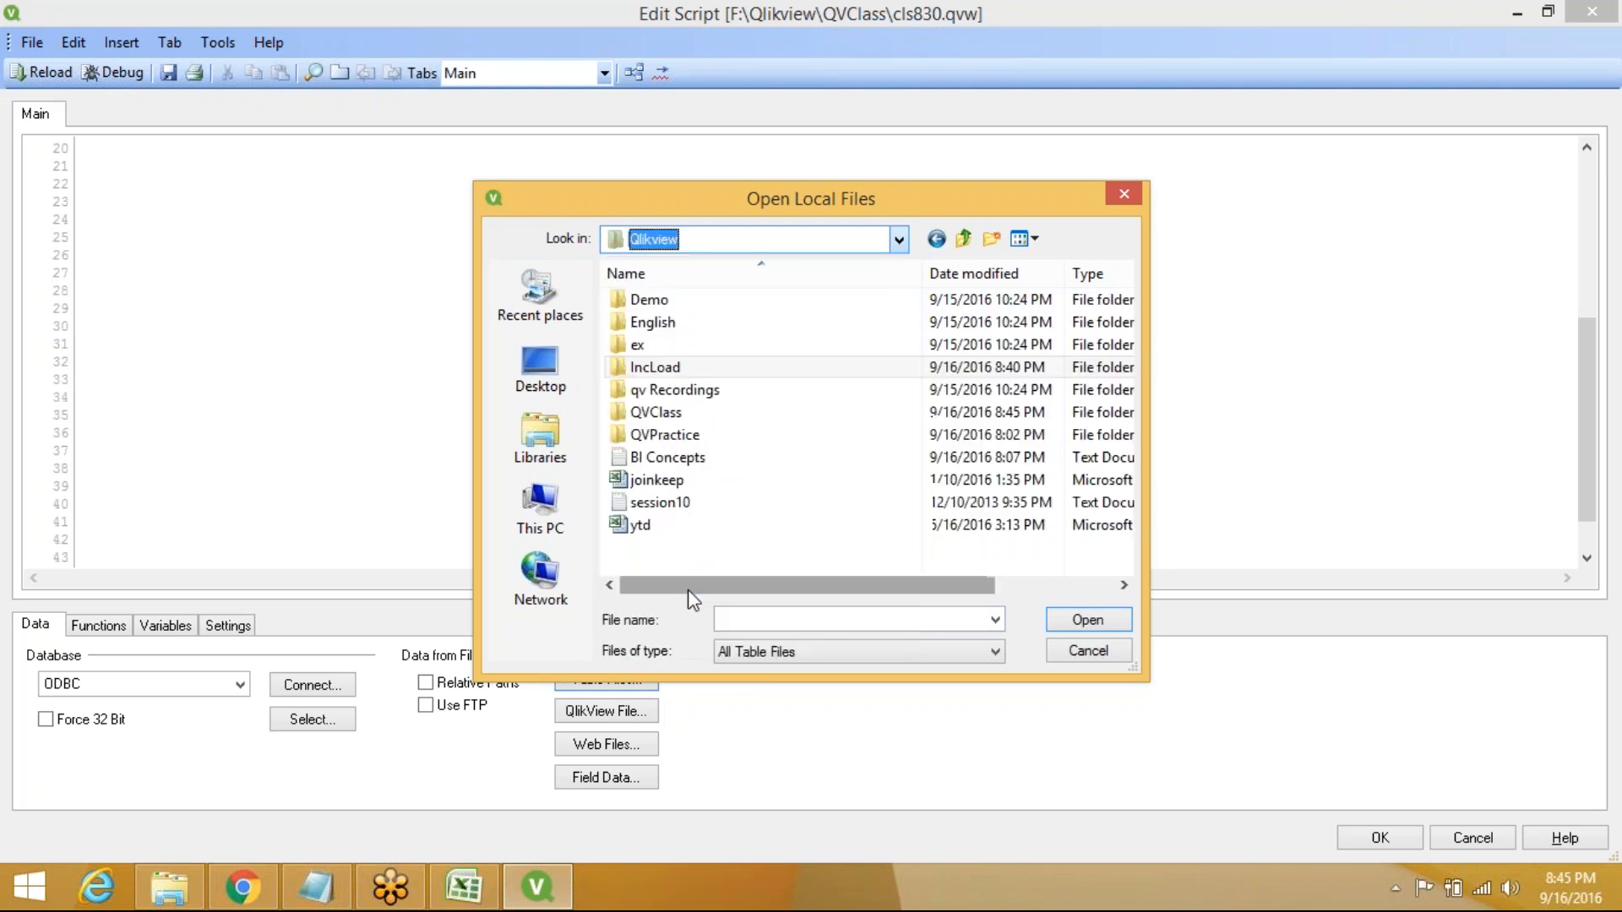
double_click(687, 328)
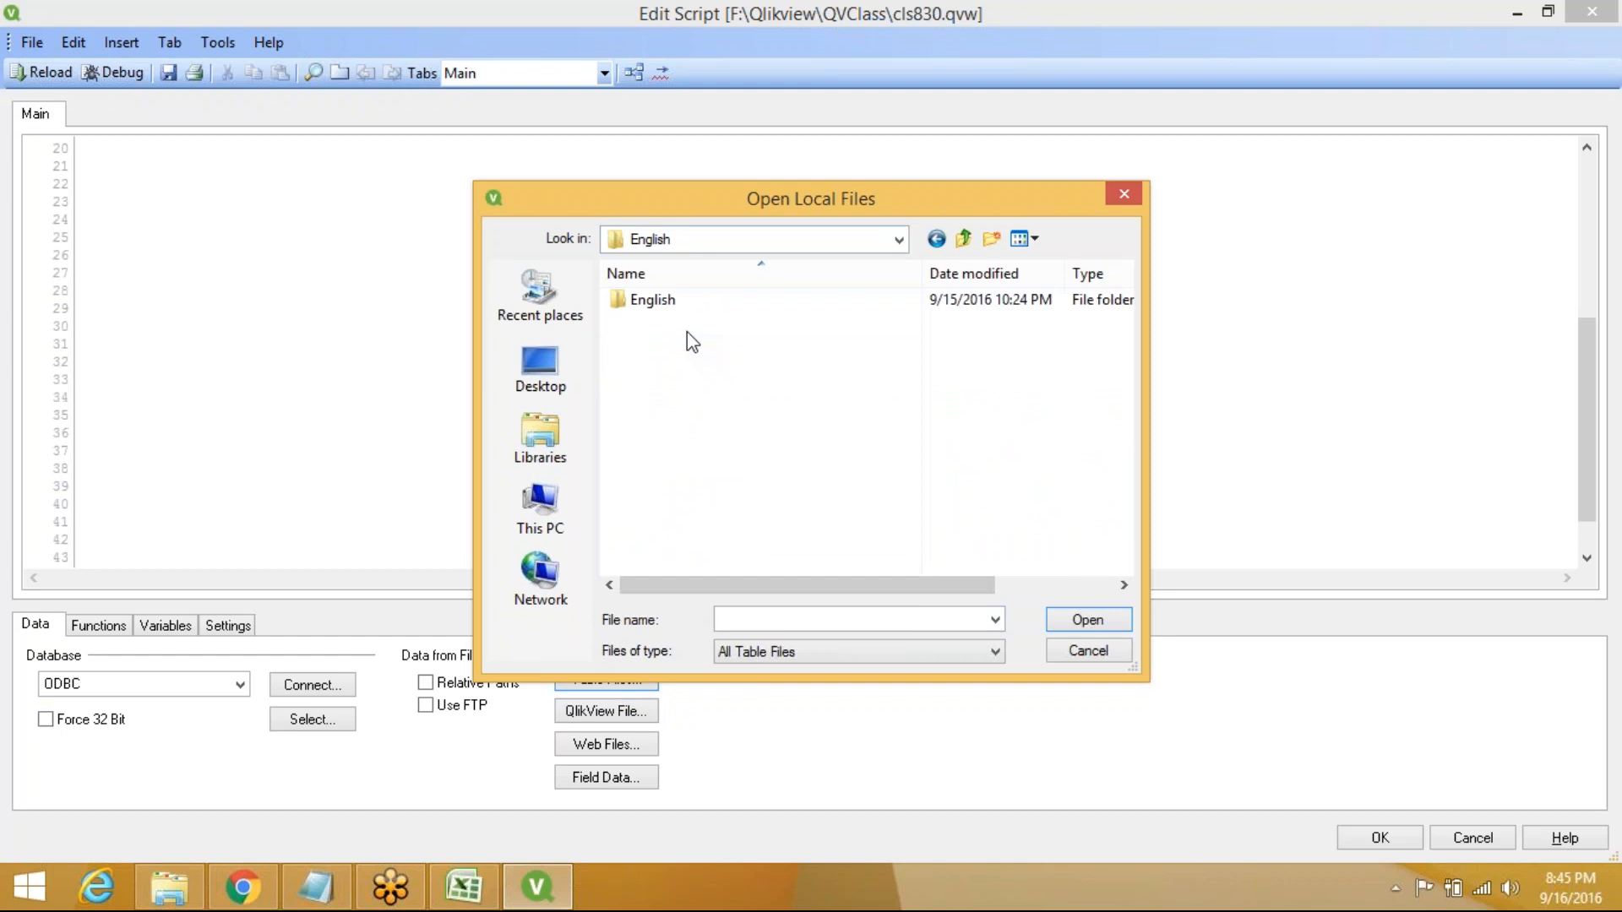
double_click(727, 303)
double_click(747, 323)
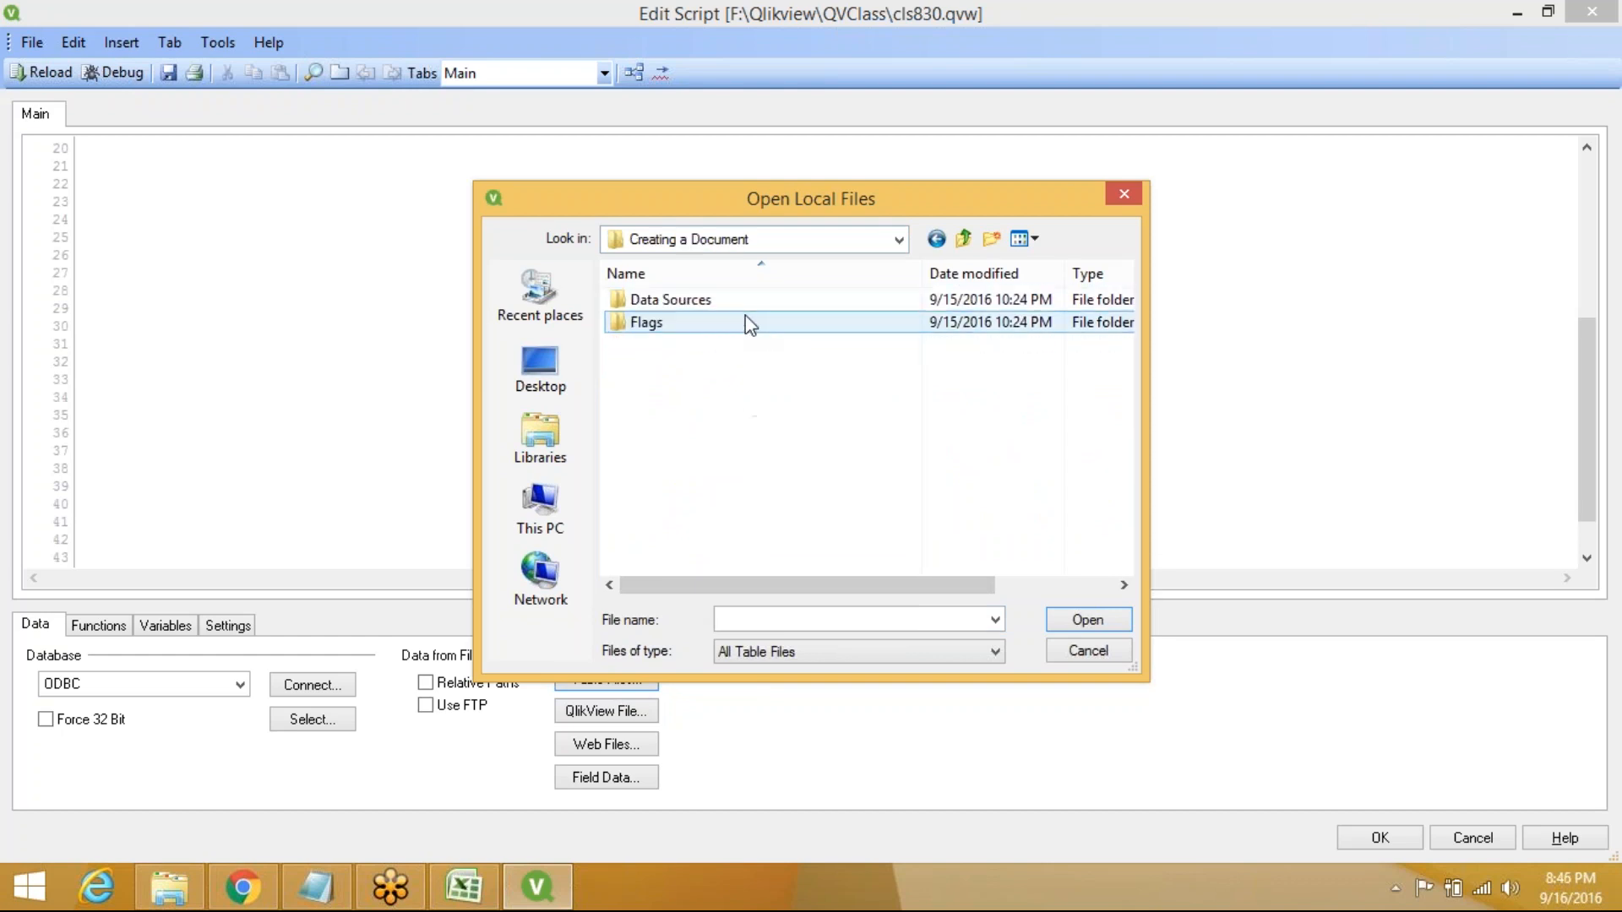
double_click(725, 309)
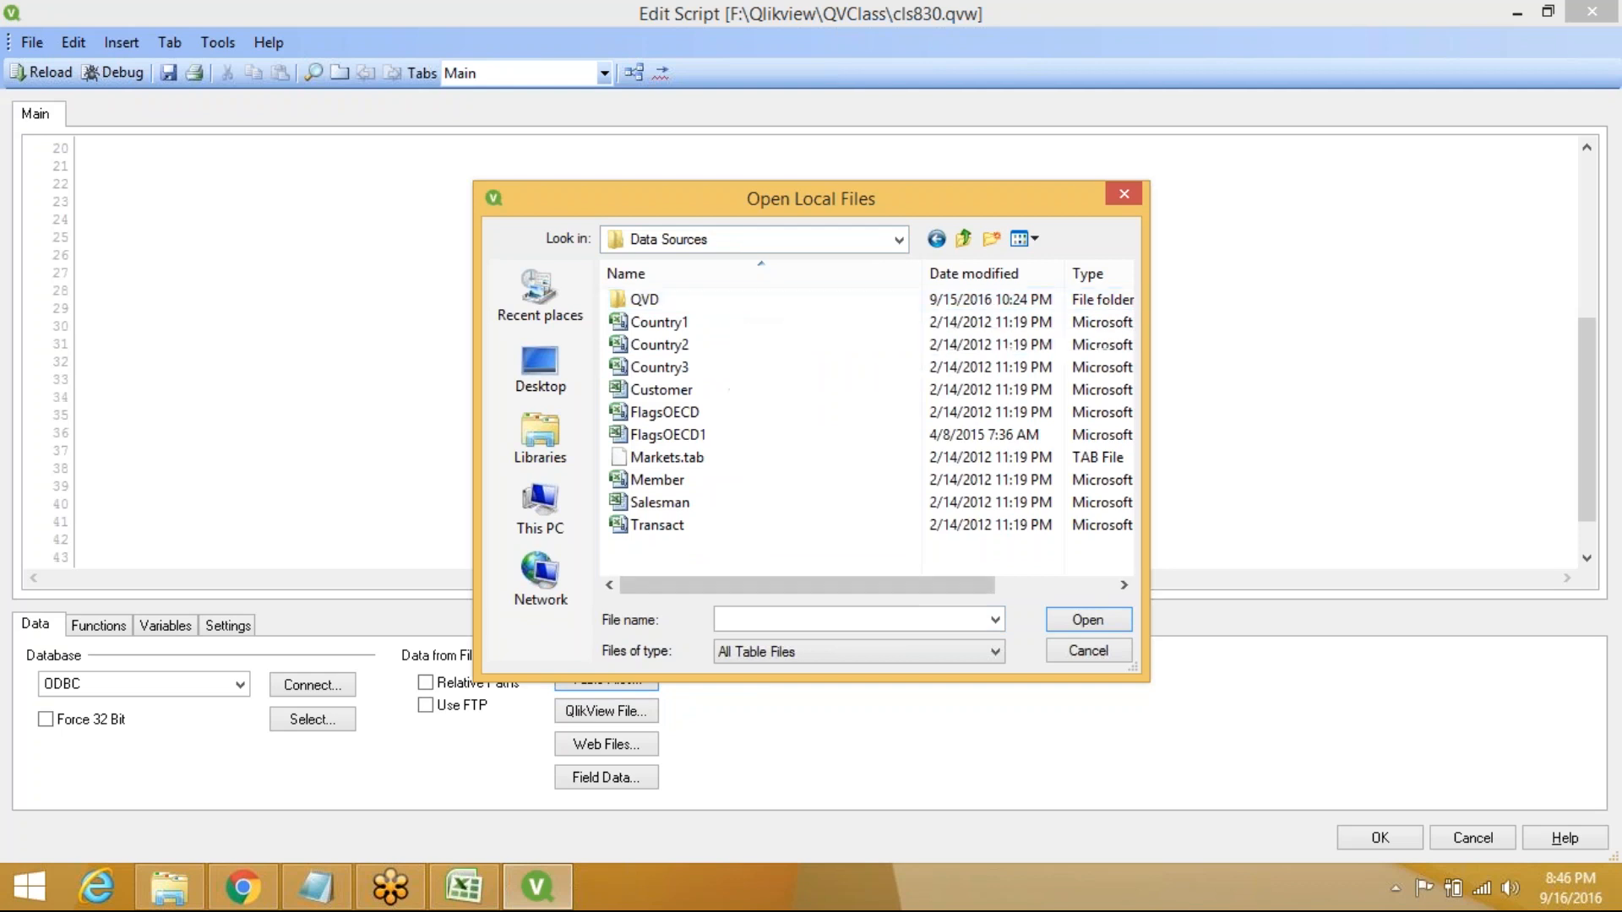
Select Country1, Country2, Country3, Customer, Salesman and Transact and open them in the wizard
left_click(716, 330)
key("shift+Down")
key("shift+Down")
key("shift+Down")
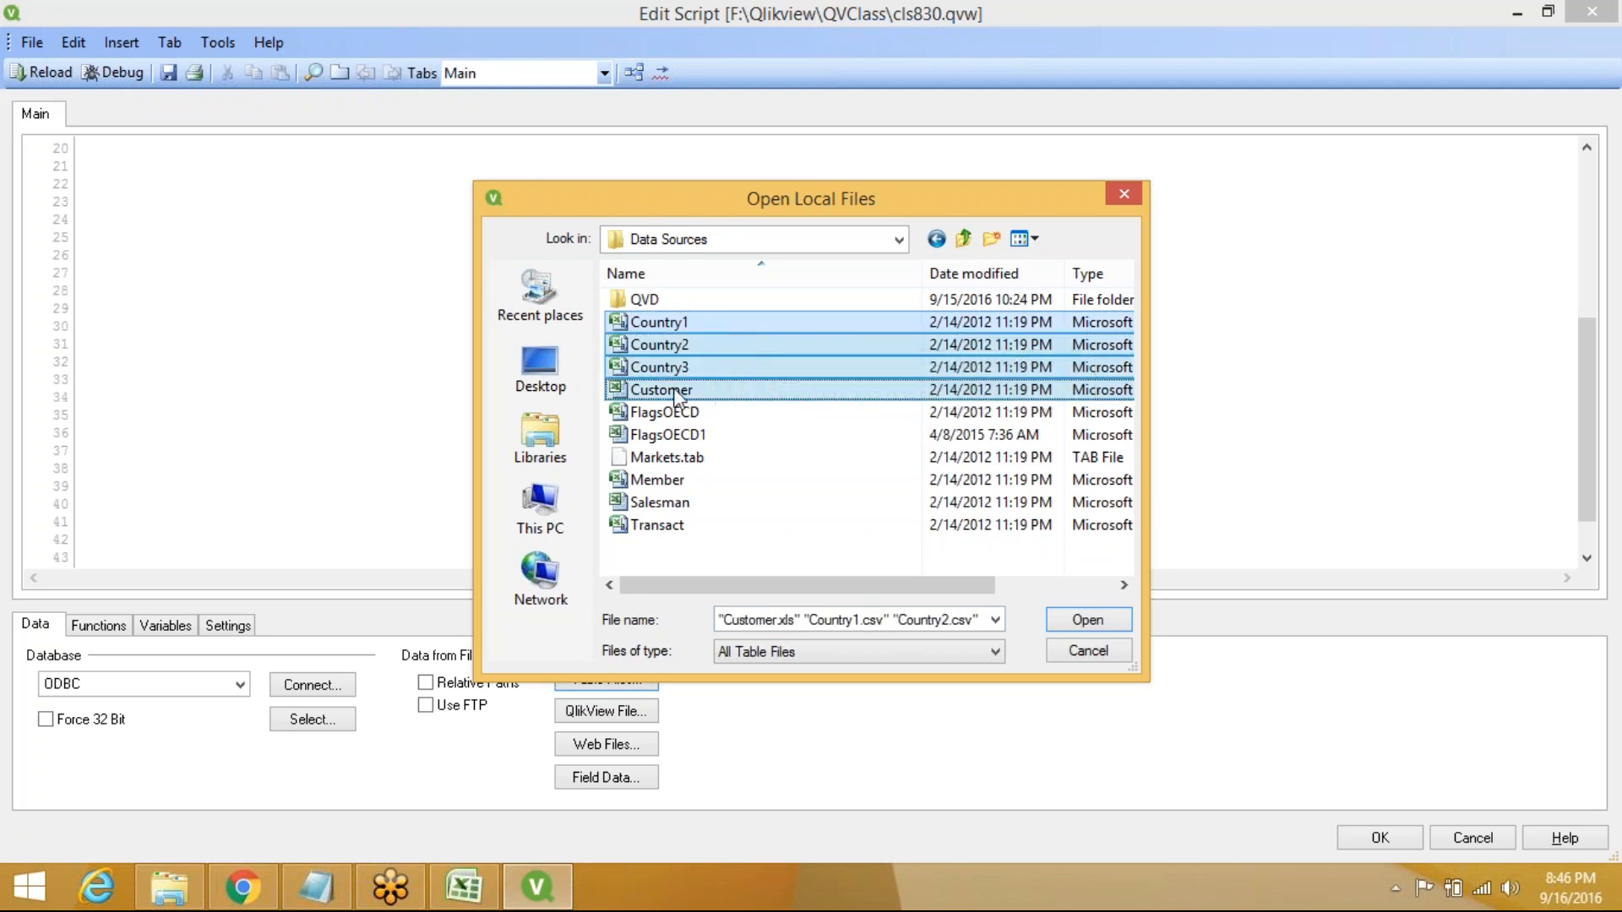
left_click(698, 505, "ctrl")
left_click(718, 529, "ctrl")
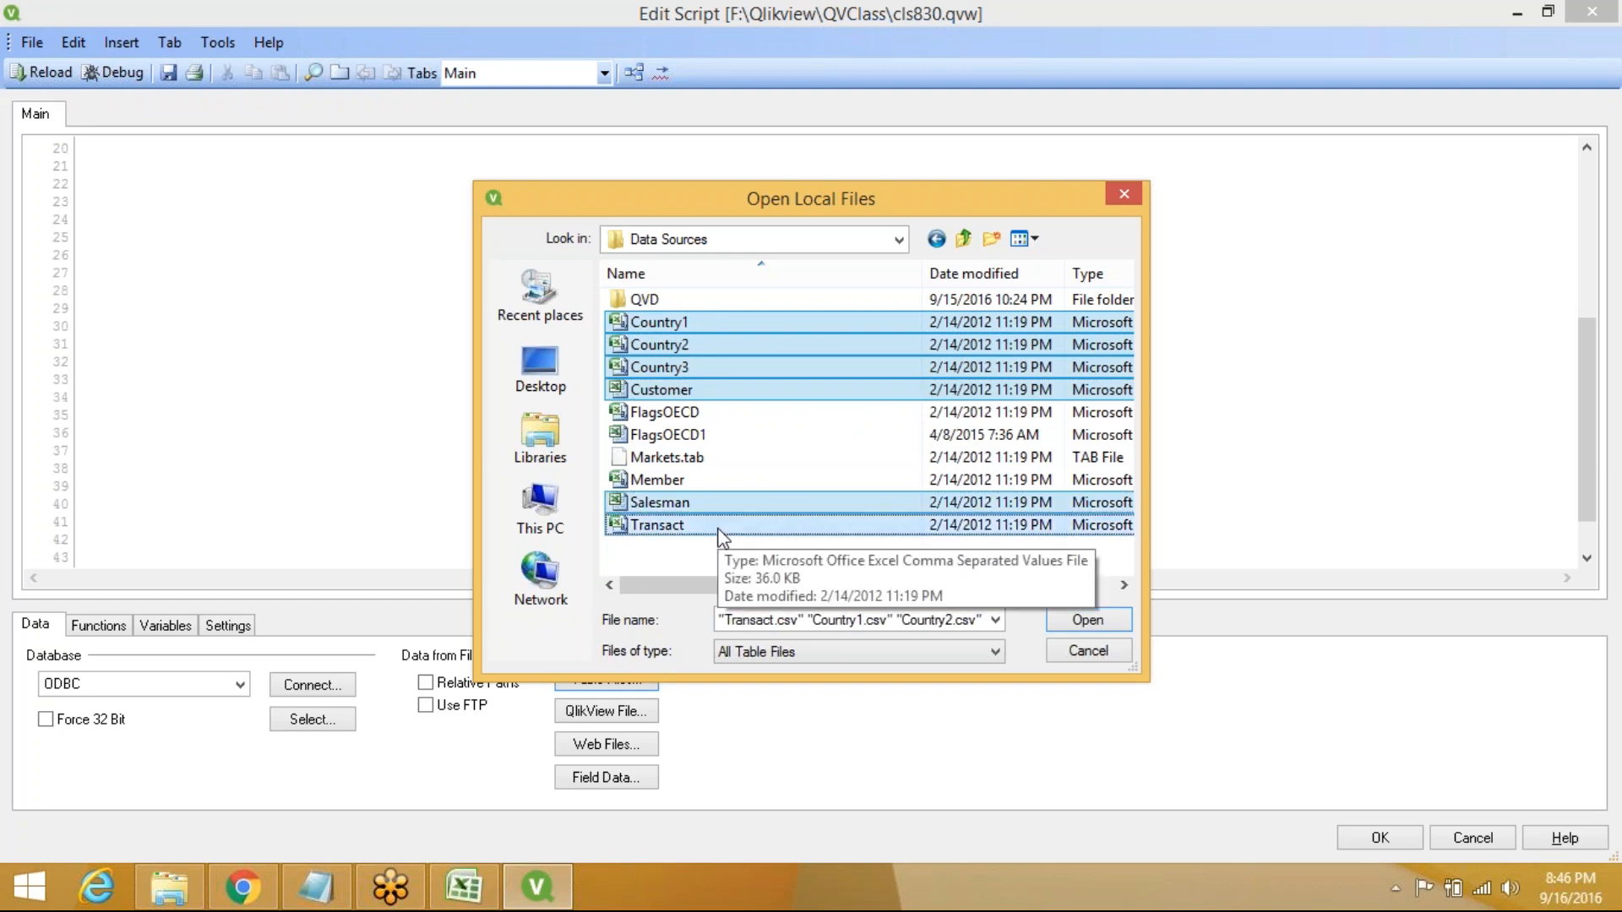
left_click(1092, 624)
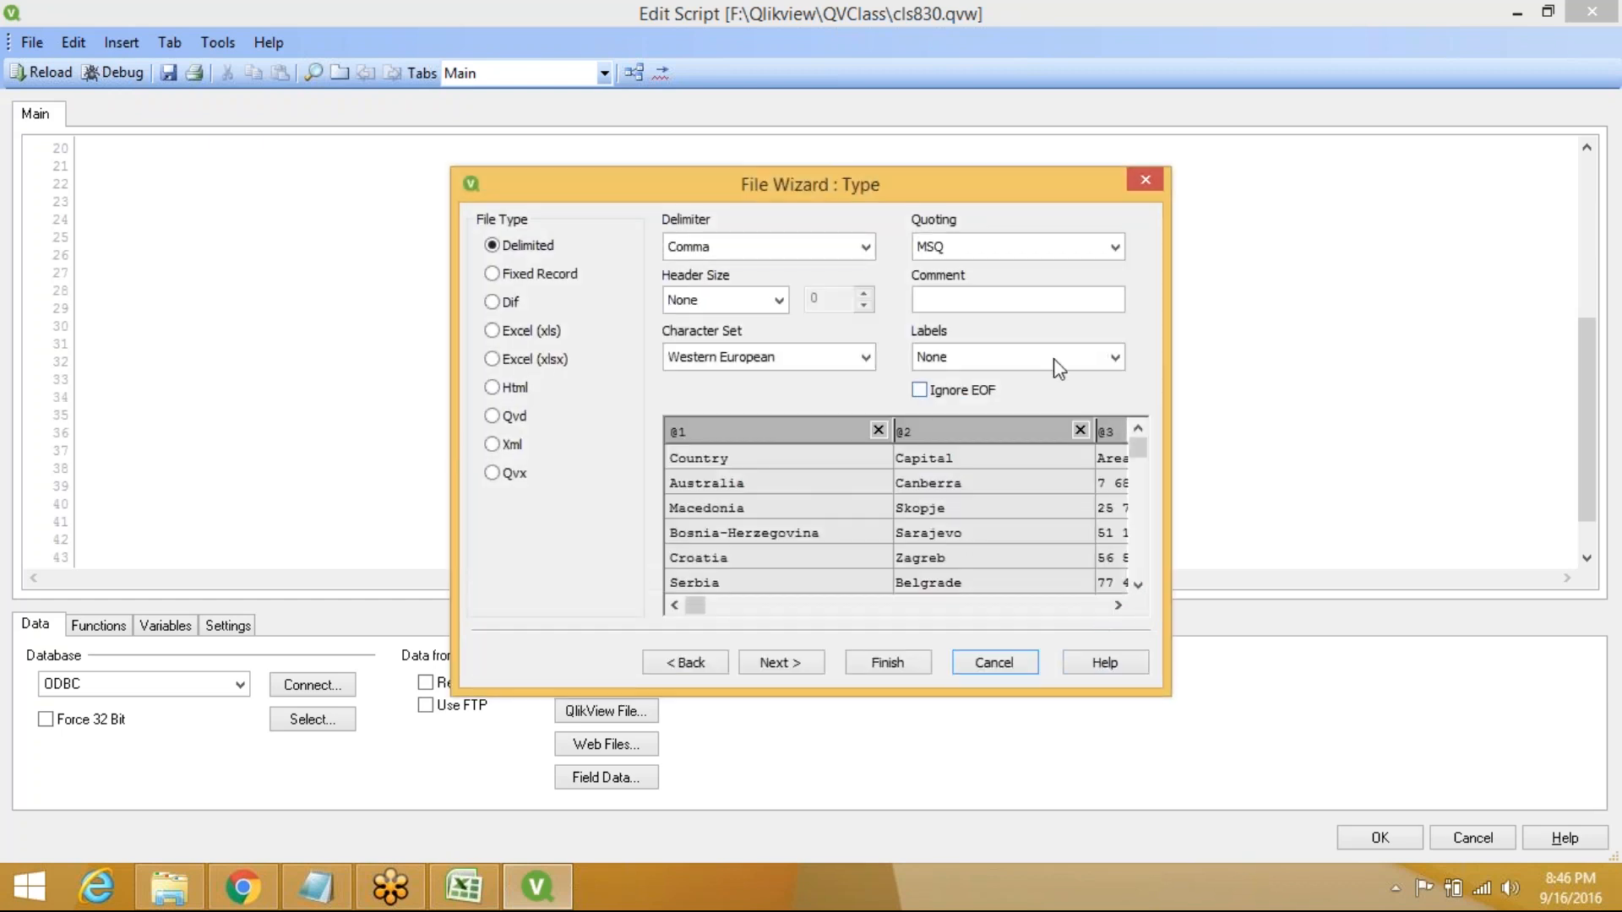
Finish the Country1, Country2 and Country3 loads with Embedded Labels
left_click(1115, 356)
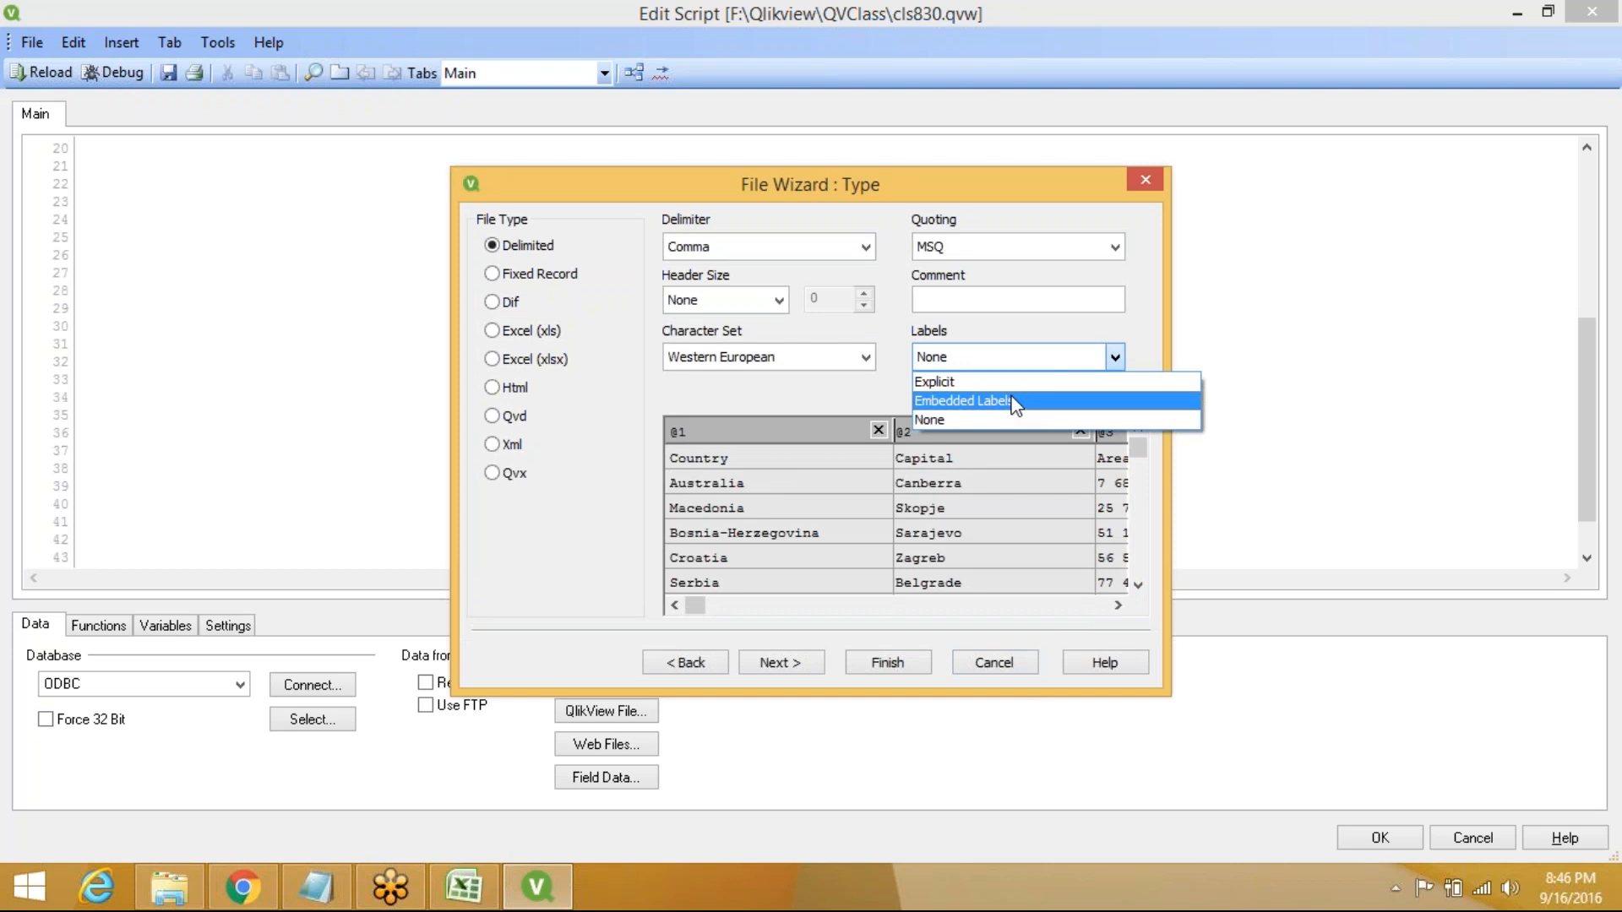
left_click(963, 400)
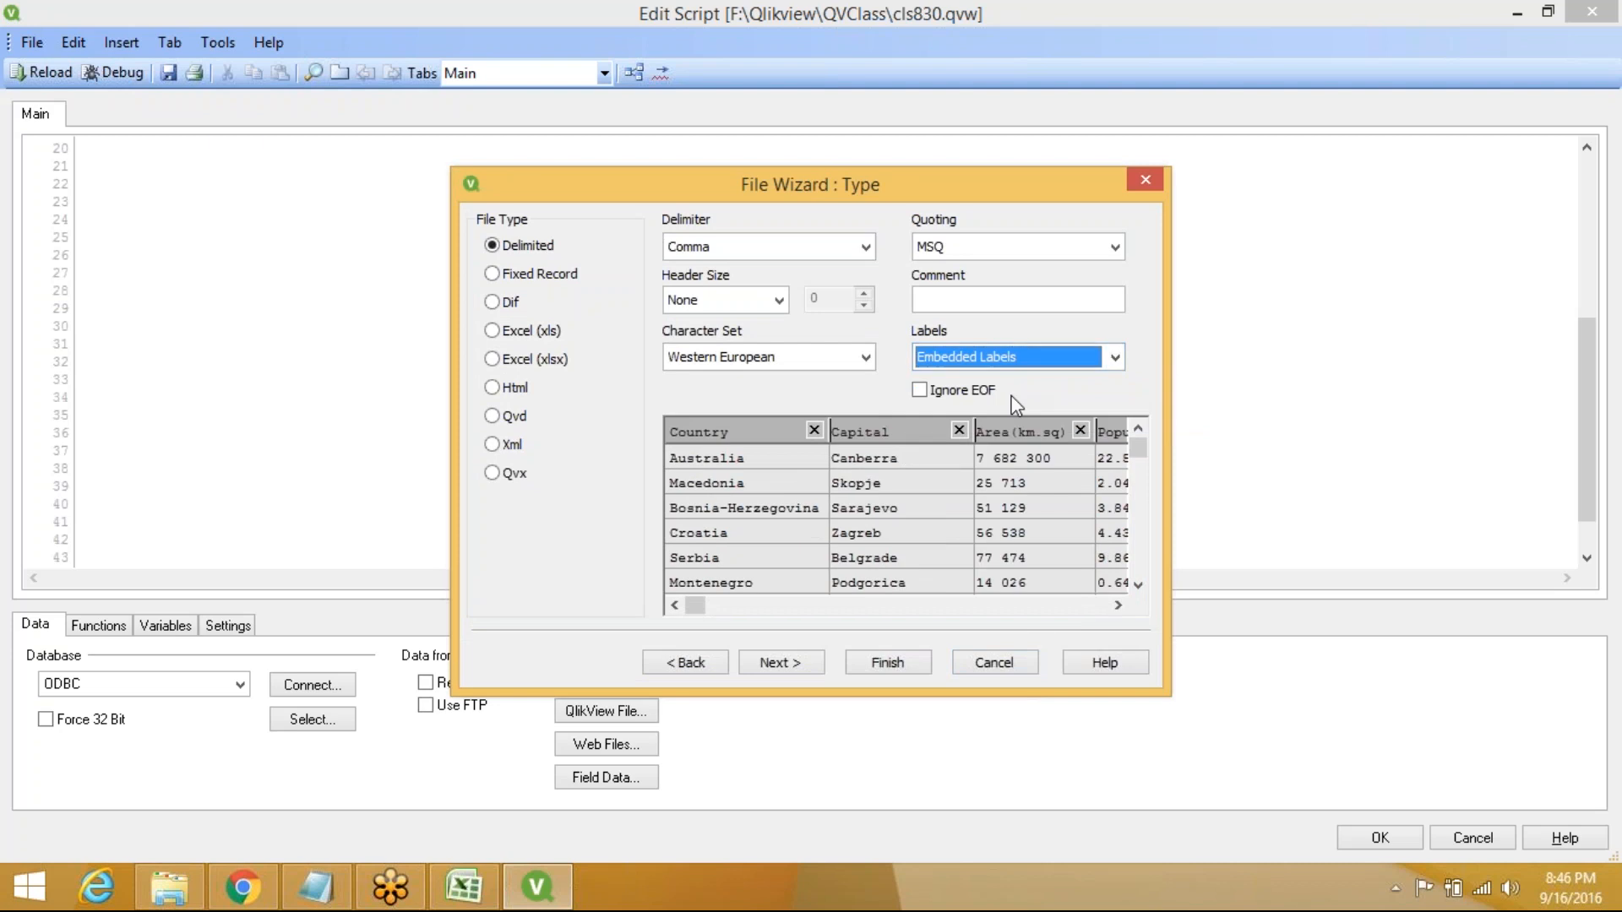
left_click(909, 662)
left_click(1107, 357)
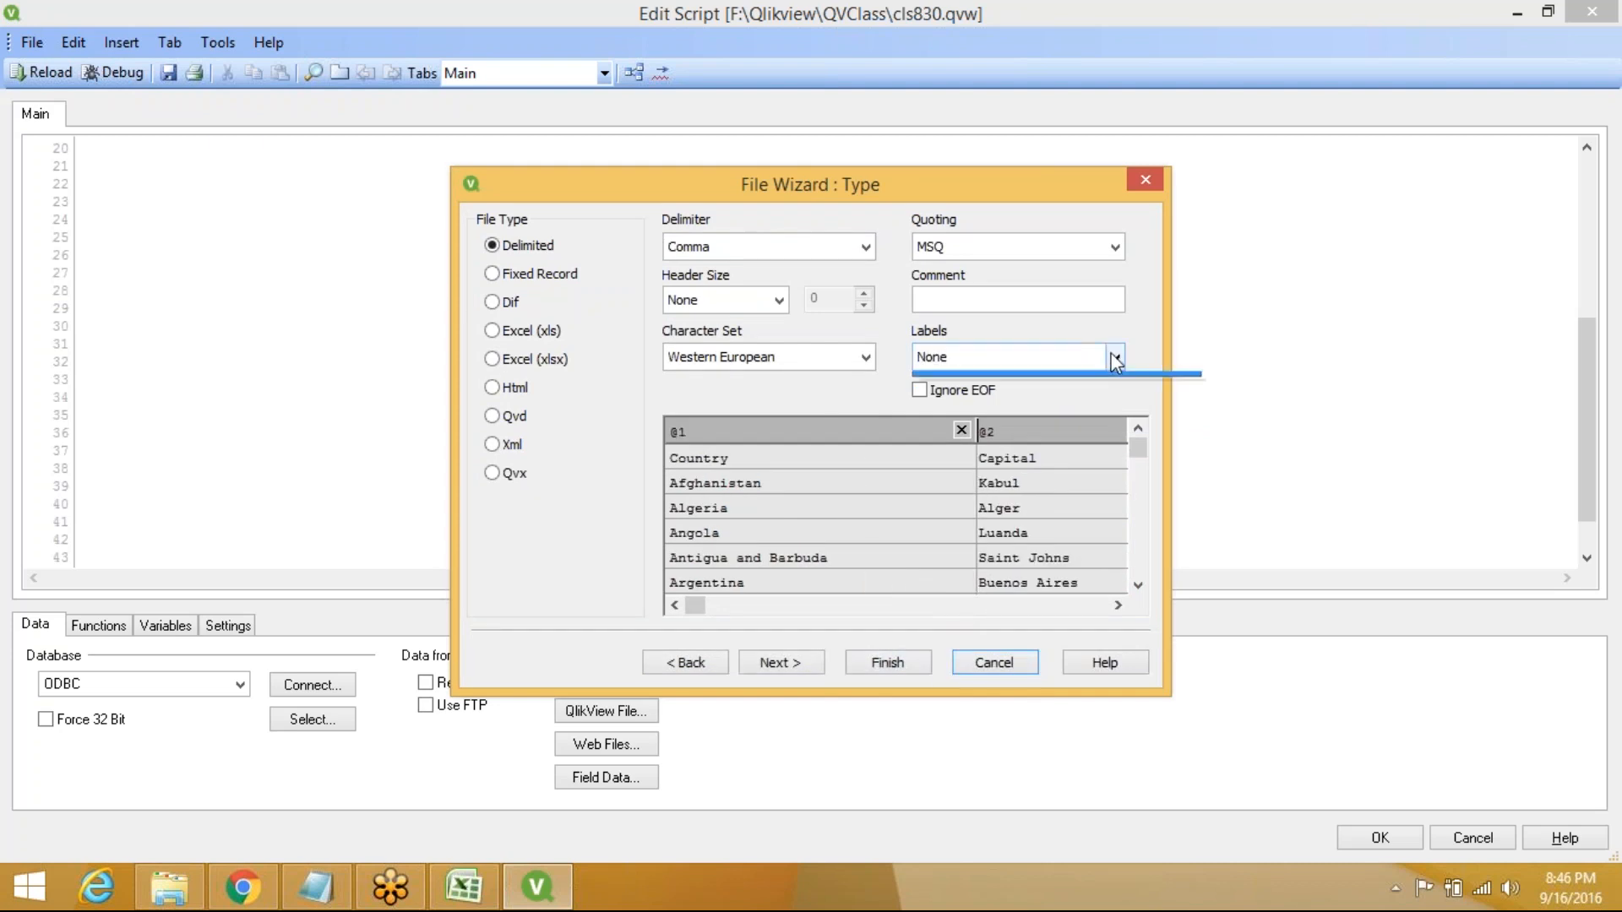
left_click(1010, 402)
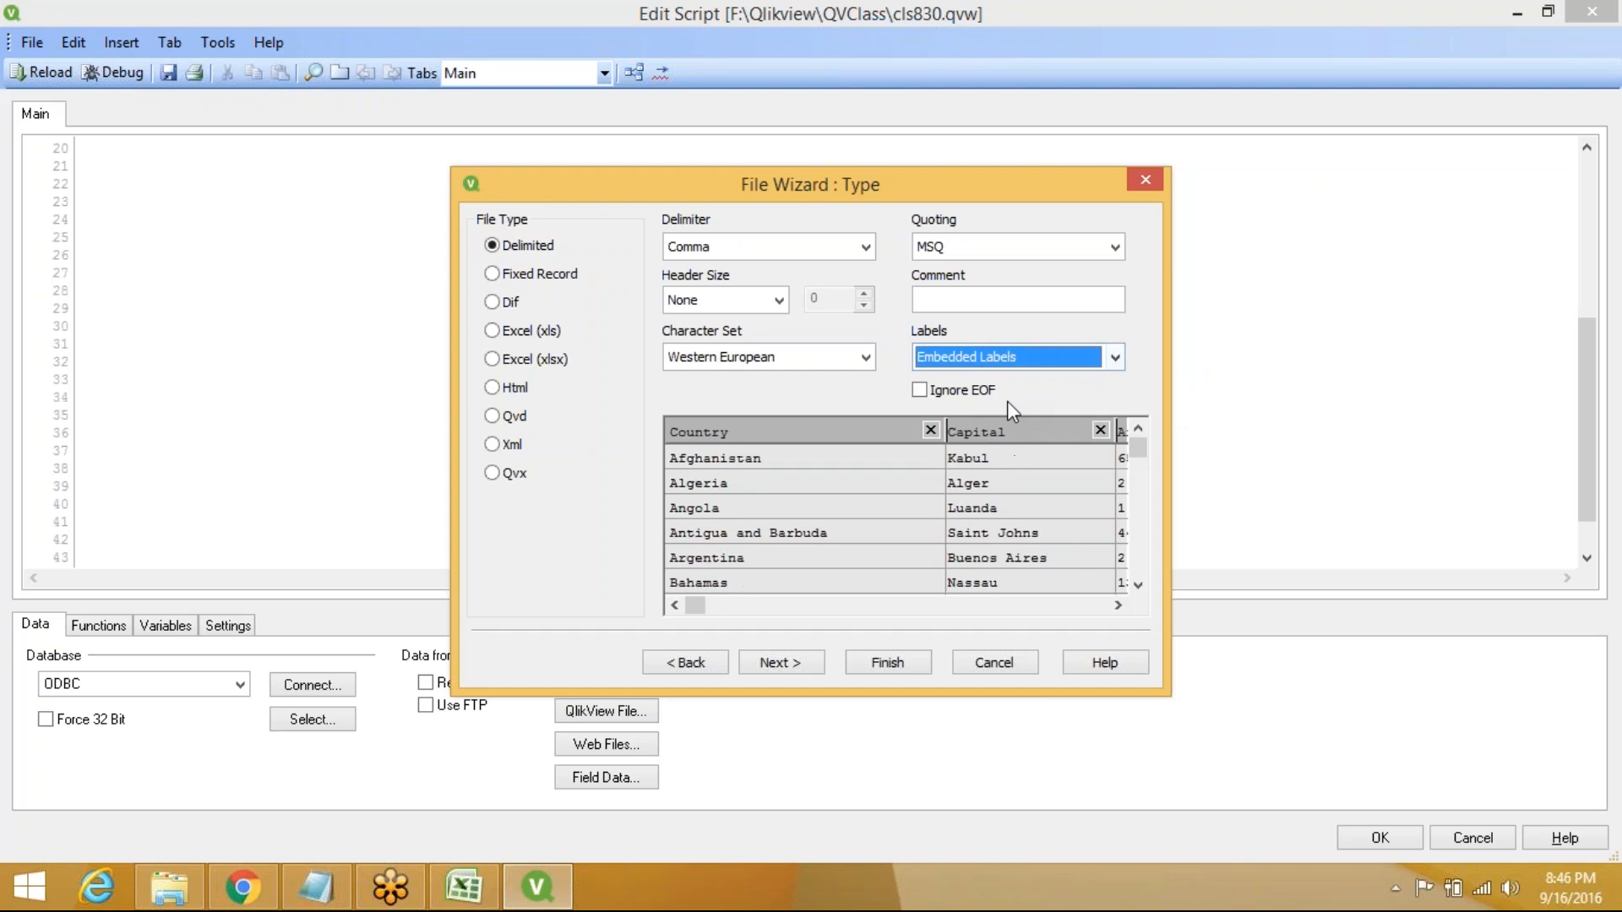
left_click(865, 667)
left_click(1113, 361)
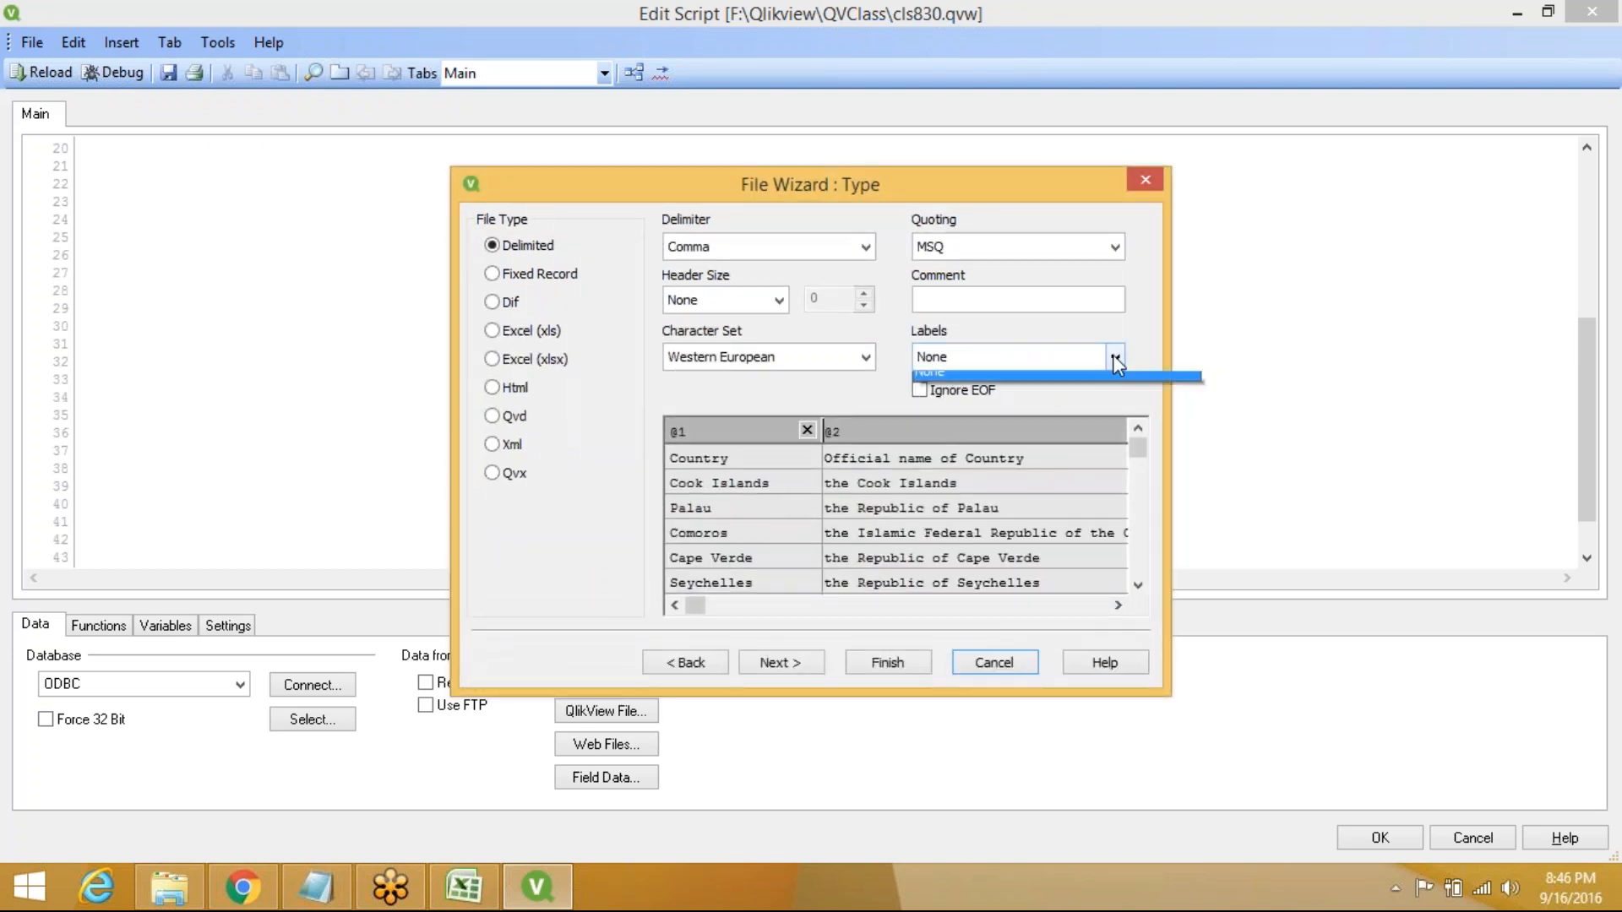
left_click(1020, 403)
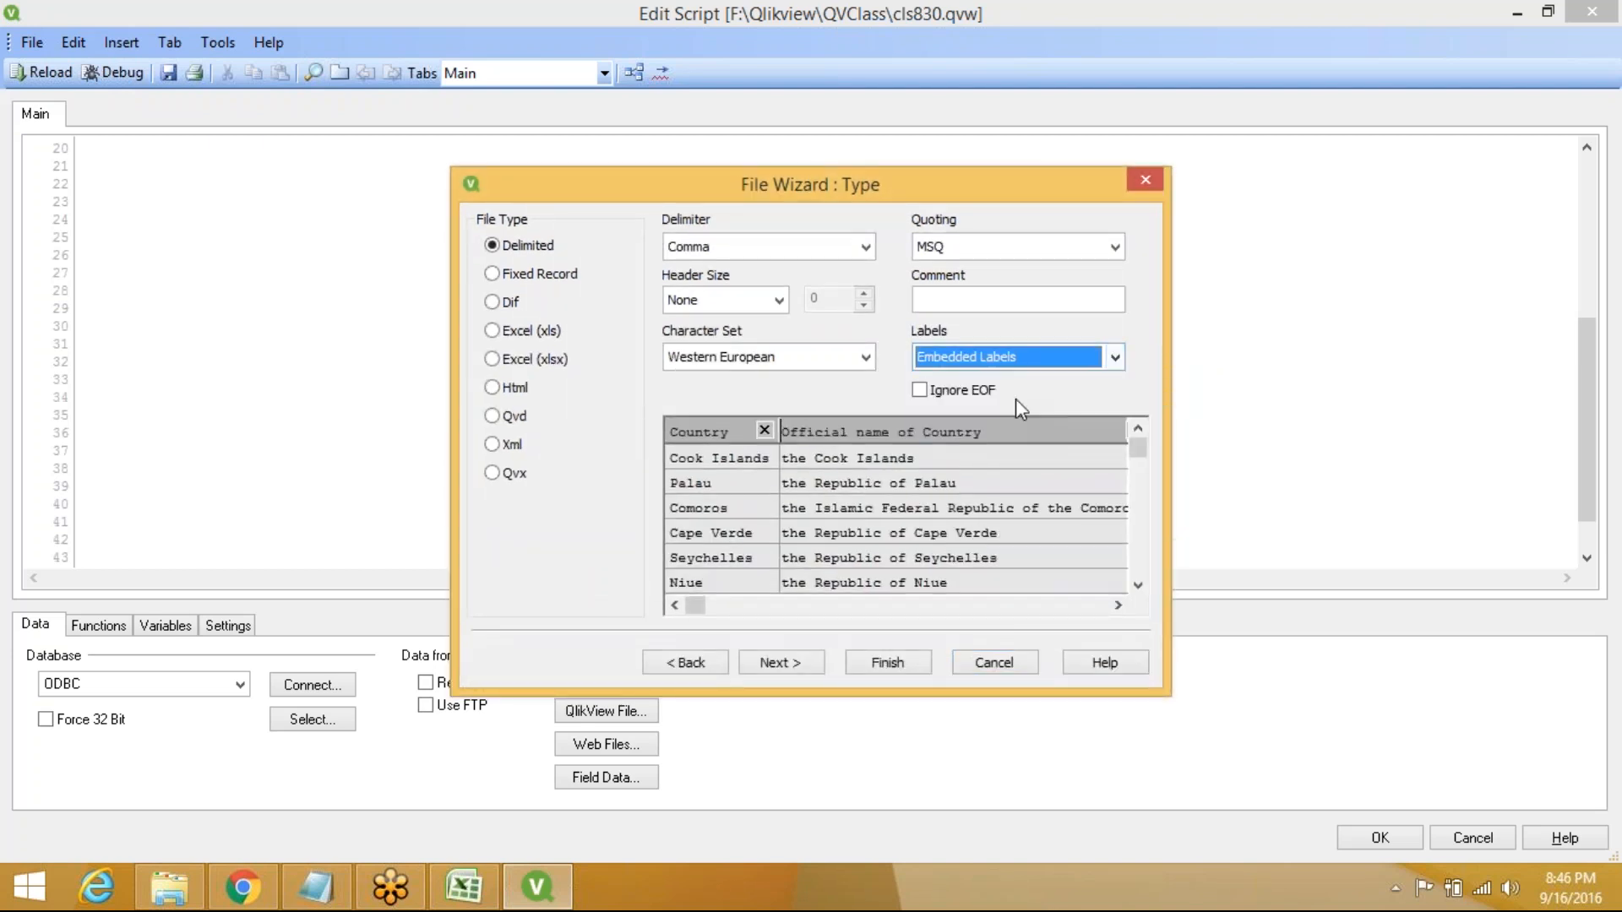
left_click(901, 668)
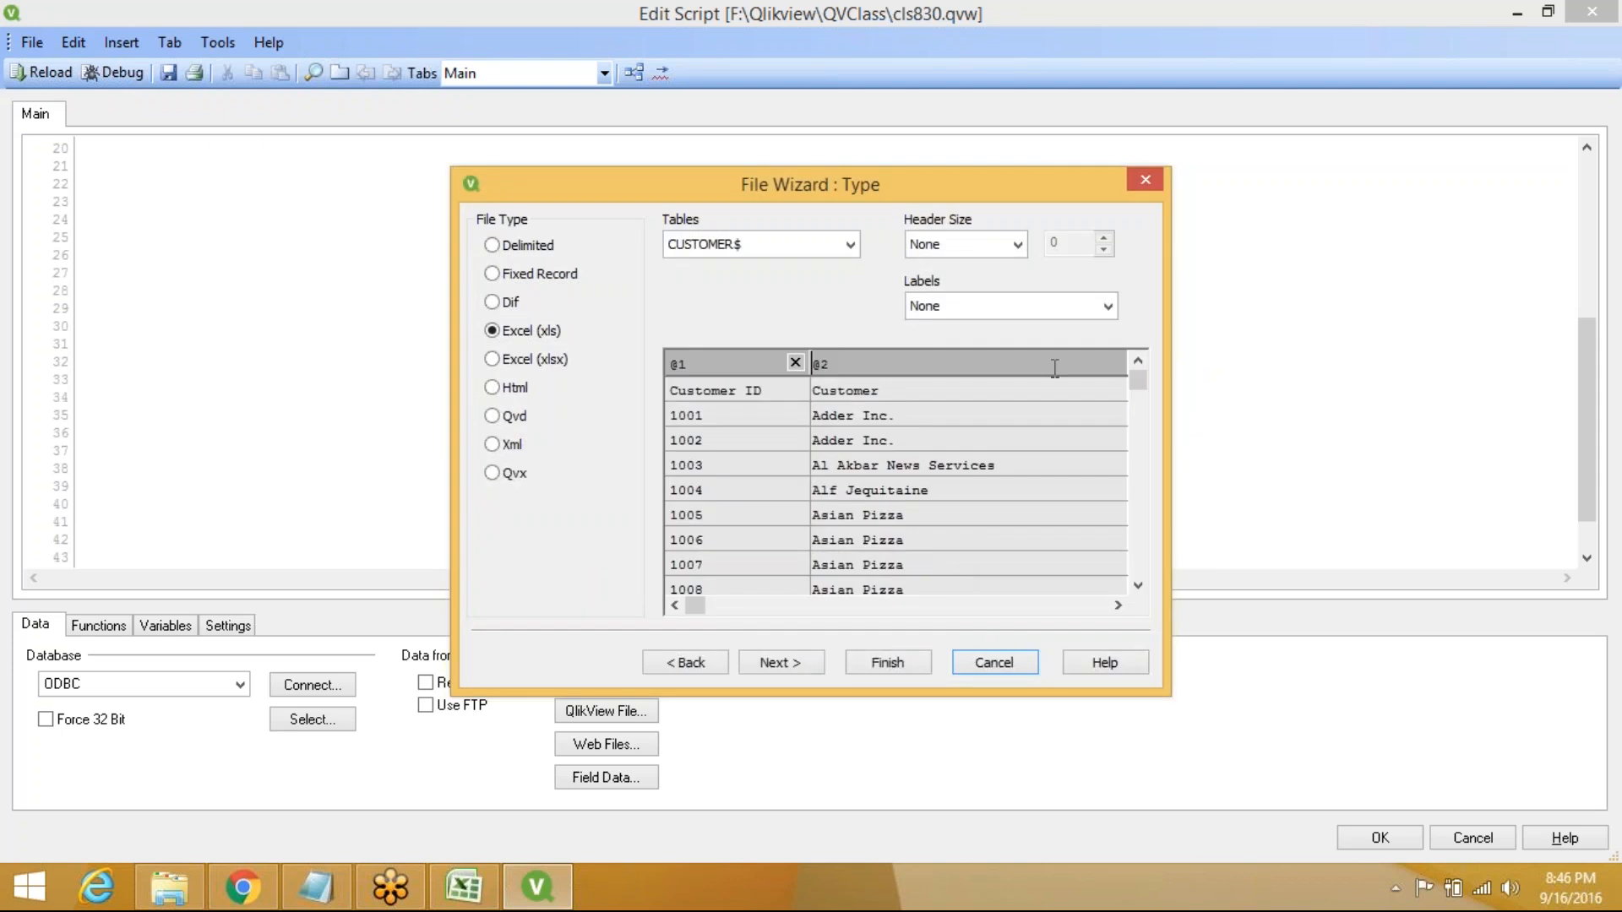
Finish the CUSTOMER$, SALESMAN$ and Transact loads, with embedded labels for the two sheets
left_click(1108, 306)
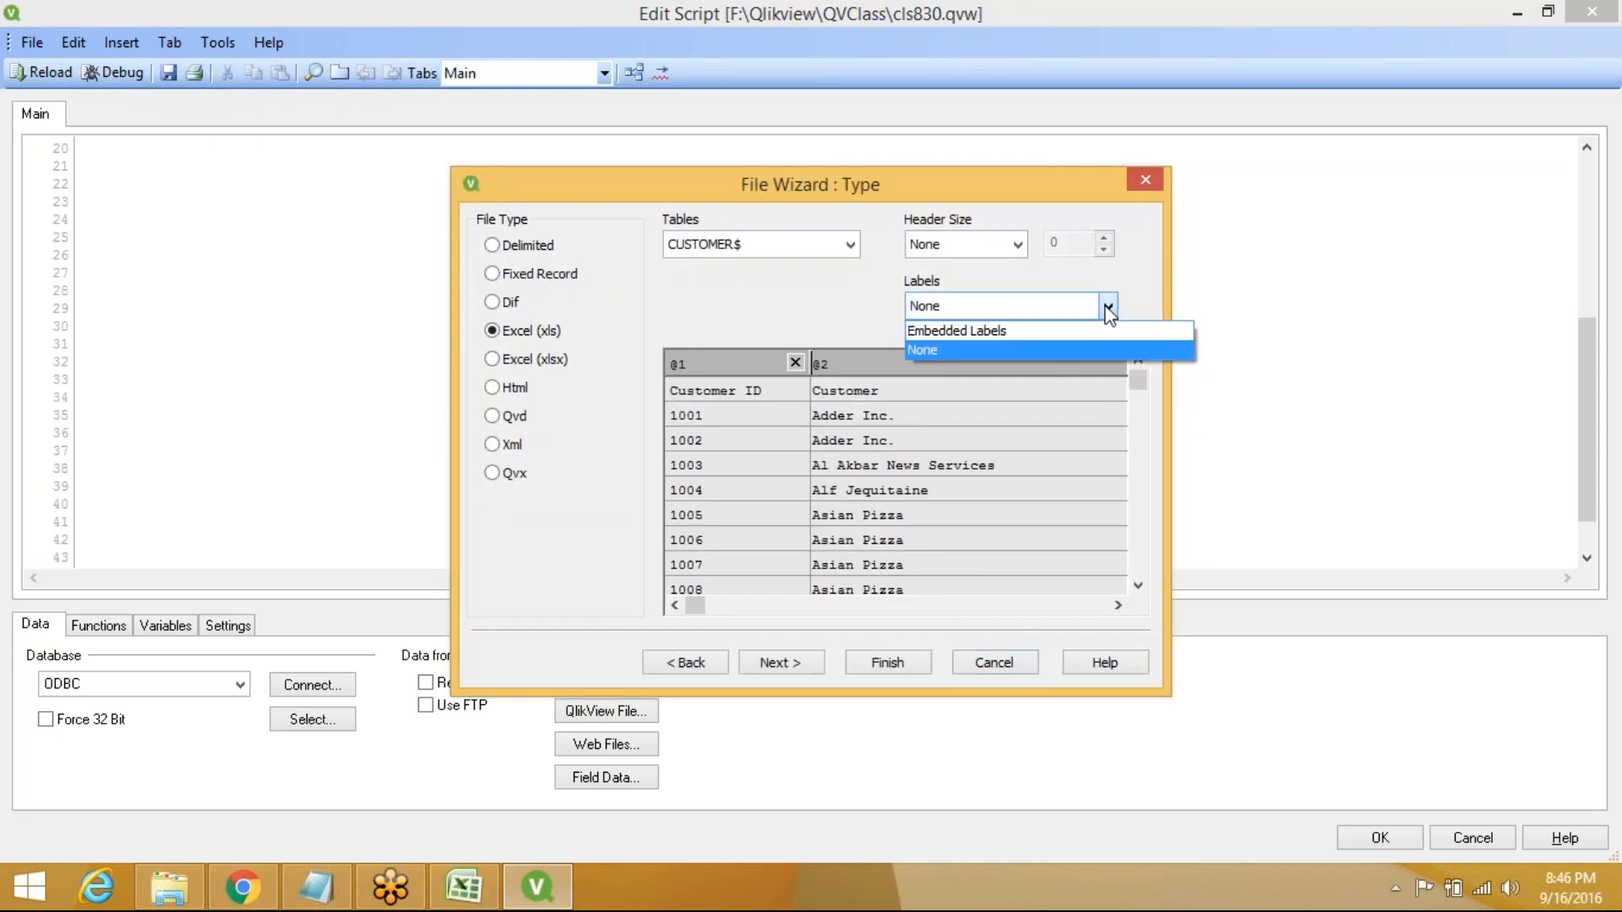
left_click(1014, 337)
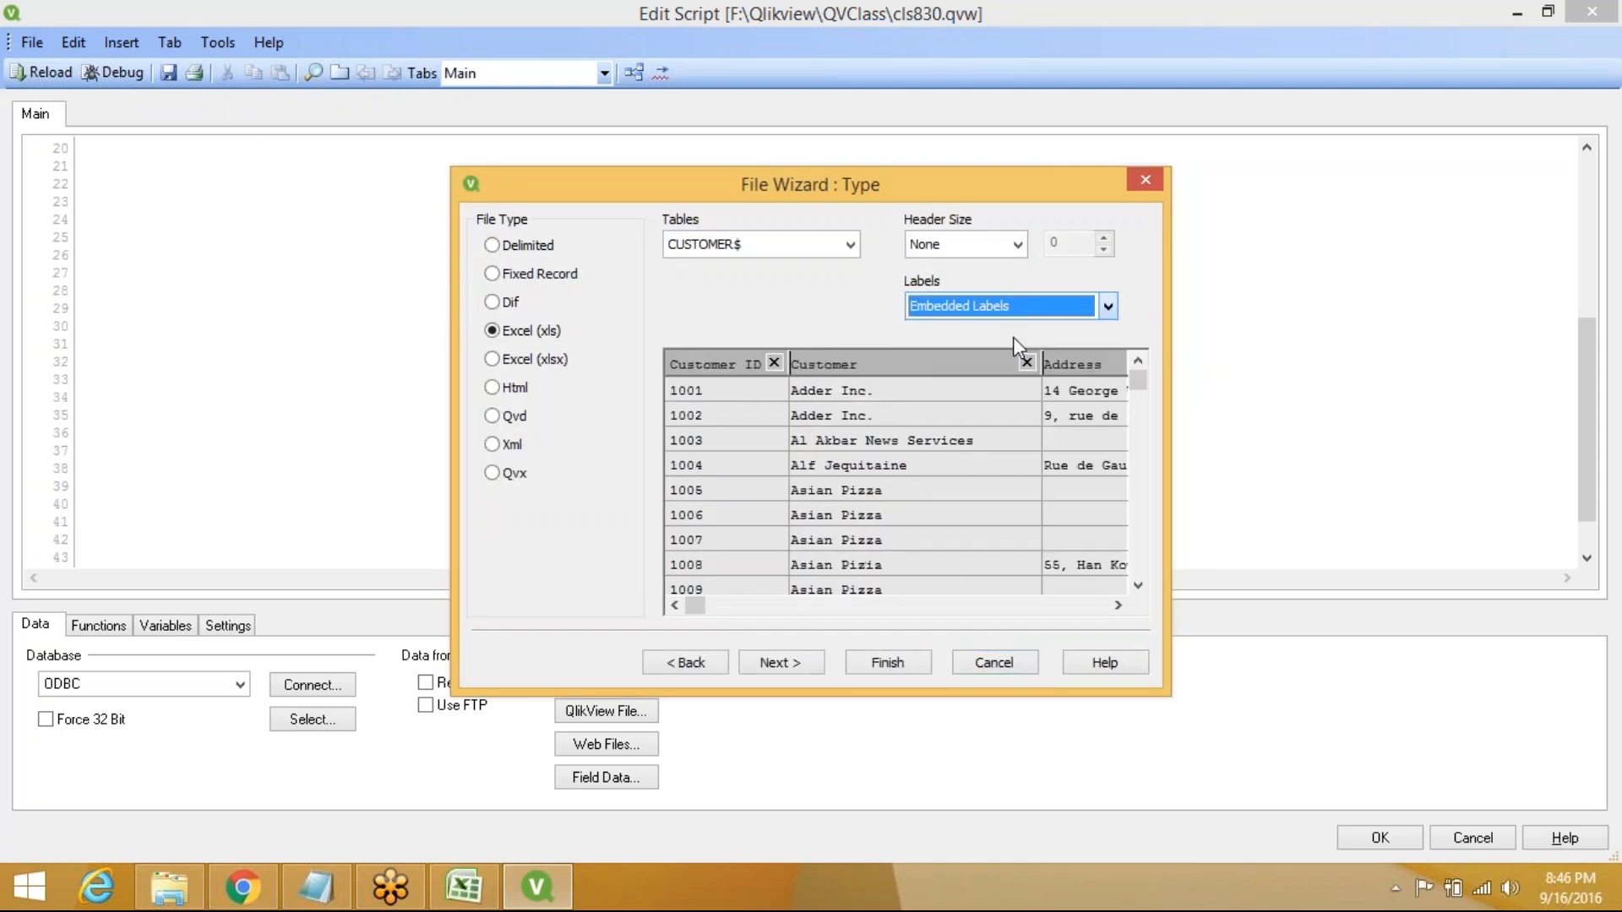
left_click(896, 670)
left_click(1108, 306)
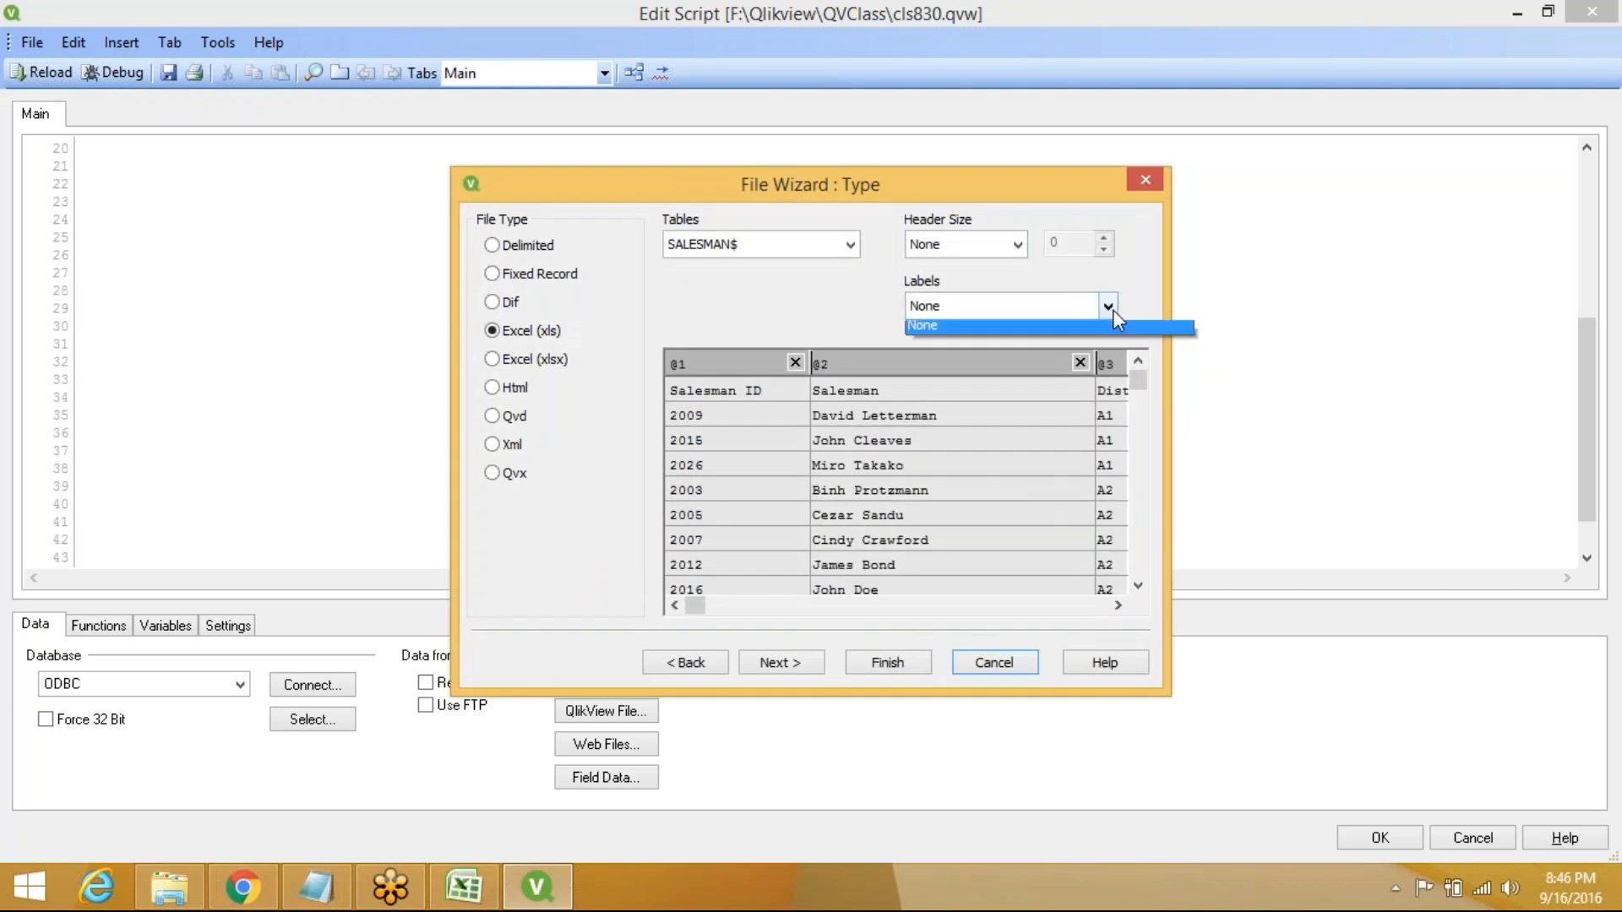
left_click(1037, 334)
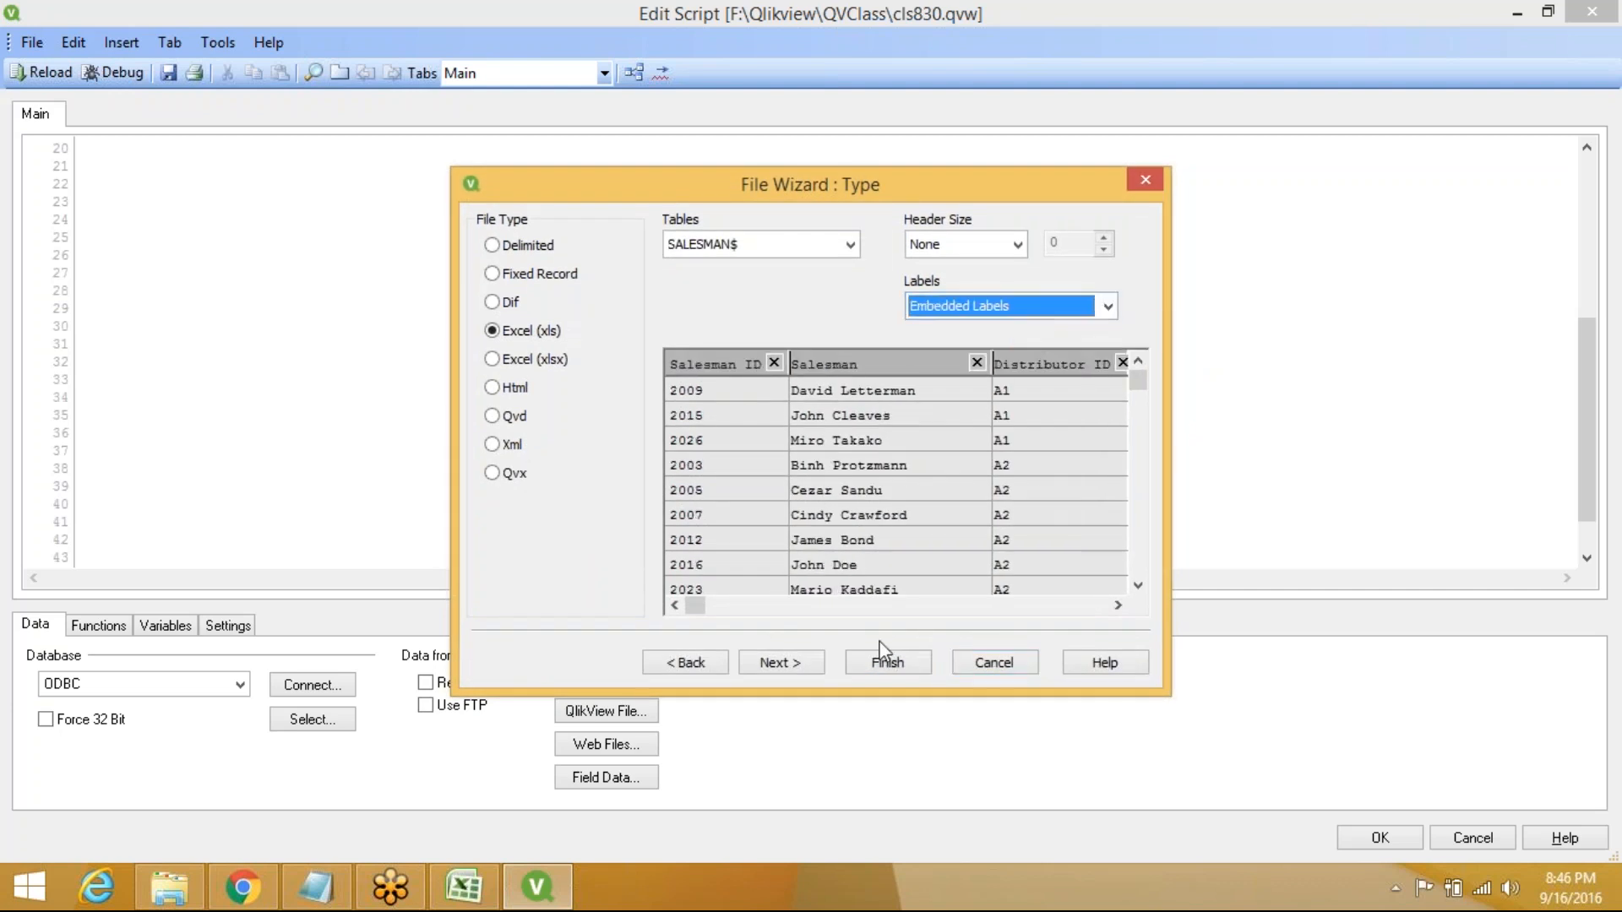
left_click(885, 672)
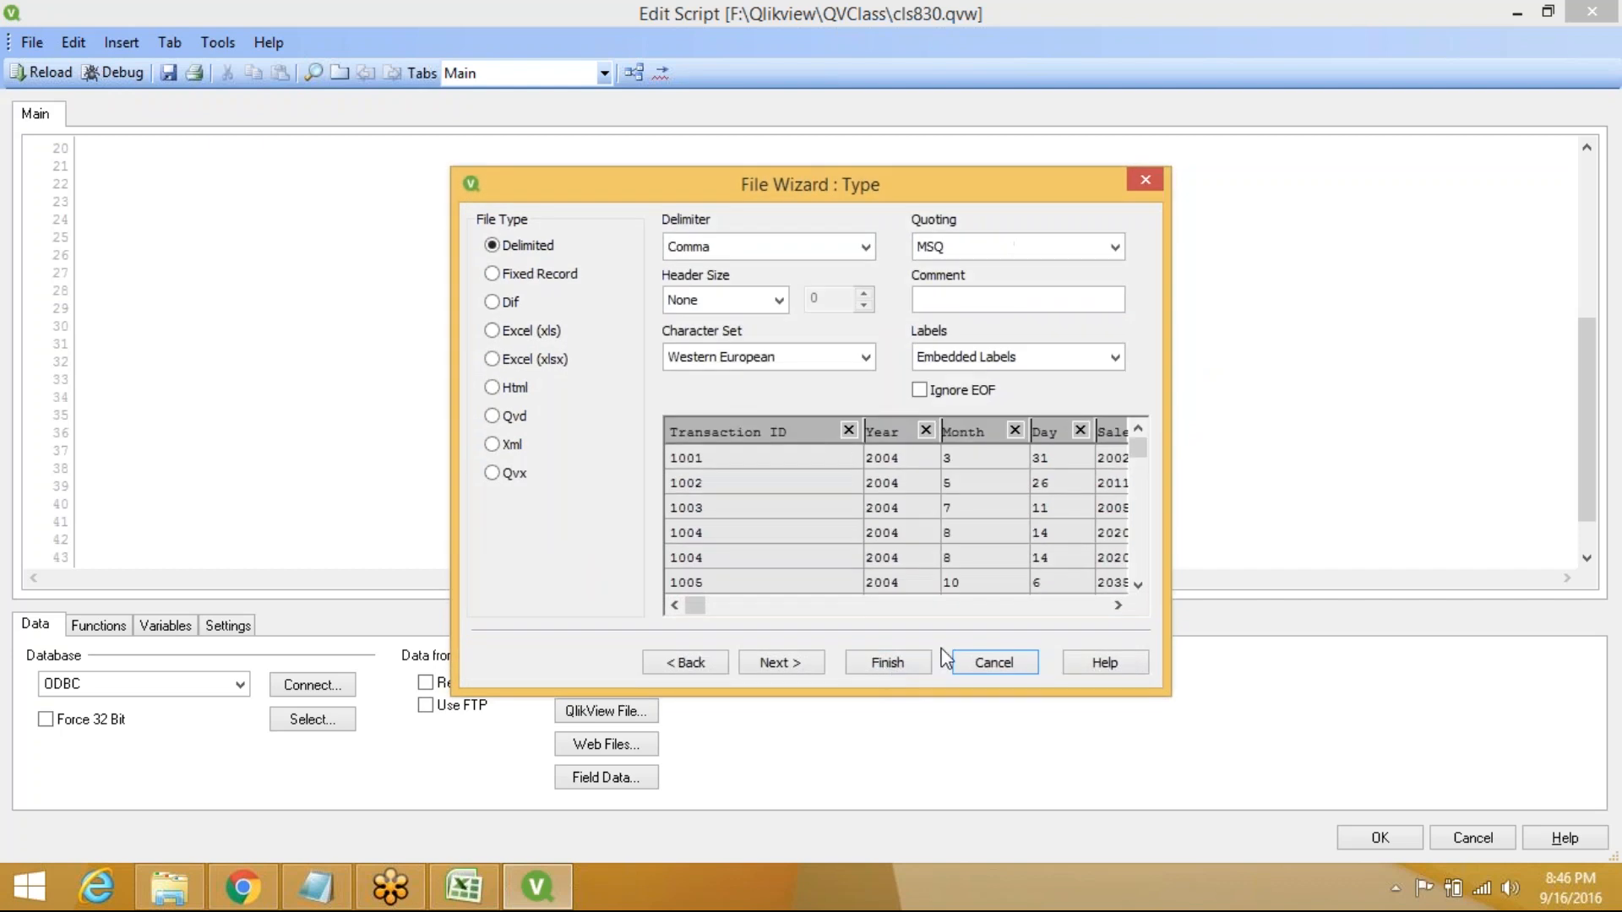
left_click(903, 662)
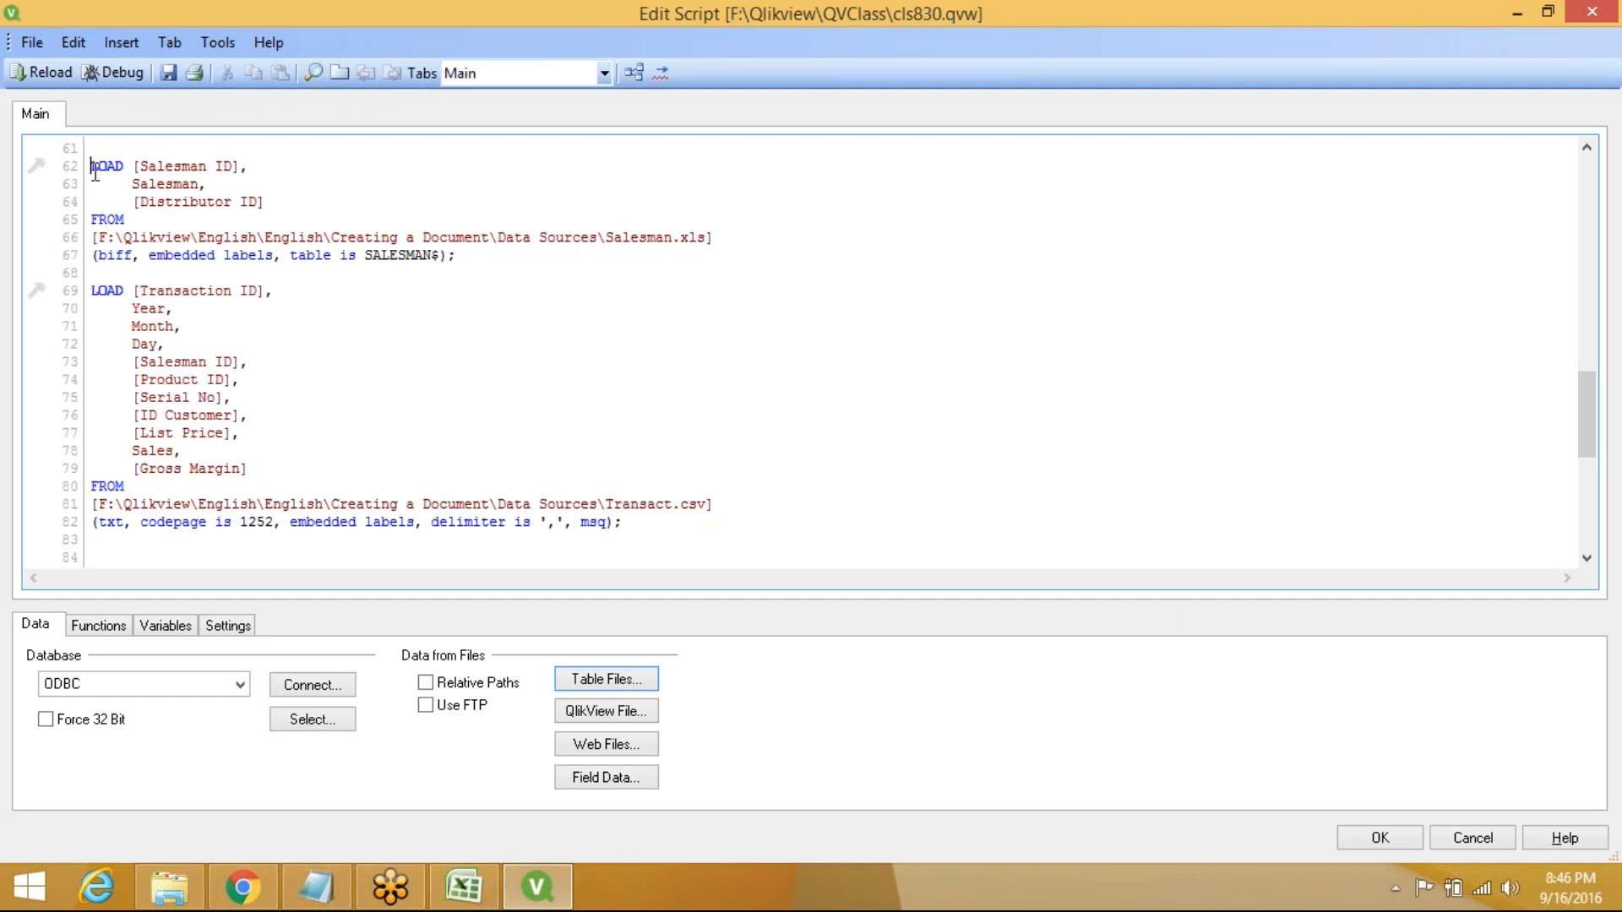
key("Up")
key("Up")
key("Up")
key("Up")
key("Up")
key("Up")
key("Up")
key("Up")
key("Up")
key("Up")
key("Up")
key("Up")
key("Up")
key("Up")
key("Up")
key("Up")
key("Up")
key("Up")
key("Up")
key("Up")
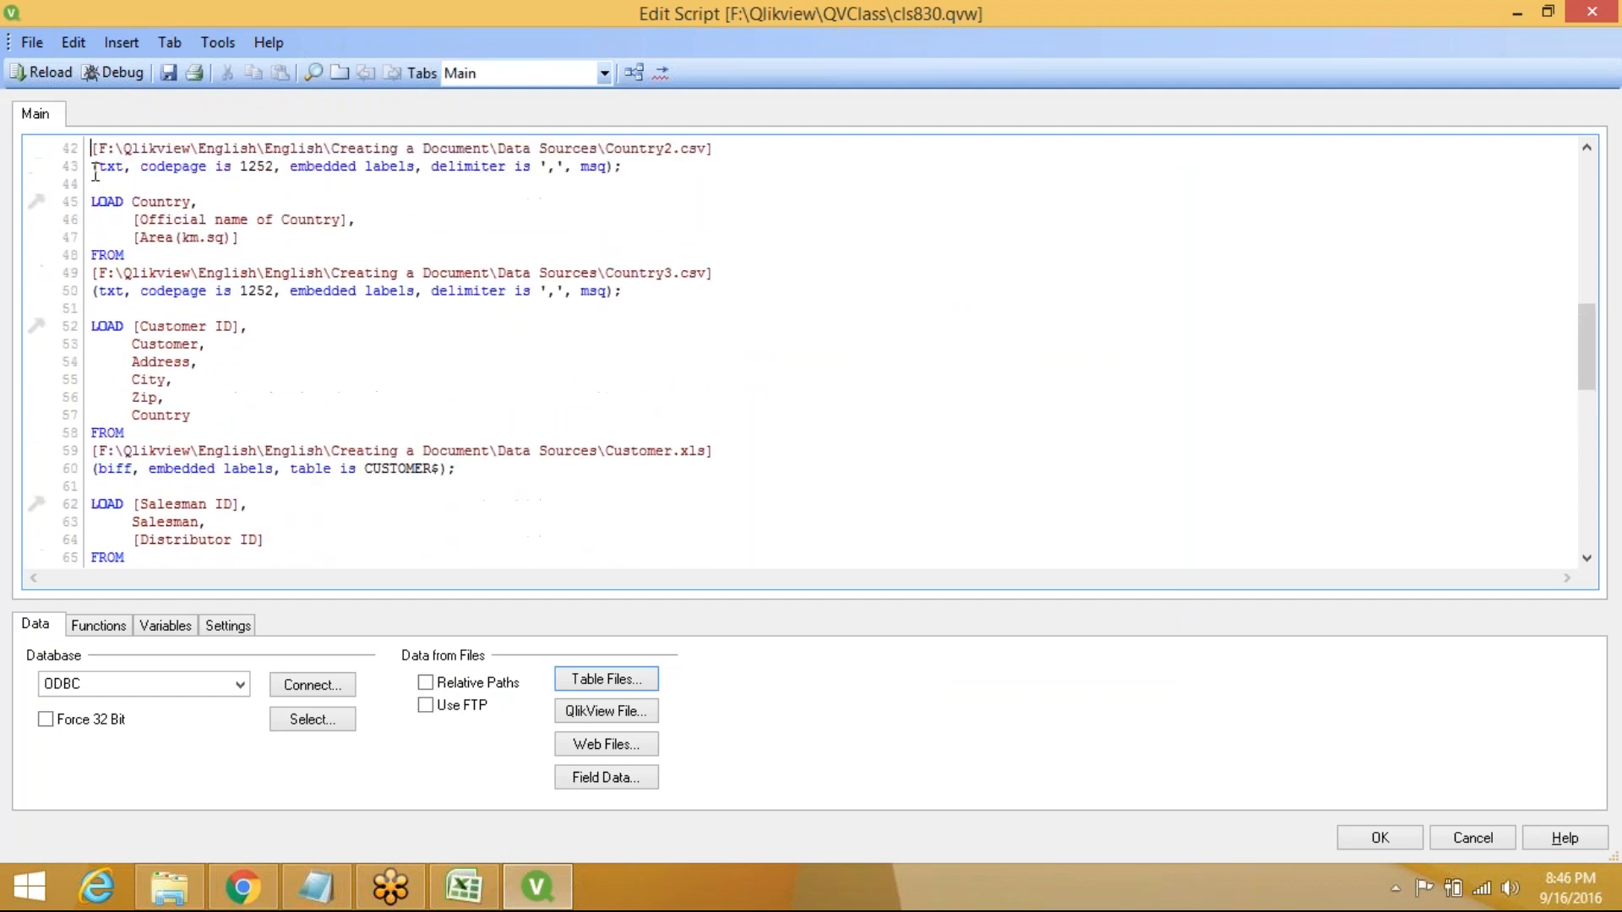
key("Up")
key("Up")
key("Up")
key("Up")
key("Up")
key("Up")
key("Up")
key("Up")
key("Up")
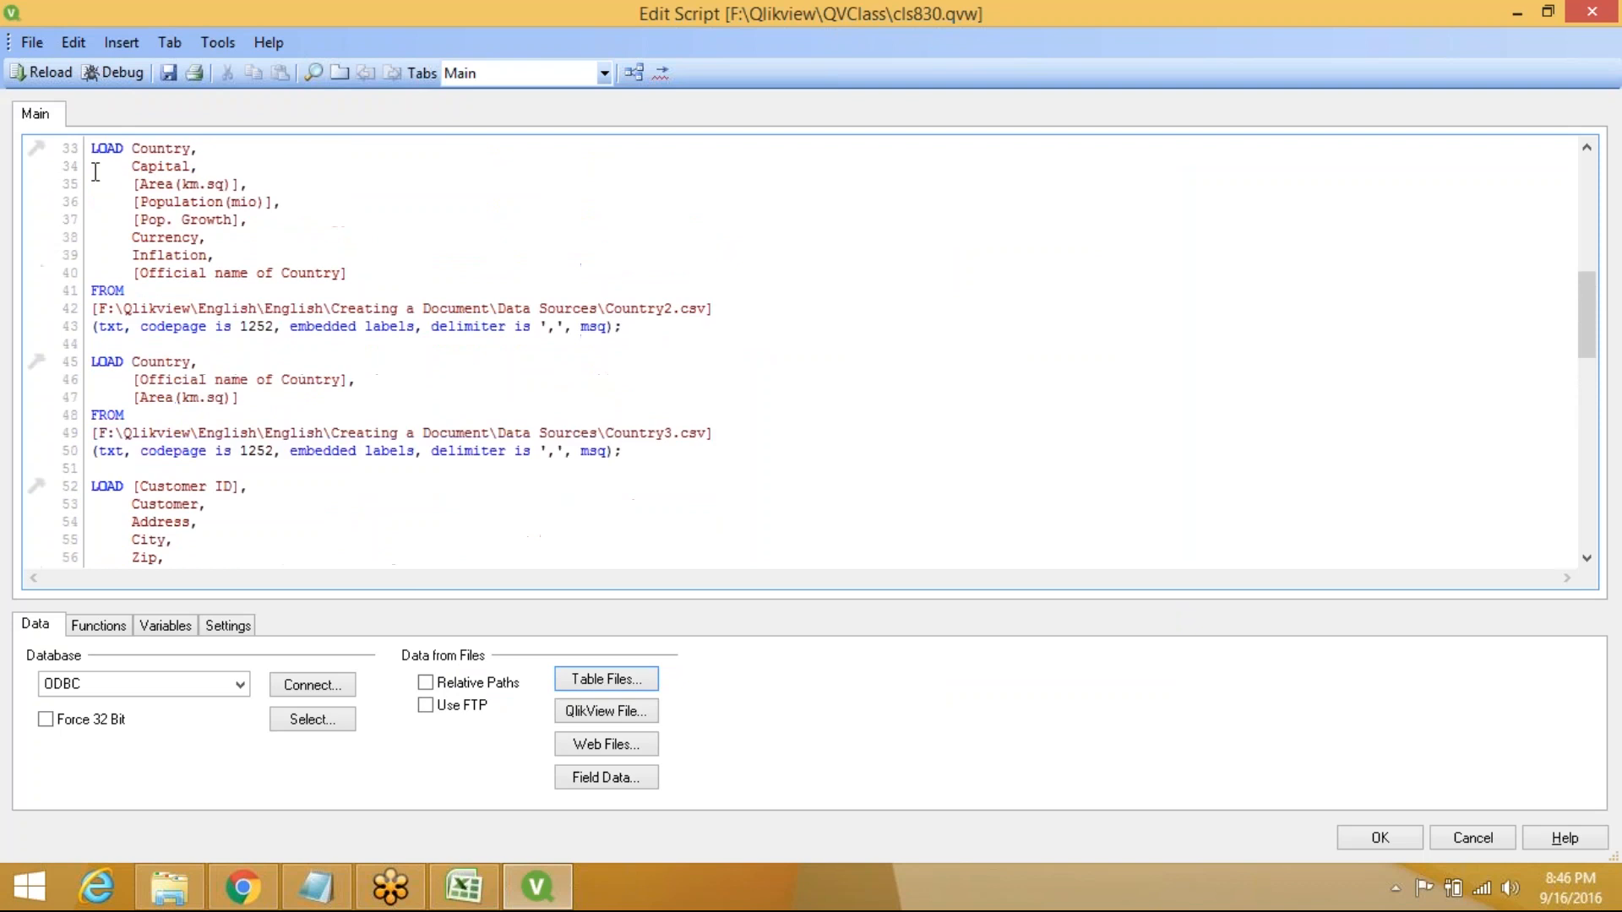
key("Up")
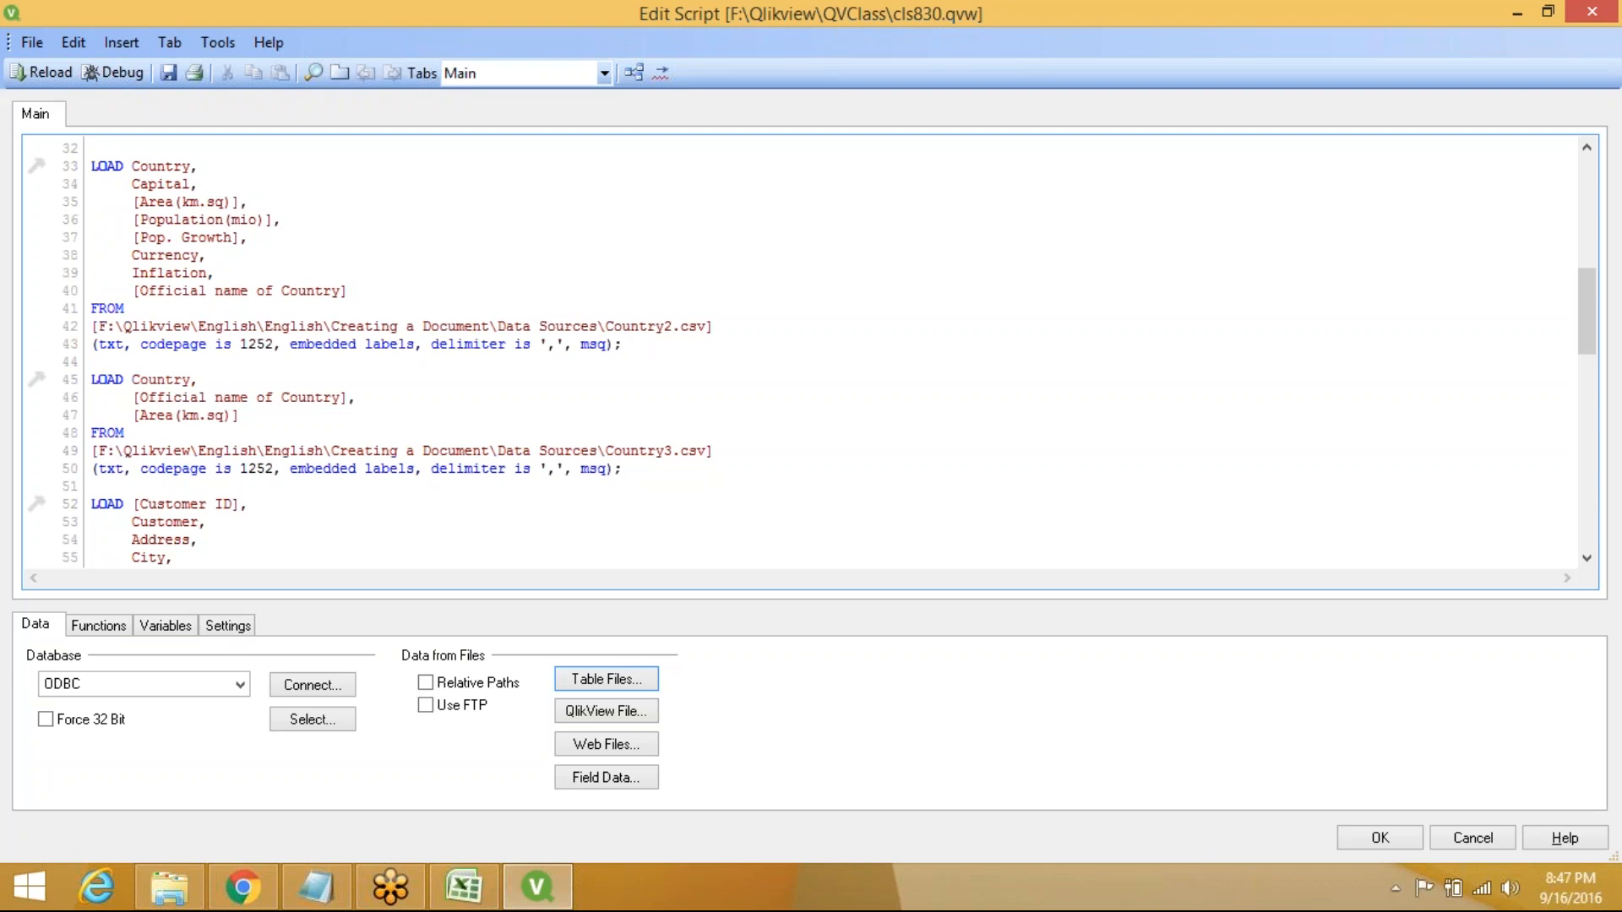
key("Up")
key("Up")
key("Up")
key("Up")
key("Up")
key("Up")
key("Up")
key("Up")
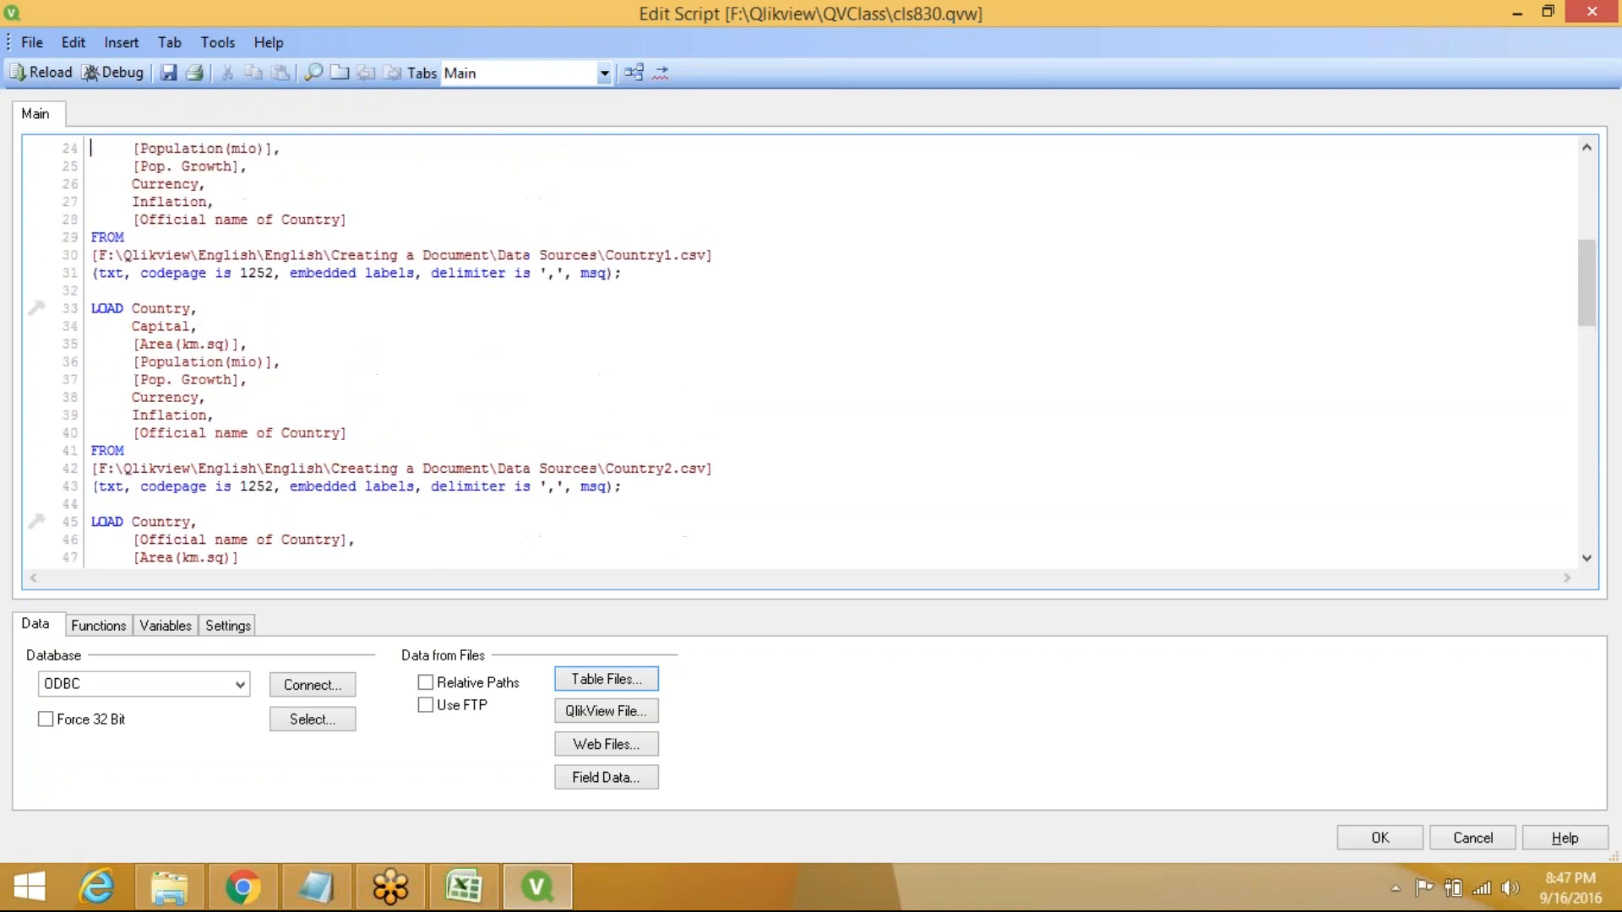
key("Up")
key("Up")
key("Up")
key("Up")
key("Up")
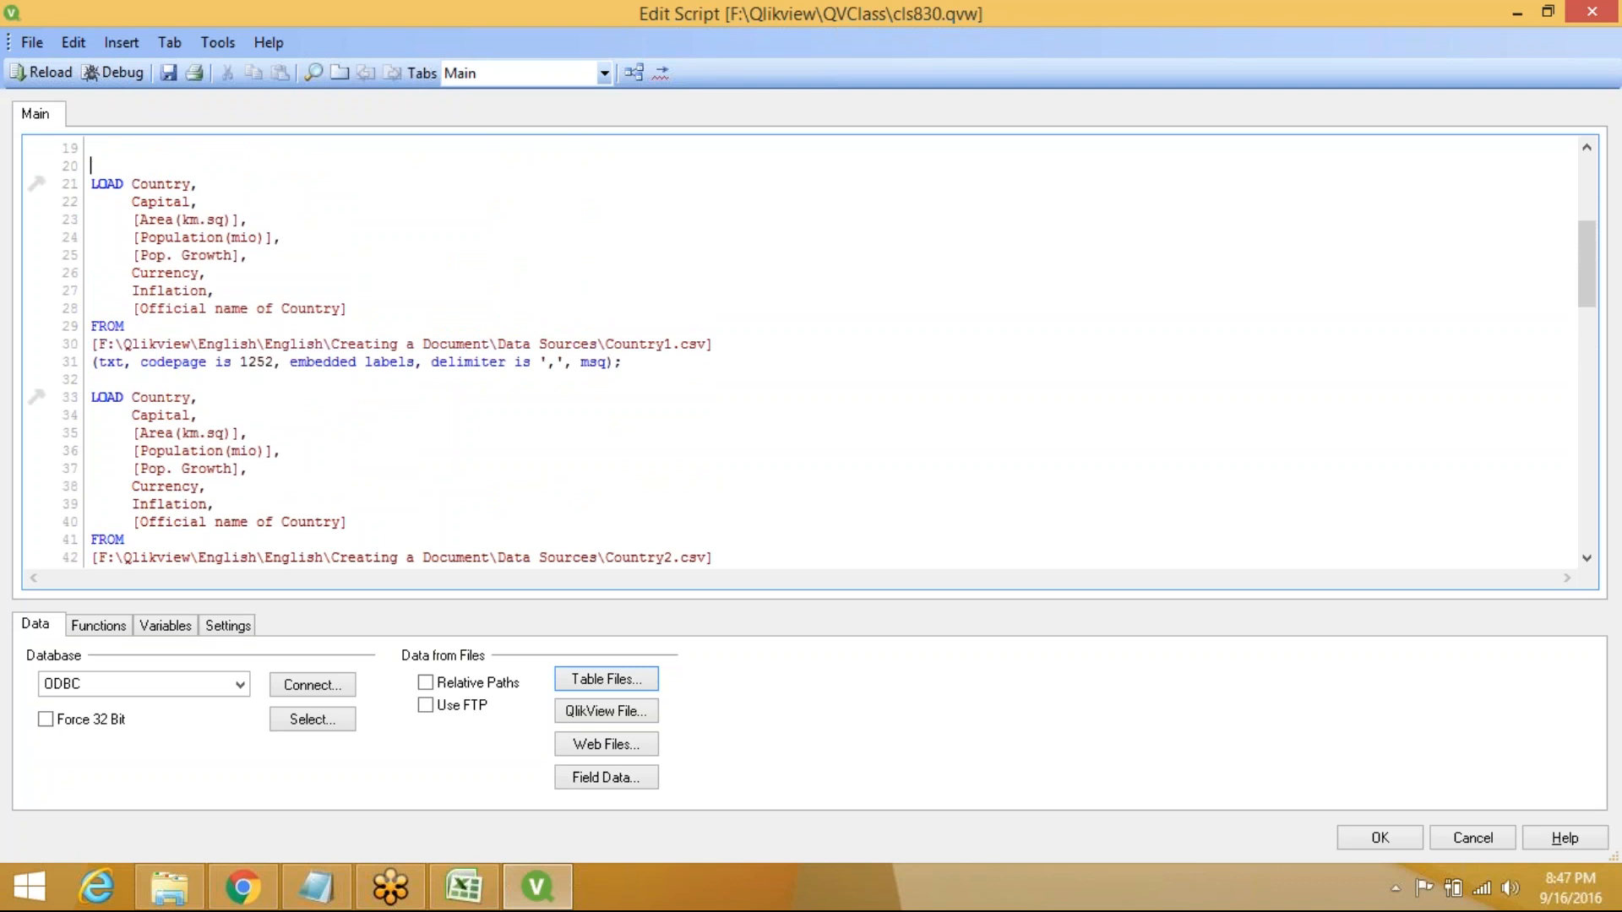
Label the Country1 and Country2 loads and insert NoConcatenate before Country2
type("Country1")
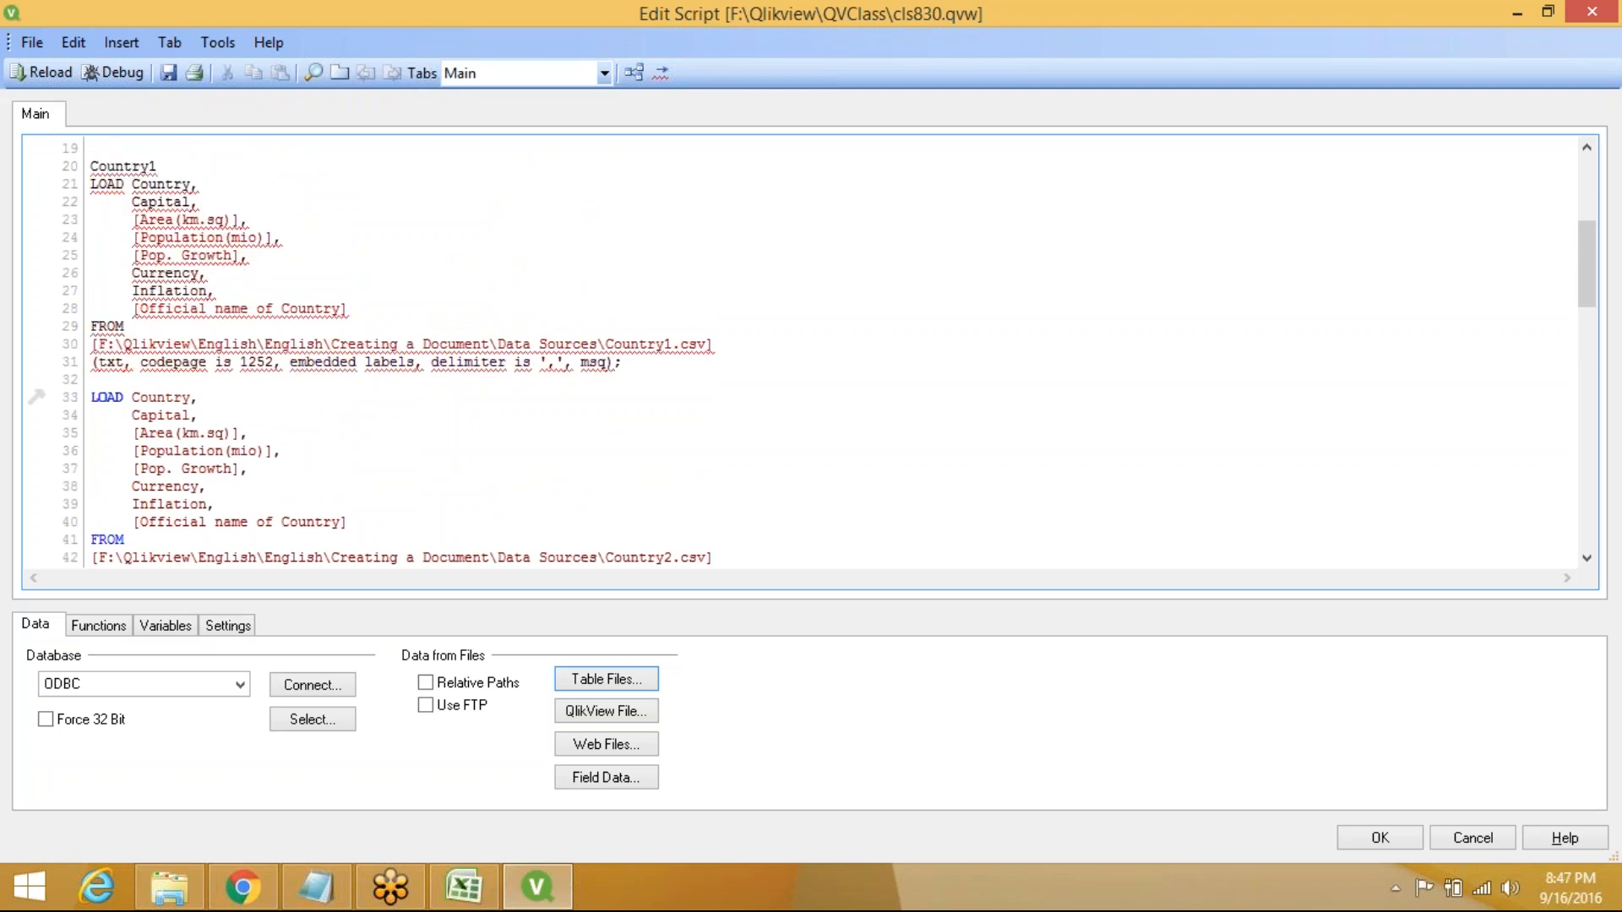
type(":")
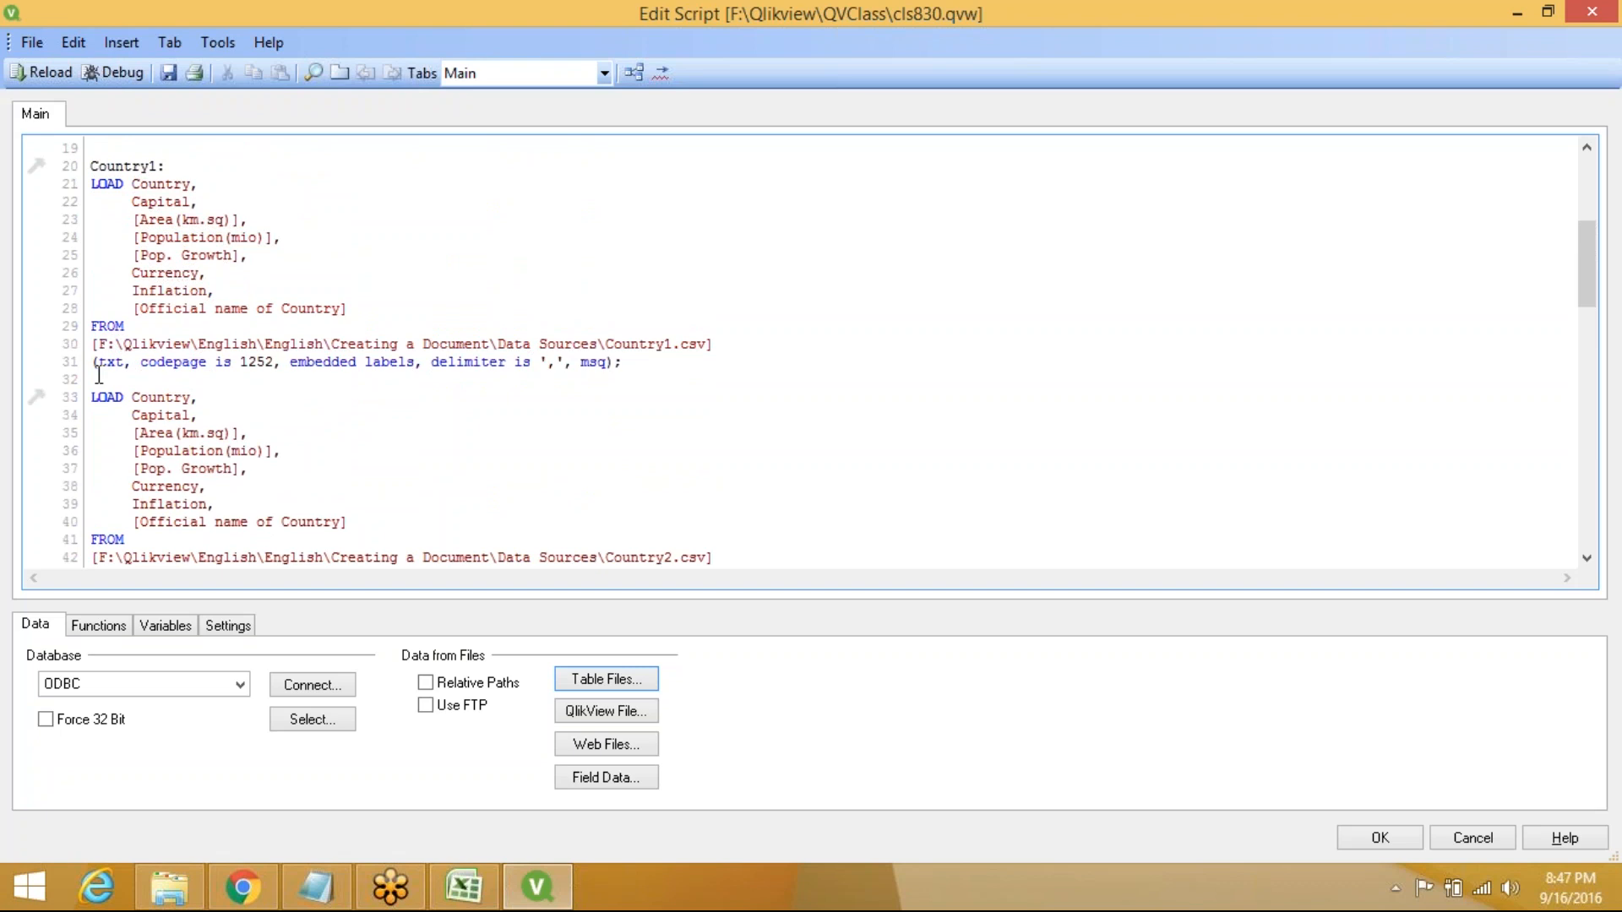
type("Country2")
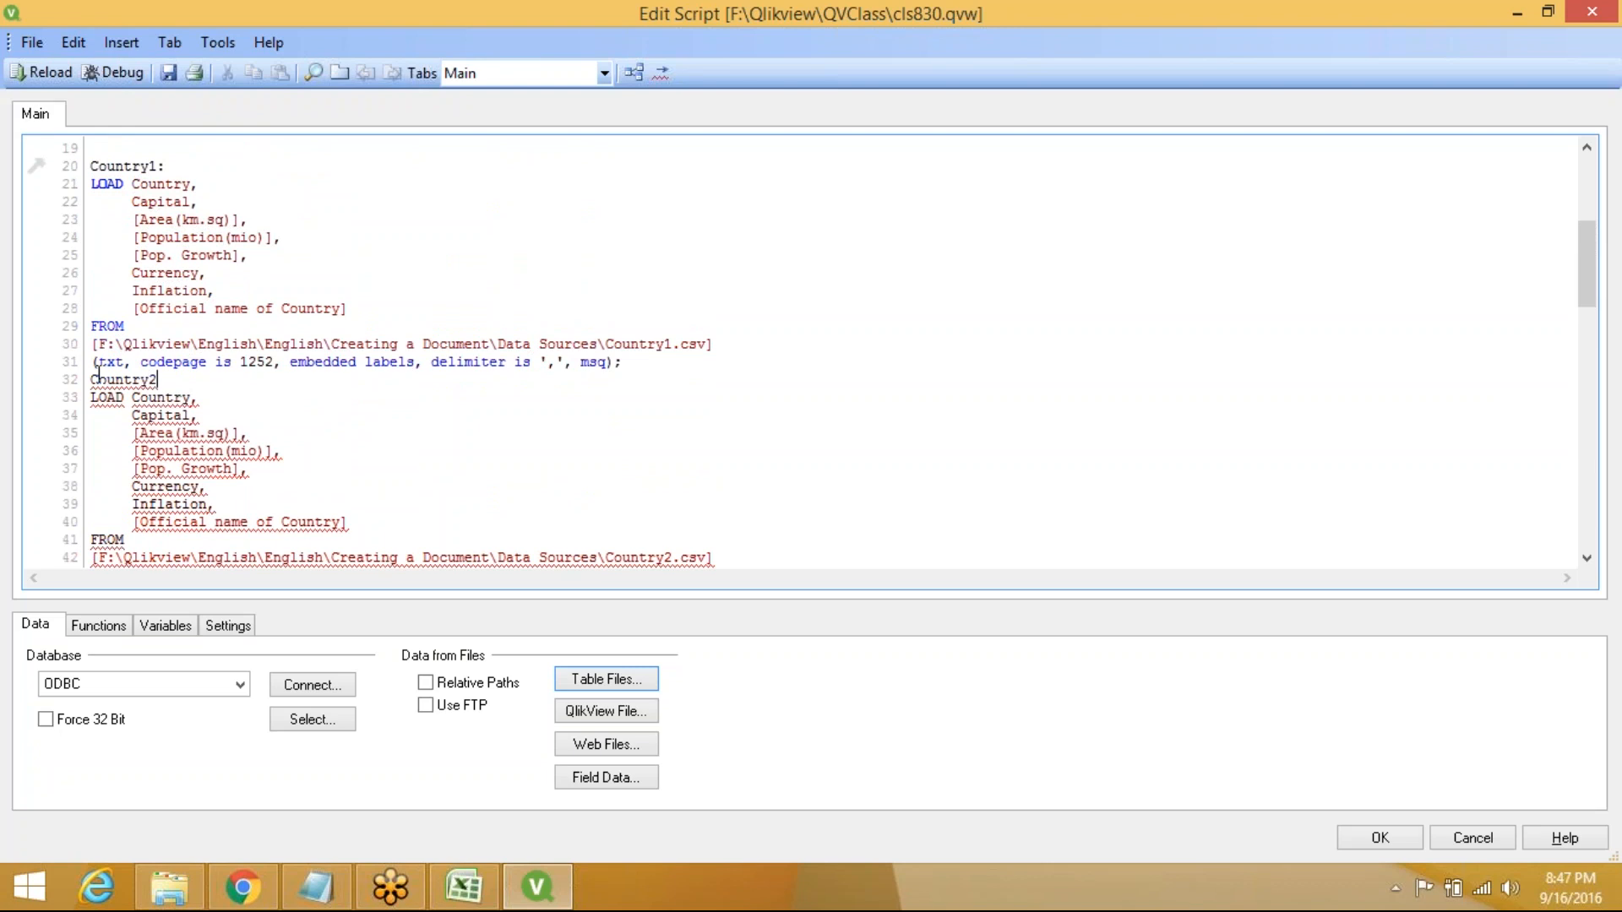
type(":")
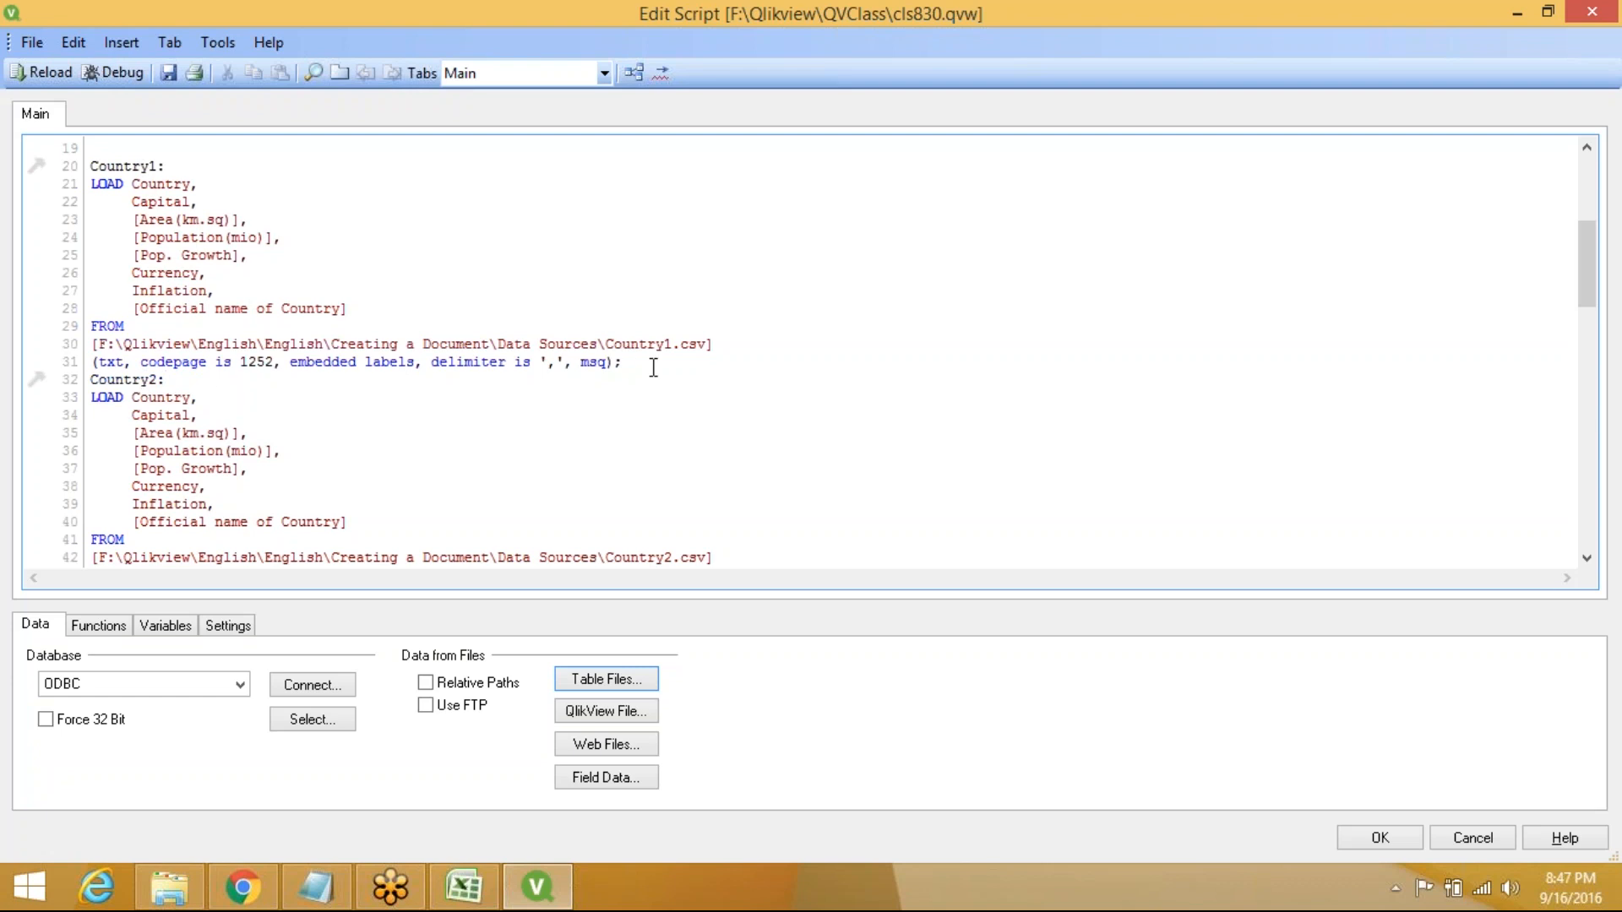
key("Return")
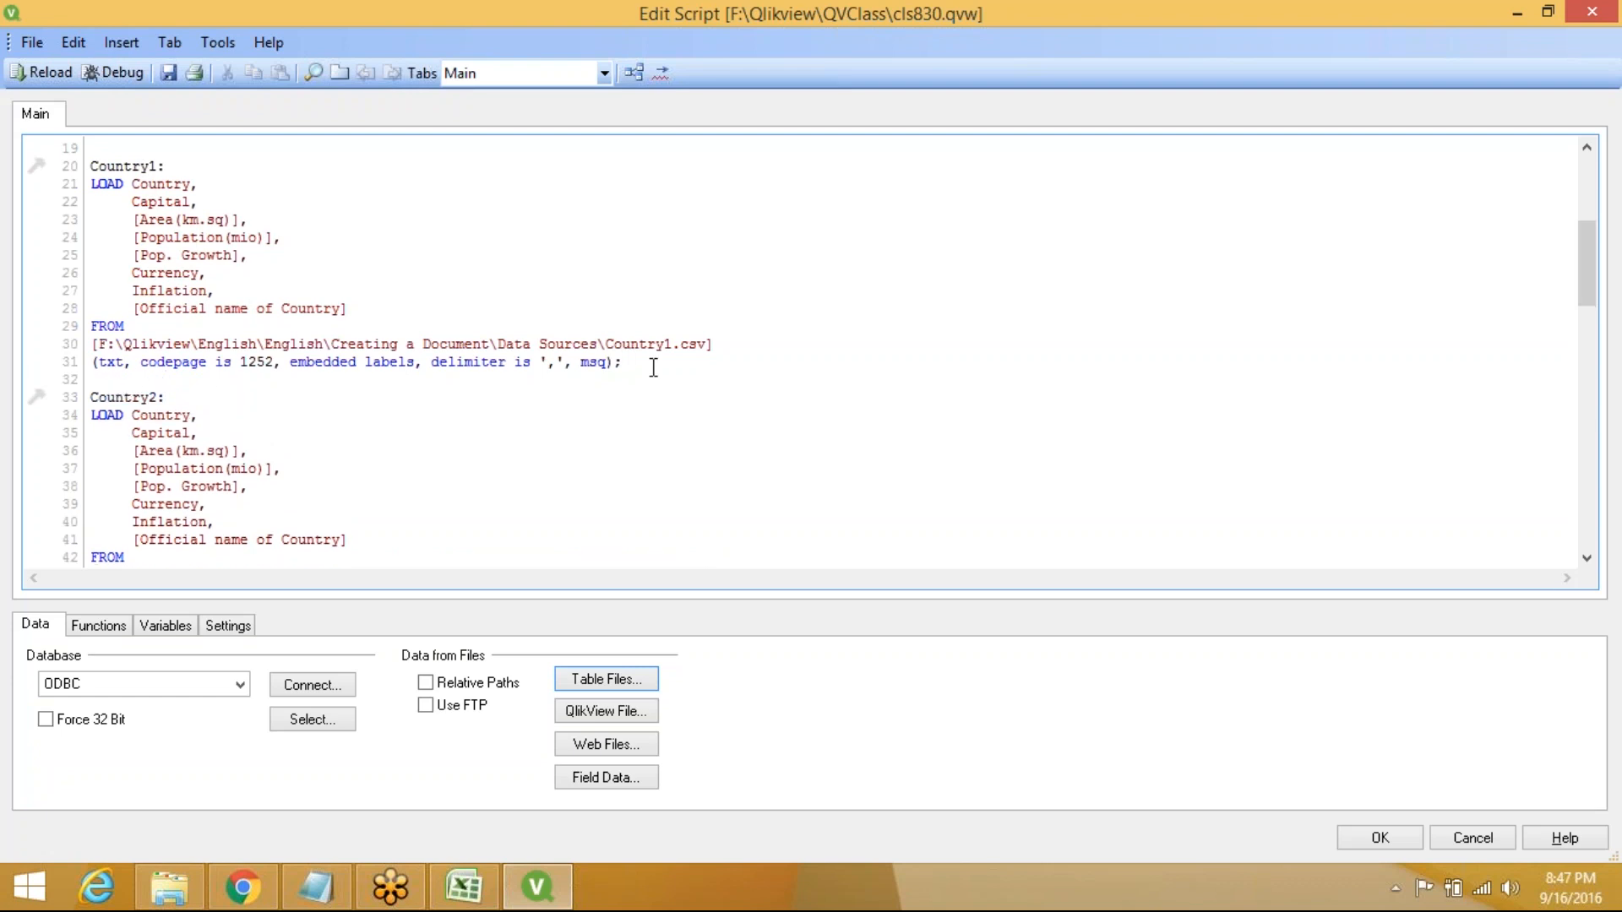
type("No")
key("Return")
left_click(428, 530)
key("Down")
key("Down")
key("Down")
key("Down")
key("Down")
key("Down")
key("Down")
key("Down")
key("Down")
key("Down")
key("Down")
key("Down")
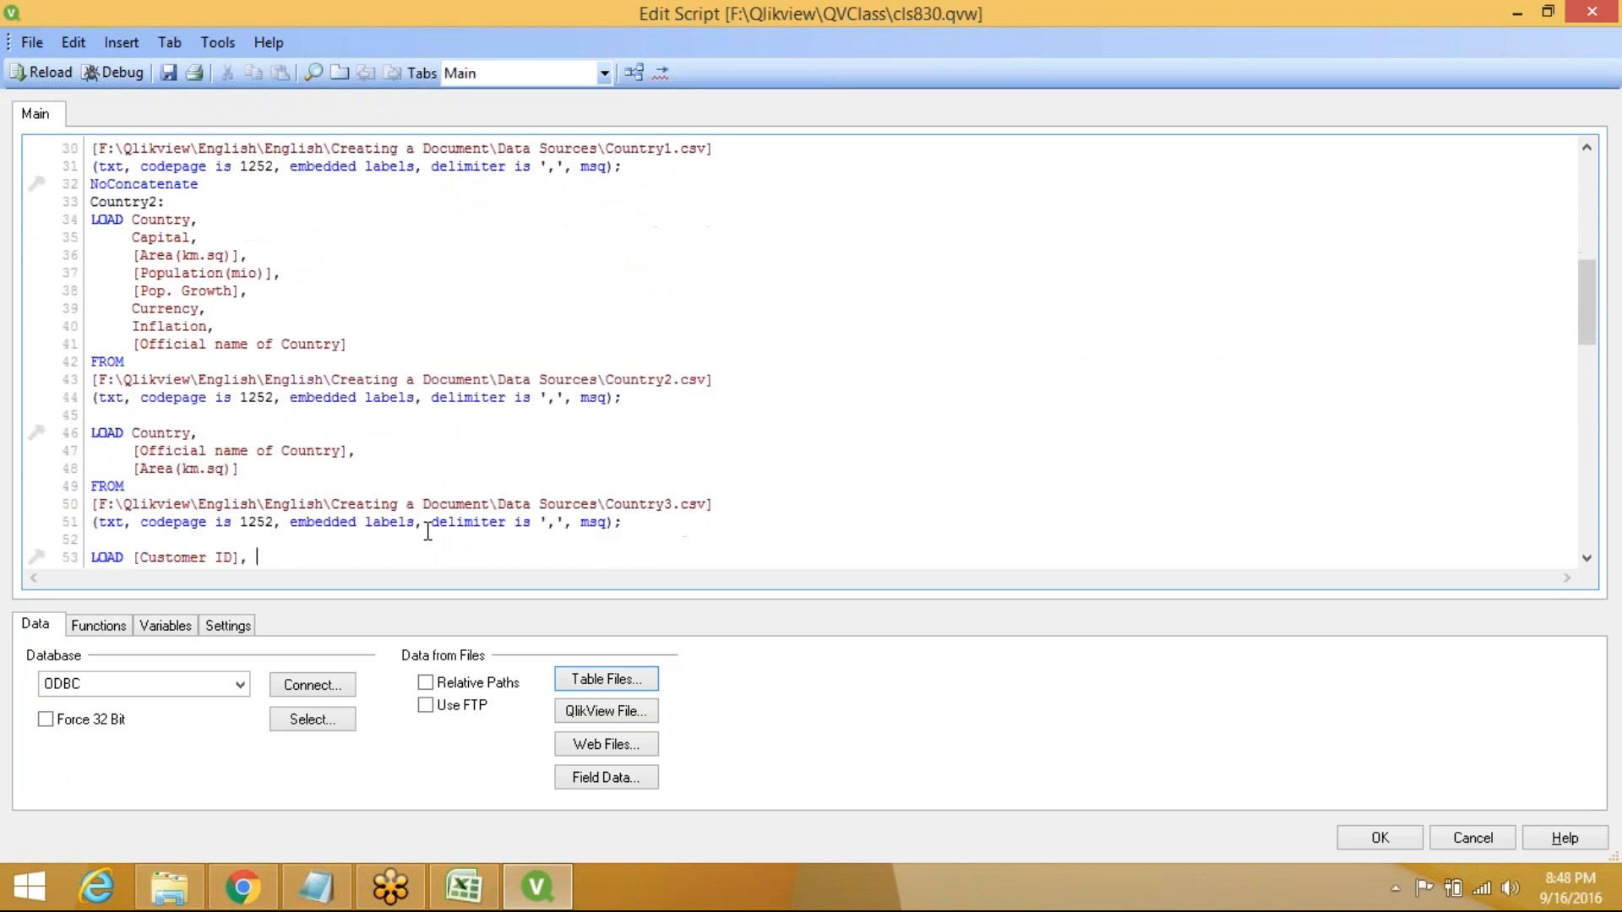
type("Customer,      Address,      City,")
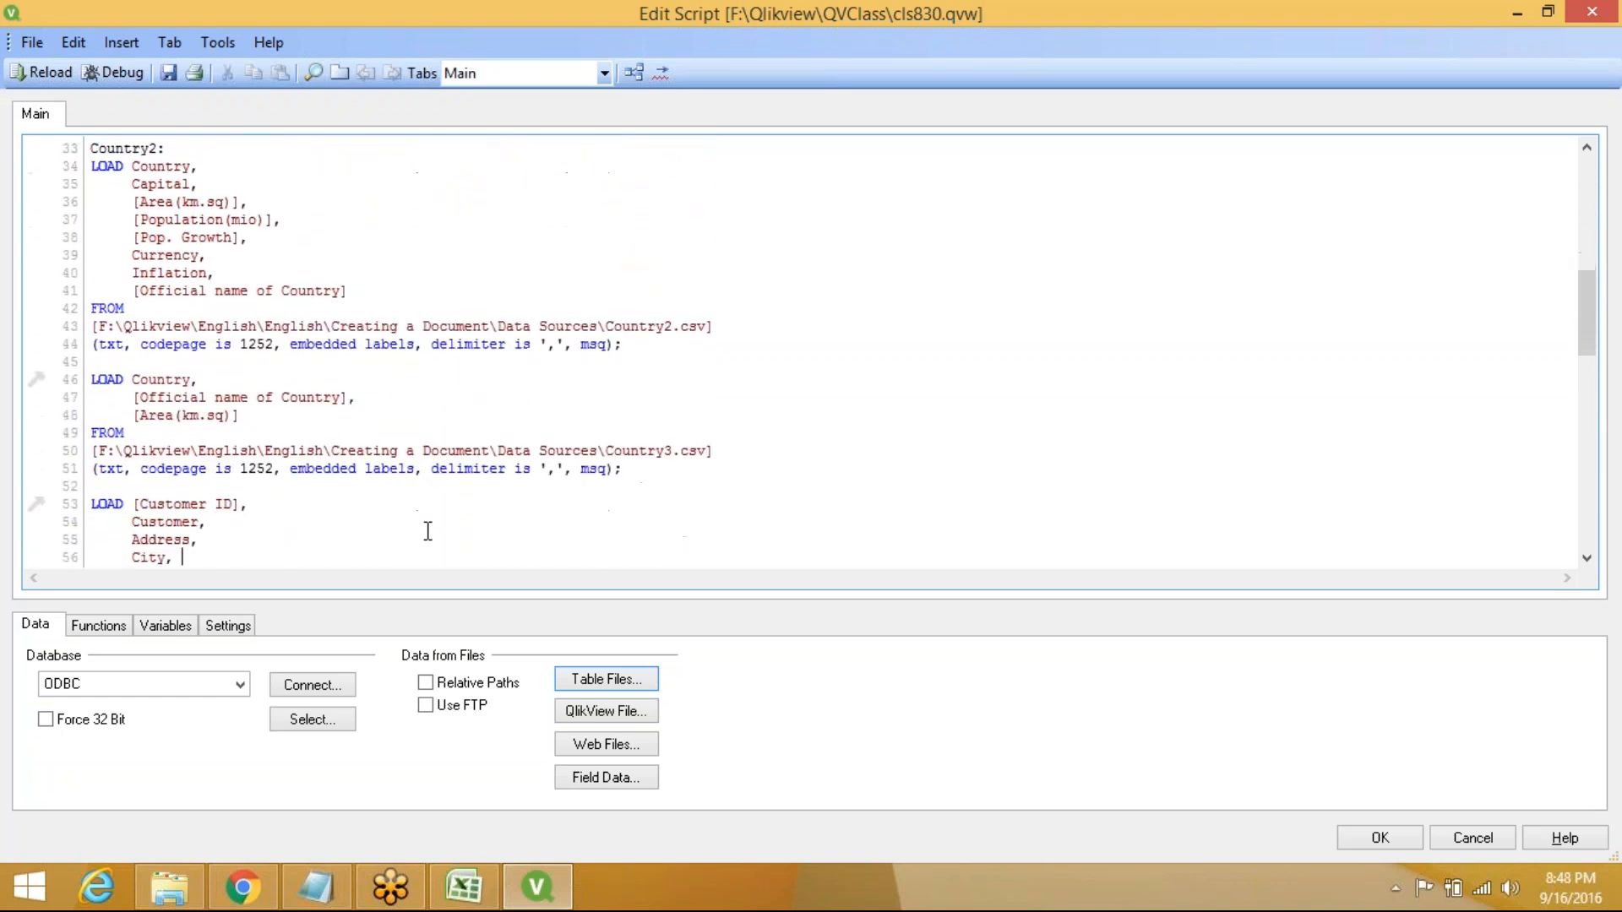
Add the labels Country3:, Customer:, Salesman: and Transact: above their LOAD statements
left_click(142, 373)
type("Count")
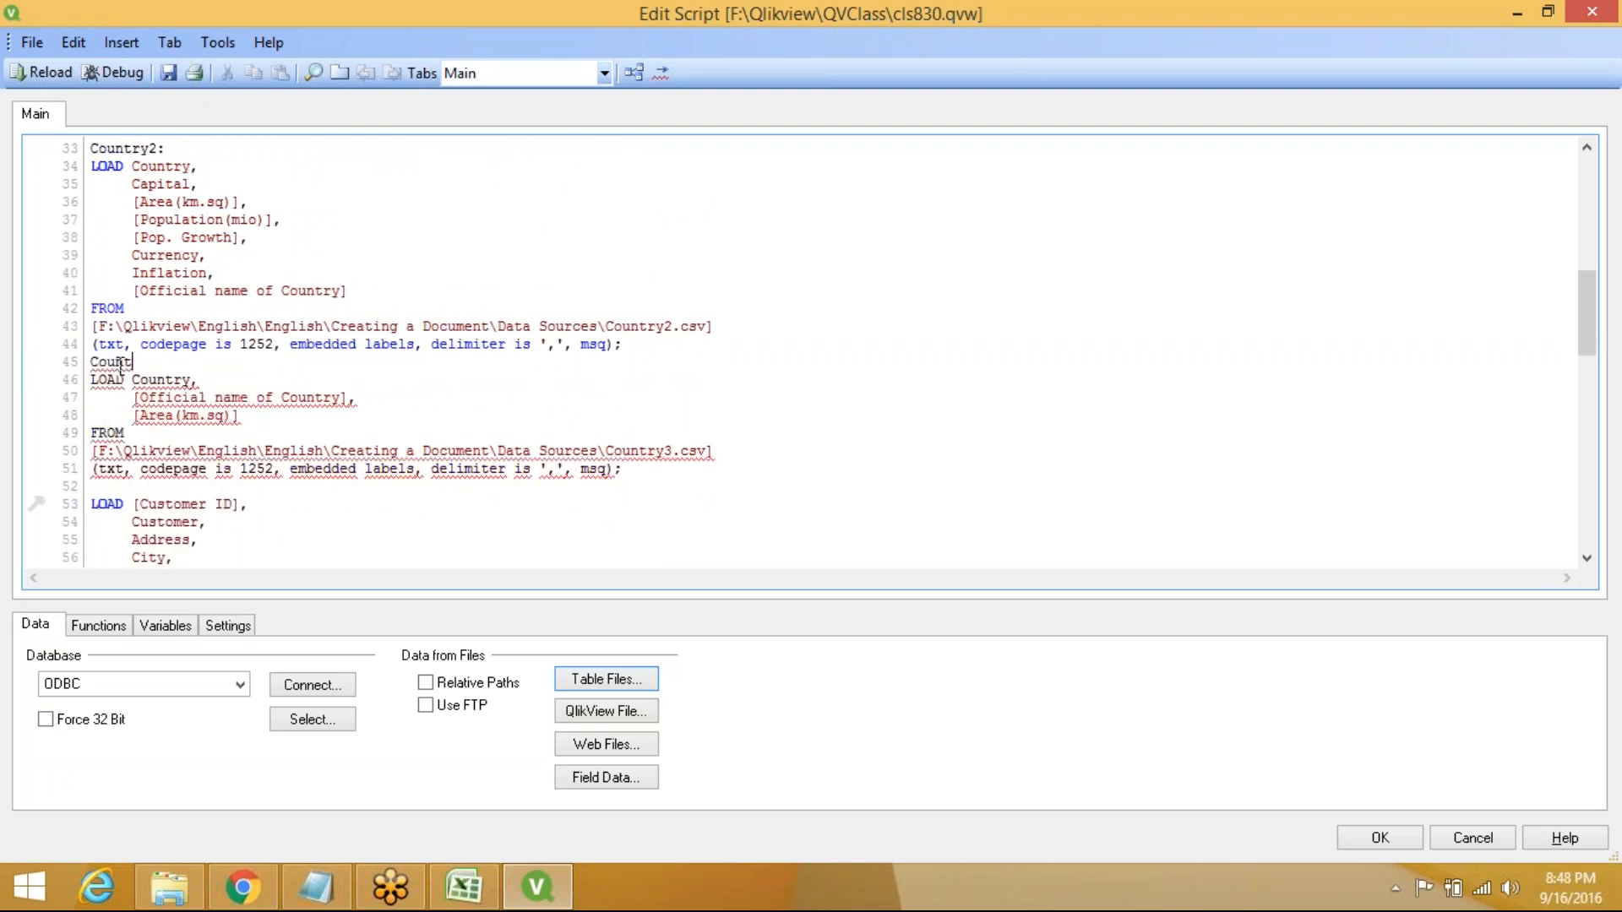
type("ry3:")
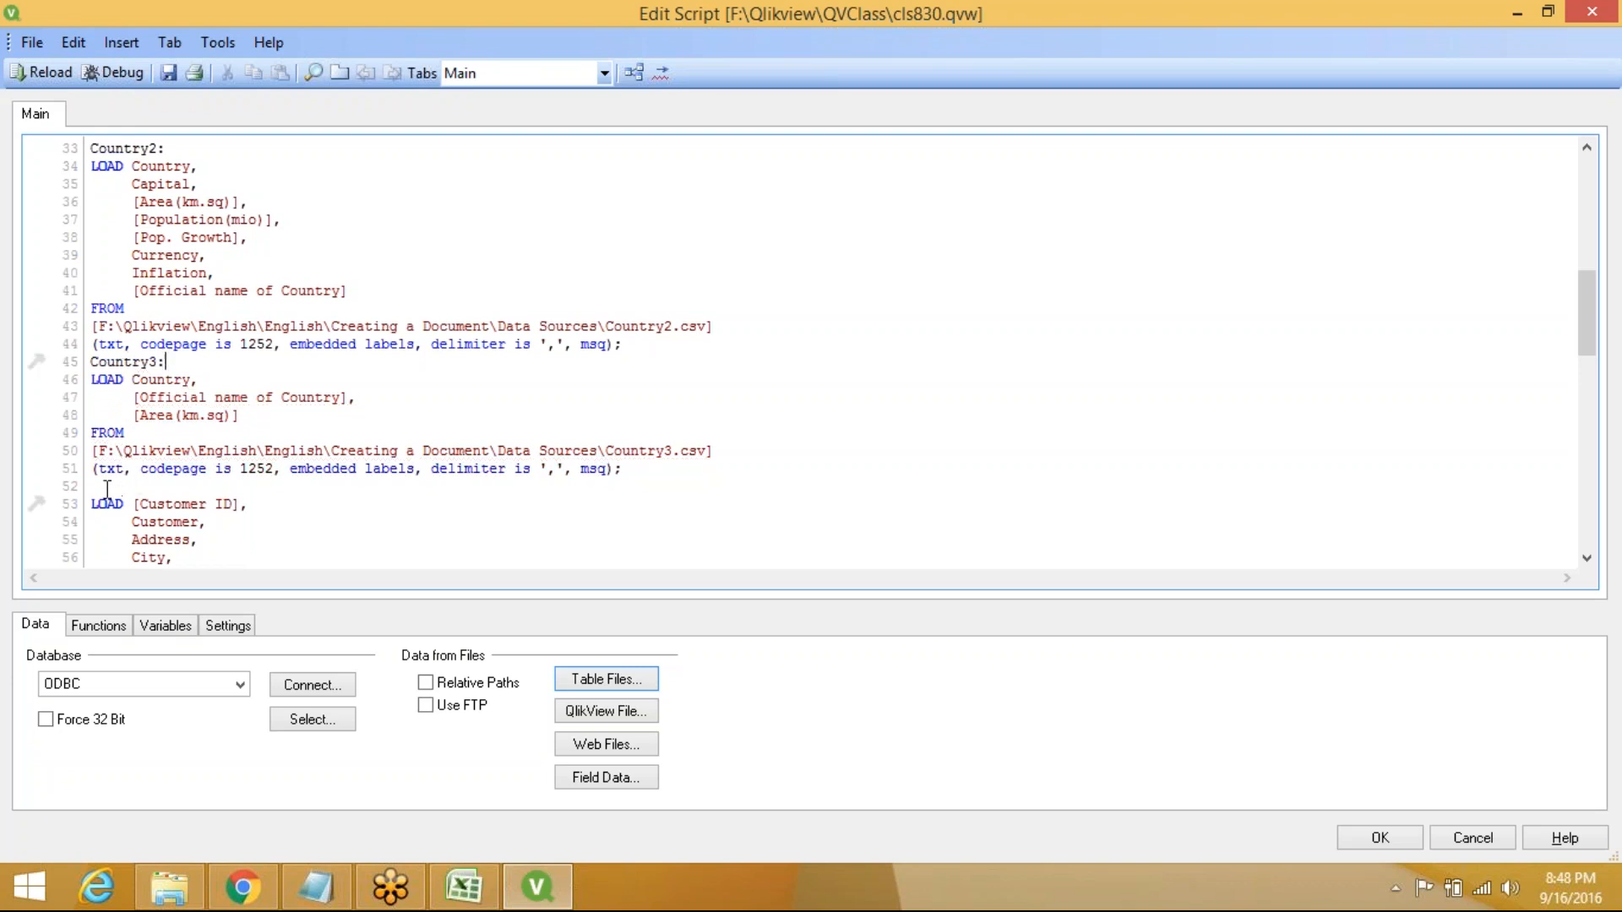
type("Customer")
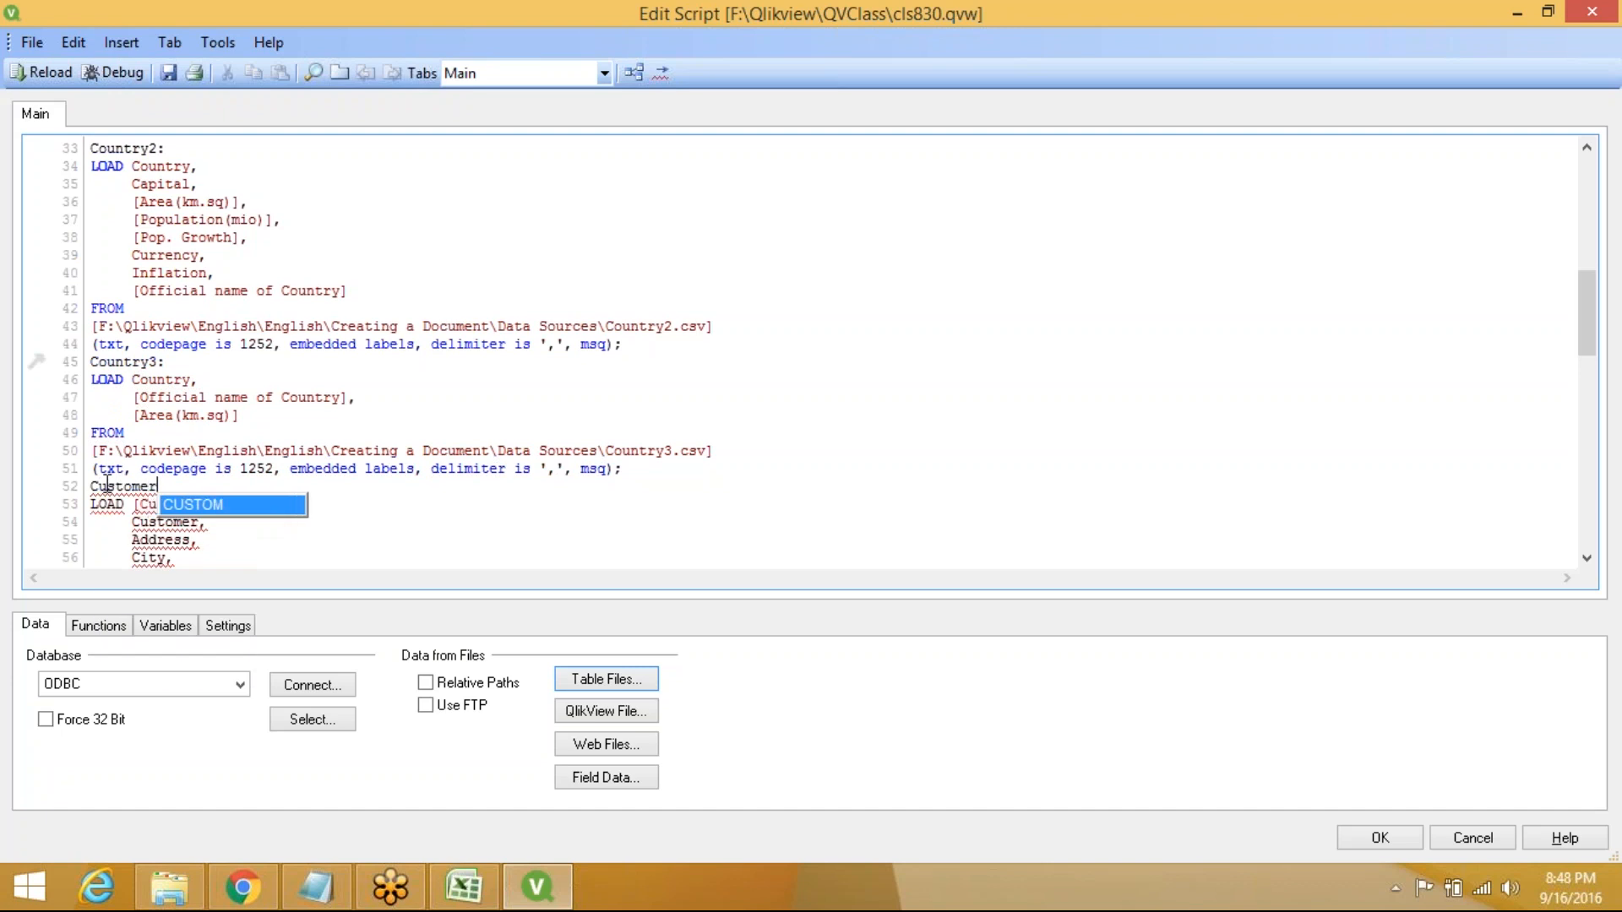
type(":")
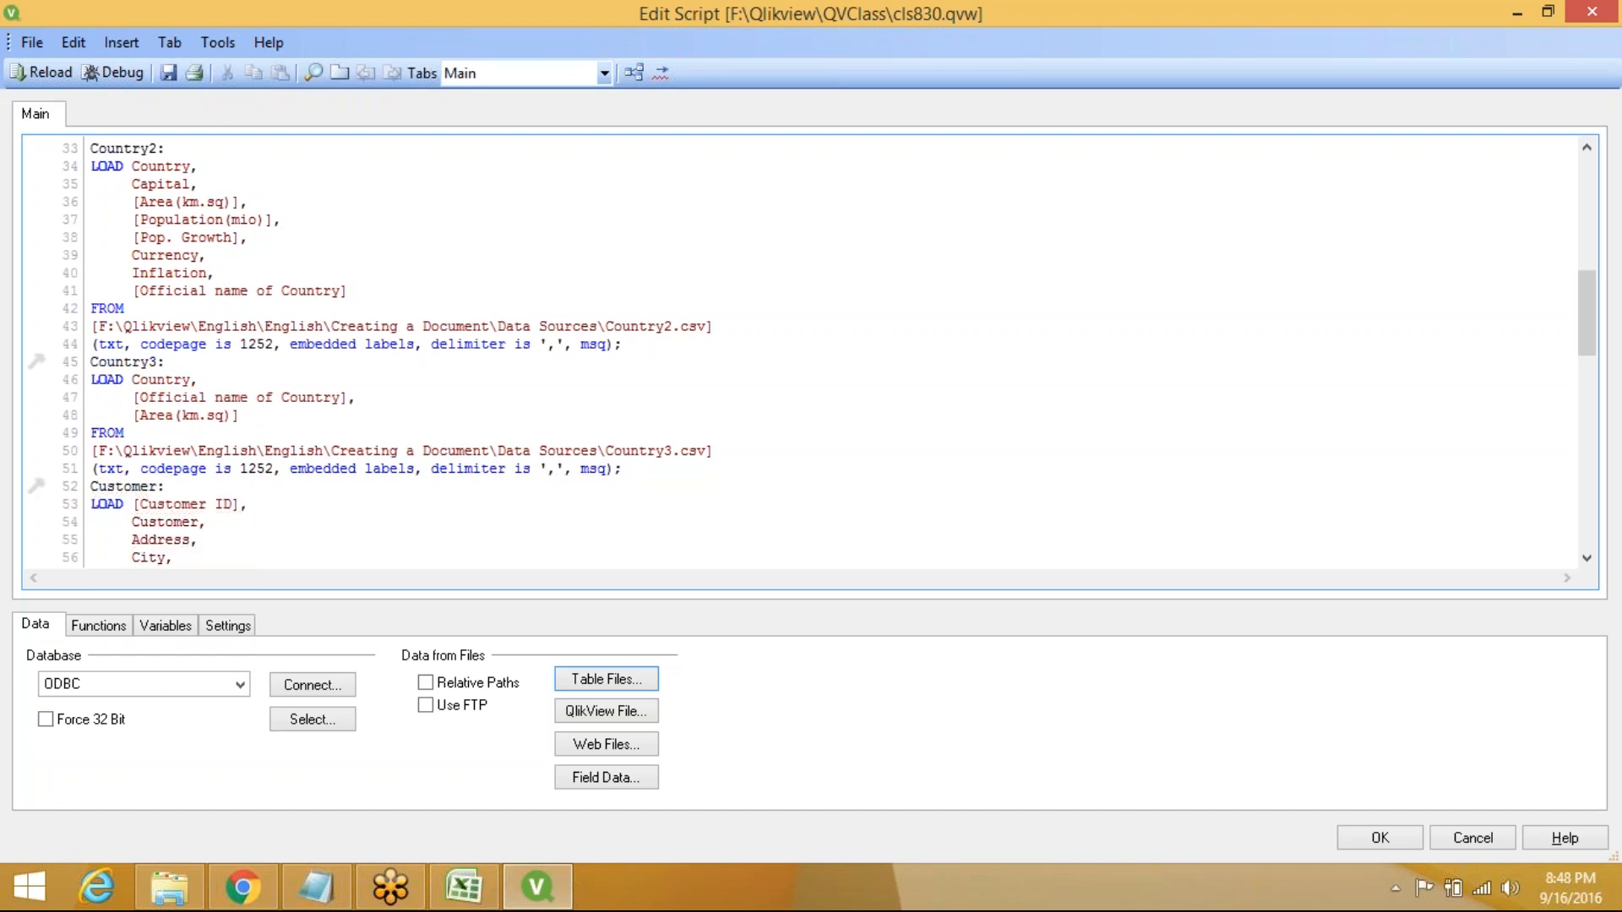
scroll(89, 490, "down", 7)
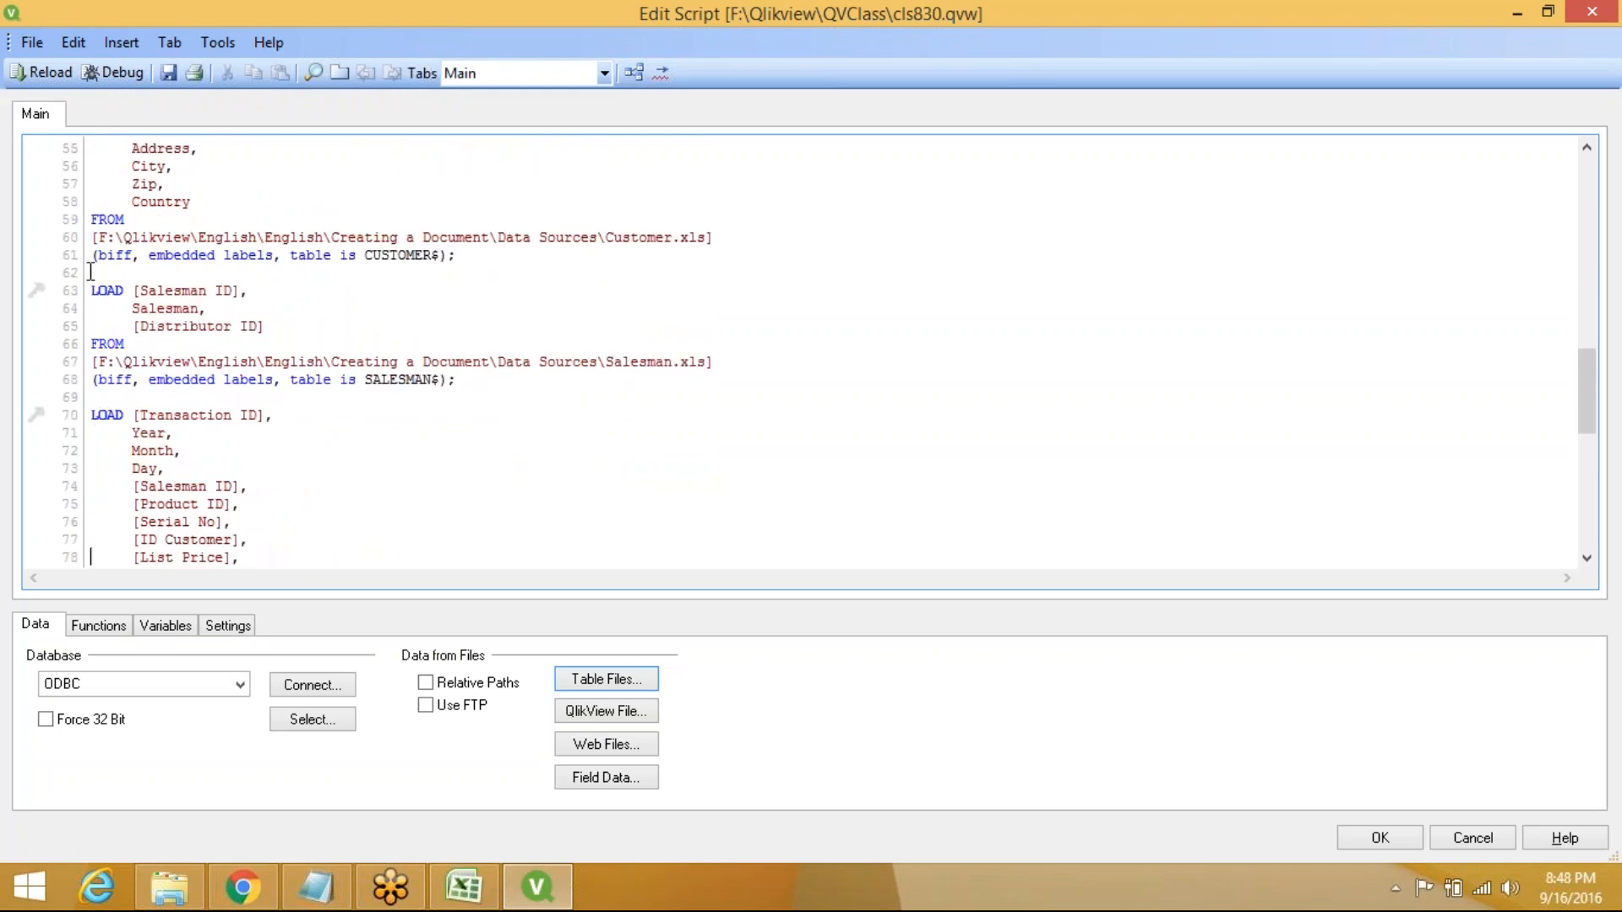
left_click(91, 271)
type("Sal")
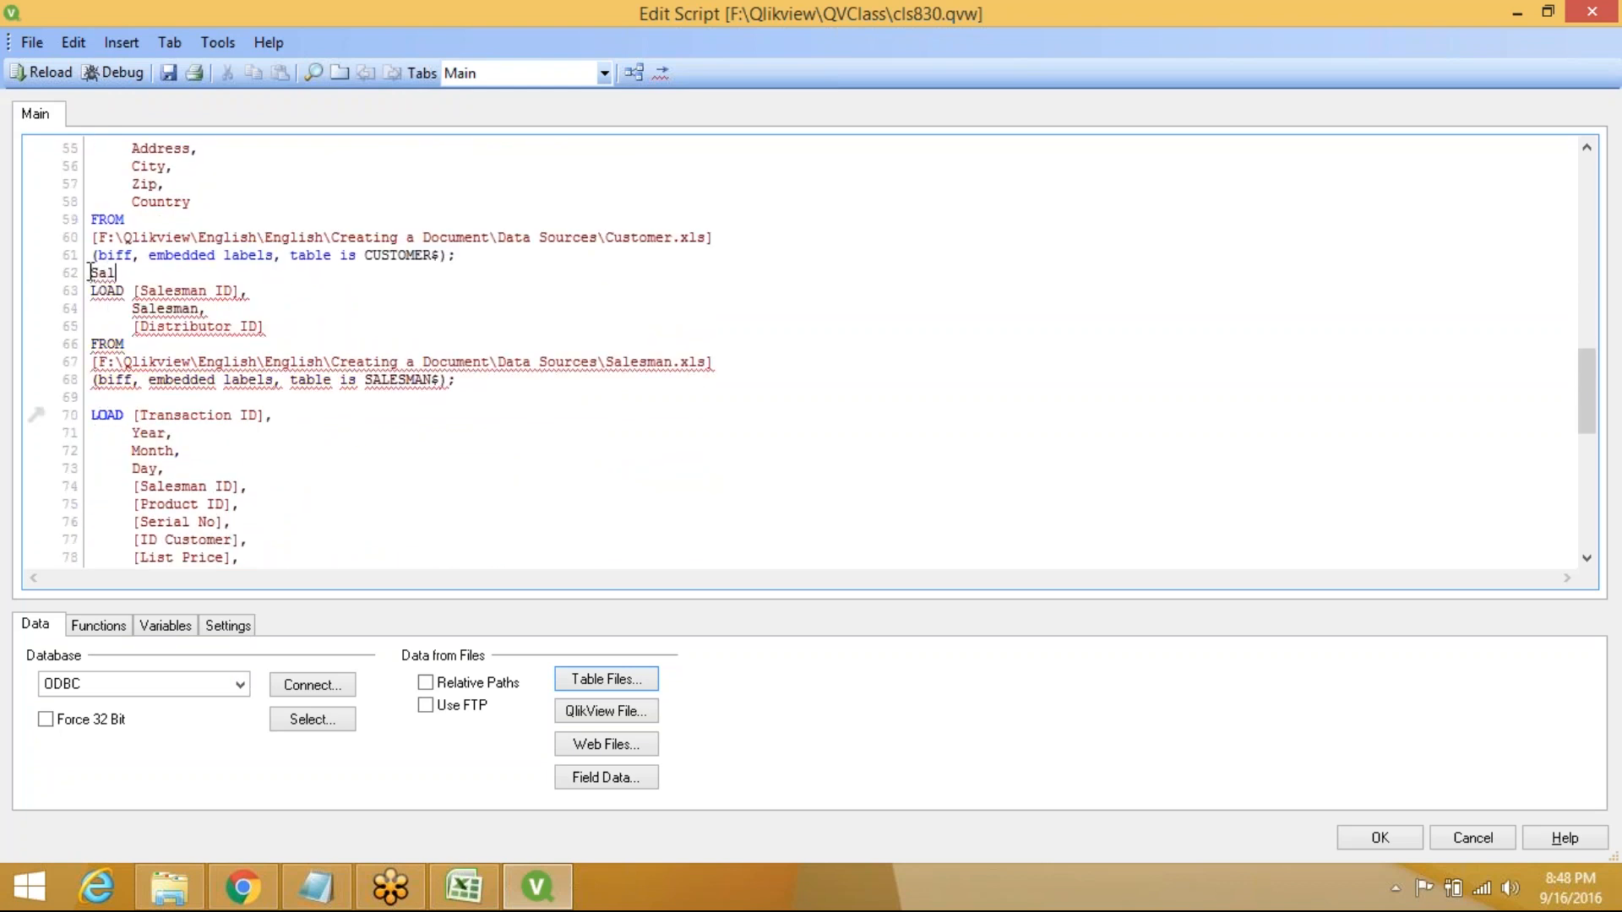
type("esman:")
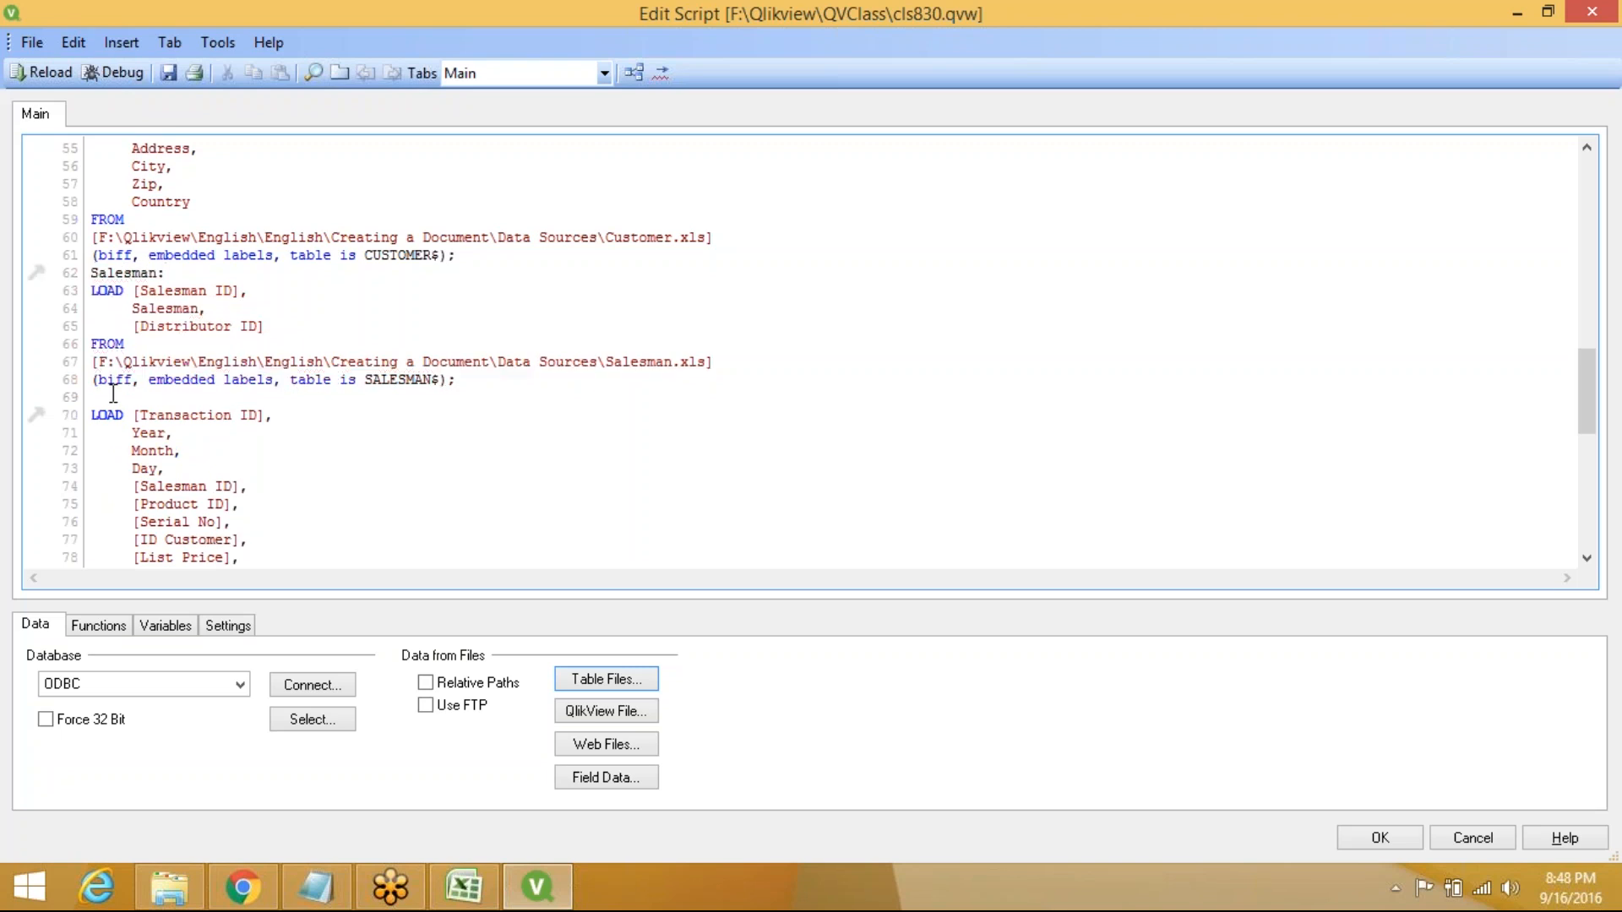
type("Tran")
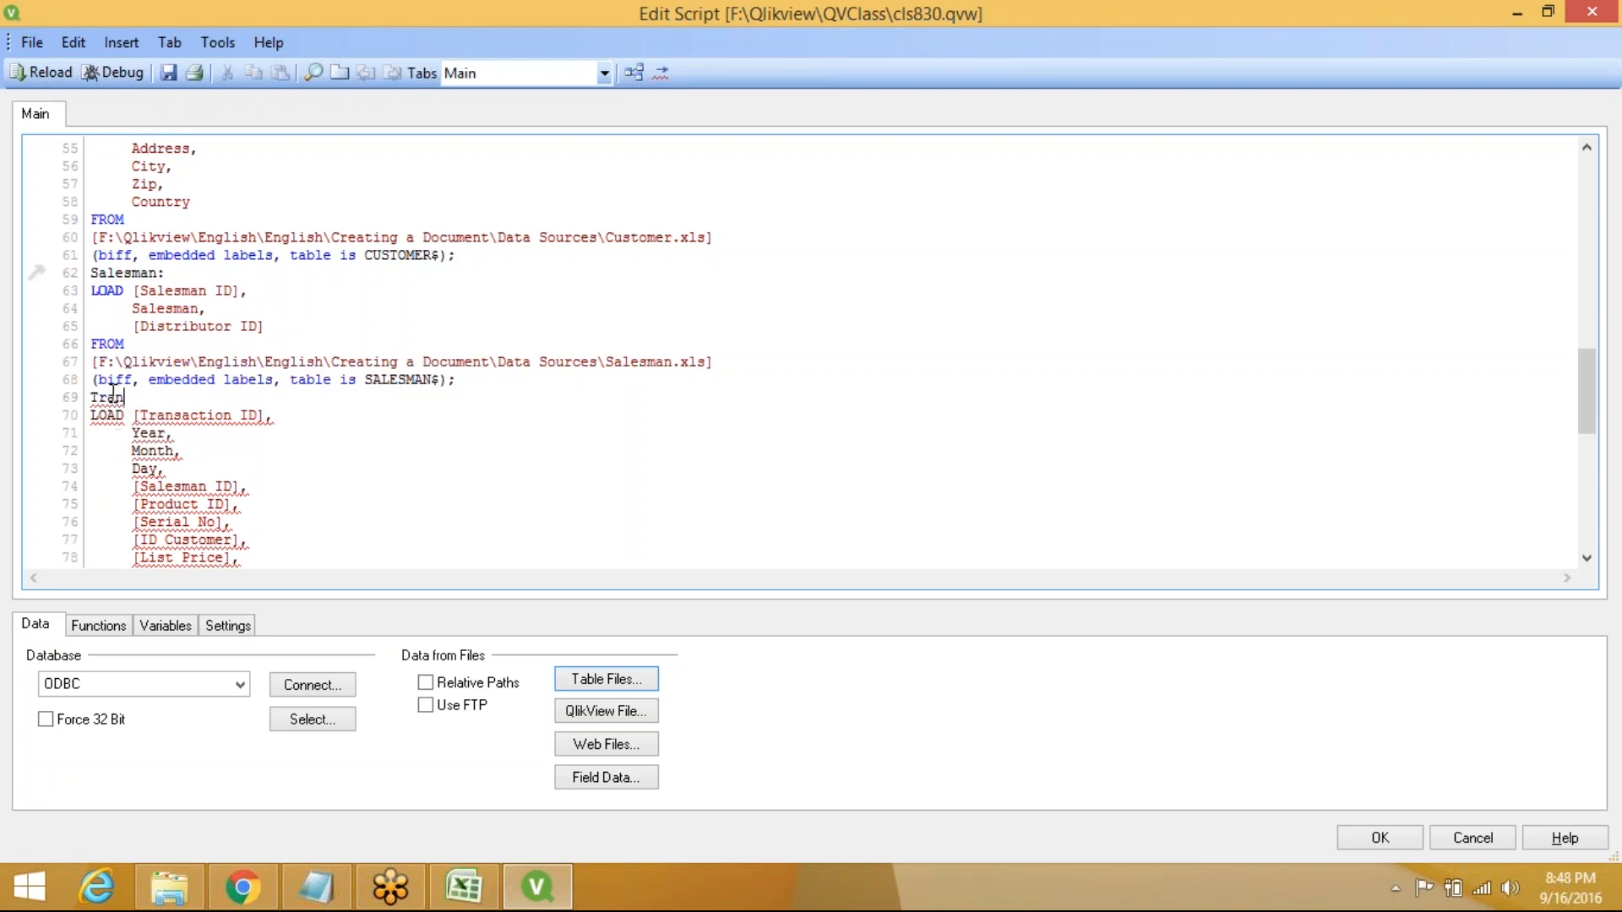
type("sact:")
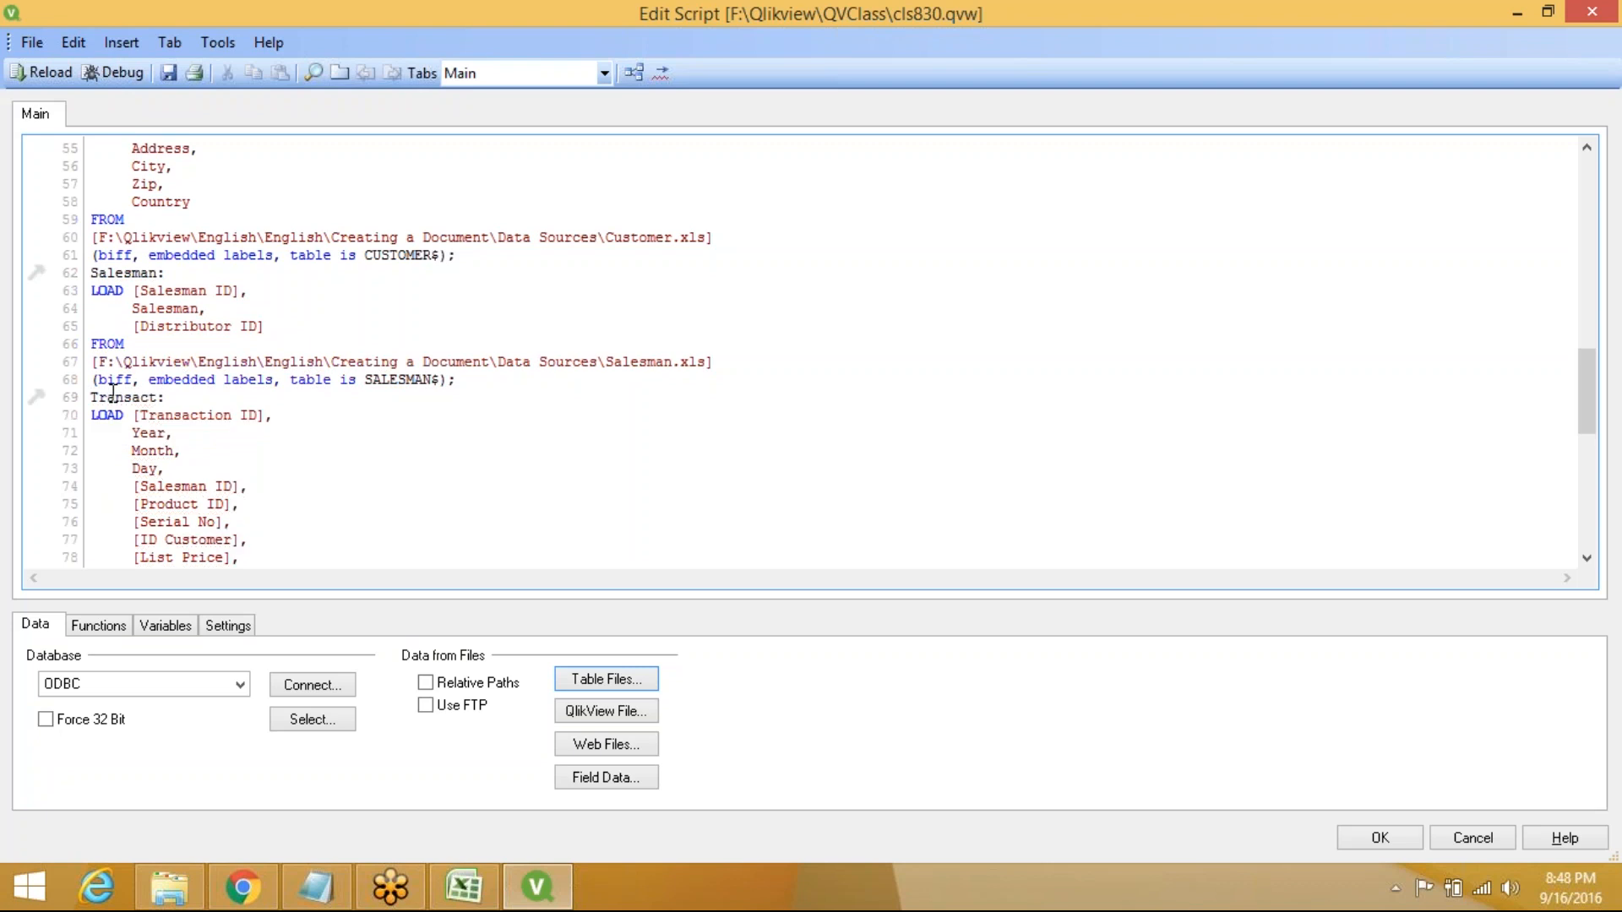
key("Down")
scroll(114, 393, "down", 6)
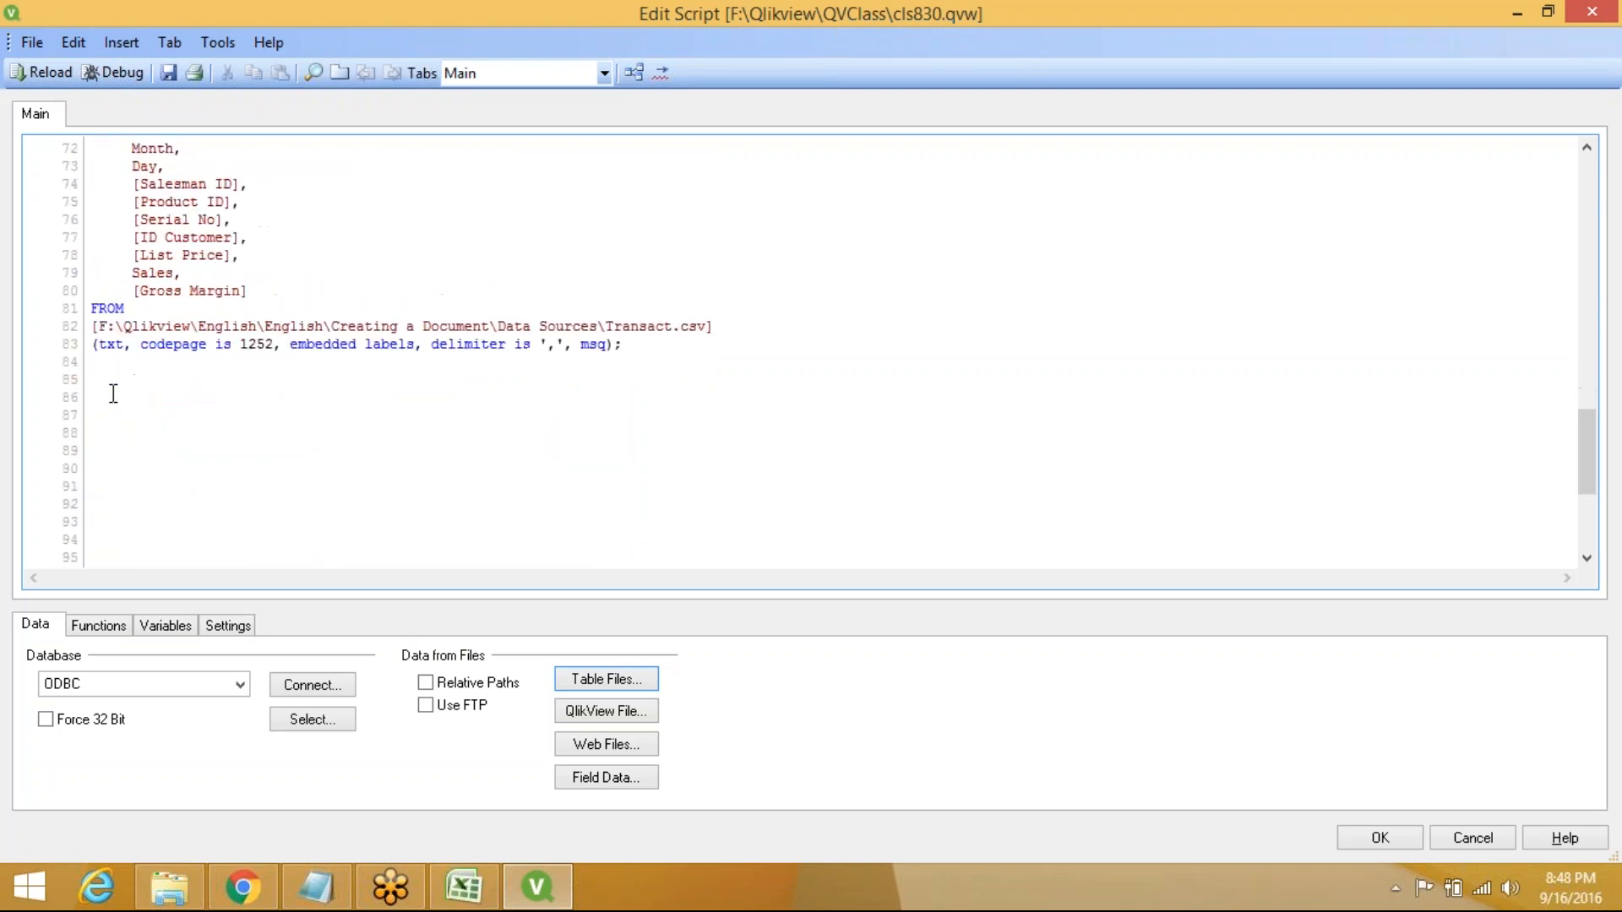
Add the statement STORE Country1 into qvd2/Country1.qvd(qvd); on line 86
left_click(112, 392)
type("St")
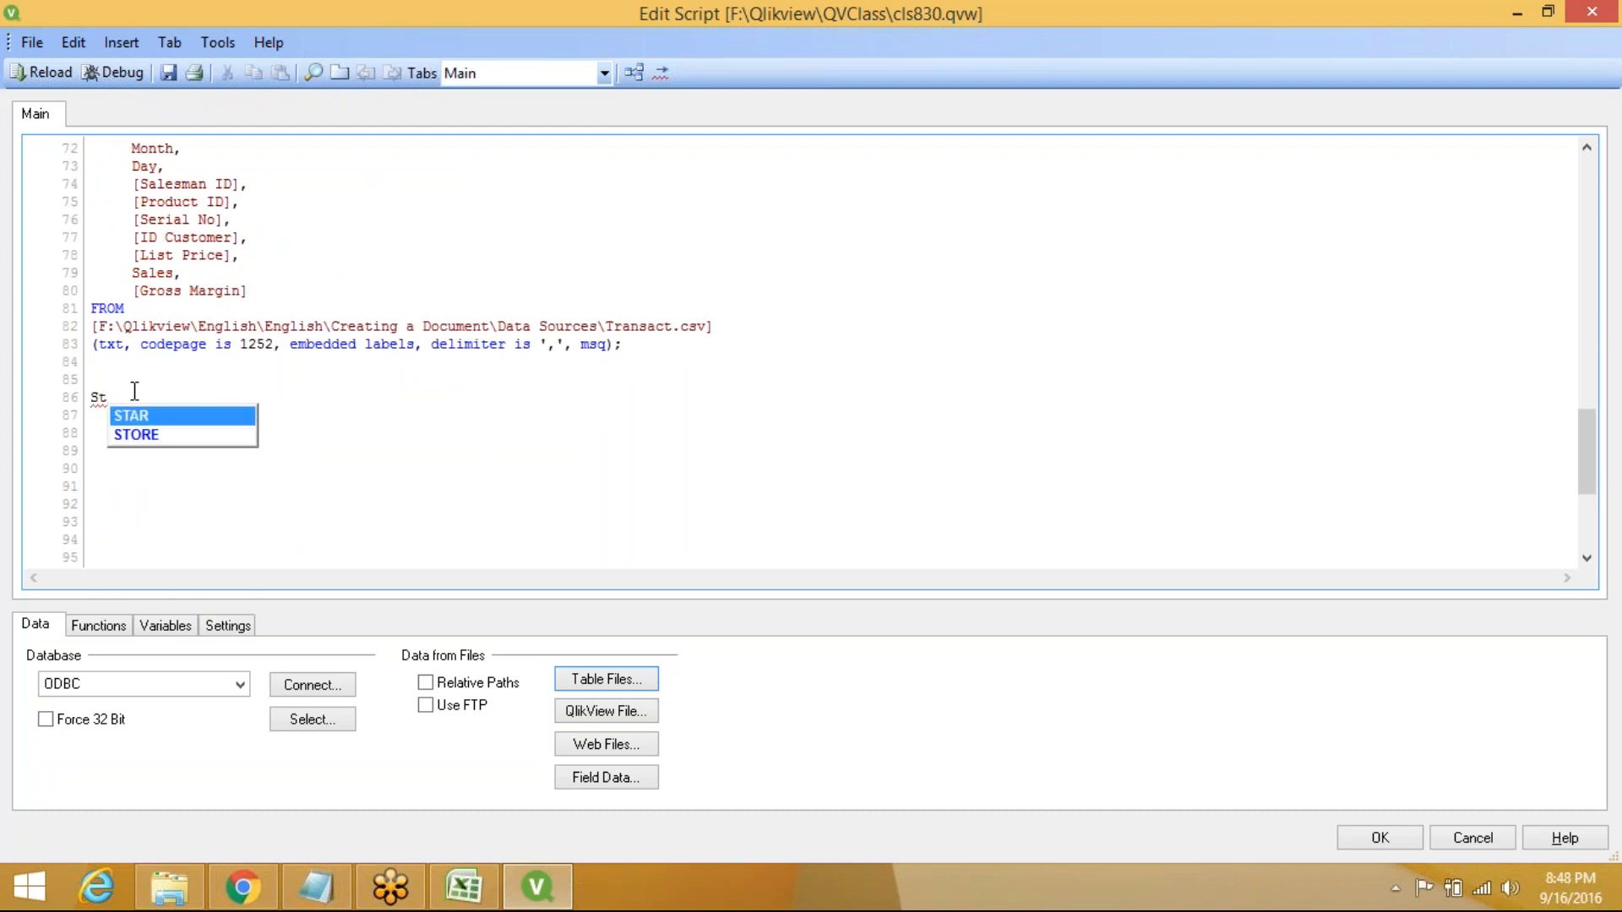
key("Down")
key("Return")
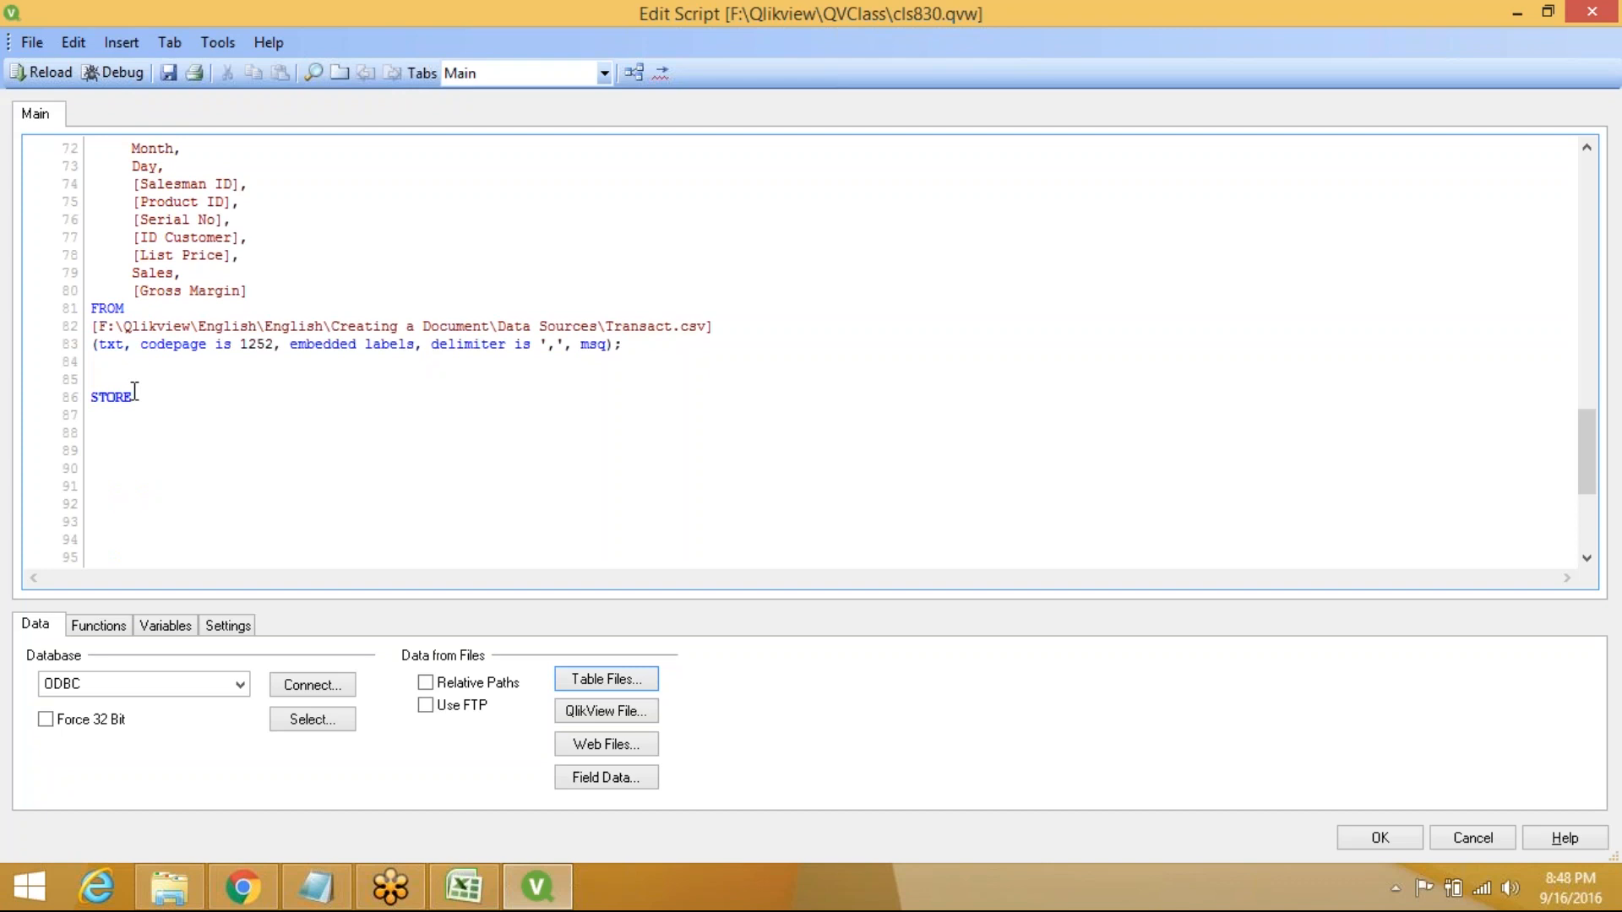
type("Country1 i")
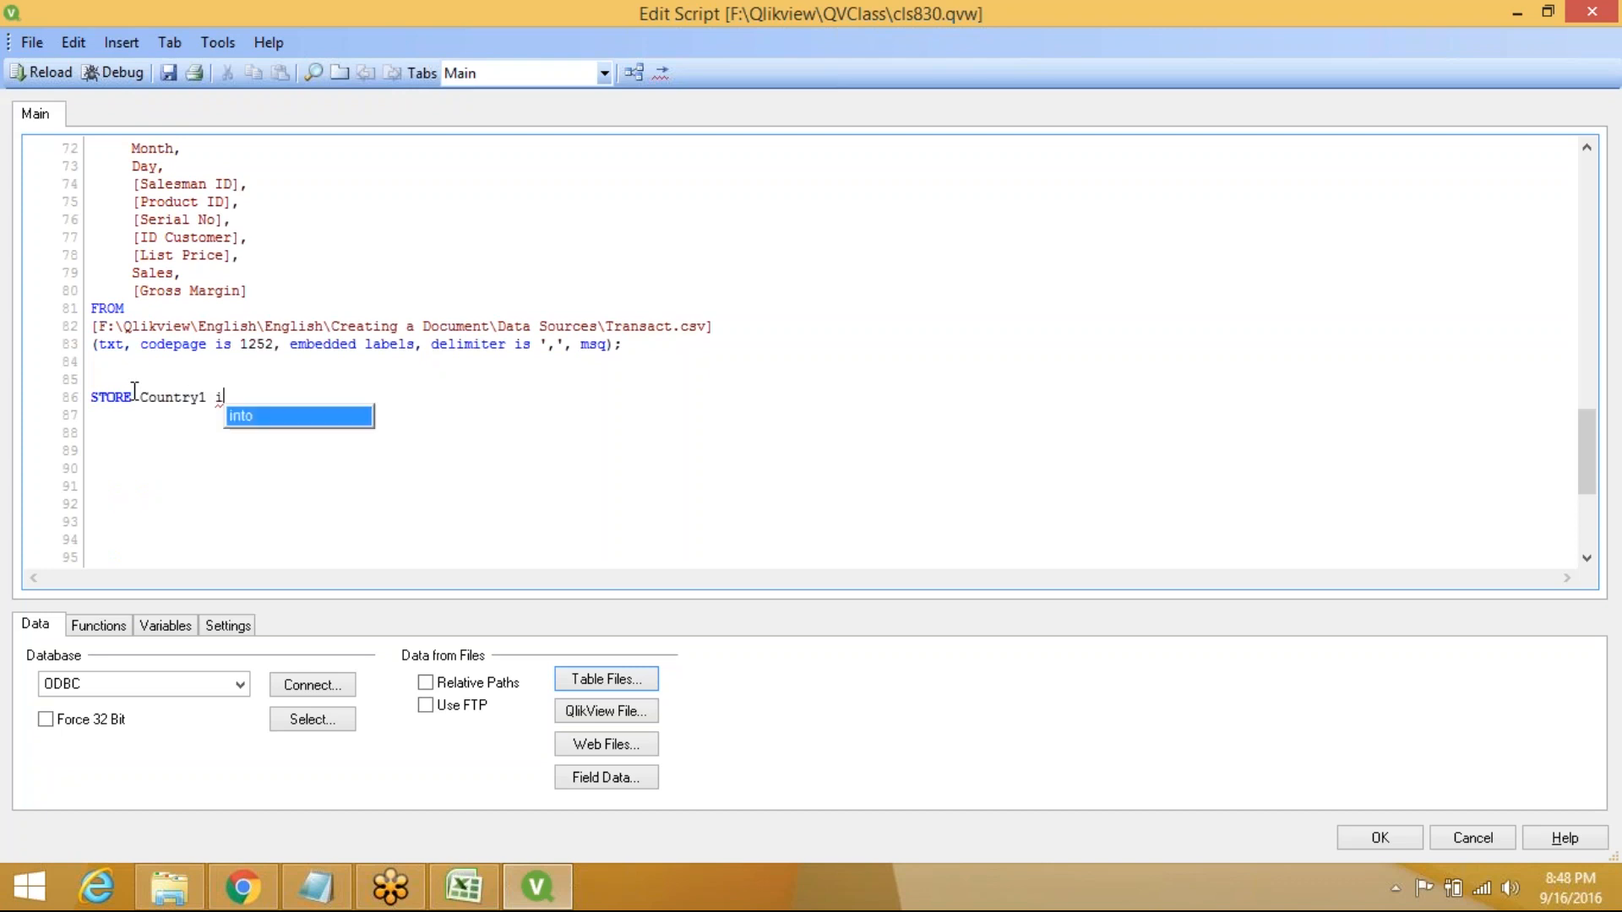
key("Return")
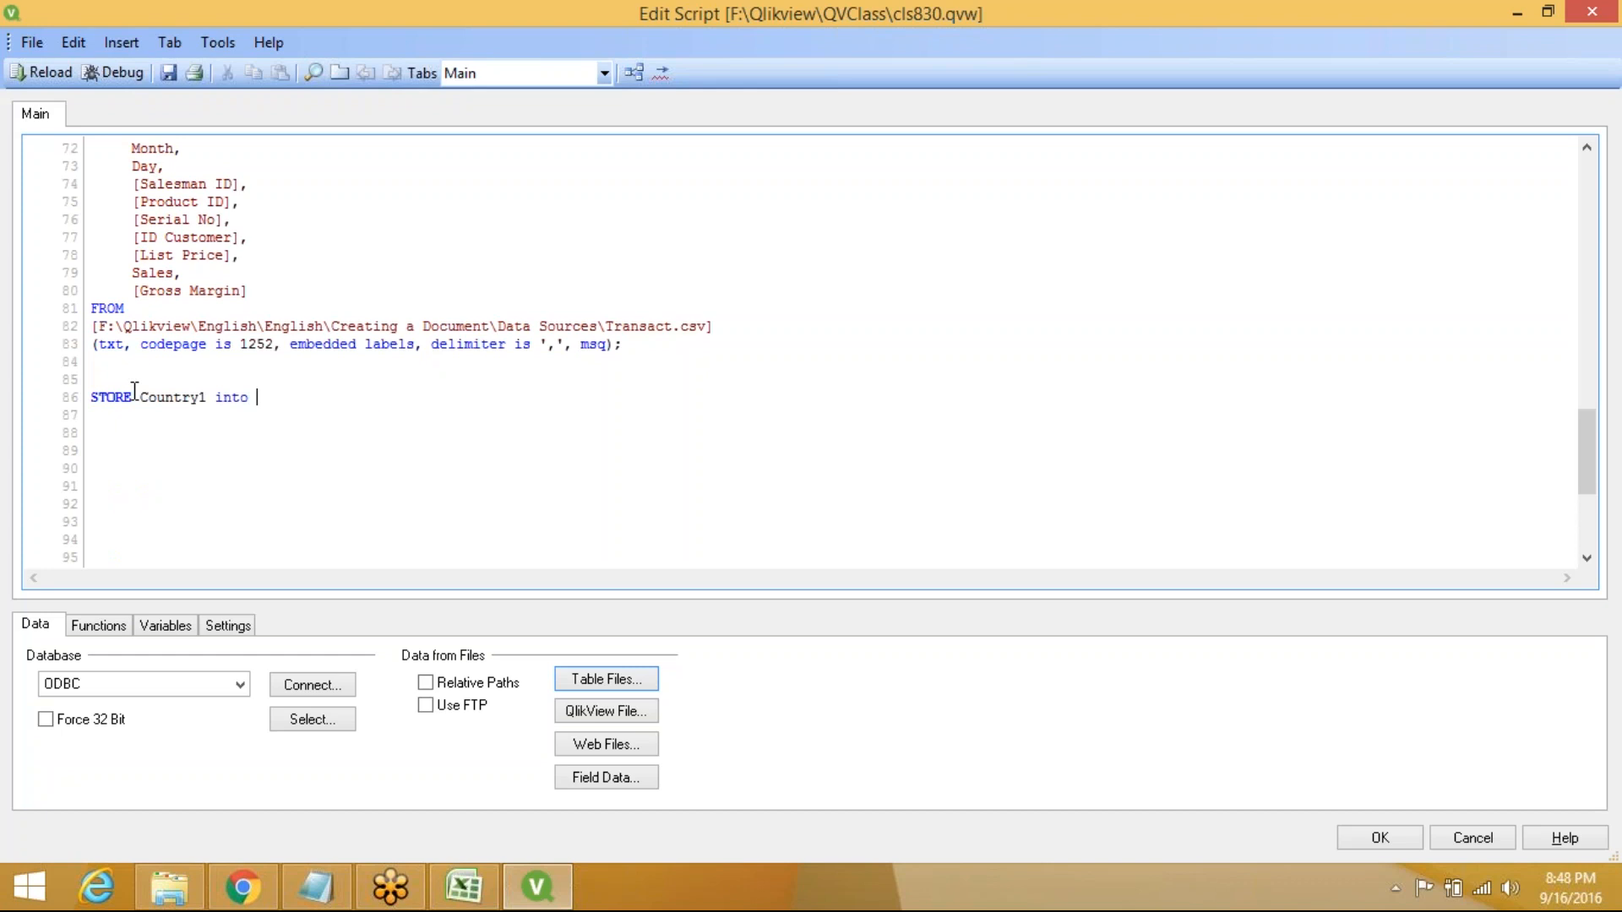
type("qvd2/")
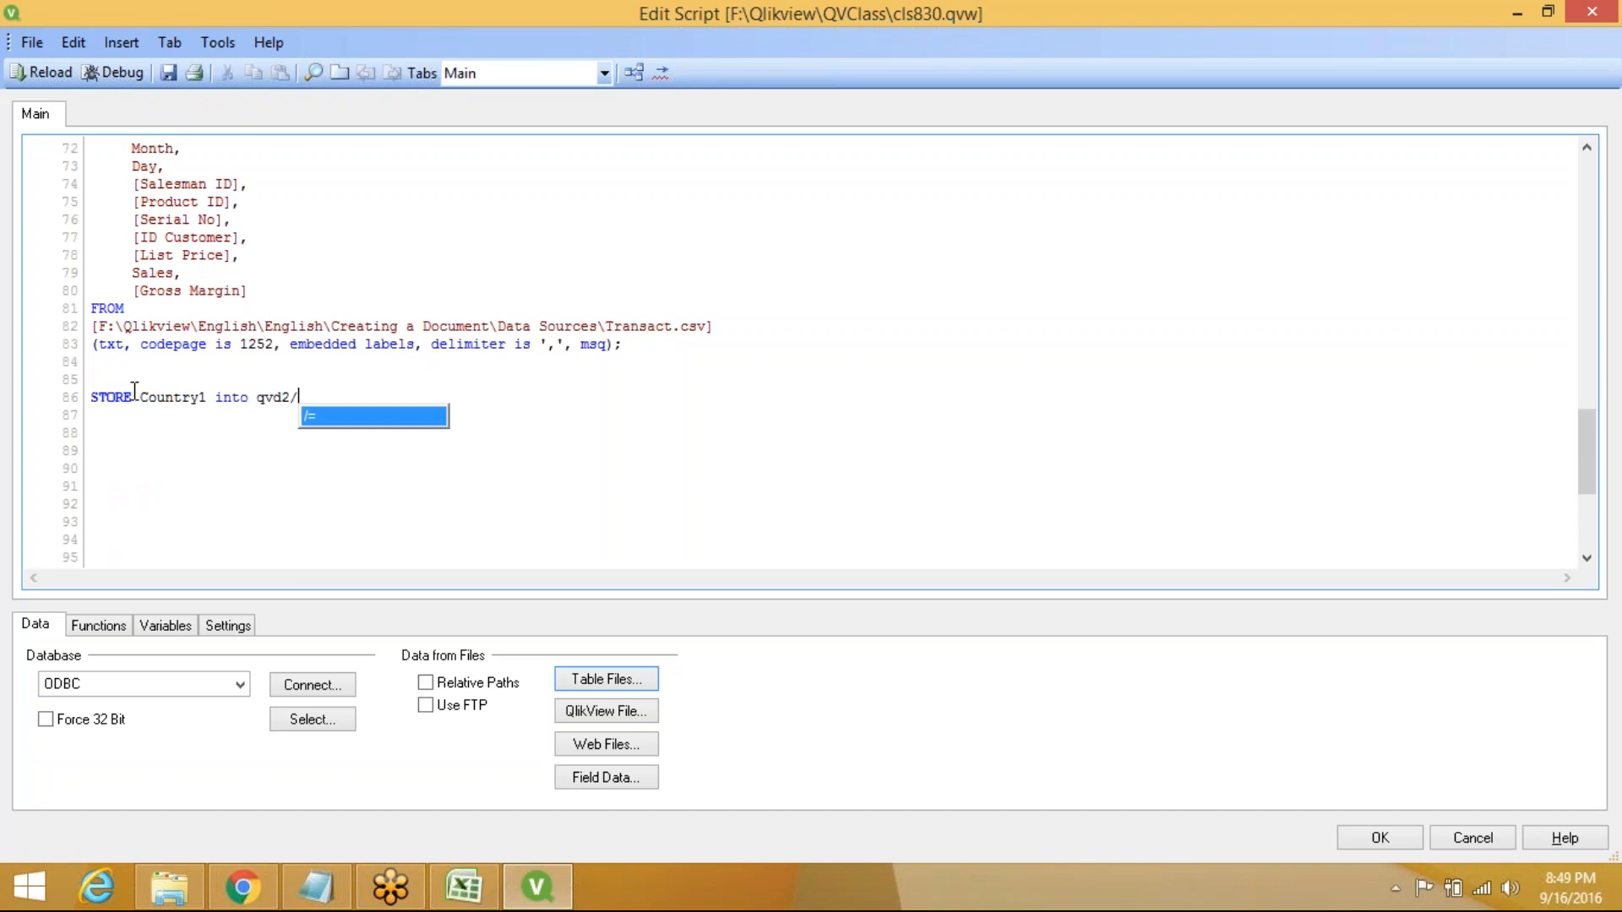
type("Country")
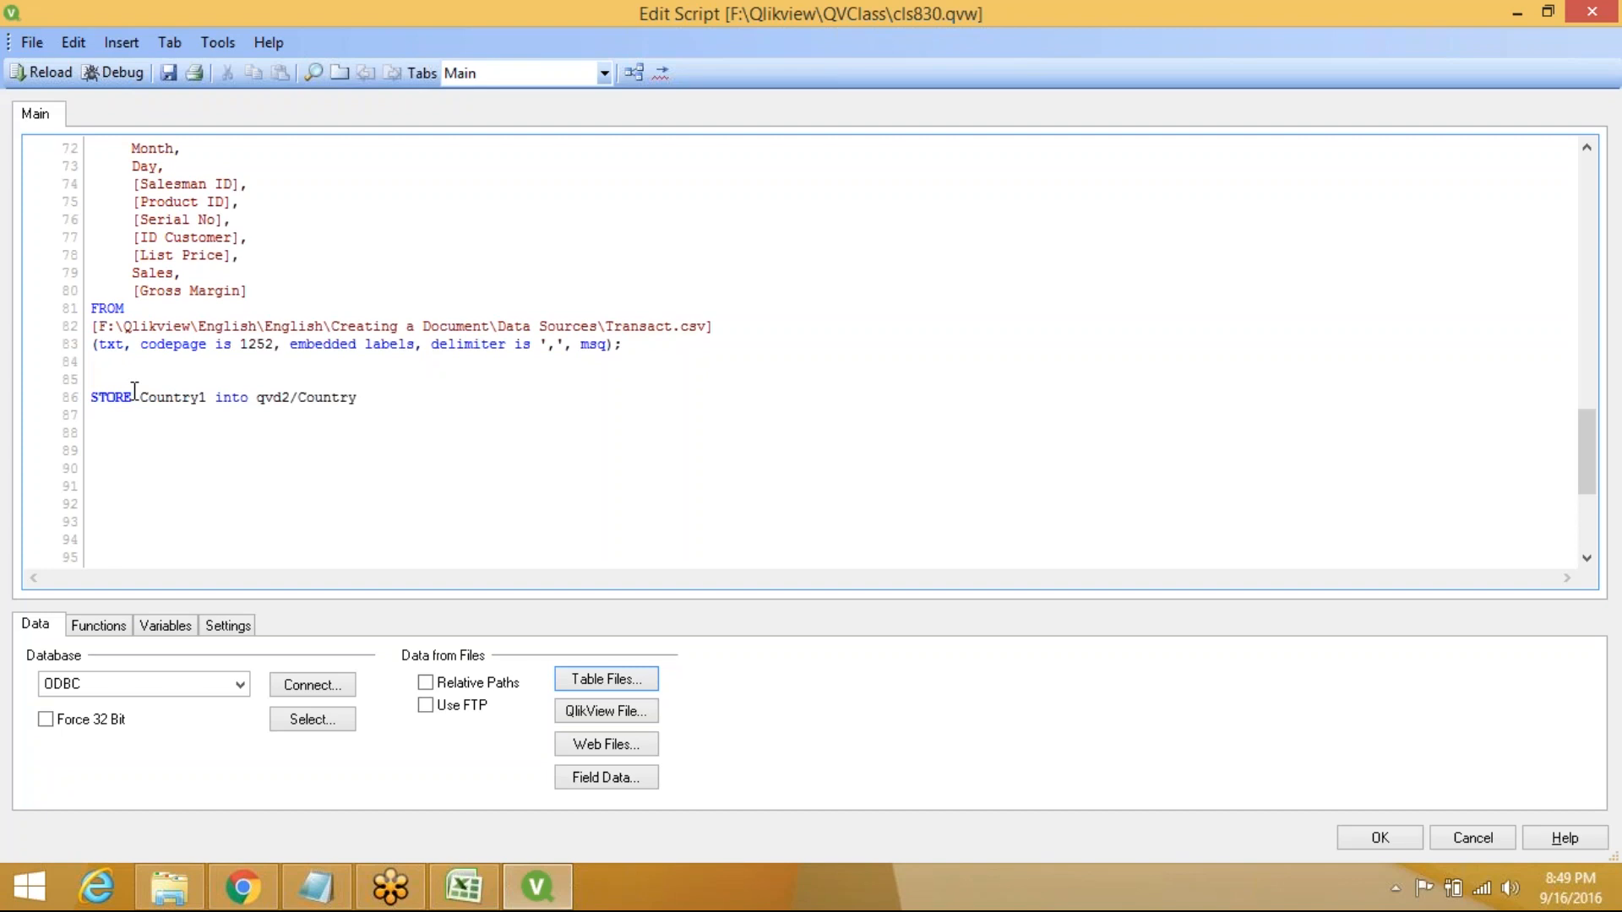
type("1.qvd(qvd);")
Copy the Country1 store statement to the clipboard for reuse
left_click_drag(90, 397, 454, 402)
key("ctrl+c")
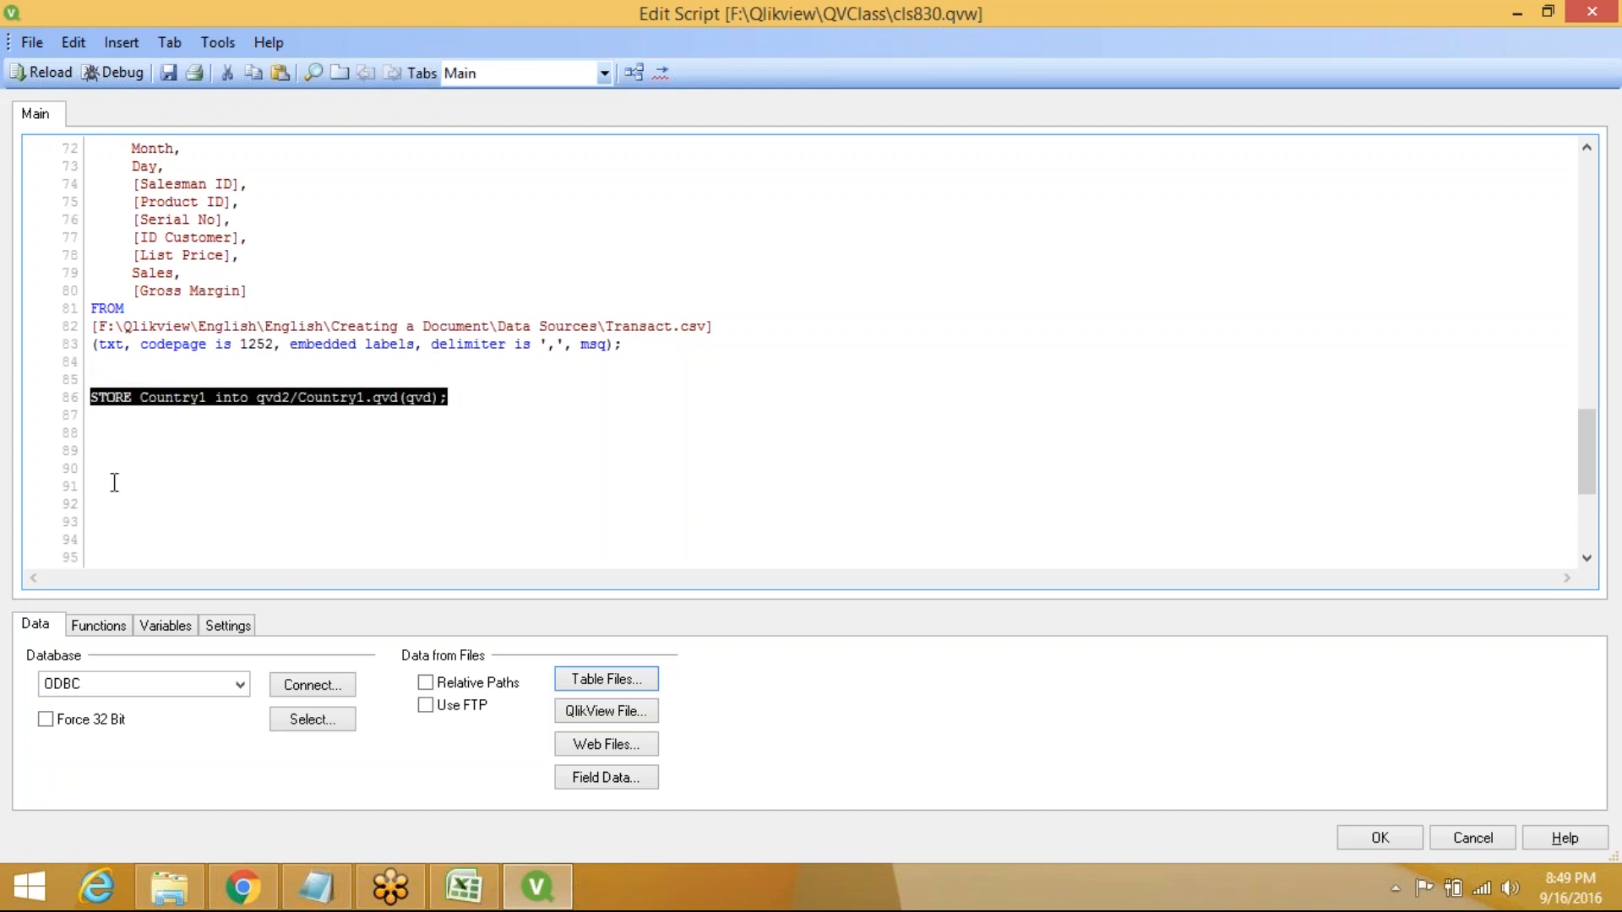
left_click(92, 421)
Paste a copy and change it to STORE Country2 into qvd2/Country2.qvd(qvd);
key("ctrl+v")
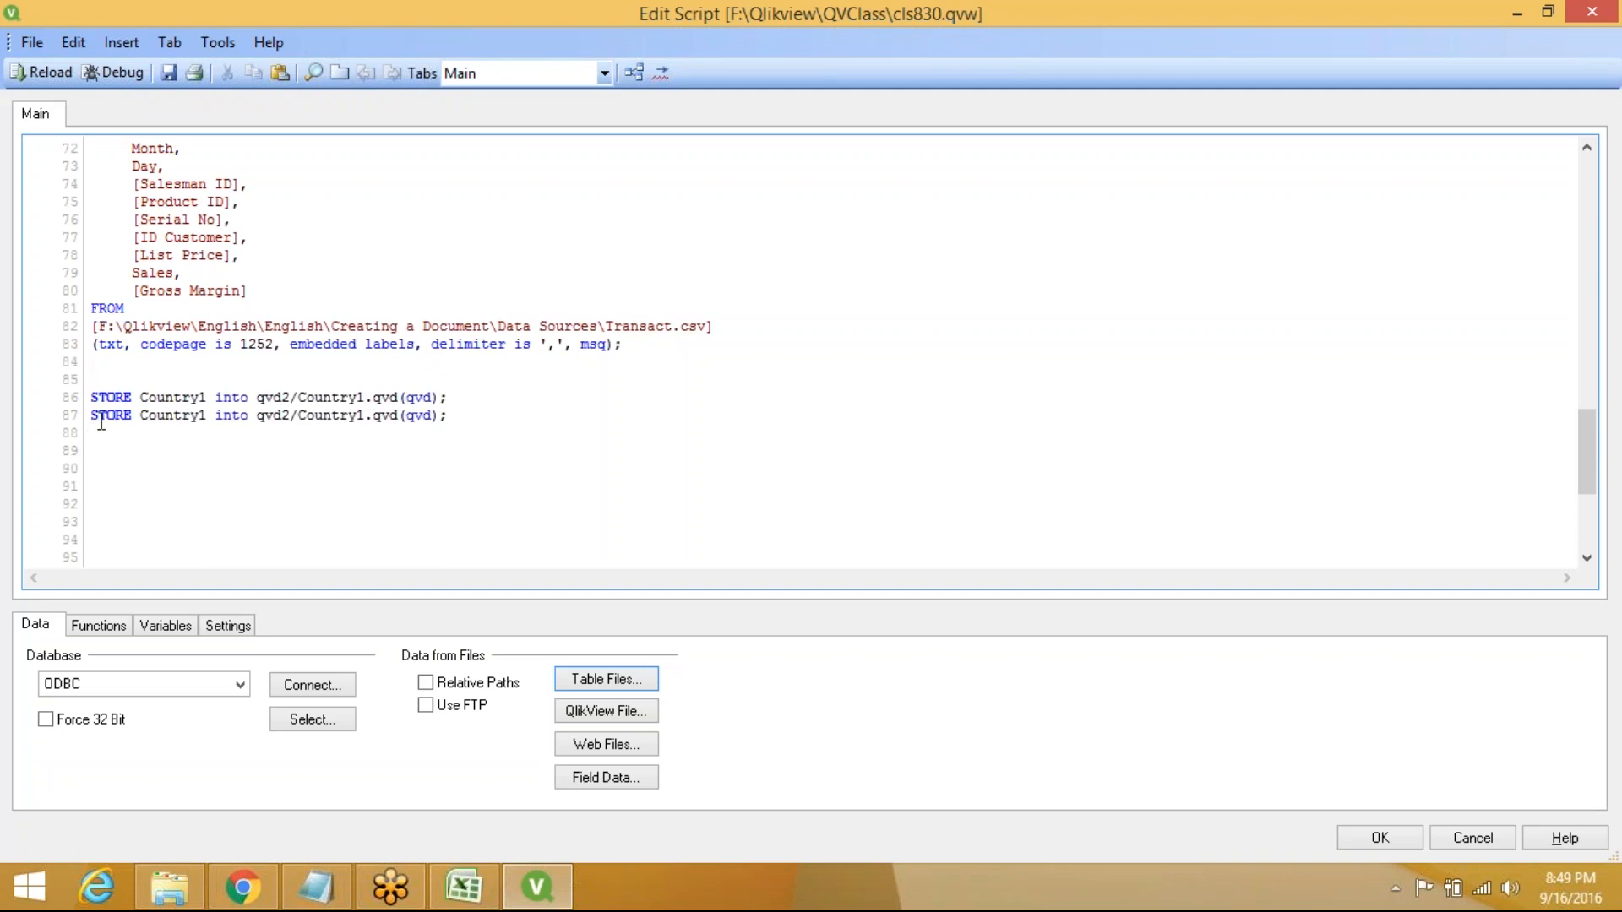
left_click(208, 418)
key("BackSpace")
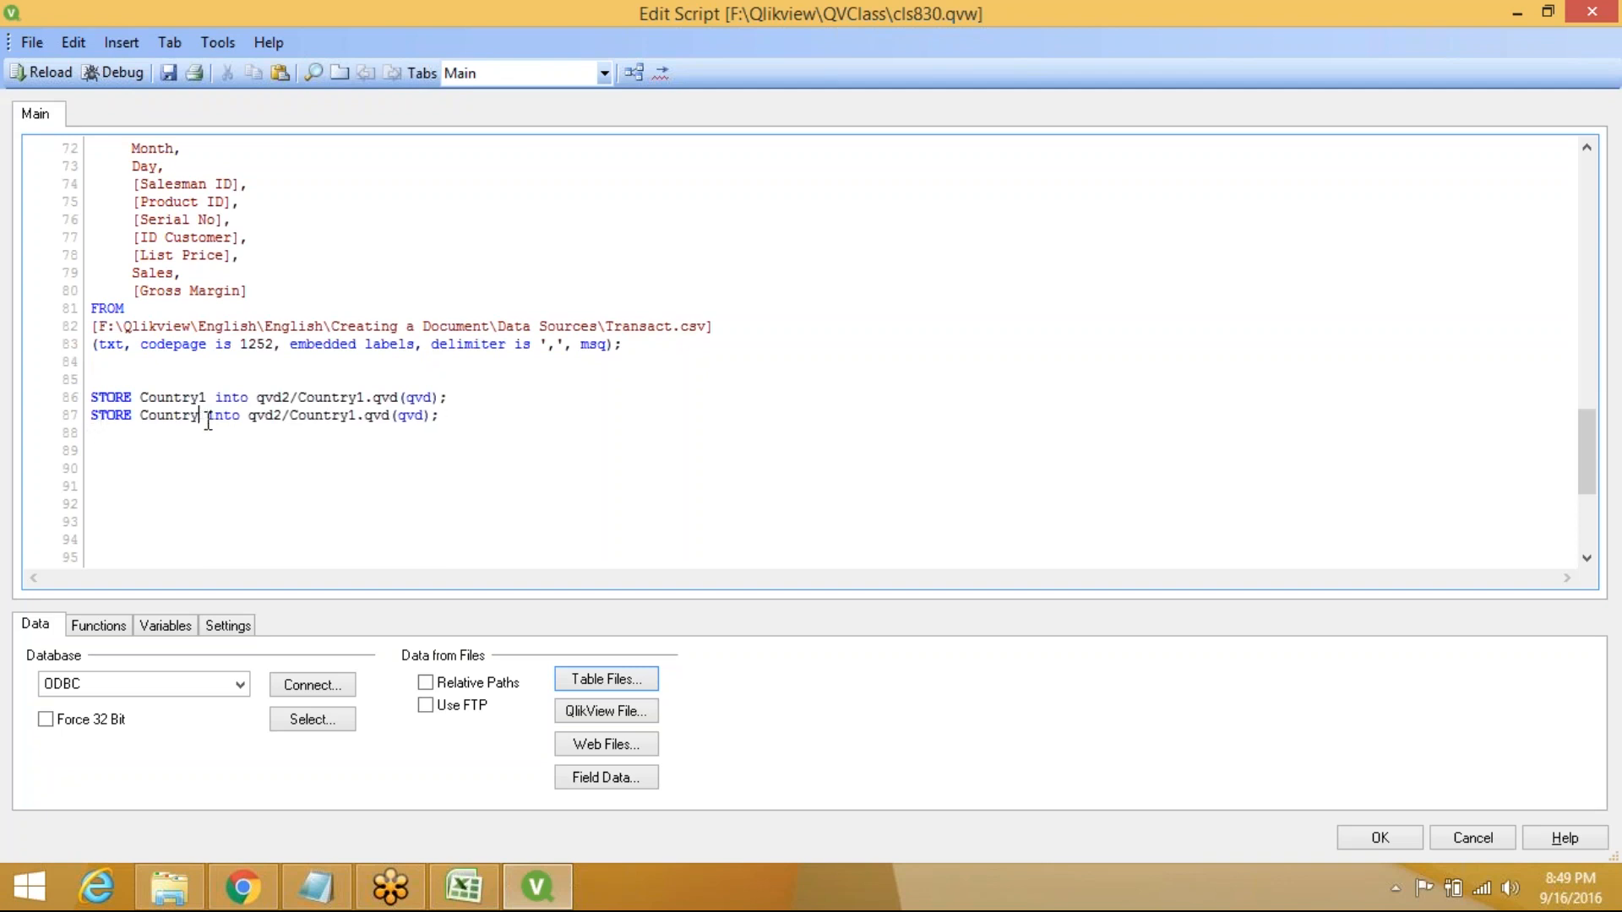
type("2")
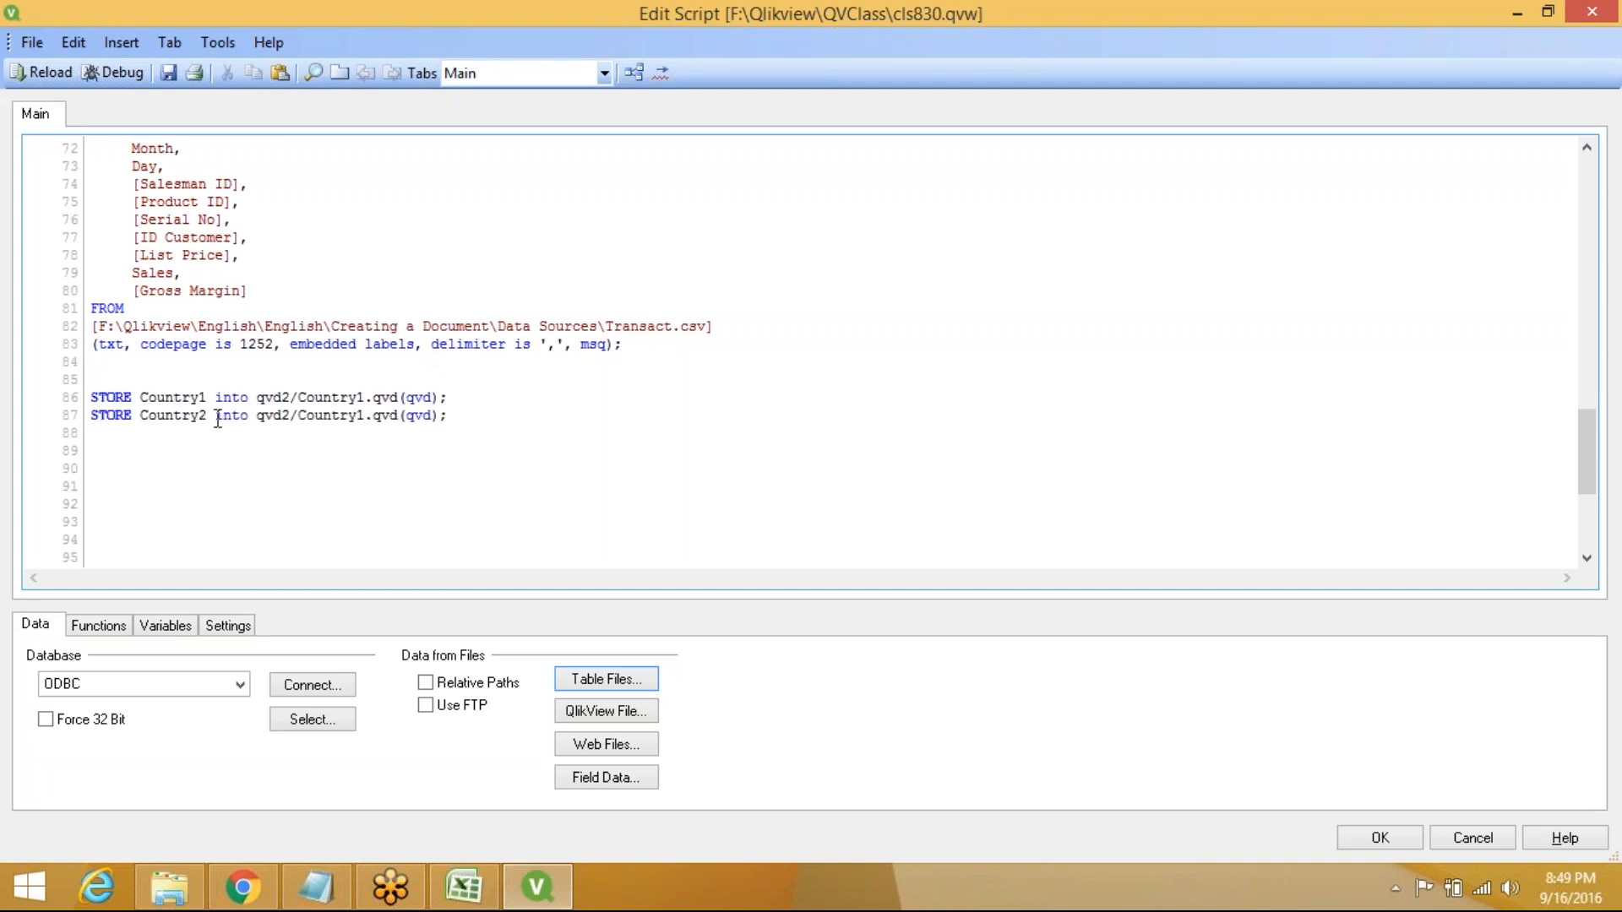
left_click(370, 414)
key("BackSpace")
type("2")
Paste another copy and change it to store Country3 into qvd2/Country3.qvd
key("ctrl+v")
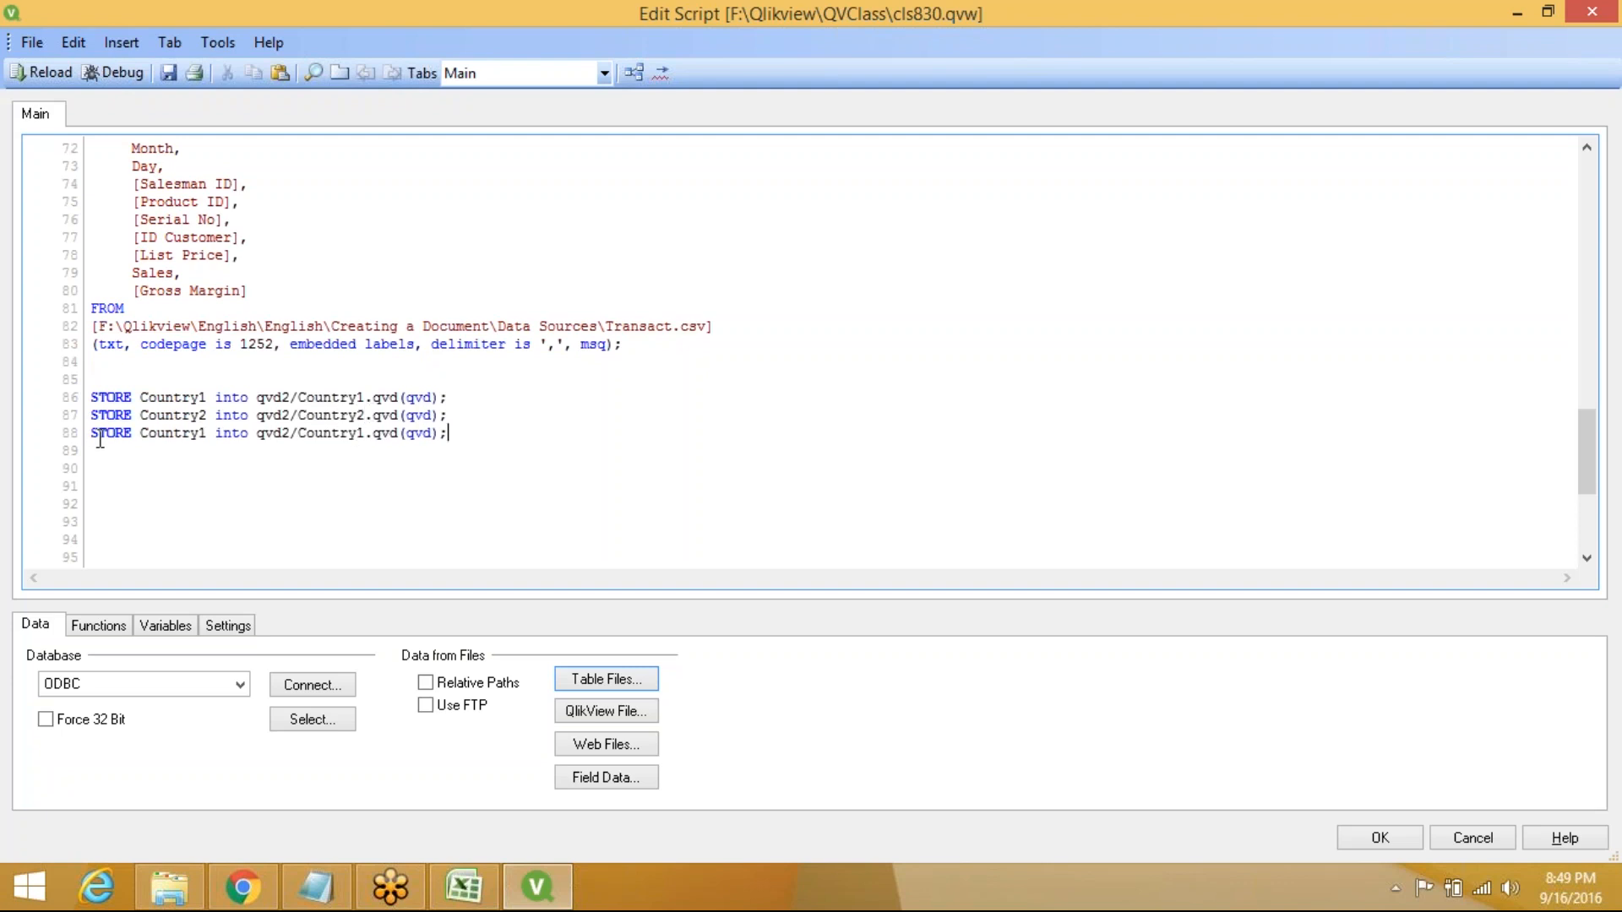
left_click(209, 433)
key("BackSpace")
type("3")
left_click(369, 433)
key("BackSpace")
type("3")
Add a store statement saving the Customer table to qvd2/Customer.qvd
left_click(484, 438)
key("Return")
key("ctrl+v")
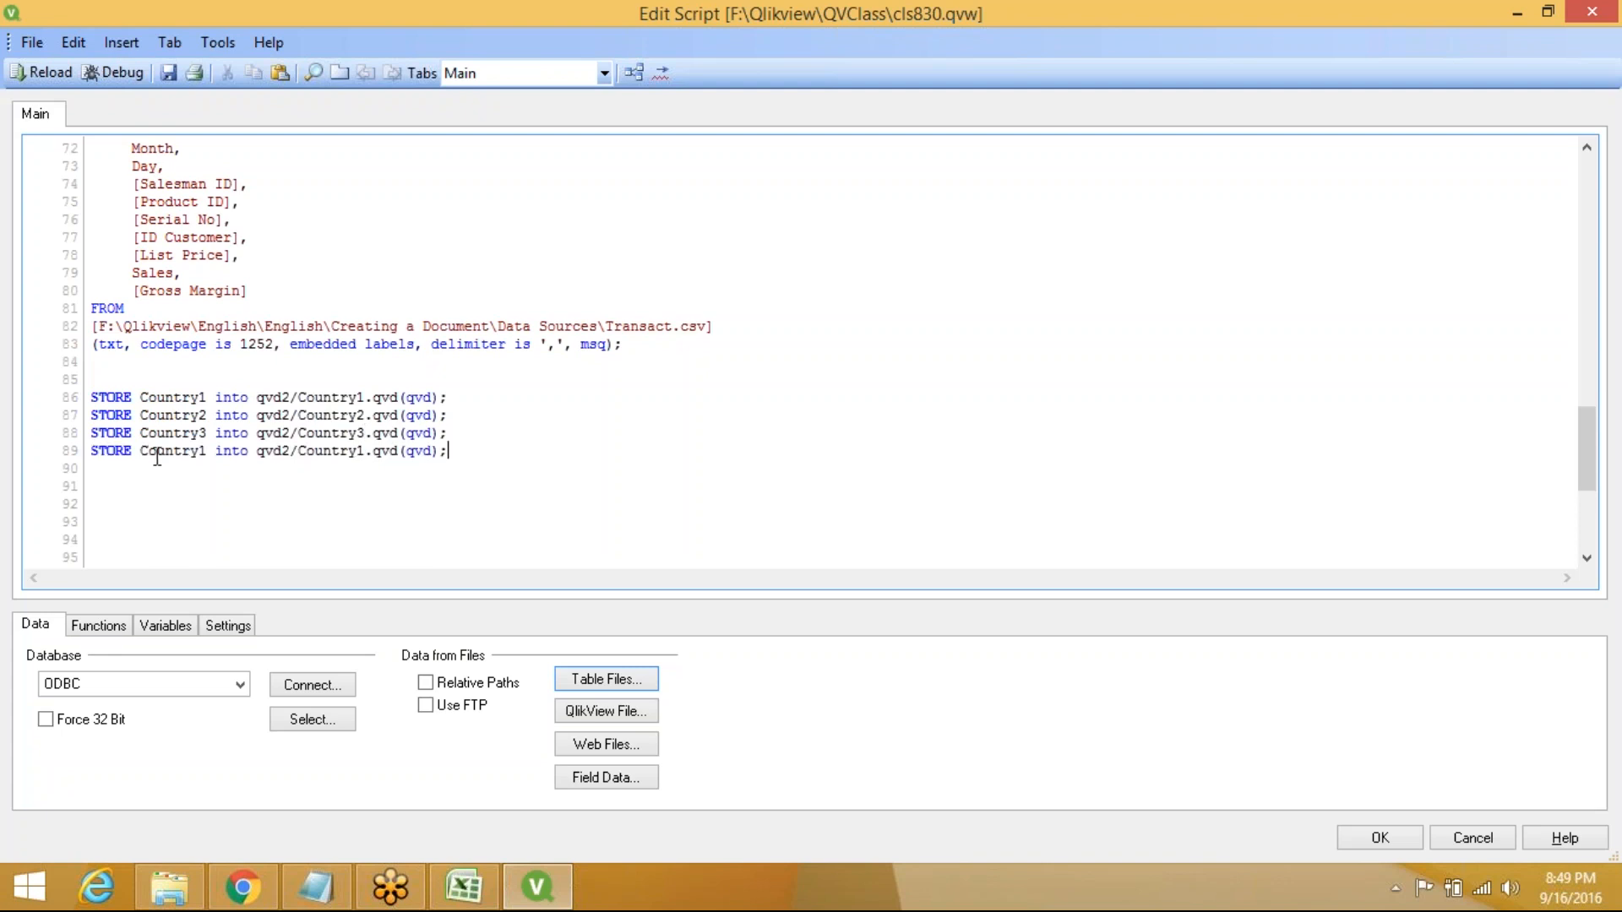
left_click_drag(153, 455, 208, 452)
type("ustomer")
left_click_drag(307, 448, 367, 450)
type("ustomer")
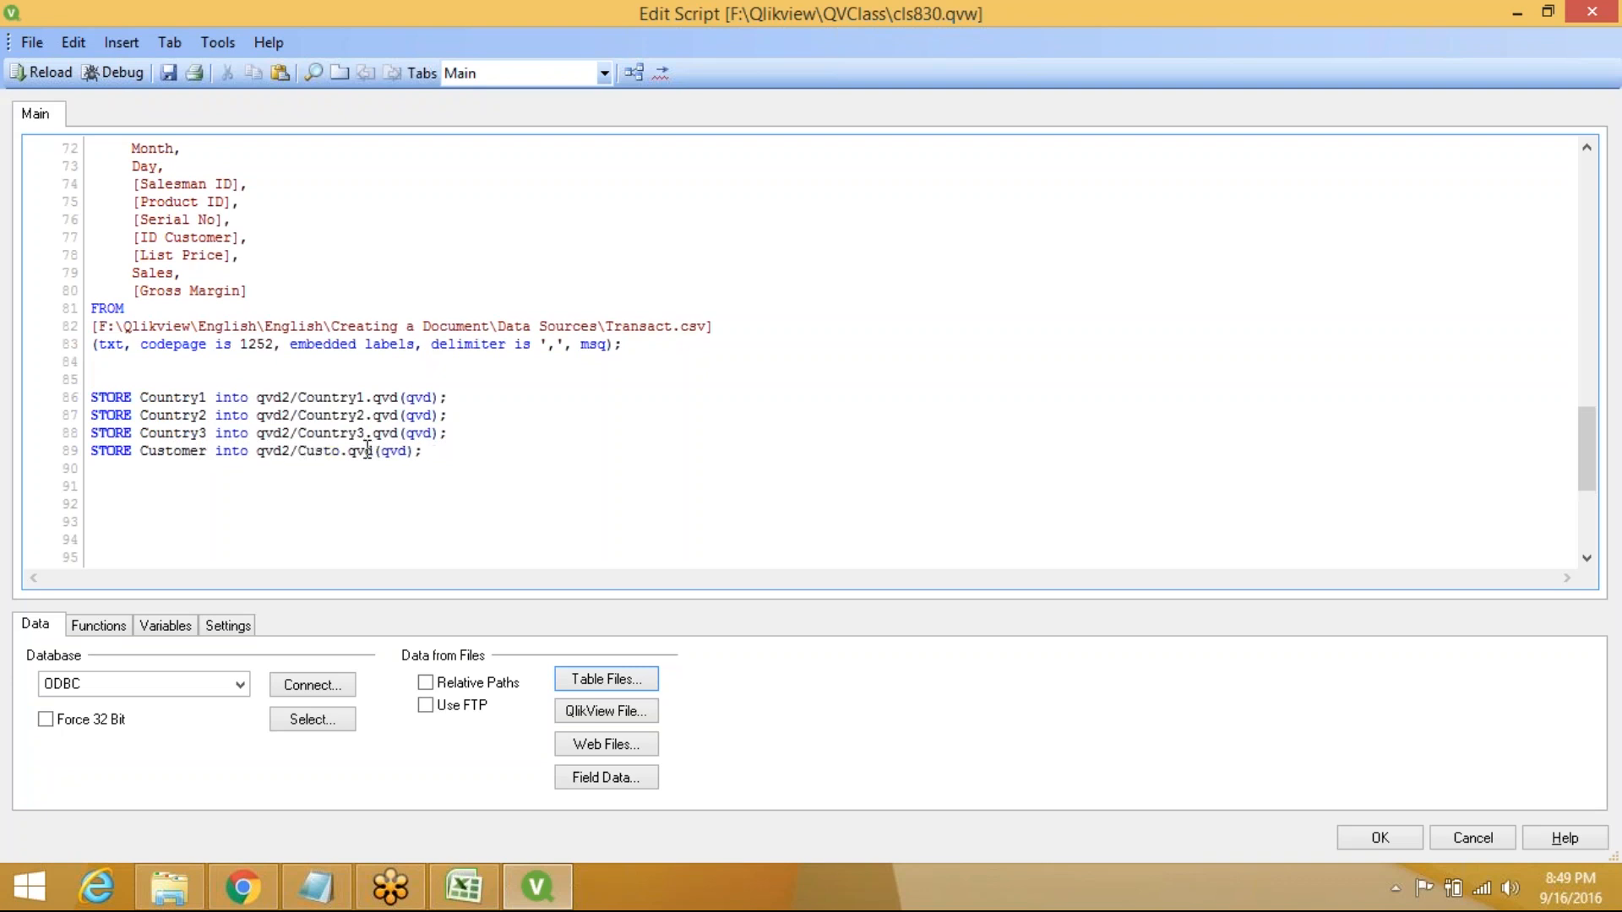
Add a store statement saving the Salesman table to qvd2/Salesman.qvd
left_click(476, 450)
key("Return")
key("ctrl+v")
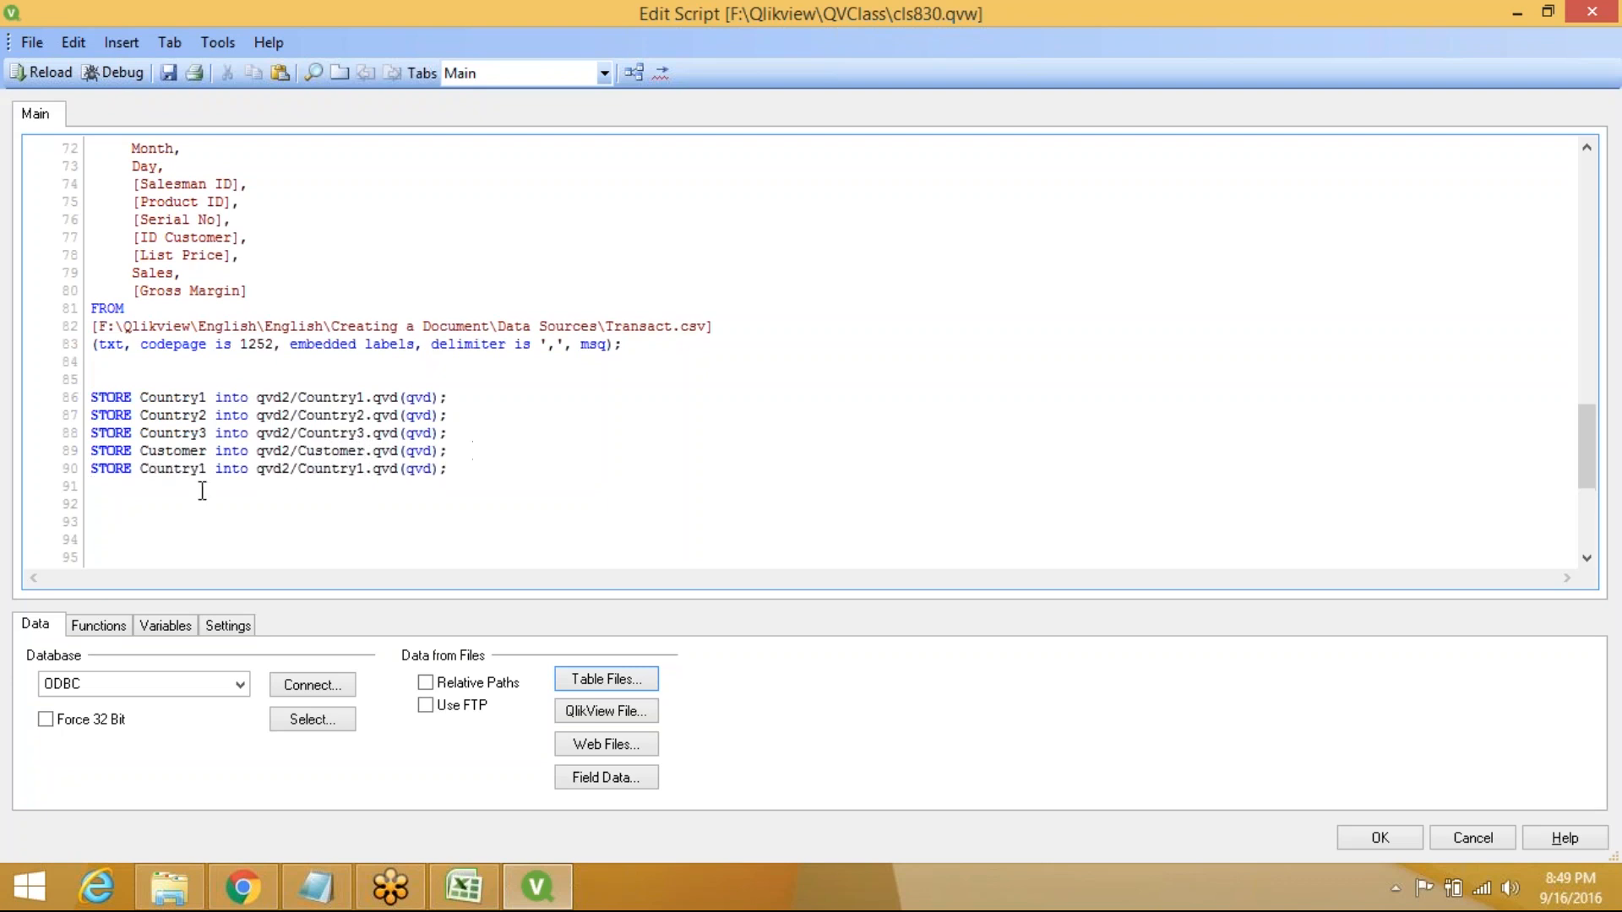
left_click_drag(149, 468, 183, 468)
left_click_drag(141, 468, 206, 470)
type("Sales")
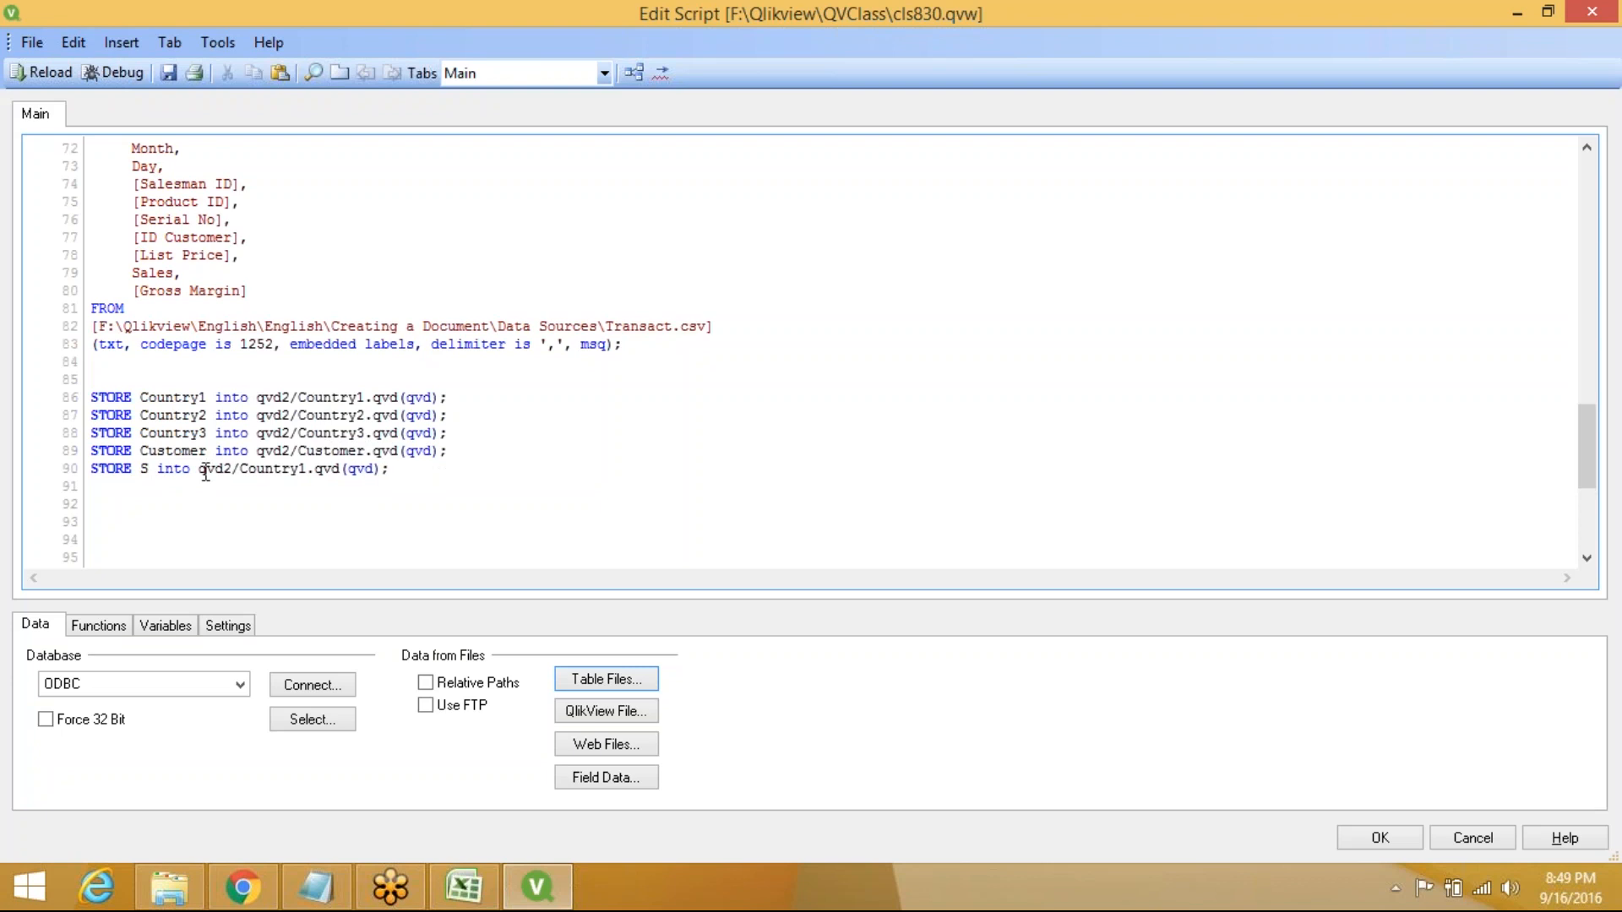
type("man")
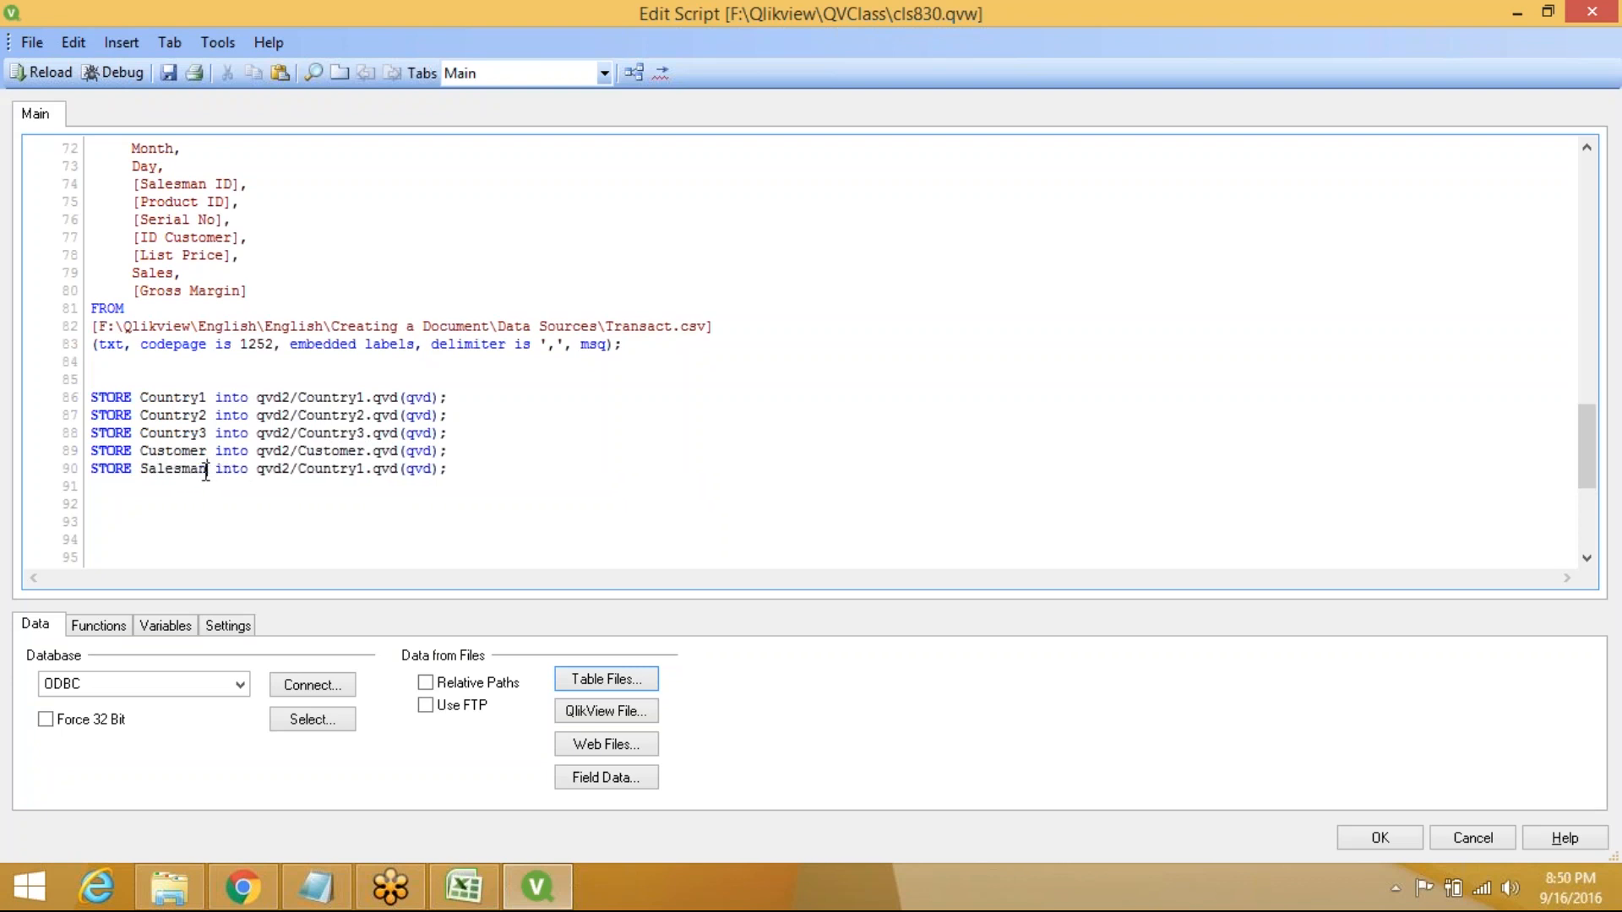
left_click_drag(304, 469, 309, 489)
left_click(309, 489)
key("shift+Right")
key("shift+Right")
key("shift+Right")
key("shift+Right")
key("shift+Right")
key("shift+Right")
key("shift+Right")
key("shift+Right")
type("Salesman")
Add STORE Transact into qvd2/Transact.qvd(qvd); on line 91, leaving an empty line 92
left_click(481, 465)
key("Return")
key("ctrl+v")
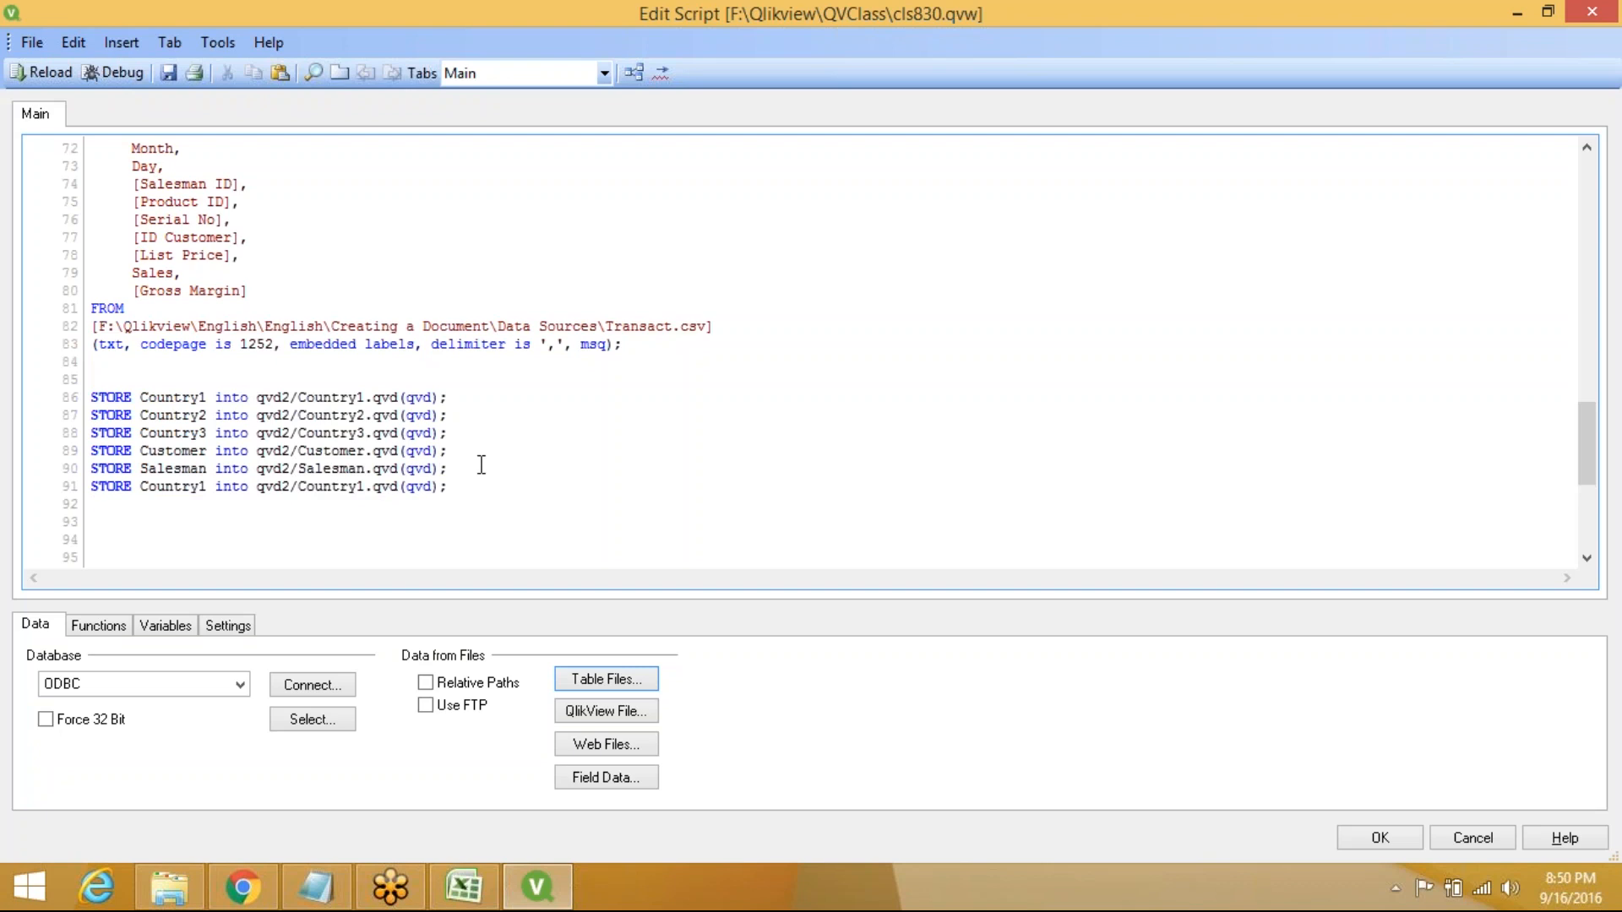
left_click(149, 491)
key("shift+Right")
key("shift+Right")
key("shift+Right")
key("shift+Right")
key("shift+Right")
key("shift+Right")
key("shift+Right")
key("shift+Right")
type("Tr")
type("ansact")
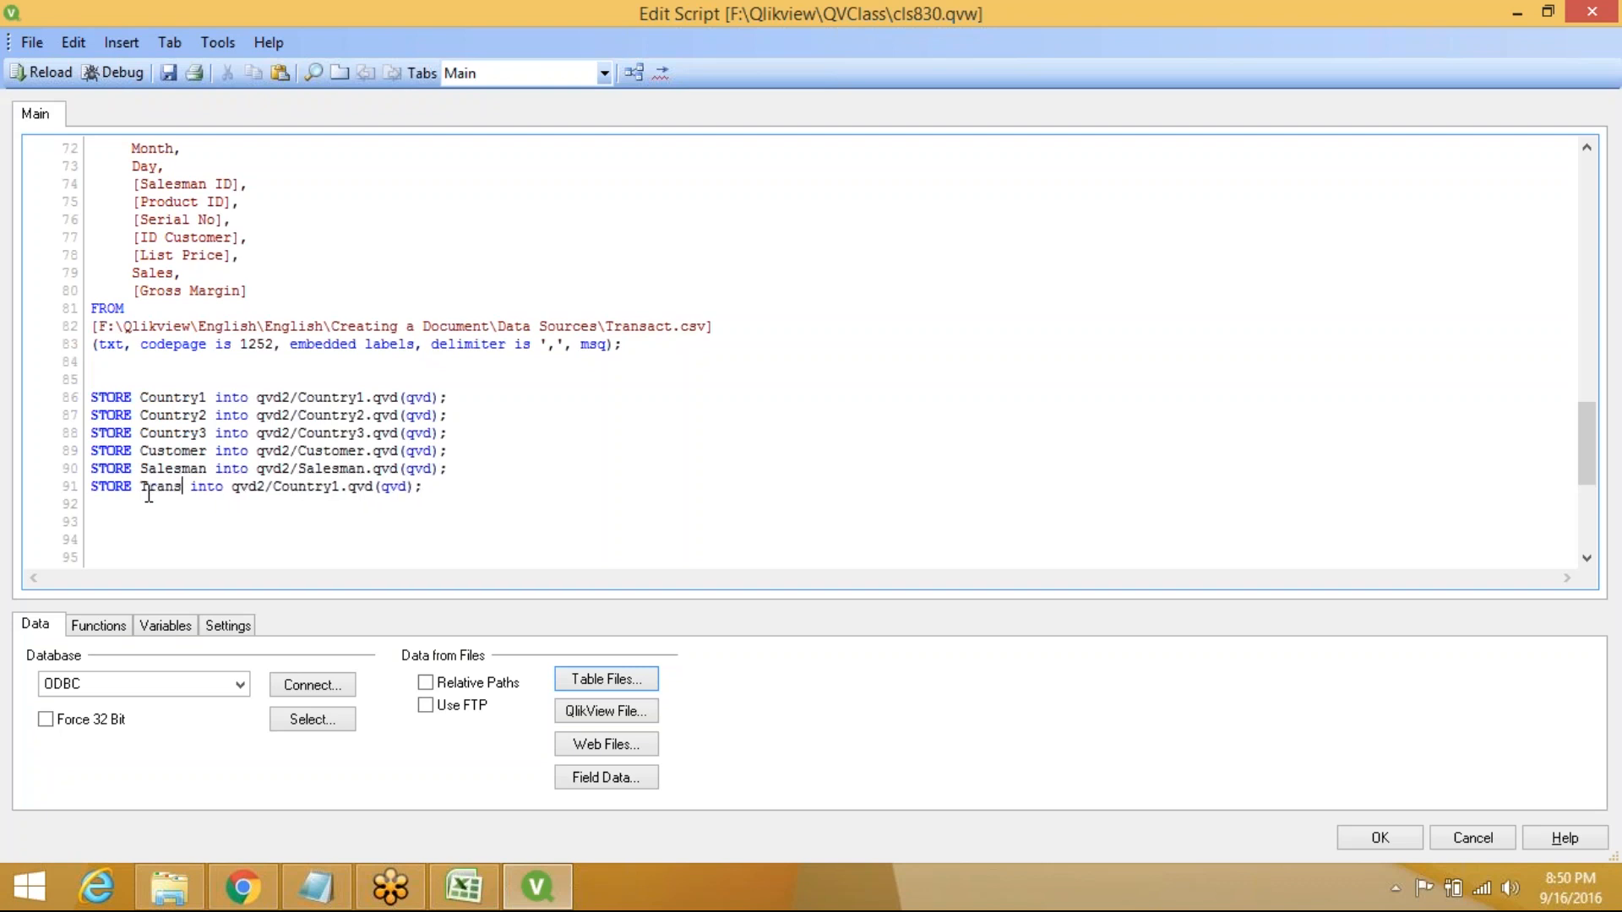
left_click(301, 489)
left_click_drag(301, 488, 364, 496)
type("Transac")
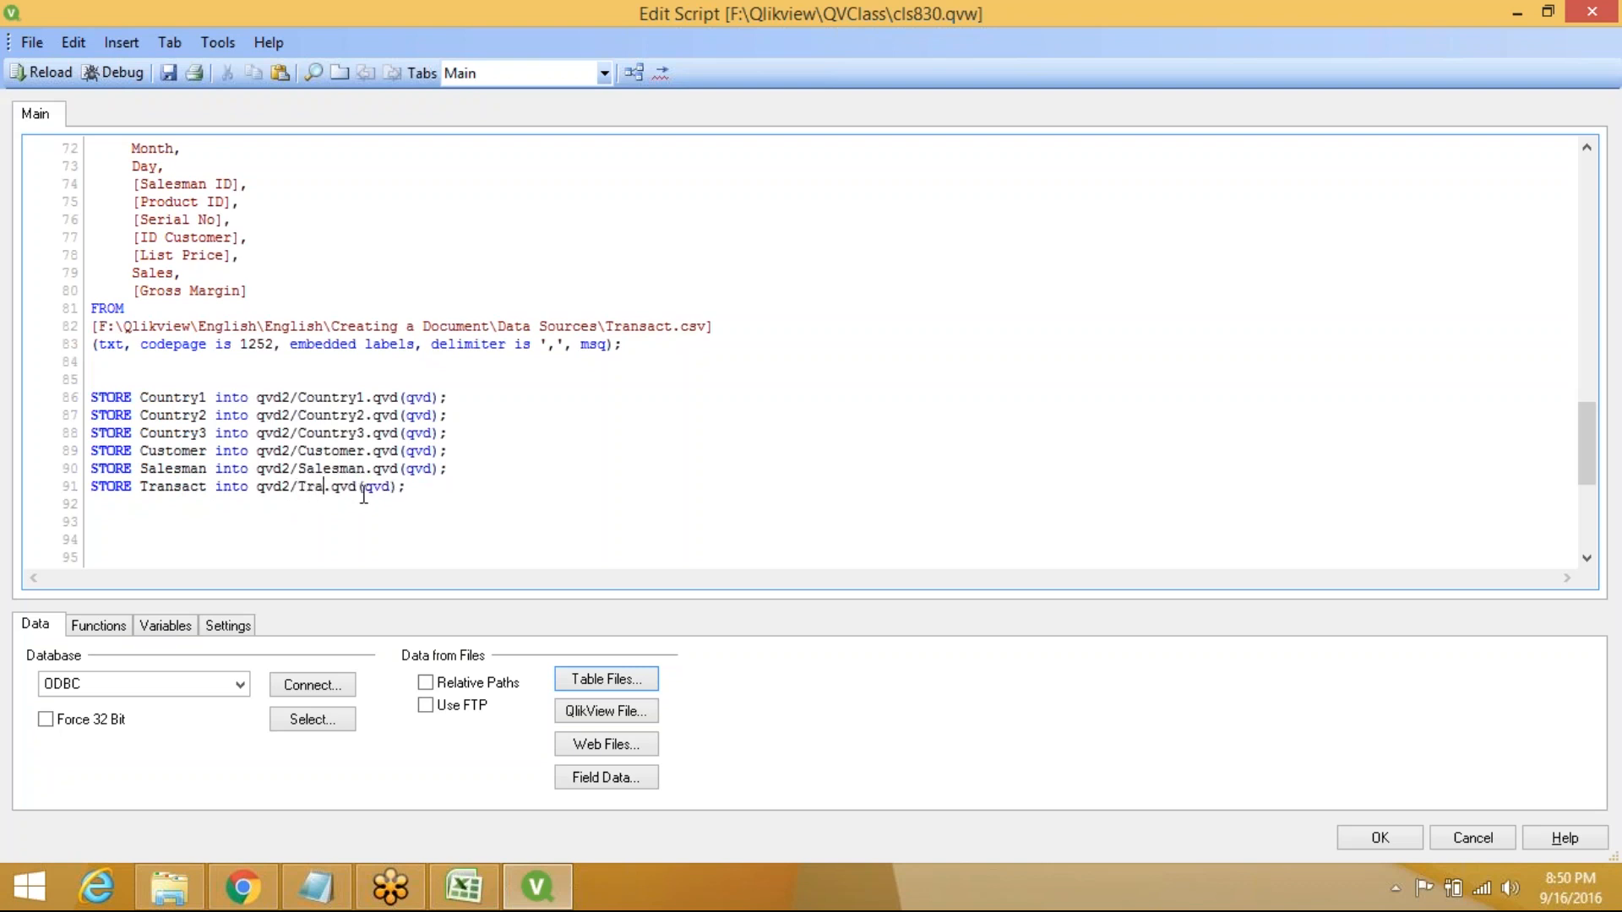
type("t")
left_click(477, 485)
key("Return")
Reload the script to store the six tables, then open File Explorer to check the output
left_click(42, 76)
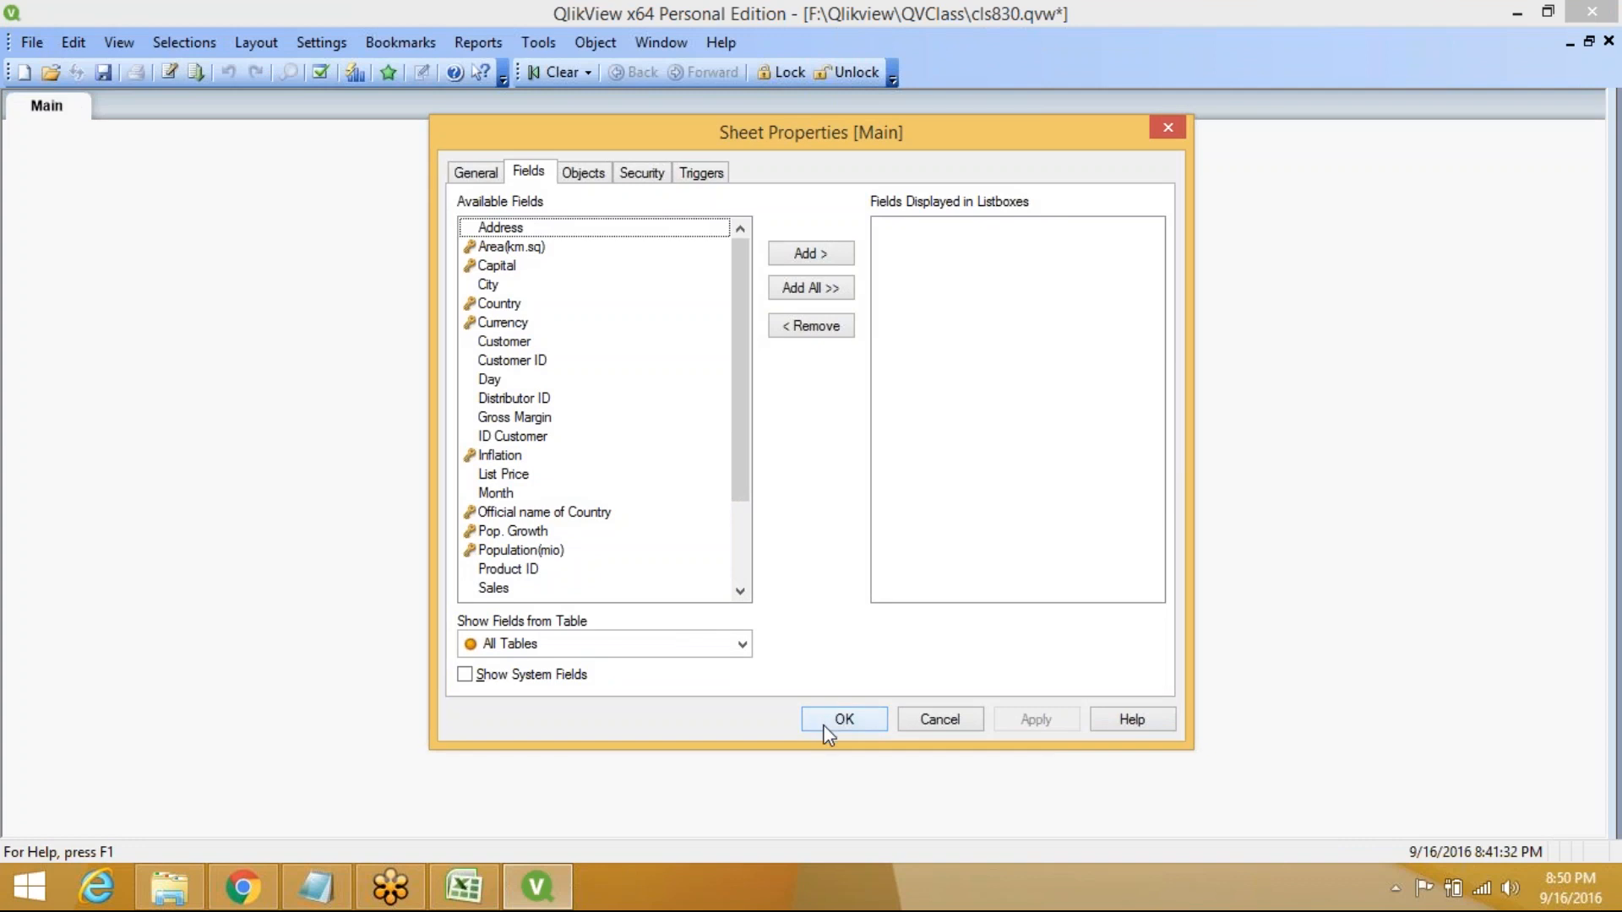
left_click(826, 728)
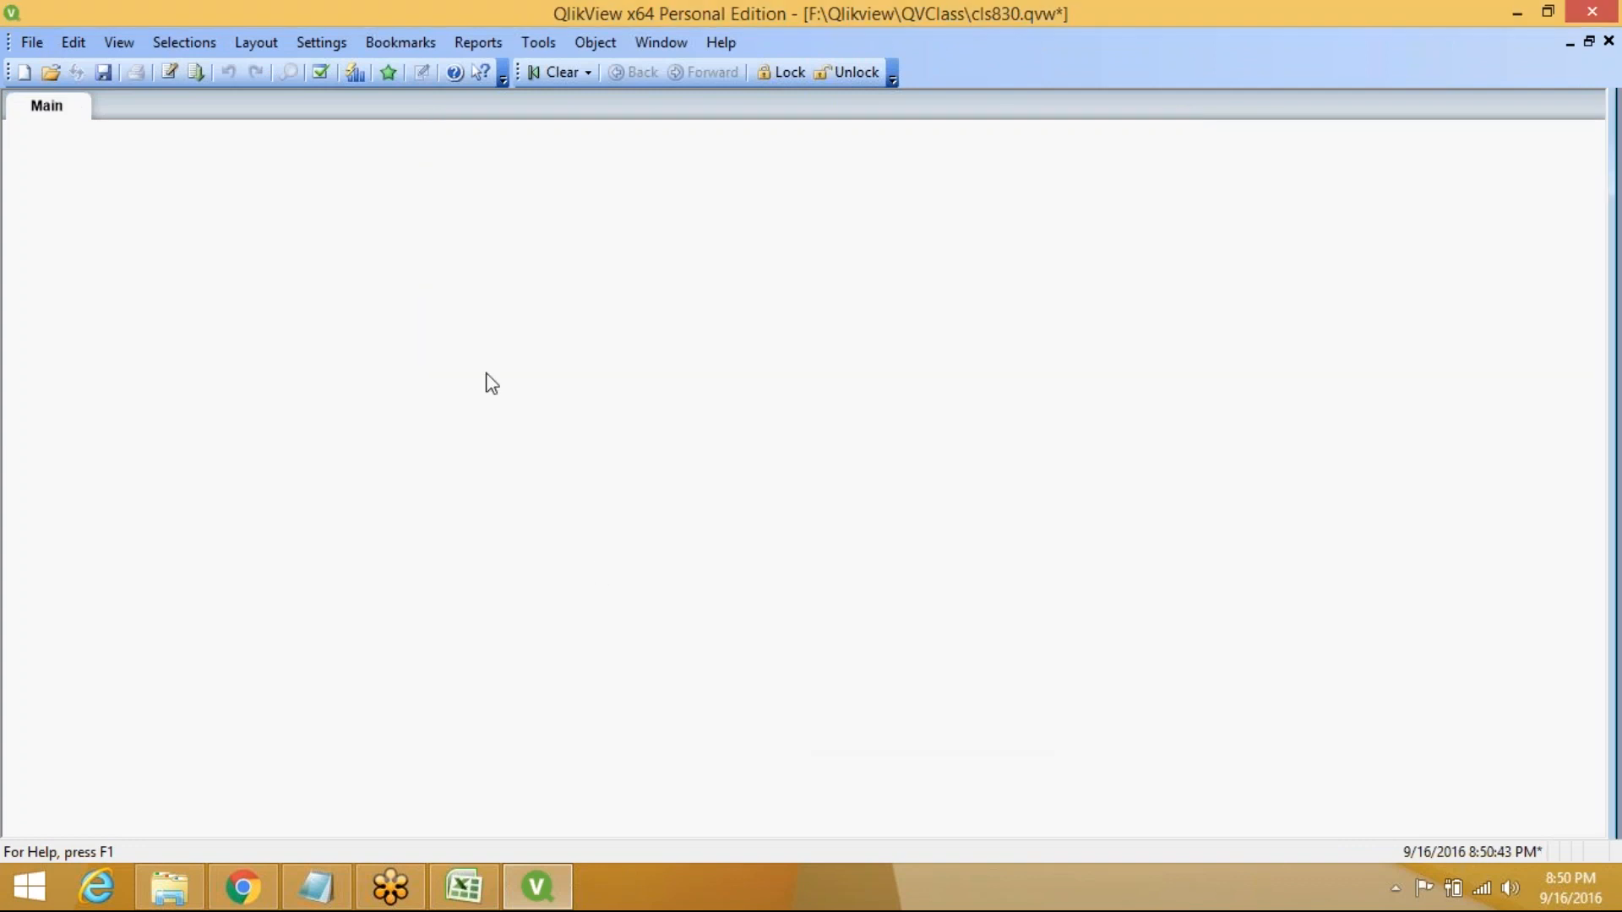
left_click(167, 900)
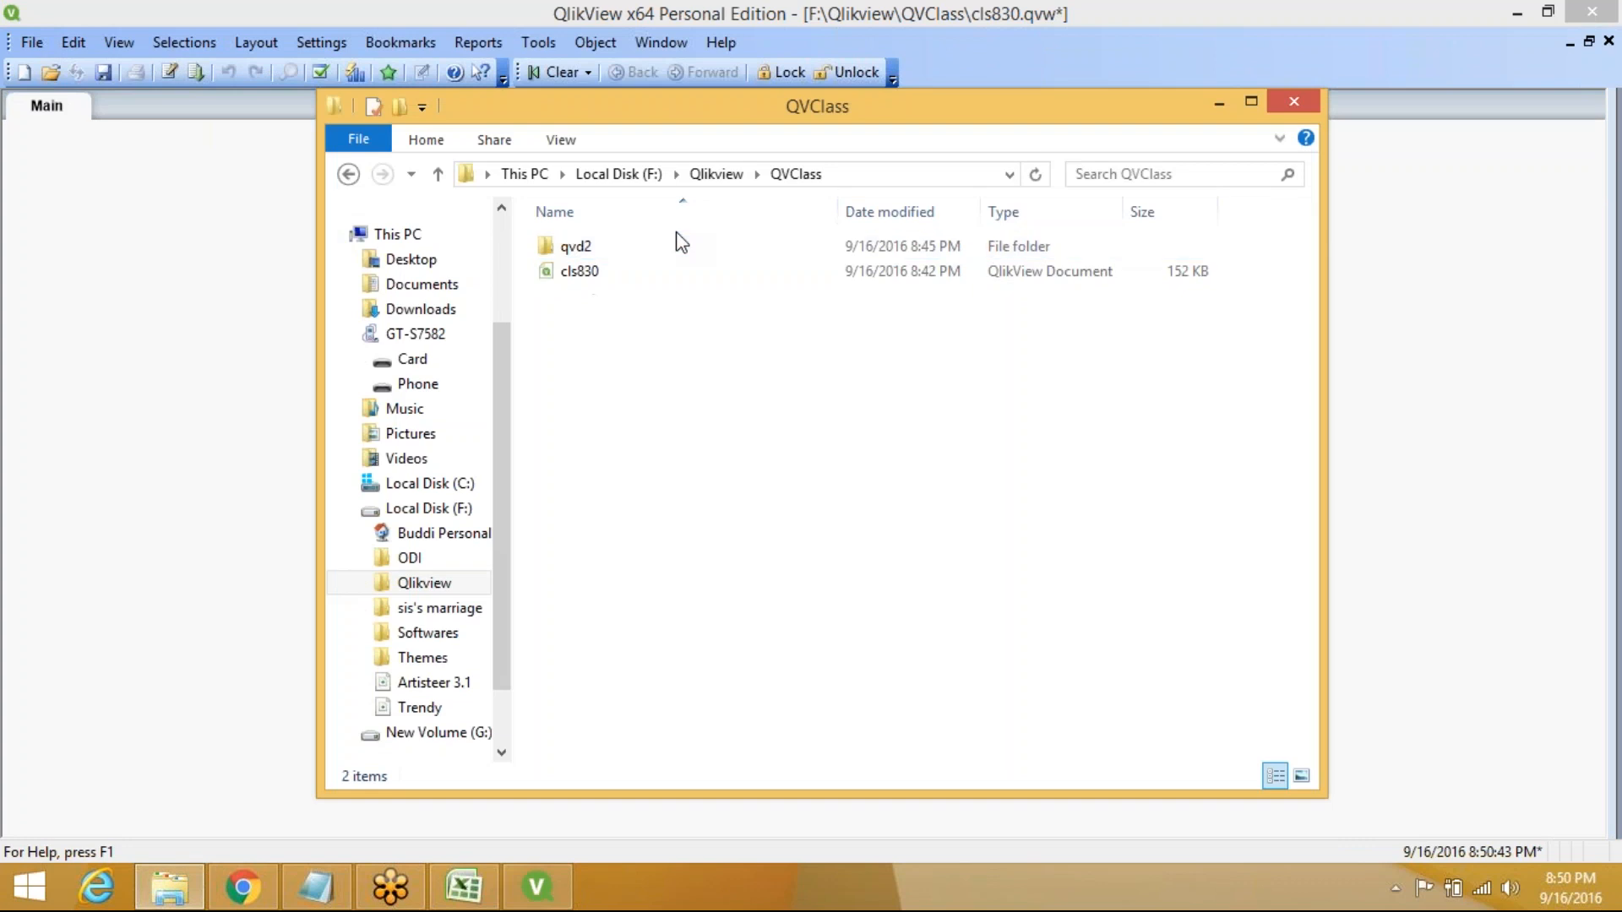
double_click(712, 249)
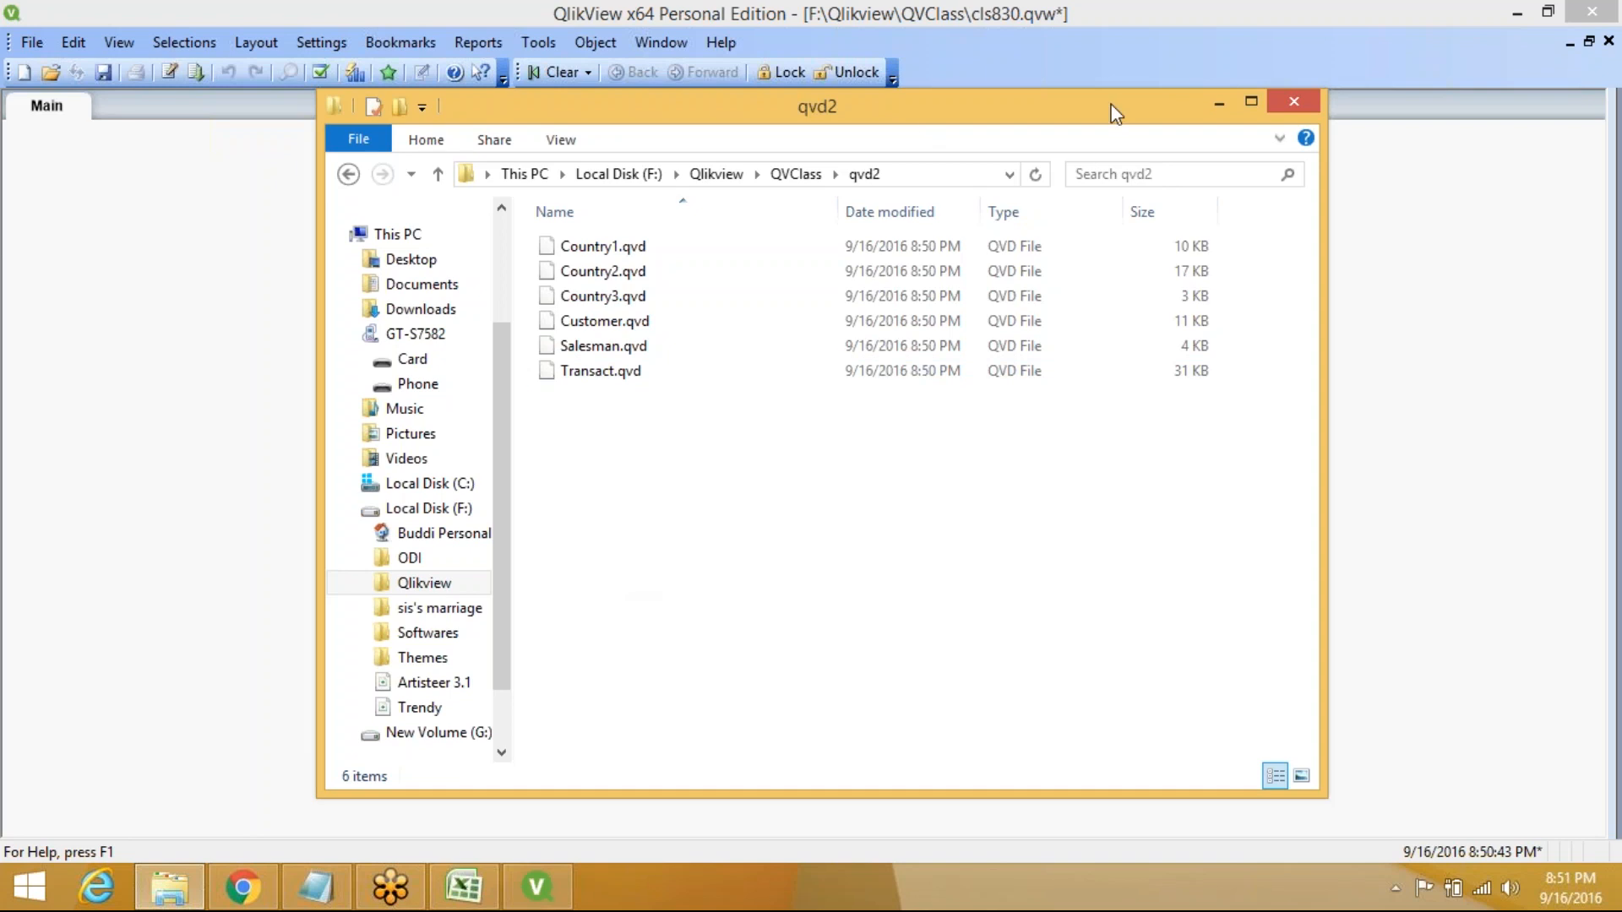
left_click(1219, 101)
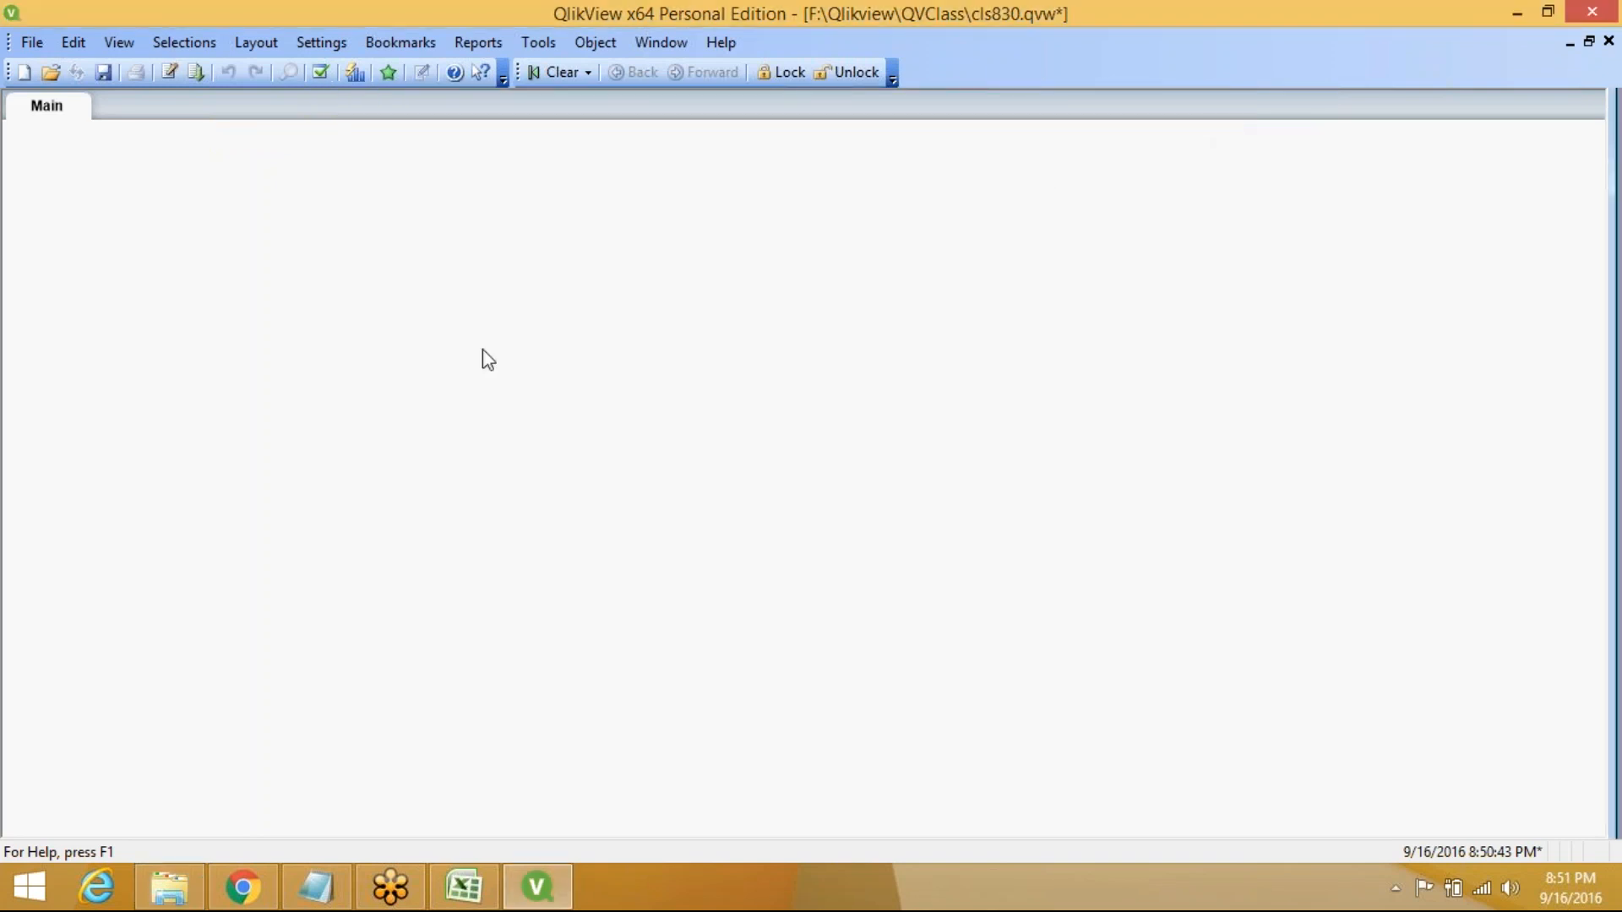
Comment out the Main script's original load statements from line 19 through line 92
key("ctrl+e")
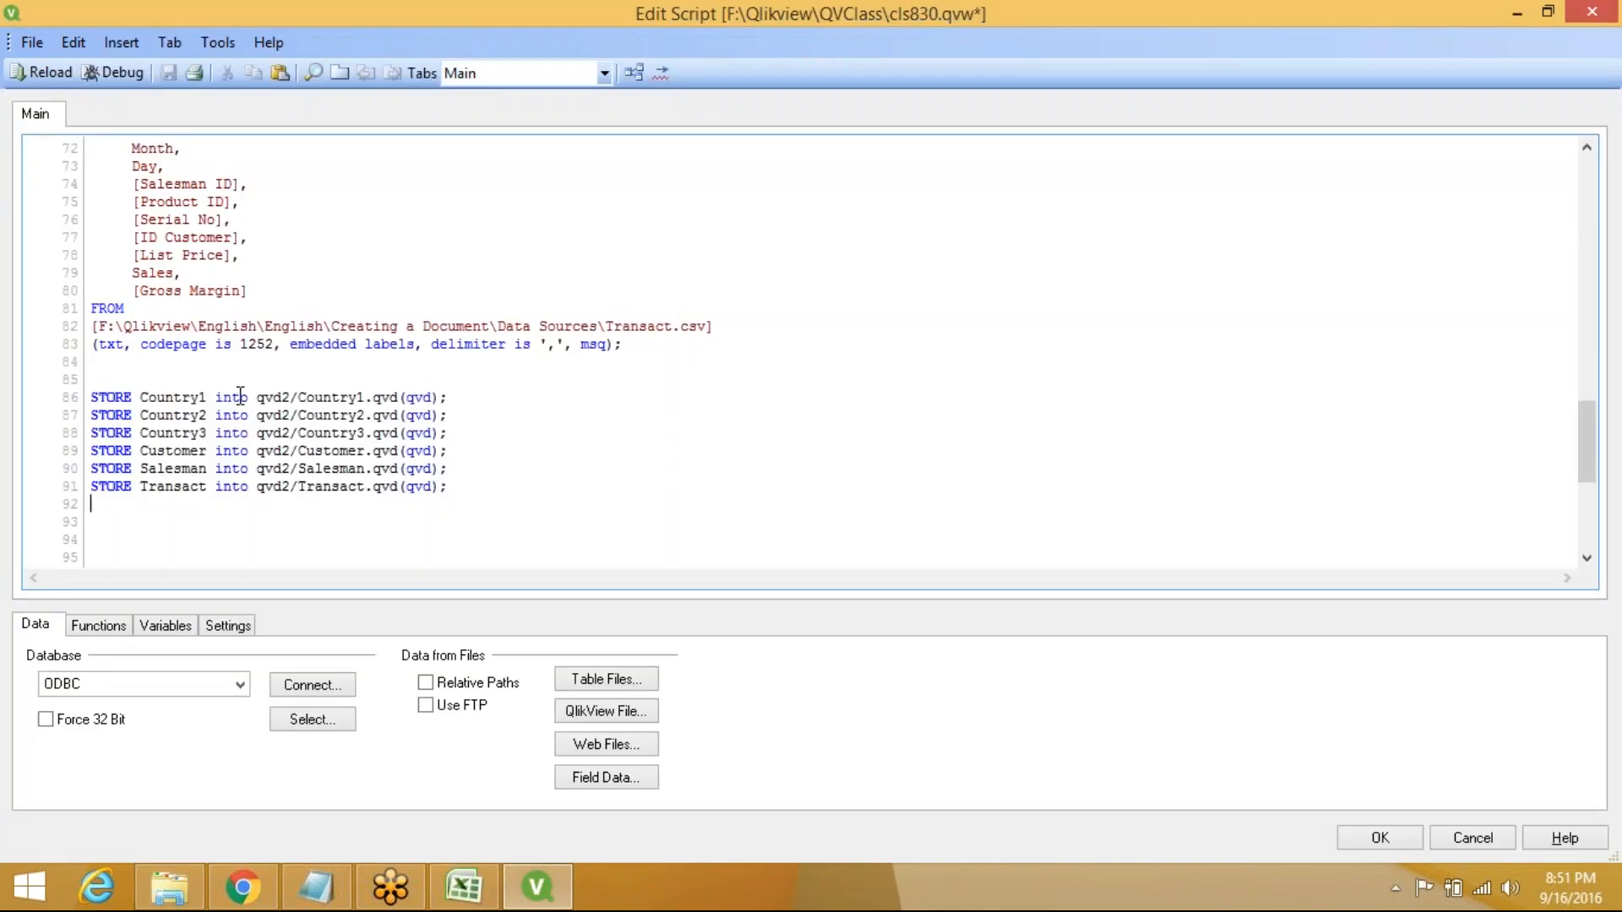
left_click(478, 505)
left_click_drag(477, 504, 103, 359)
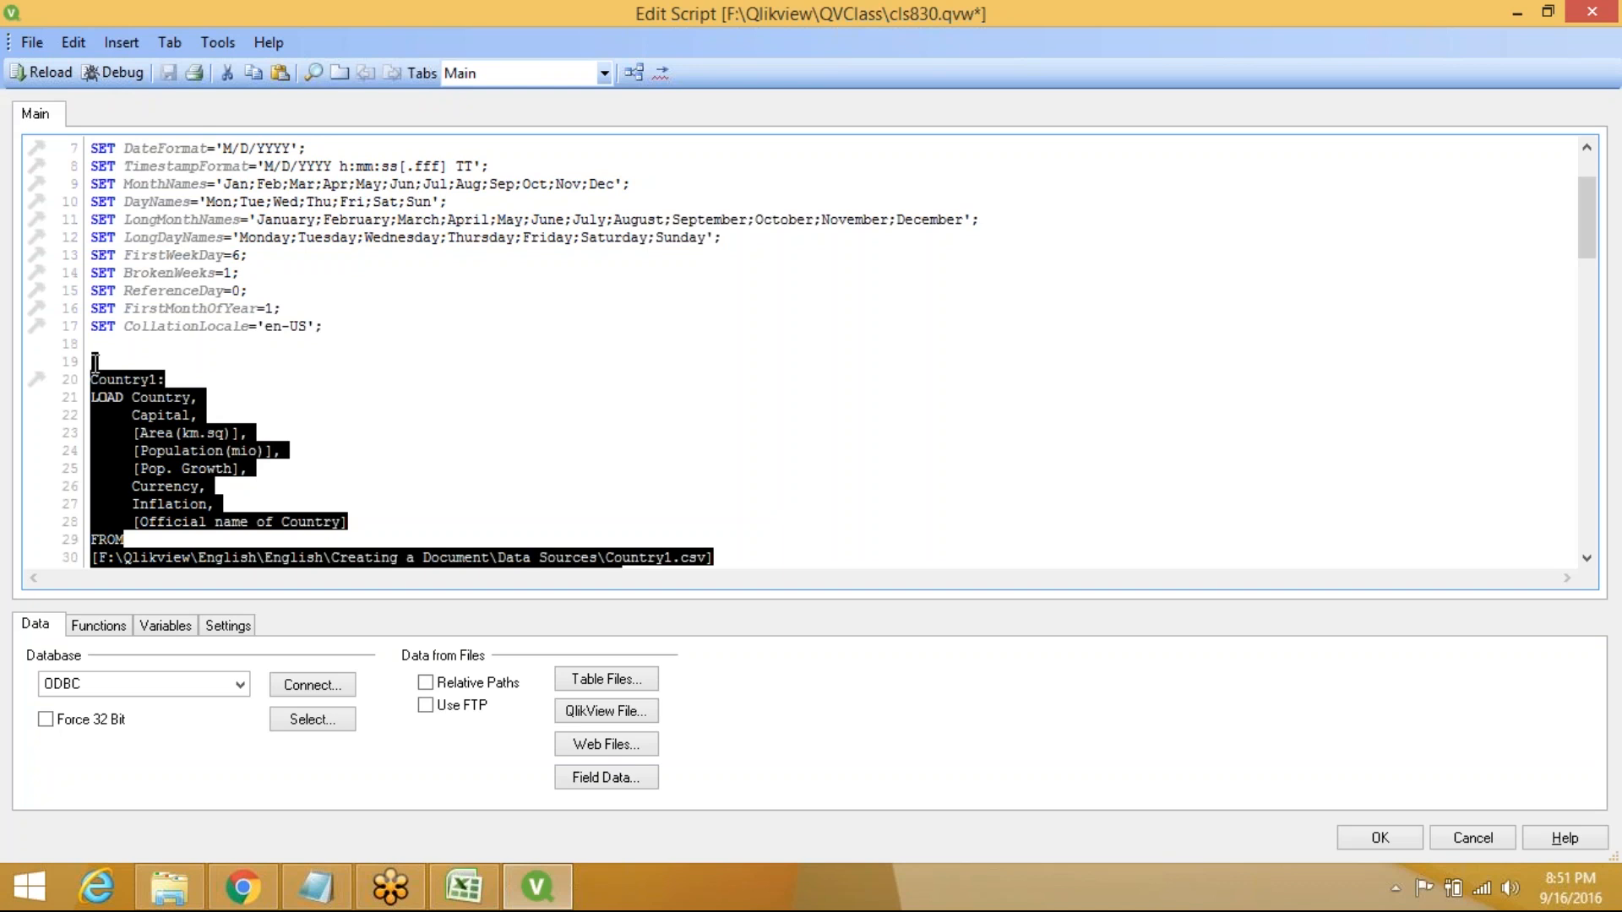
right_click(94, 364)
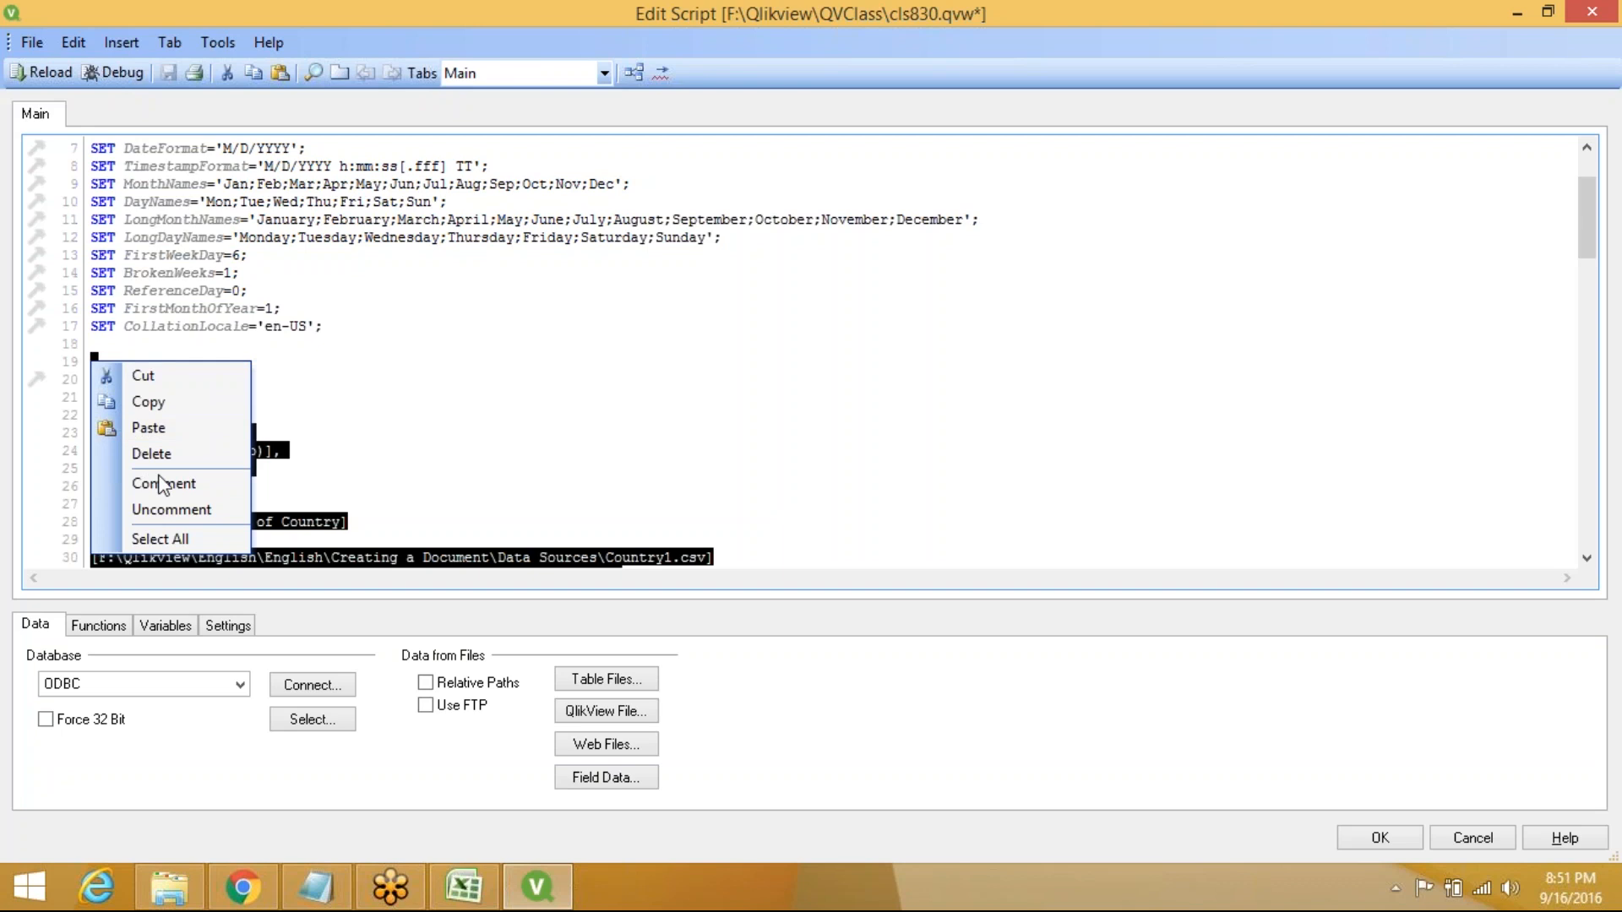
left_click(160, 484)
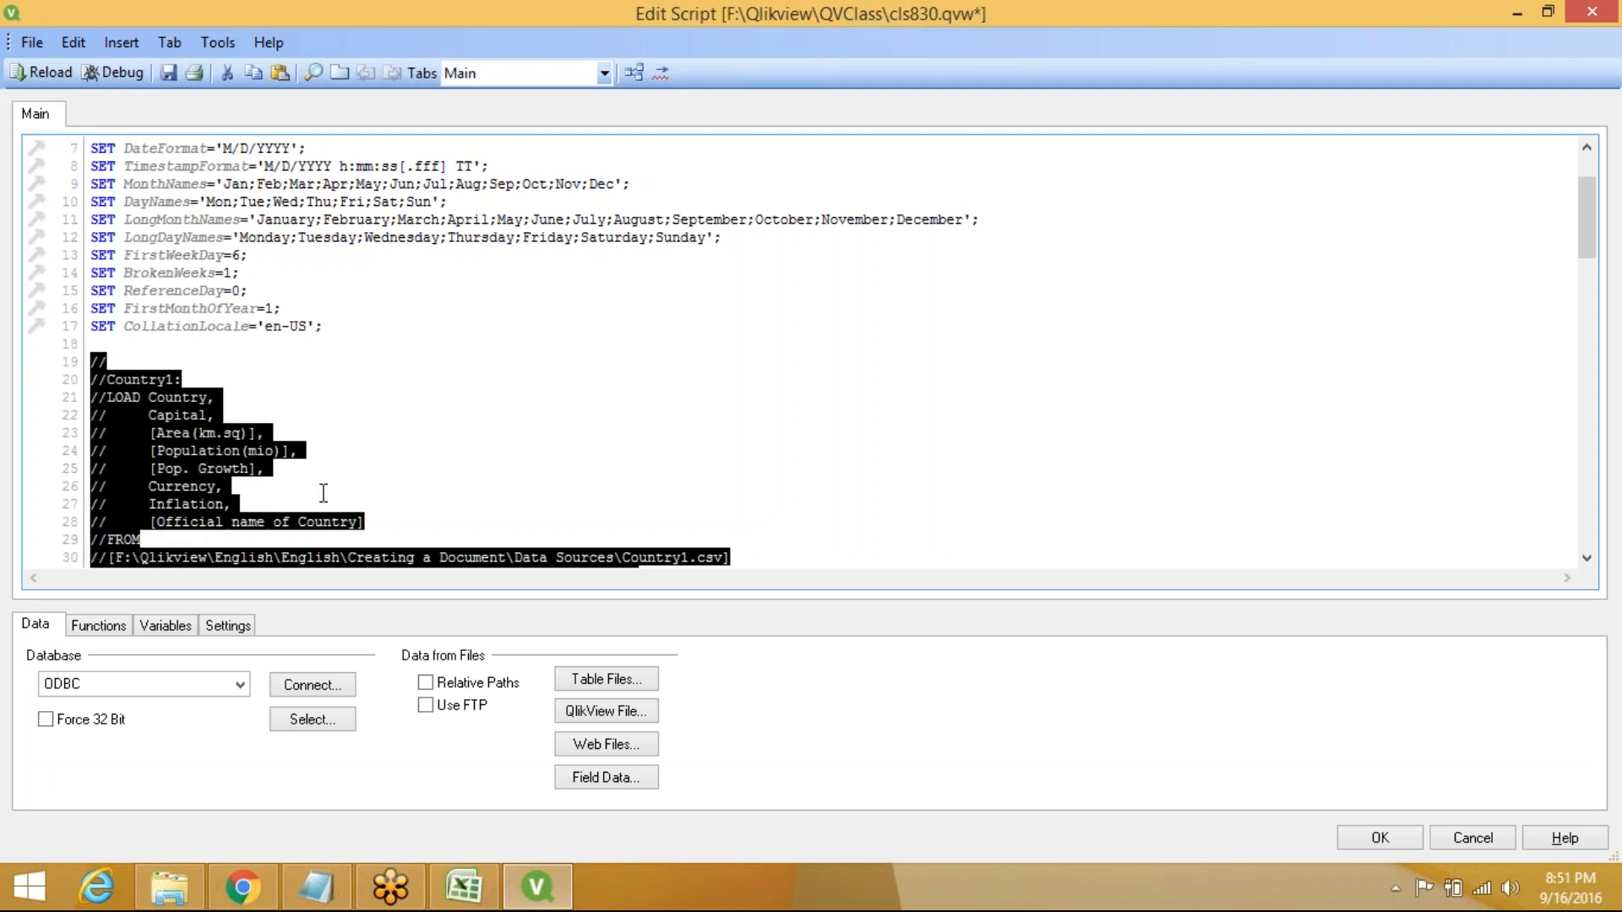
left_click(776, 564)
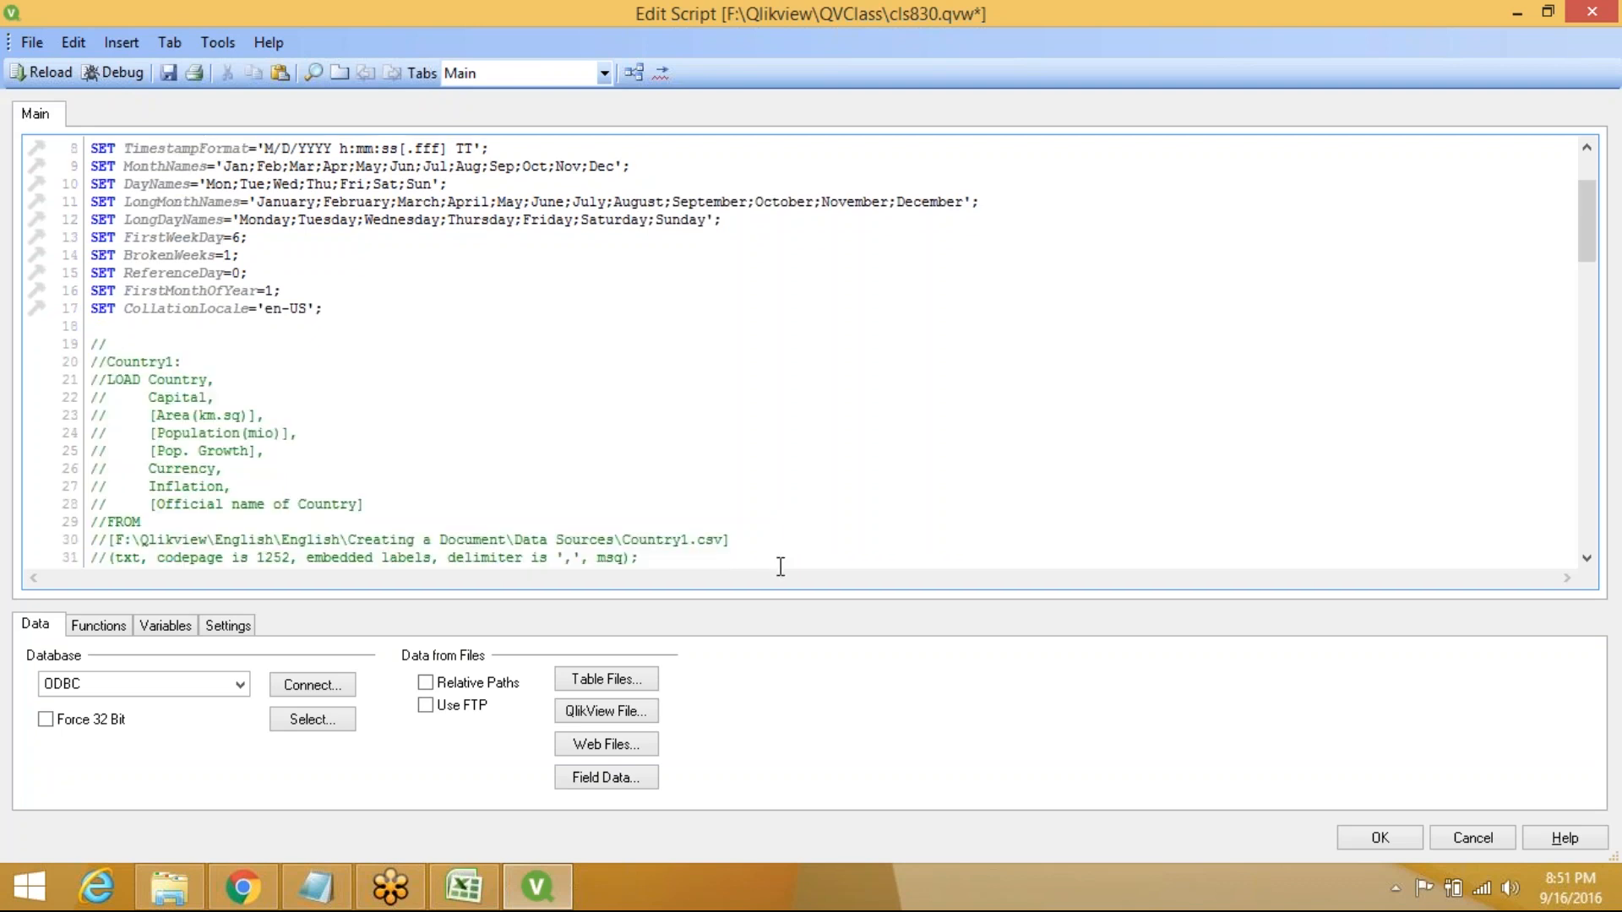
Create a script tab named qvddata next to Main
left_click(172, 42)
left_click(218, 68)
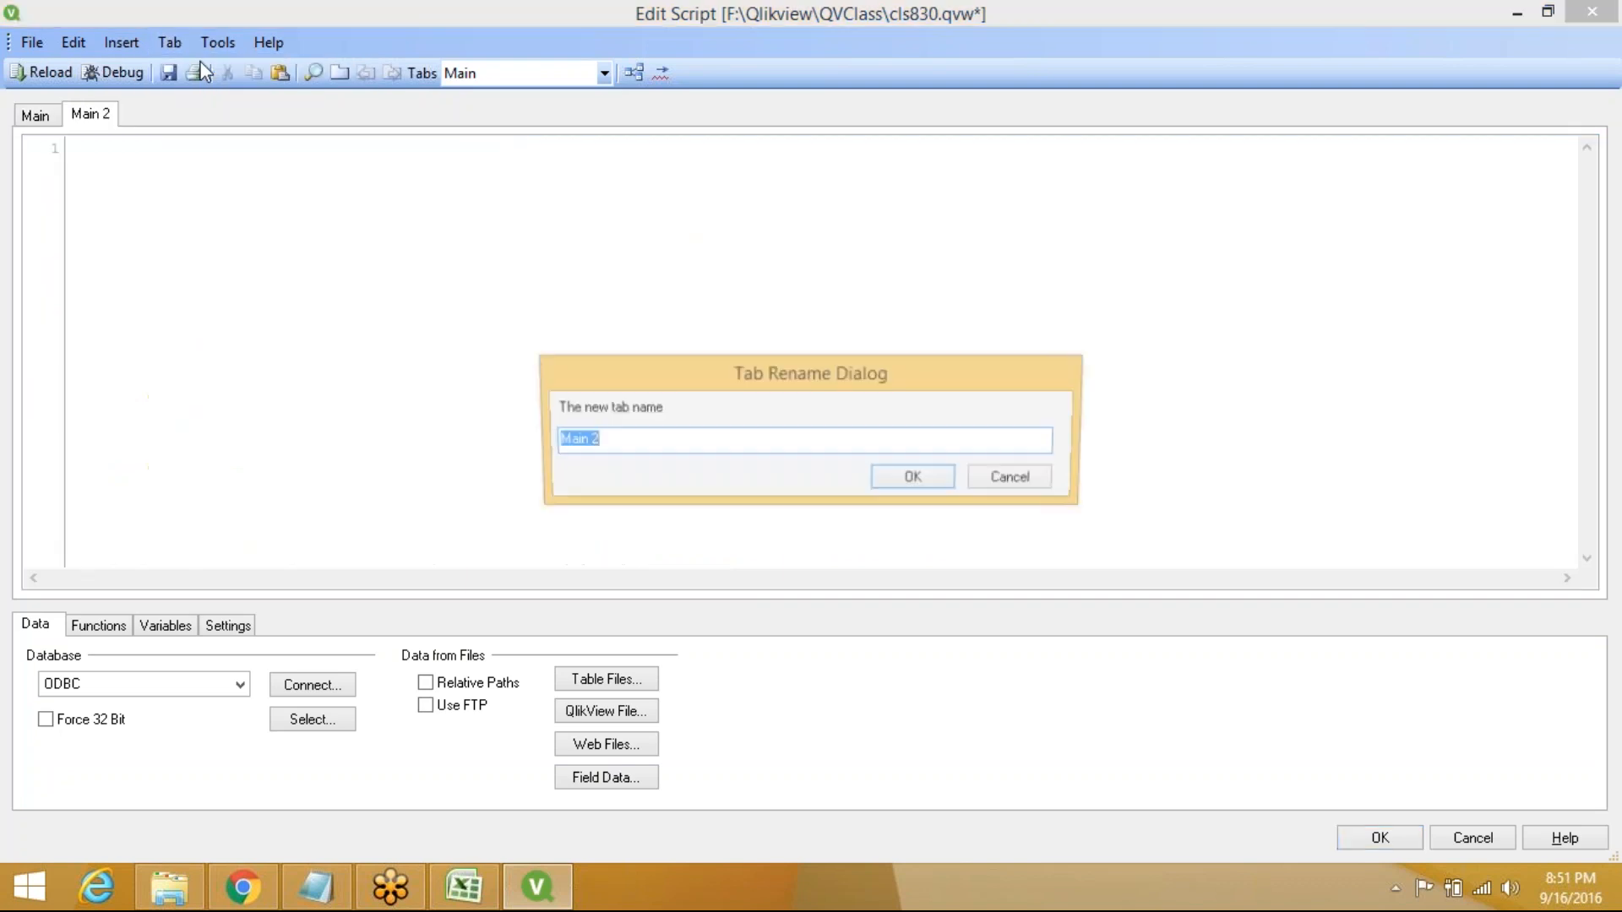
type("qvd")
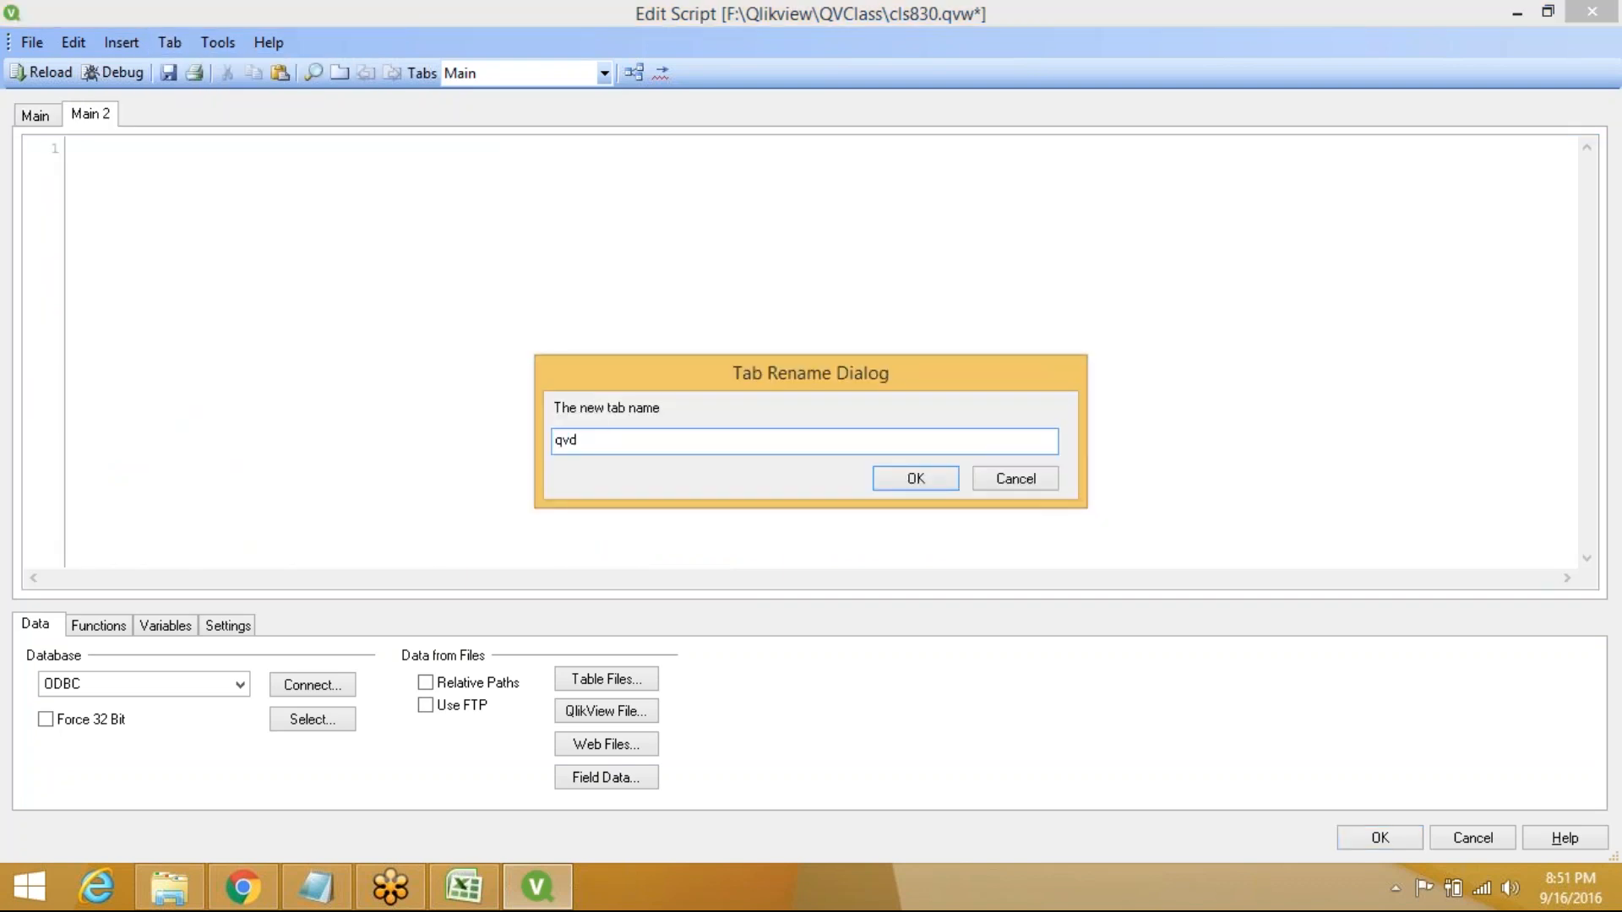
type("data")
left_click(915, 479)
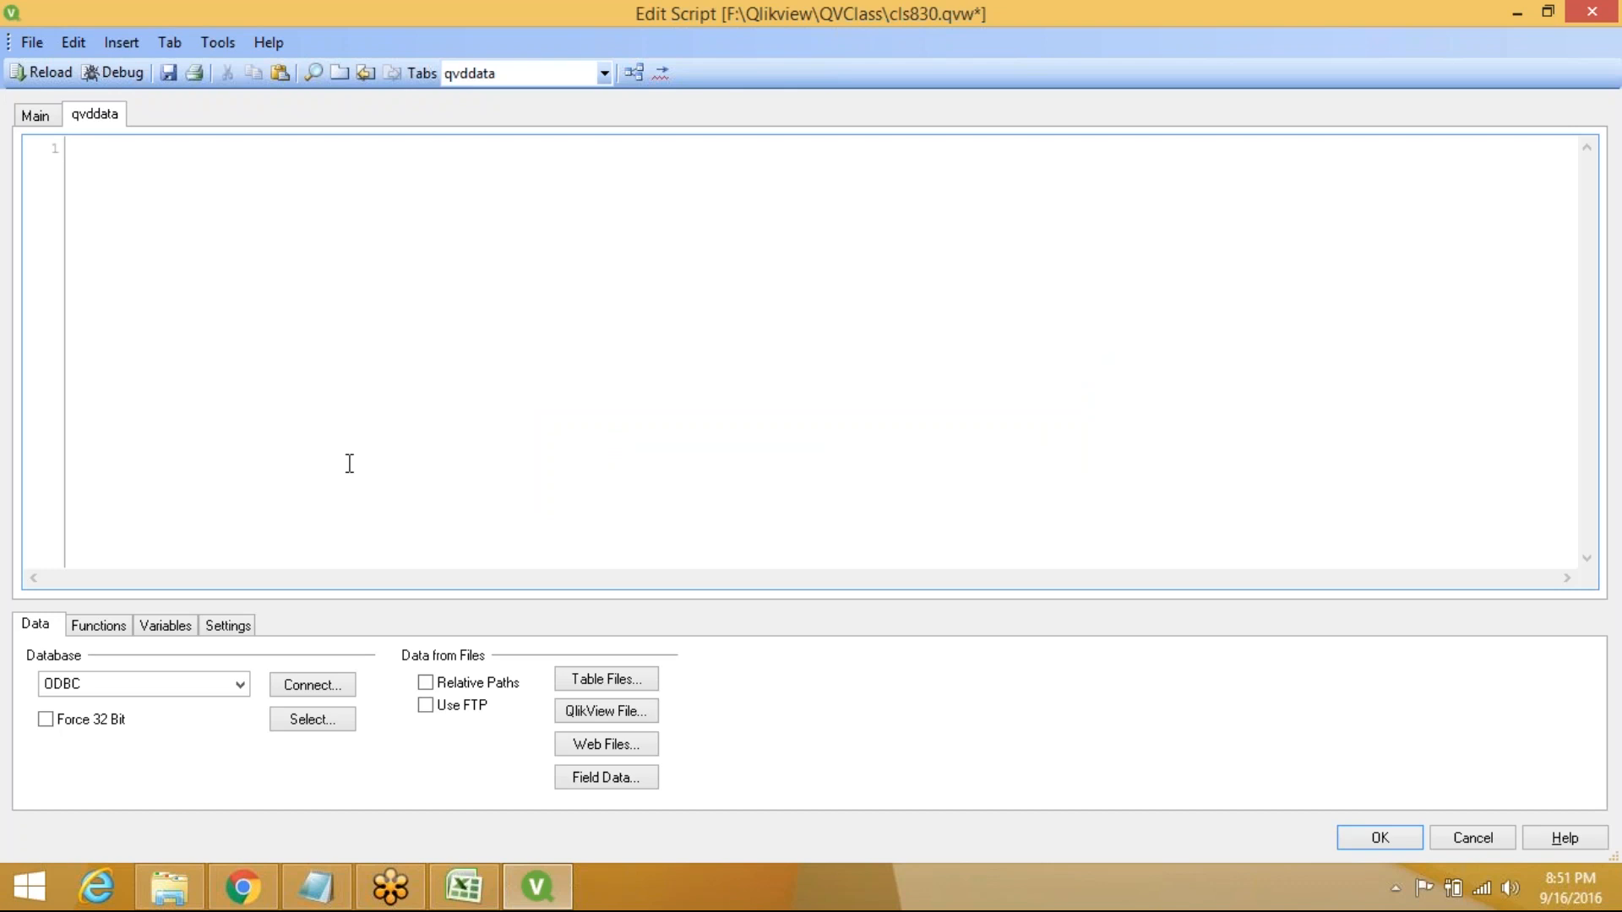
Select all six QVD files in F:\Qlikview\QVClass\qvd2 as table files to load
left_click(604, 683)
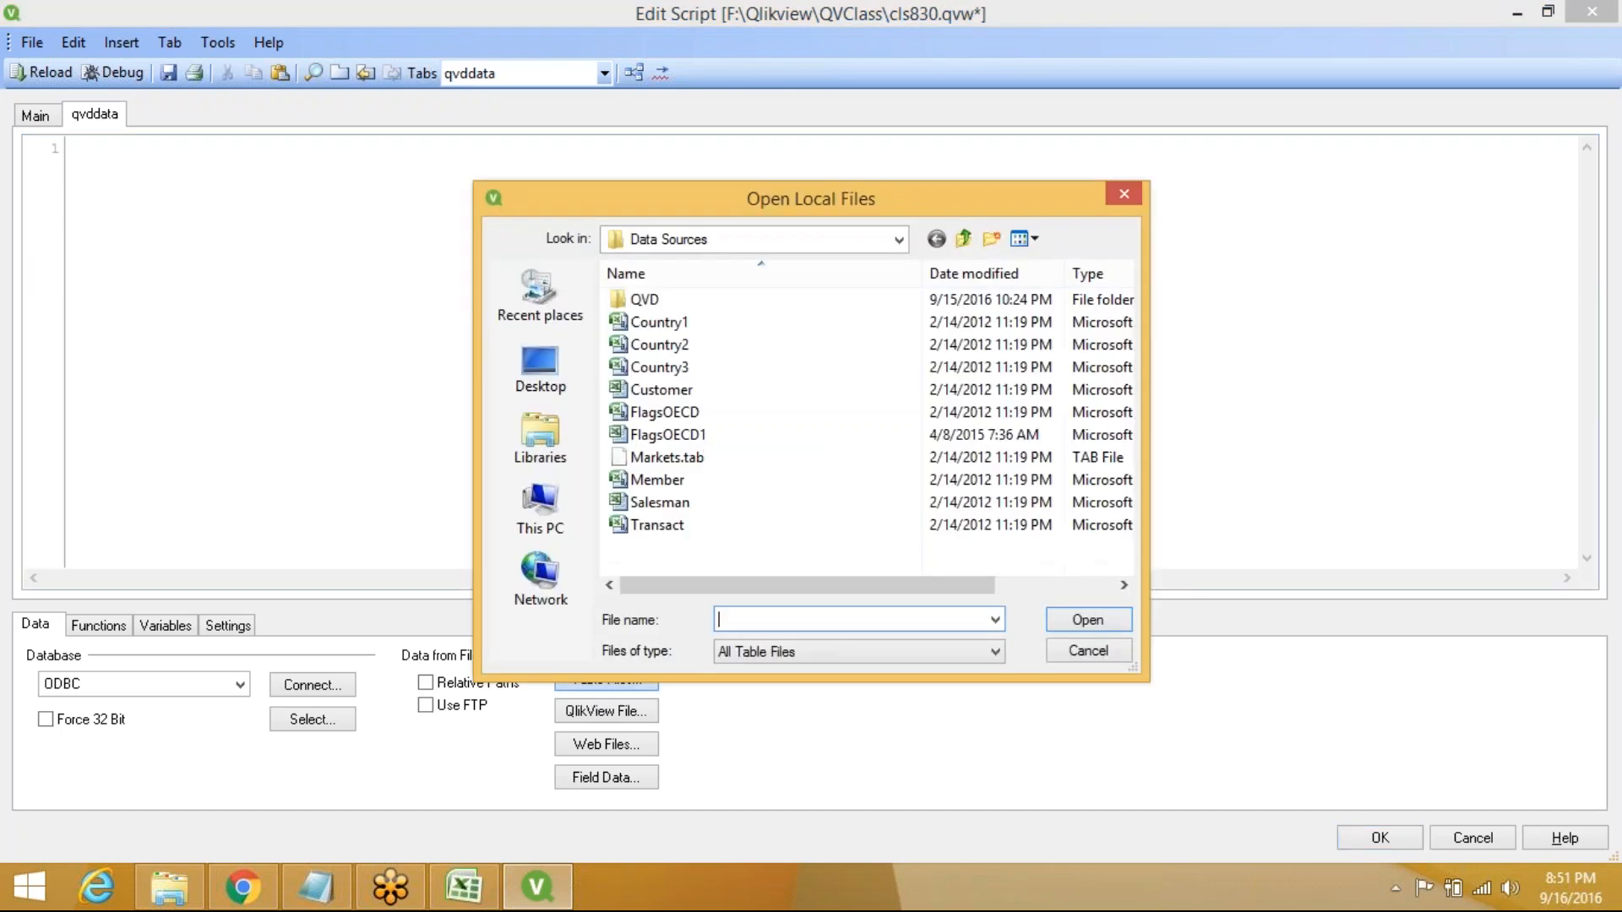
left_click(898, 240)
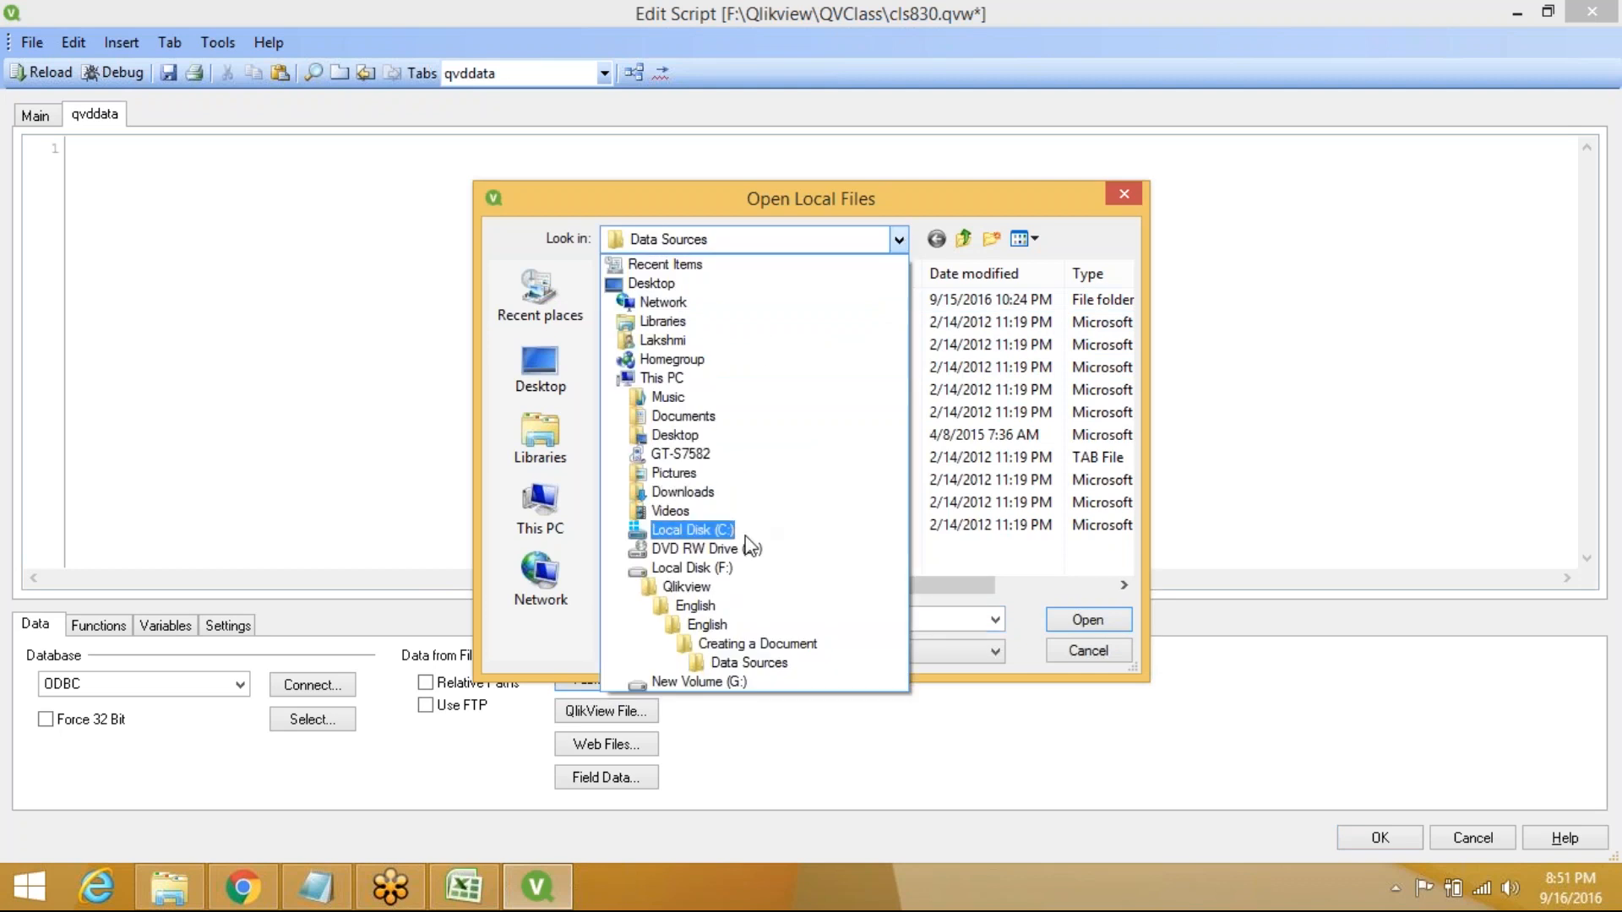
left_click(714, 588)
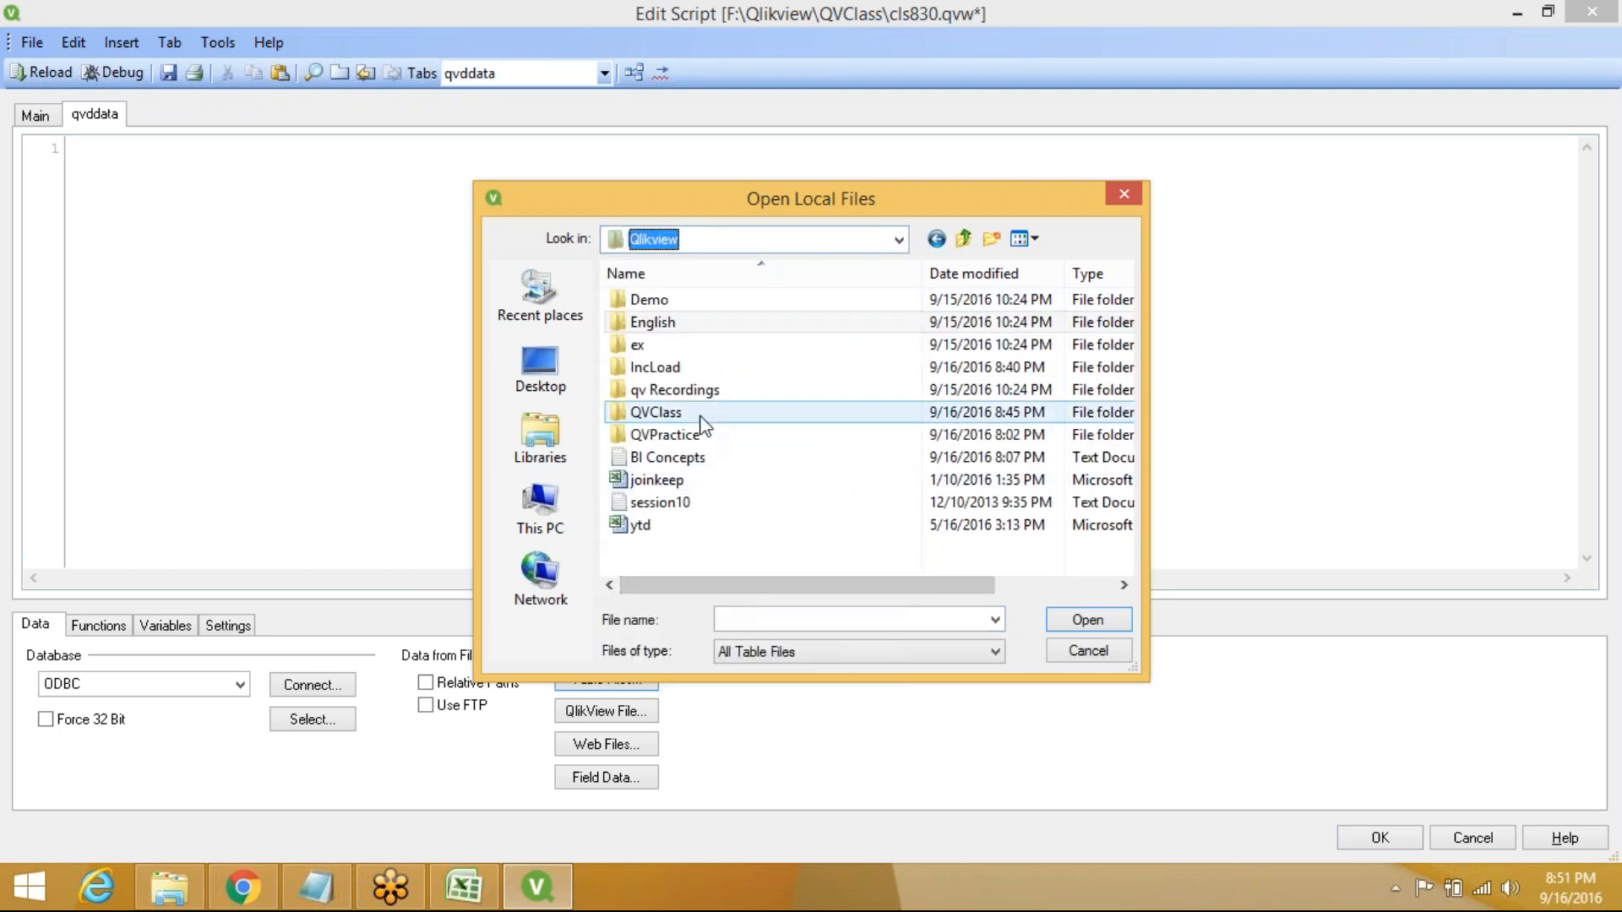
double_click(696, 412)
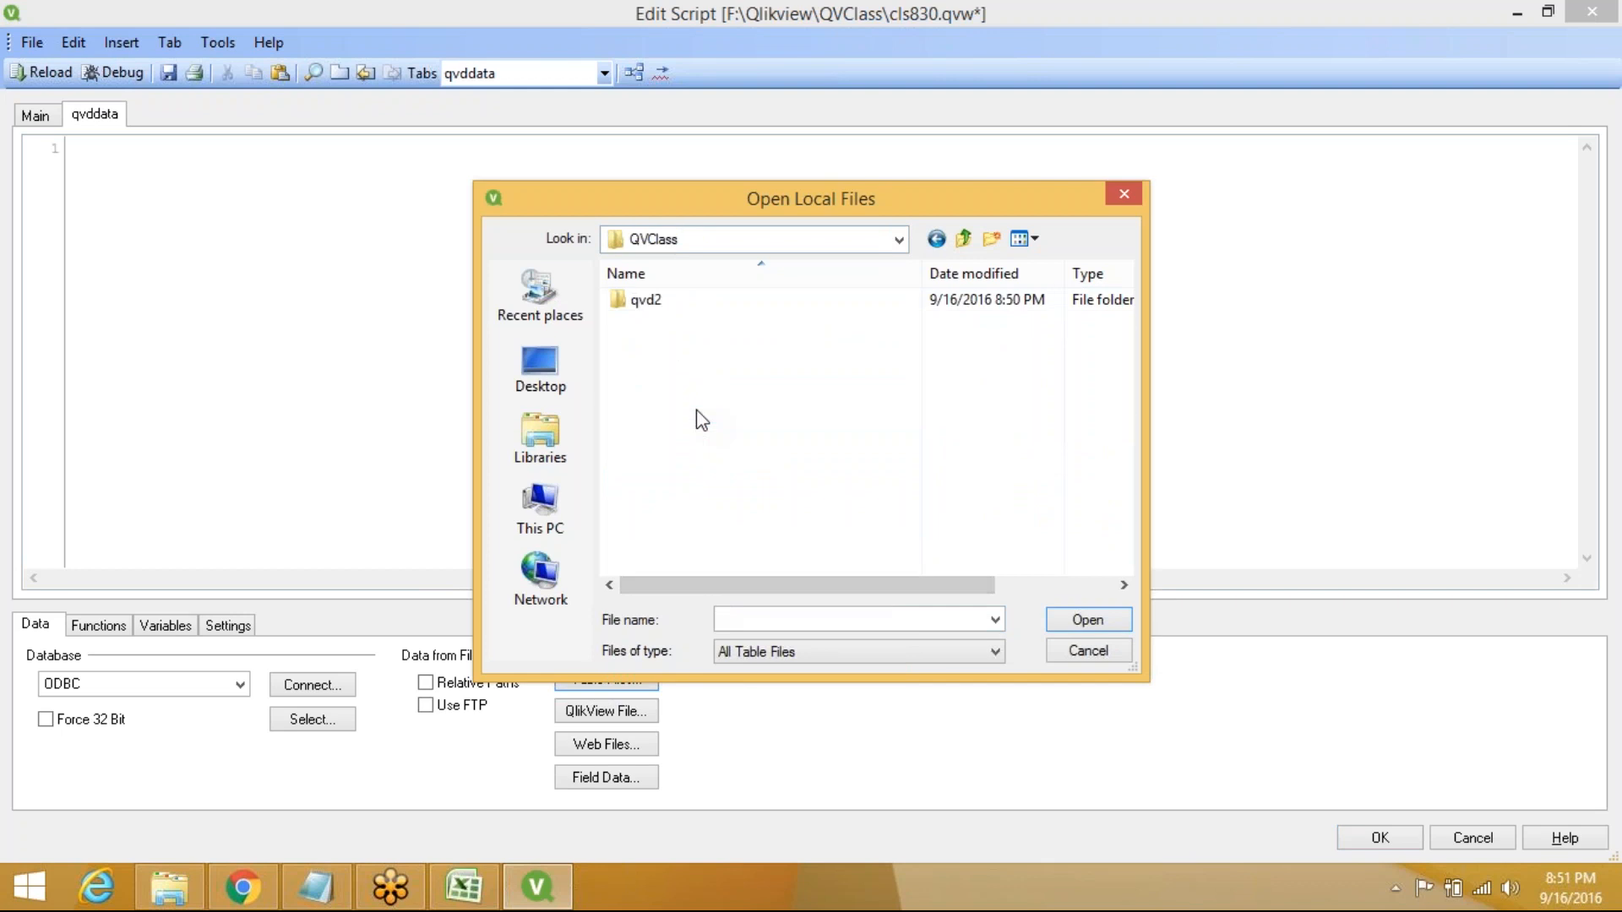
double_click(702, 306)
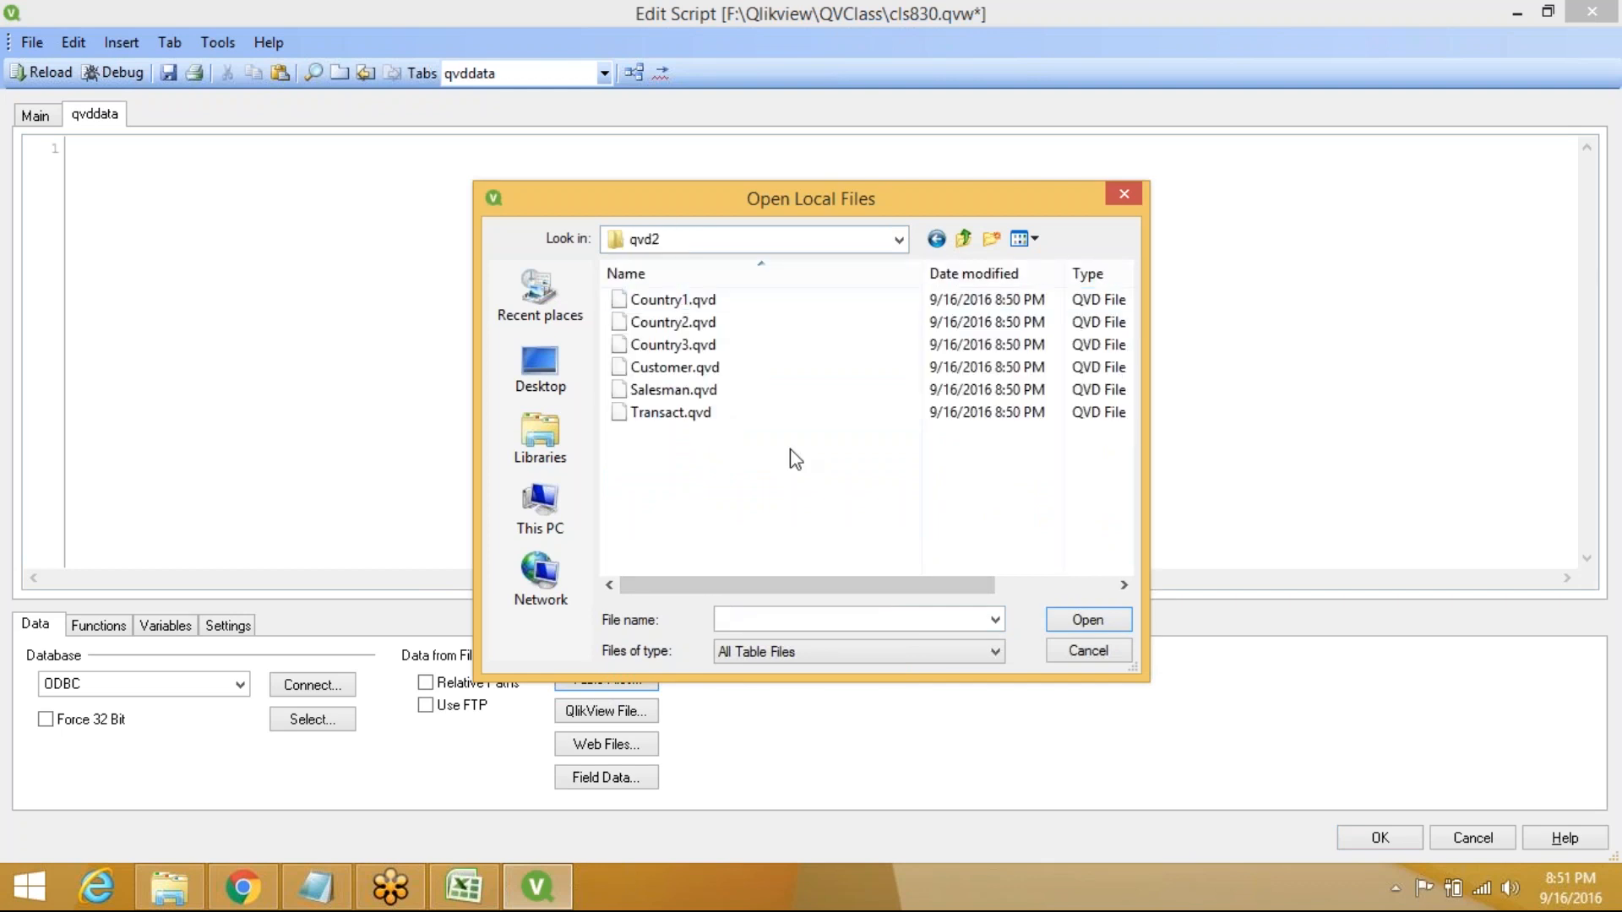
key("ctrl+a")
left_click(1087, 621)
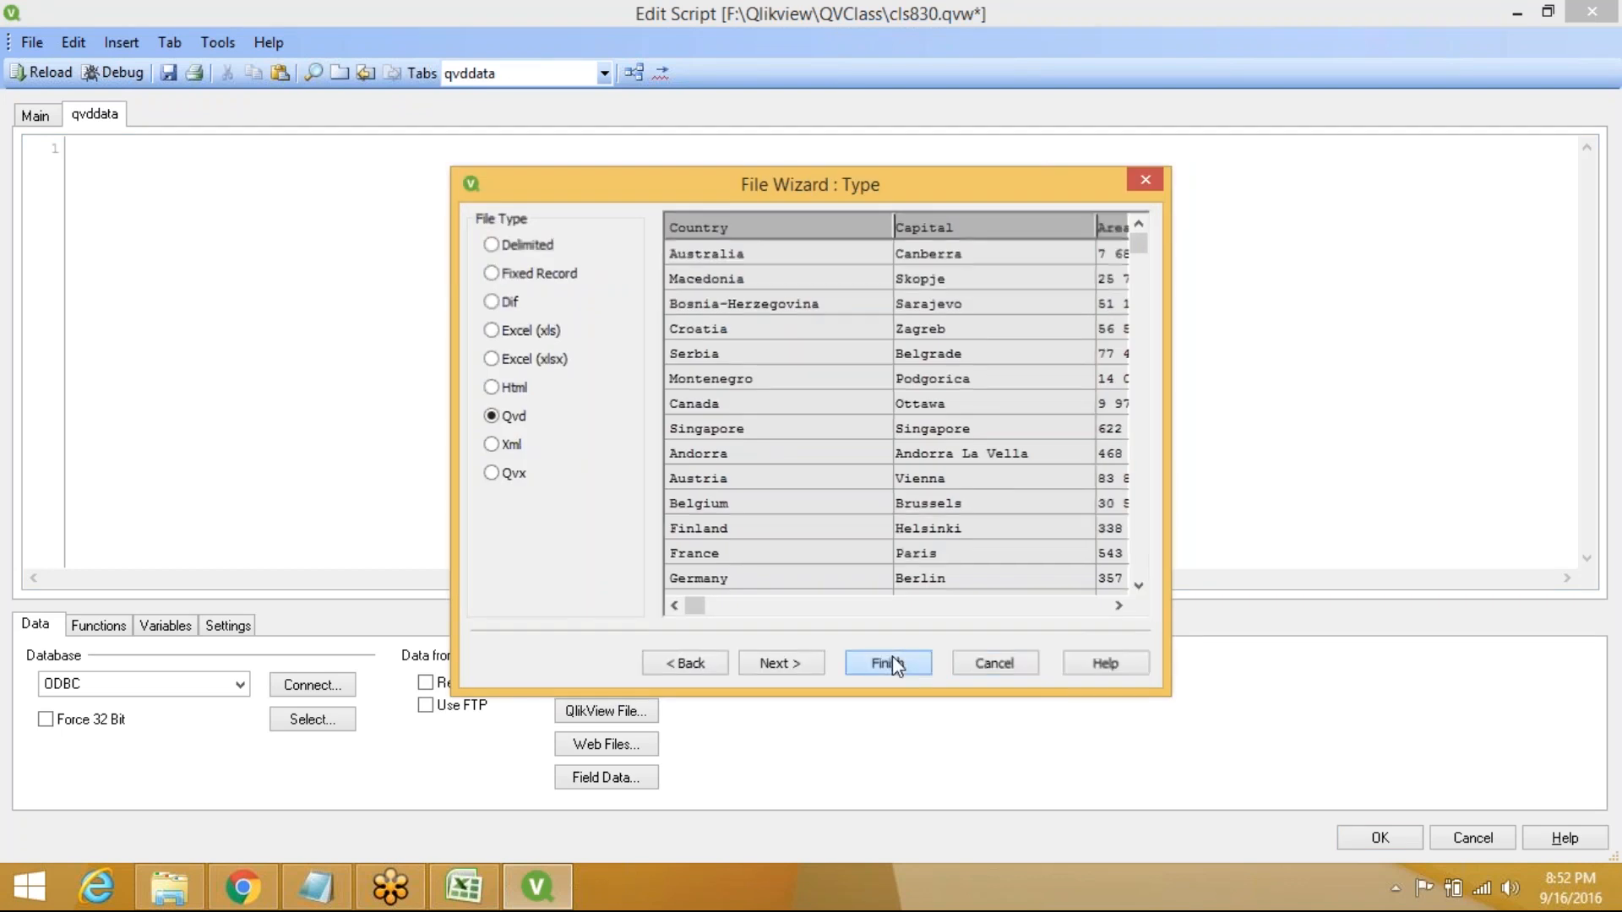
Accept the default load settings for each QVD file and reload the script
left_click(893, 663)
left_click(892, 662)
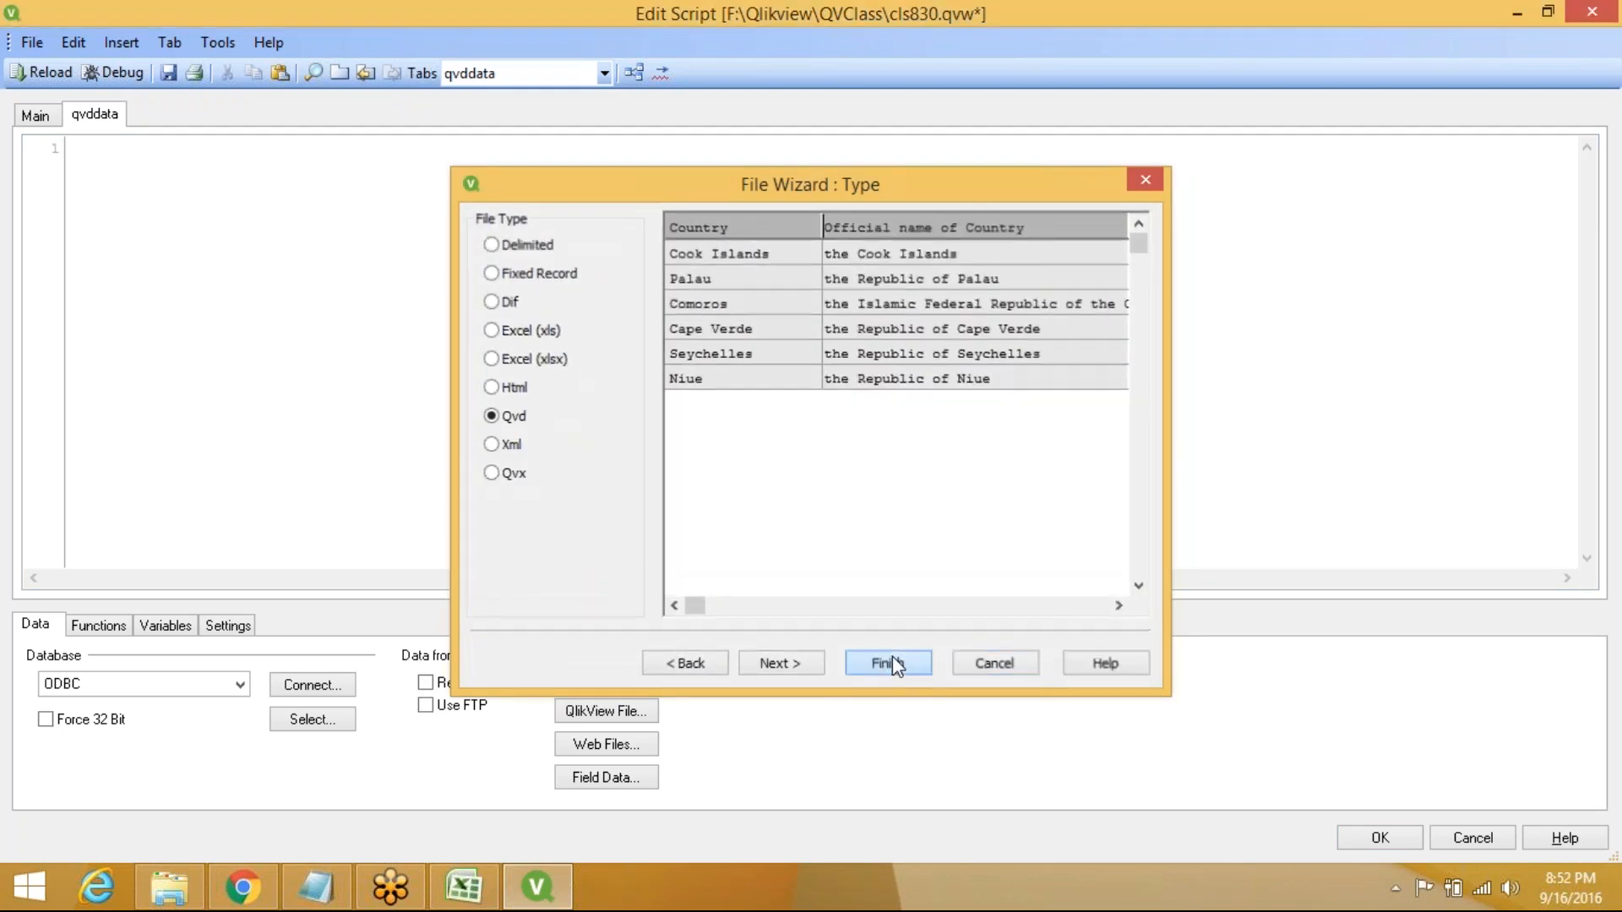
left_click(893, 662)
left_click(892, 663)
left_click(892, 663)
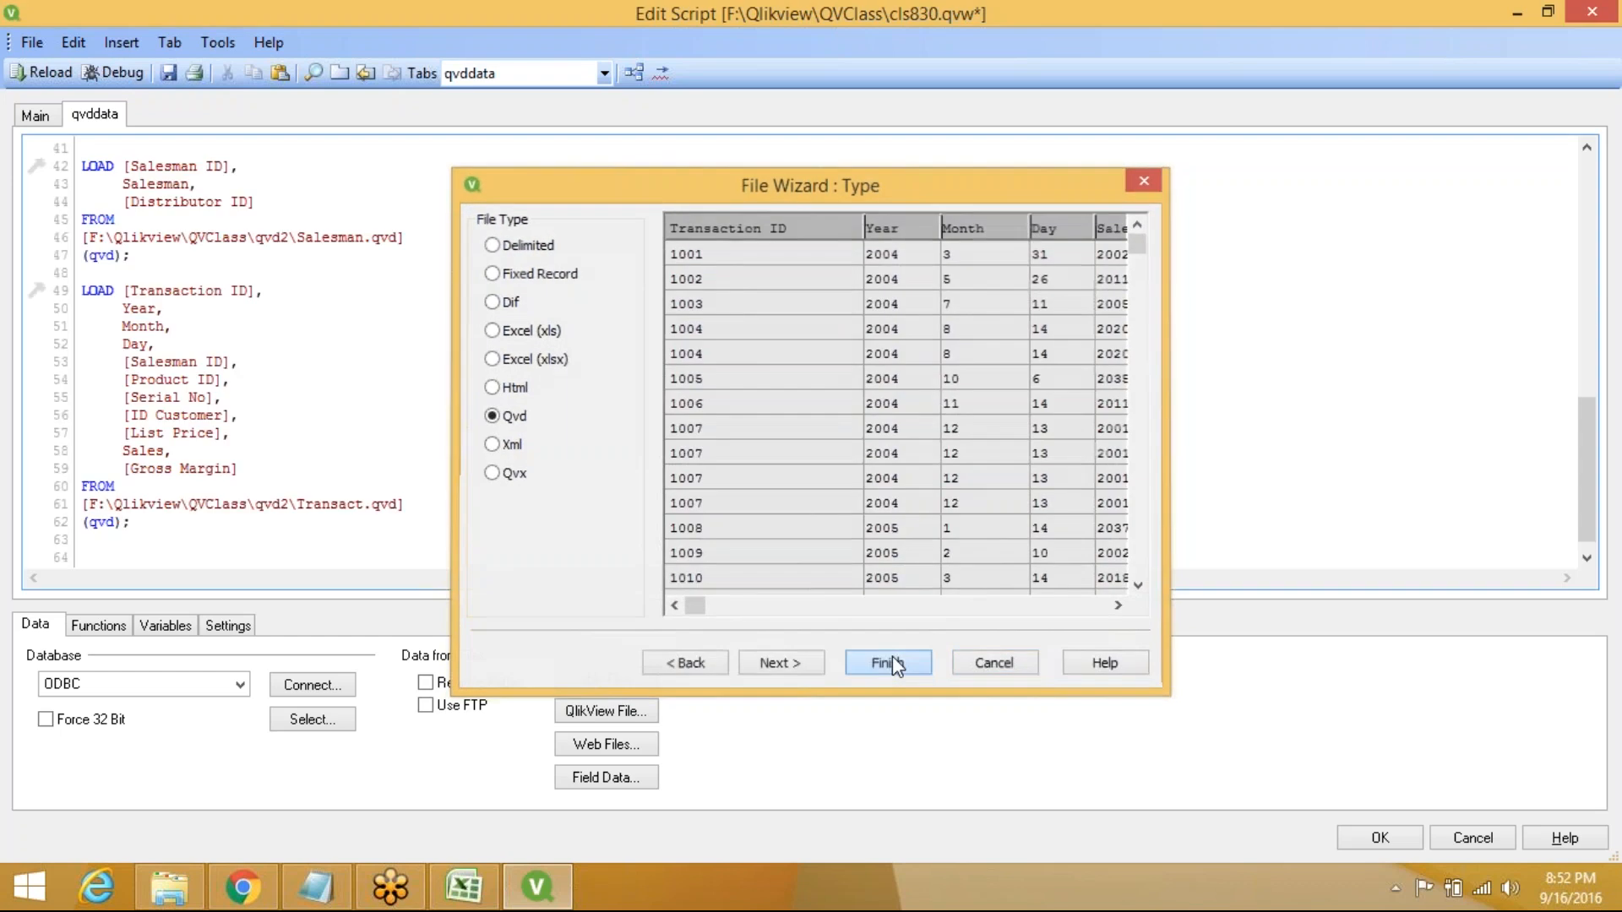
left_click(49, 72)
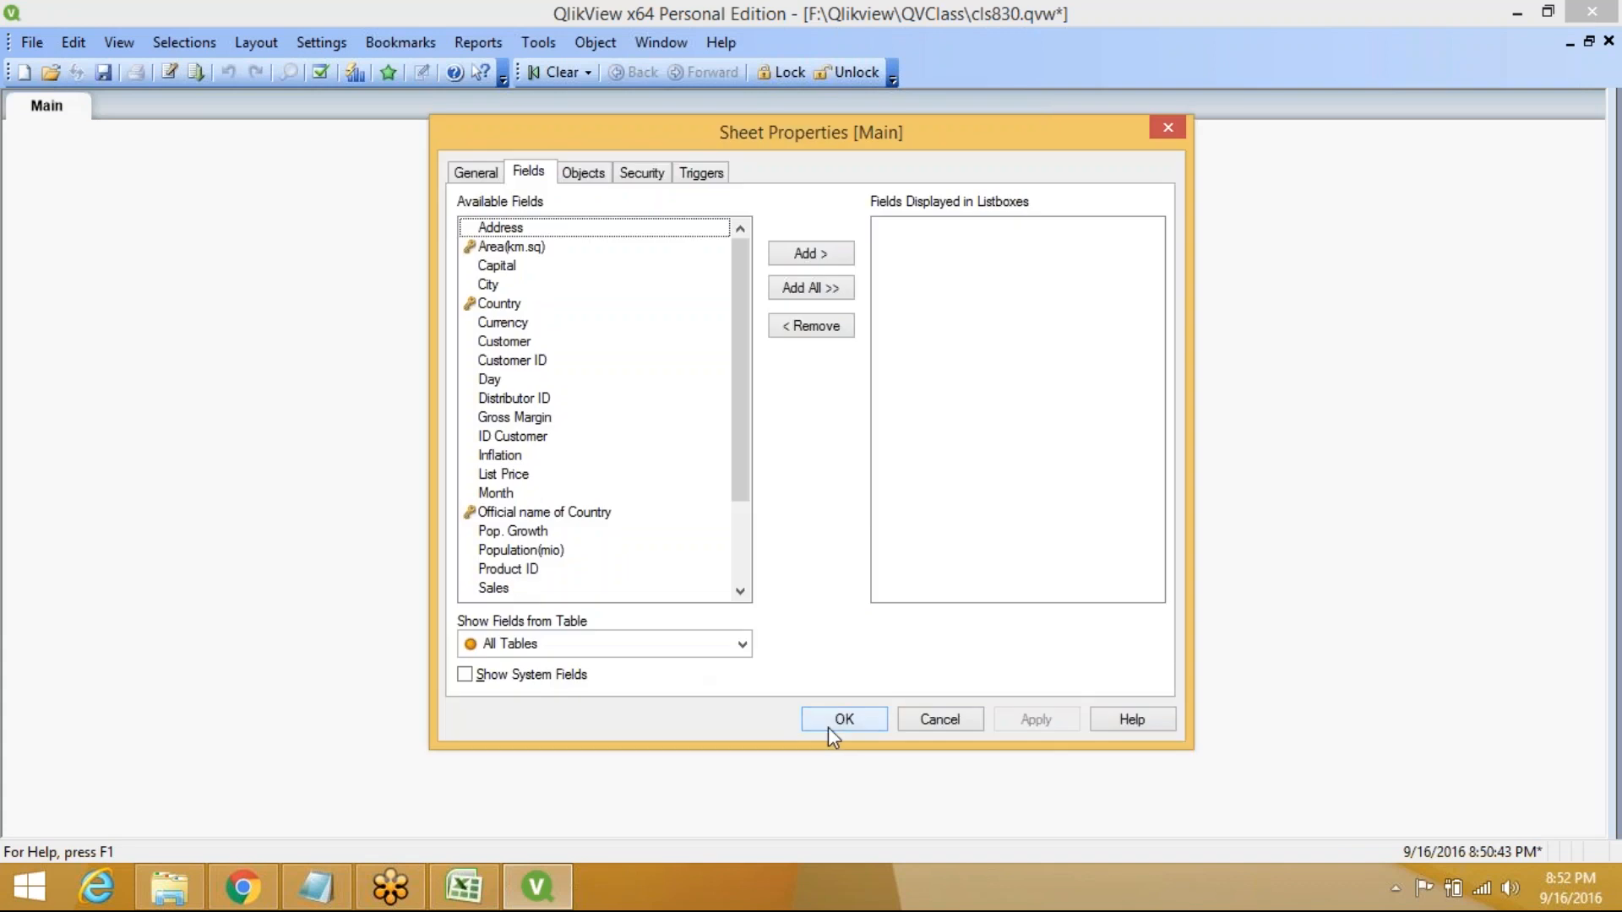
Open the Table Viewer showing Country1, Country3, $Syn 1, Customer, Salesman and Transact
left_click(828, 725)
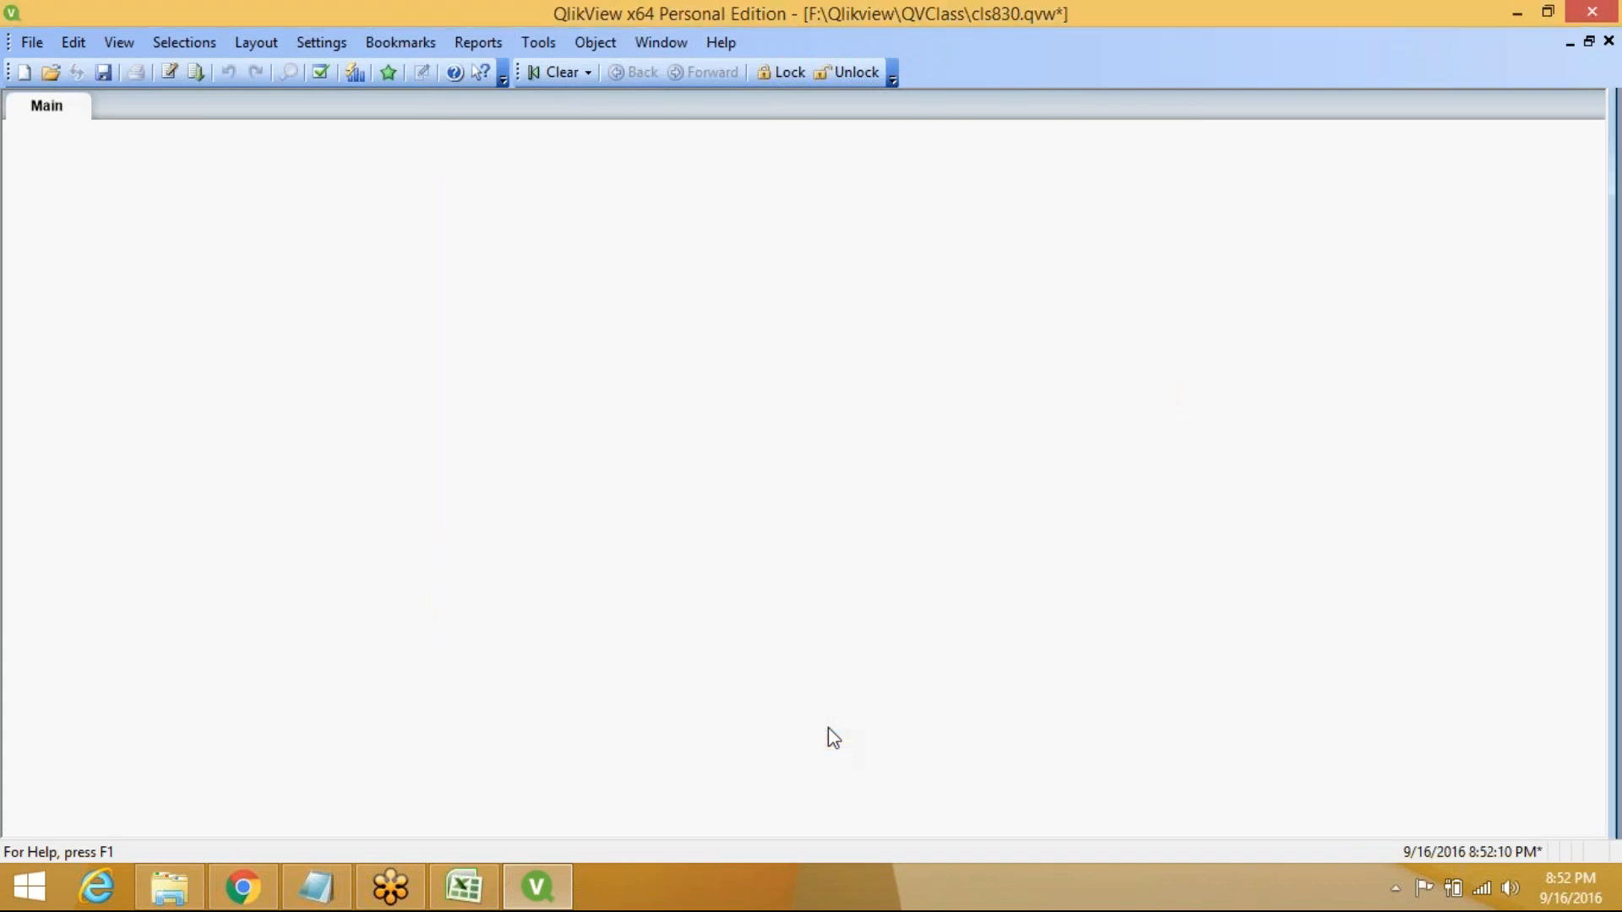
key("ctrl+t")
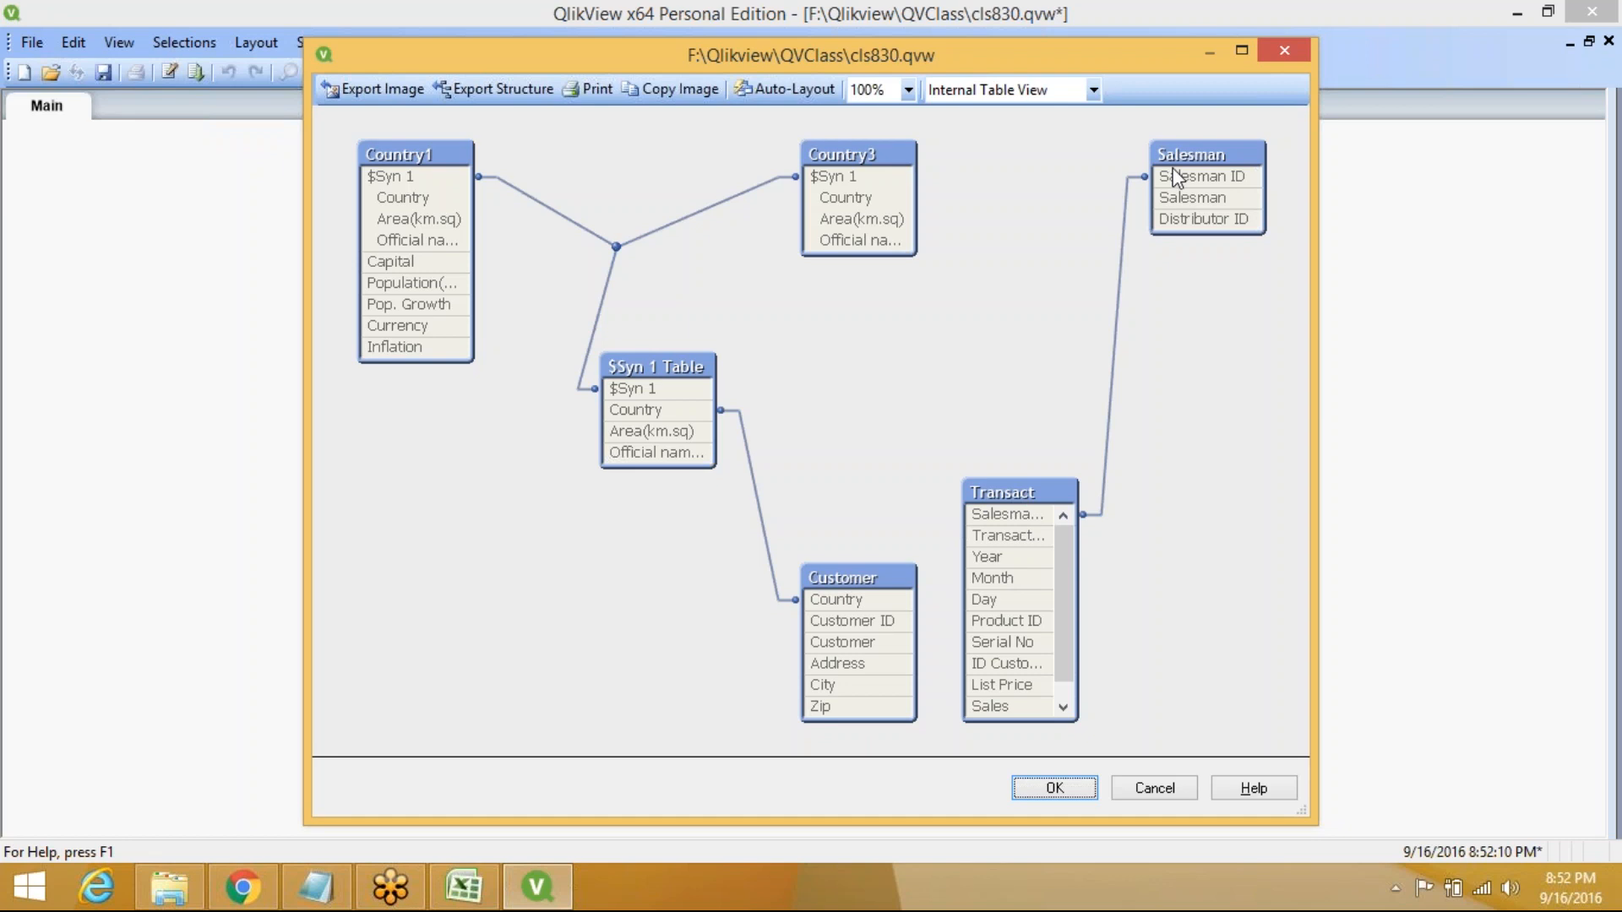
mouse_move(1176, 180)
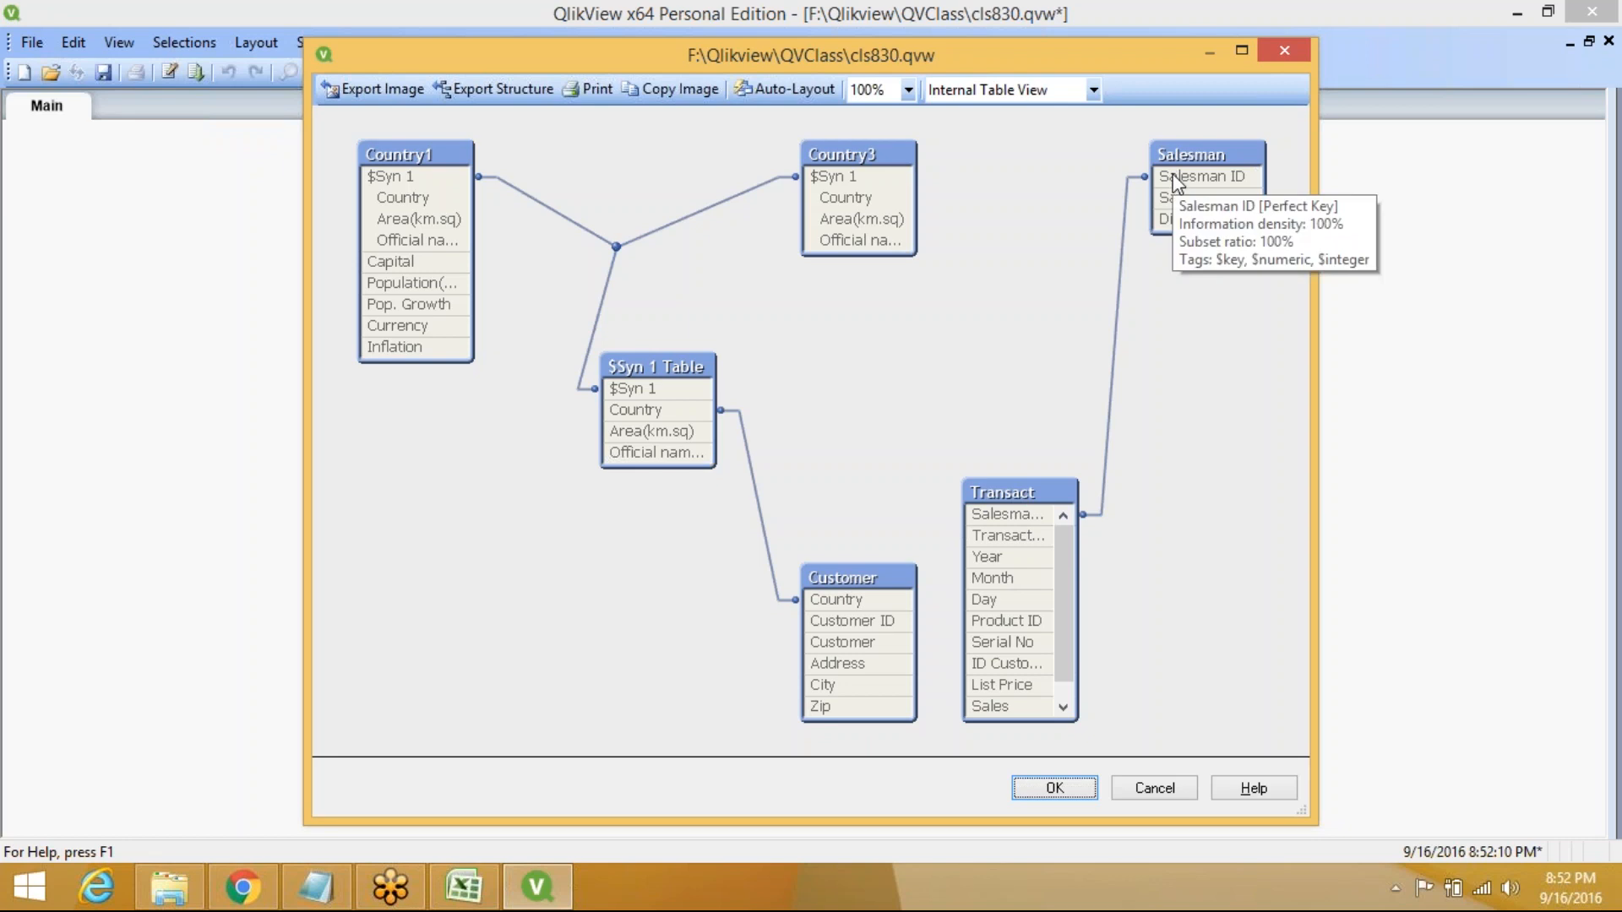
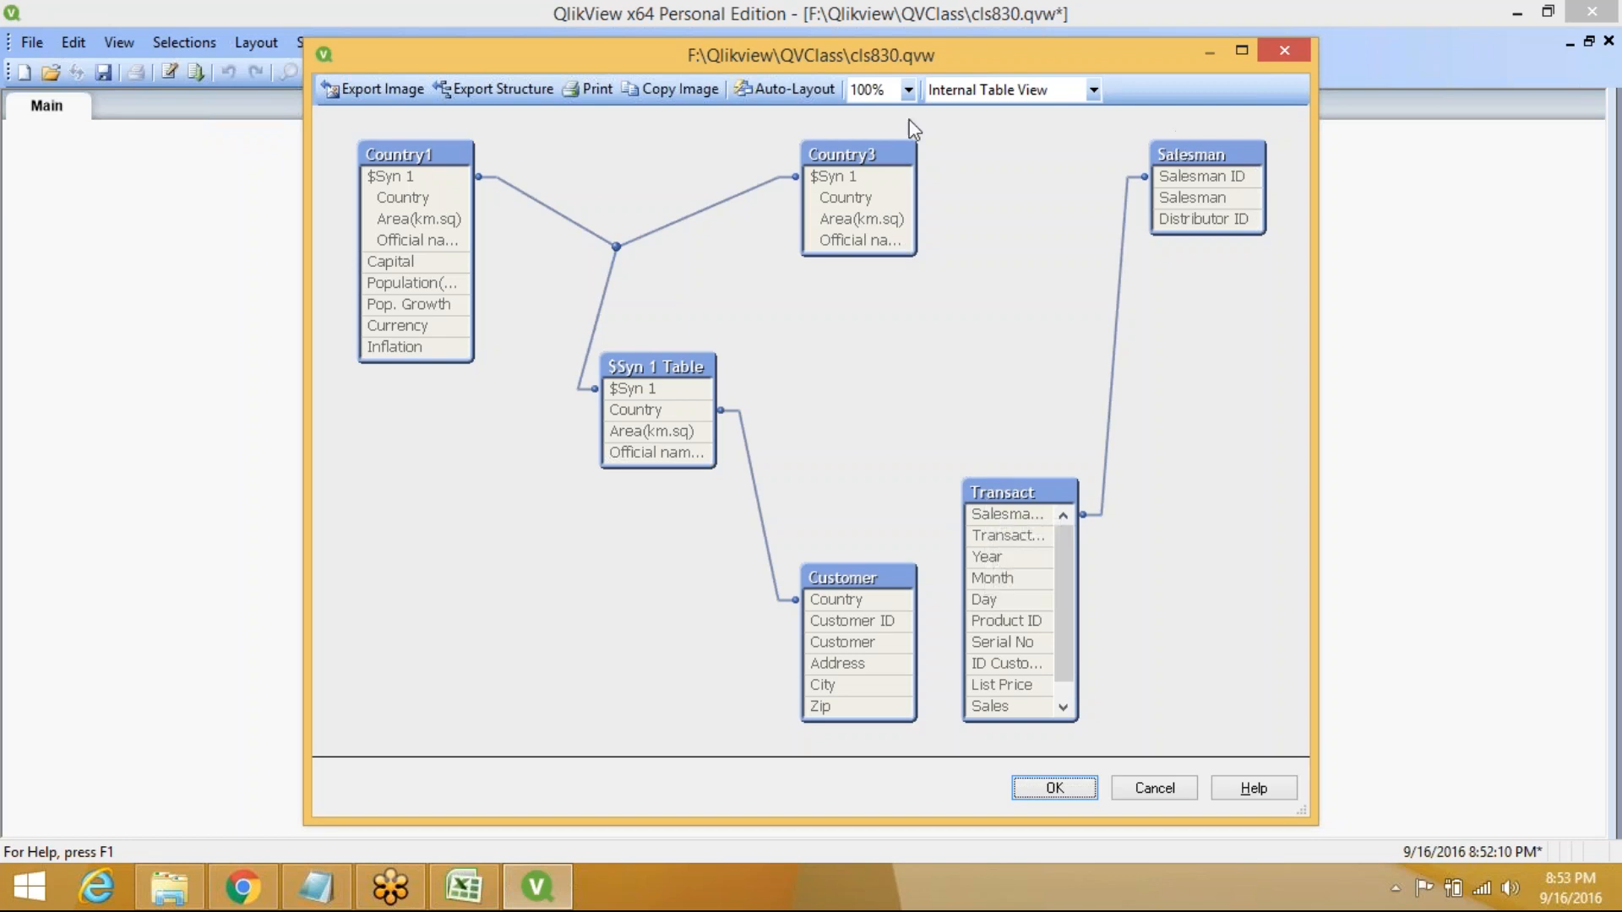
Highlight the tables linked by the $Syn 1 synthetic key, then close the Table Viewer
mouse_move(866, 157)
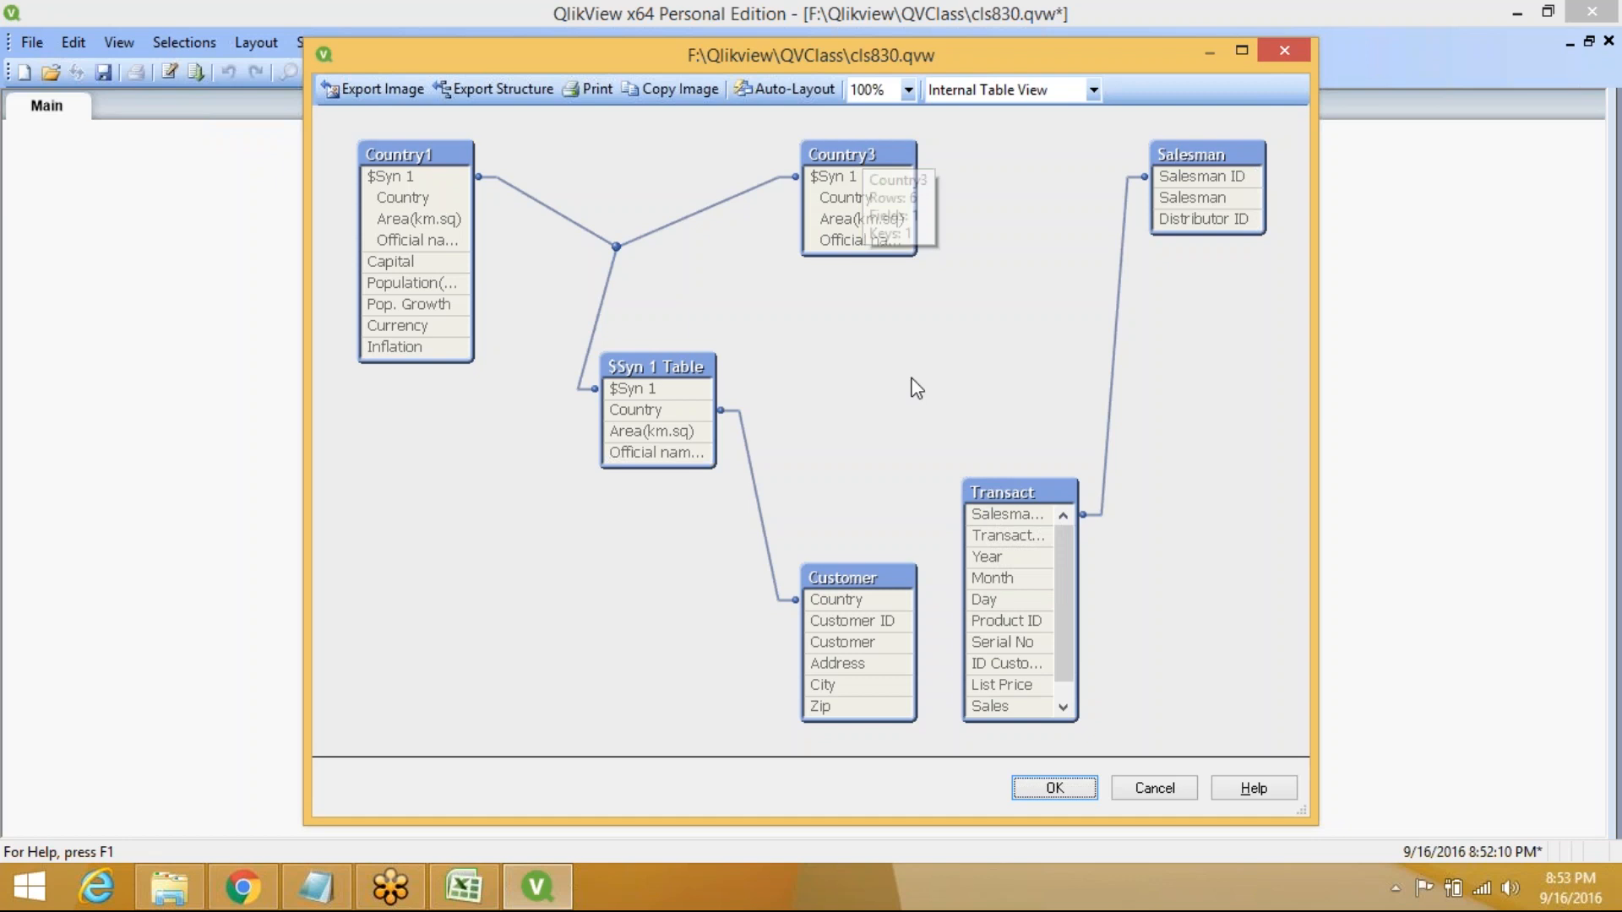
mouse_move(983, 497)
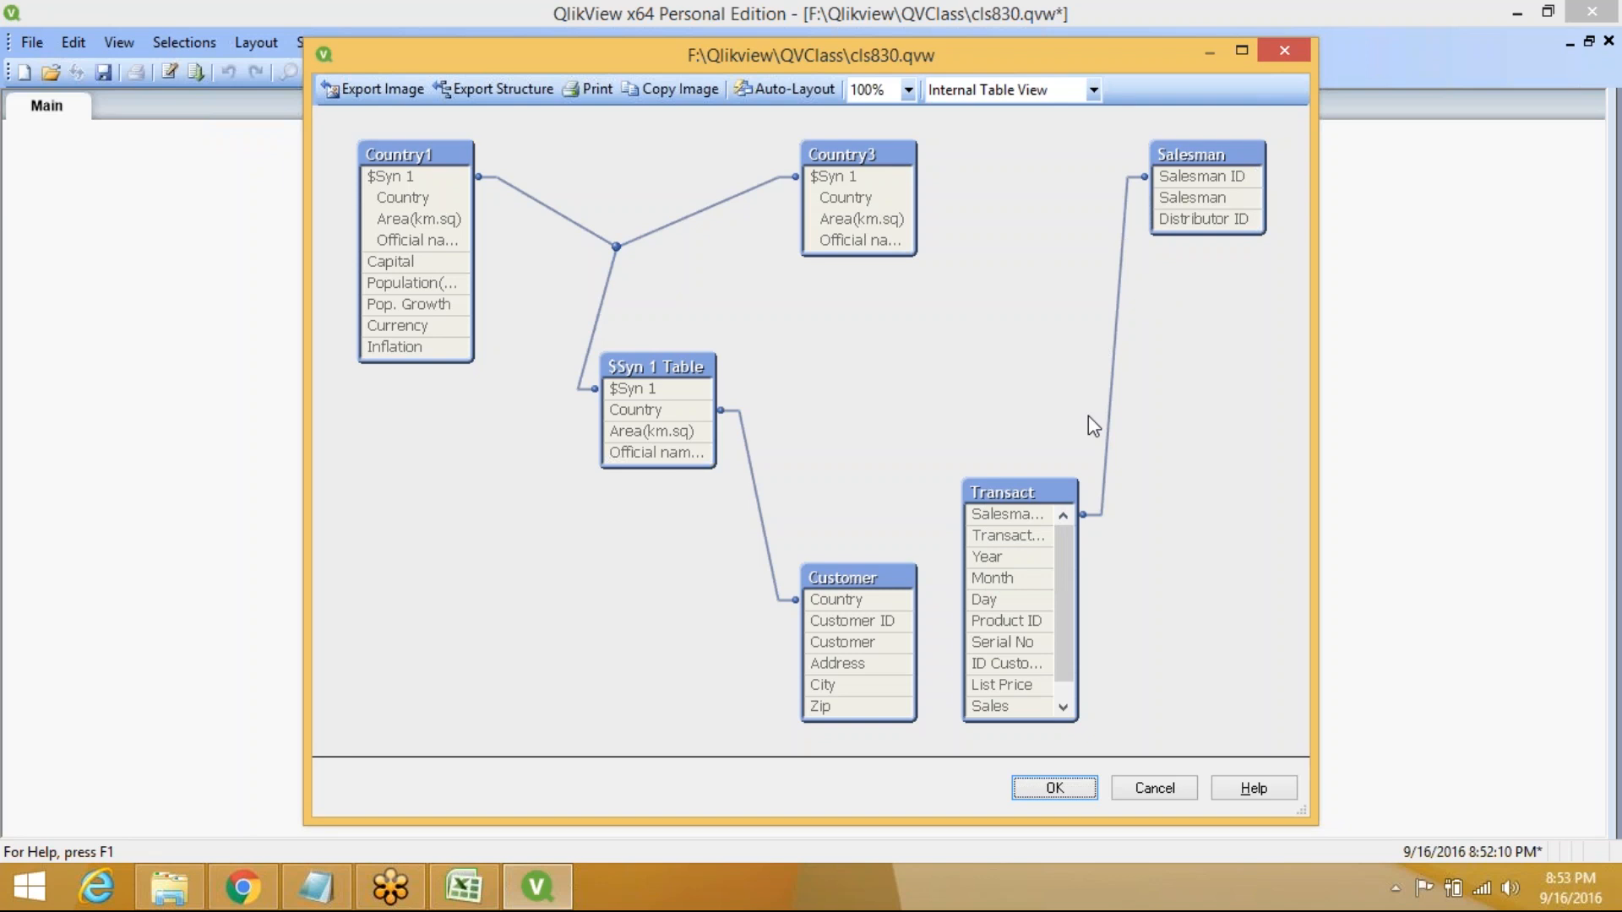
left_click(672, 397)
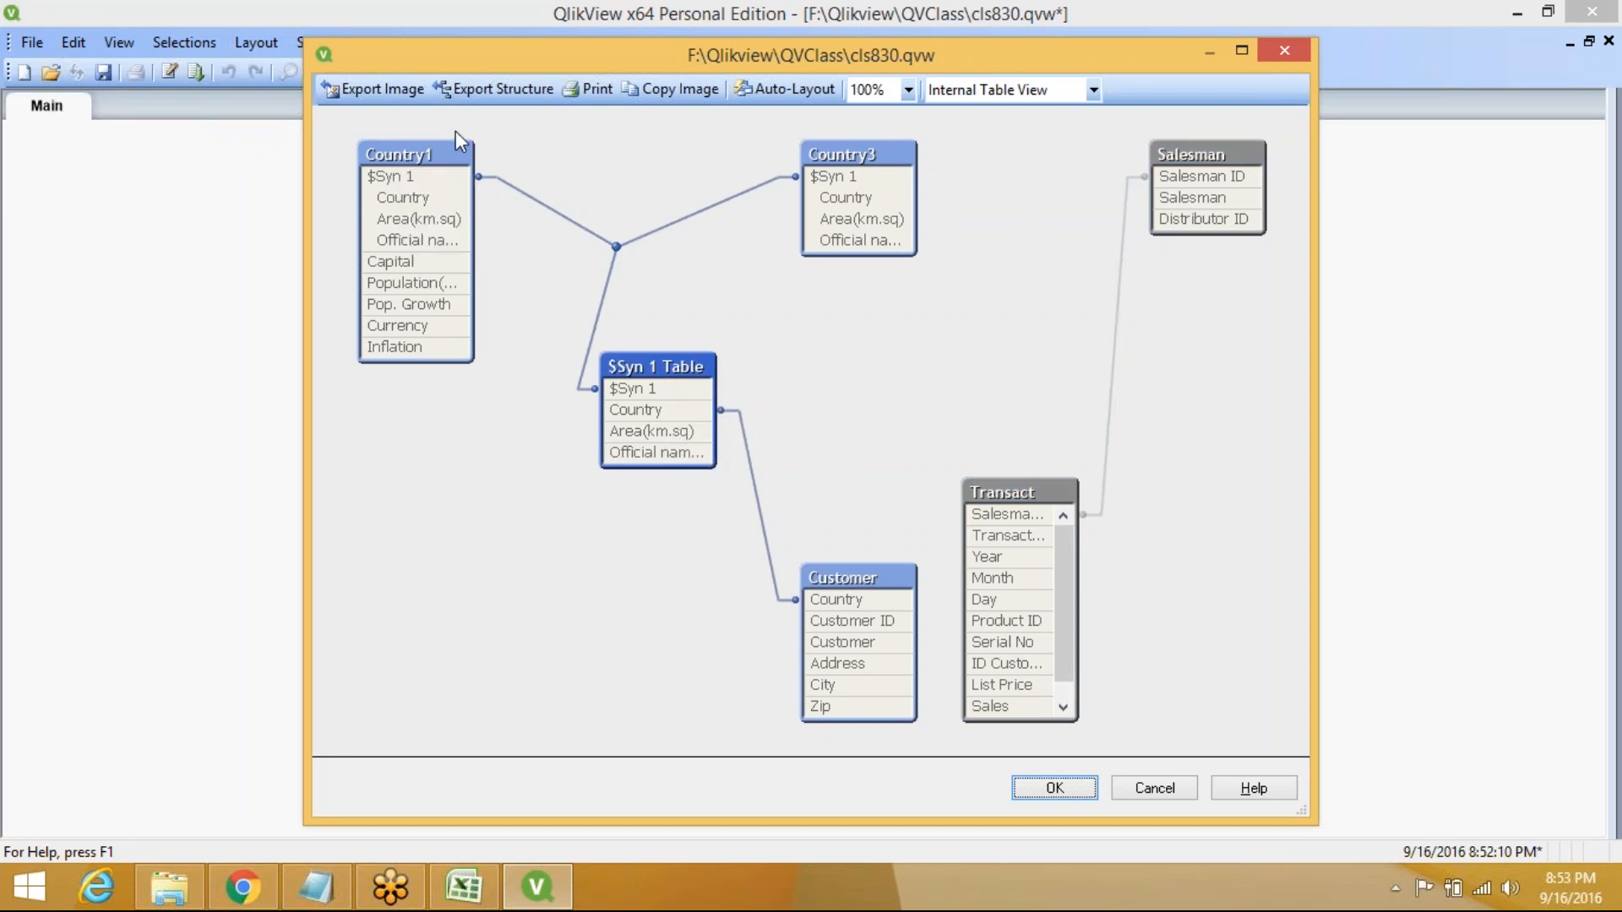
mouse_move(438, 157)
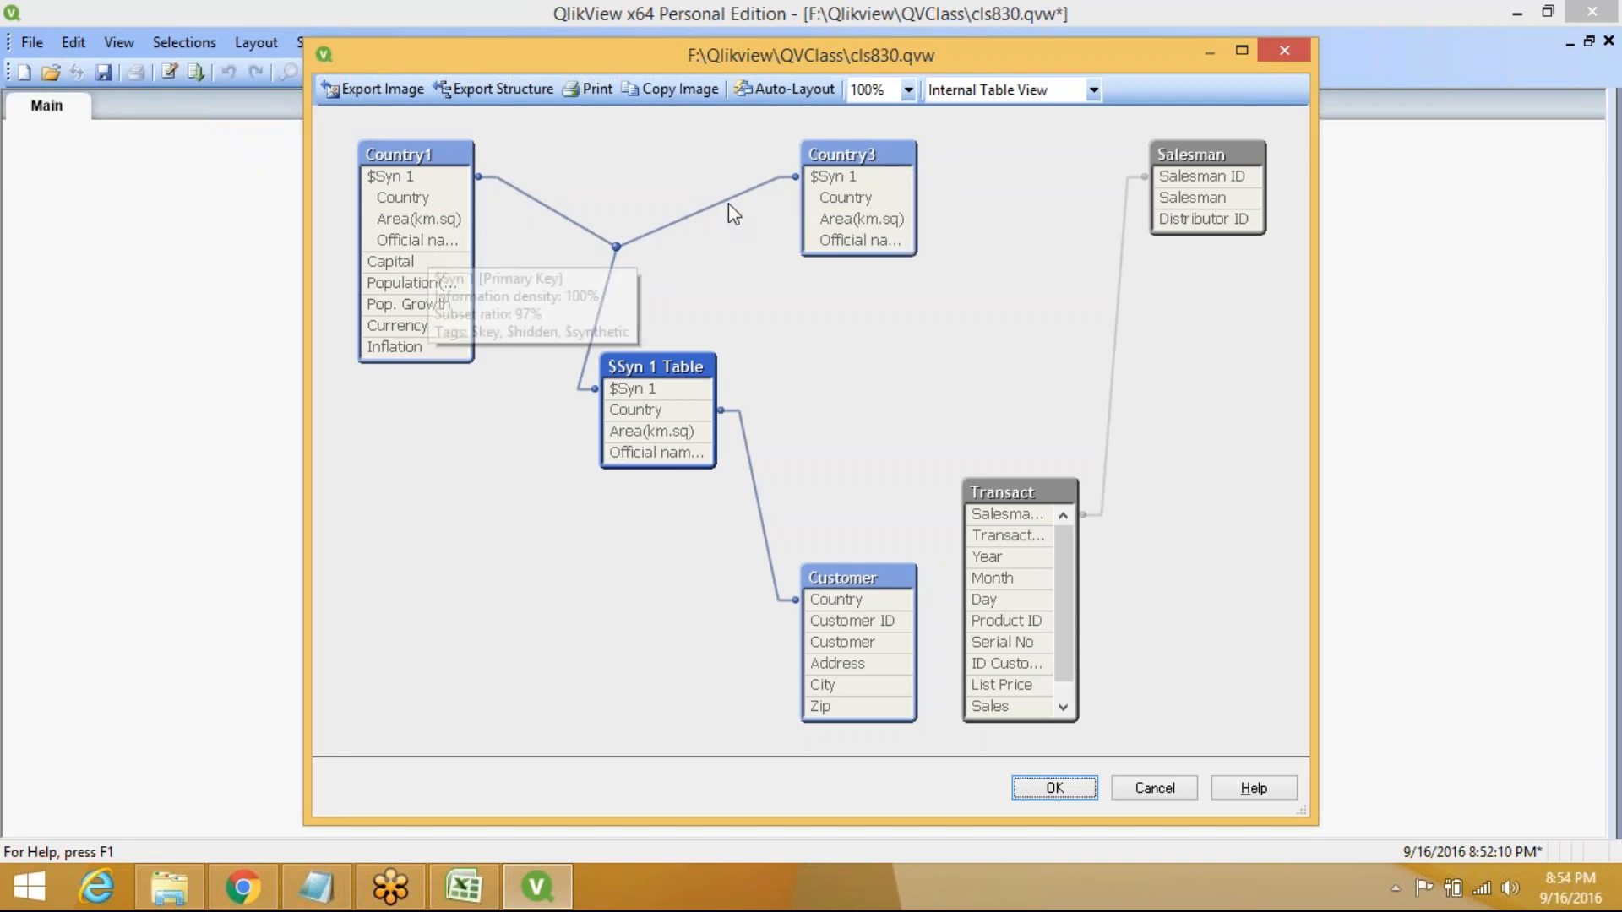
mouse_move(818, 212)
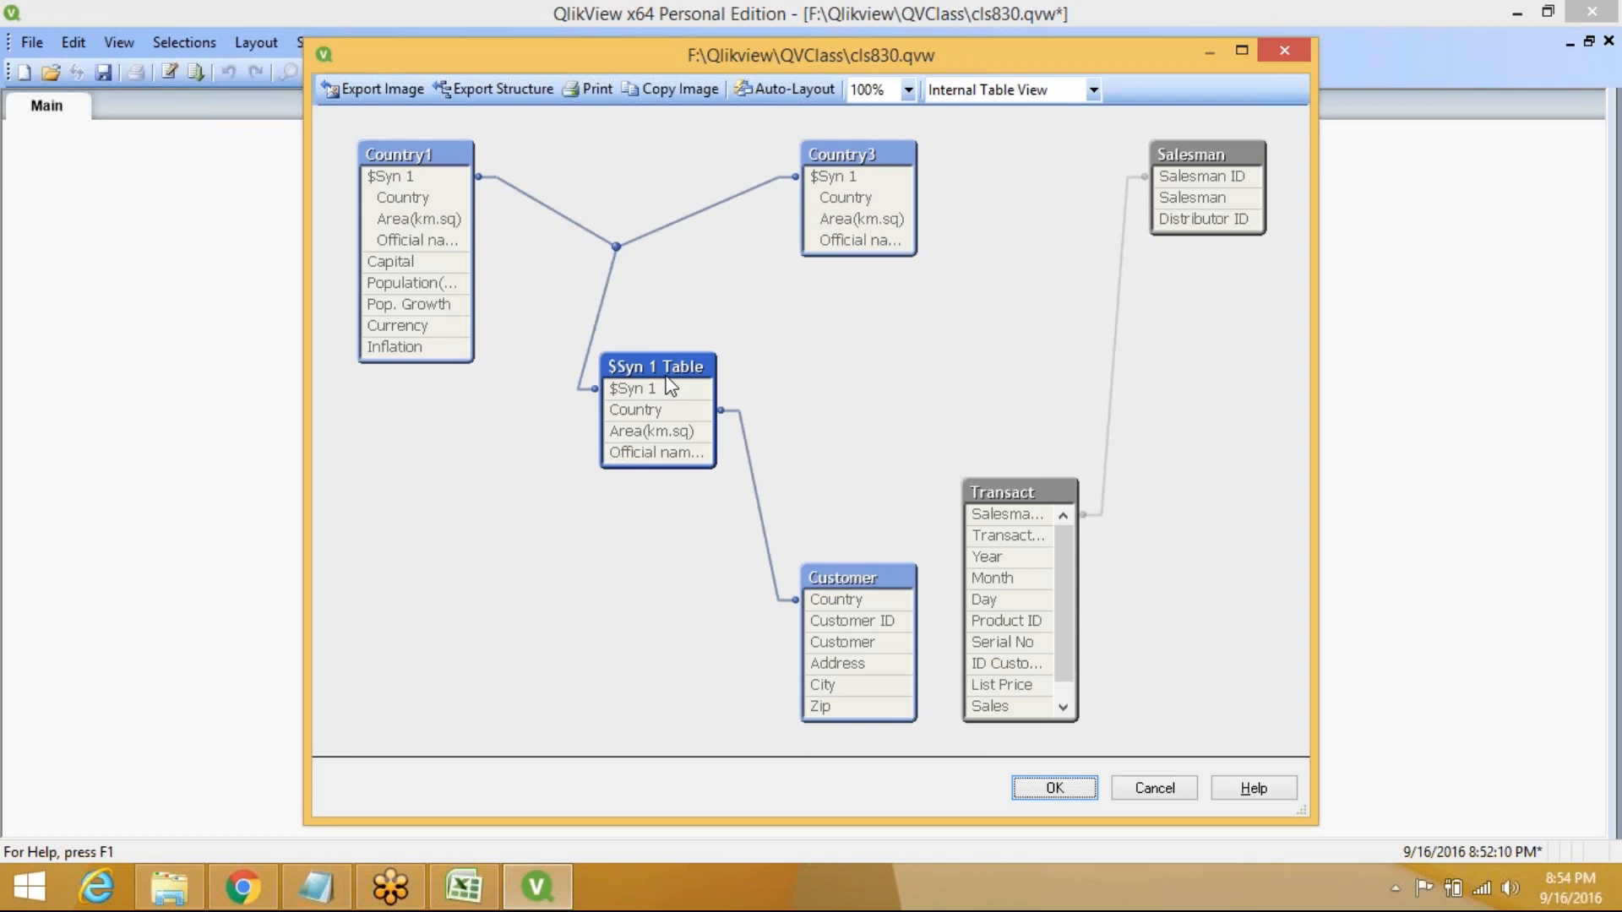
mouse_move(670, 386)
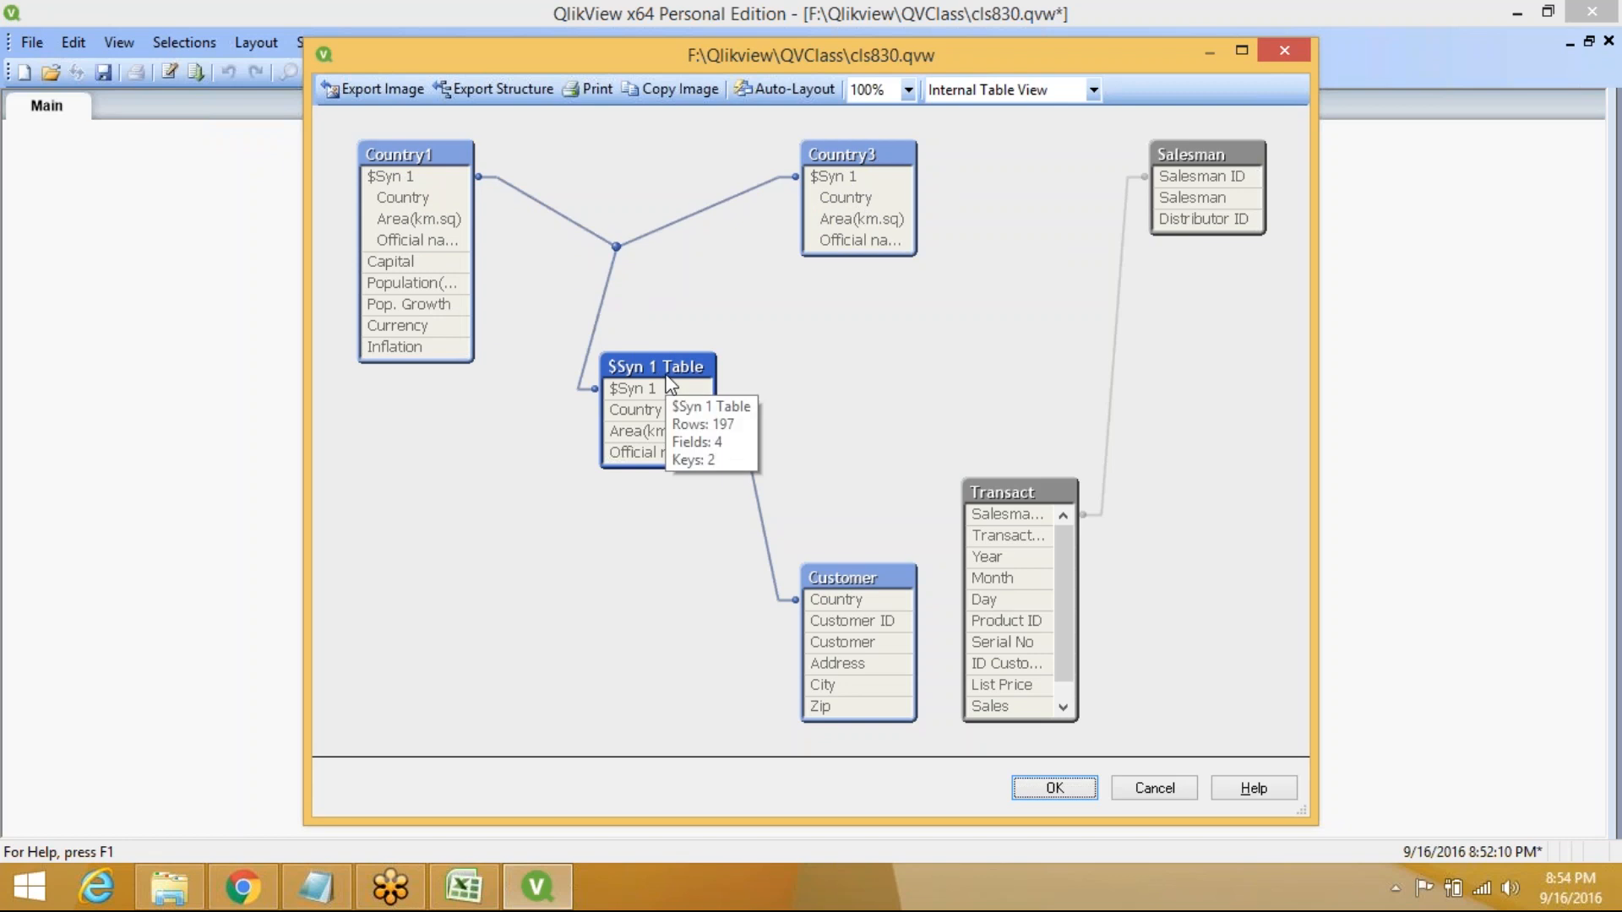
left_click(1048, 788)
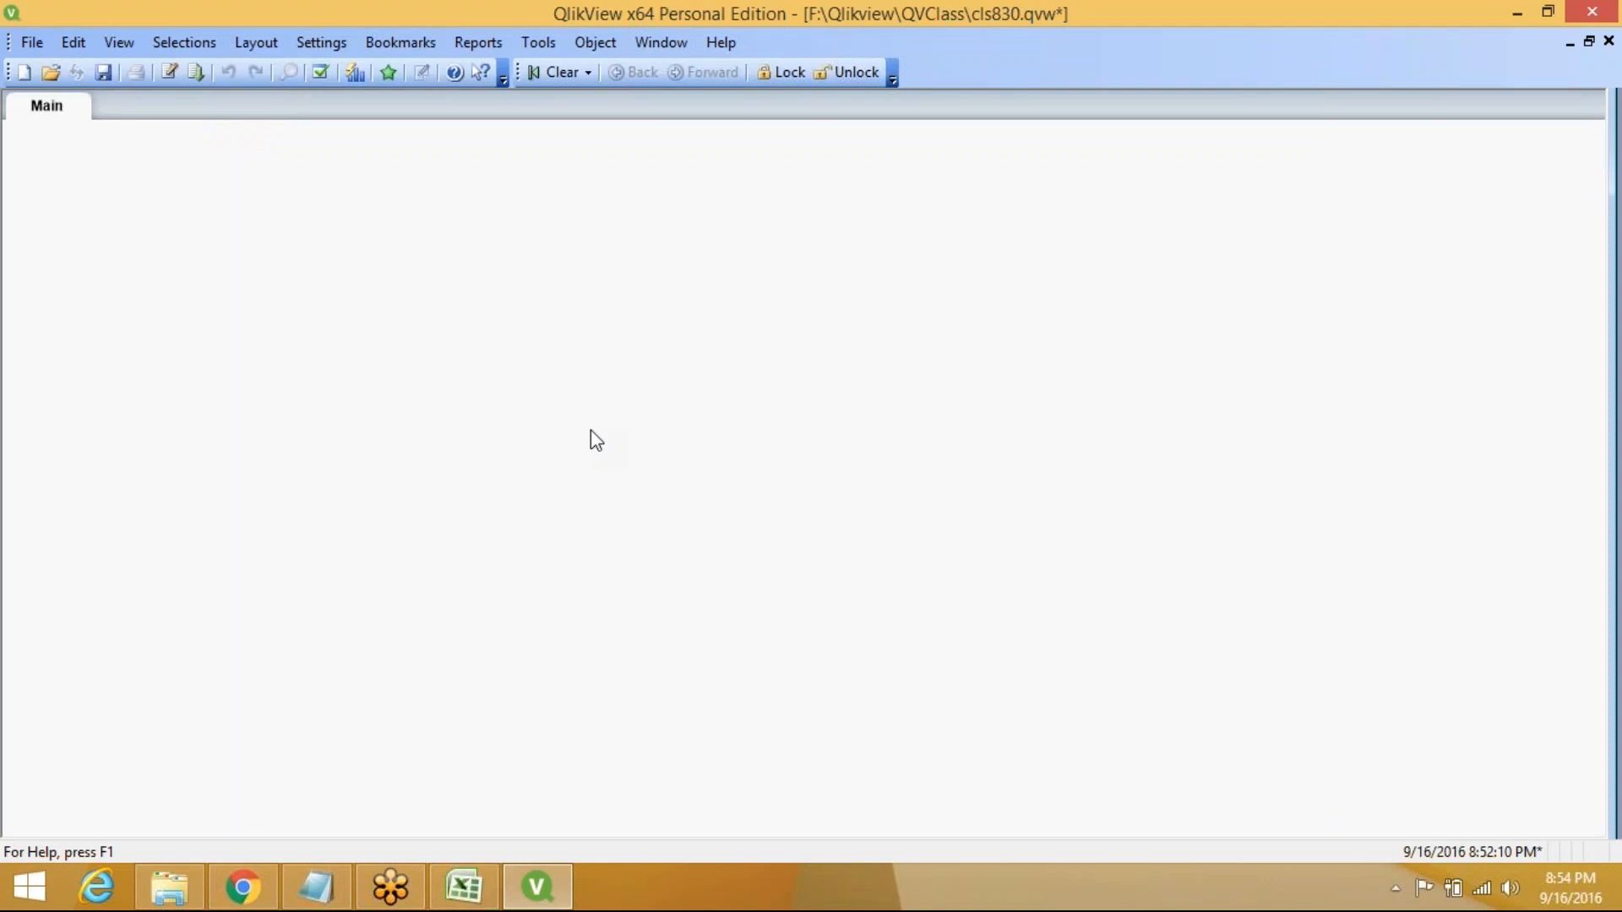
Prefix the Country3 LOAD statement with Concatenate in the script and reload the data
key("ctrl+e")
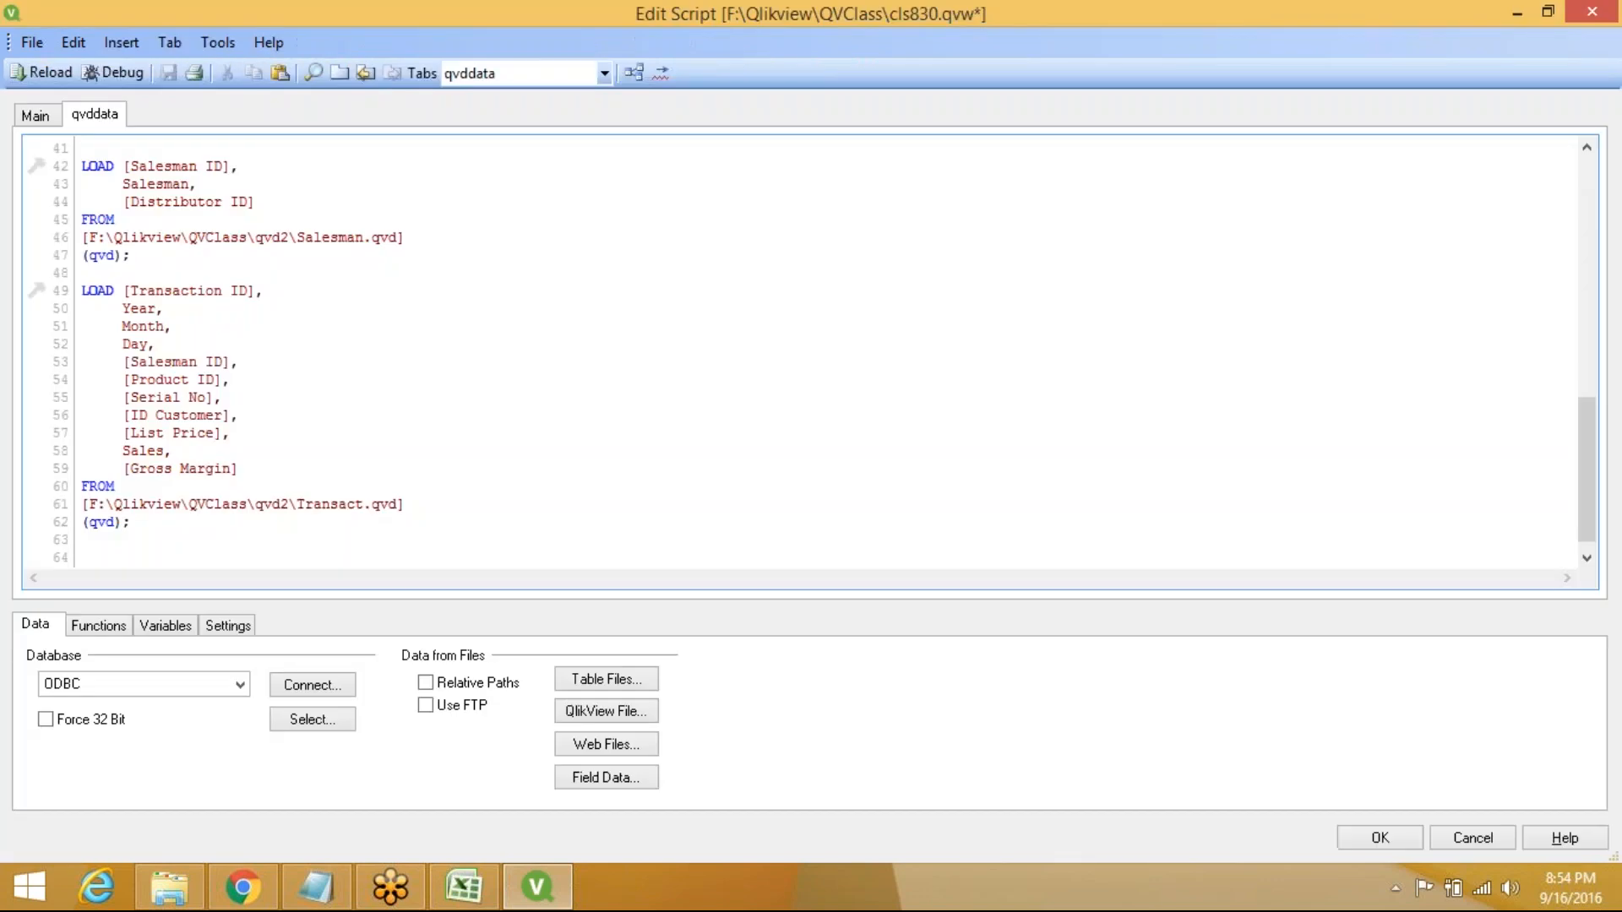
left_click(82, 174)
key("Up")
key("Up")
key("Up")
key("Up")
key("Up")
key("Up")
key("Up")
key("Up")
key("Up")
key("Up")
key("Up")
key("Up")
key("Up")
key("Up")
key("Up")
key("Up")
key("Up")
key("Up")
key("Up")
key("Up")
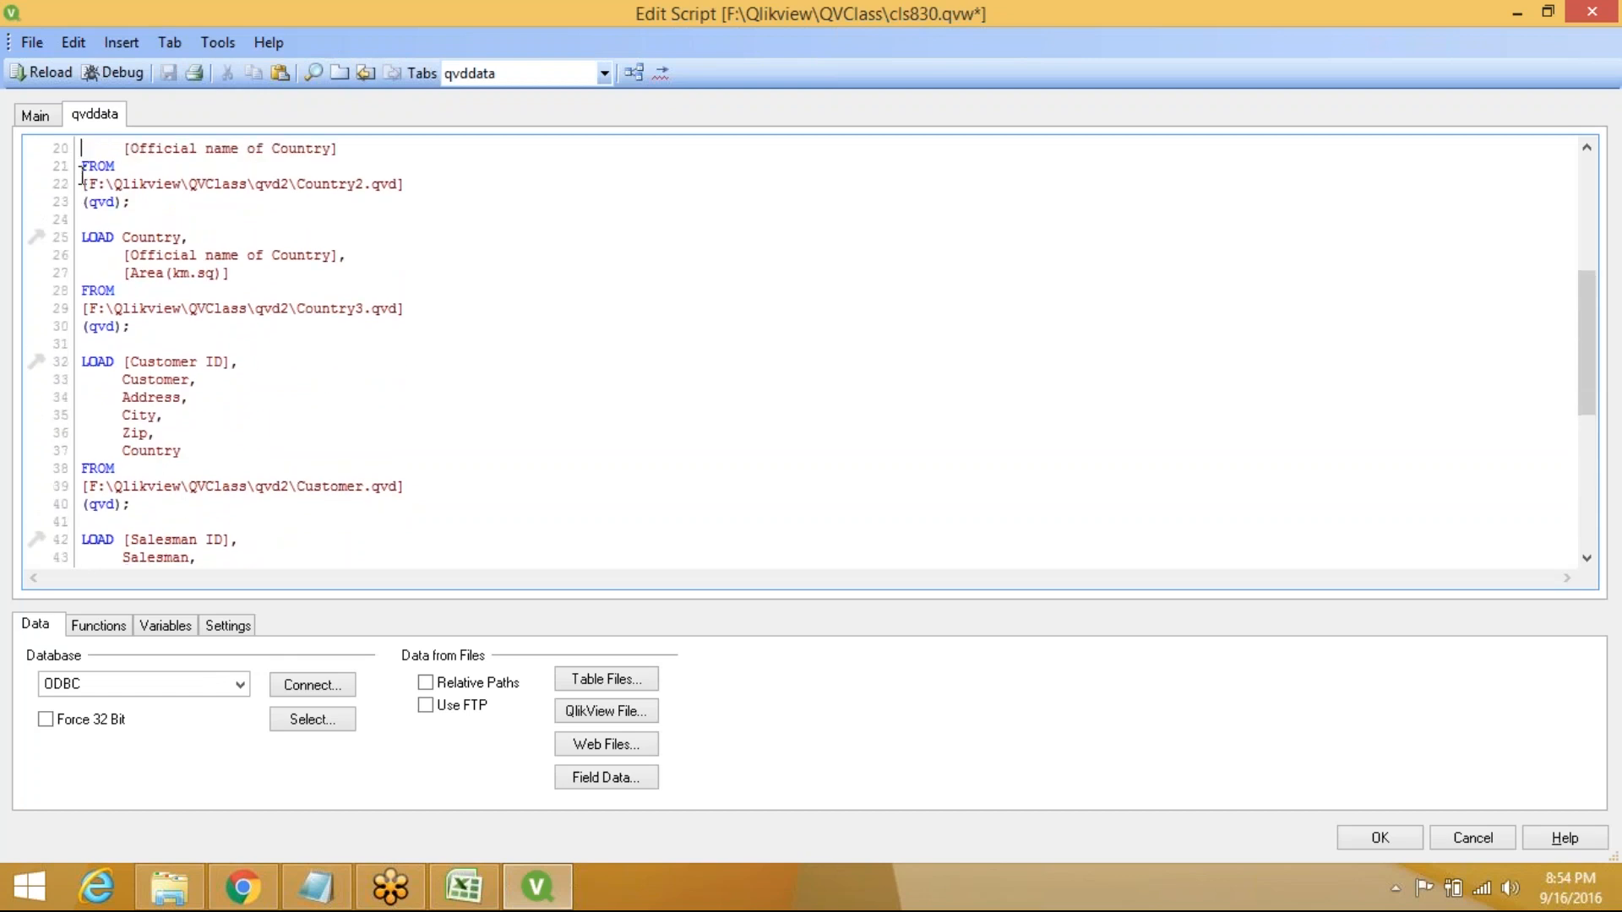
key("Up")
key("Up")
key("Up")
key("Up")
key("Up")
key("Up")
key("Up")
key("Up")
key("Up")
key("Up")
key("Up")
key("Up")
key("Up")
key("Up")
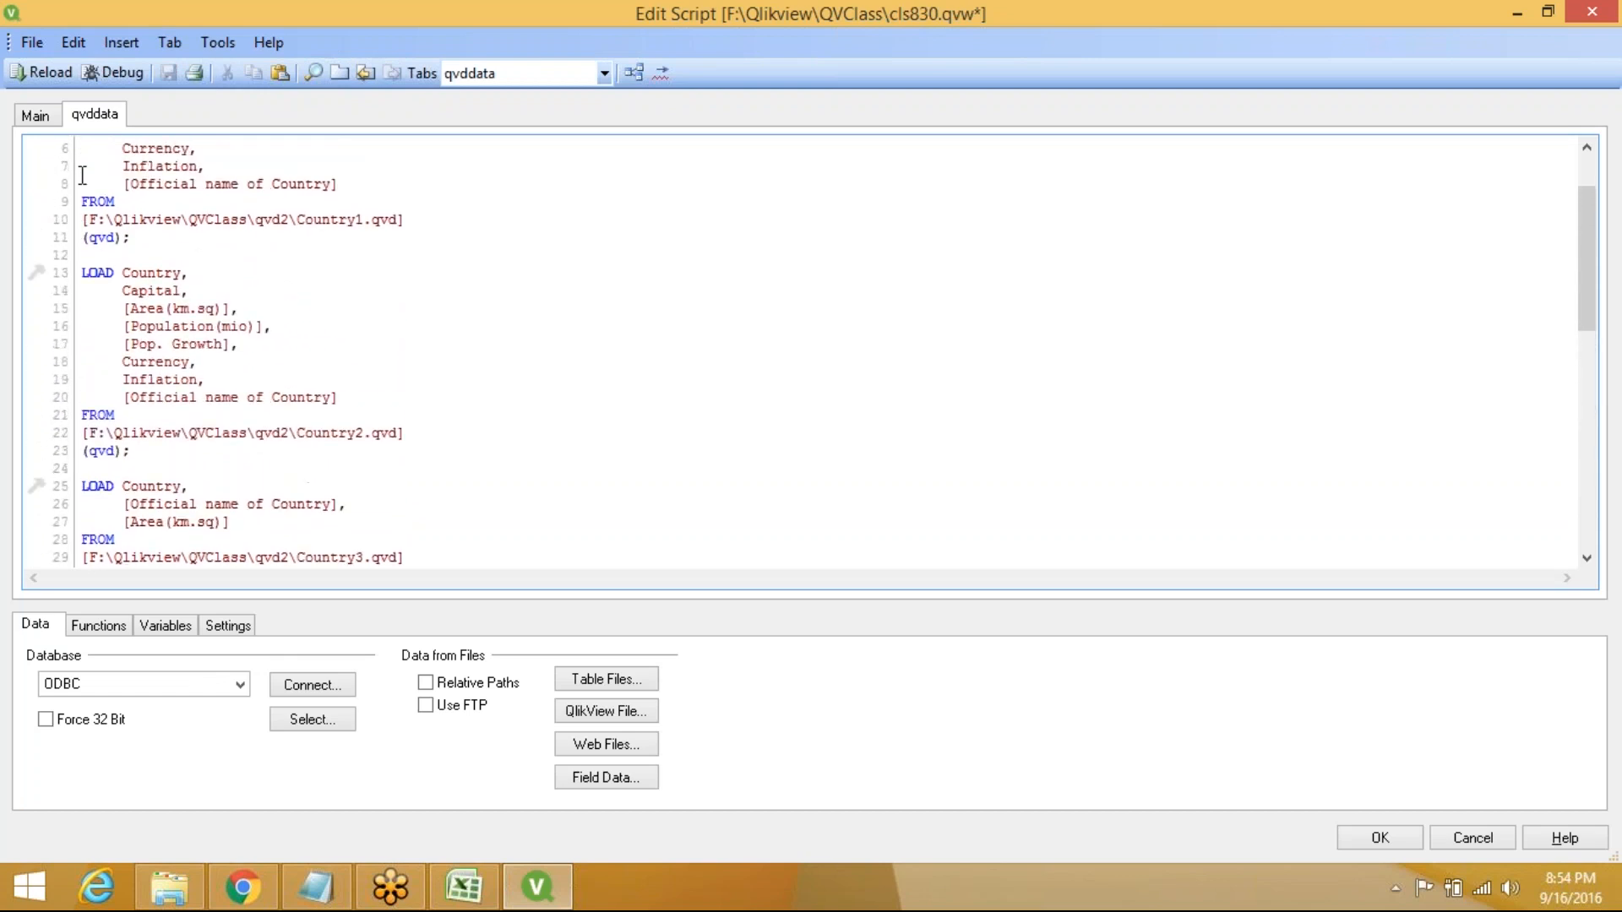
left_click(90, 454)
type("con")
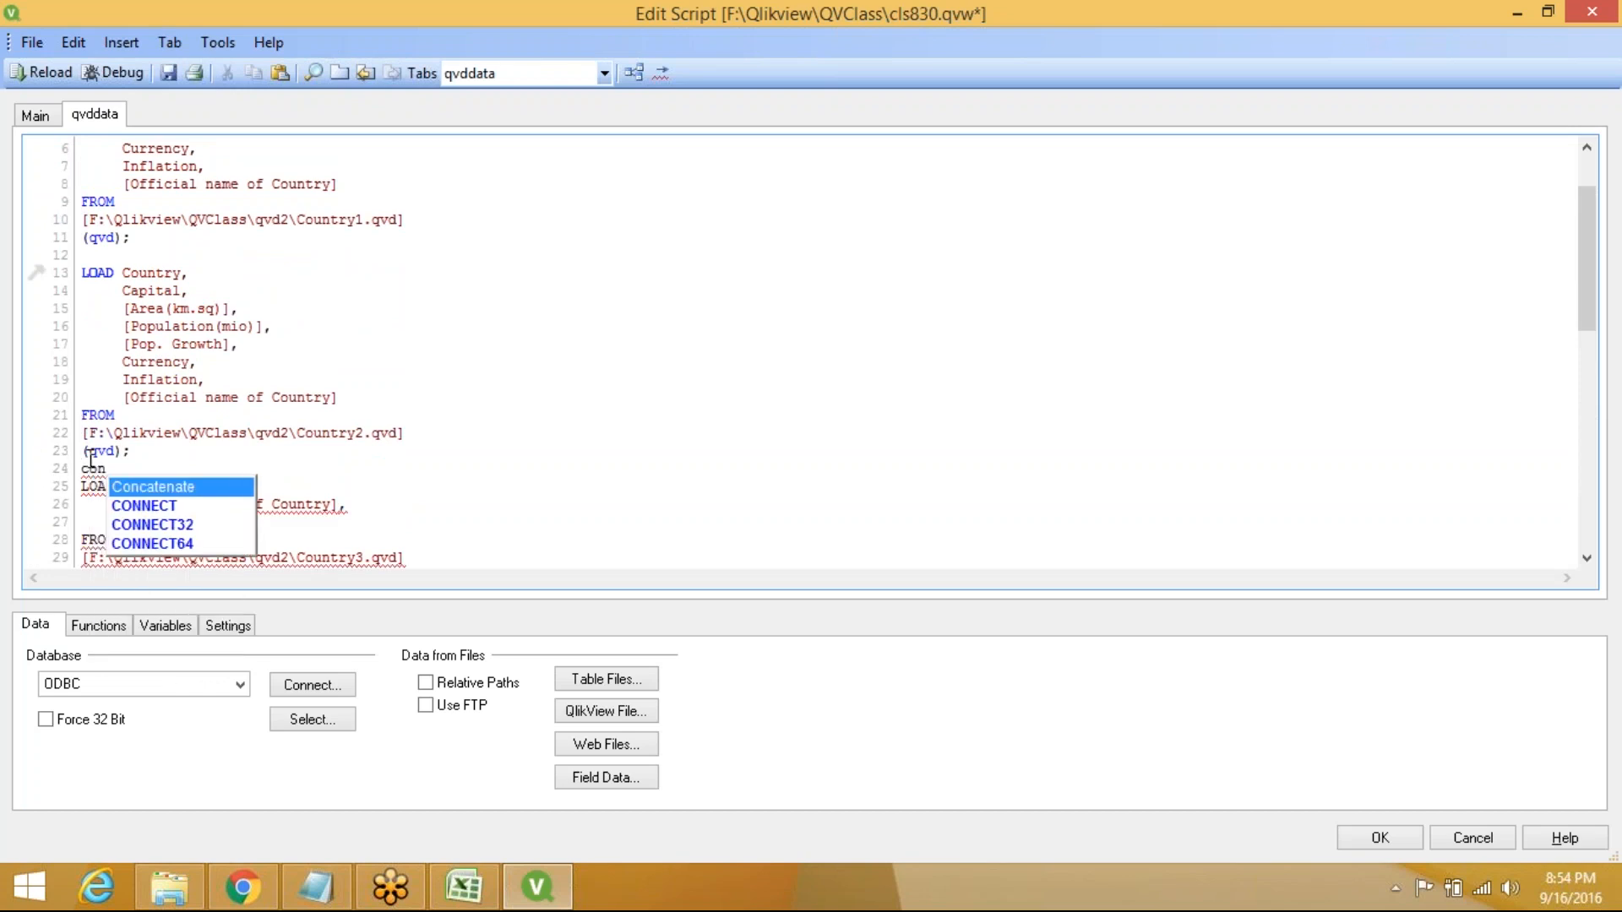
key("Return")
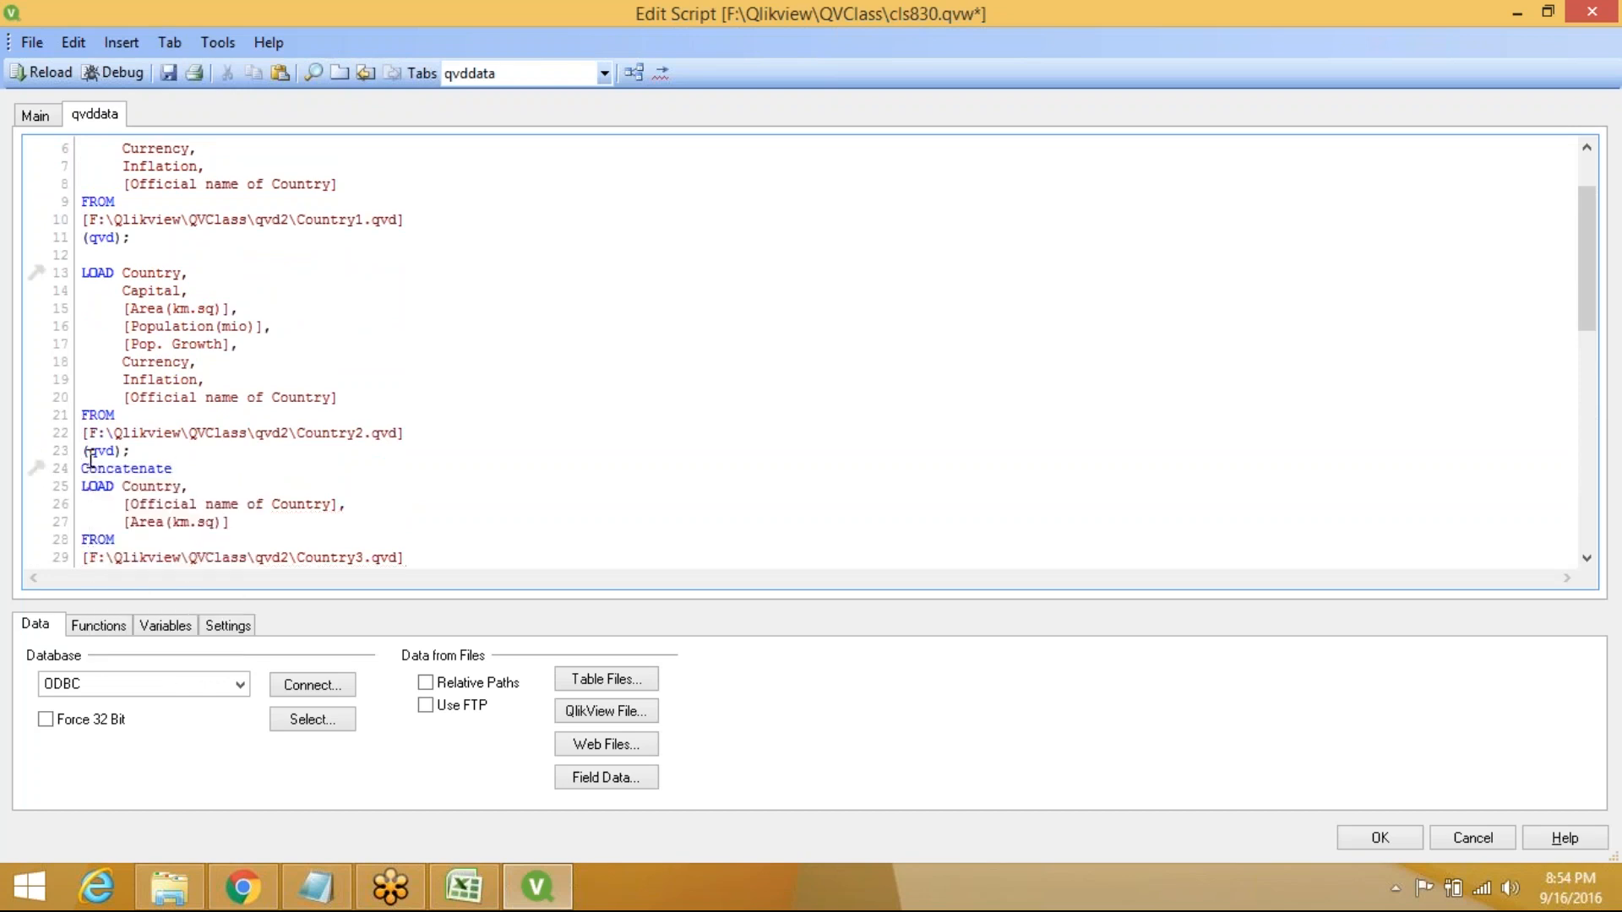
left_click(52, 74)
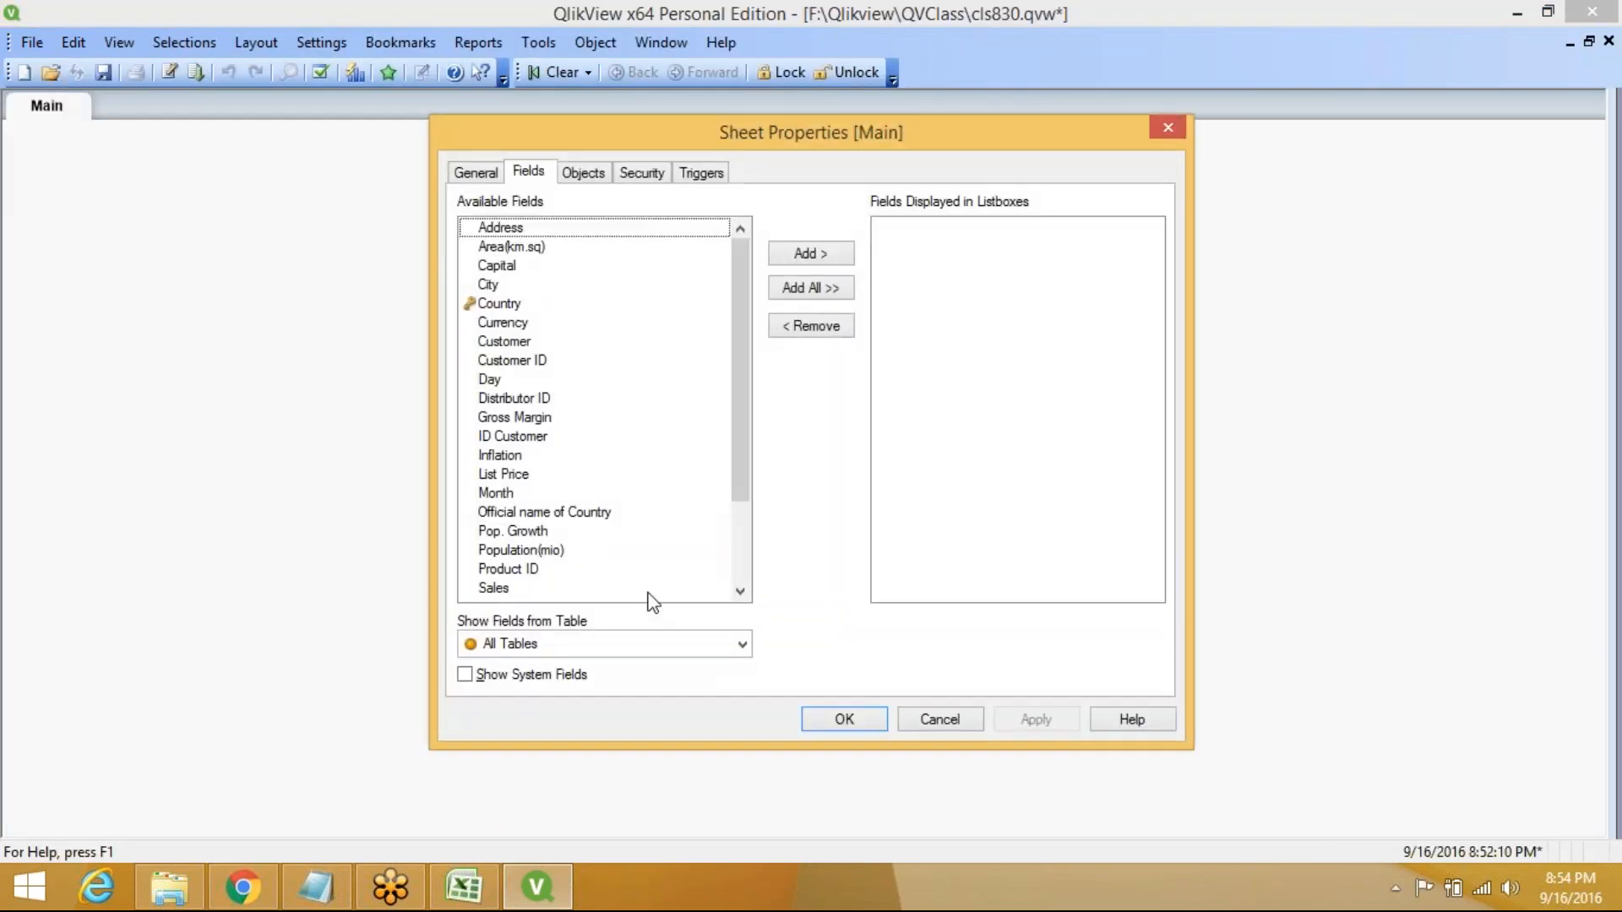
Move and widen the Customer and Transact tables to check ID Customer against Customer ID
left_click(842, 719)
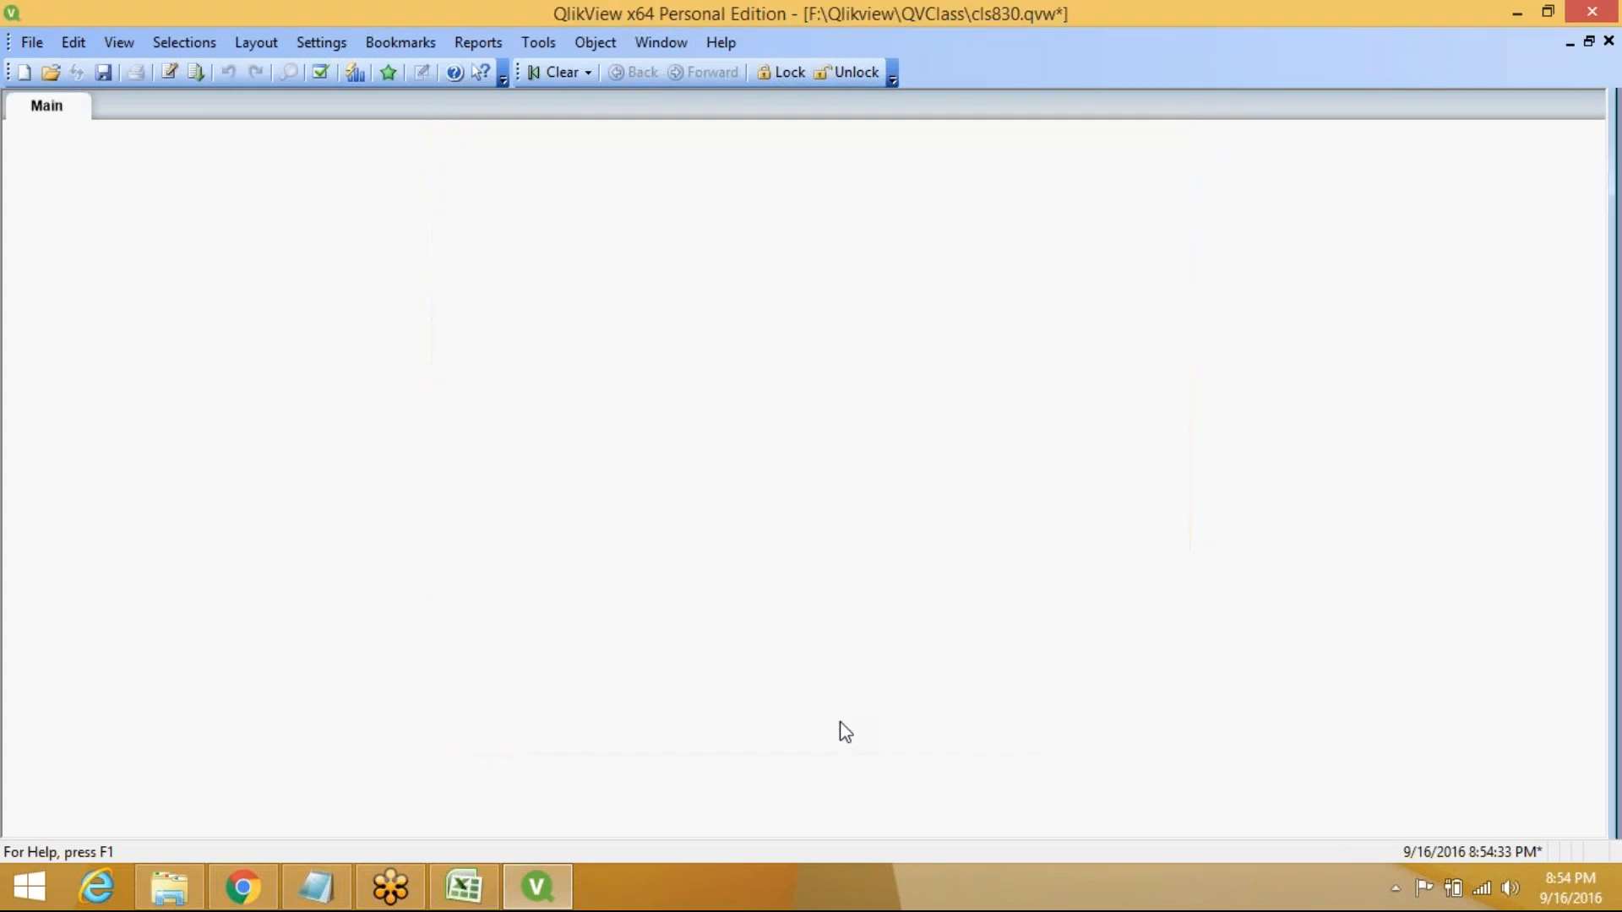
key("ctrl+t")
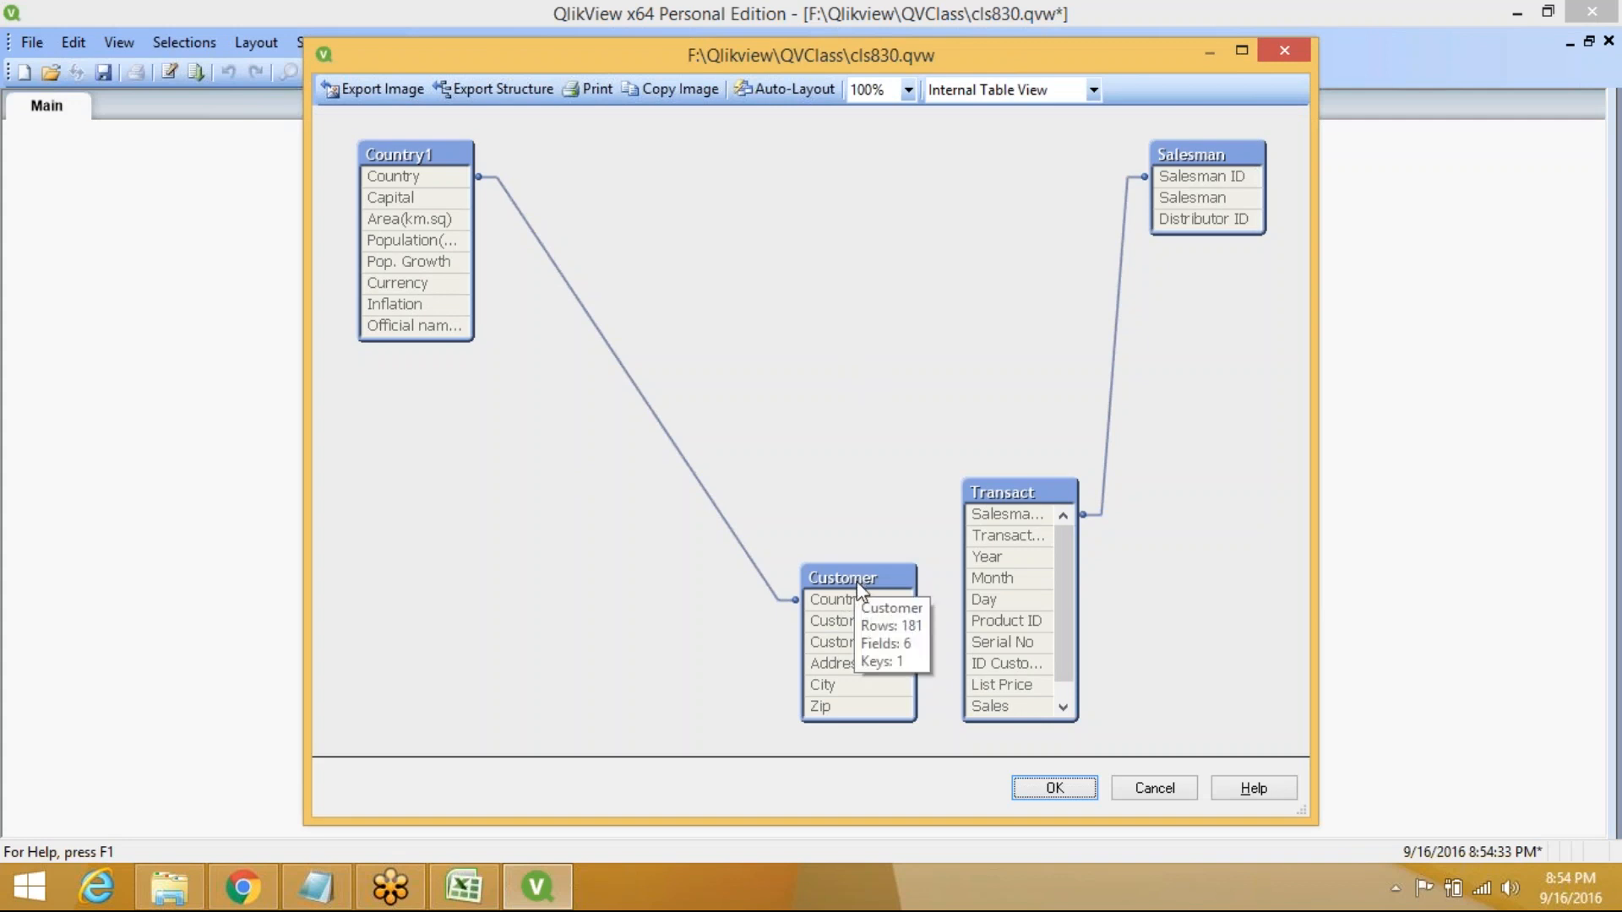
left_click_drag(856, 576, 748, 461)
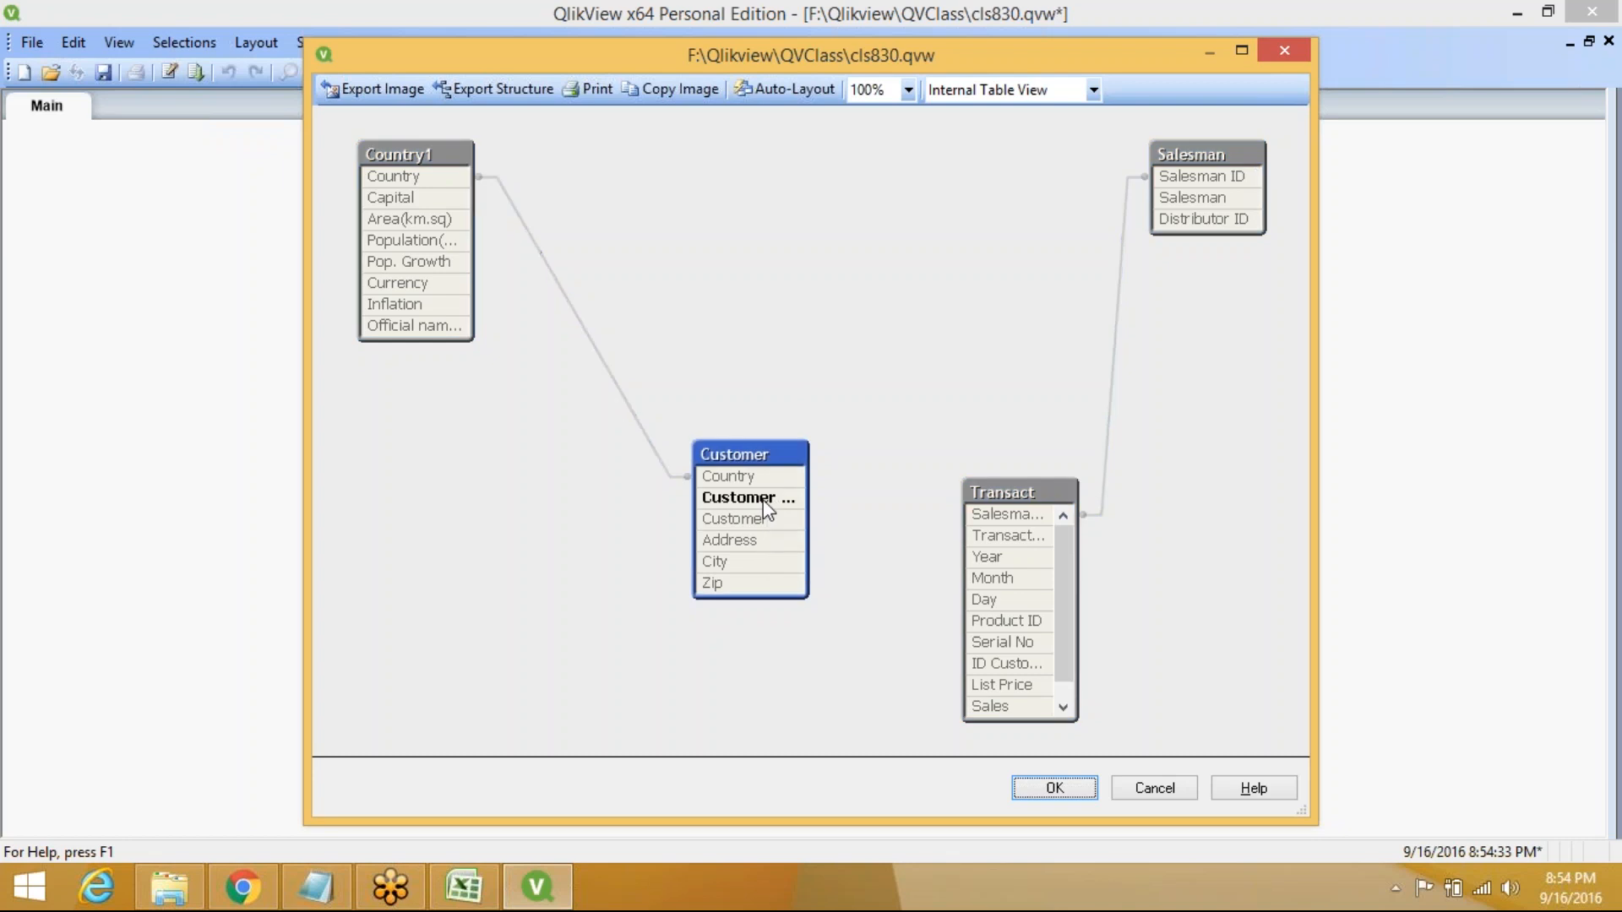
left_click_drag(808, 503, 824, 502)
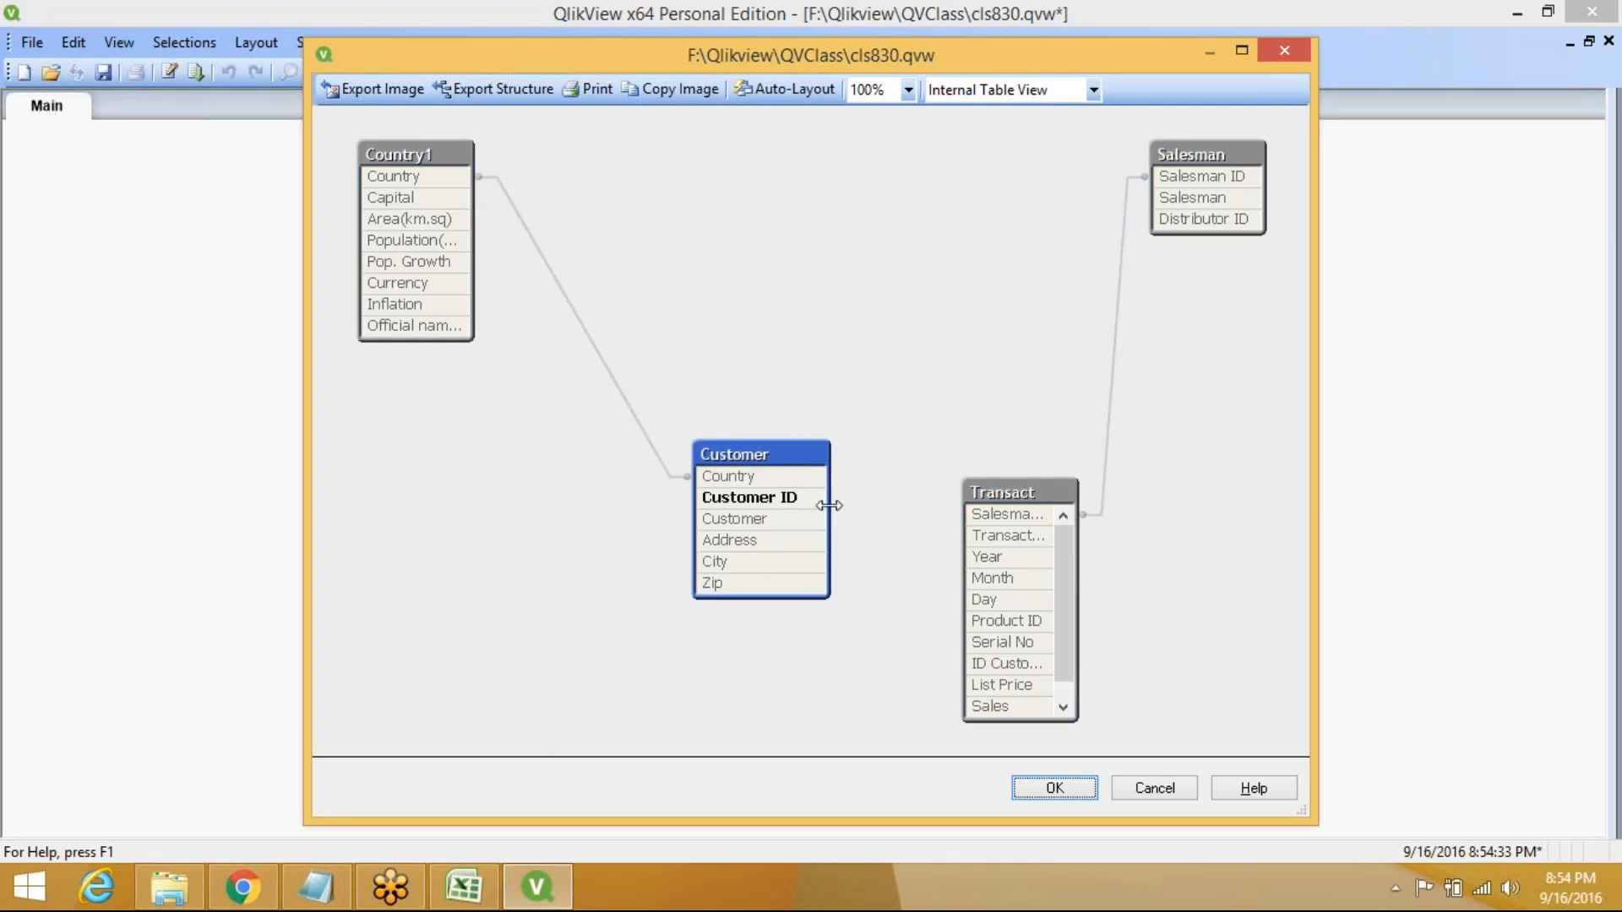
left_click(1045, 504)
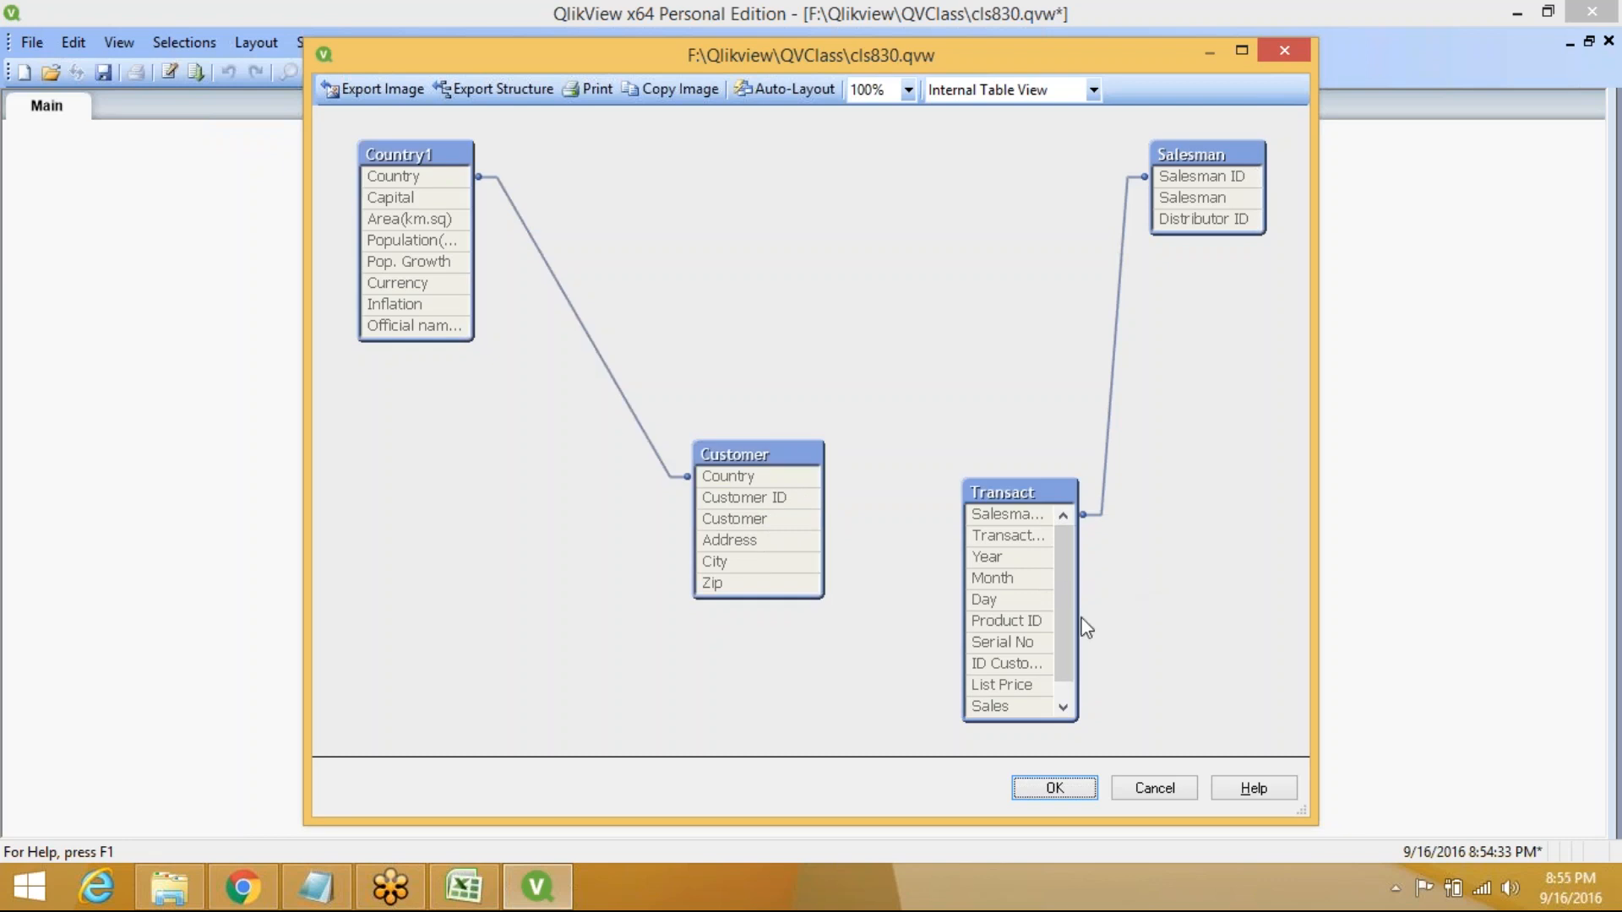
left_click_drag(1075, 619, 1135, 618)
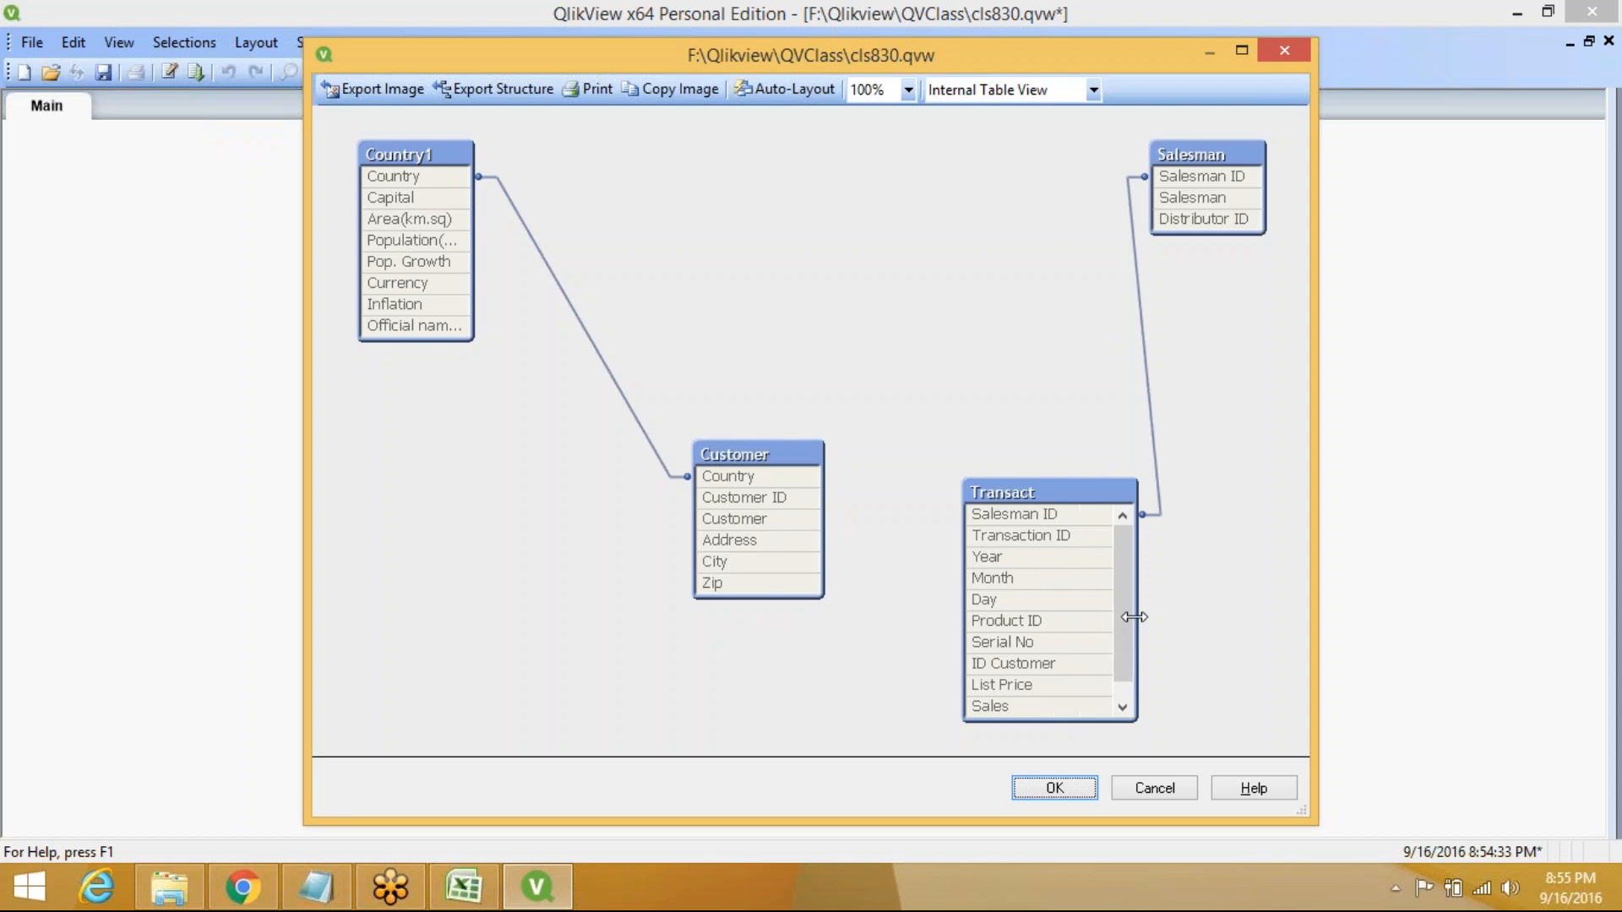
left_click(1075, 673)
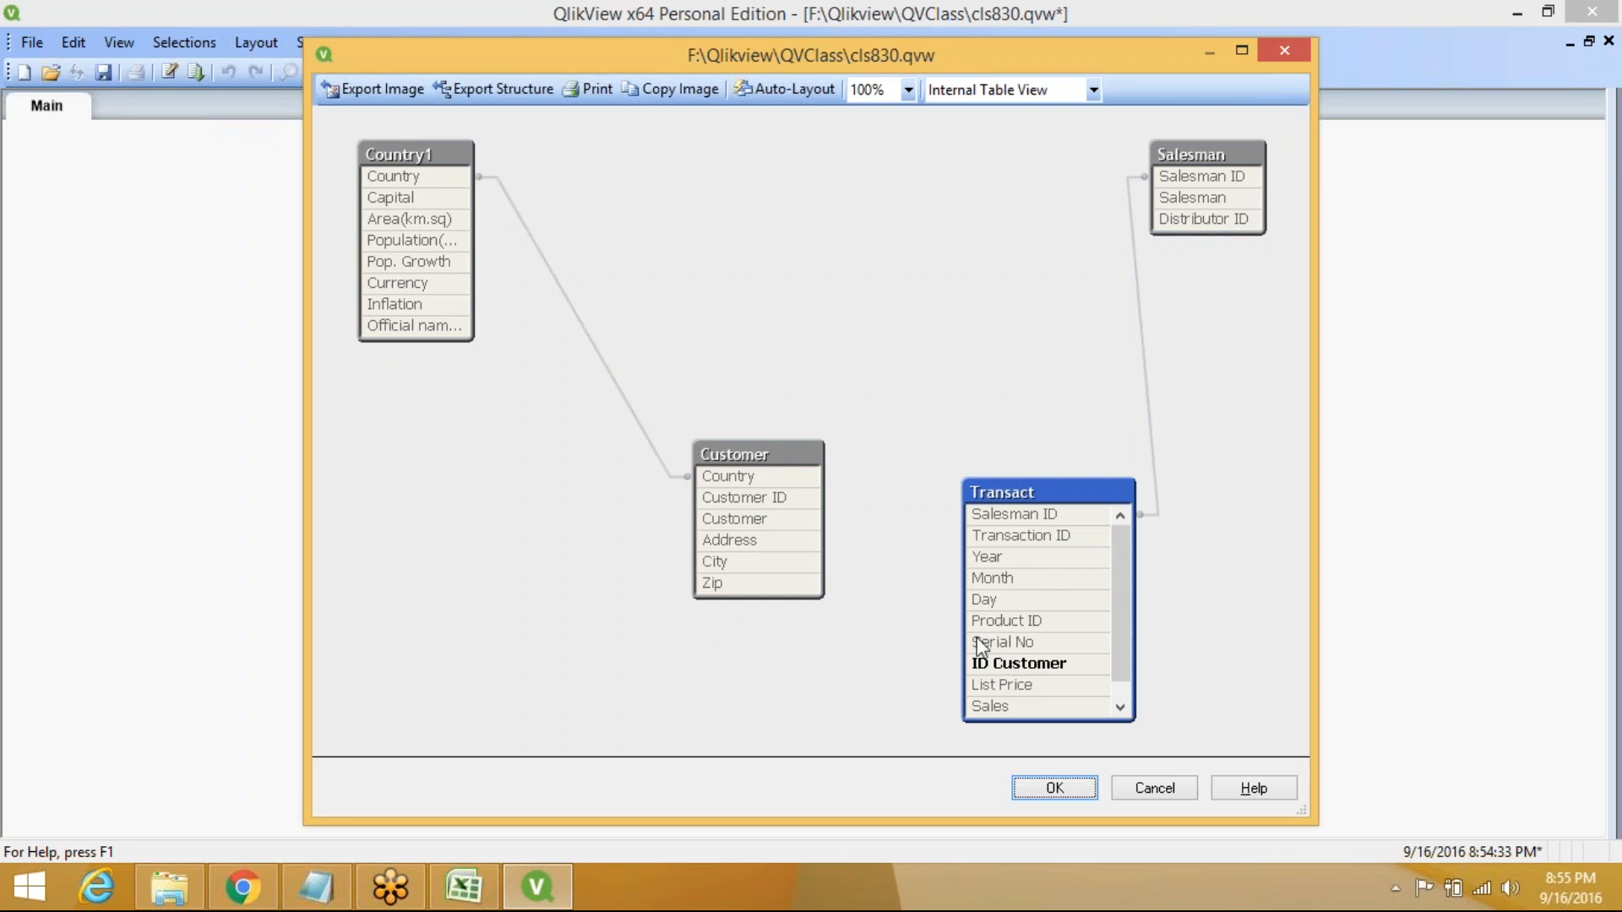
left_click(1050, 791)
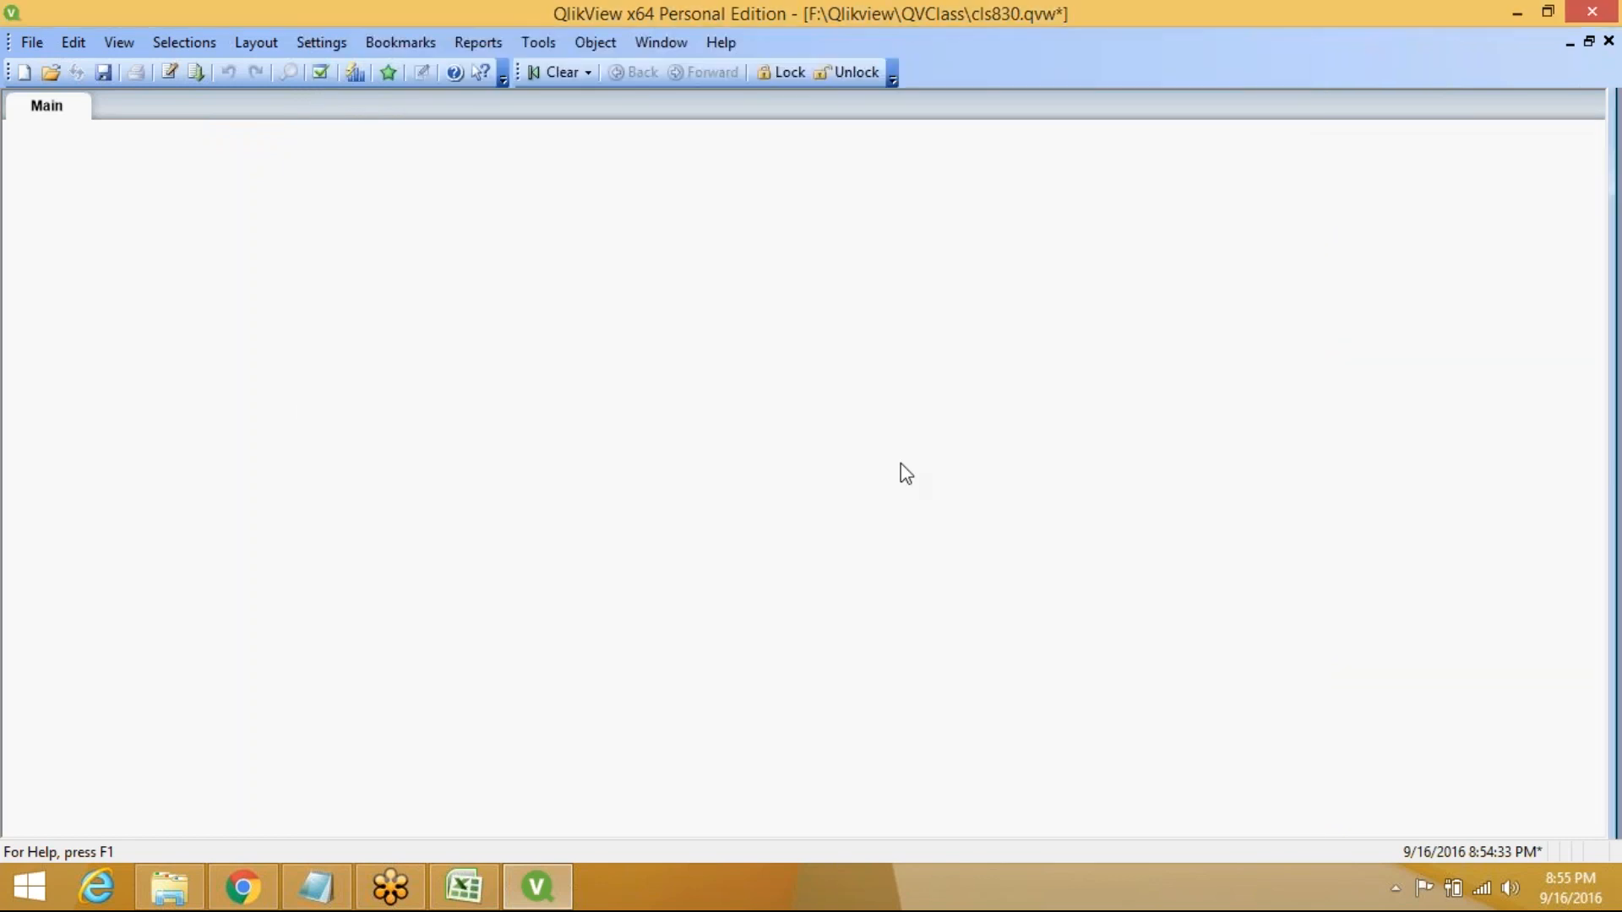
Alias Transact's [ID Customer] as [Customer ID] in the script and reload the data
key("ctrl+e")
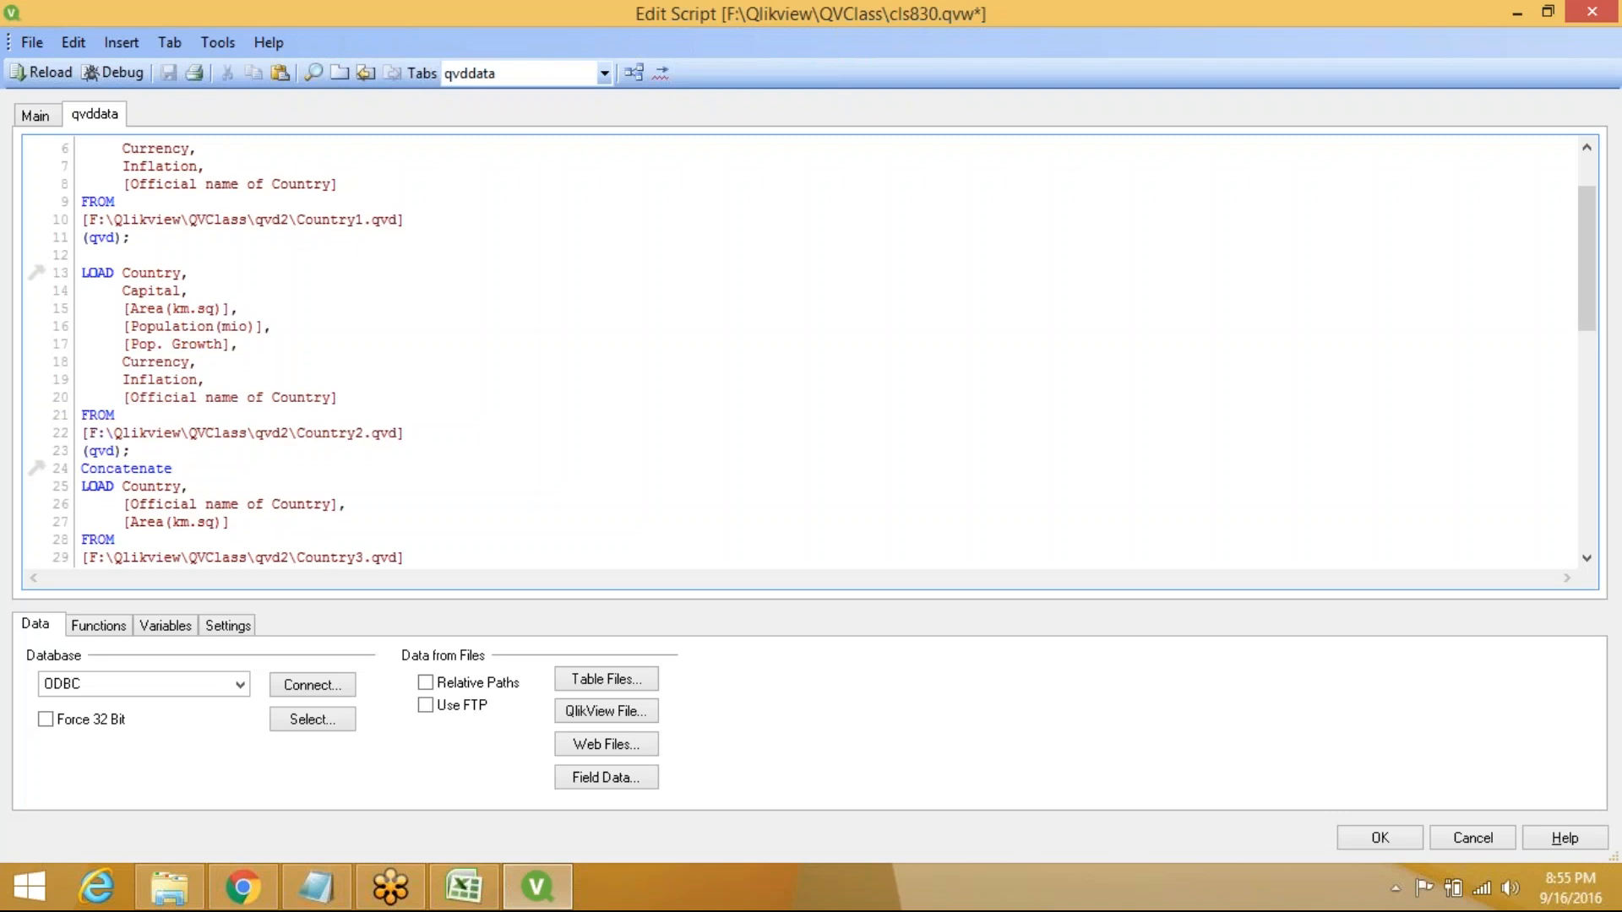
scroll(389, 553, "down", 8)
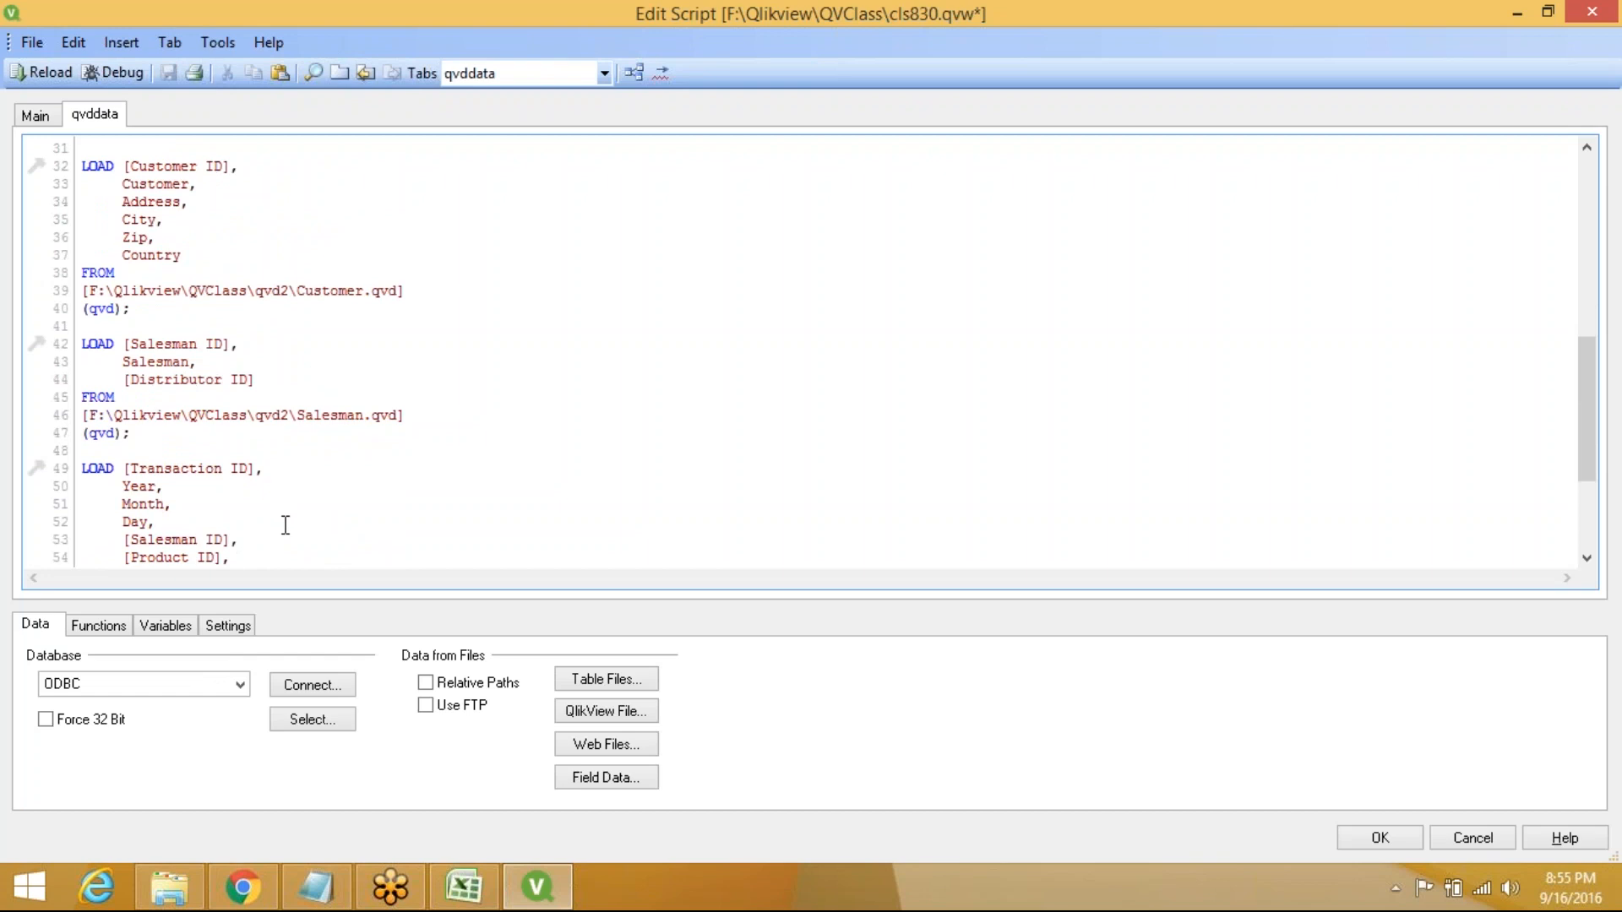
key("ctrl+v")
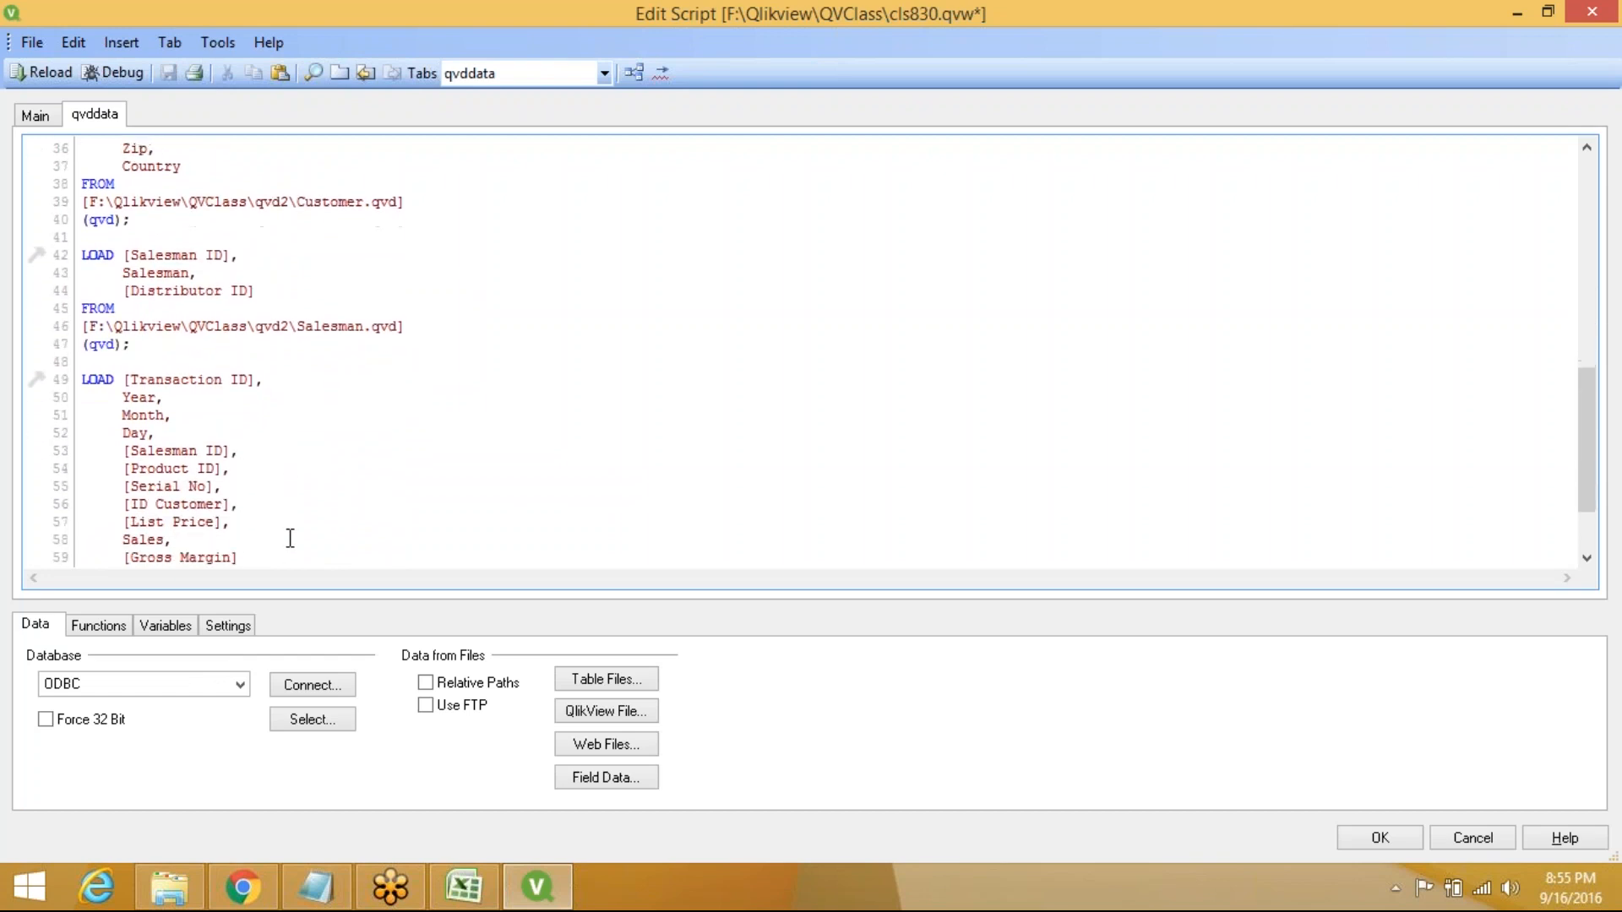
left_click(232, 505)
type("a")
type("s ")
type("[]")
type("Customer")
type(" ID")
left_click(45, 80)
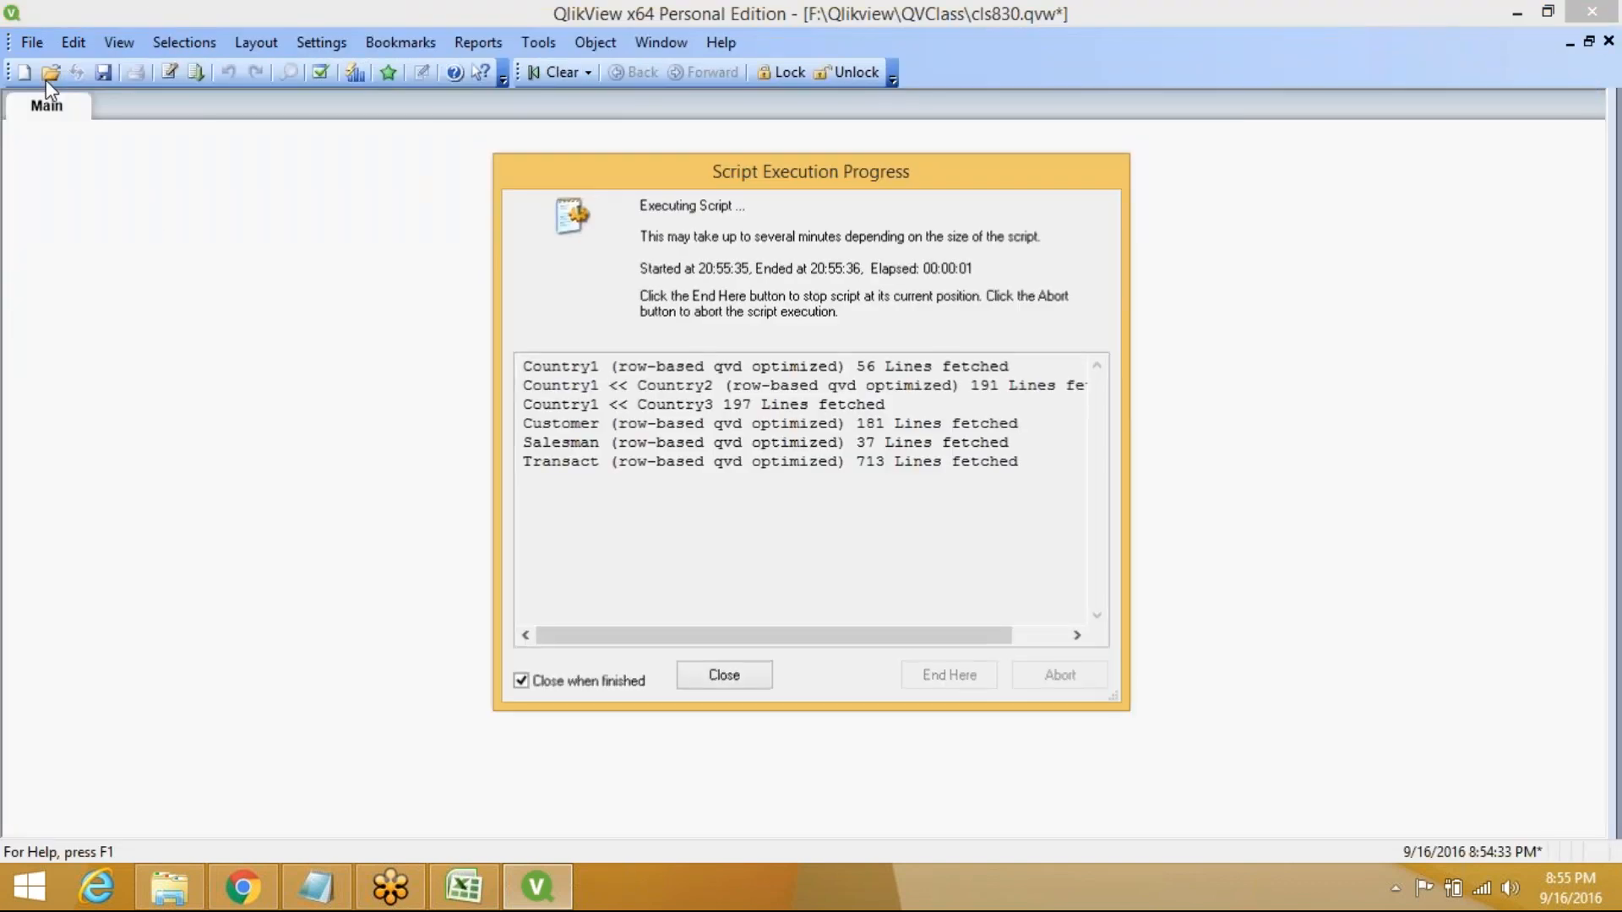
left_click(872, 718)
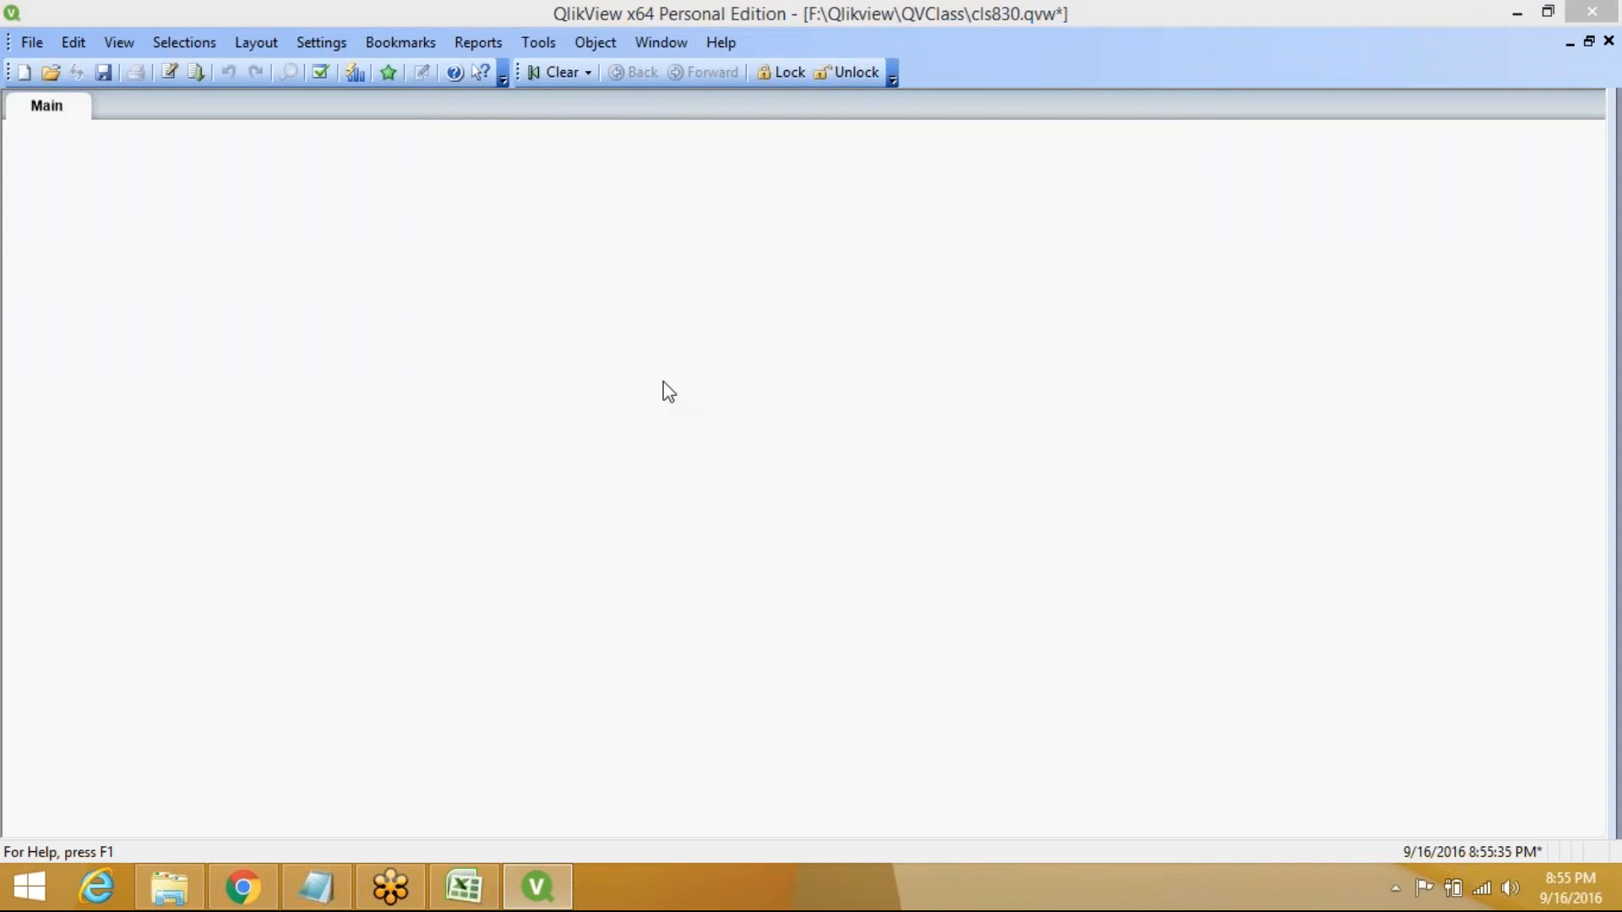
key("ctrl+t")
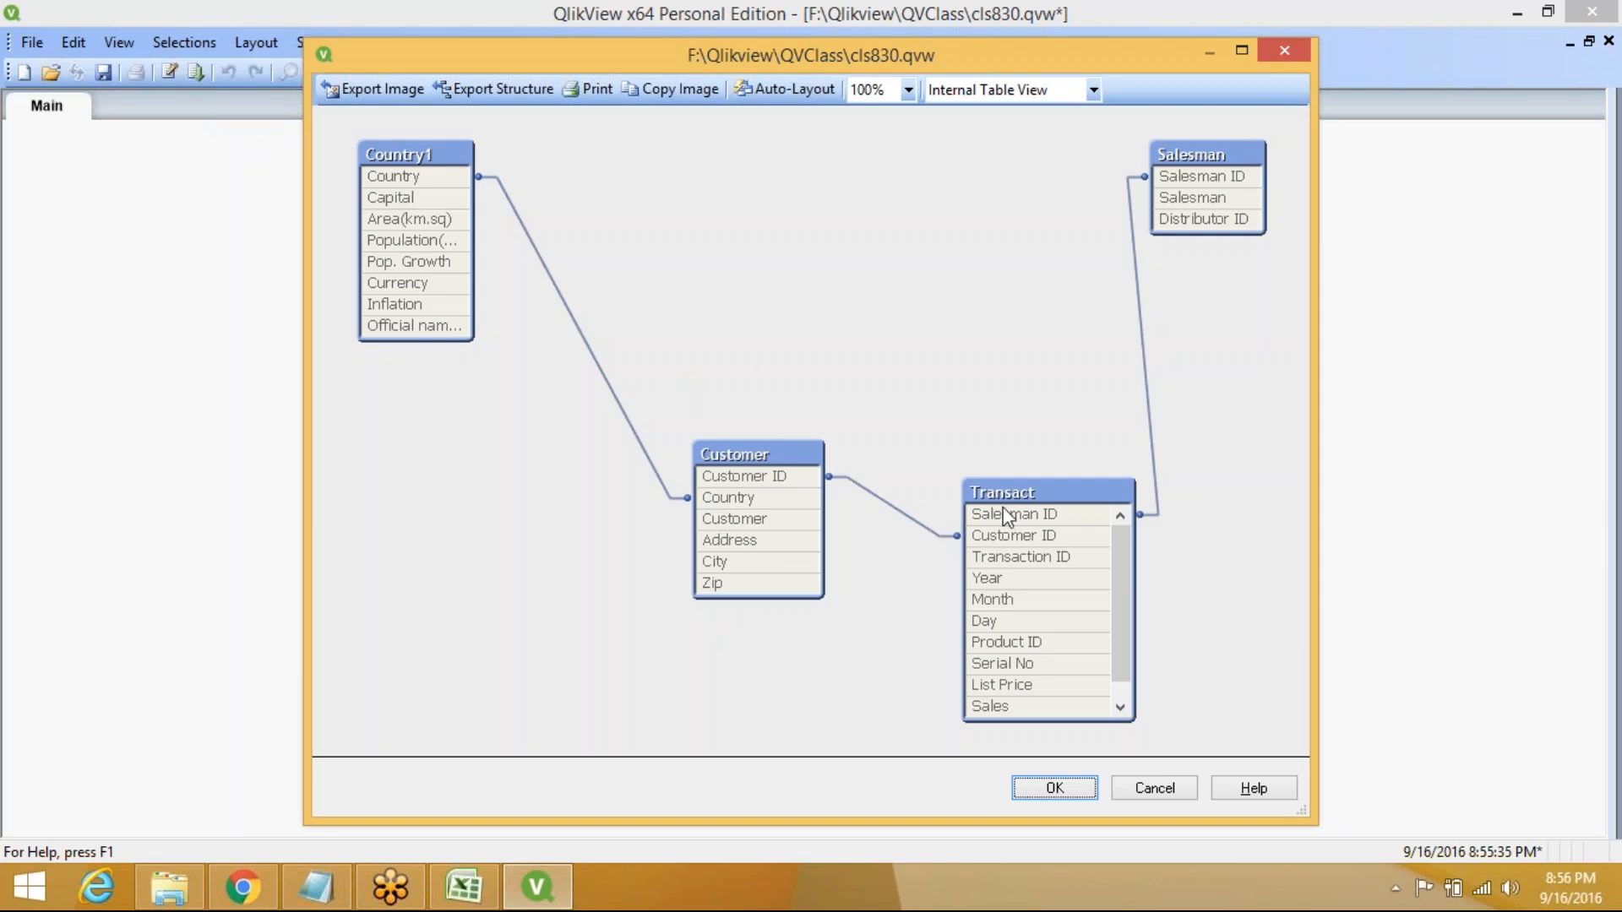
left_click(1049, 586)
mouse_move(1011, 655)
mouse_move(1015, 626)
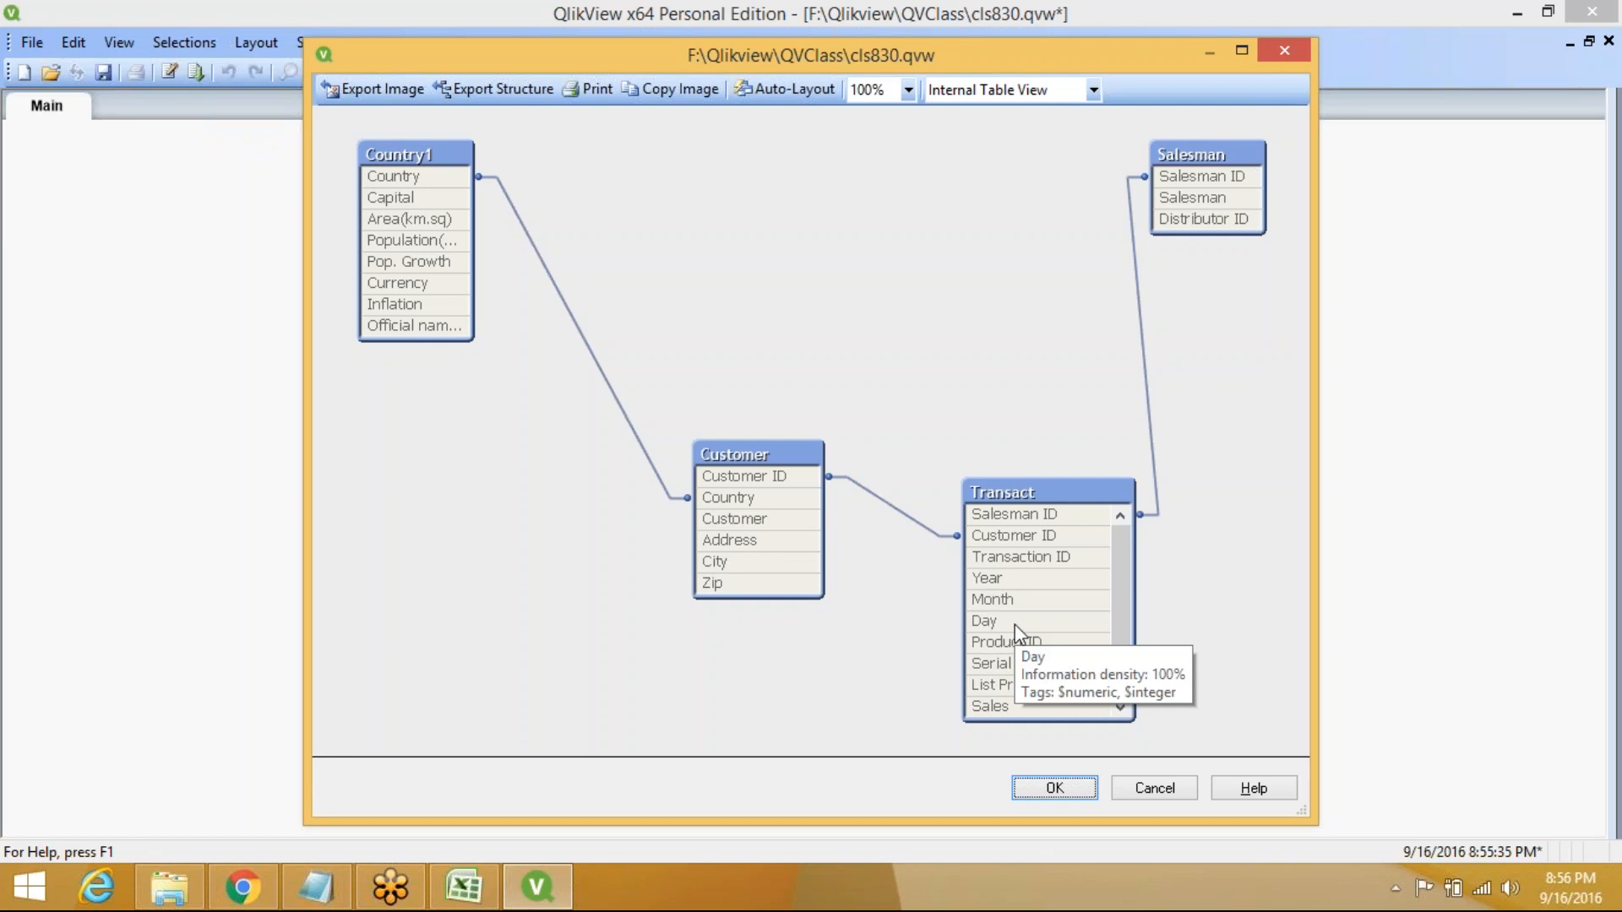
left_click(1056, 790)
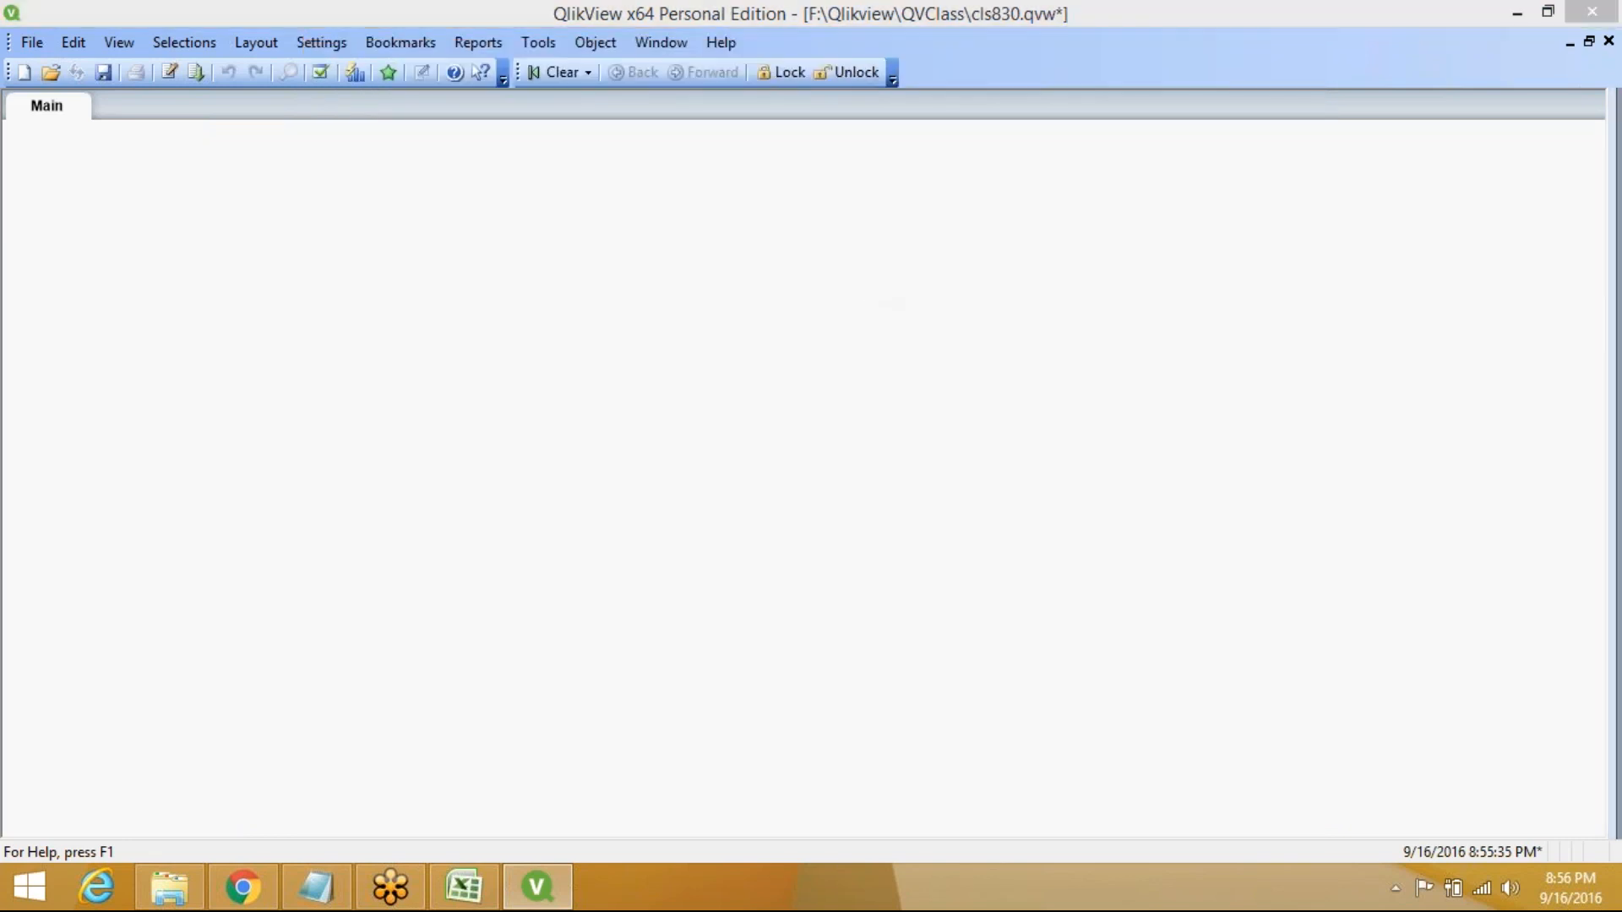
At the script's last line, start a Load Inline statement via Insert > Load Statement
key("ctrl+e")
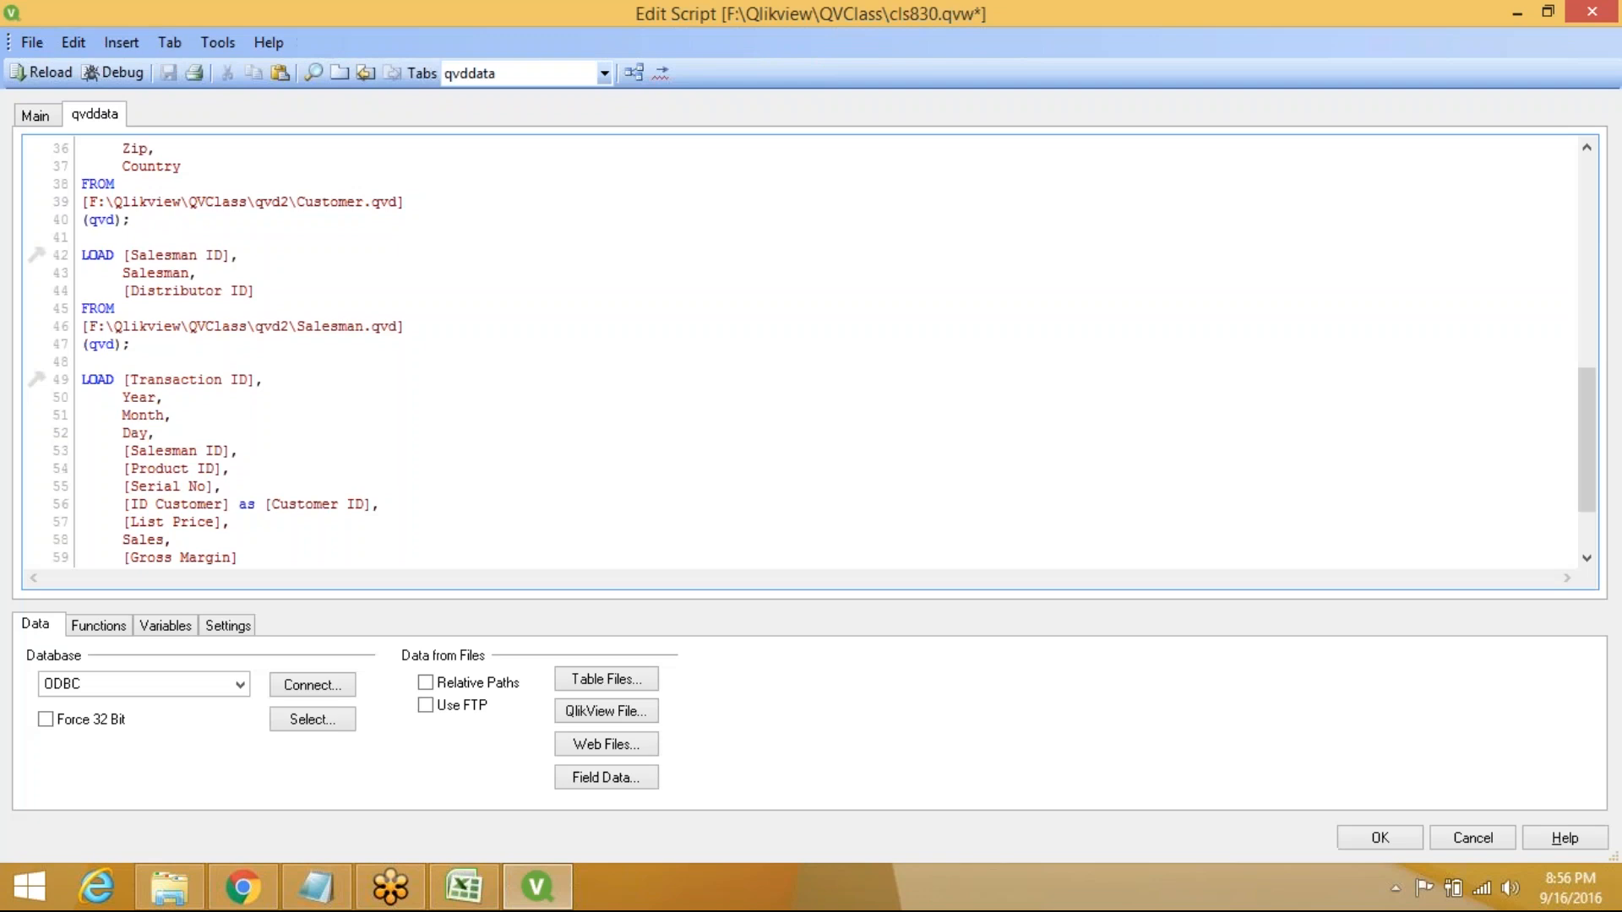
left_click(396, 541)
key("ctrl+End")
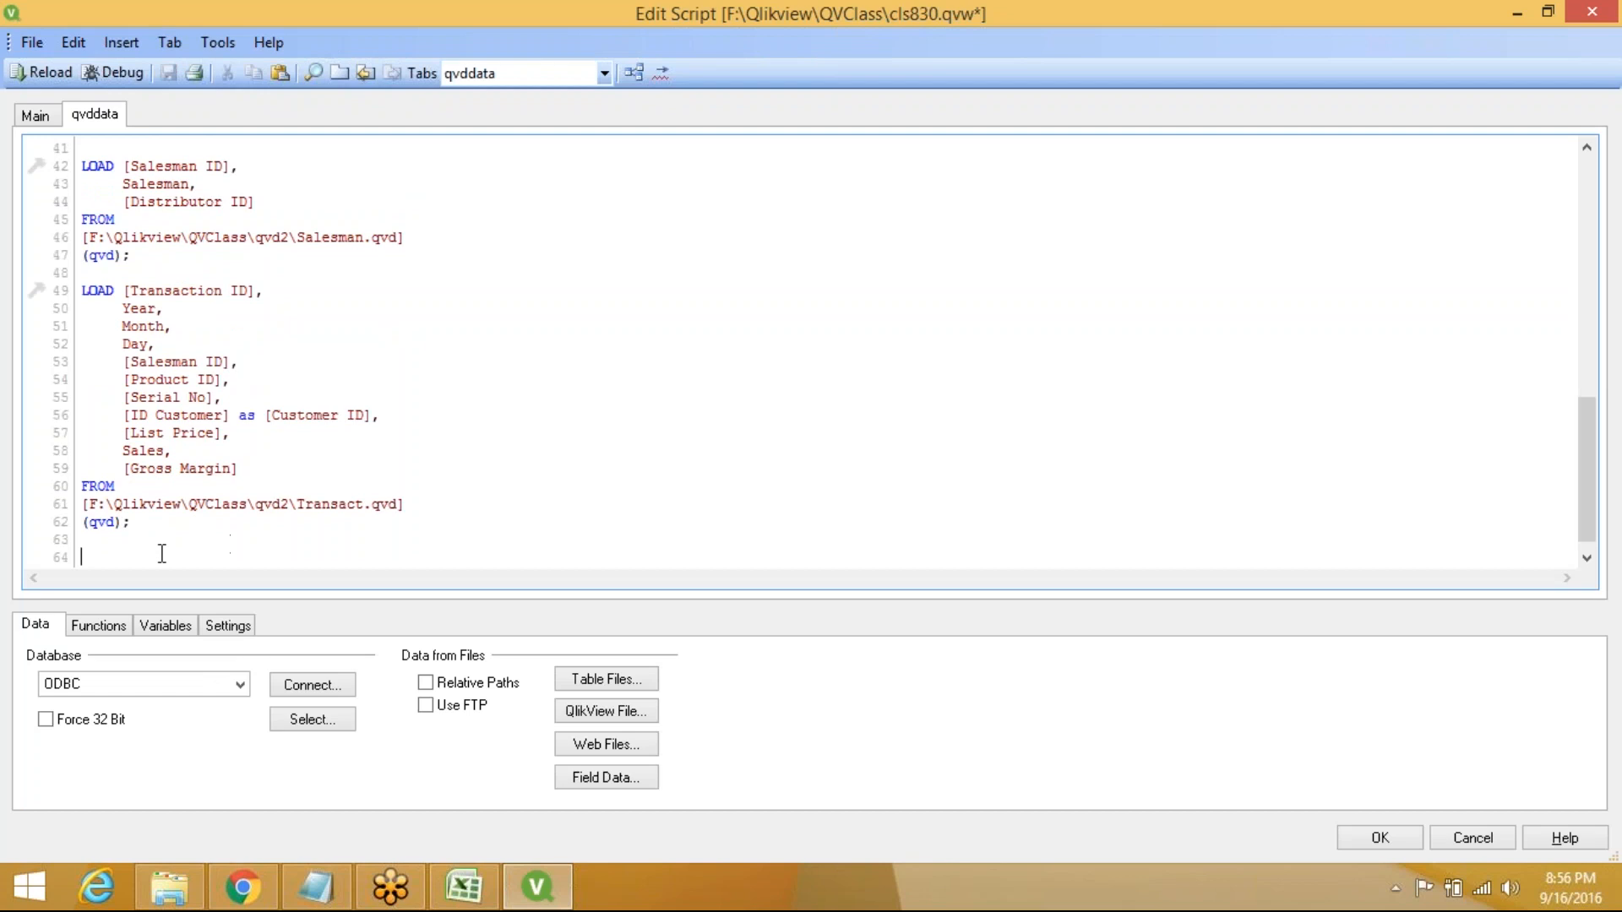
left_click(119, 40)
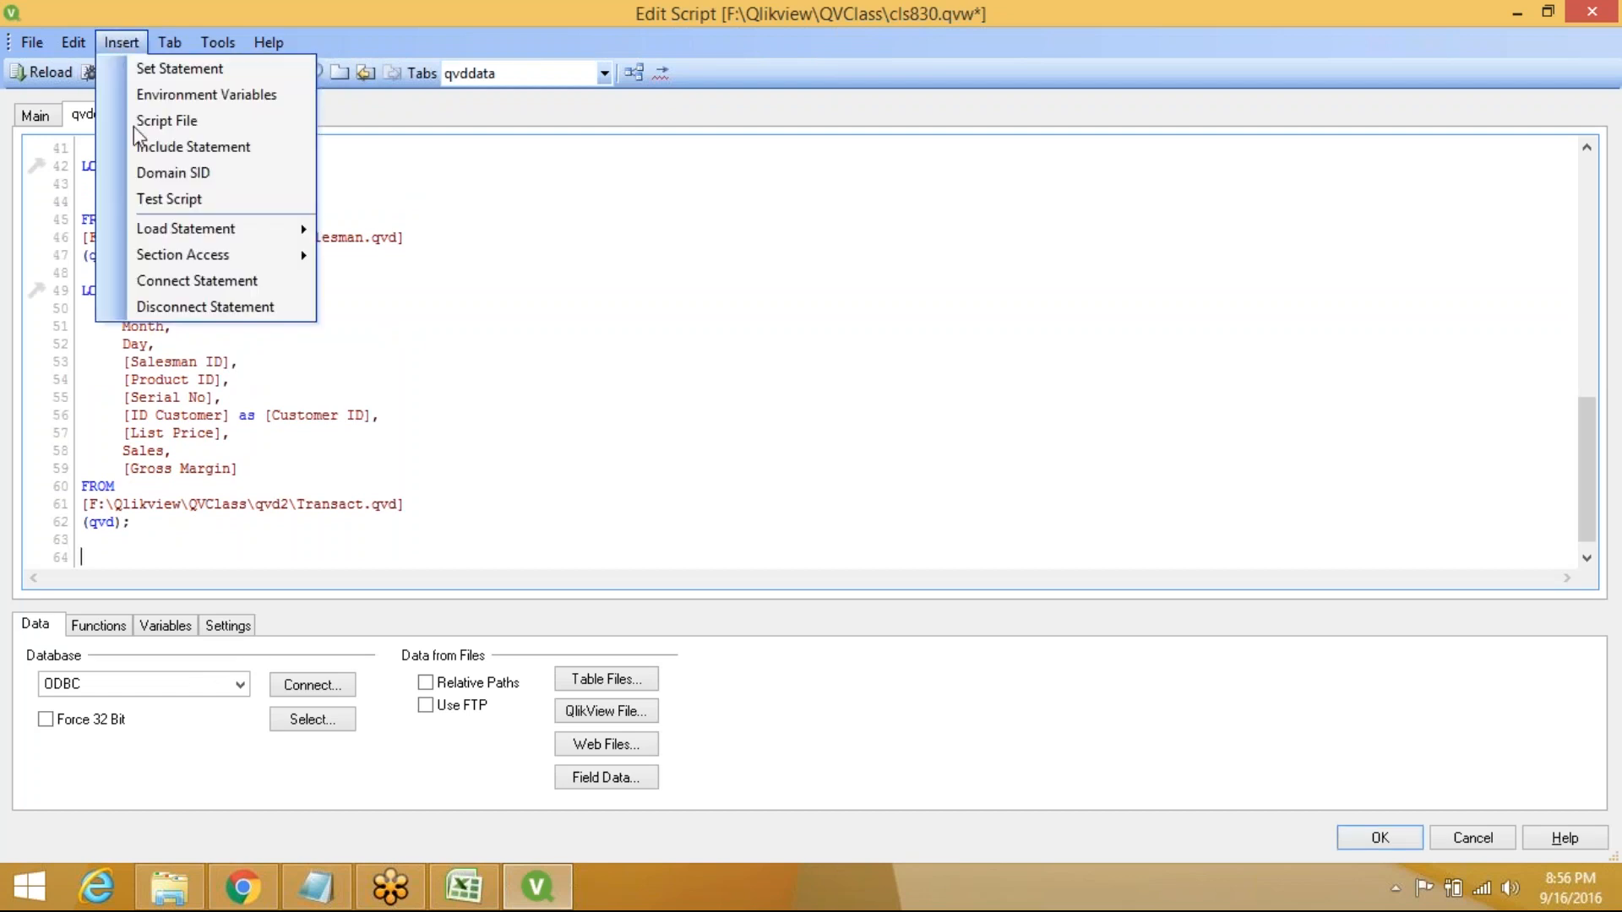
mouse_move(221, 236)
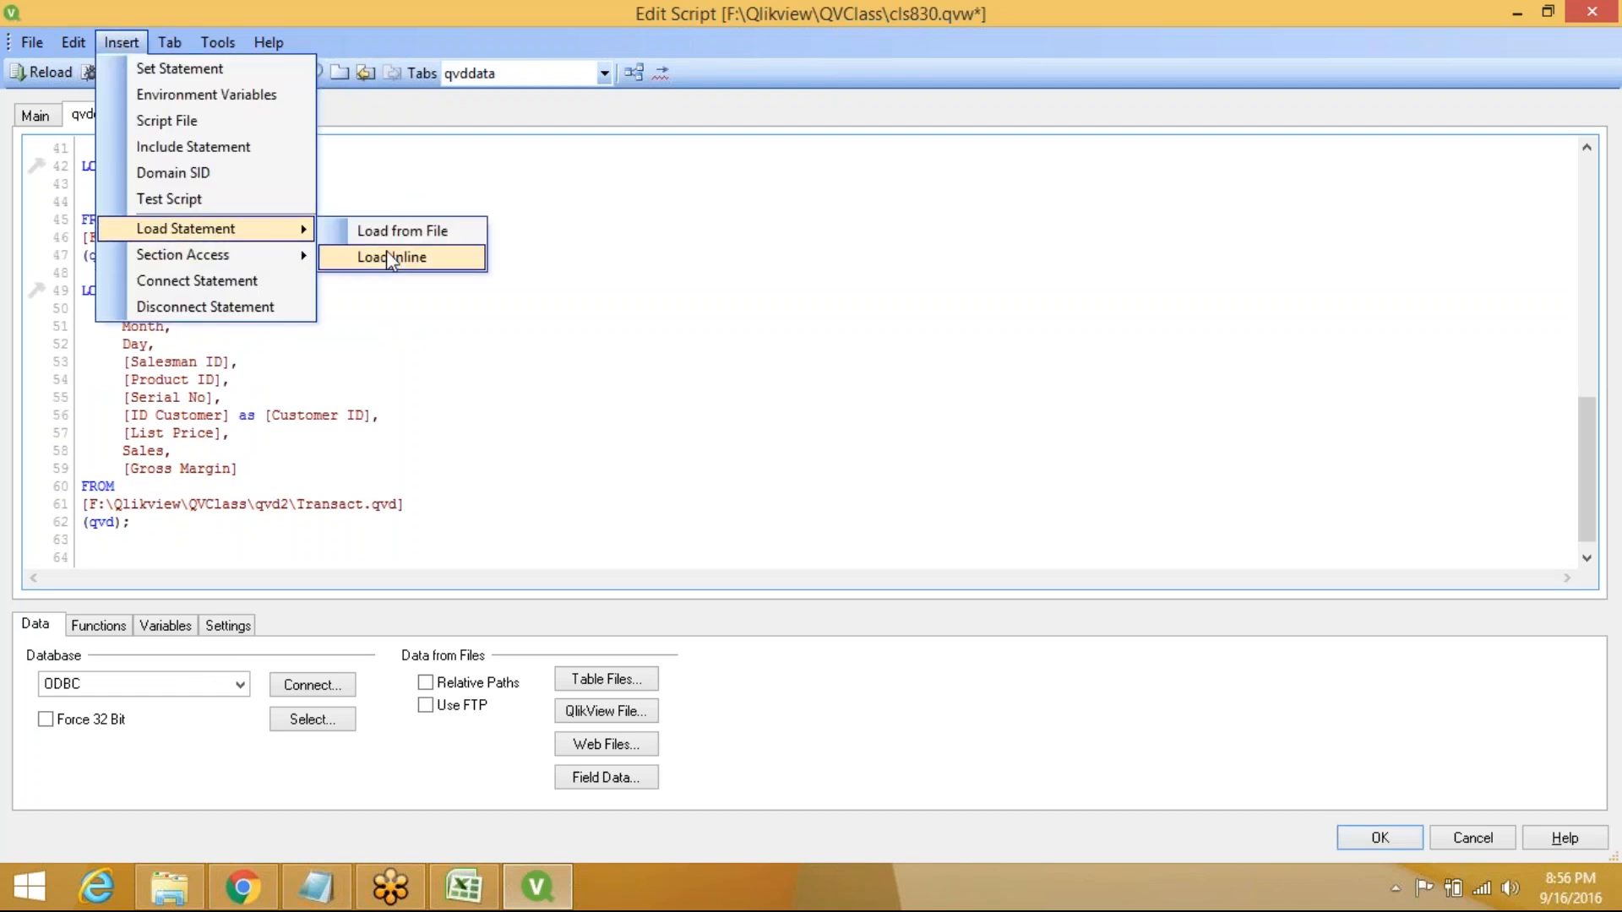
left_click(414, 262)
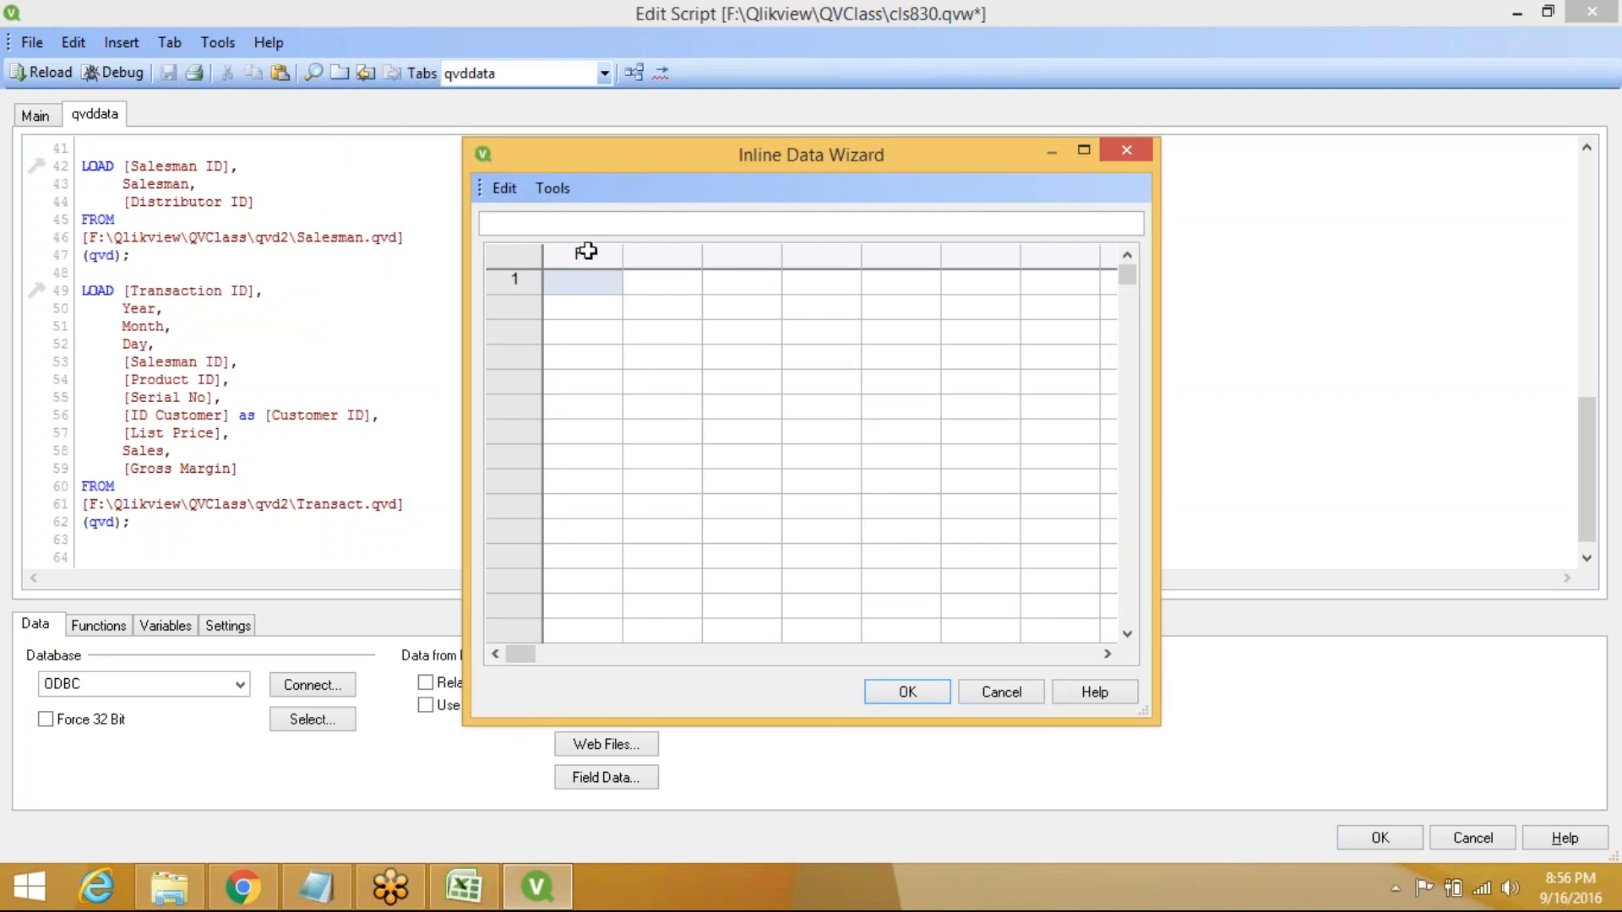
Name the inline table's two columns Month and Quarter
double_click(586, 251)
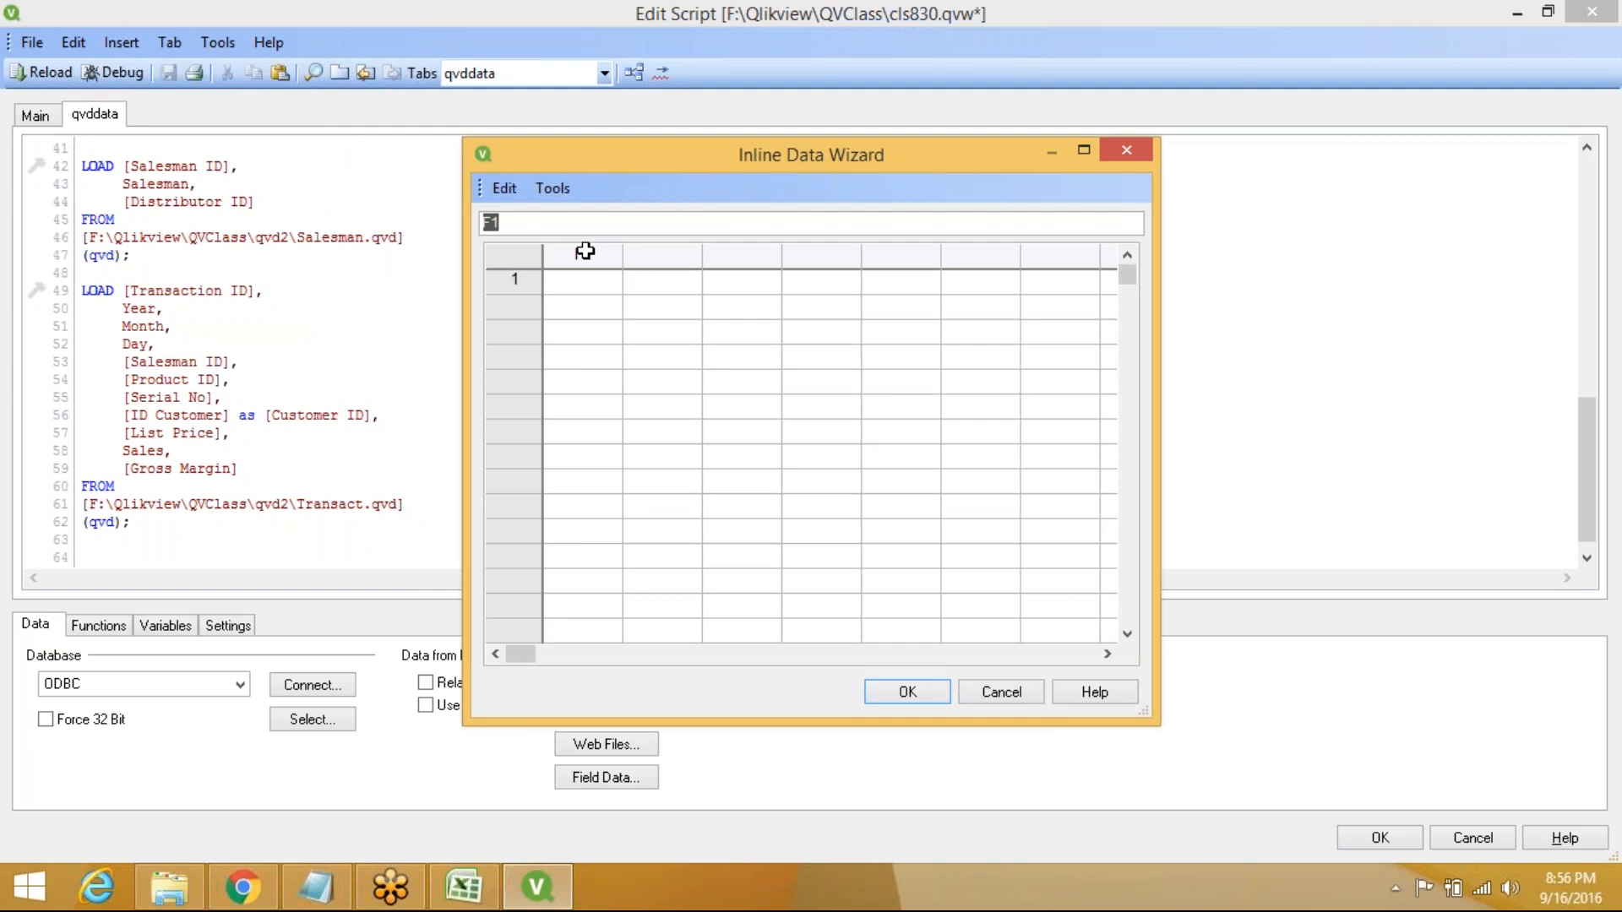
type("Month")
left_click(666, 249)
left_click(667, 249)
type("Qua")
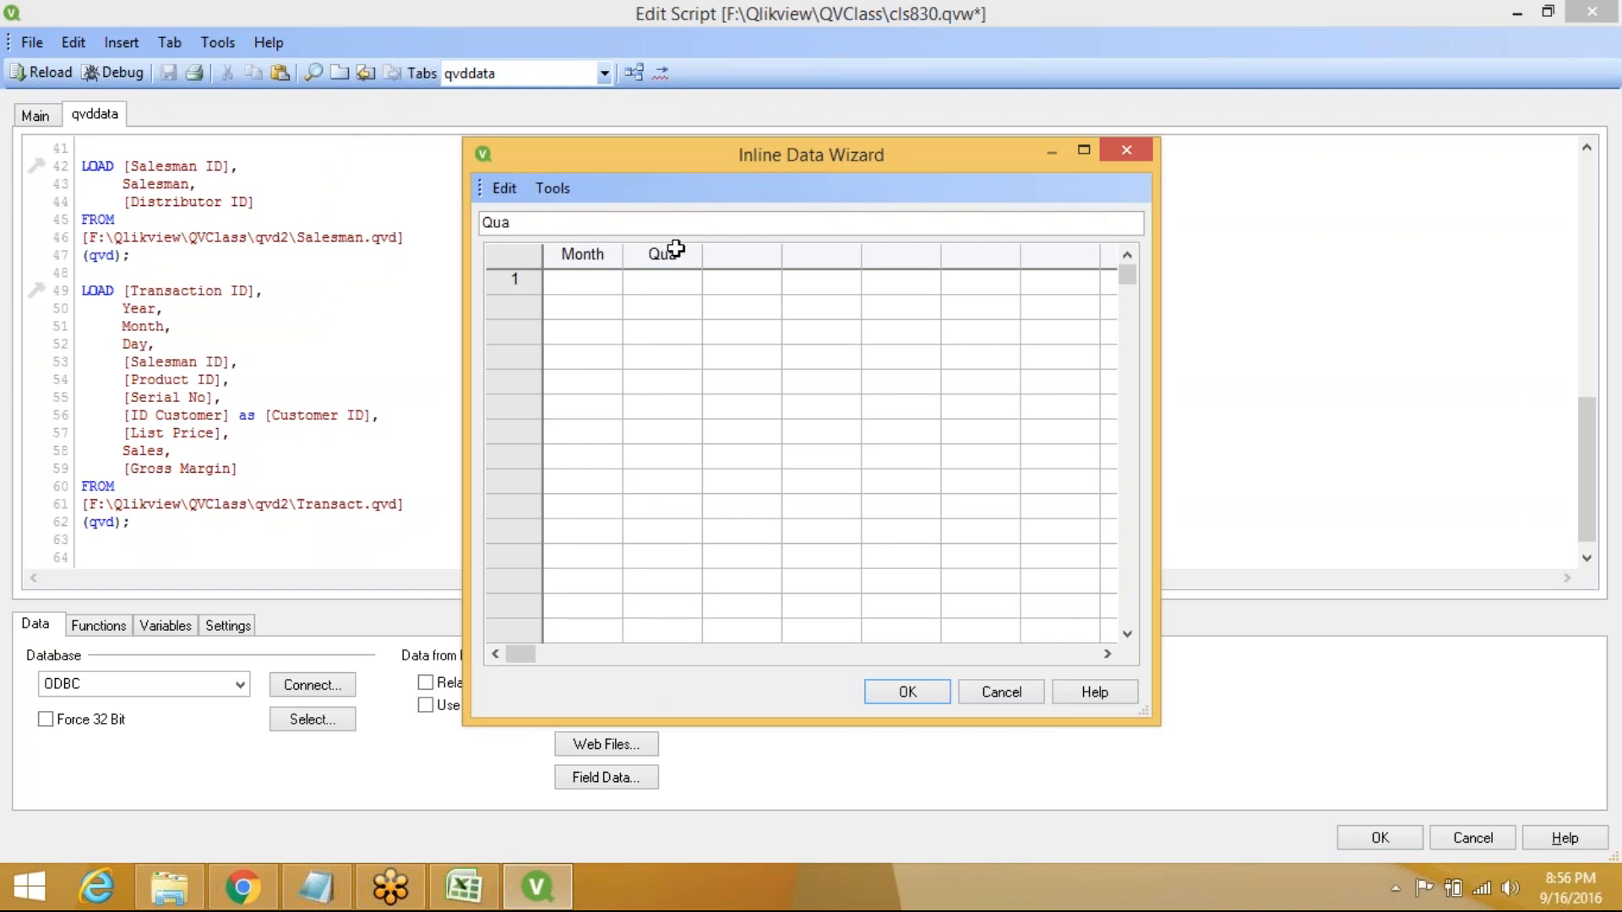
type("rtet")
key("BackSpace")
type("r")
Enter months 1–6, giving months 4–6 quarter 2
left_click(574, 287)
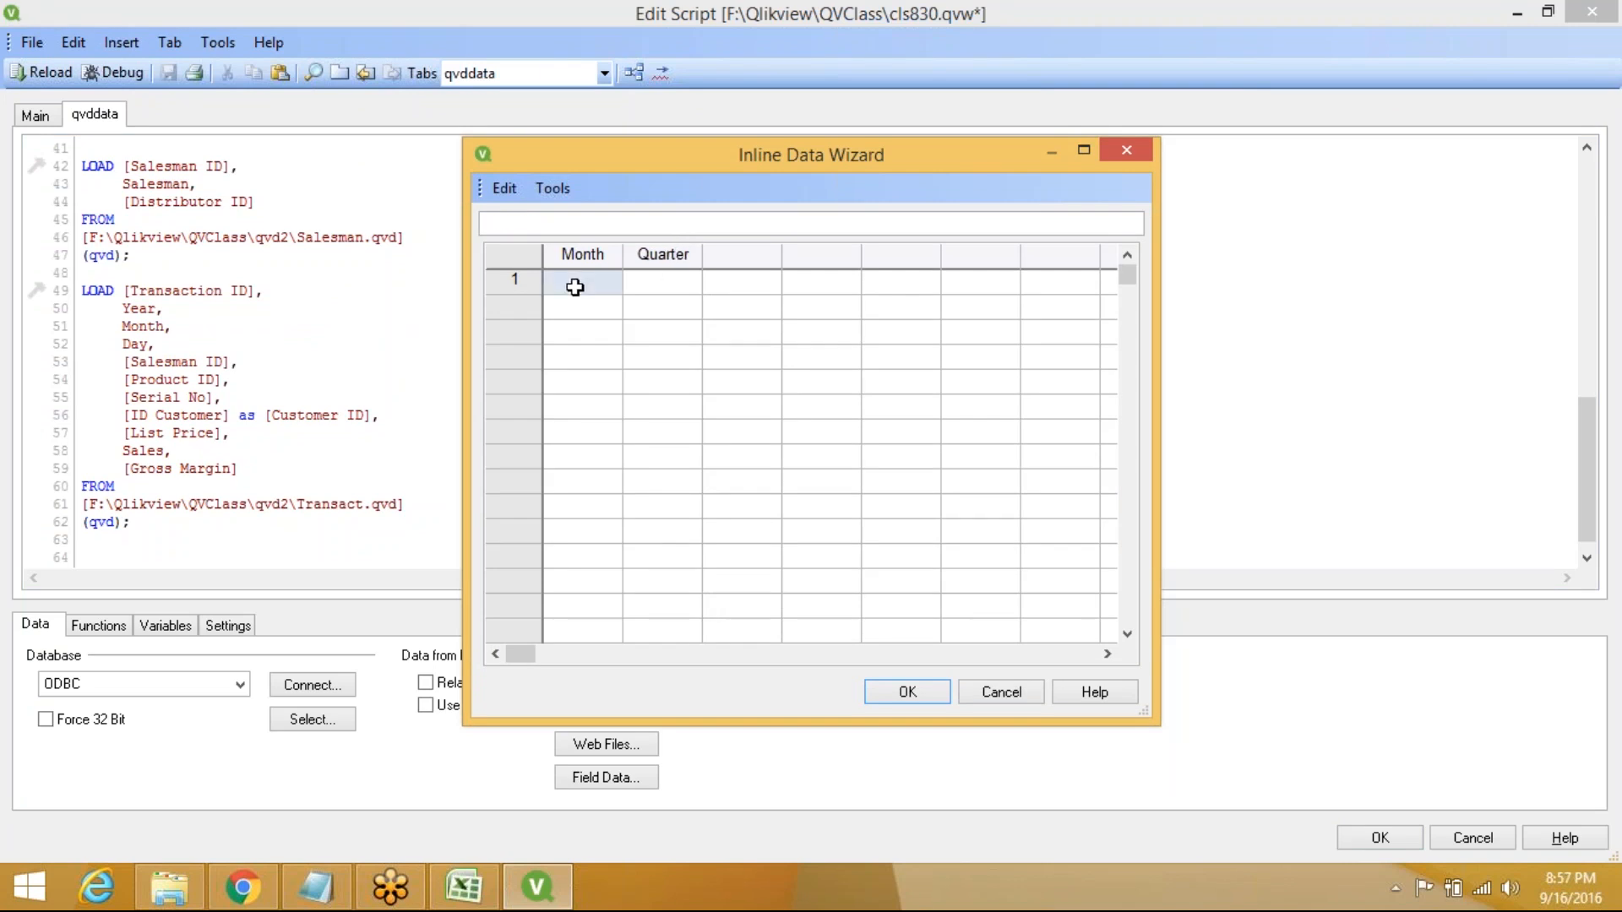
type("1")
key("Tab")
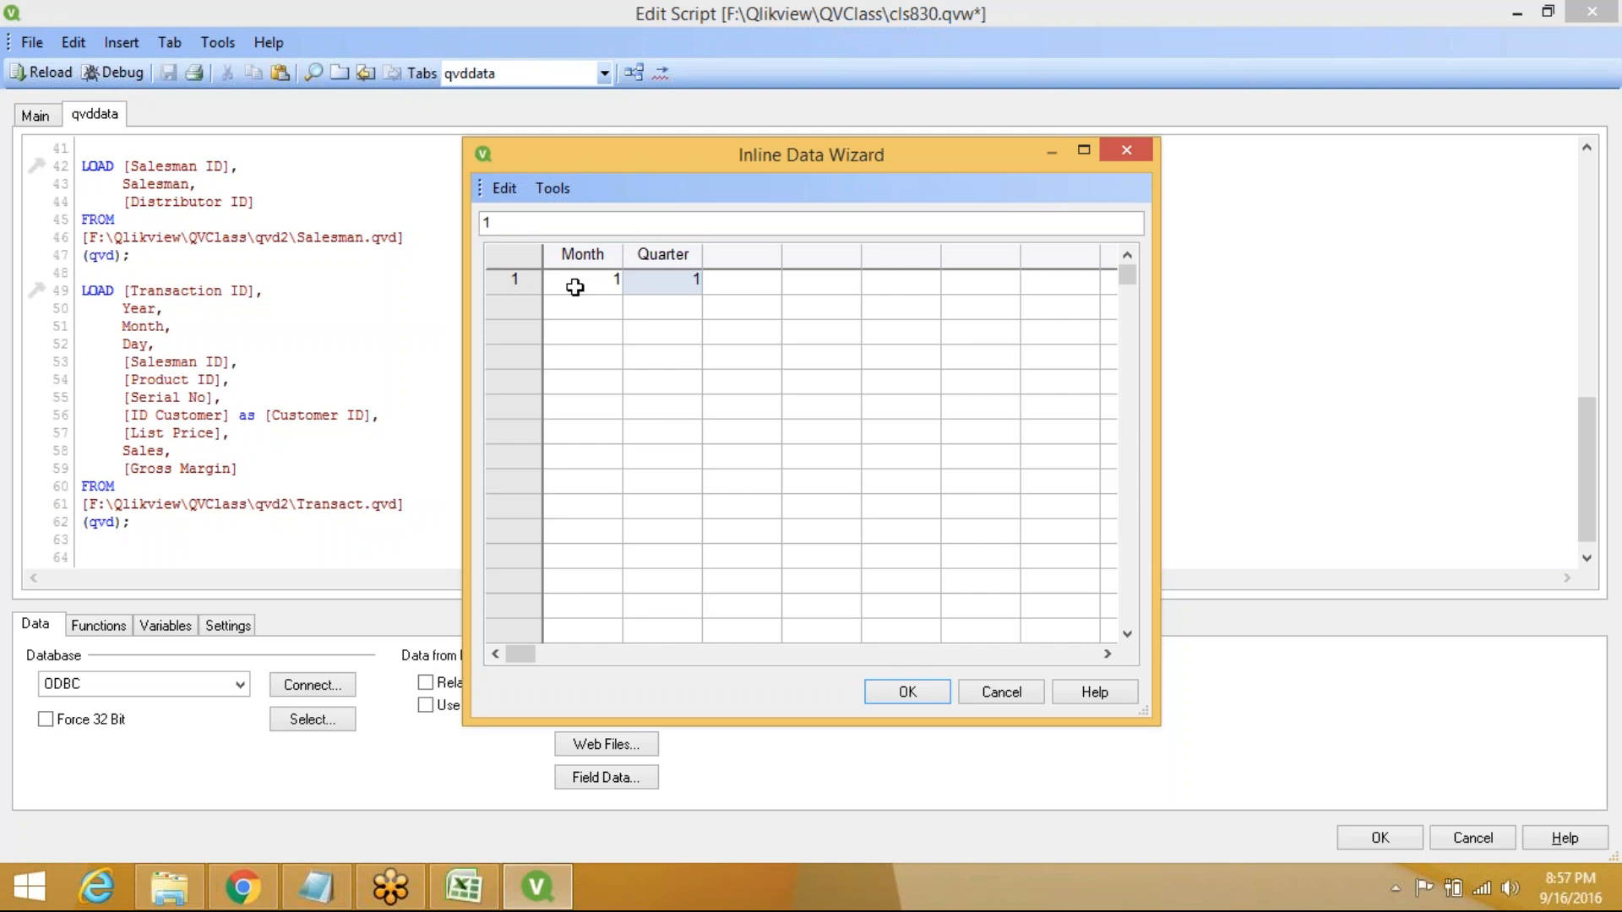
left_click(594, 311)
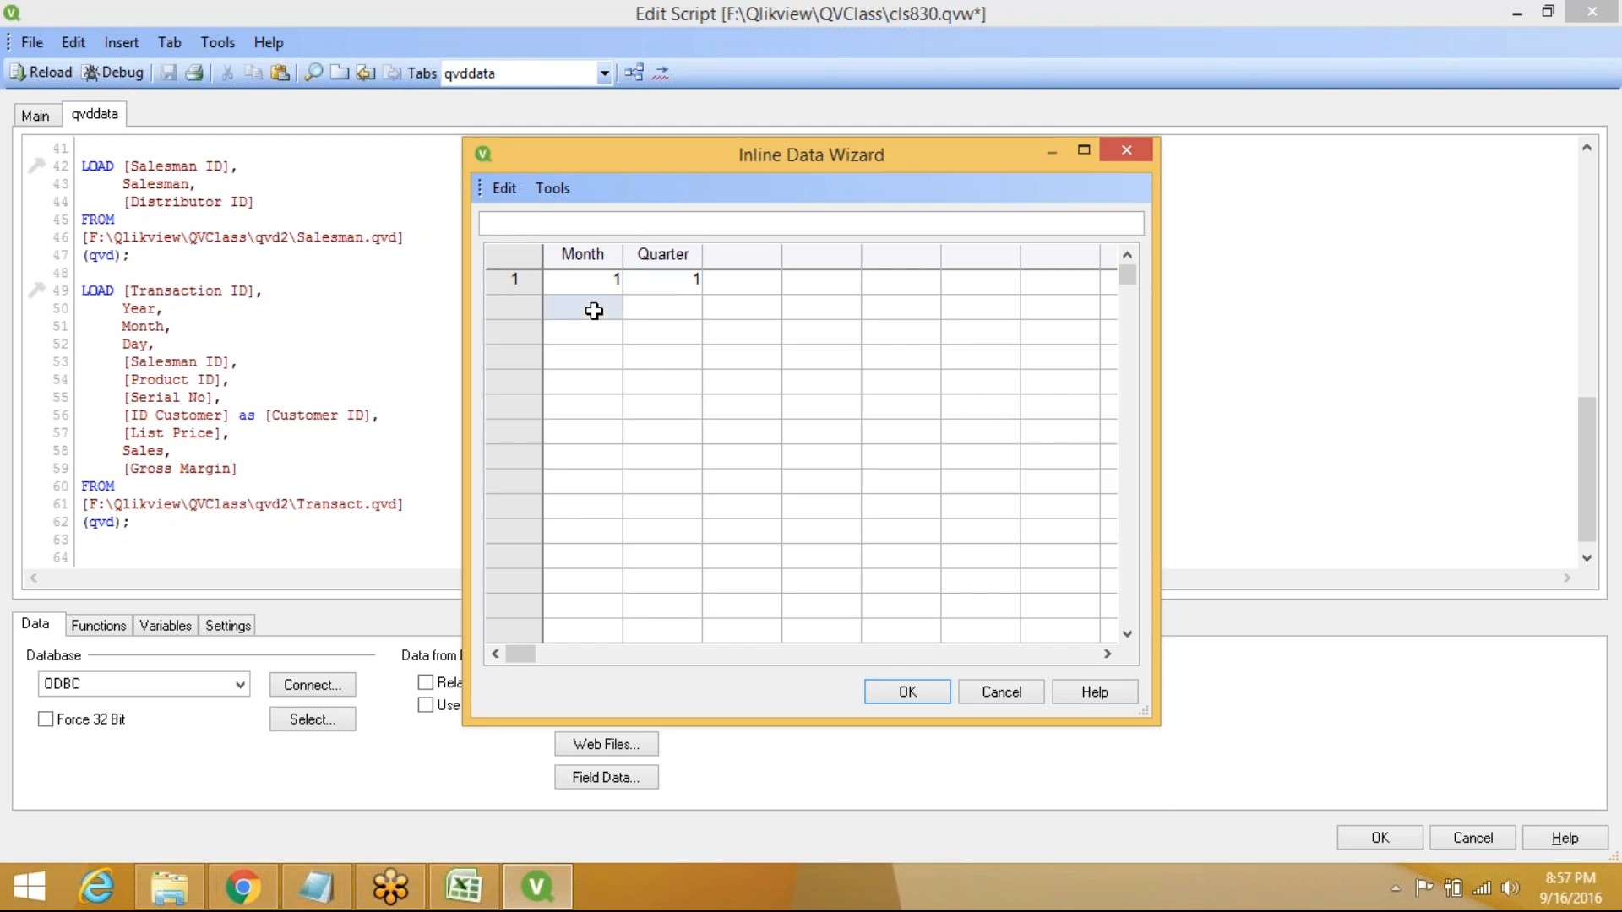
type("2")
key("Tab")
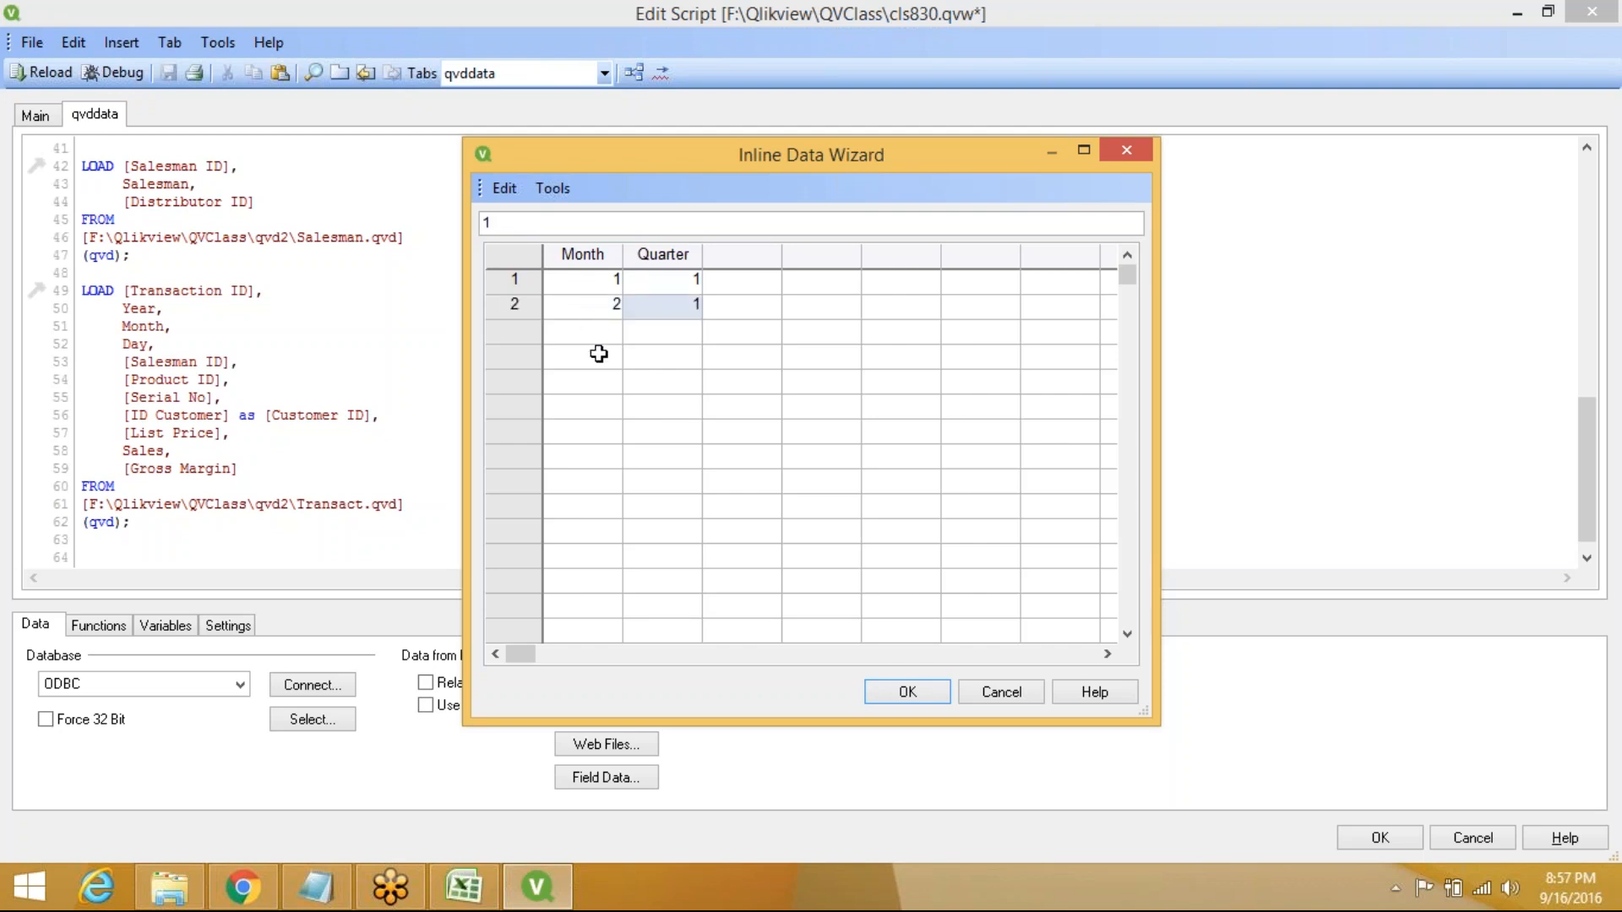
left_click(598, 326)
type("3")
key("Tab")
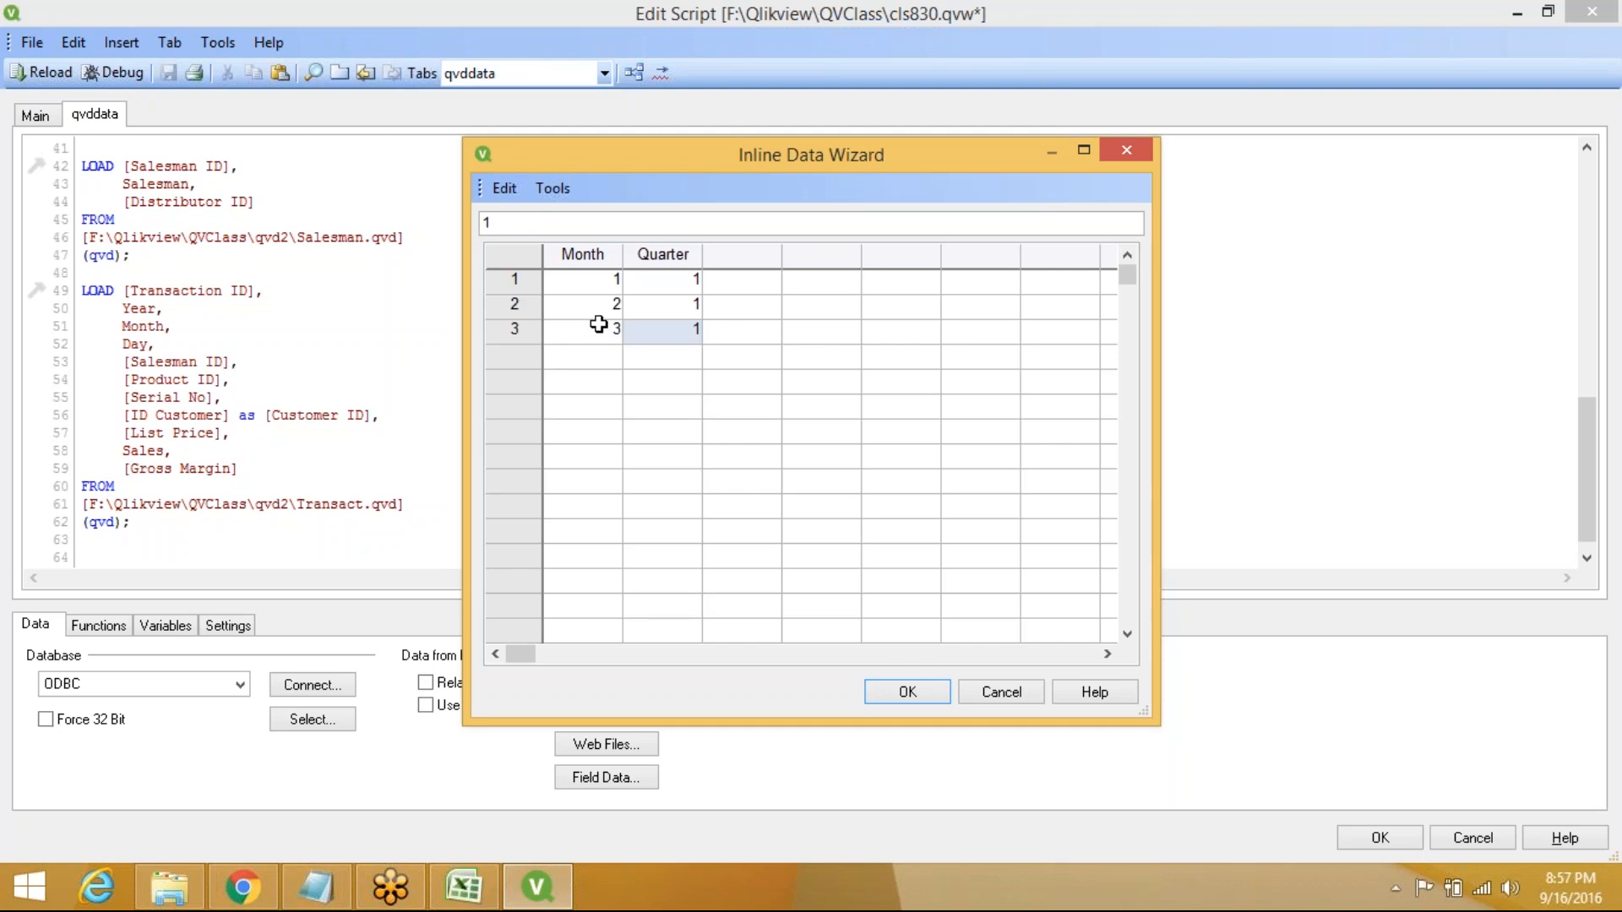
left_click(605, 353)
type("4")
key("Tab")
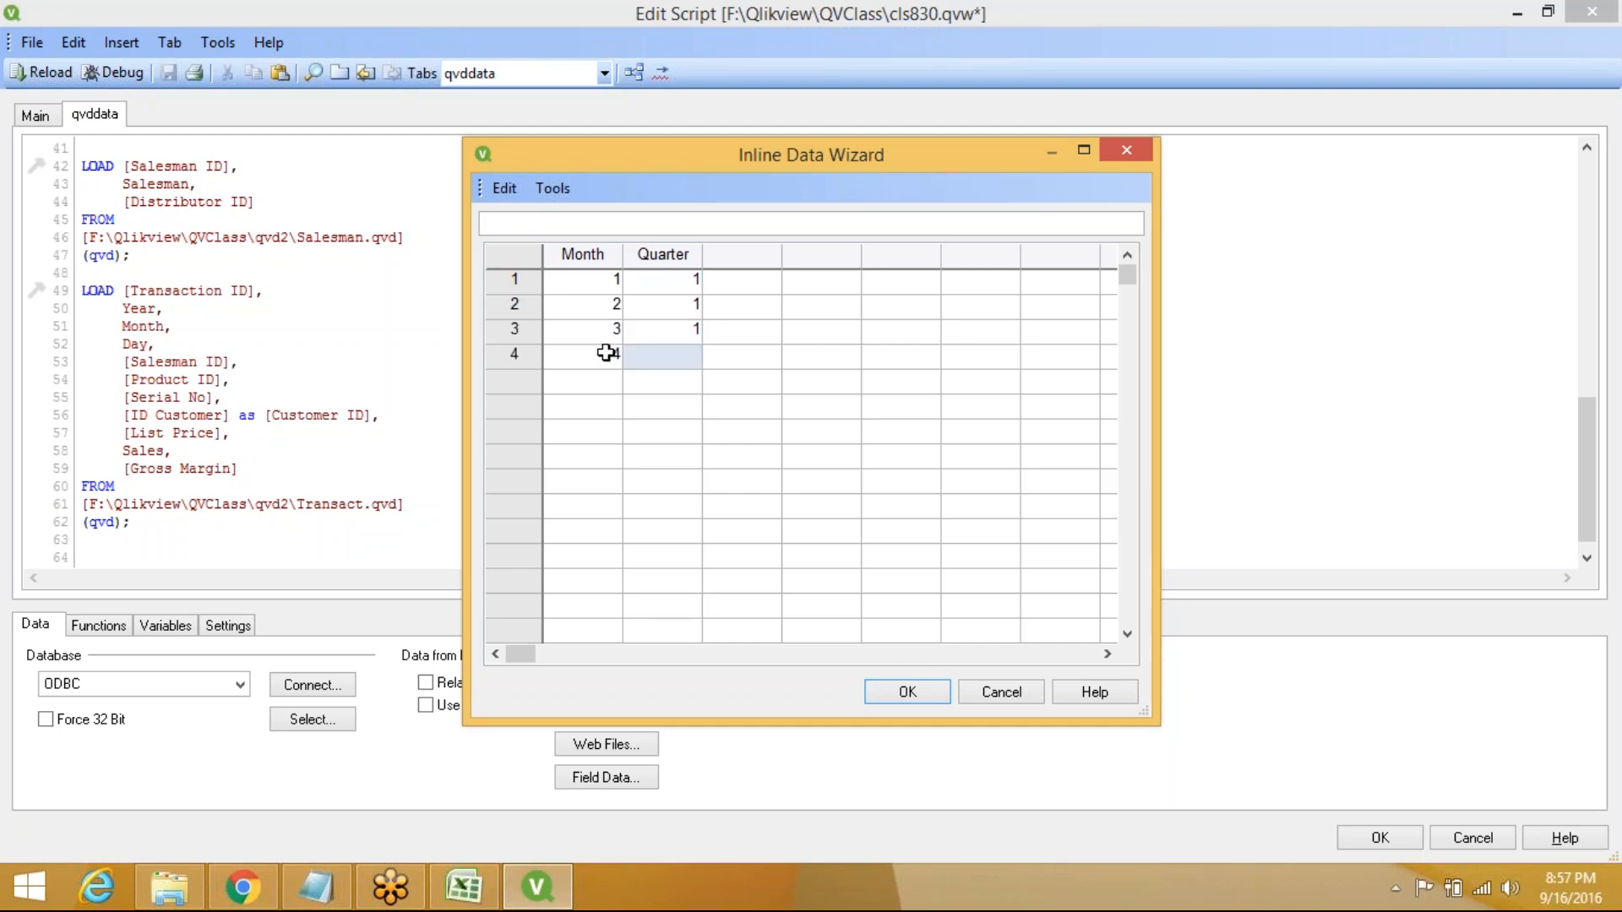
type("2")
left_click(601, 386)
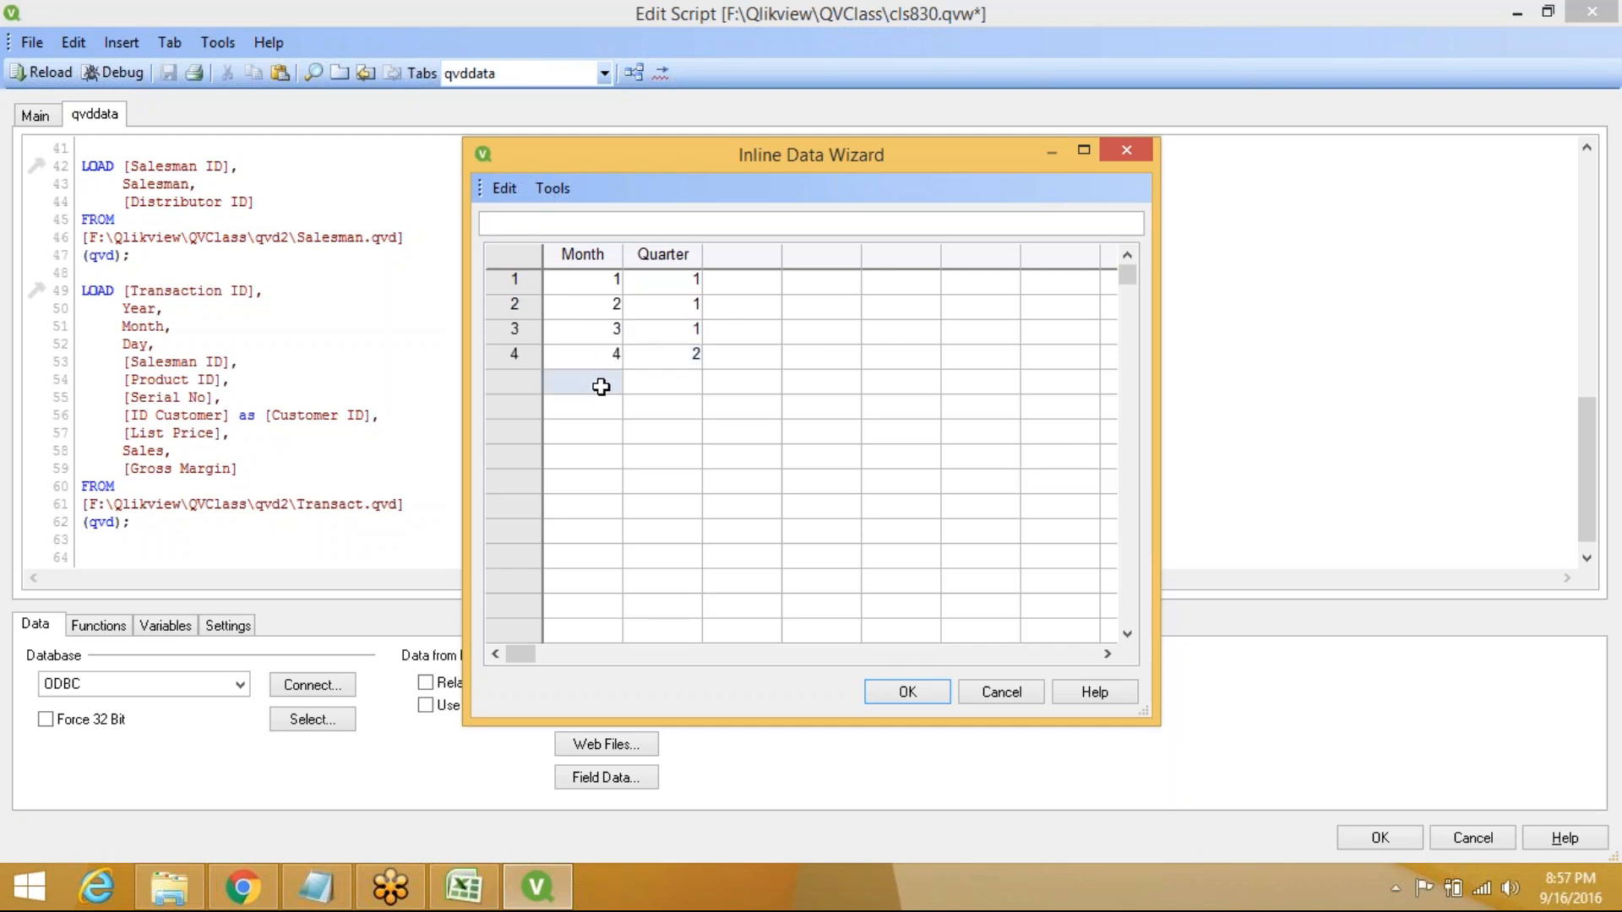
type("5")
key("Tab")
type("2")
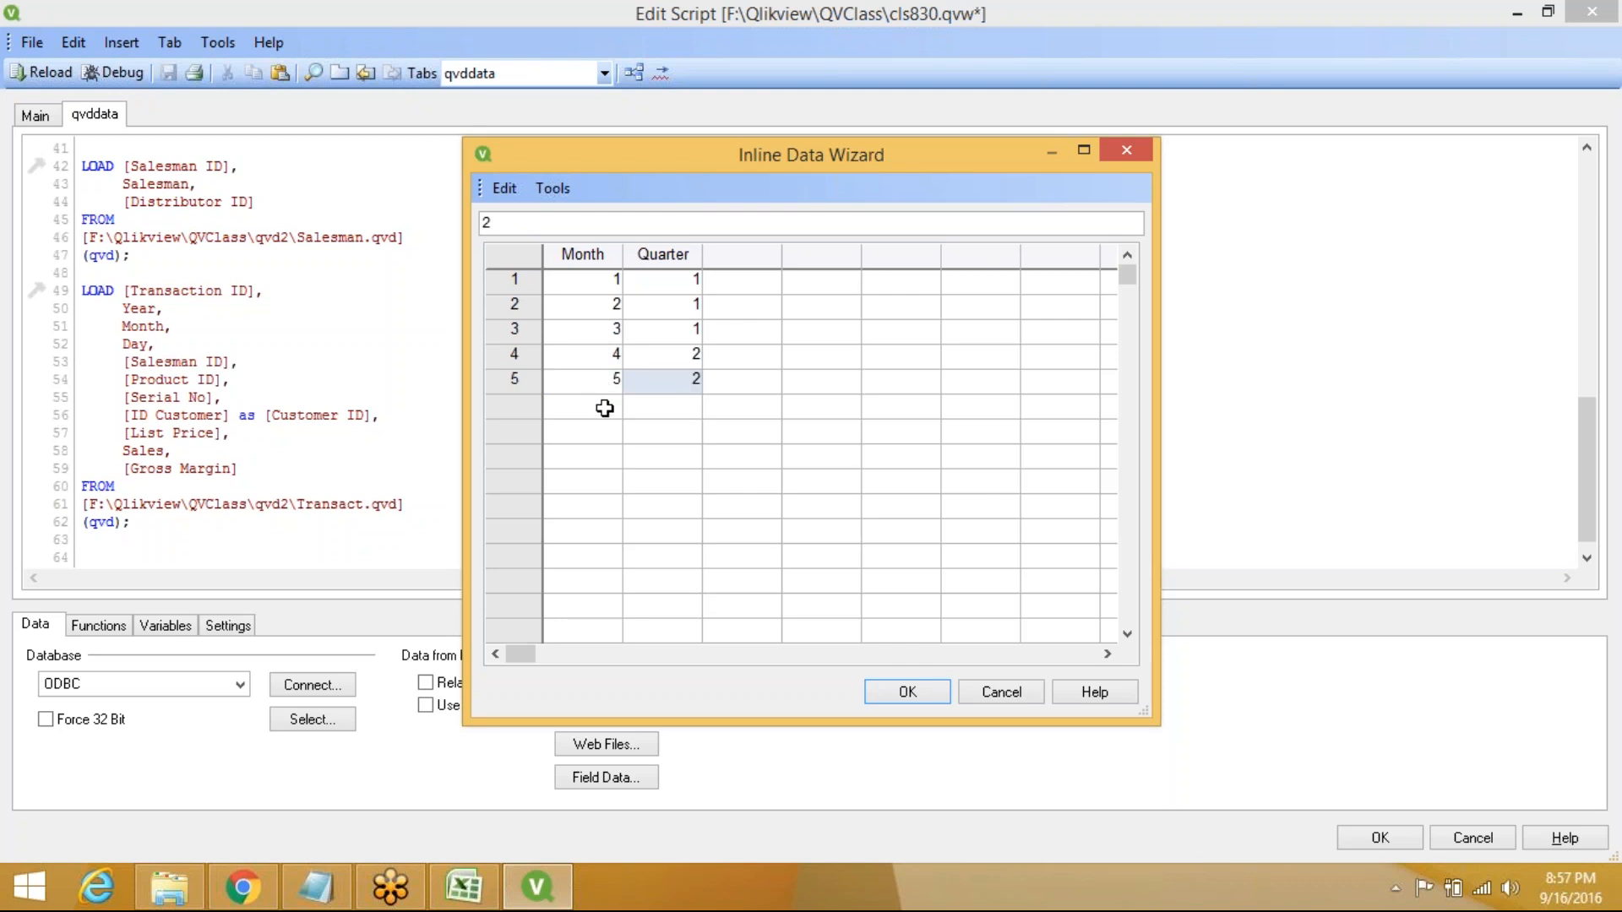
left_click(607, 407)
type("6")
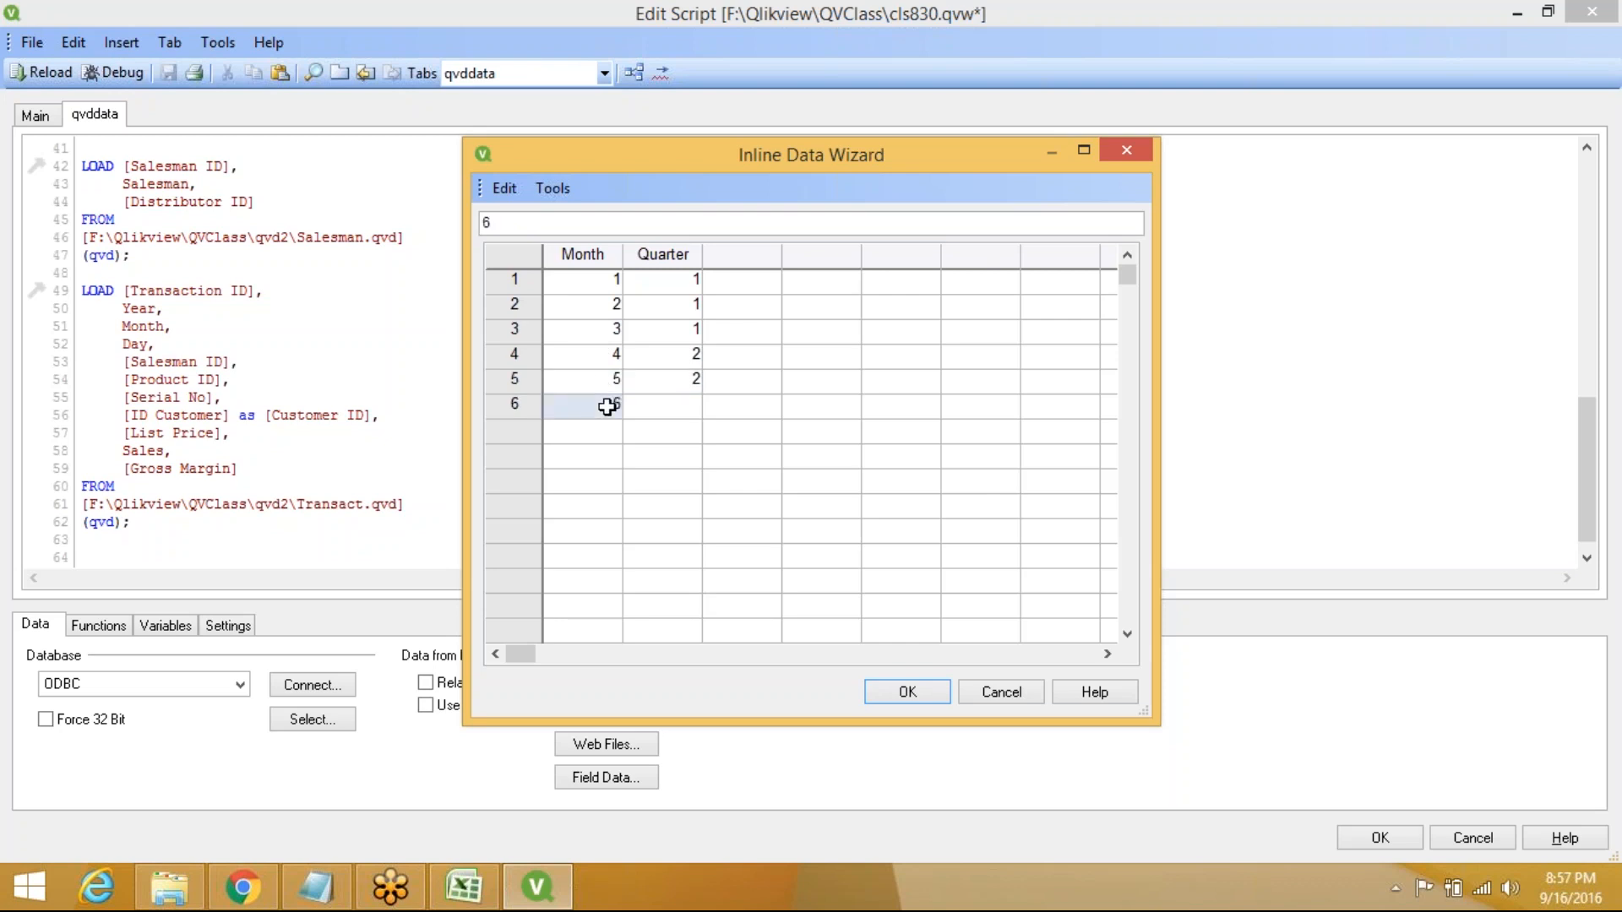
key("Tab")
type("2")
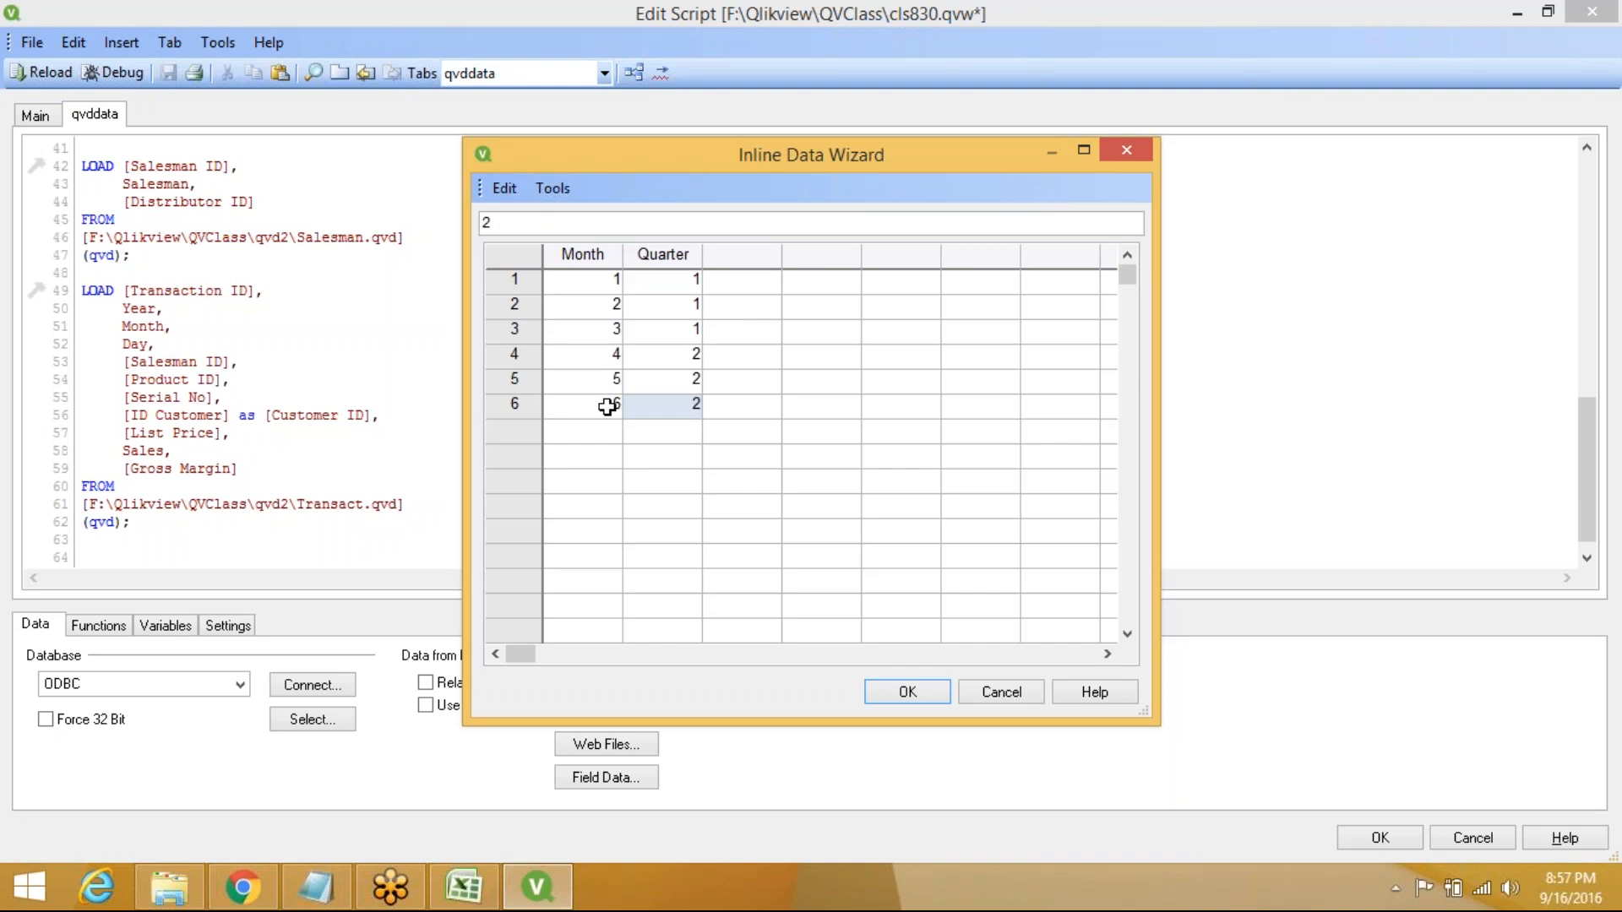
Enter months 7–9 as quarter 3 and 10–12 as quarter 4, then insert the table
left_click(603, 427)
type("7")
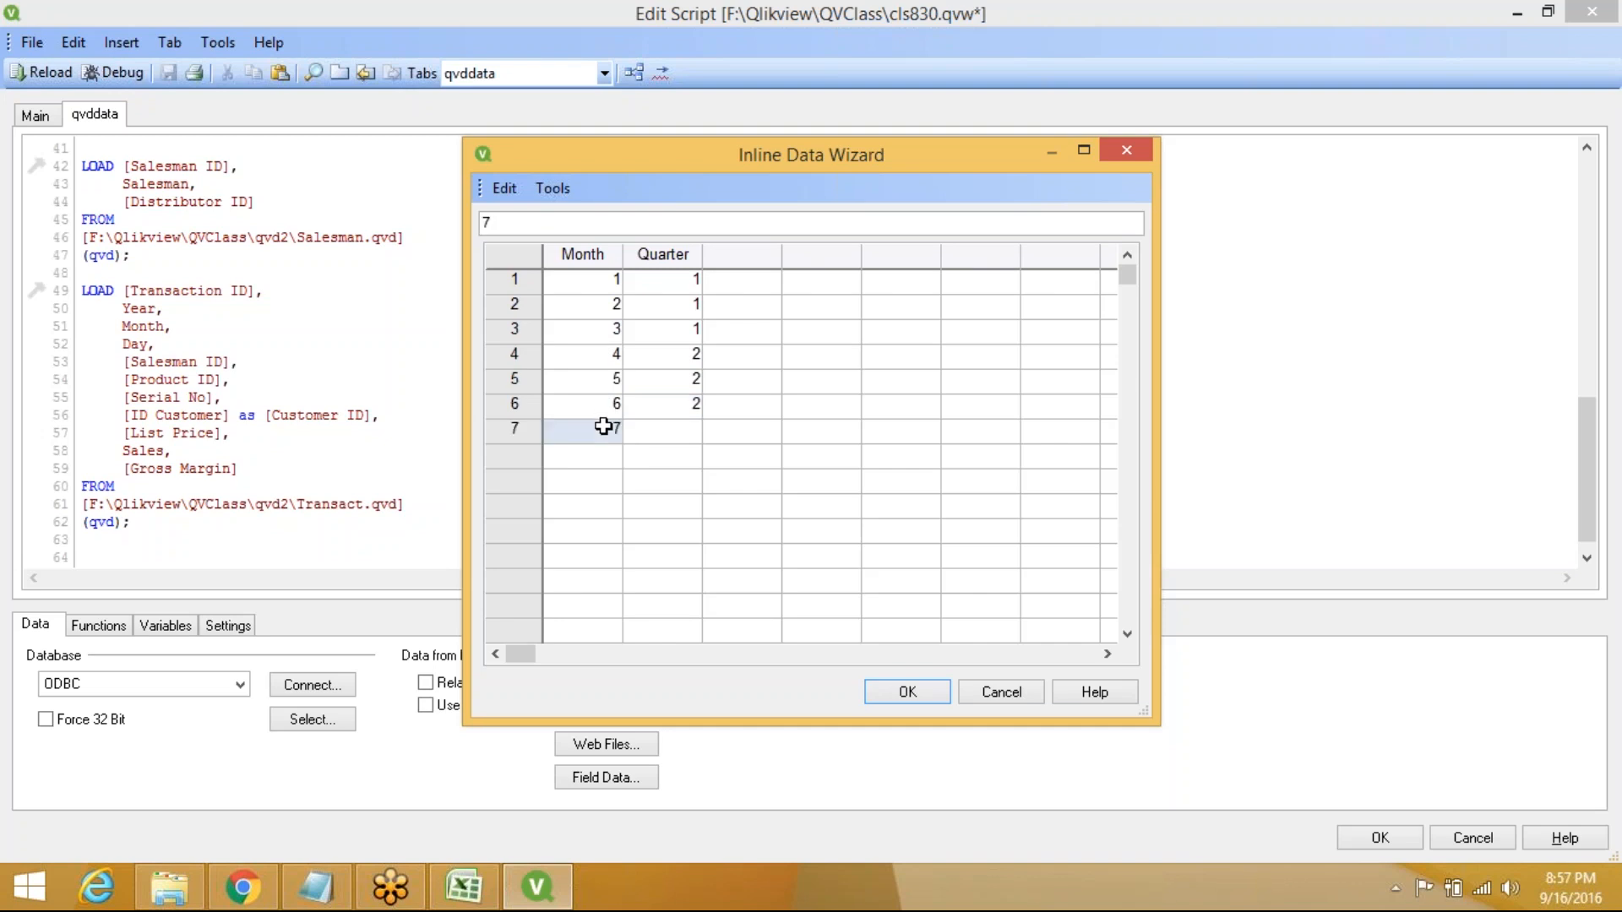
key("Tab")
type("3")
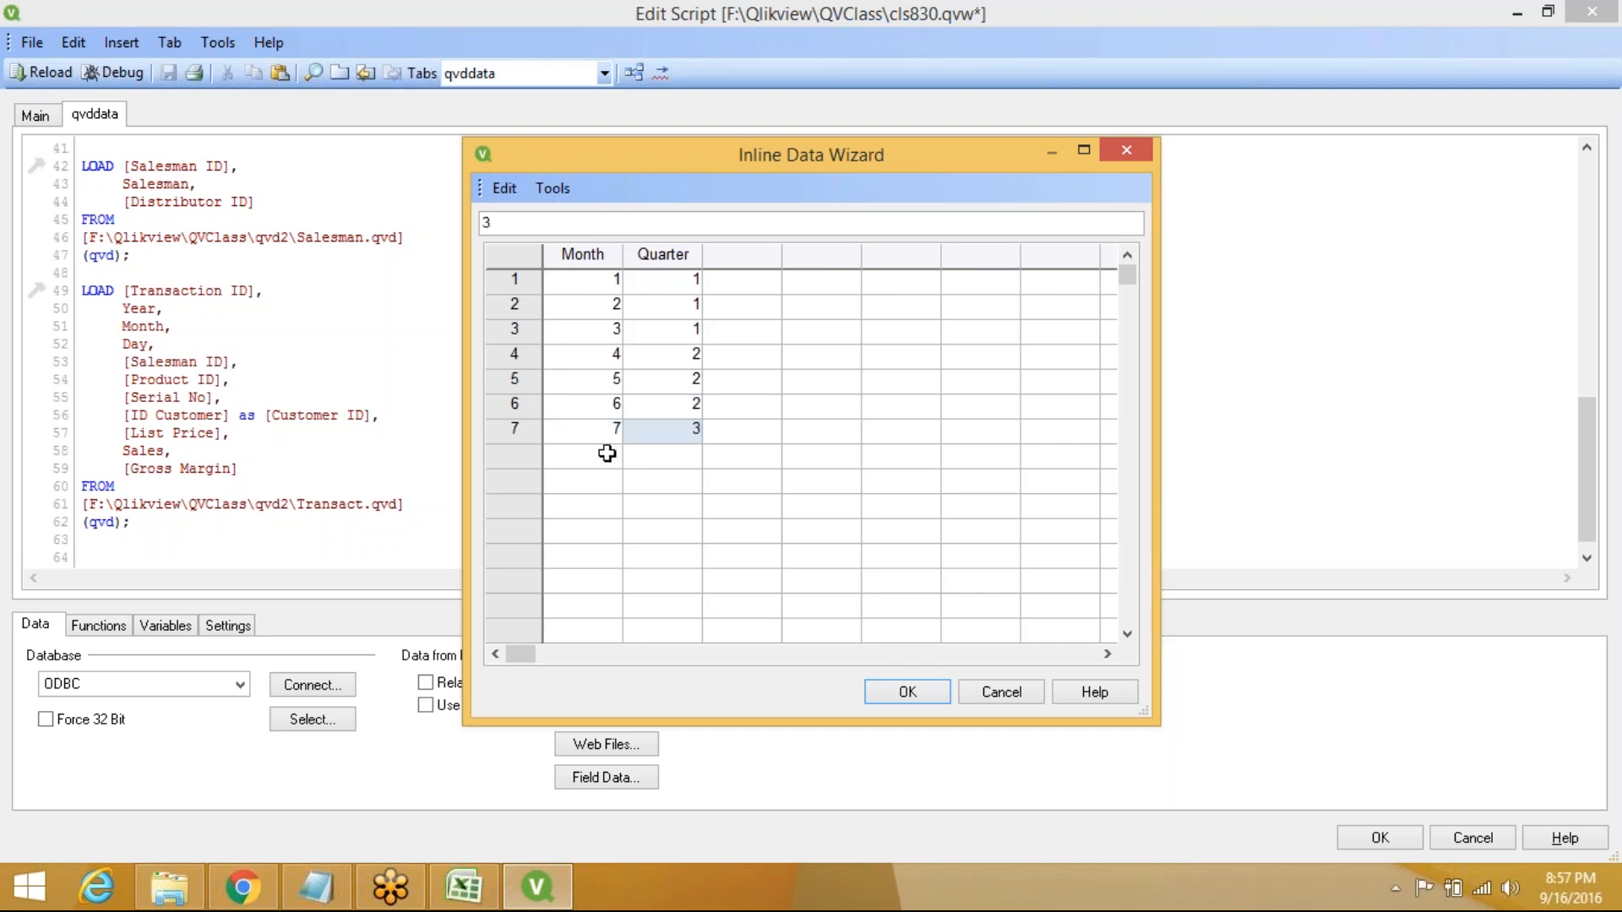
left_click(607, 454)
type("8")
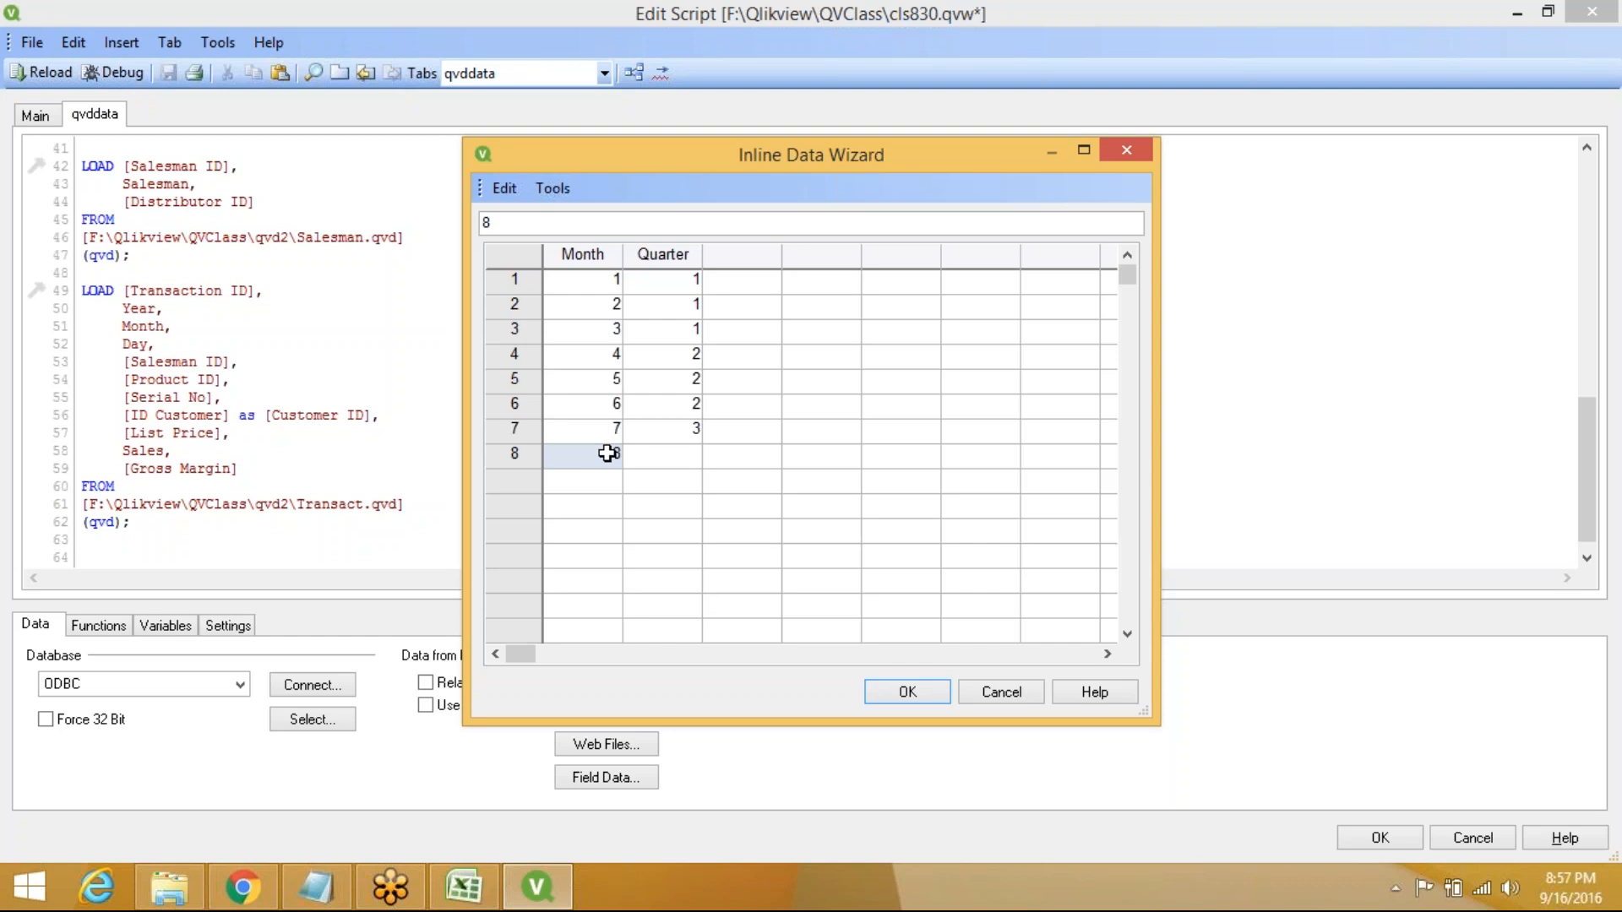
key("Tab")
type("3")
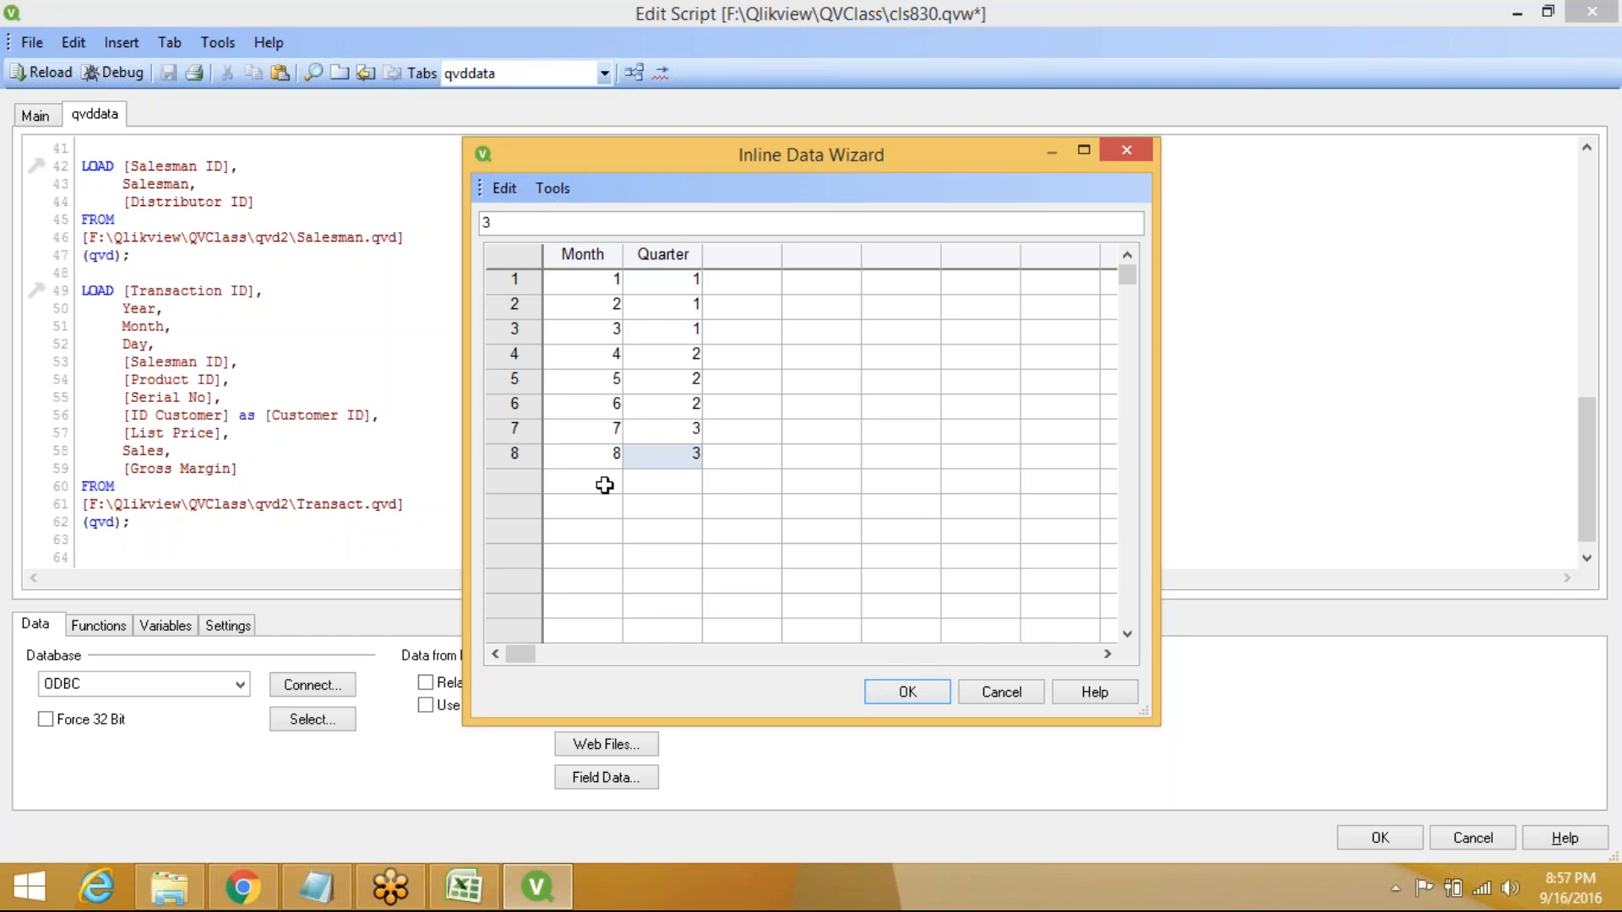
left_click(601, 479)
type("9")
key("Tab")
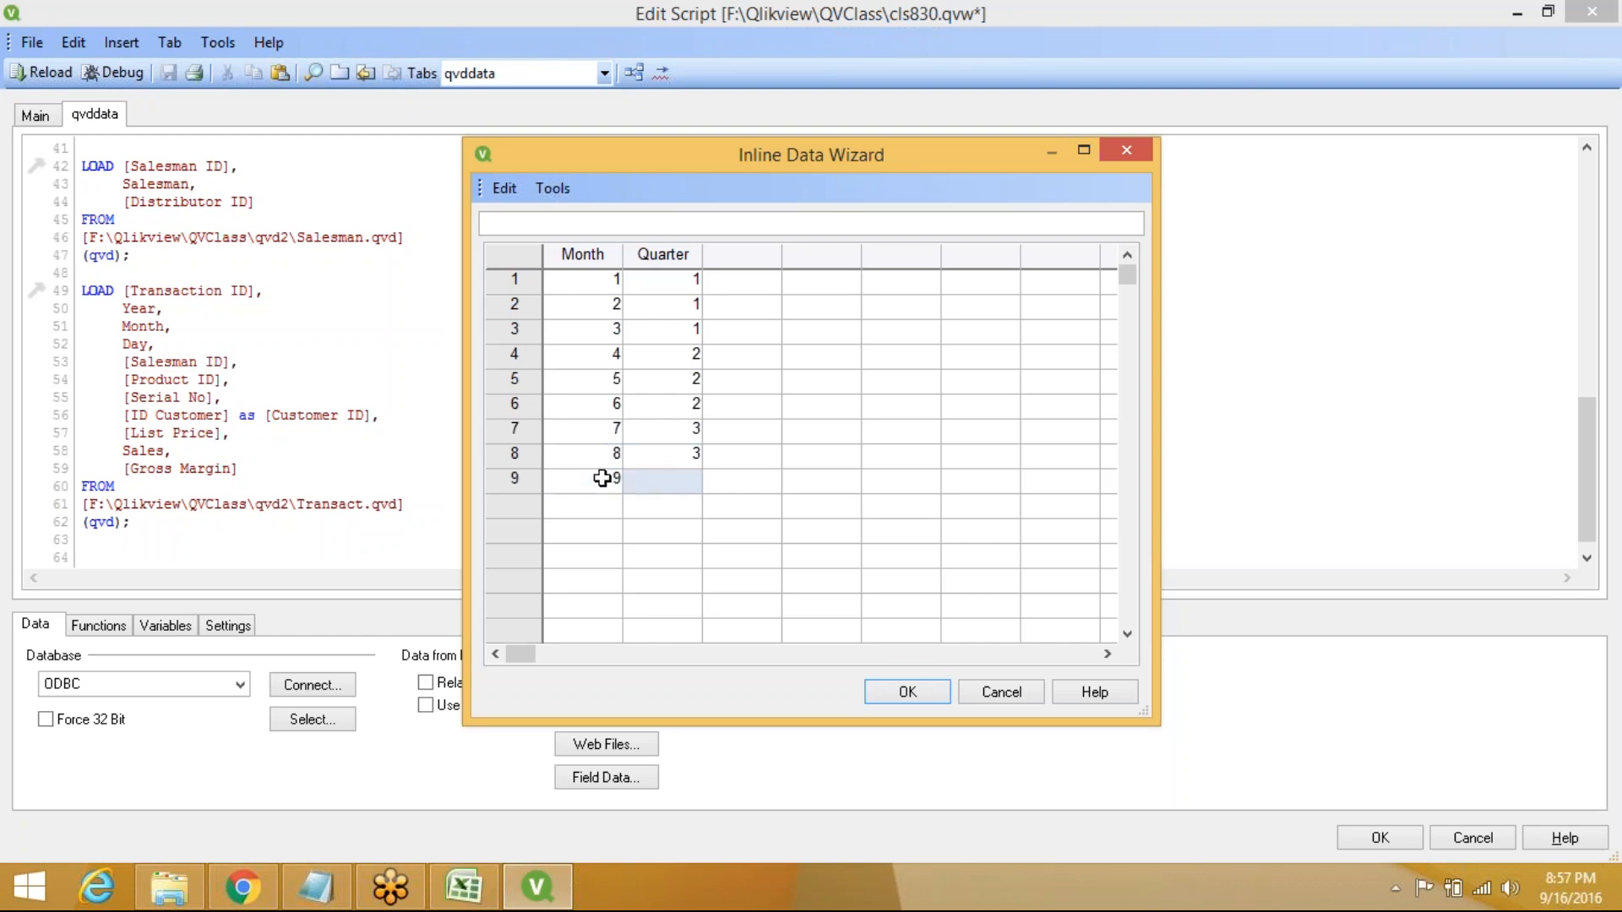
type("3")
left_click(597, 509)
type("10")
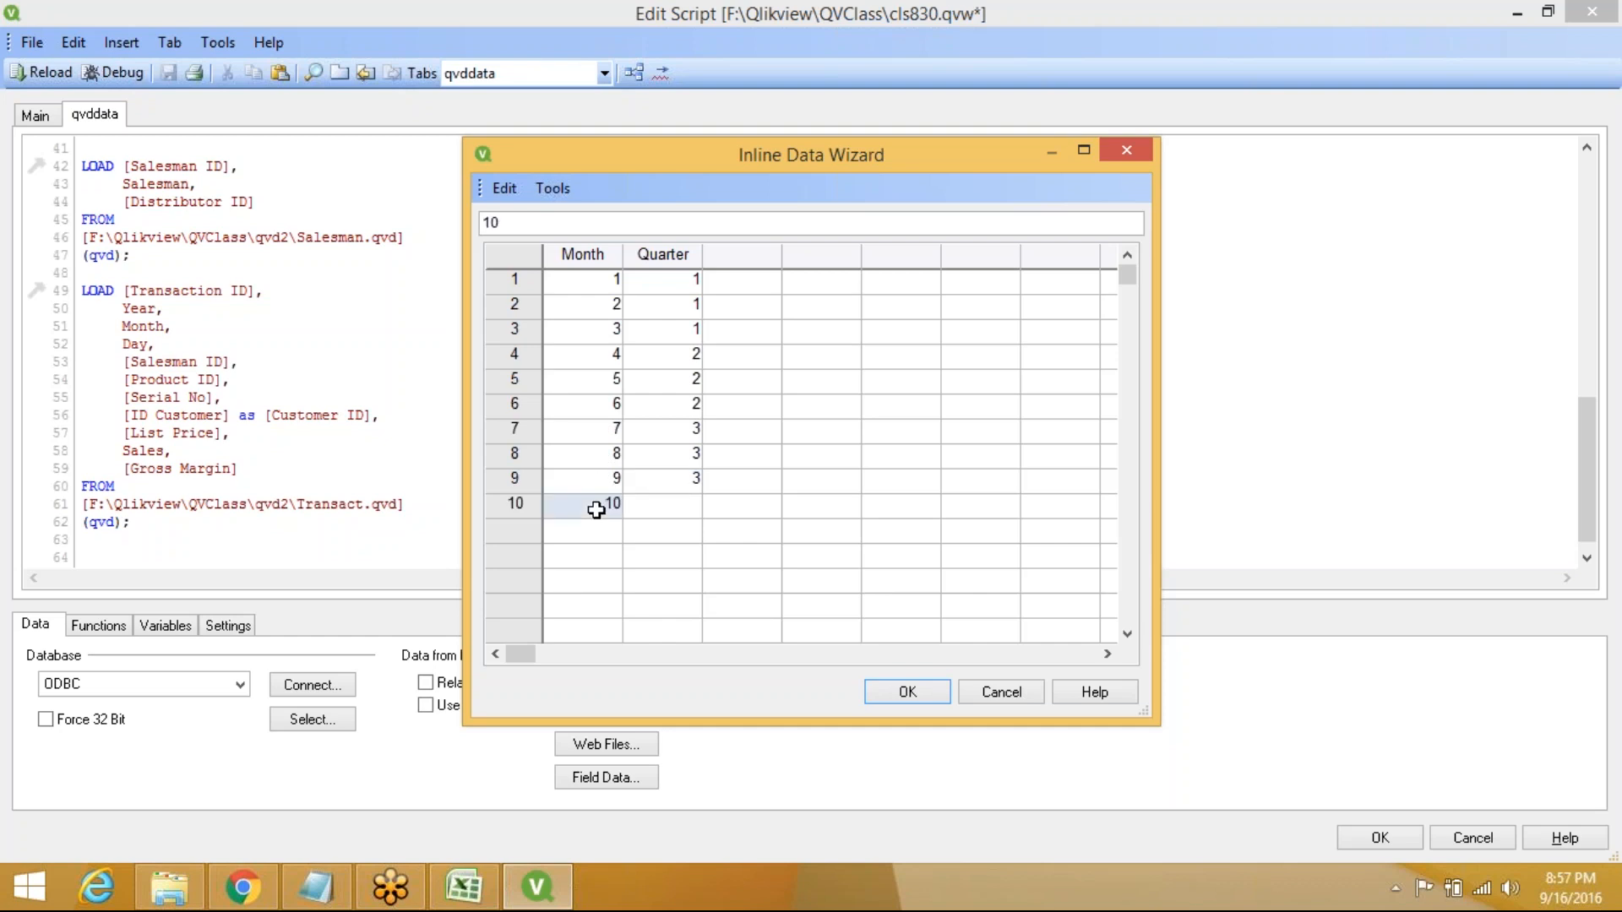
key("Tab")
type("4")
left_click(597, 526)
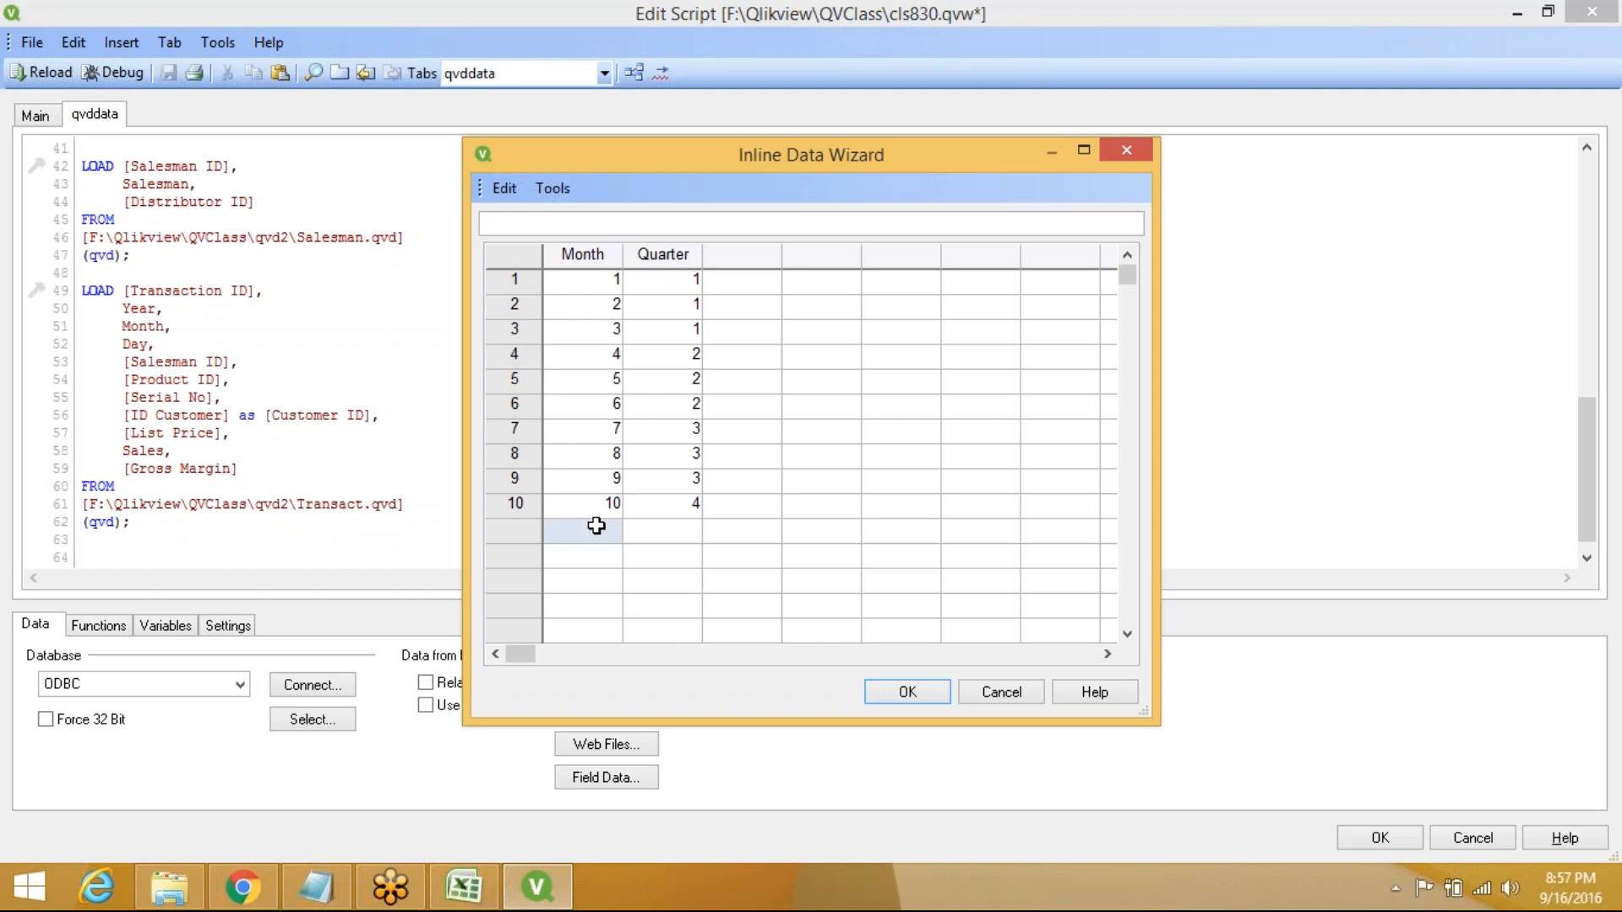
type("11")
key("Tab")
type("4")
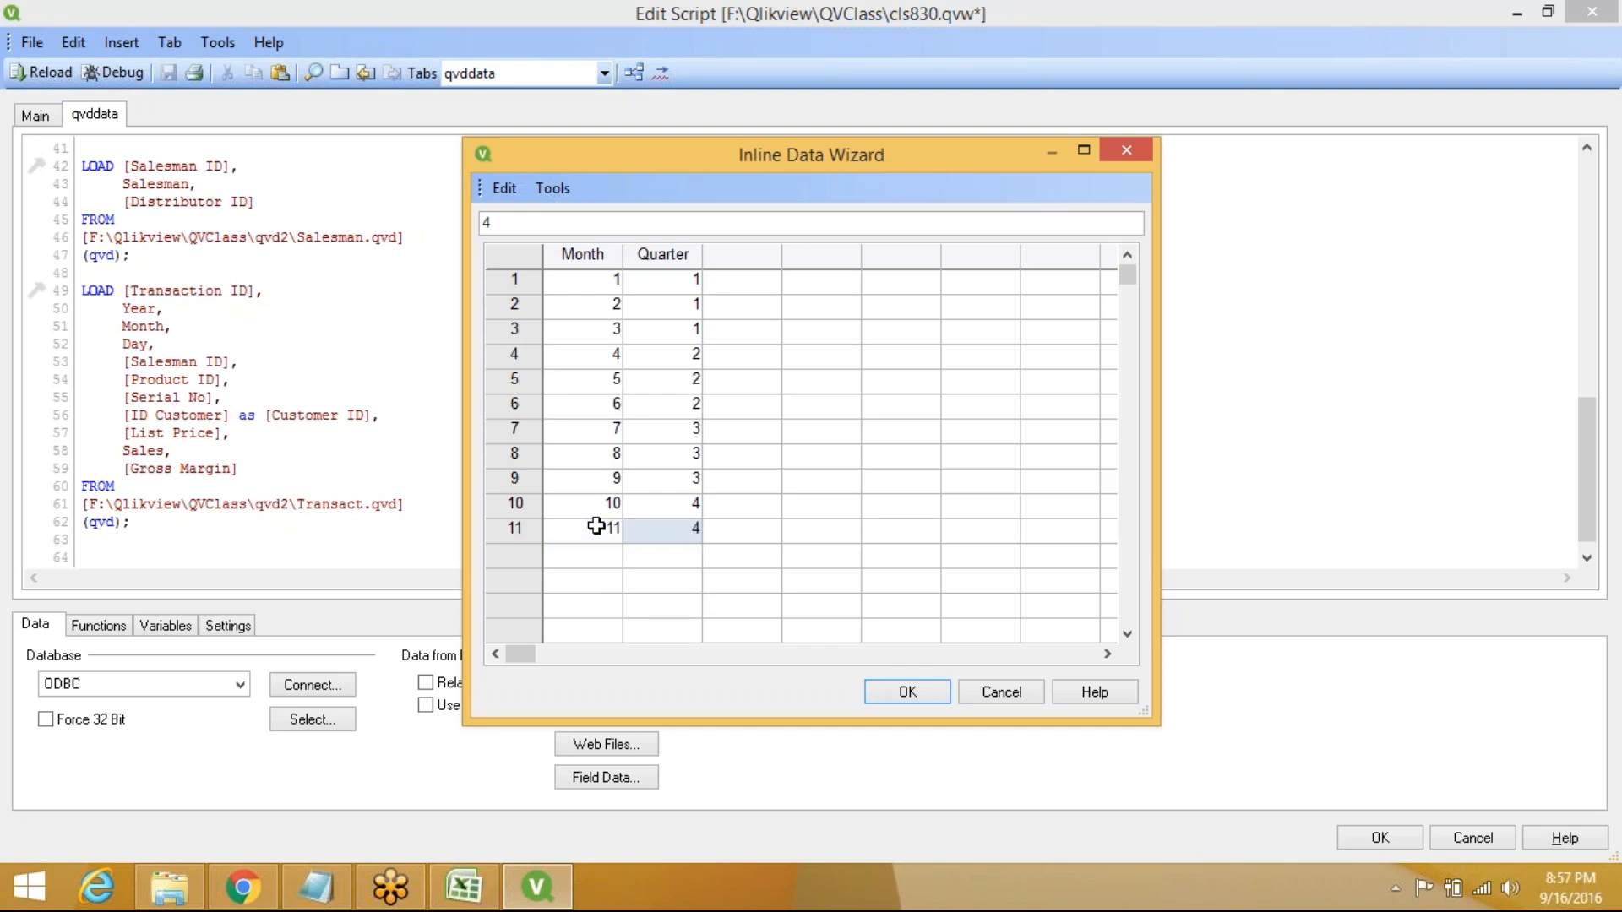
left_click(596, 562)
type("12")
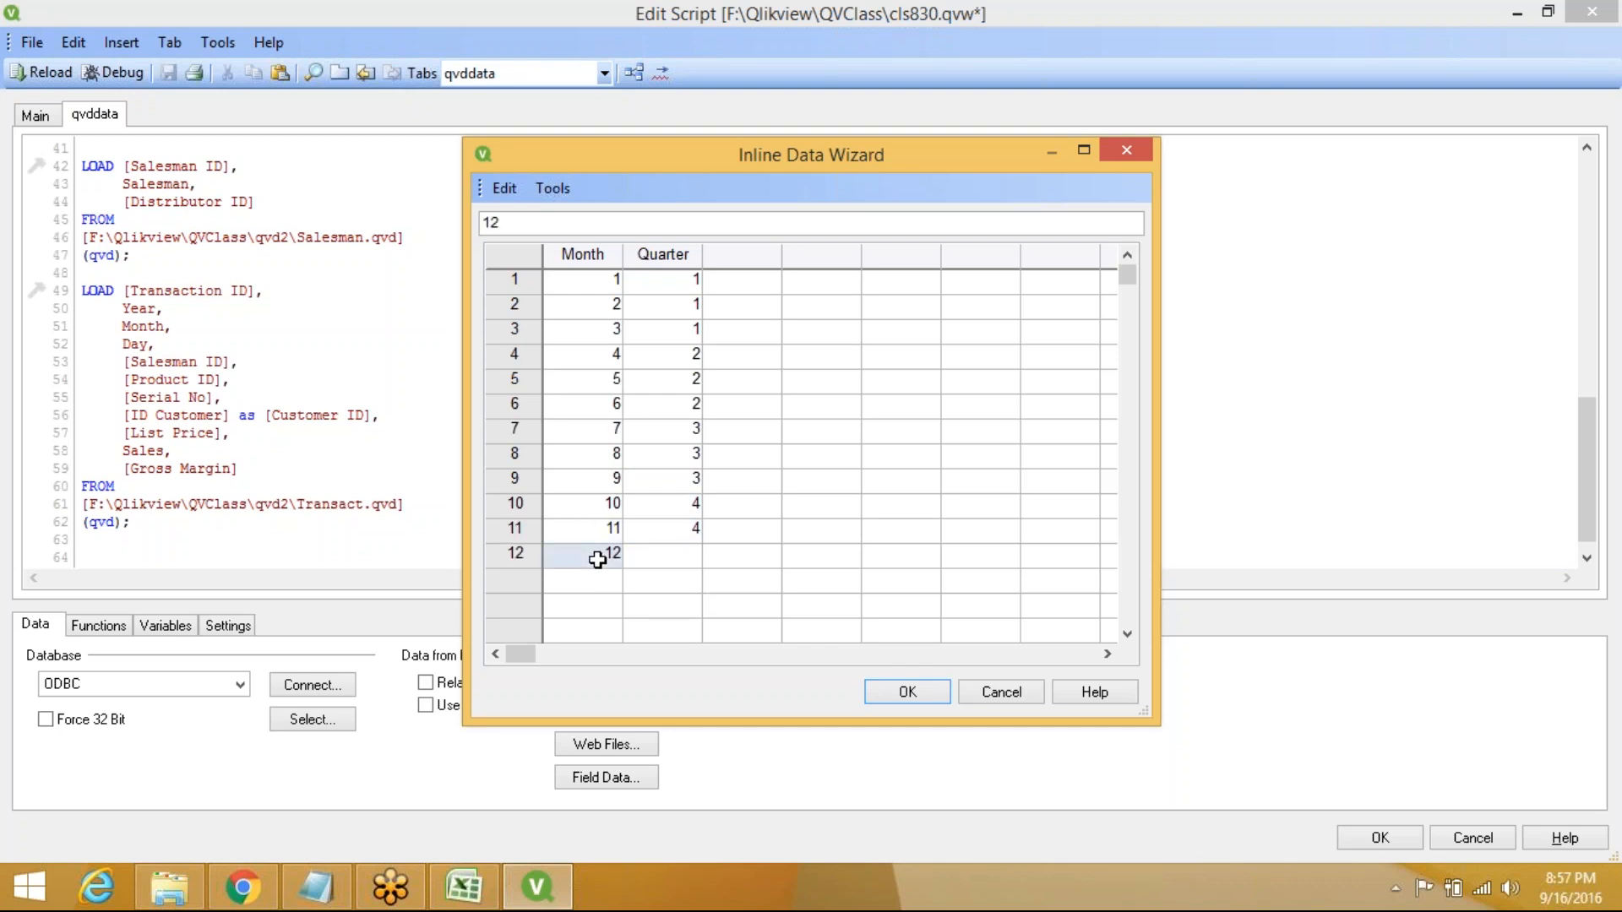
key("Tab")
type("4")
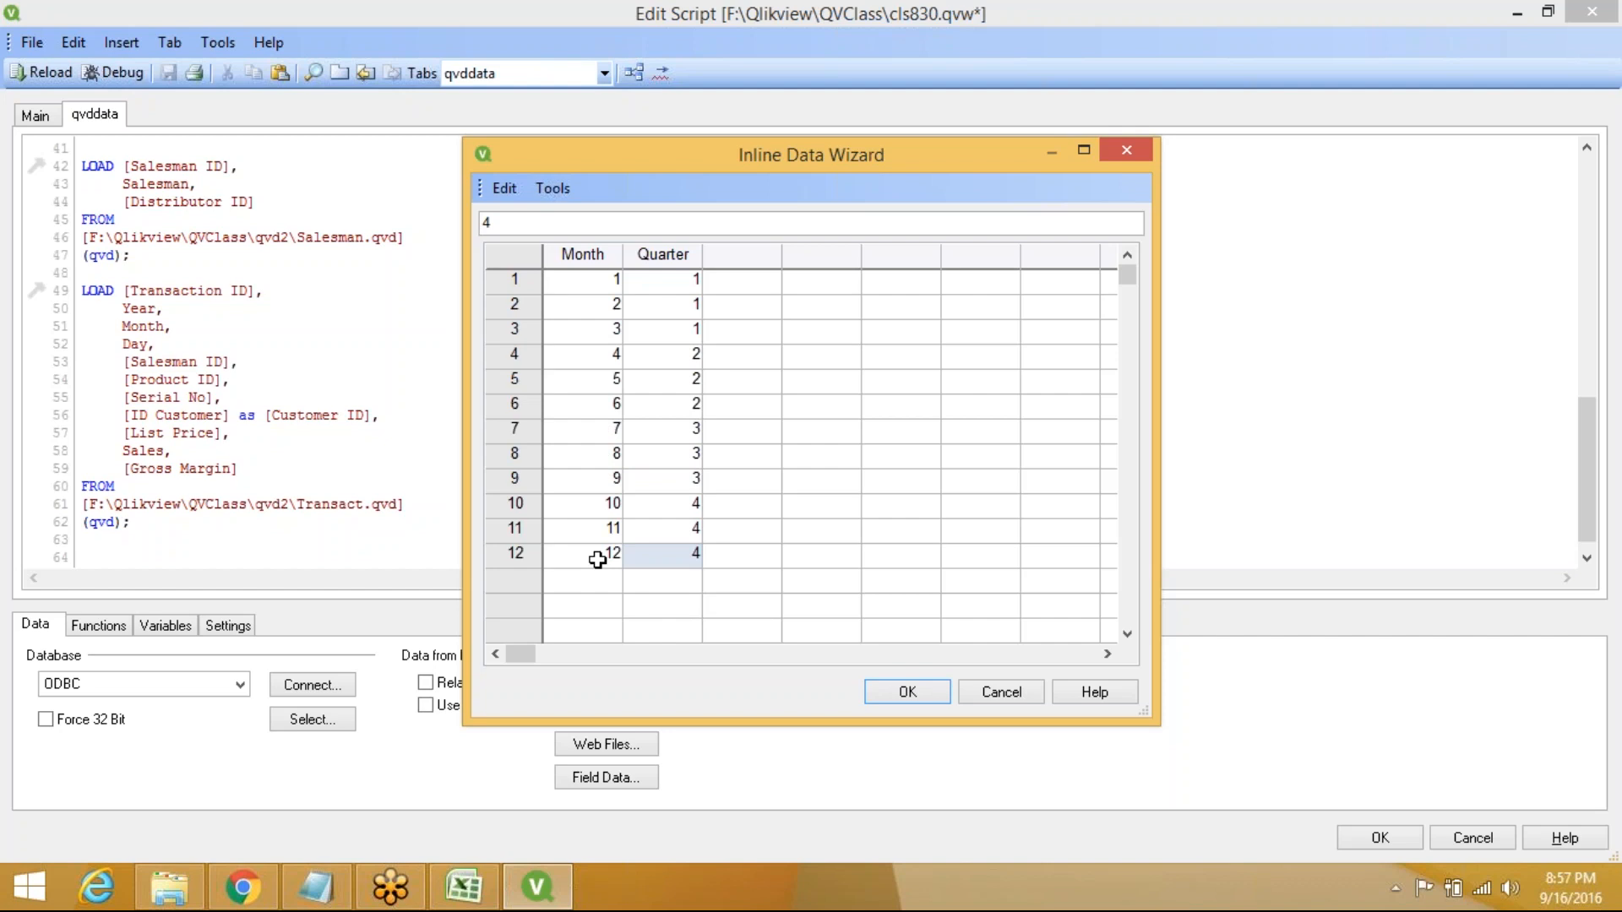
left_click(906, 691)
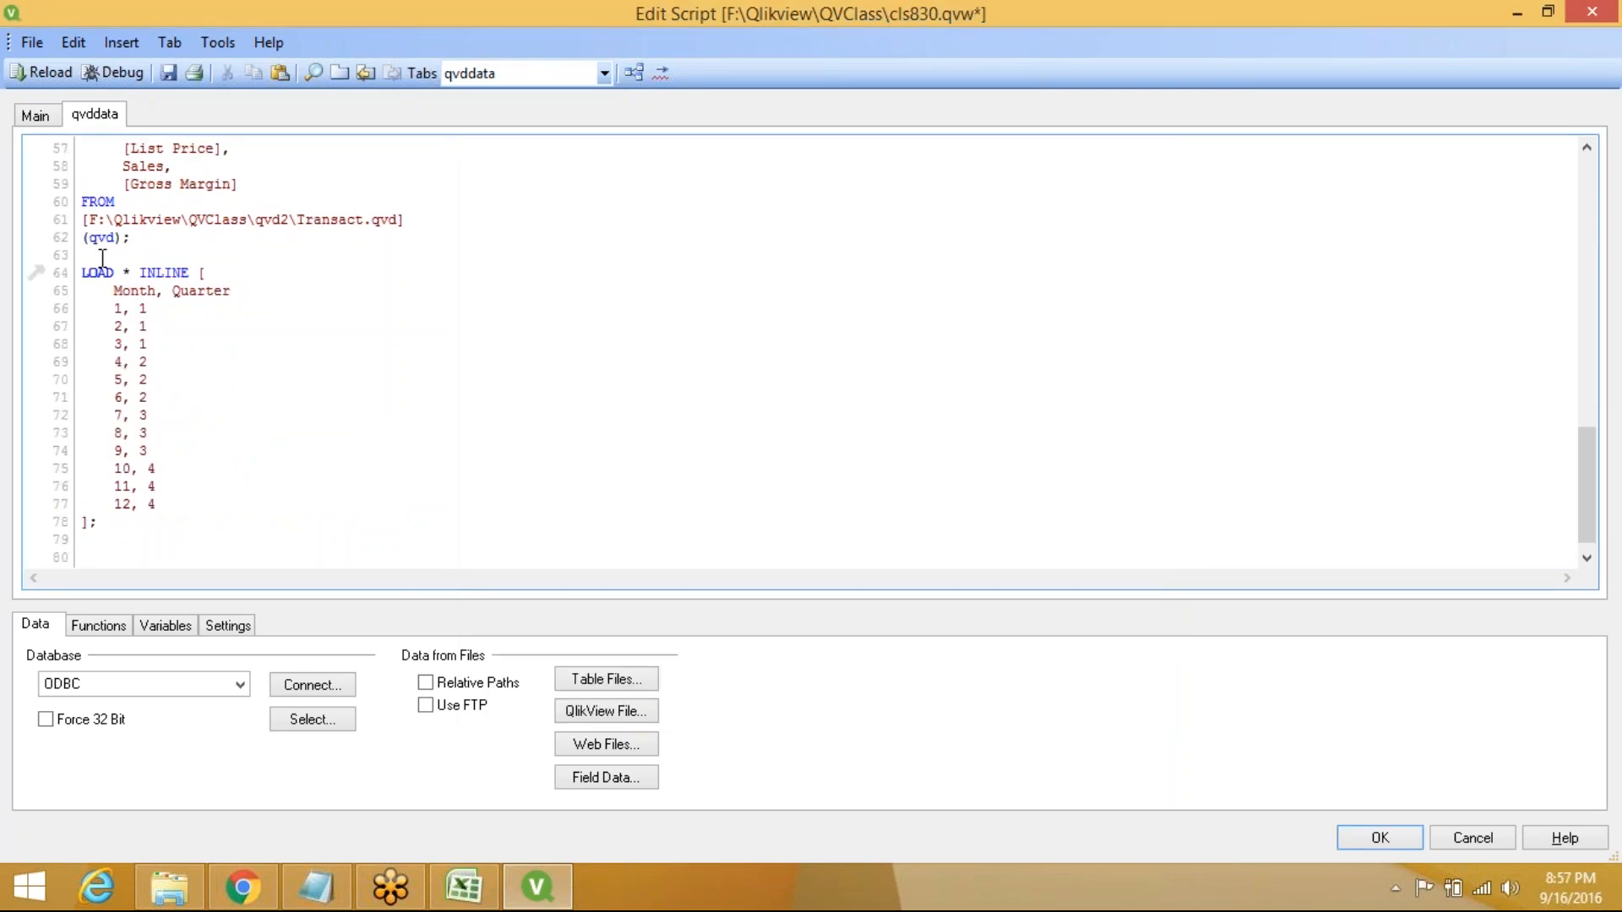
Label the inline load 'Month:' in the script, reload, and bring up the Table Viewer
left_click(102, 257)
type("MOnth")
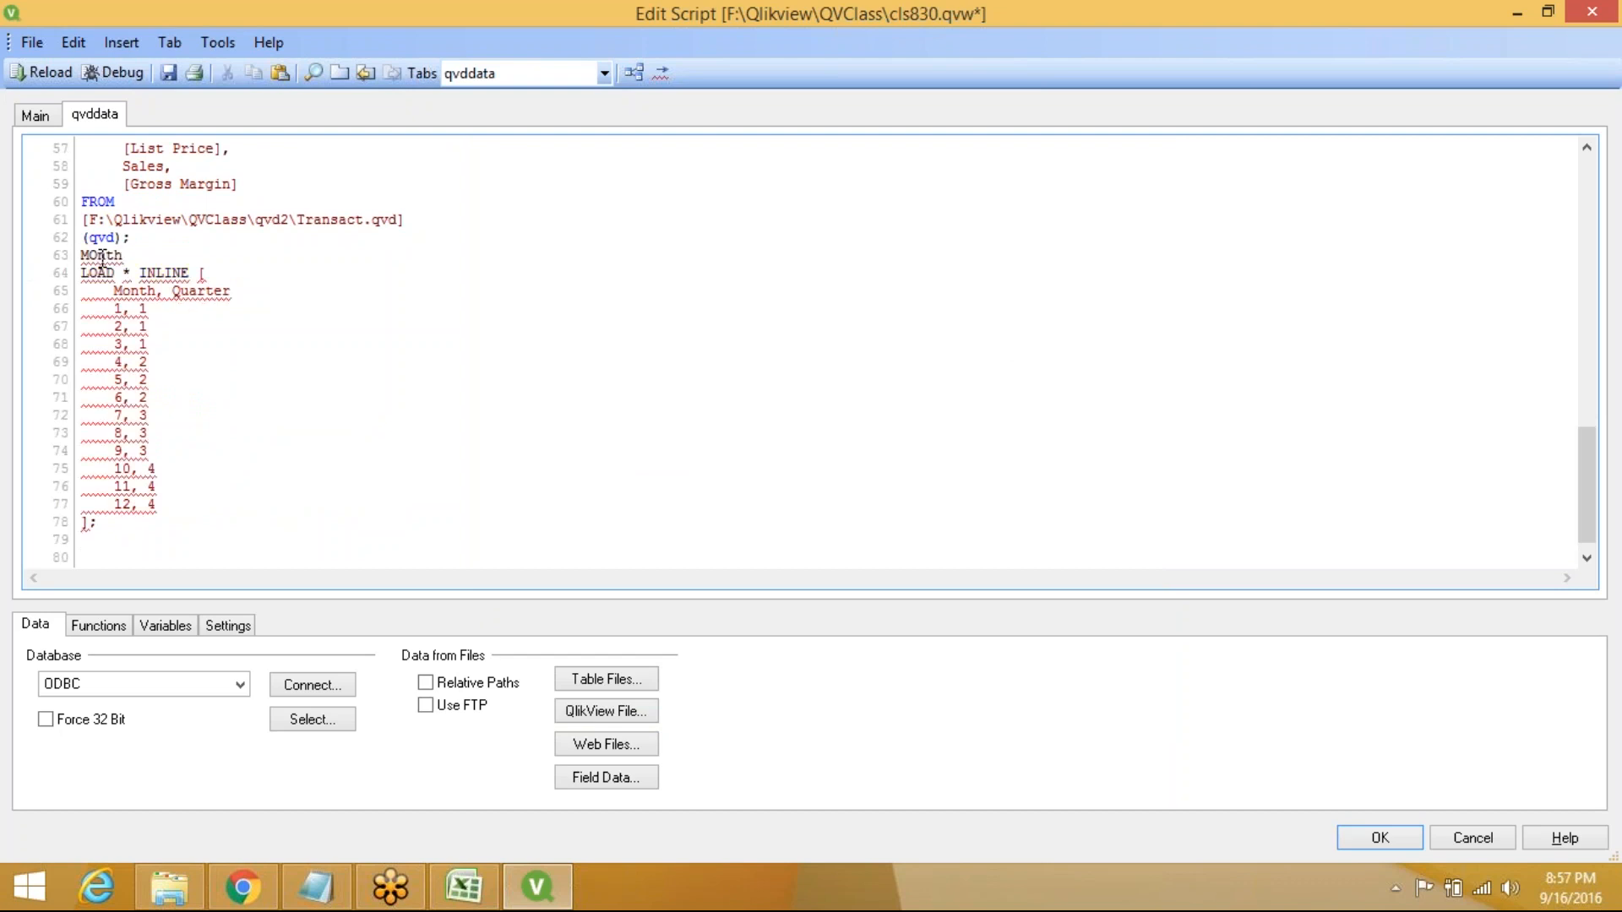
key("BackSpace")
key("BackSpace")
key("BackSpace")
key("BackSpace")
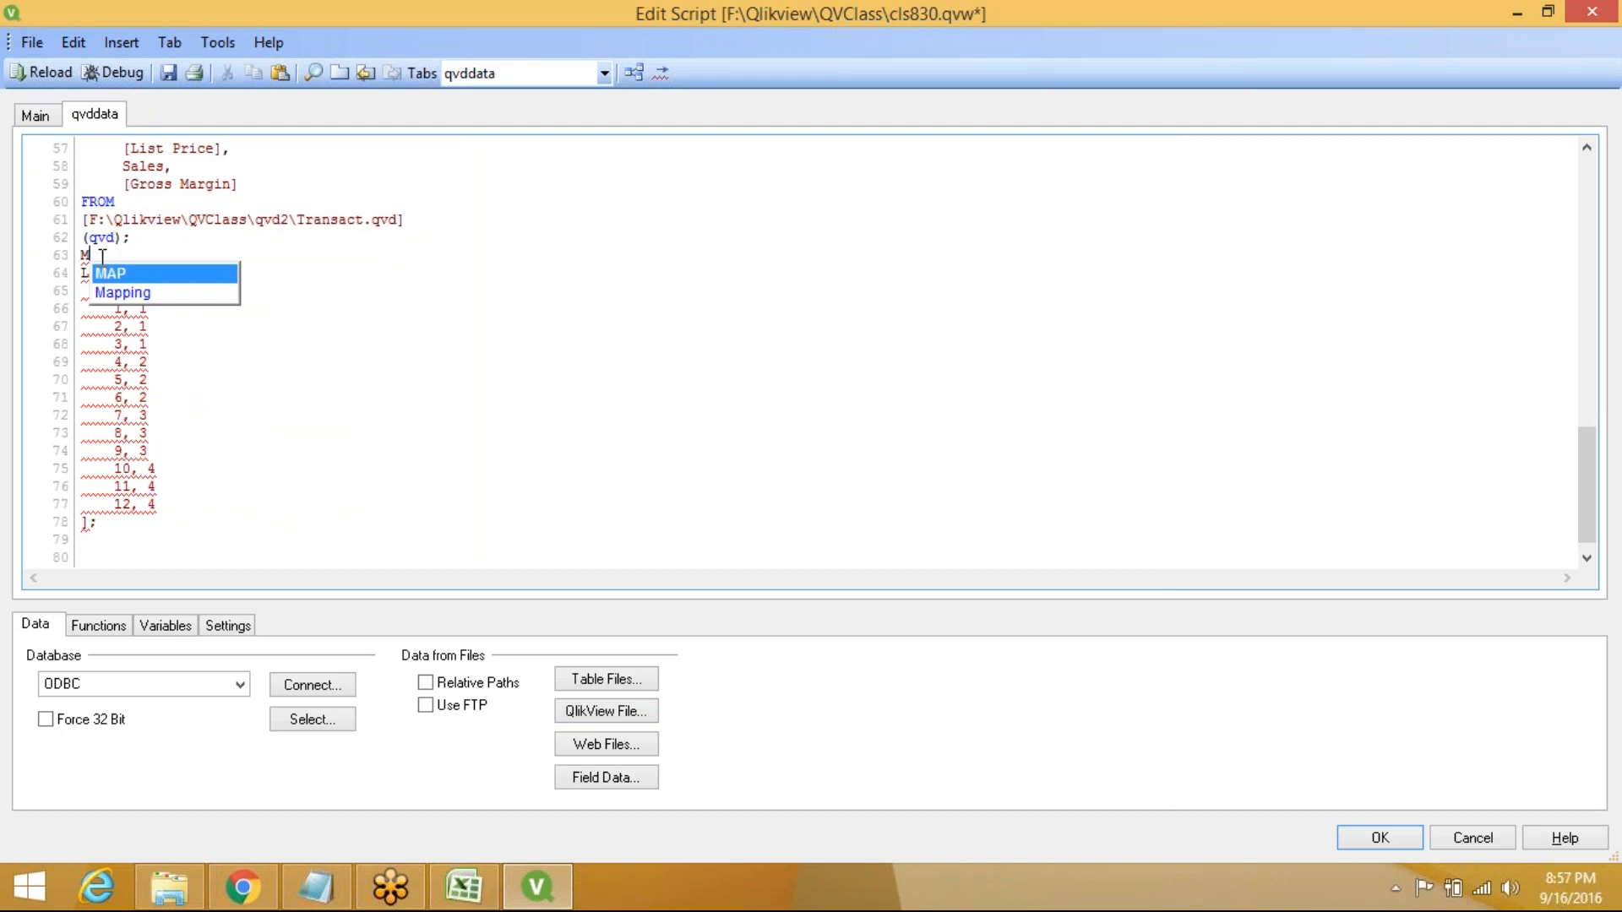
type("onth:")
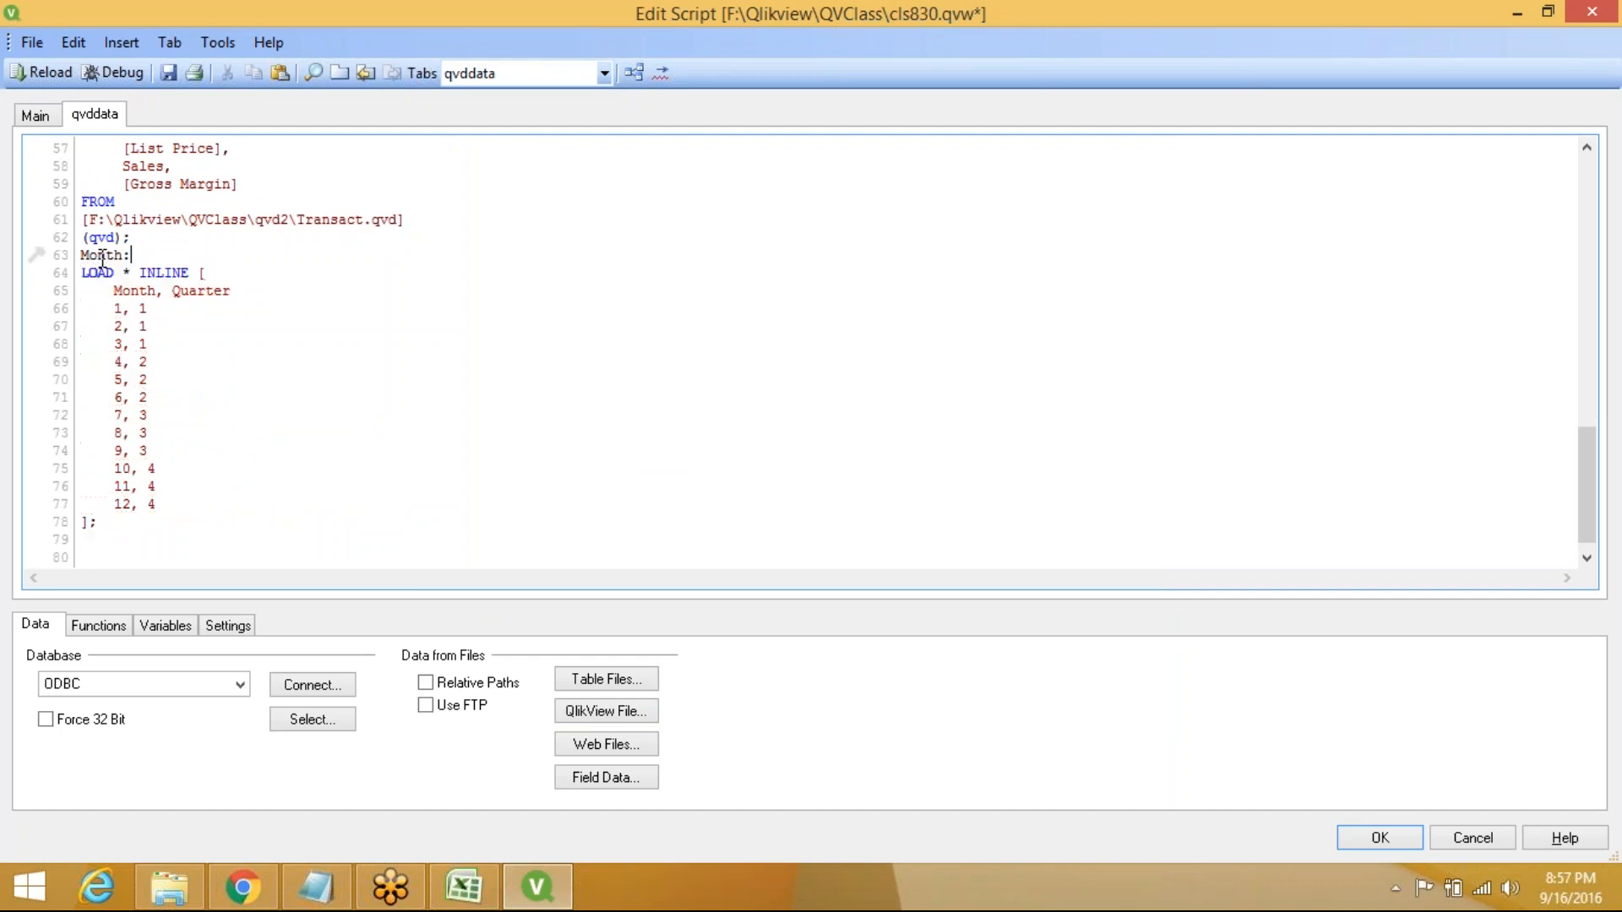
left_click(47, 72)
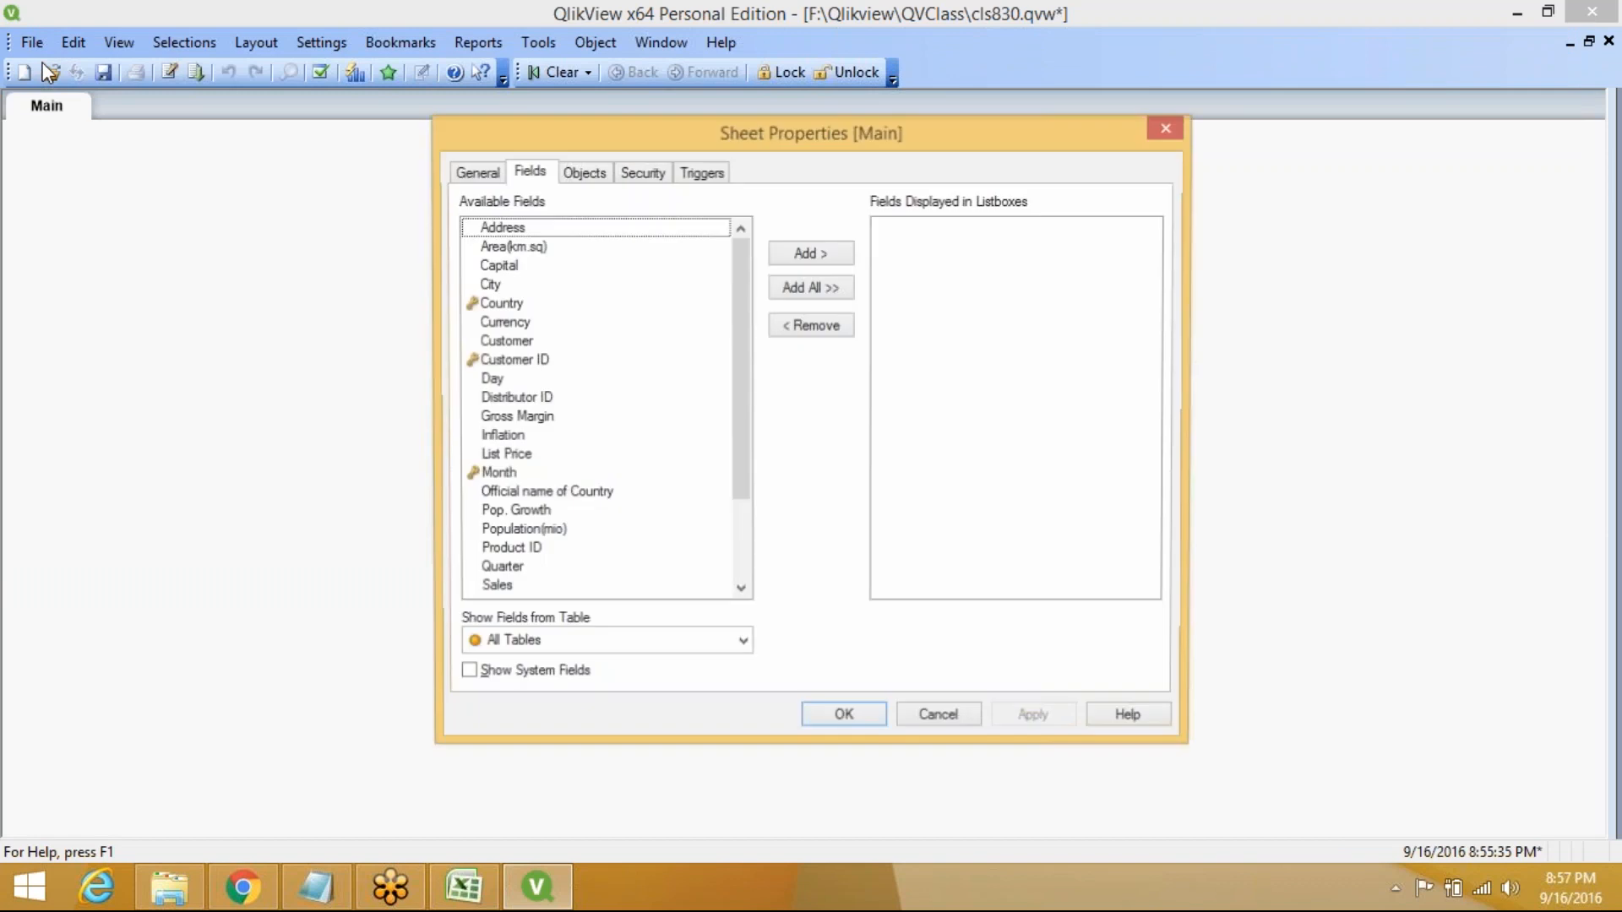
left_click(833, 719)
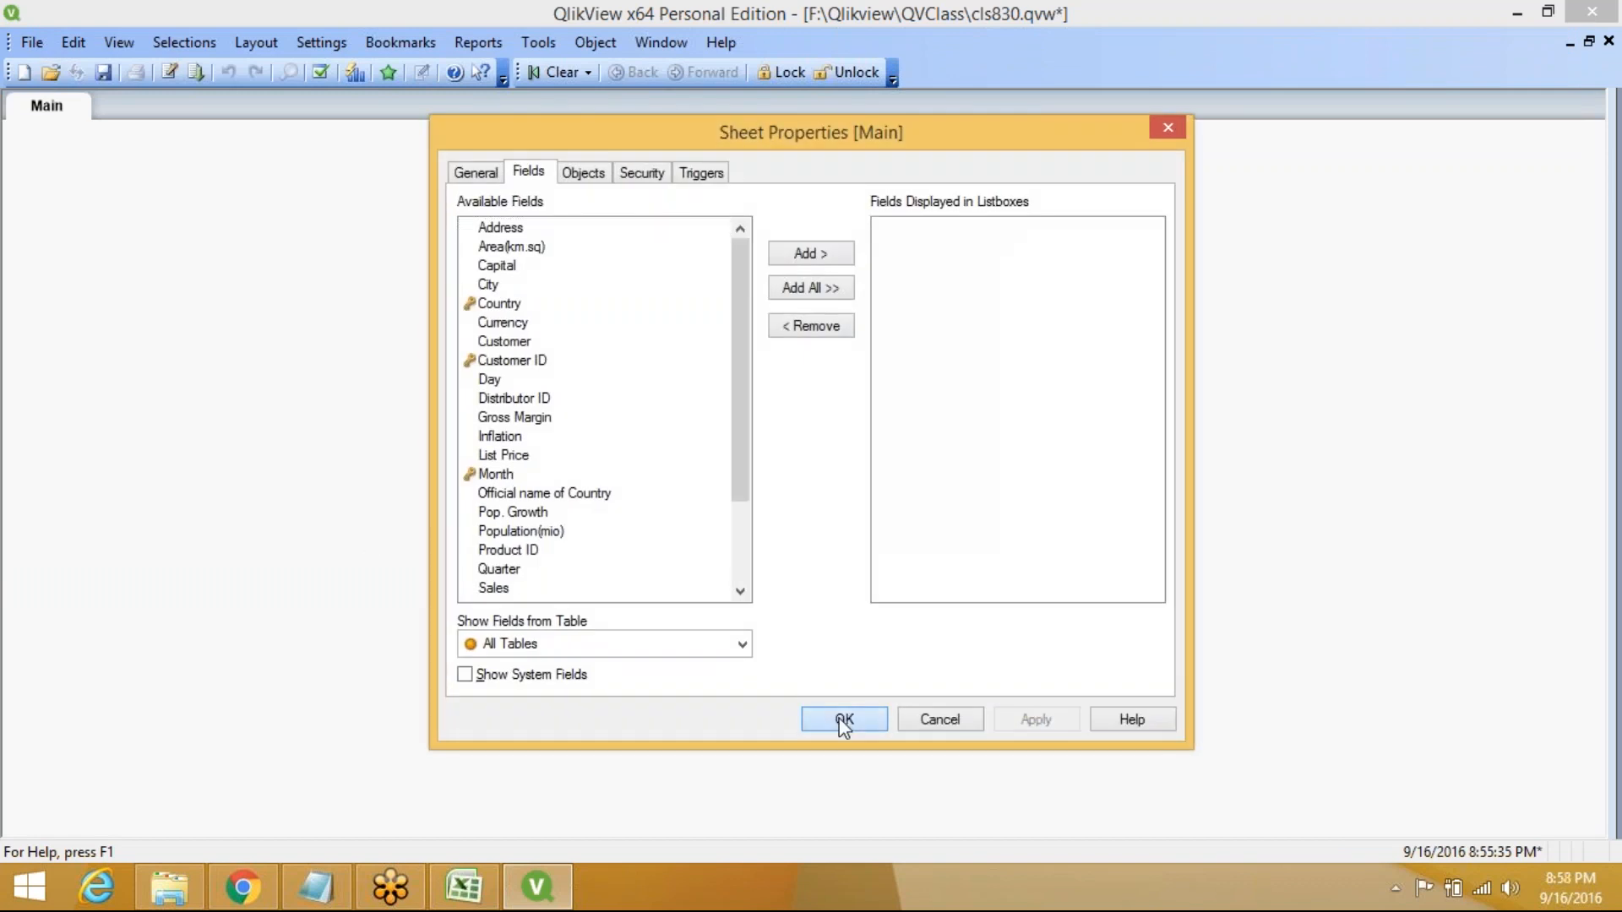
key("ctrl+t")
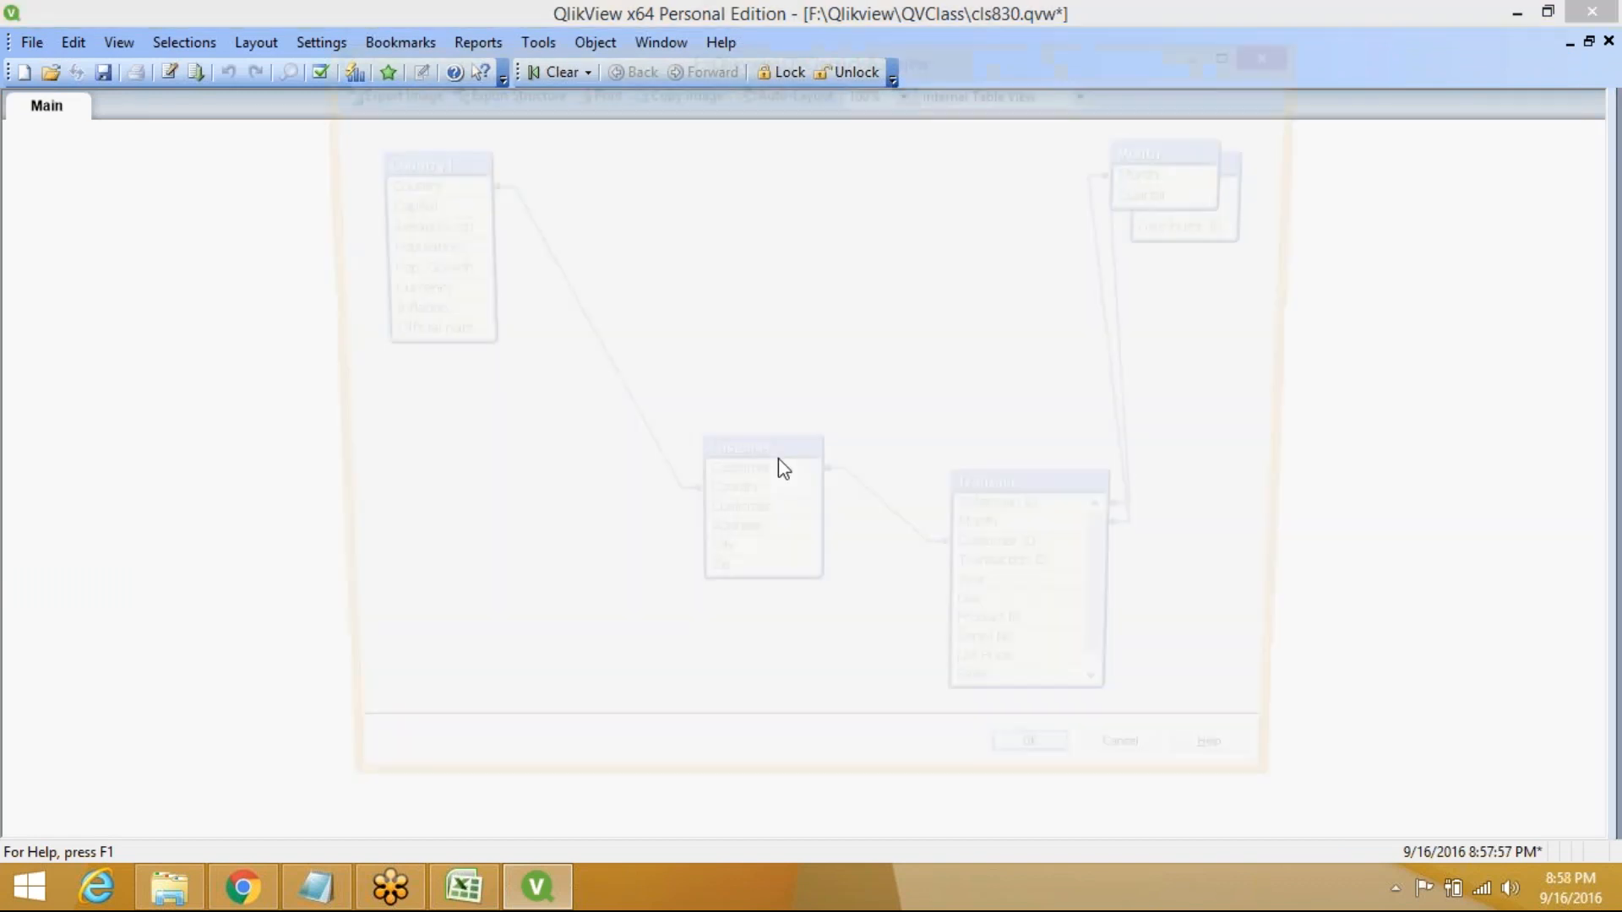
Drag the Month table off Salesman and place it just above Transact
mouse_move(1172, 145)
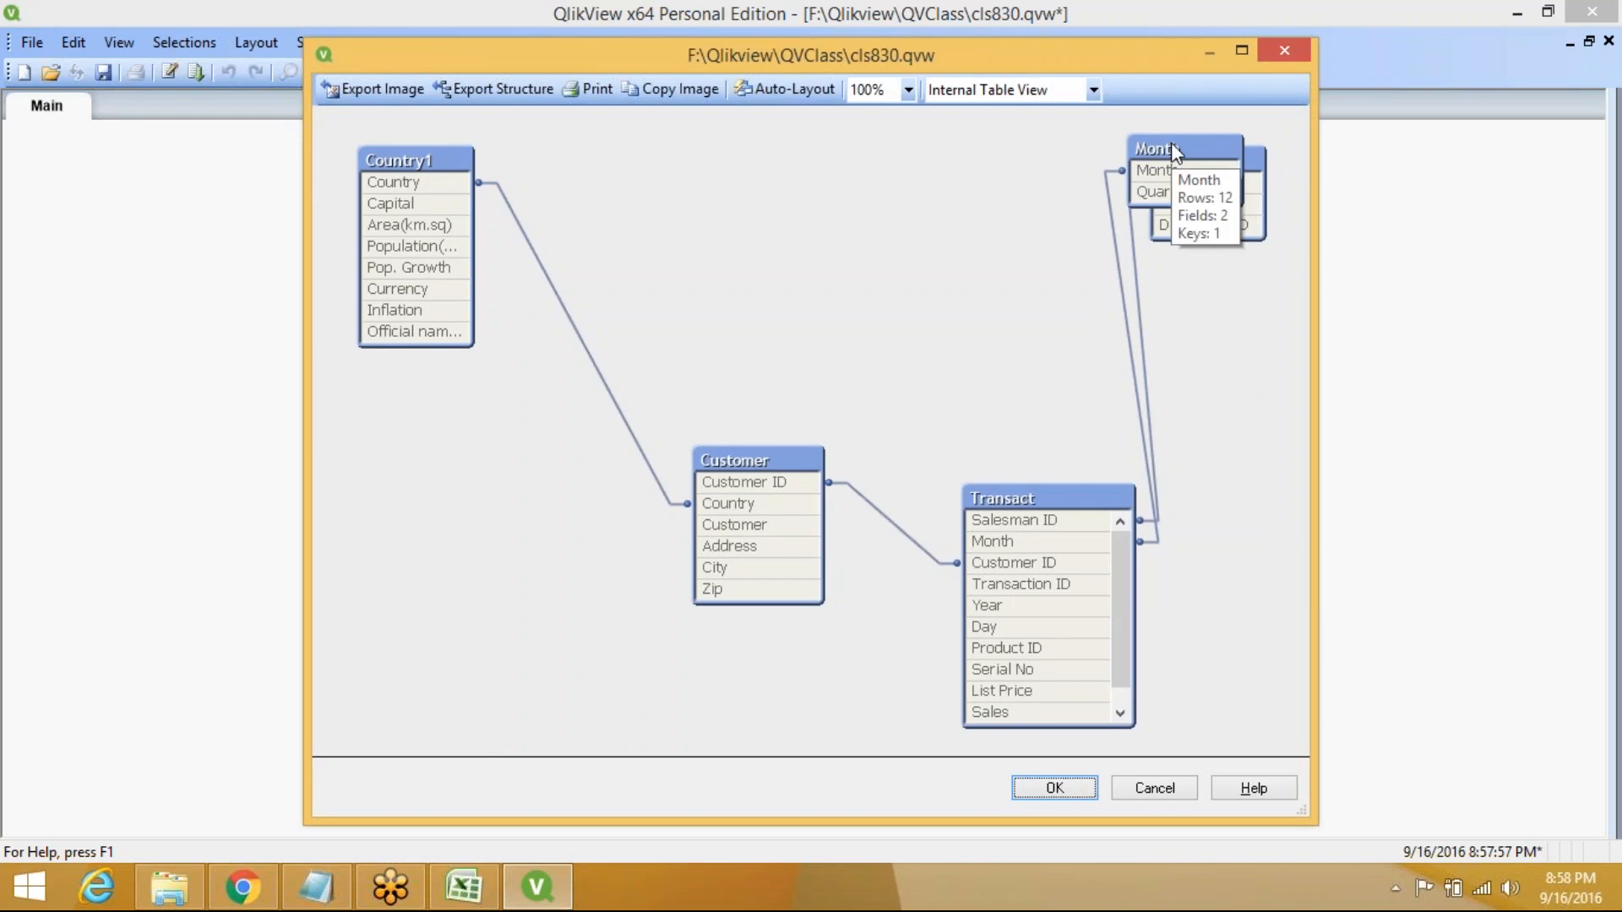
left_click_drag(1171, 145, 994, 155)
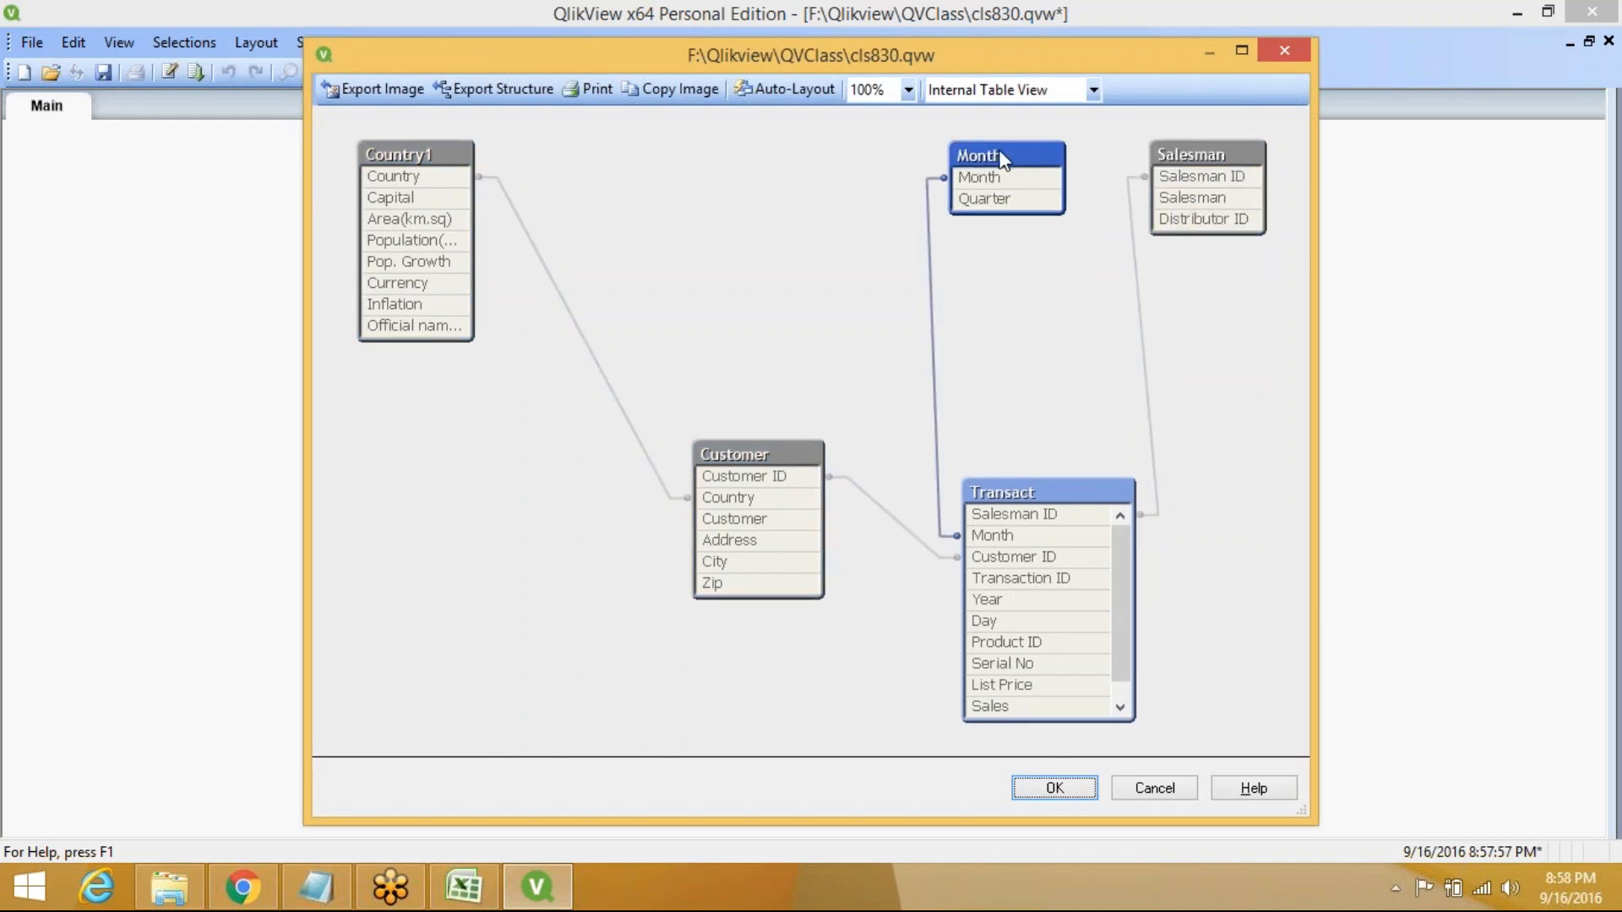
mouse_move(1001, 152)
left_click_drag(1020, 365, 992, 438)
left_click(957, 304)
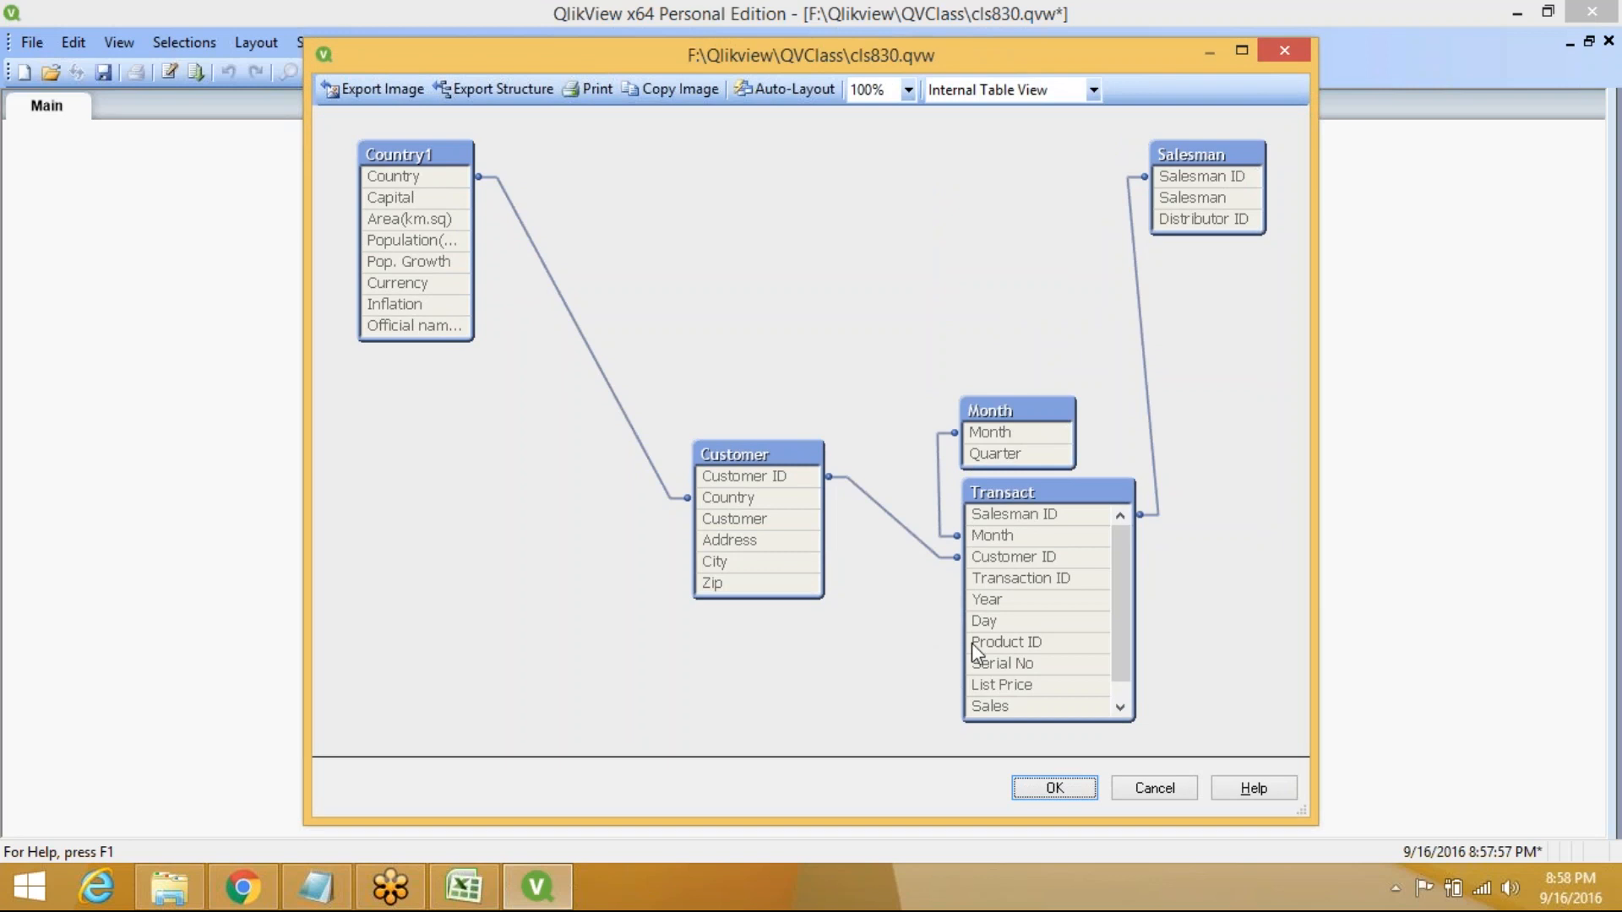
Close the Table Viewer, start a new chart from the sheet's menu, then cancel the wizard
mouse_move(990, 604)
left_click(1056, 789)
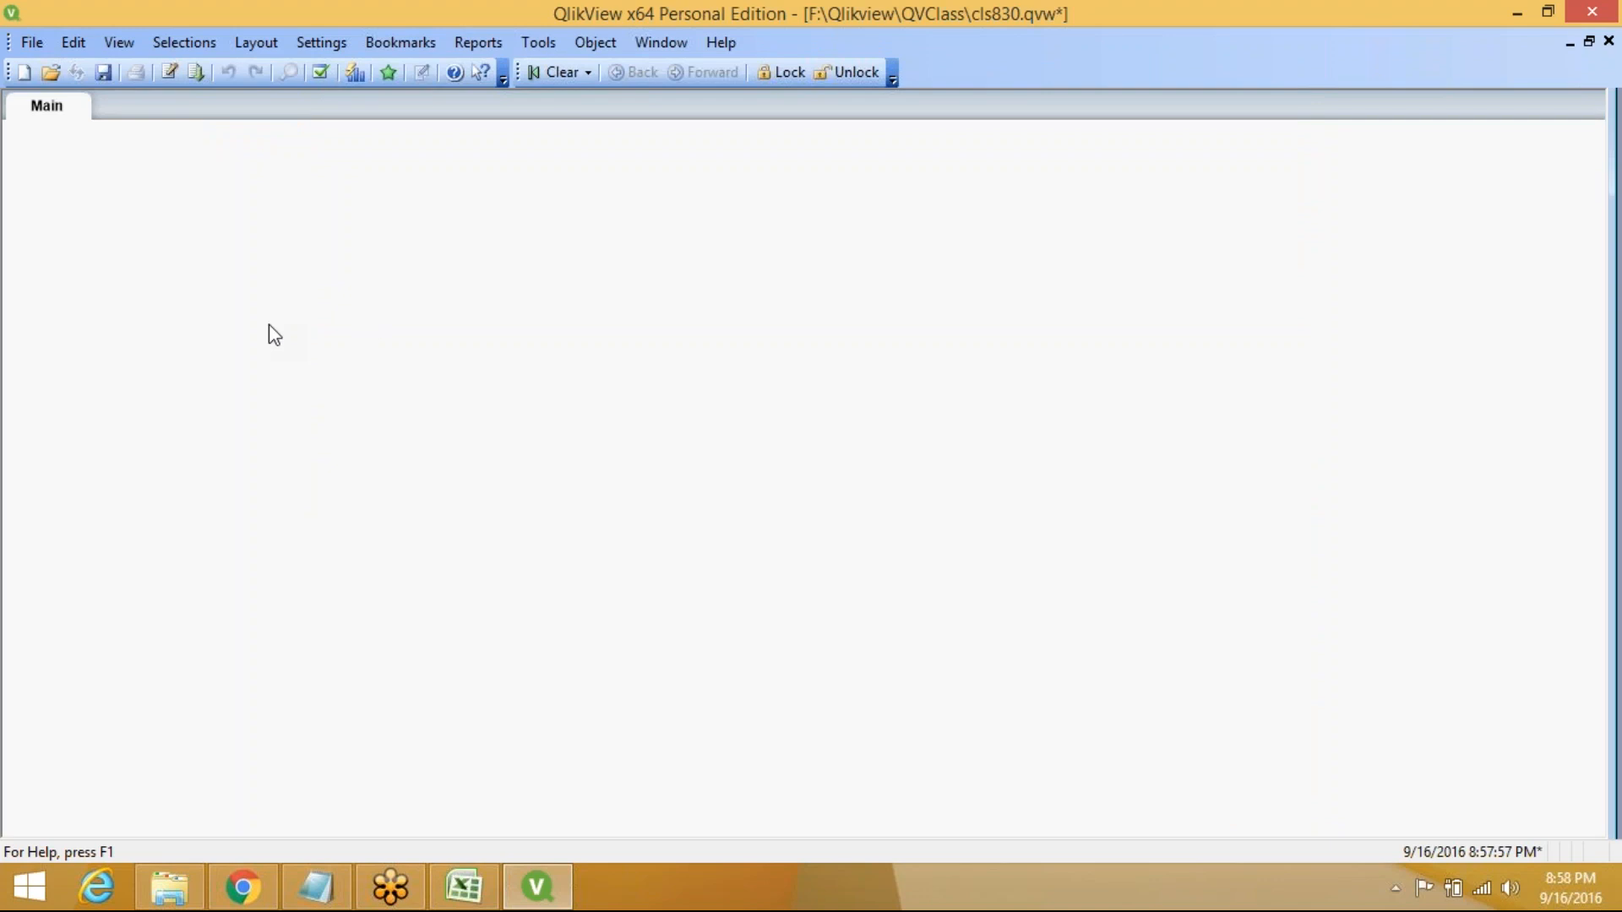
right_click(139, 222)
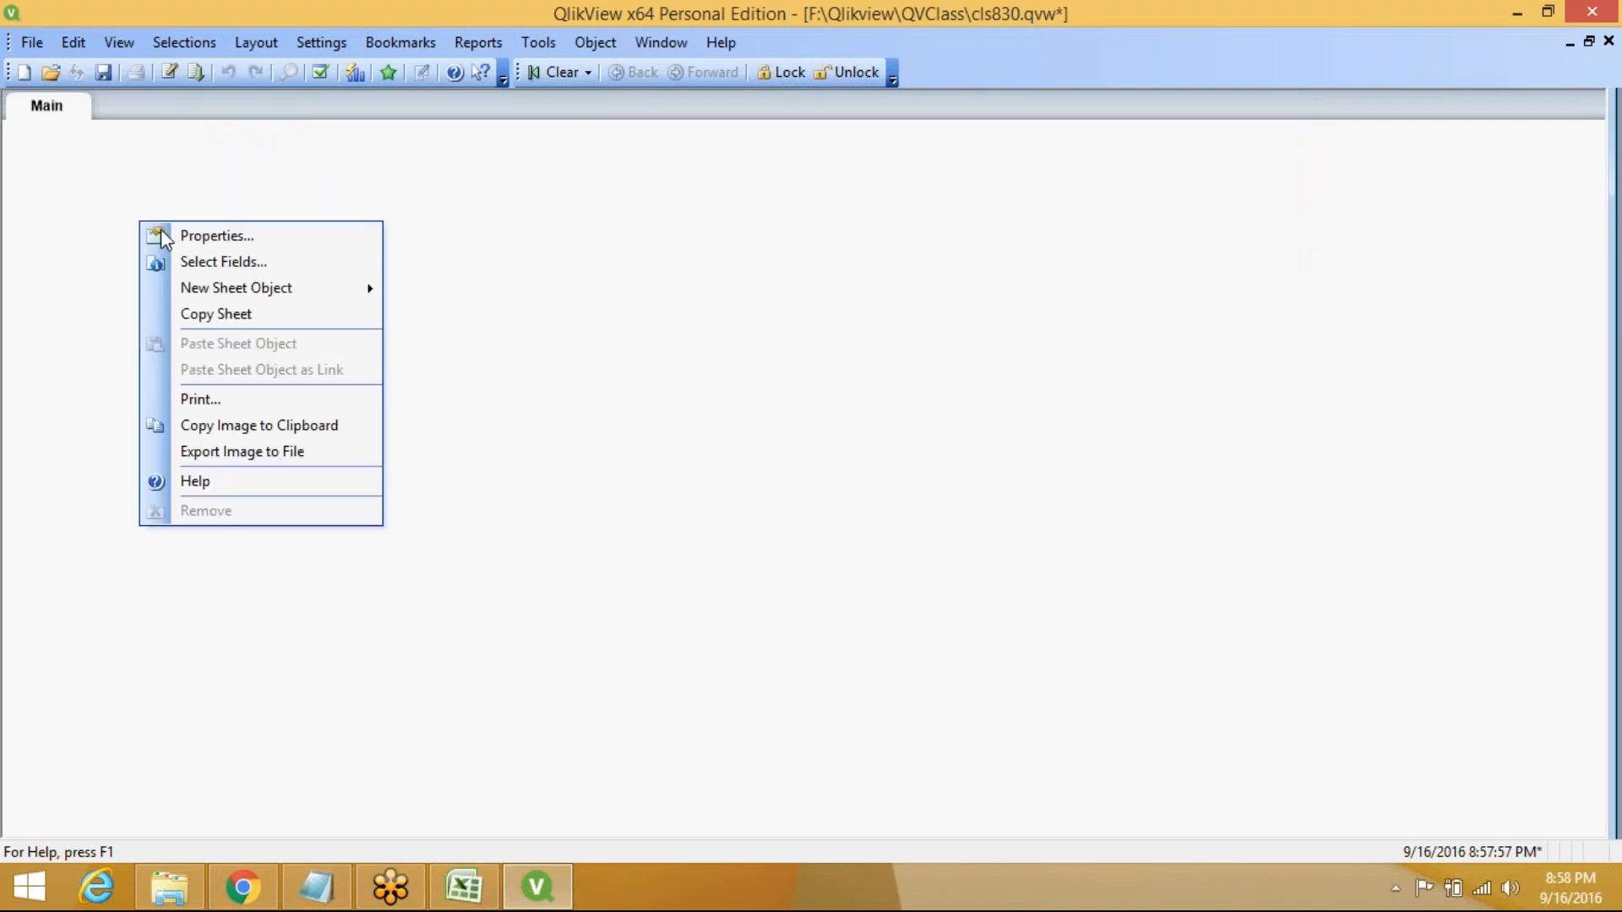
mouse_move(251, 292)
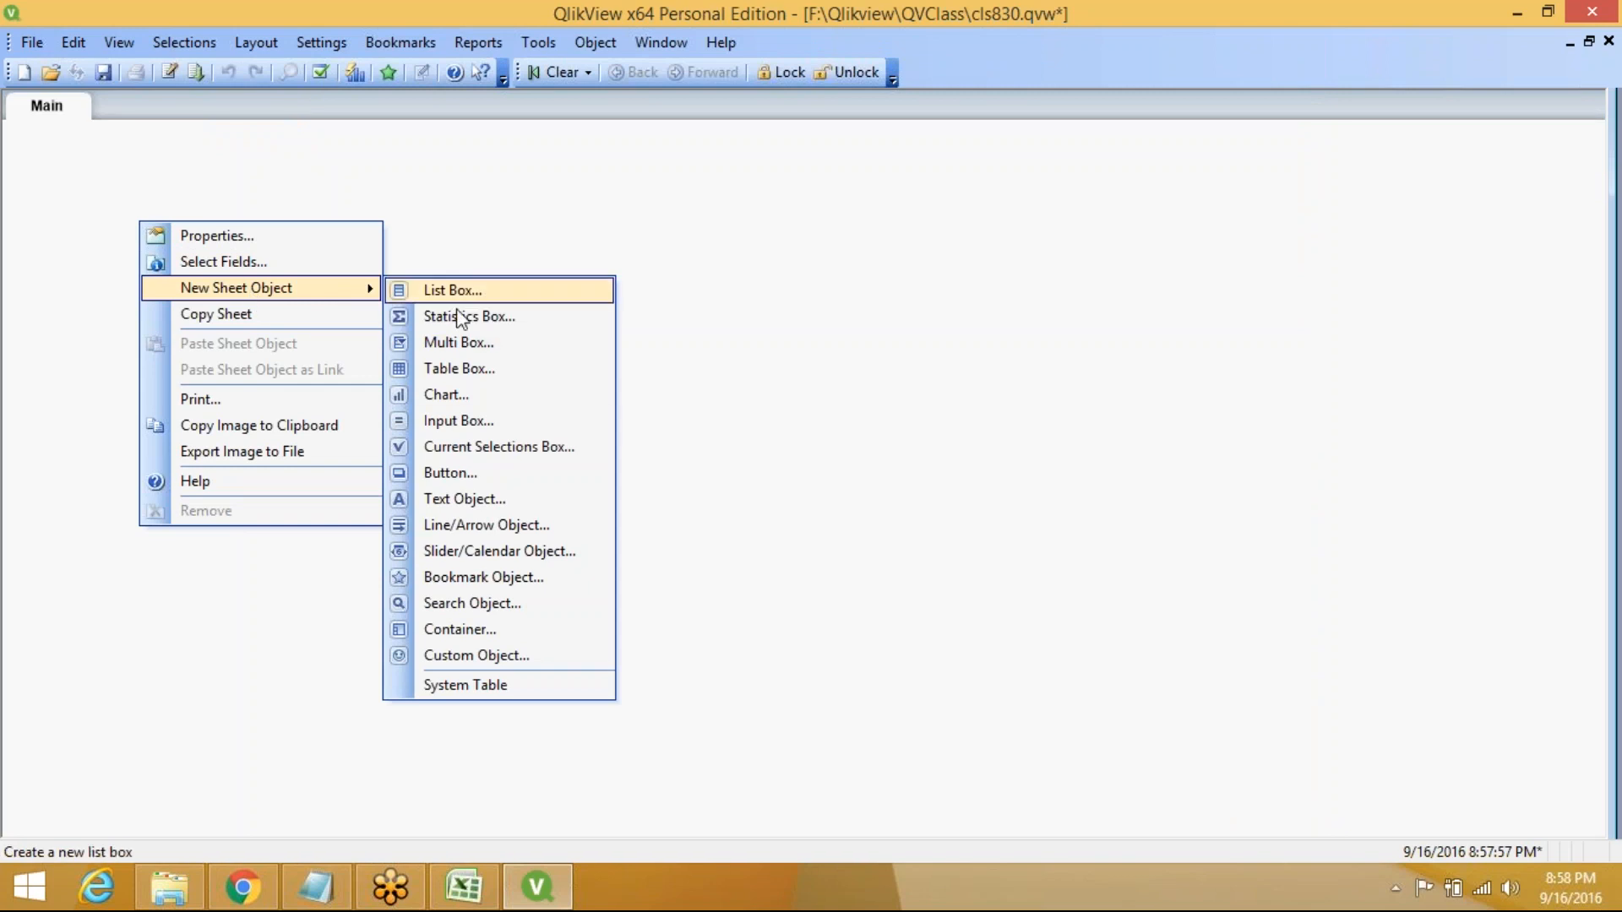
left_click(483, 397)
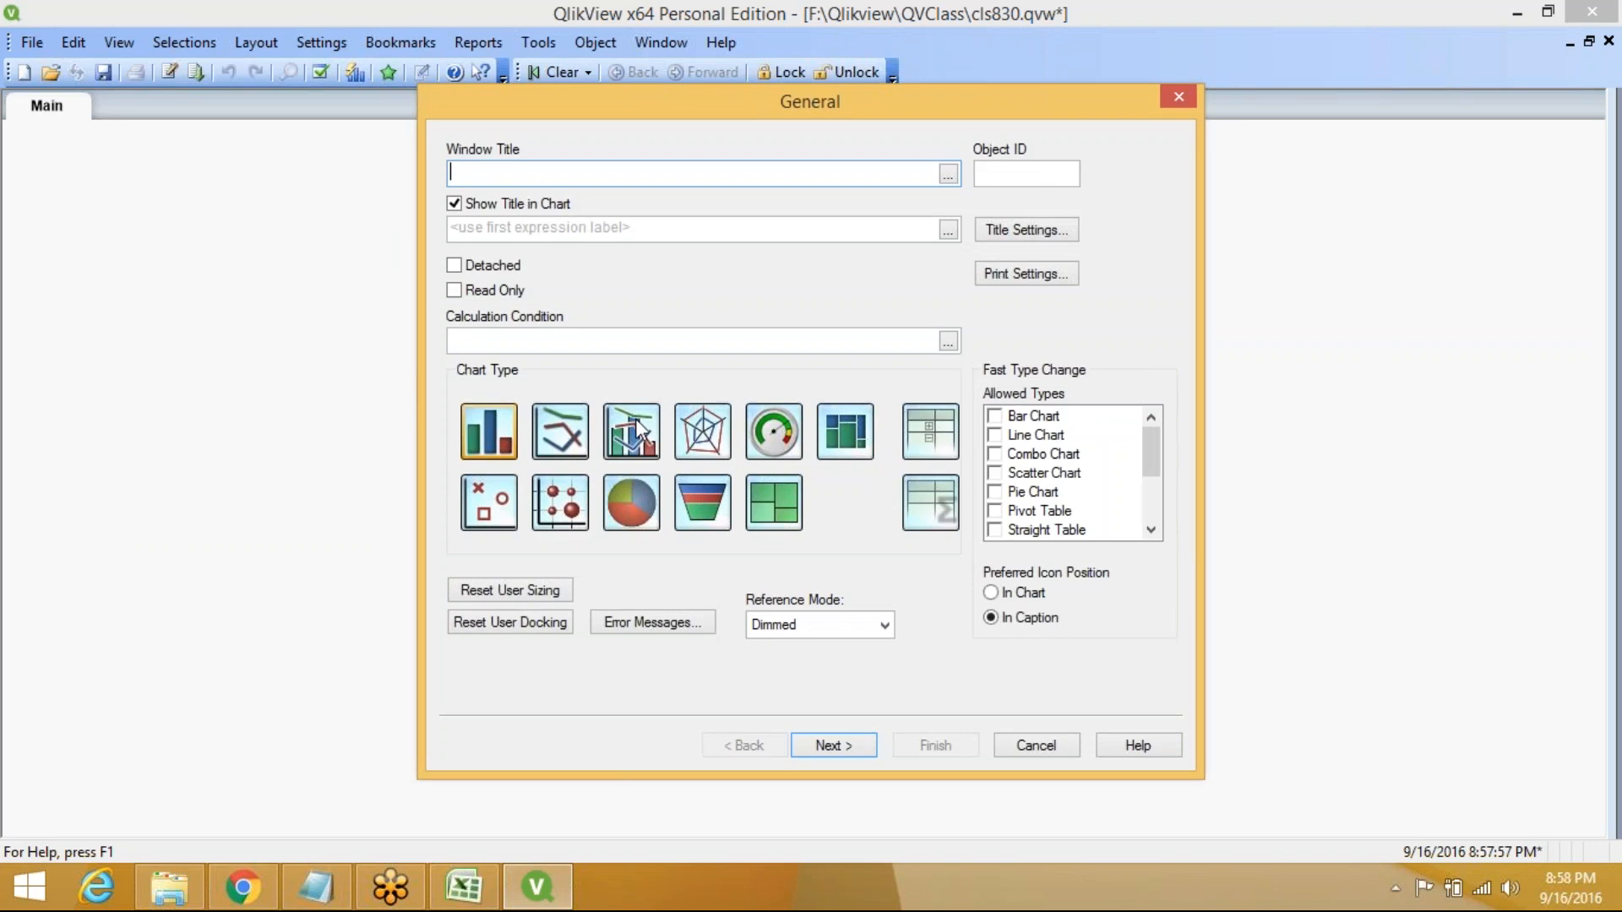
left_click(1185, 99)
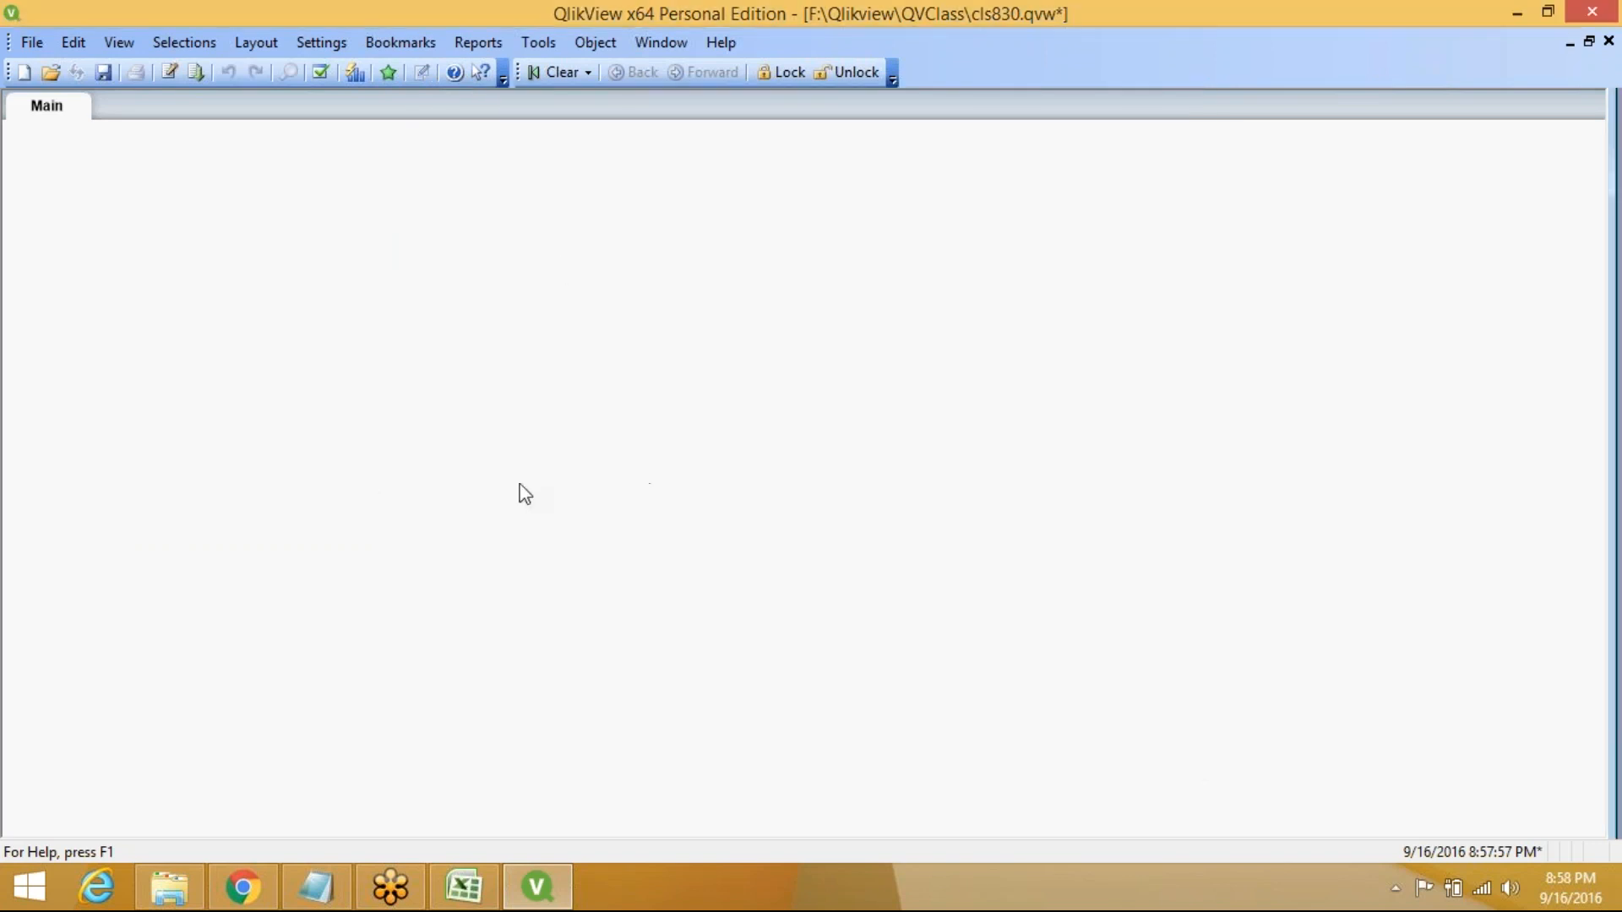